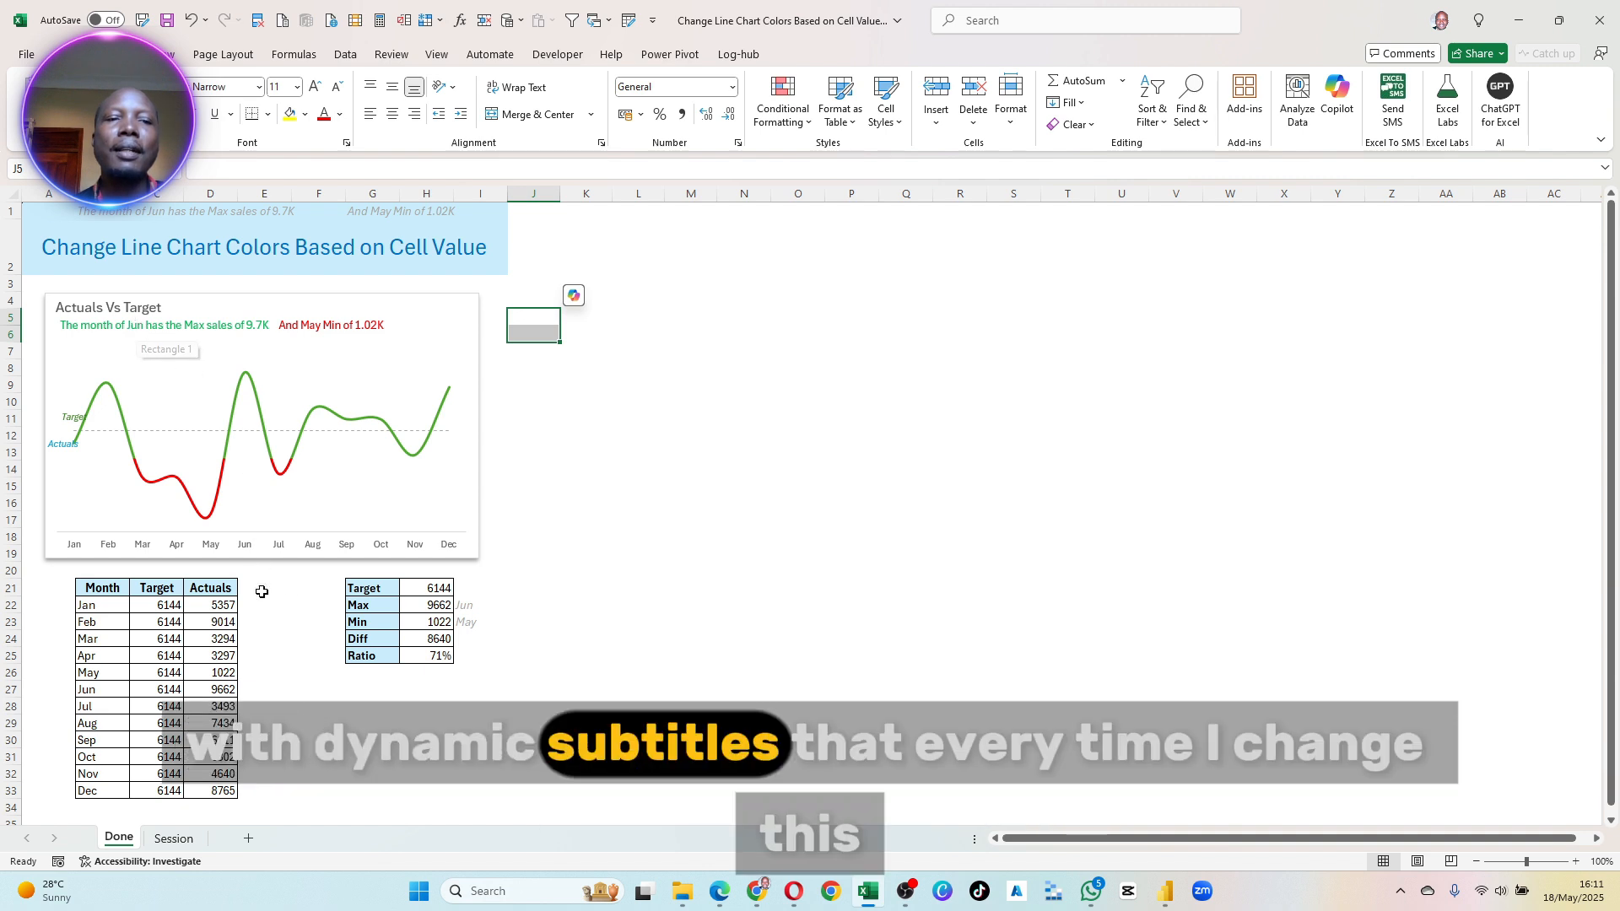
- Recalculate the finished example twice and examine how its line chart colours and subtitles respond
{"action": "left_click", "coordinate": [380, 20]}
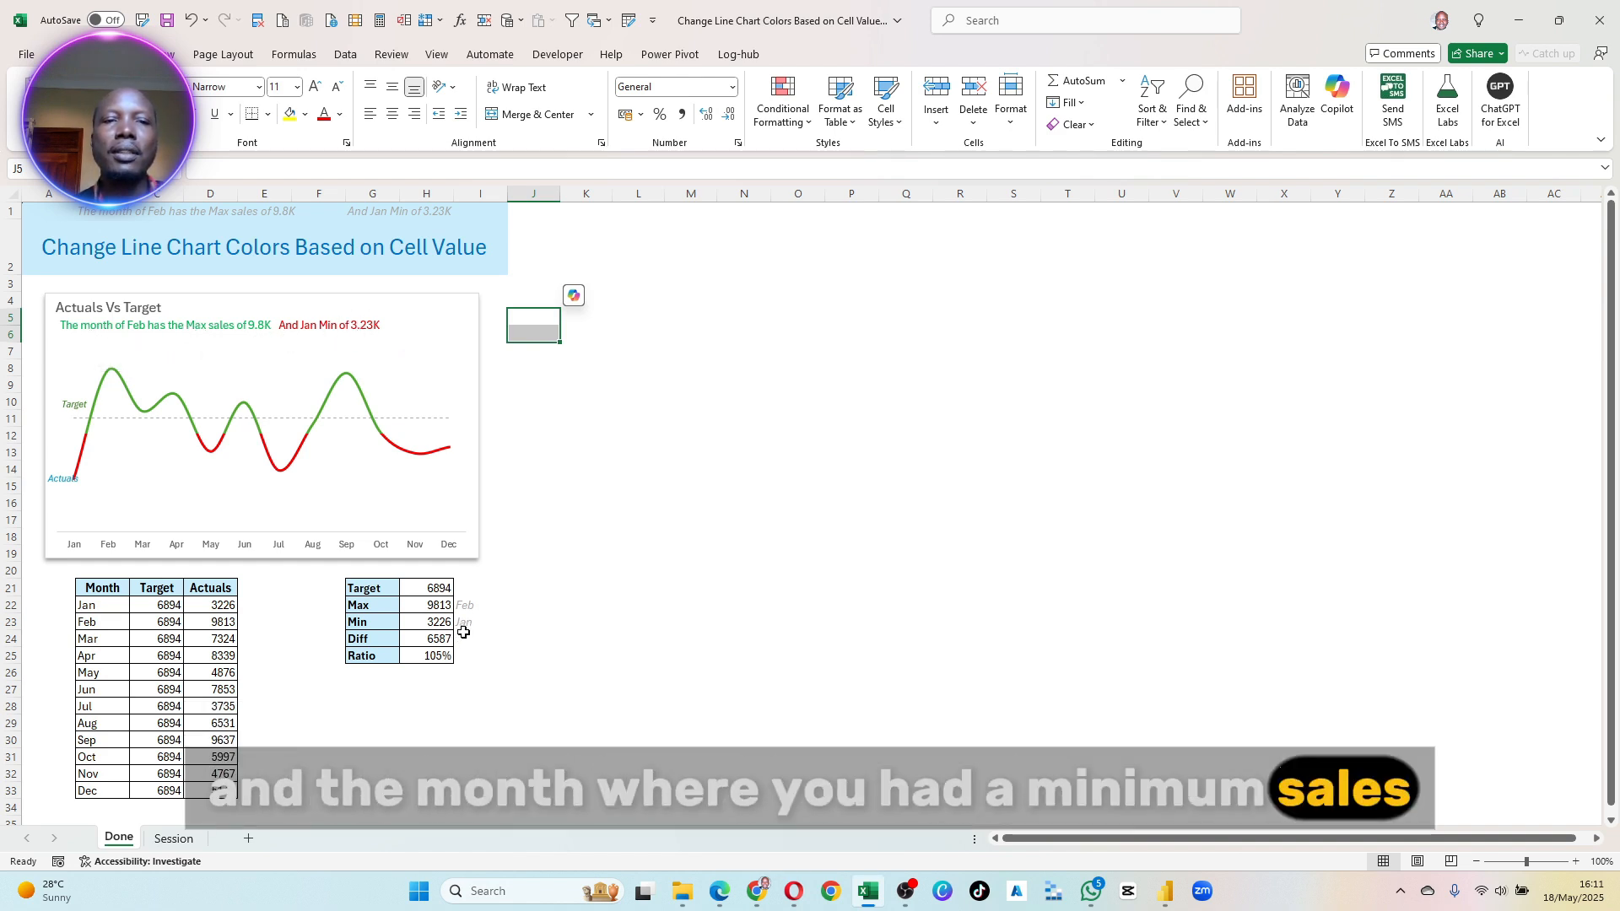
{"action": "left_click", "coordinate": [381, 21]}
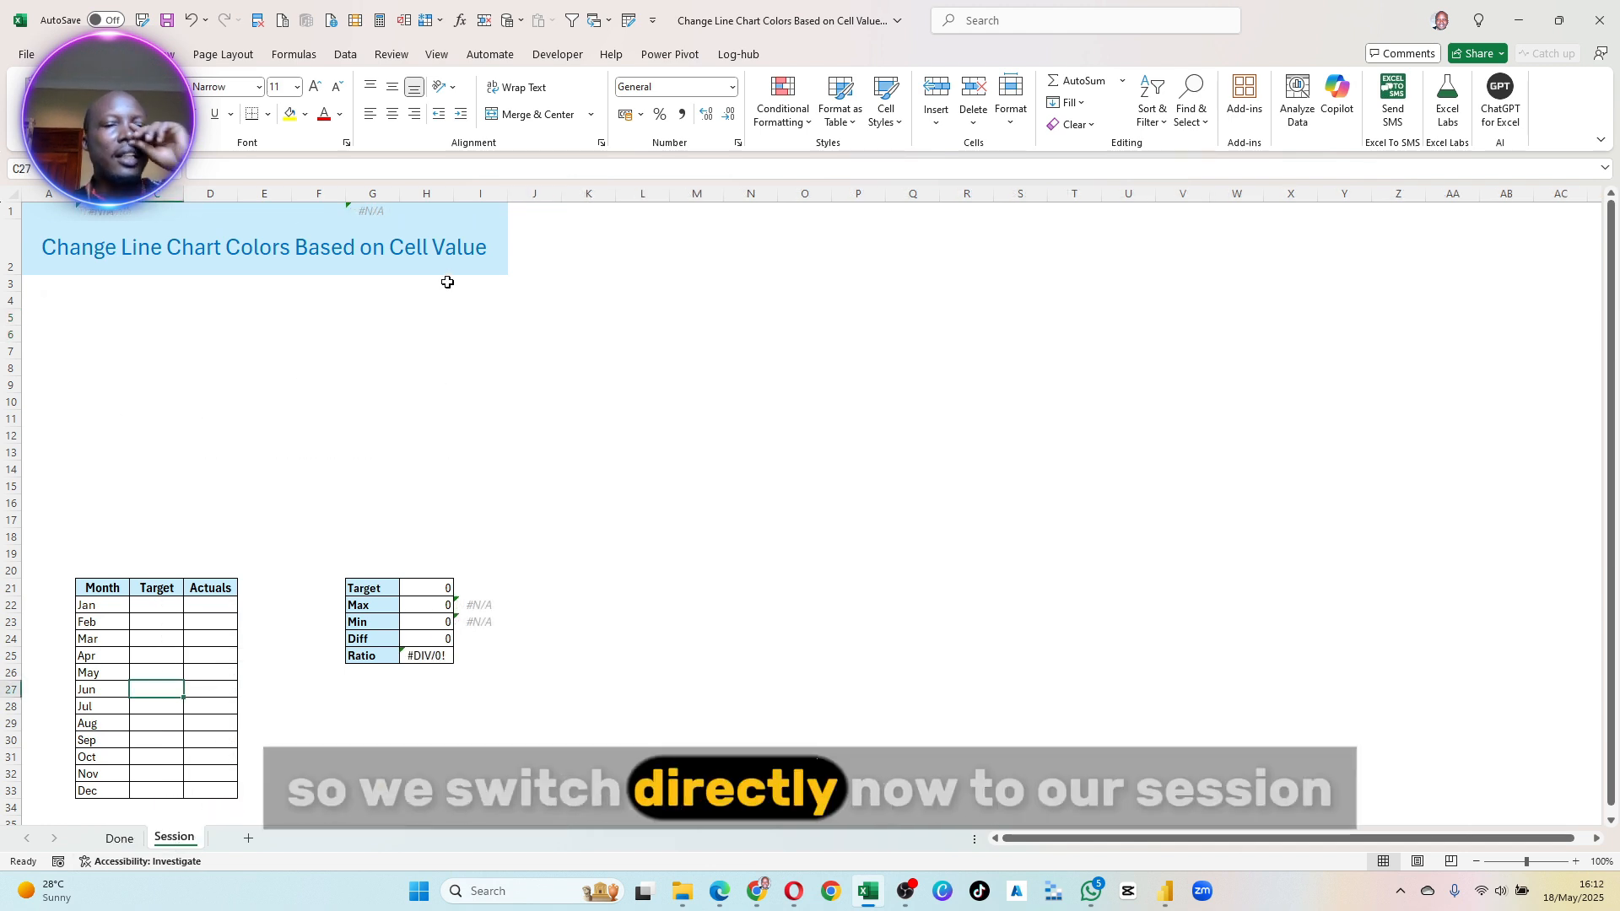
{"action": "left_click", "coordinate": [319, 402]}
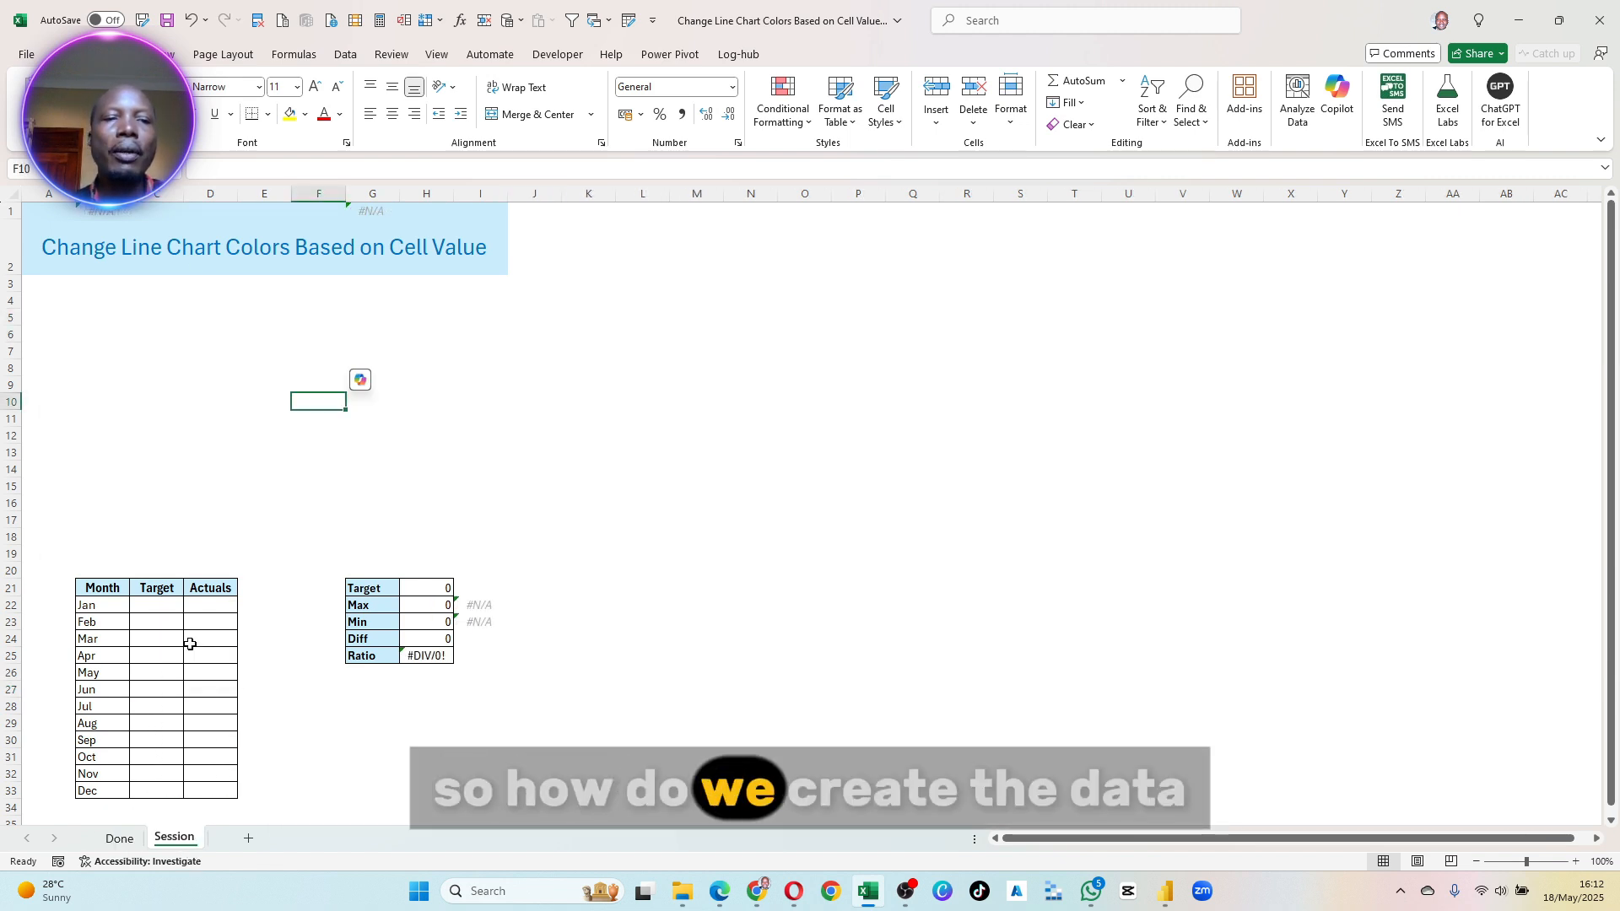
- On the Session sheet, enter =RANDBETWEEN(3000,8000) as January's Target in C22
{"action": "left_click", "coordinate": [156, 608]}
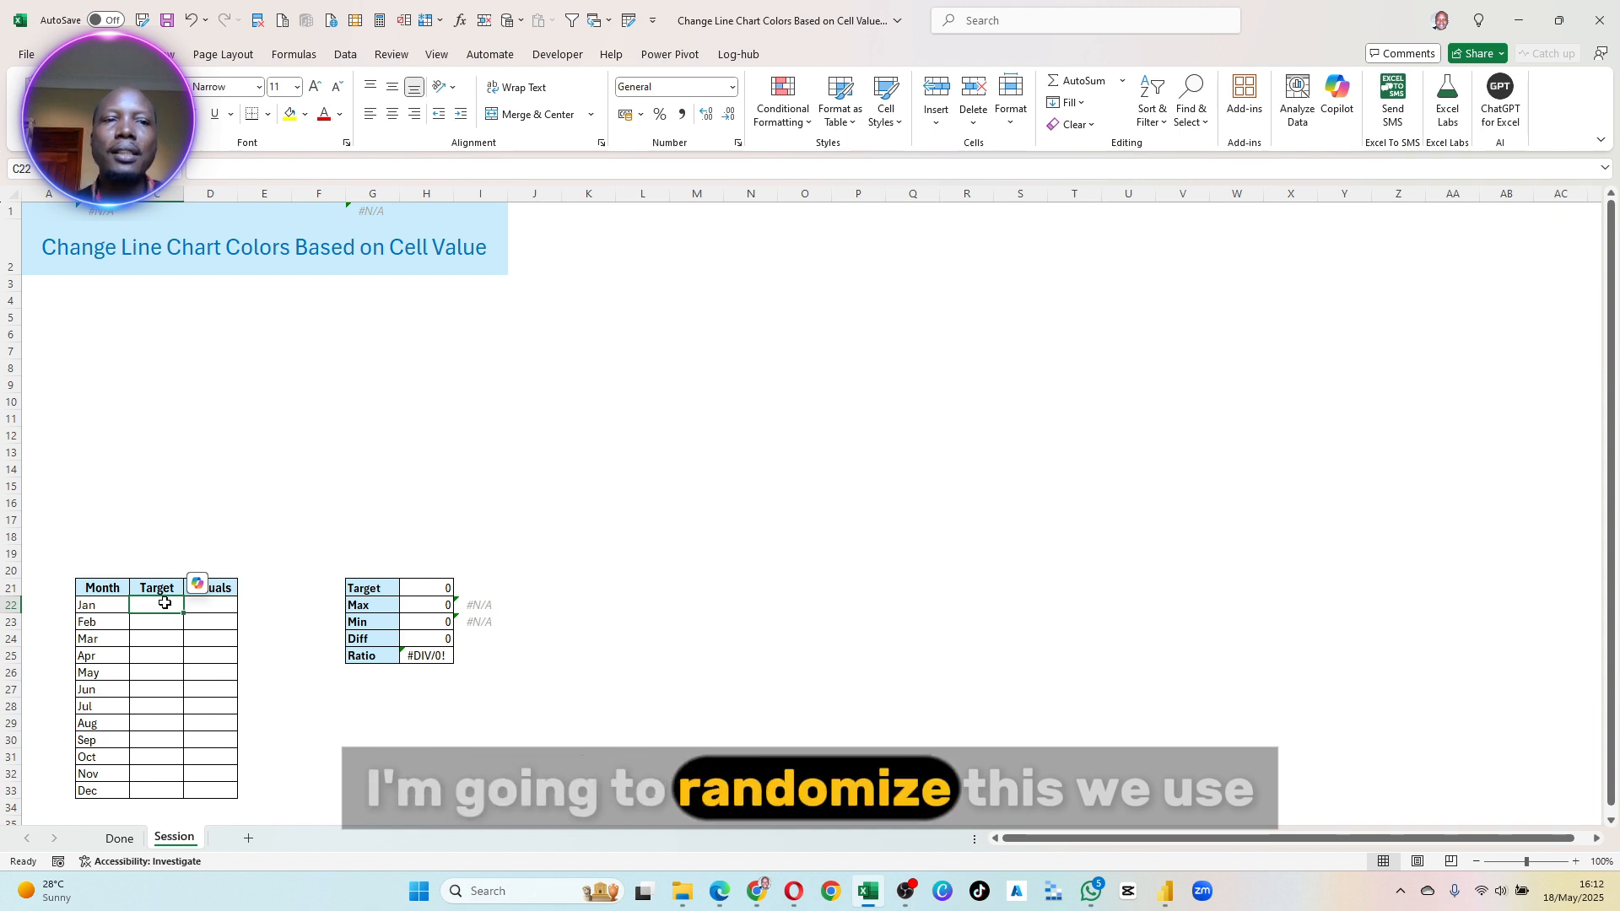
{"action": "type", "text": "="}
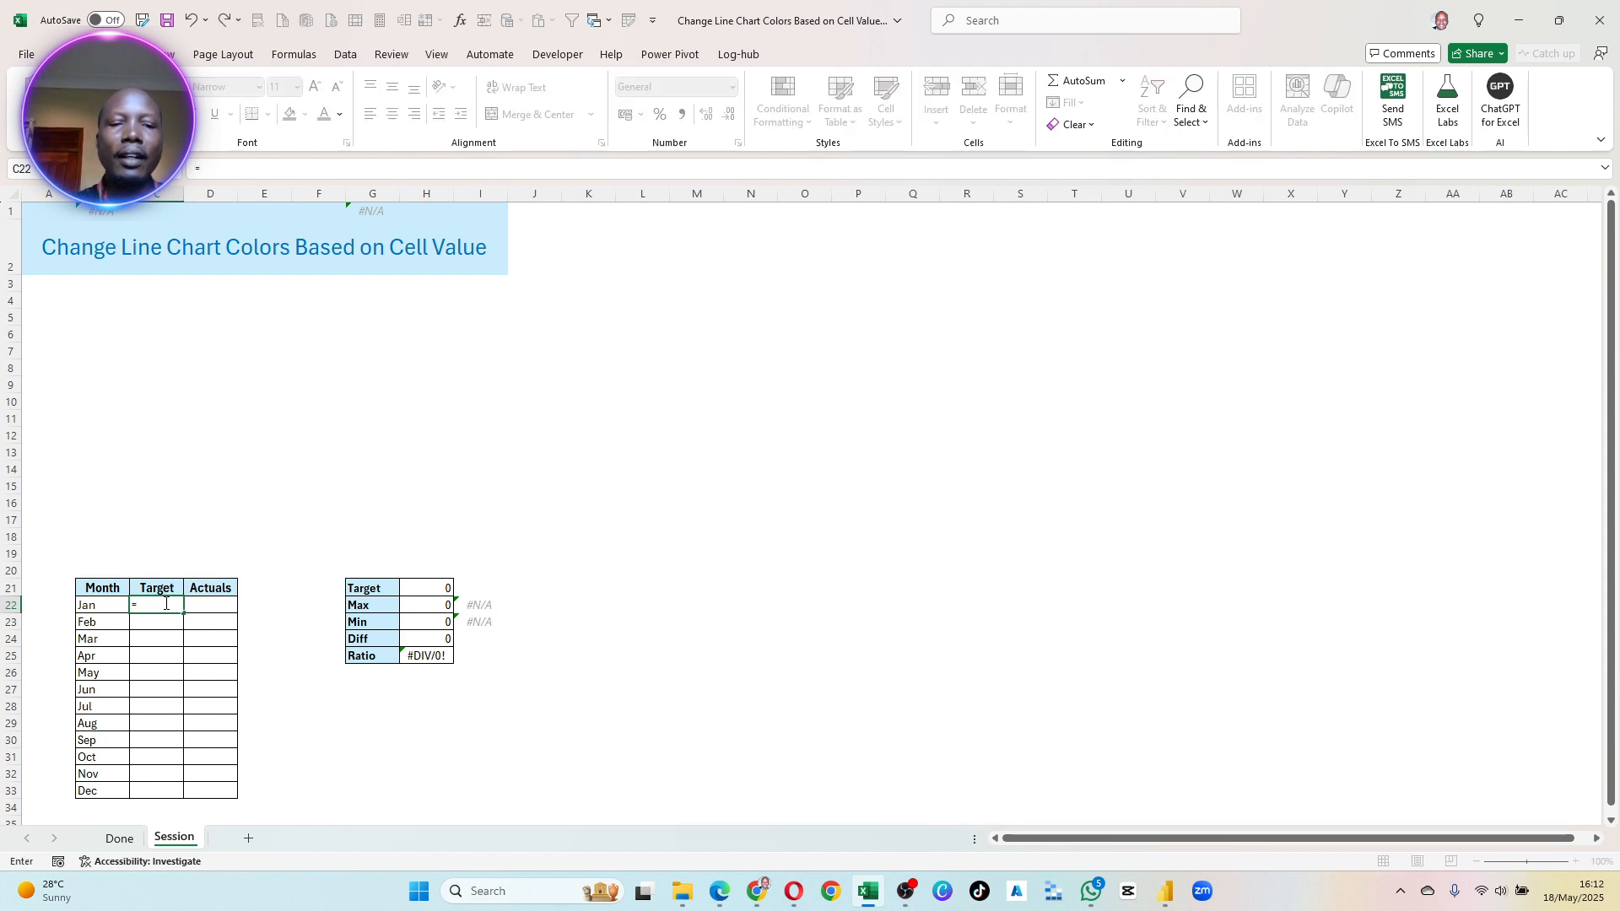
{"action": "type", "text": "rand"}
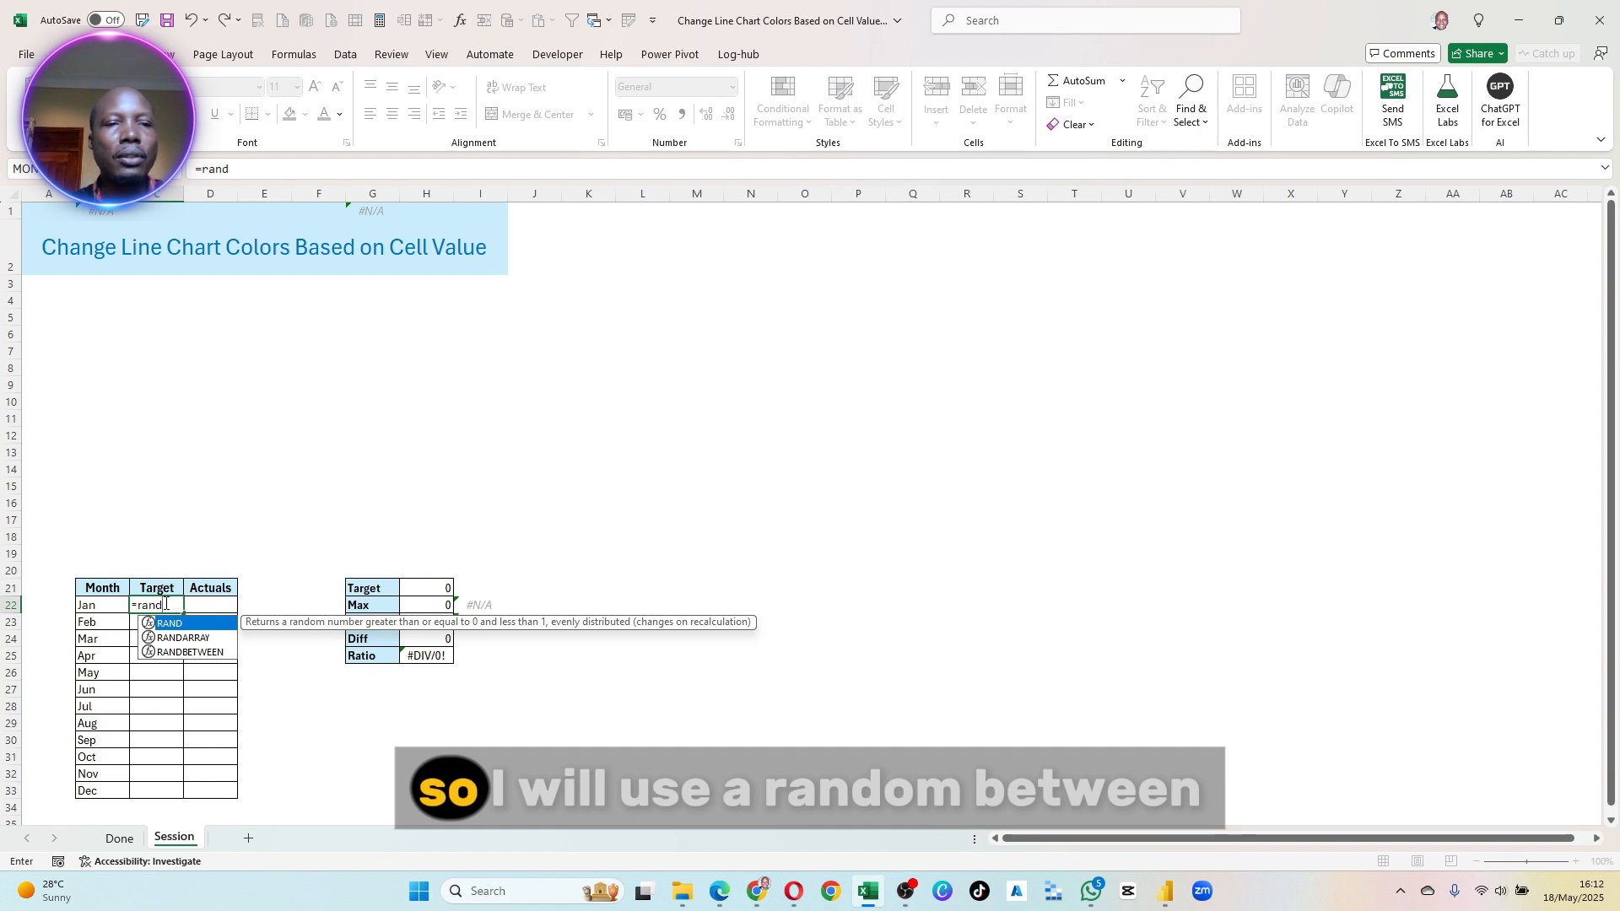
{"action": "key", "text": "Down"}
{"action": "key", "text": "Down"}
{"action": "key", "text": "Tab"}
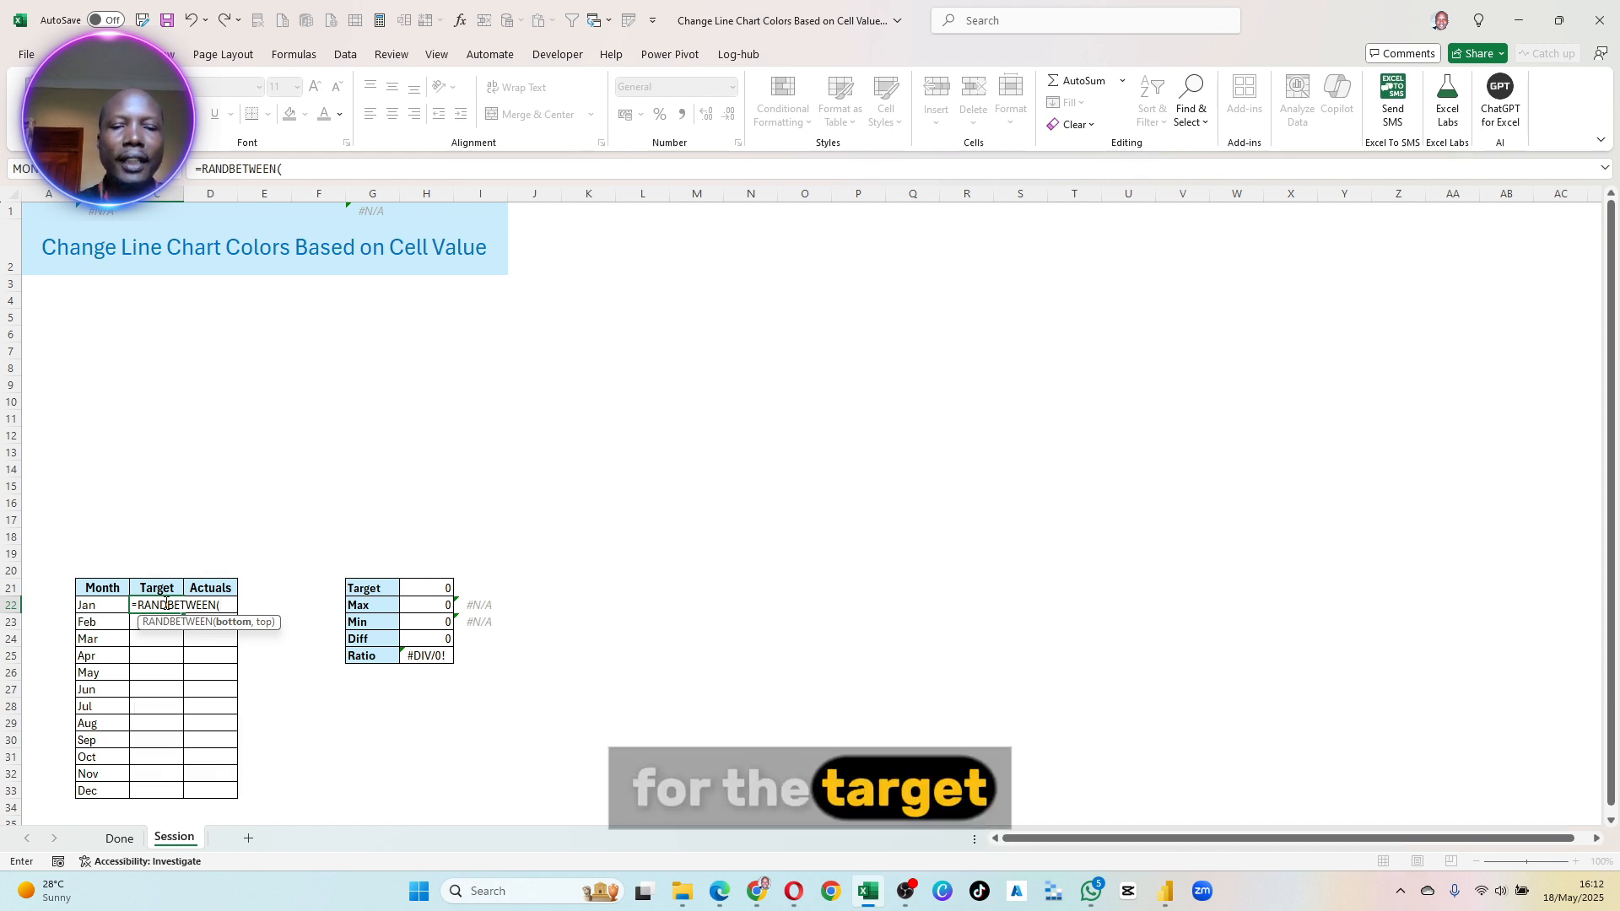
{"action": "type", "text": "300"}
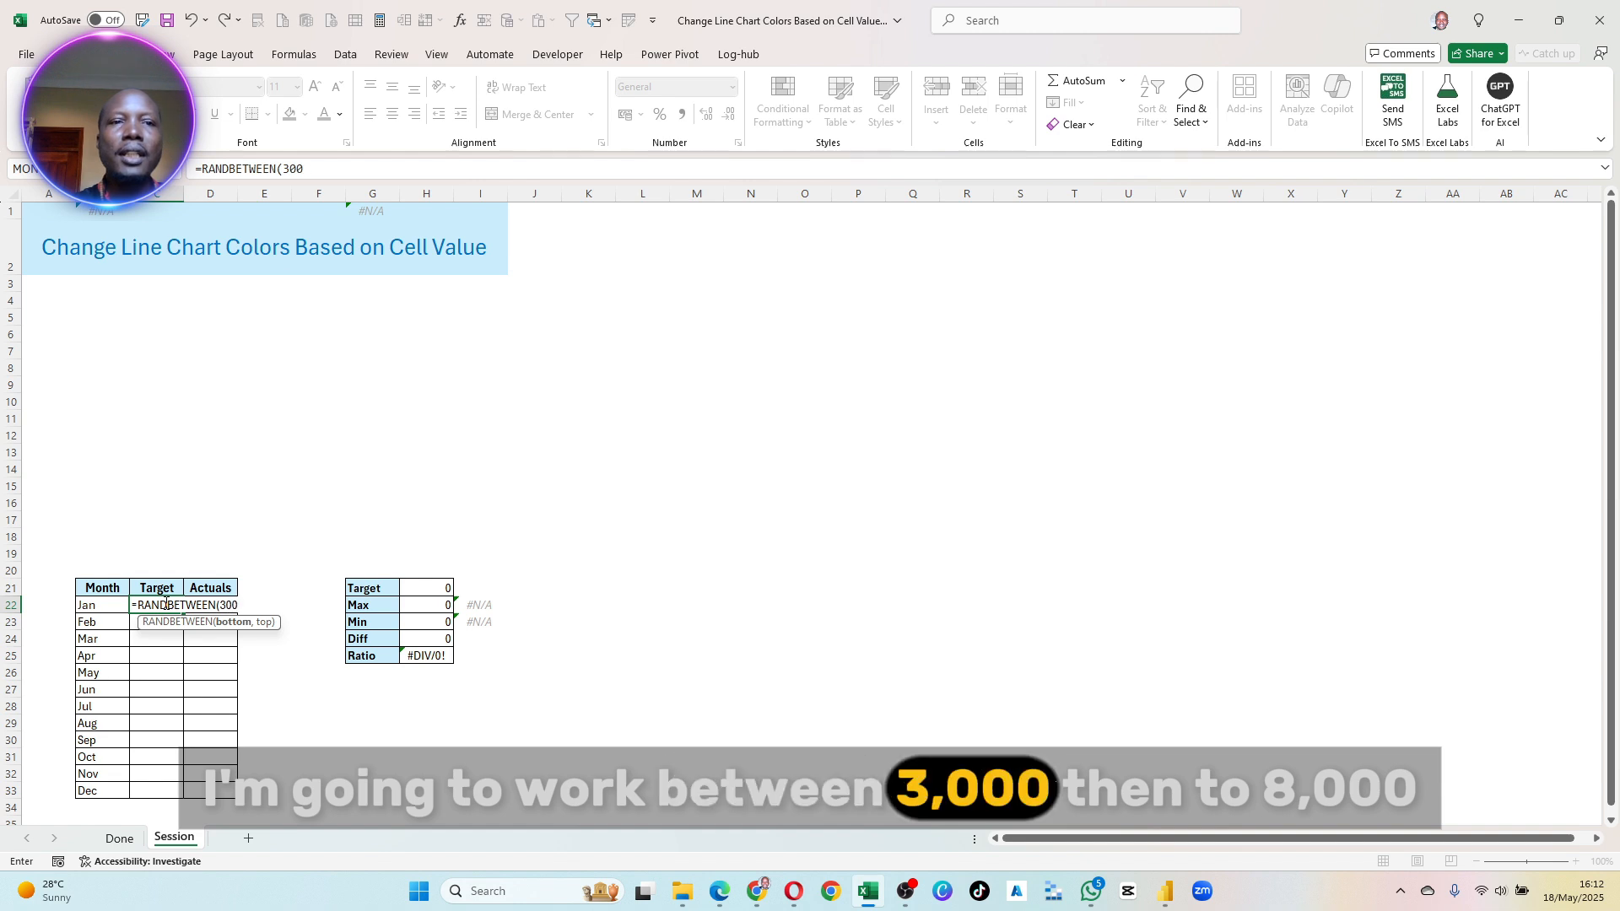
{"action": "type", "text": "0,"}
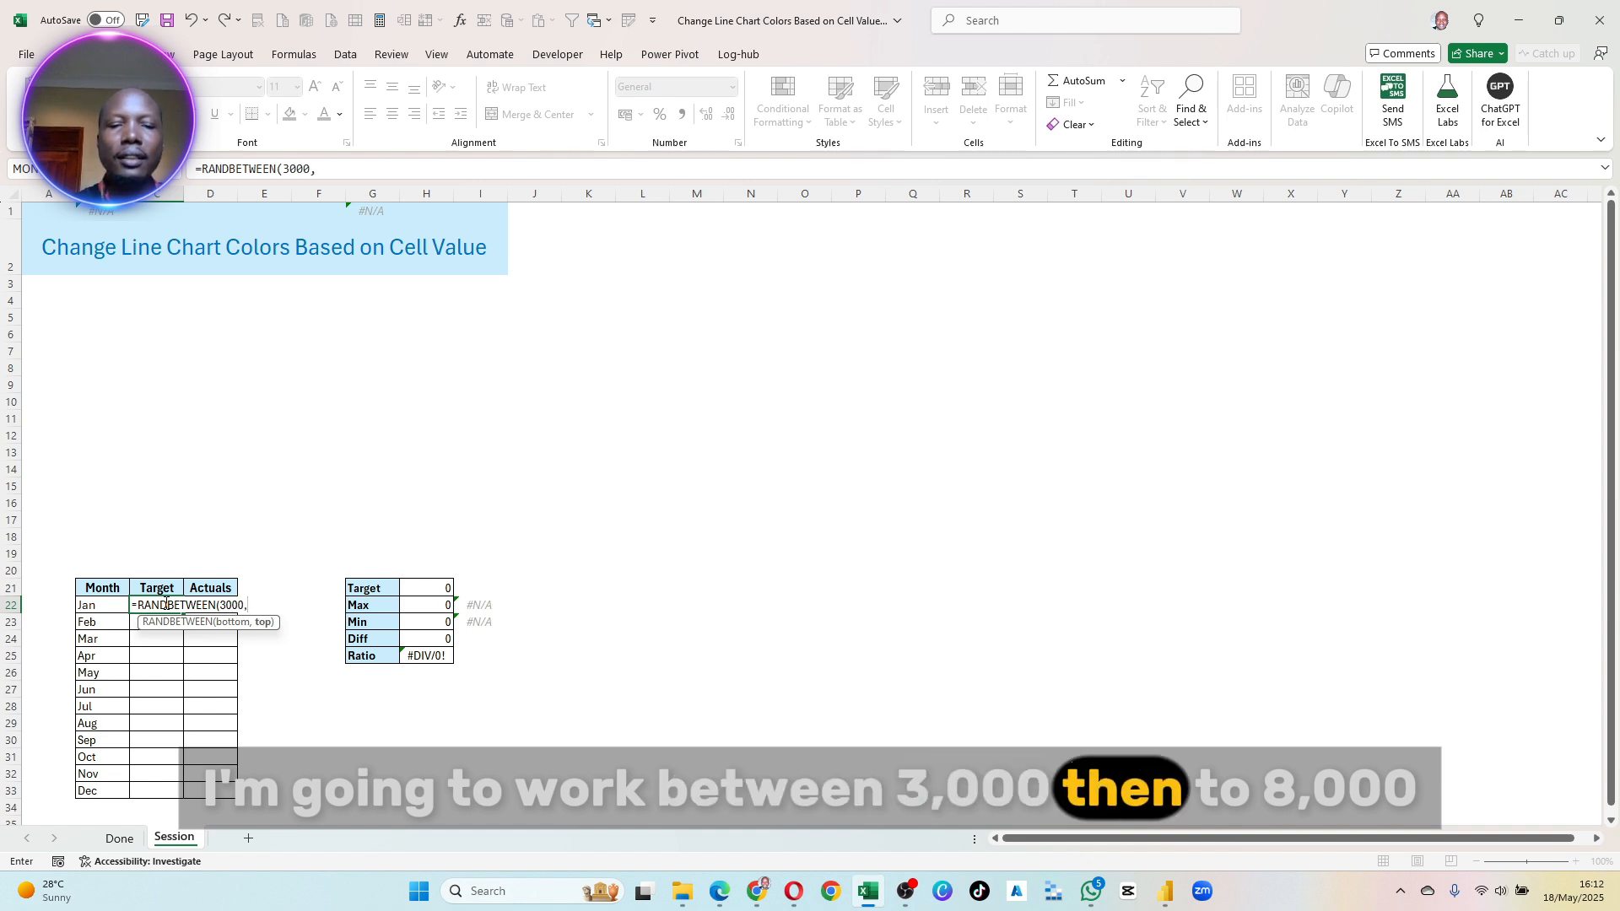
{"action": "type", "text": "8000"}
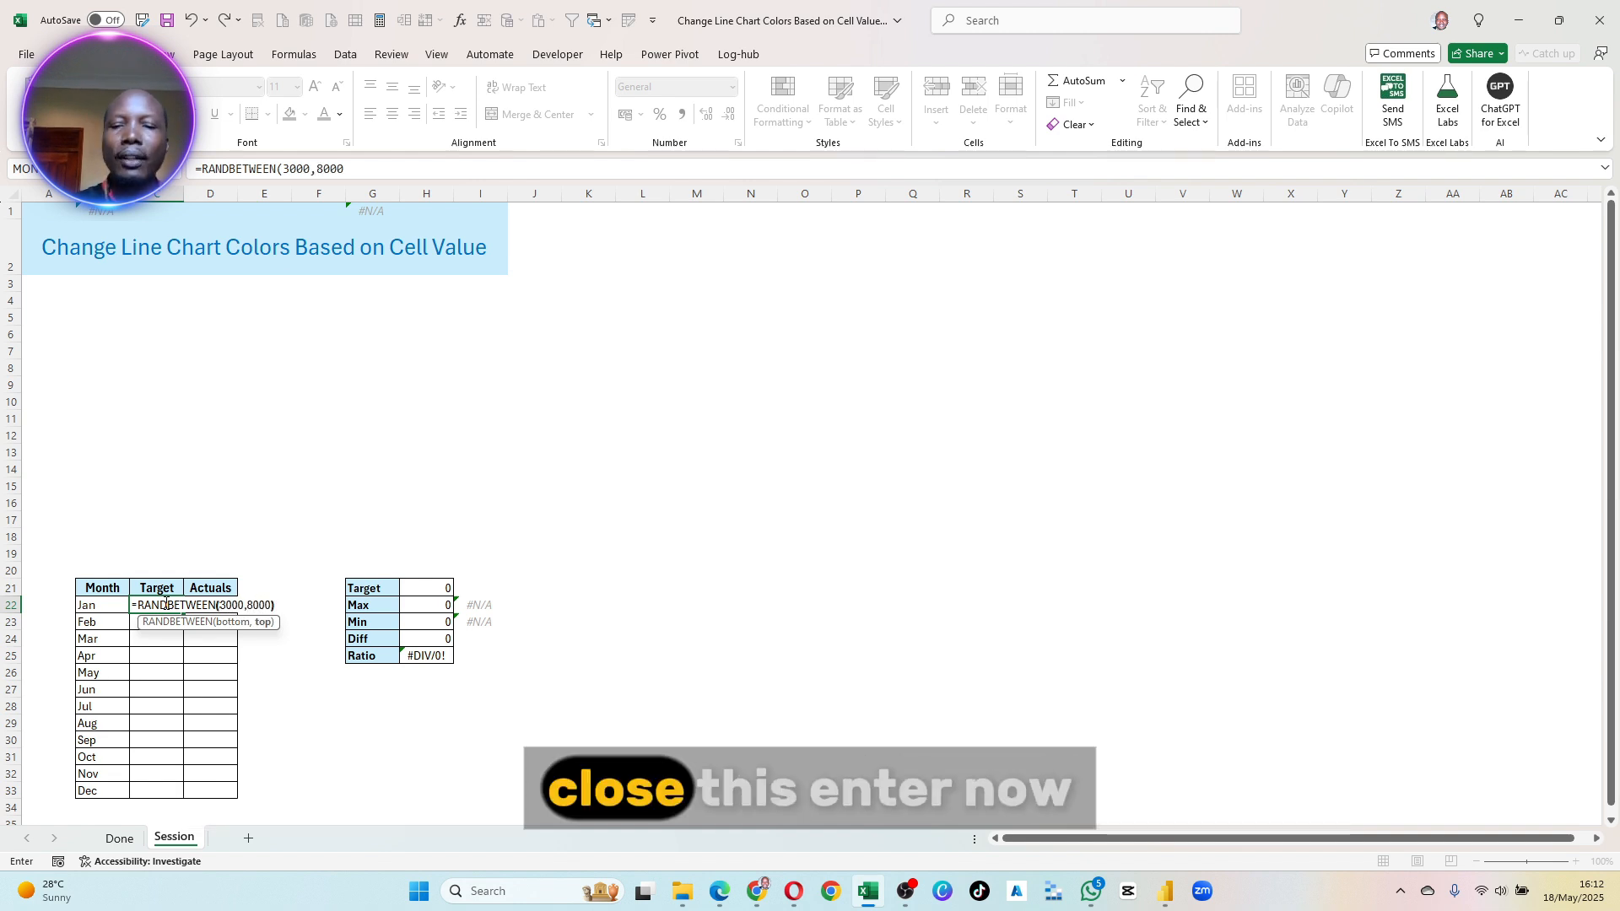
{"action": "type", "text": ")"}
{"action": "key", "text": "Return"}
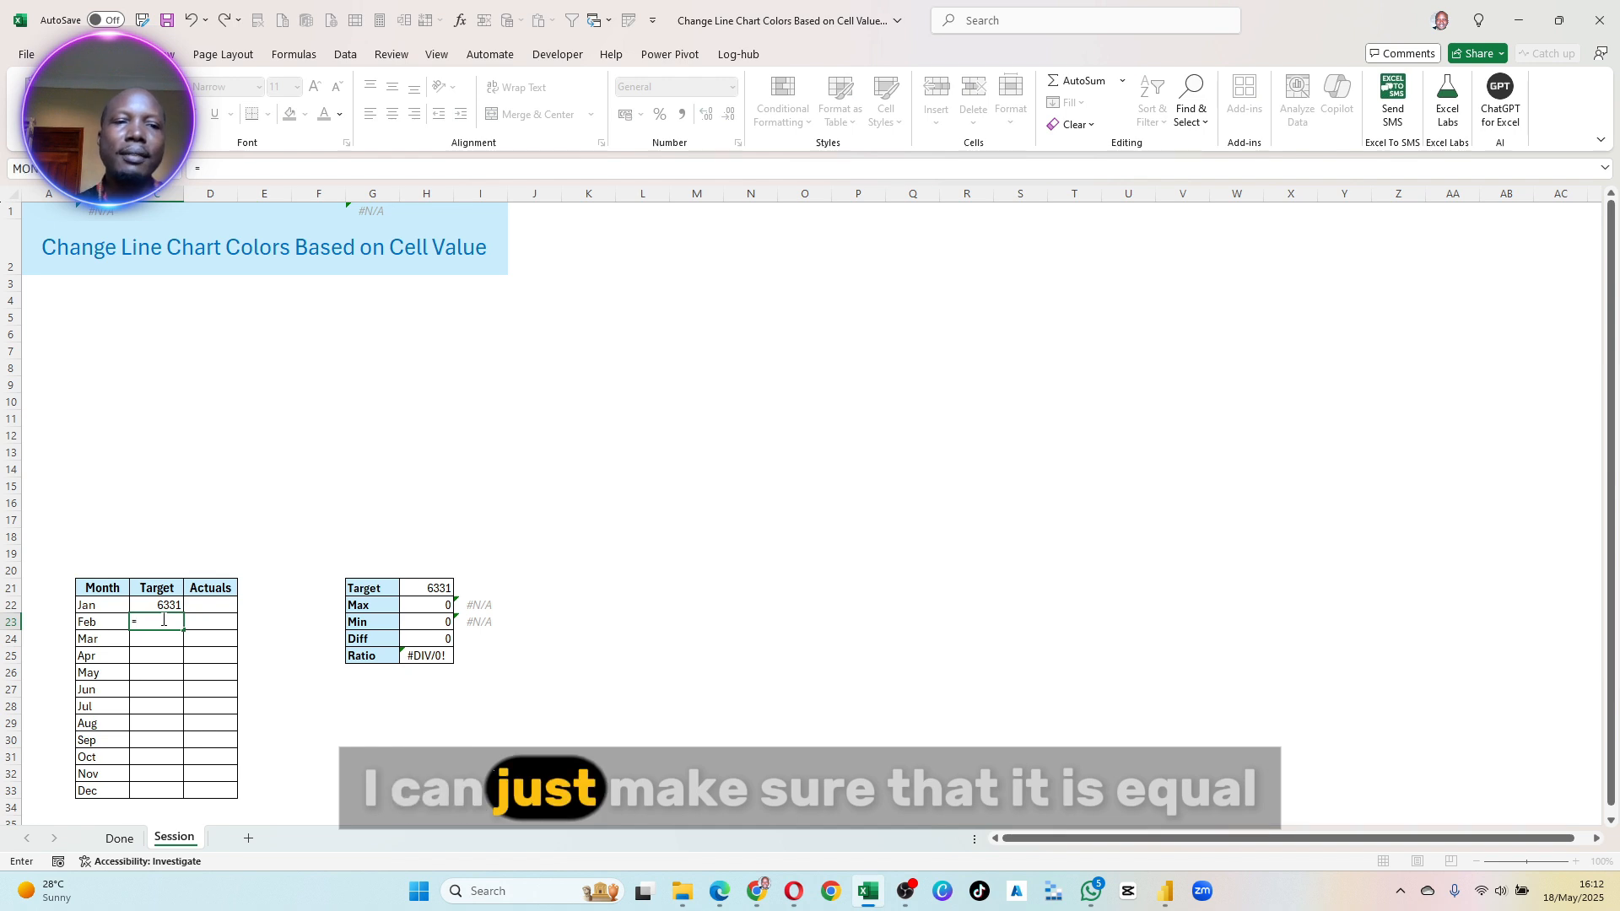
- Link February's Target to January's with =C22 and fill that formula down through December
{"action": "type", "text": "="}
{"action": "left_click", "coordinate": [164, 604]}
{"action": "key", "text": "Return"}
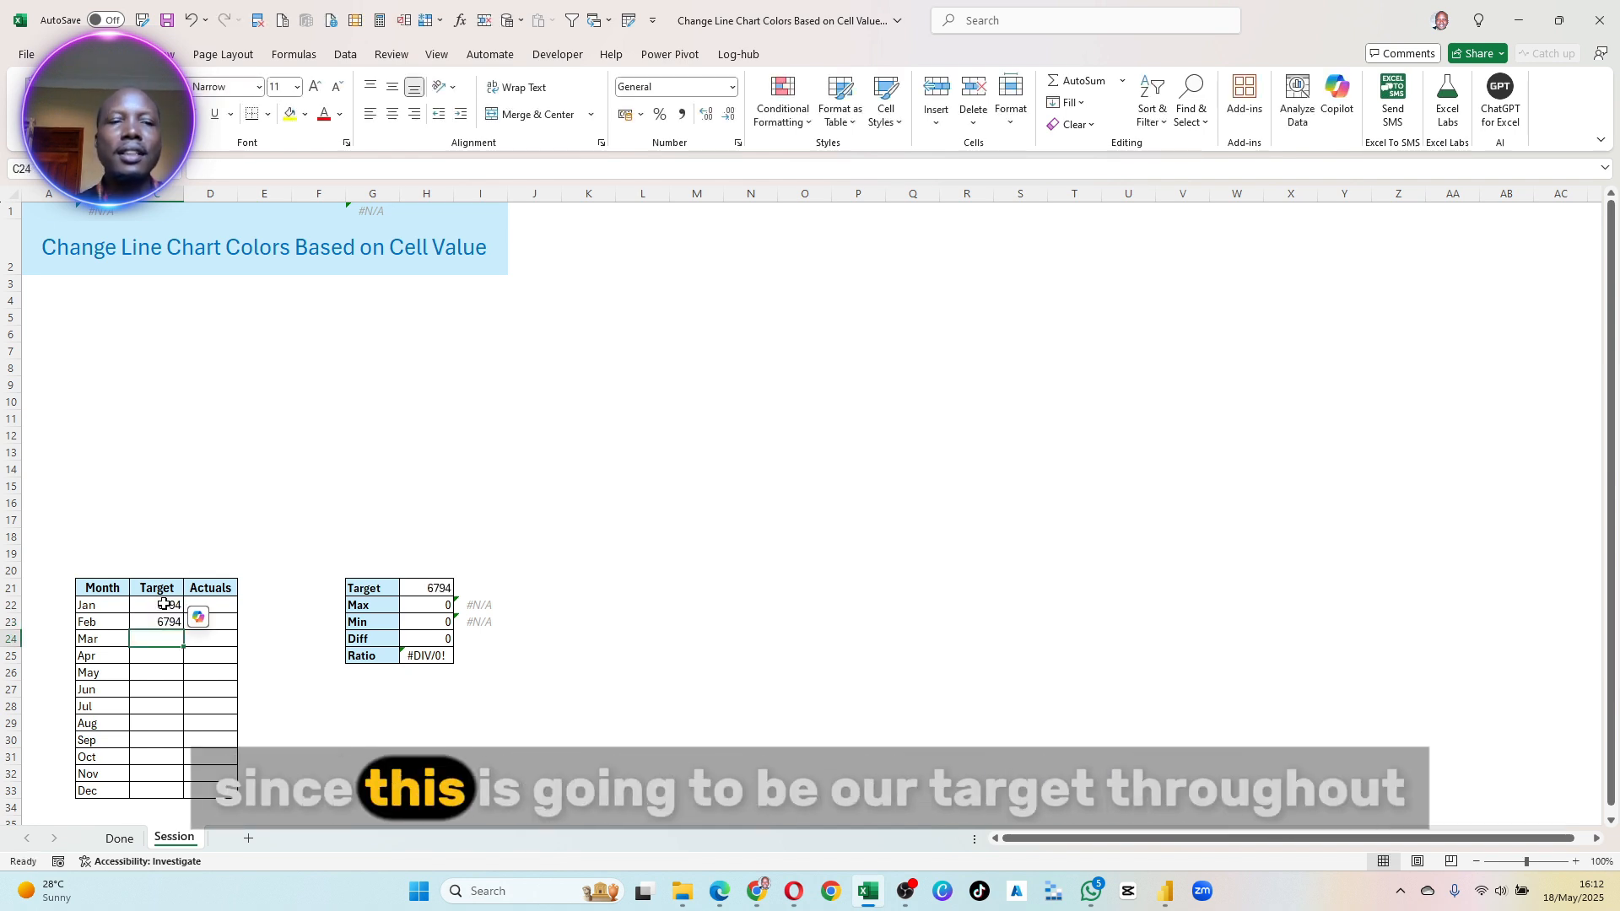
{"action": "left_click", "coordinate": [182, 621]}
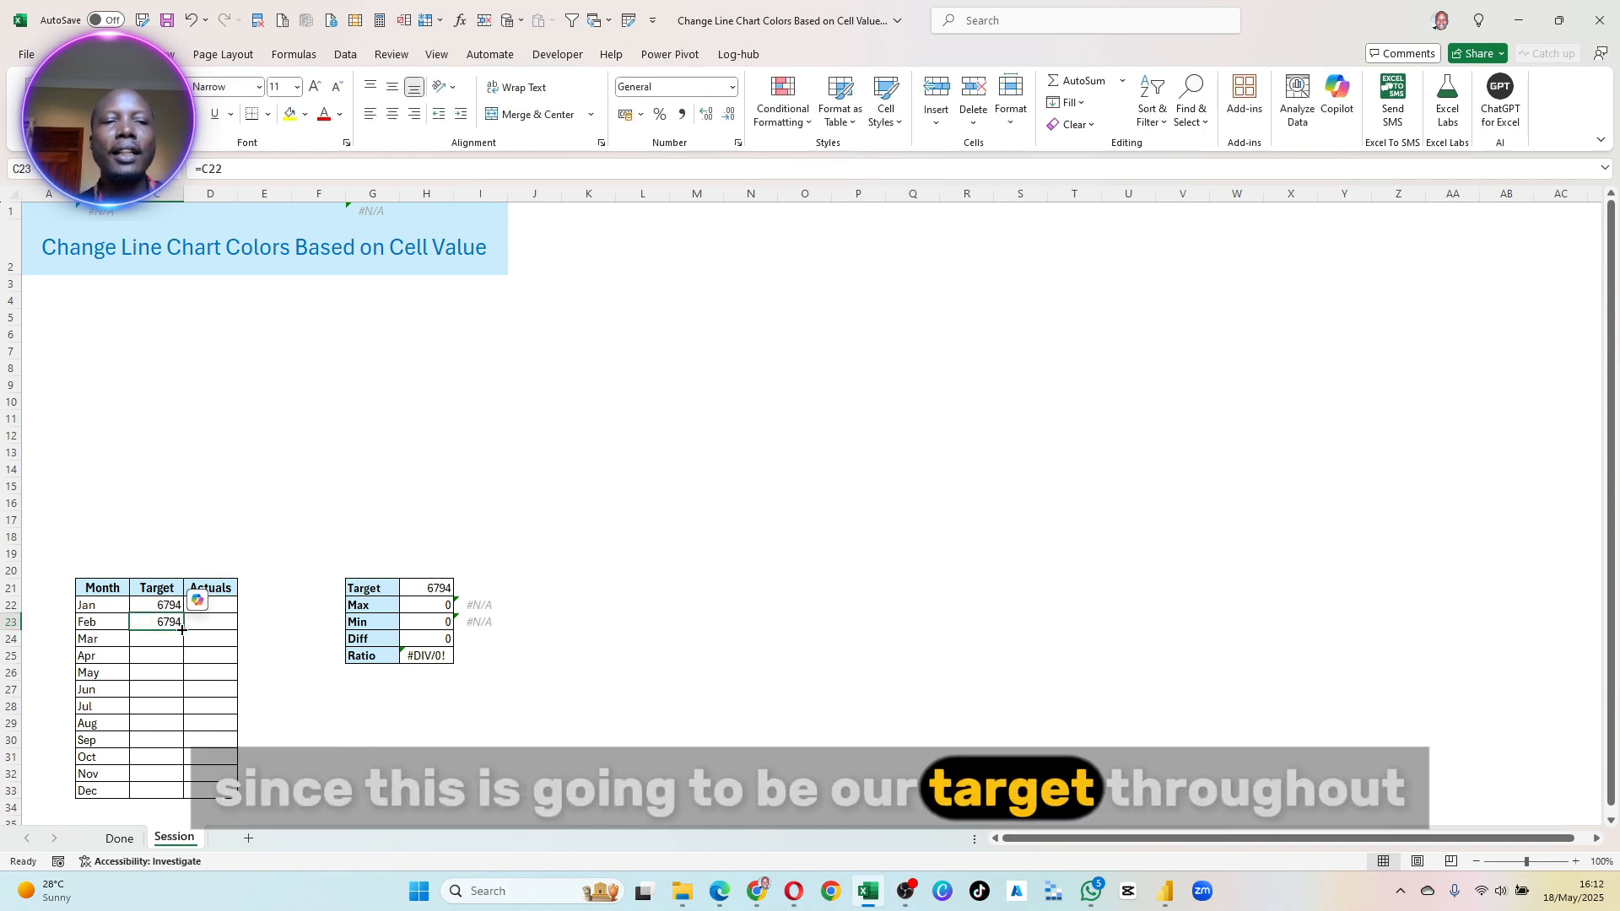
{"action": "left_click_drag", "start_coordinate": [183, 630], "coordinate": [158, 794]}
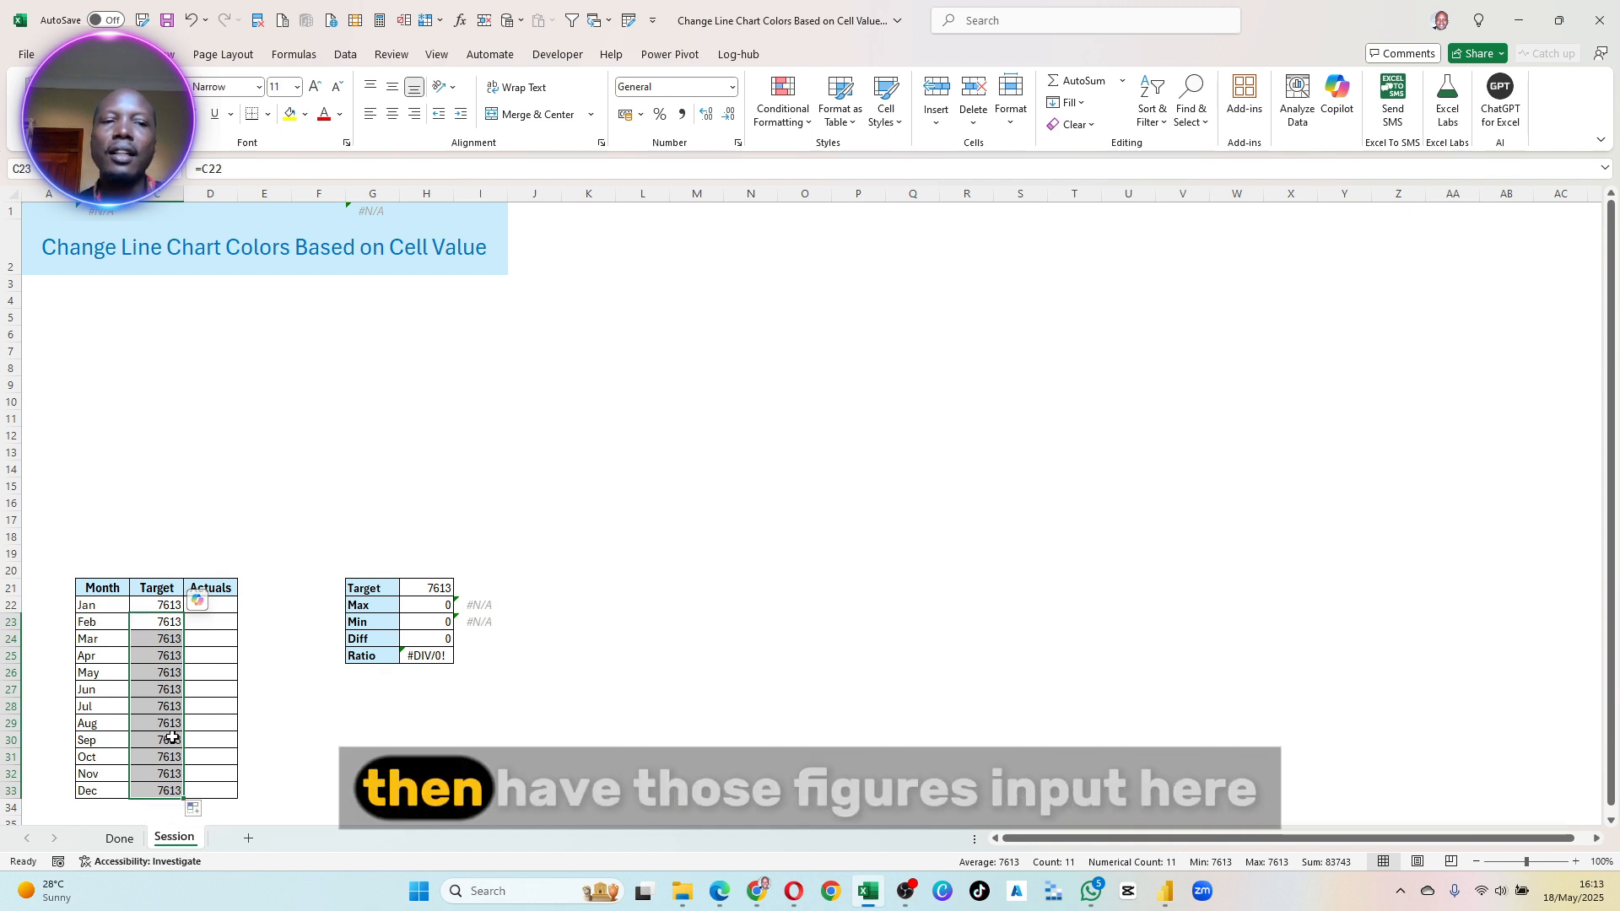
- Enter =RANDBETWEEN(1000,10000) as January's Actuals in D22 and fill it down through December
{"action": "left_click", "coordinate": [221, 639]}
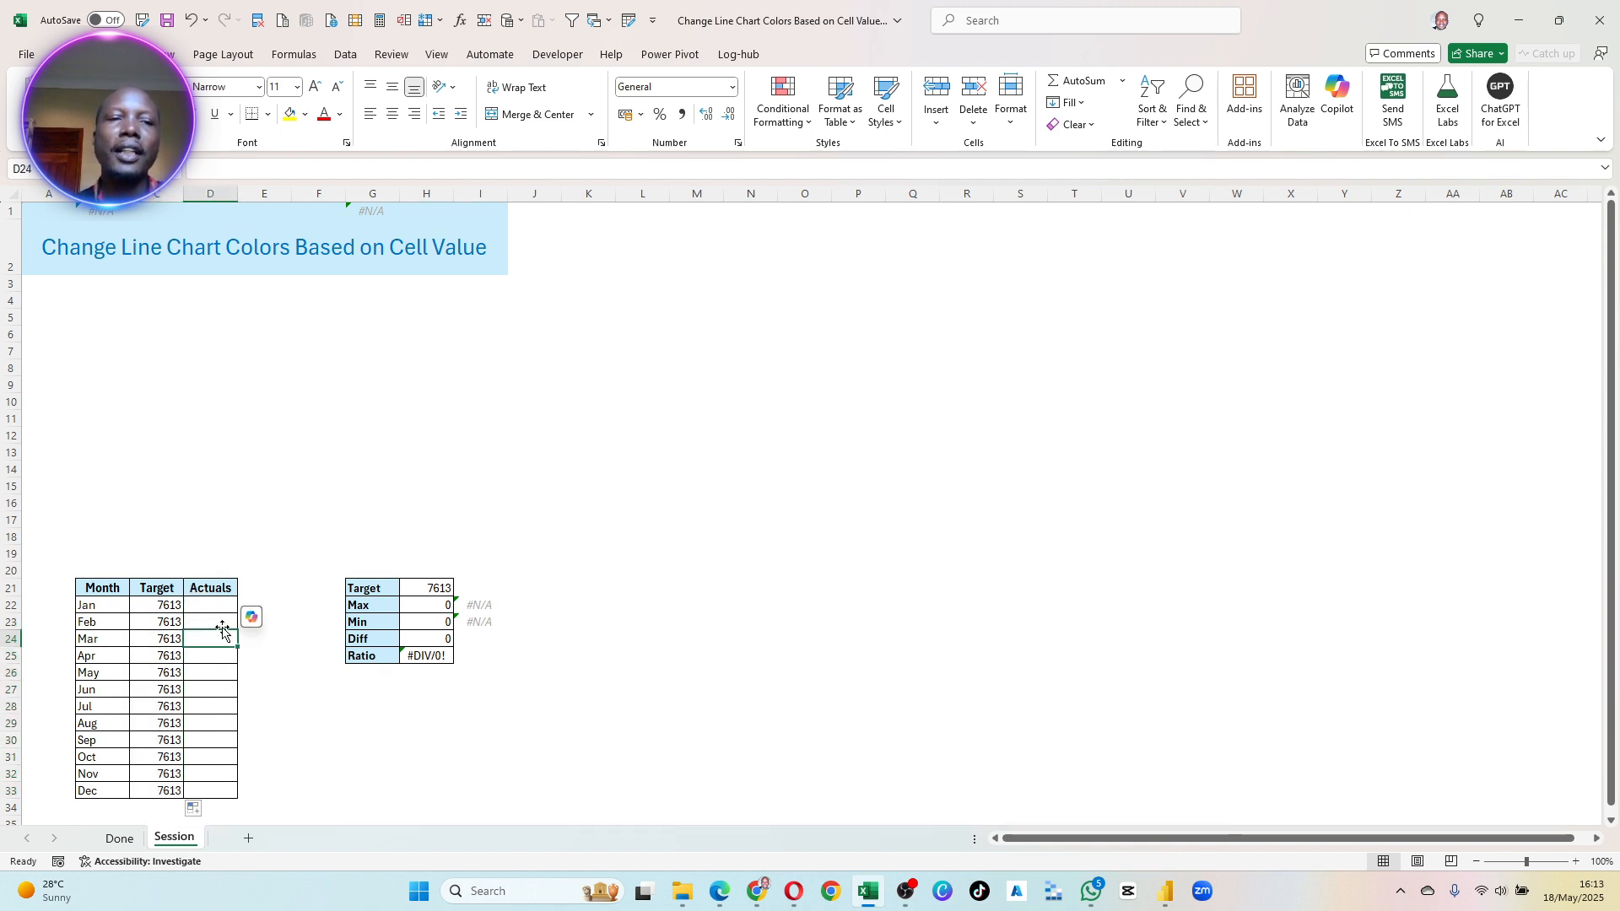
{"action": "left_click", "coordinate": [208, 603]}
{"action": "type", "text": "=rand"}
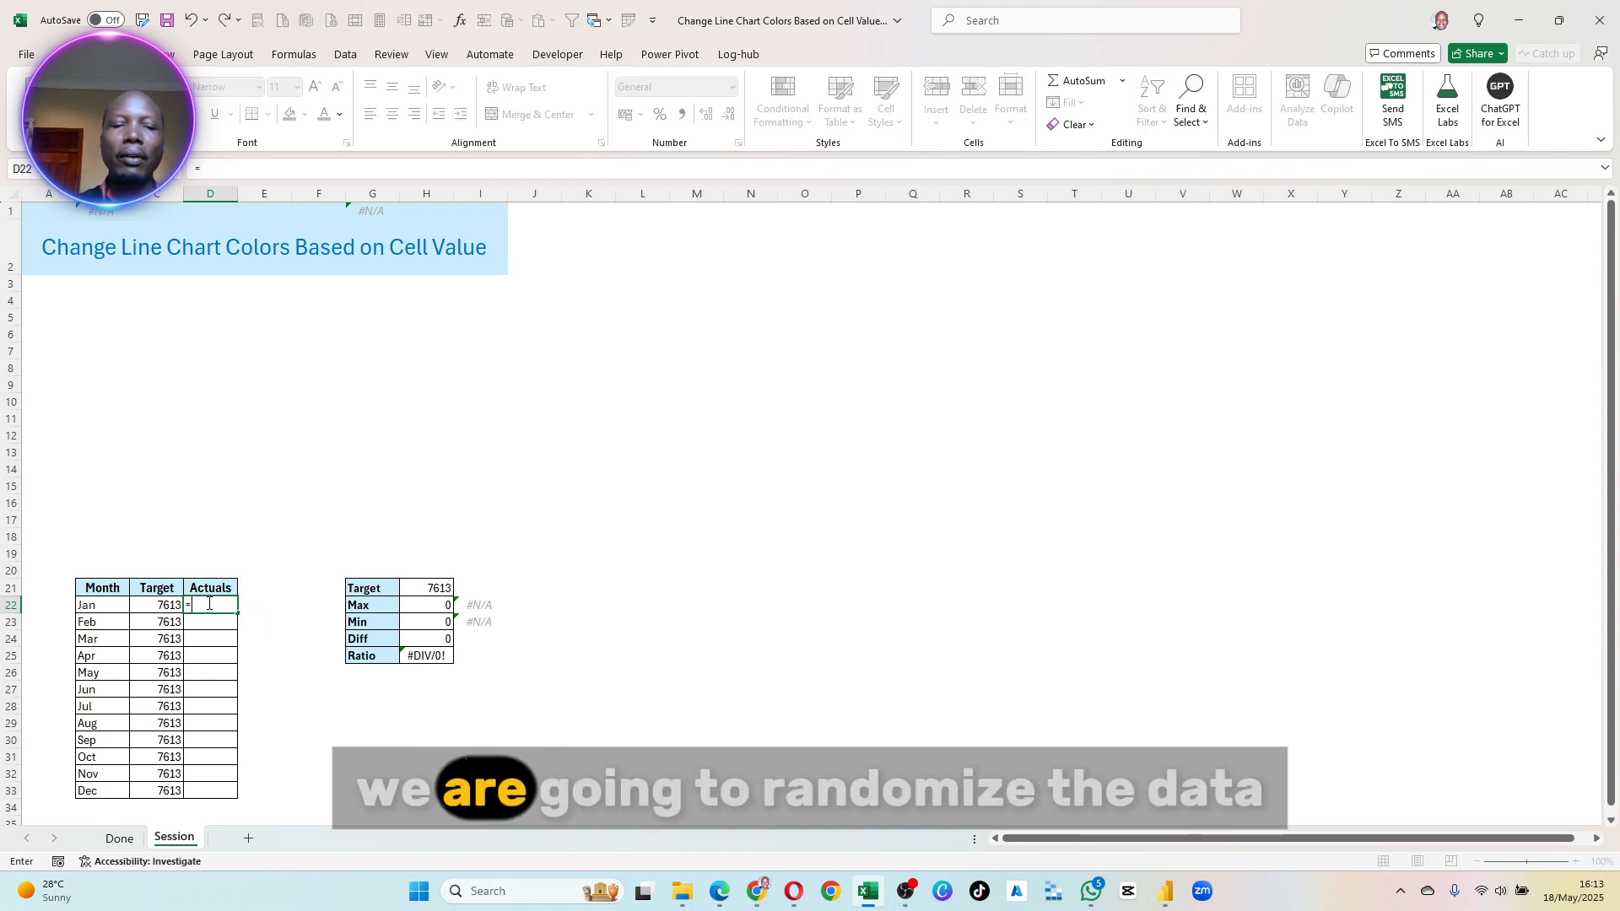
{"action": "key", "text": "Down"}
{"action": "key", "text": "Down"}
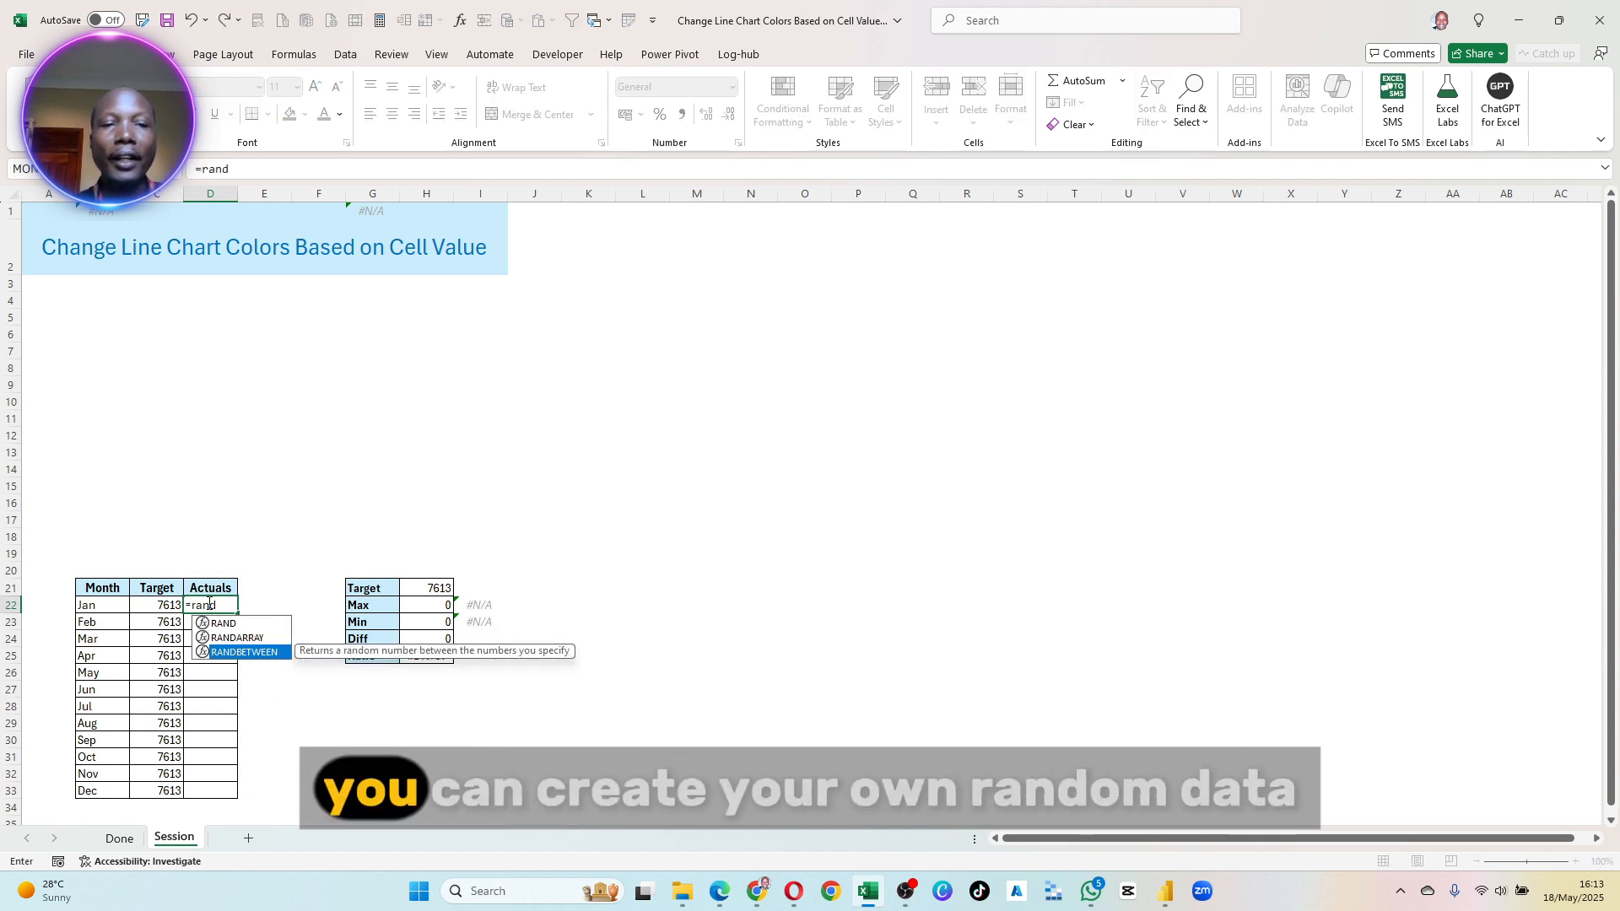
{"action": "key", "text": "Tab"}
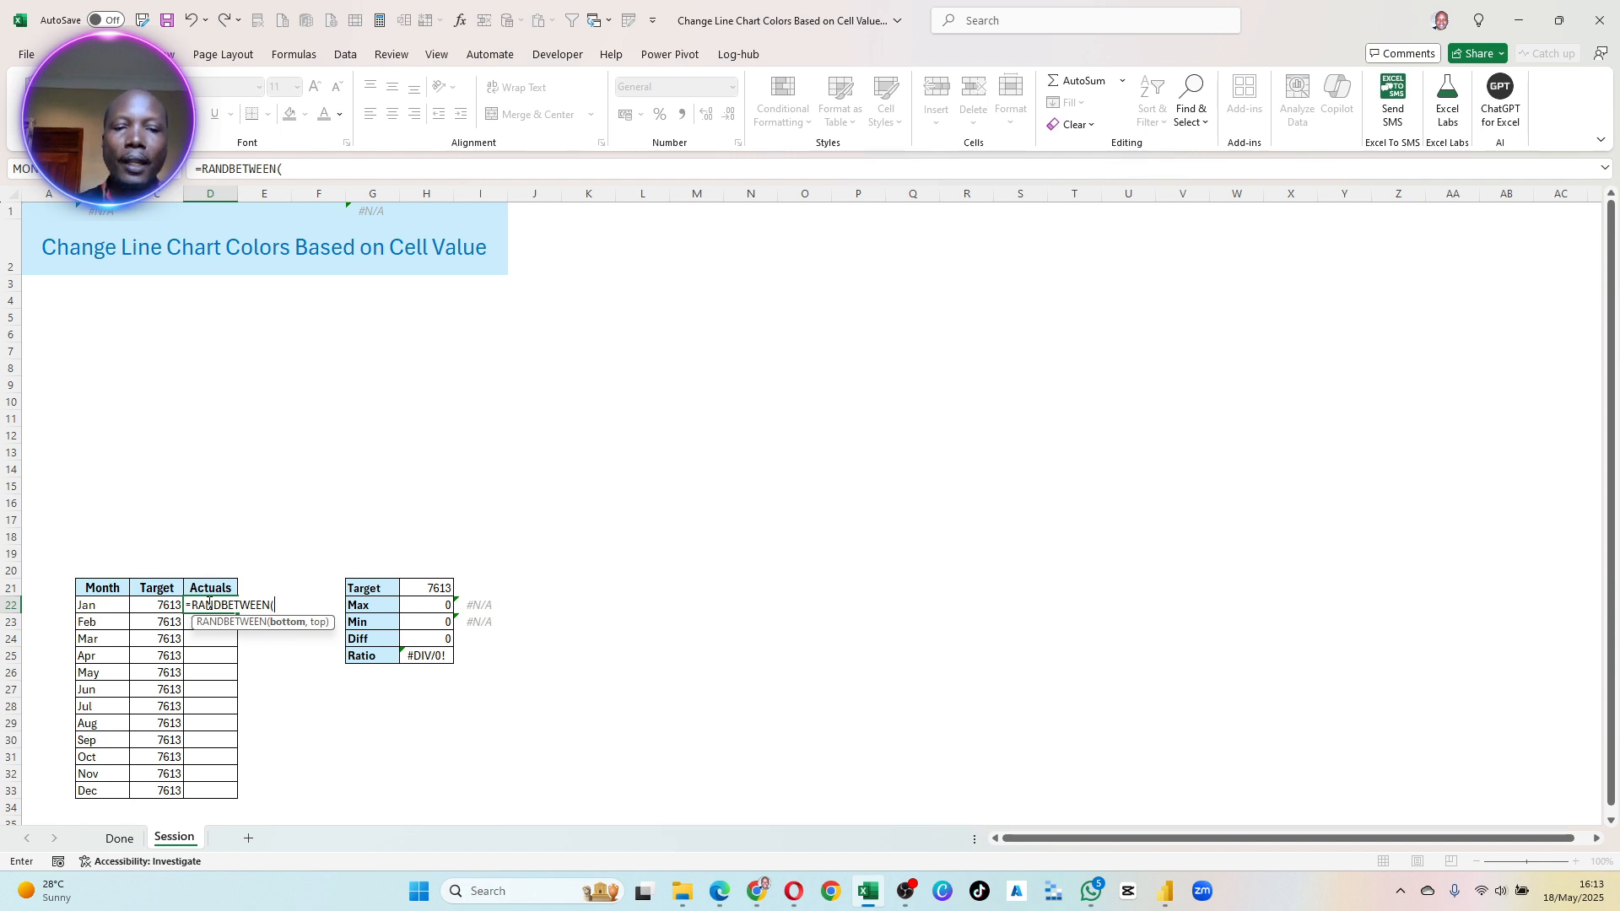
{"action": "type", "text": "1000"}
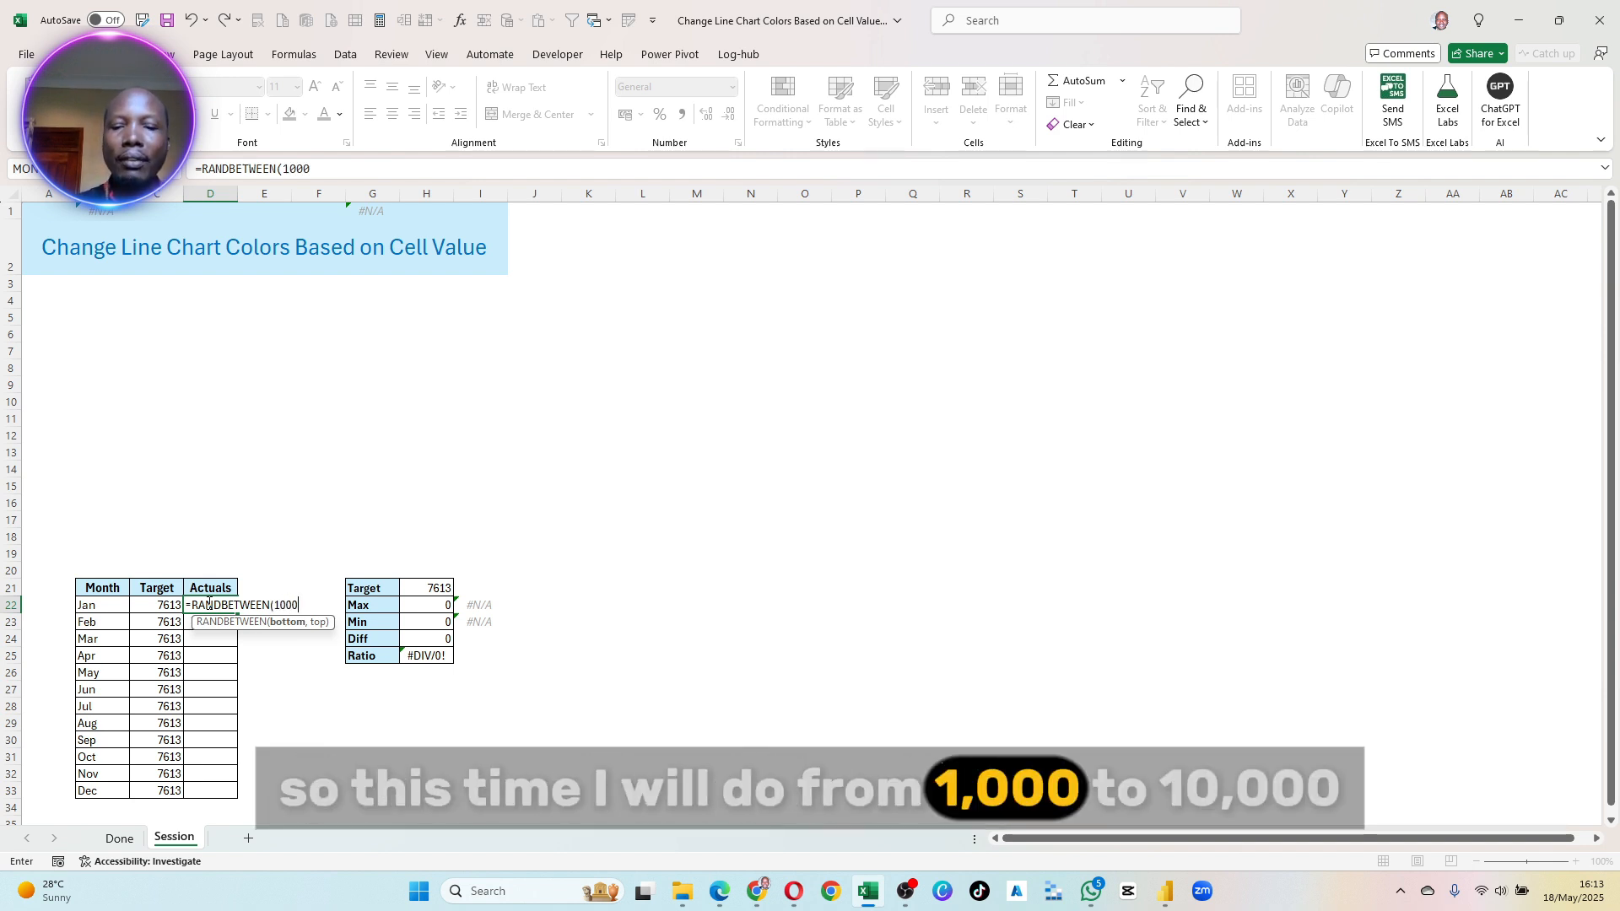
{"action": "type", "text": ",10"}
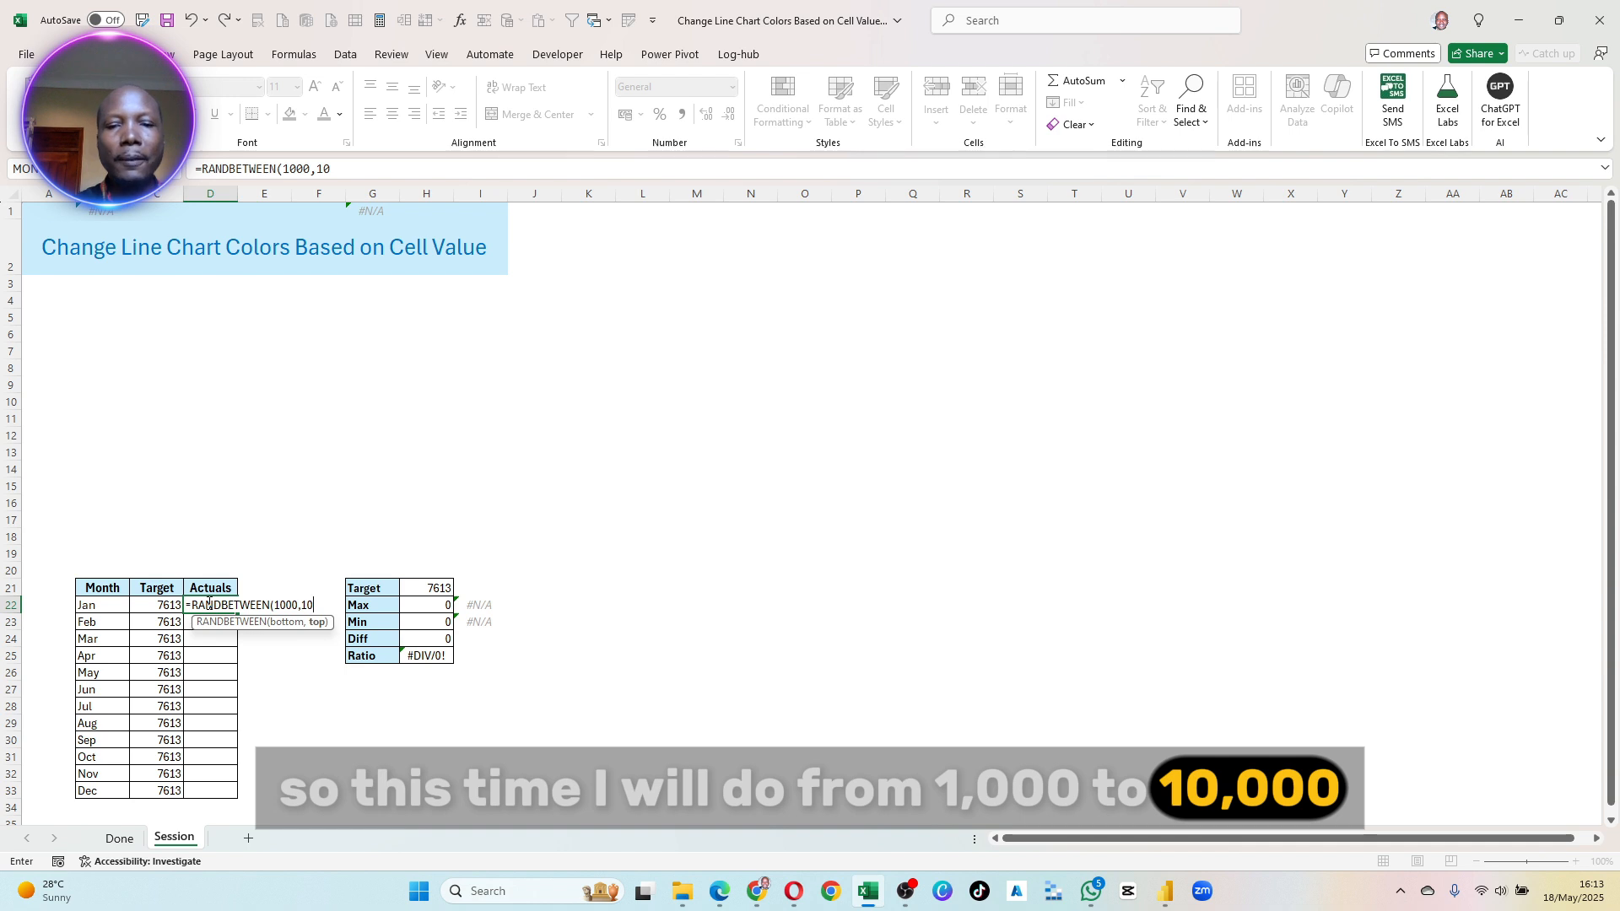
{"action": "type", "text": "000"}
{"action": "key", "text": "Return"}
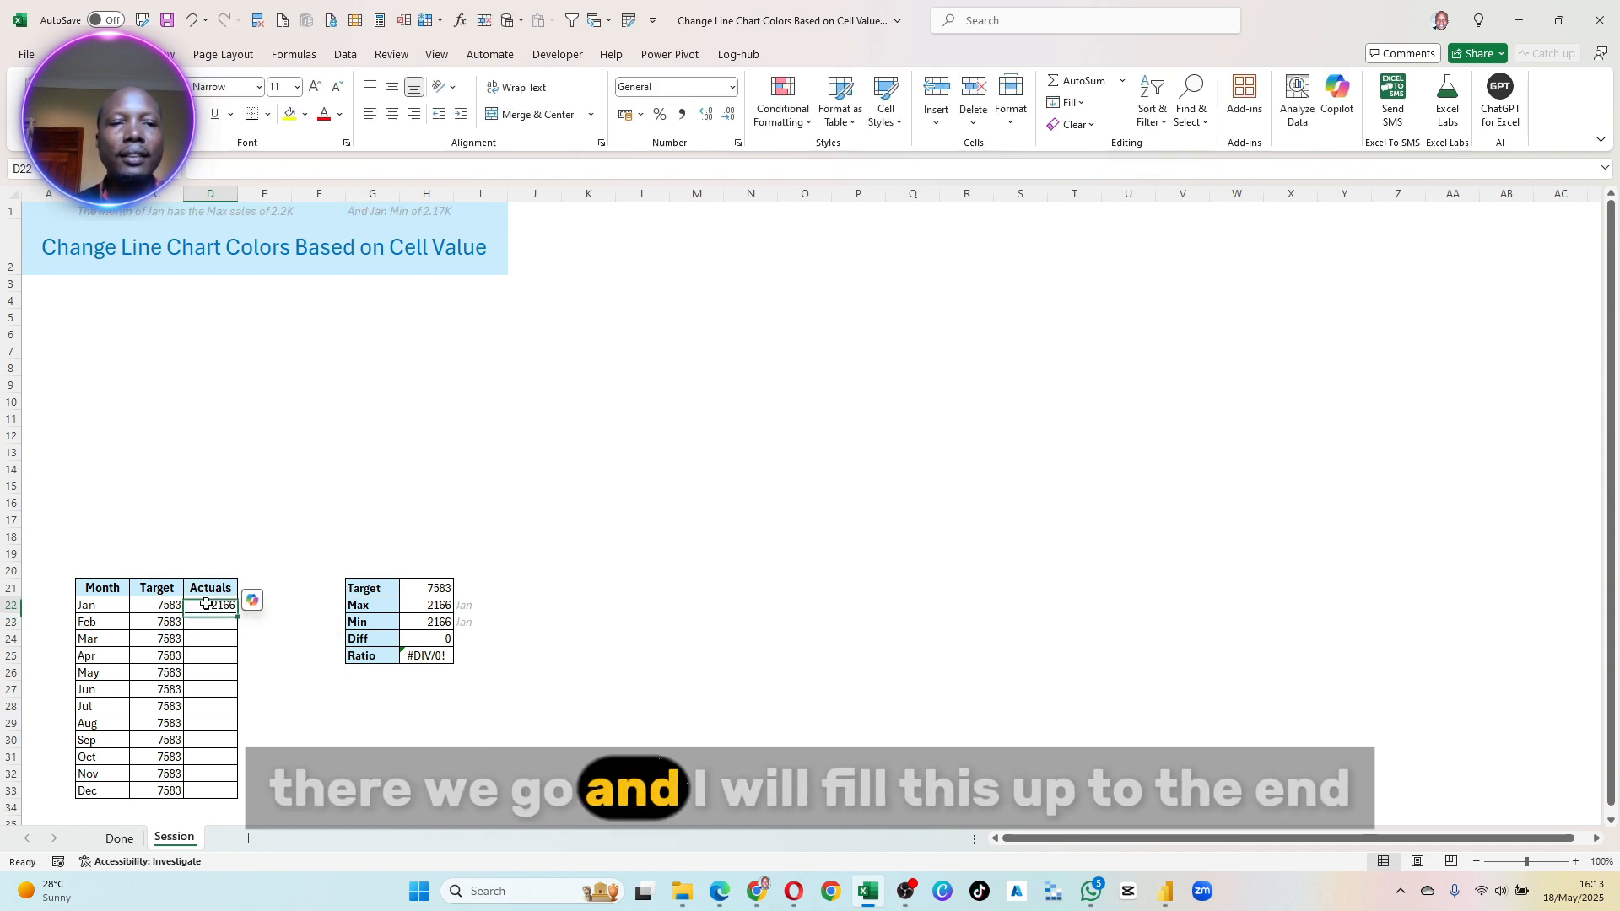
{"action": "left_click_drag", "start_coordinate": [223, 796], "coordinate": [222, 798]}
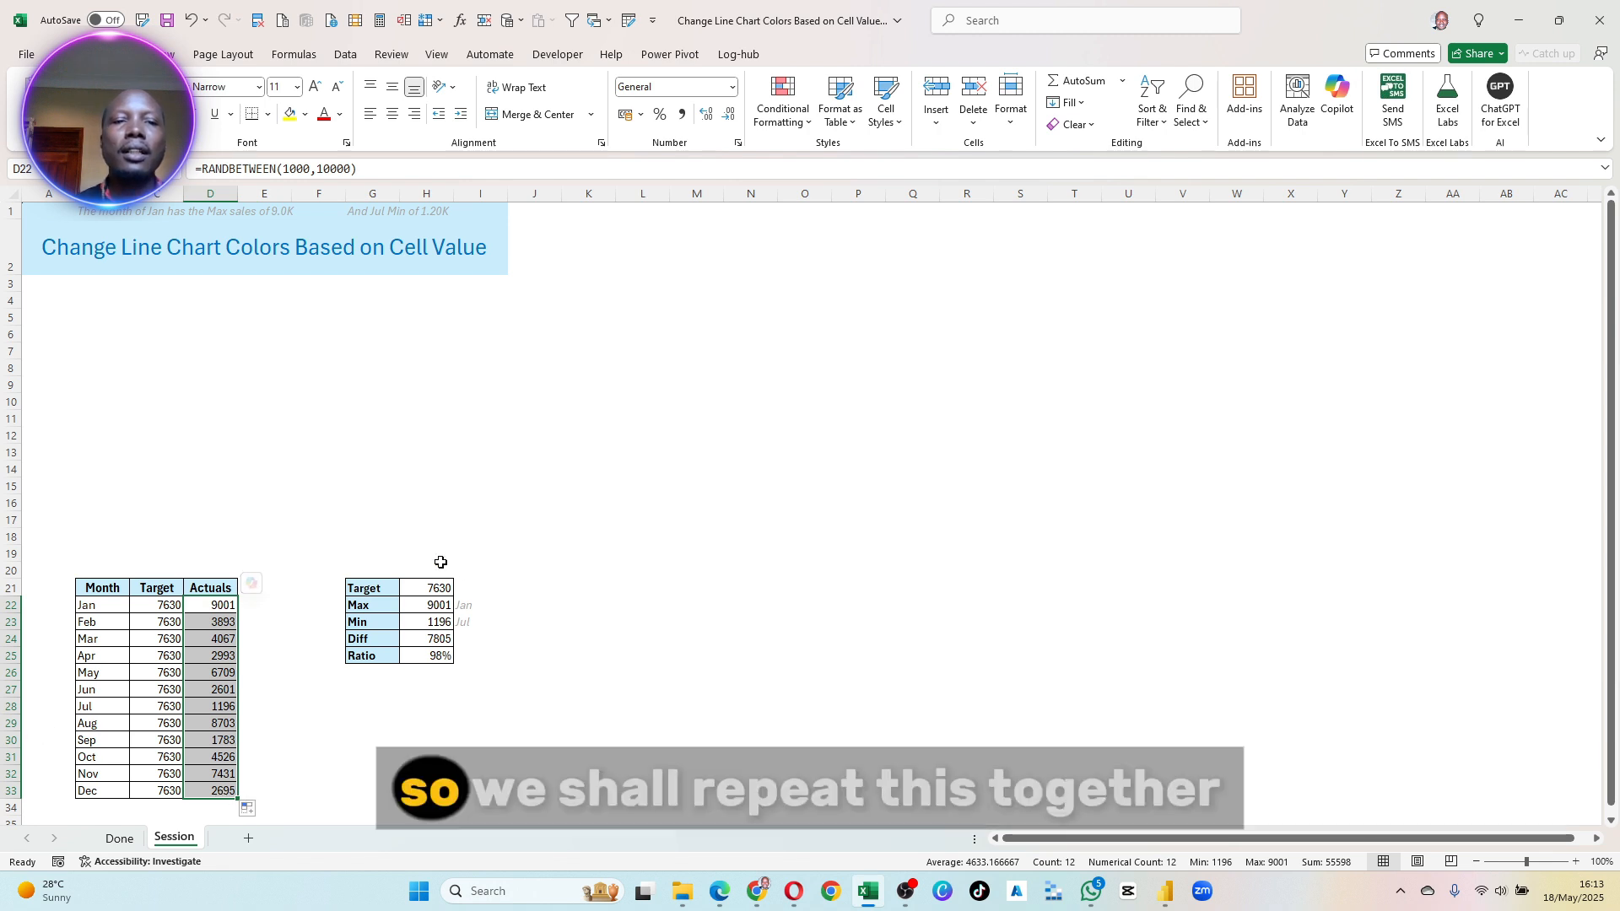
- Clear the summary table's values in H21:H25 and the month lookups beside Max and Min
{"action": "left_click", "coordinate": [429, 590]}
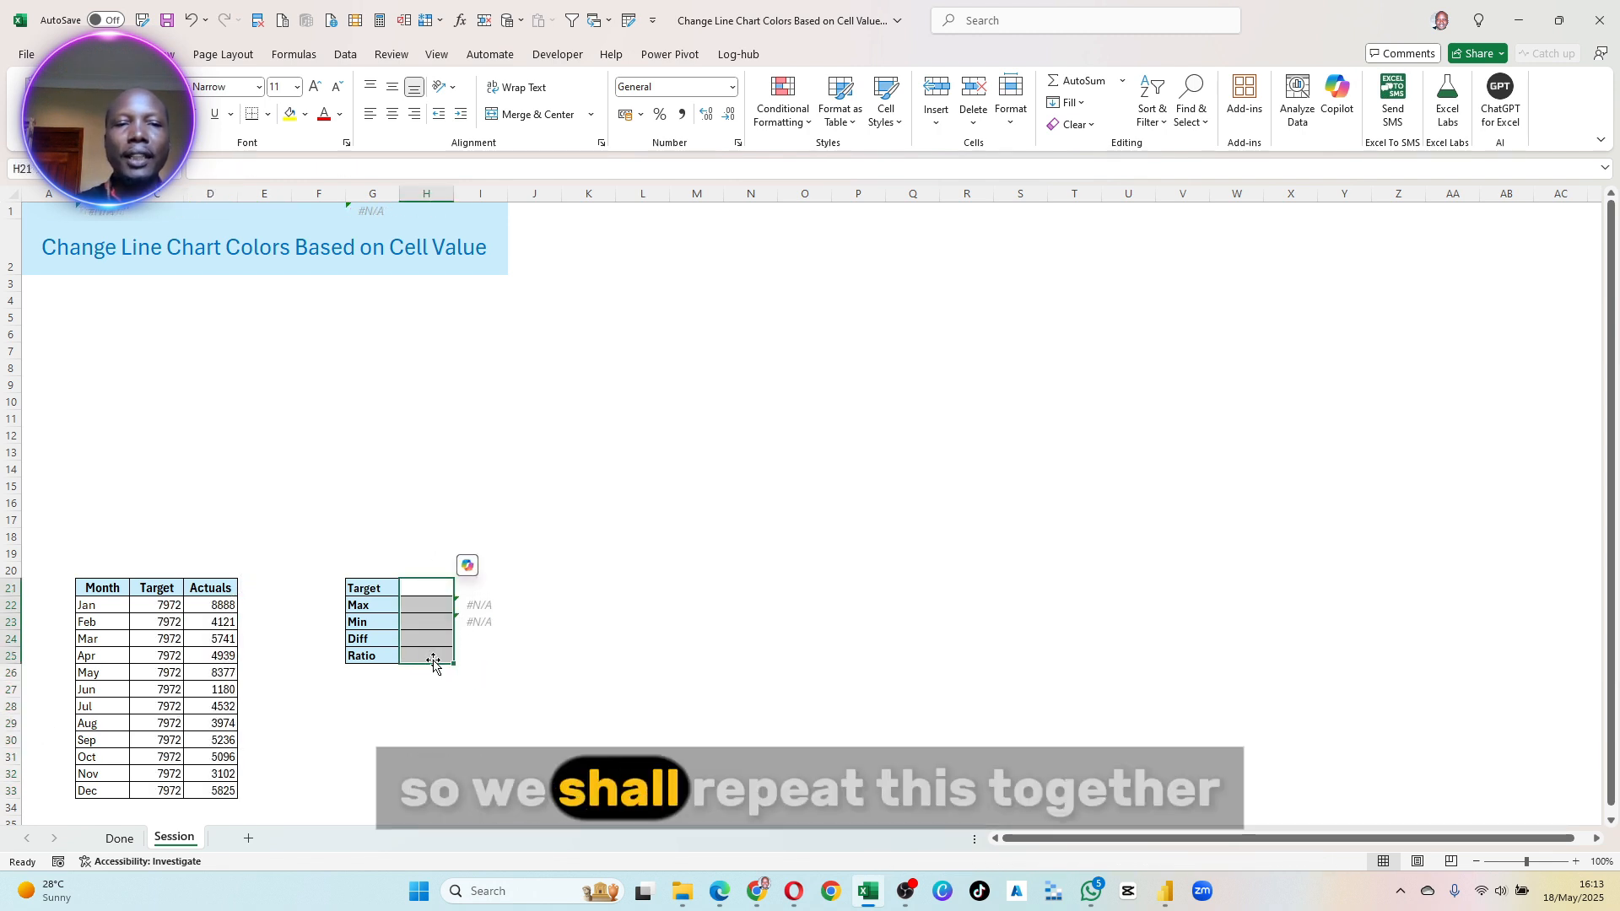
{"action": "left_click_drag", "start_coordinate": [433, 662], "coordinate": [473, 641]}
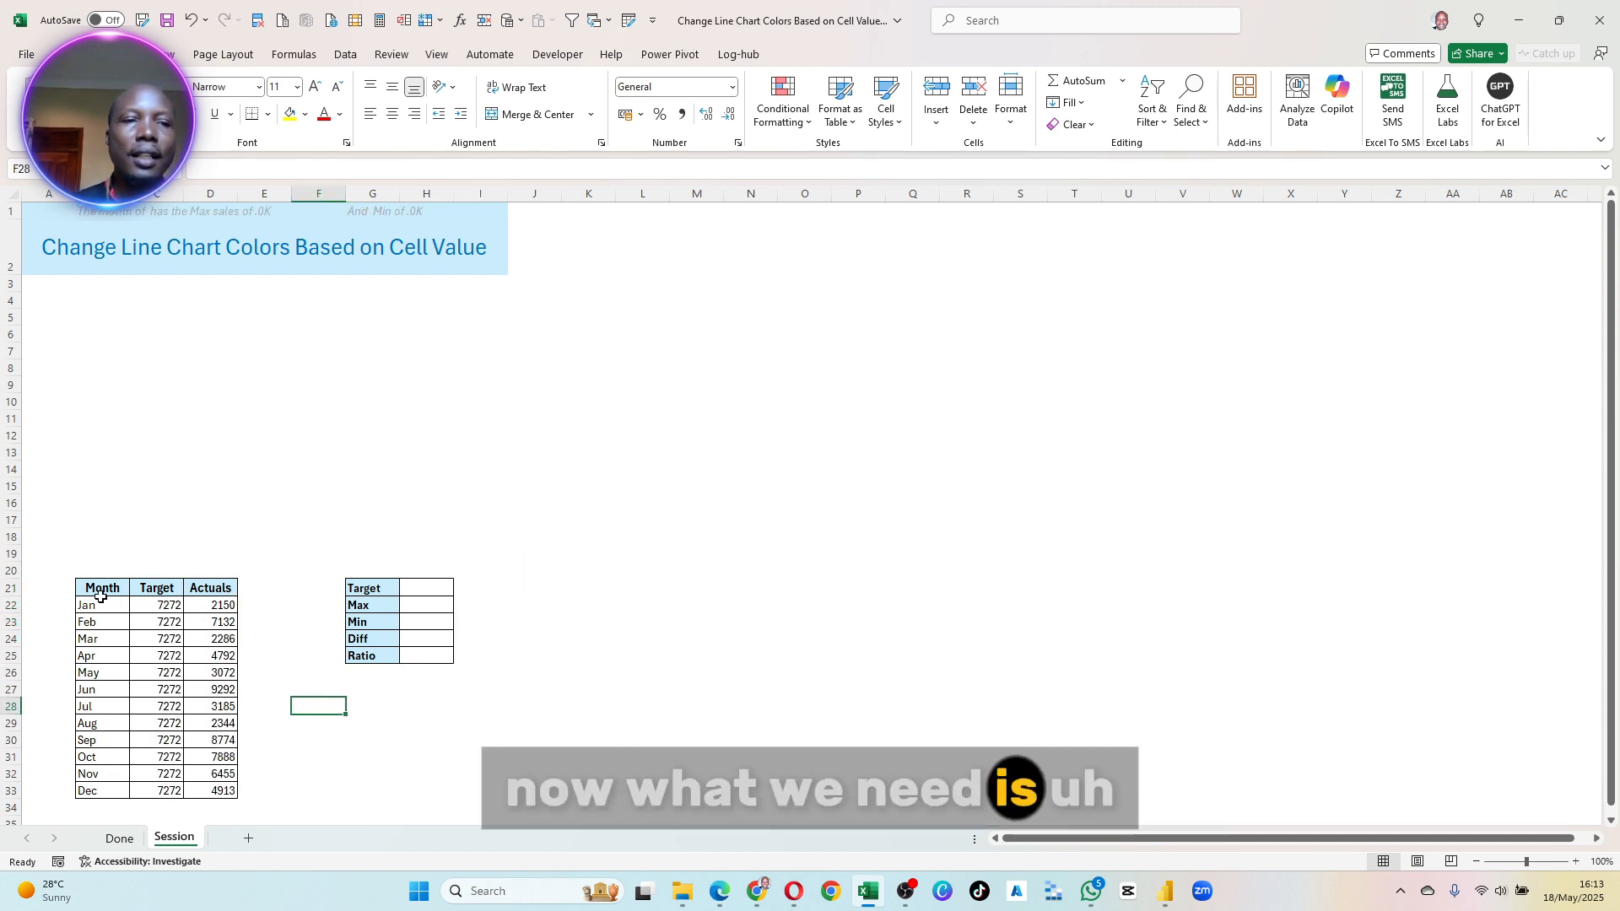
{"action": "left_click_drag", "start_coordinate": [365, 605], "coordinate": [352, 663]}
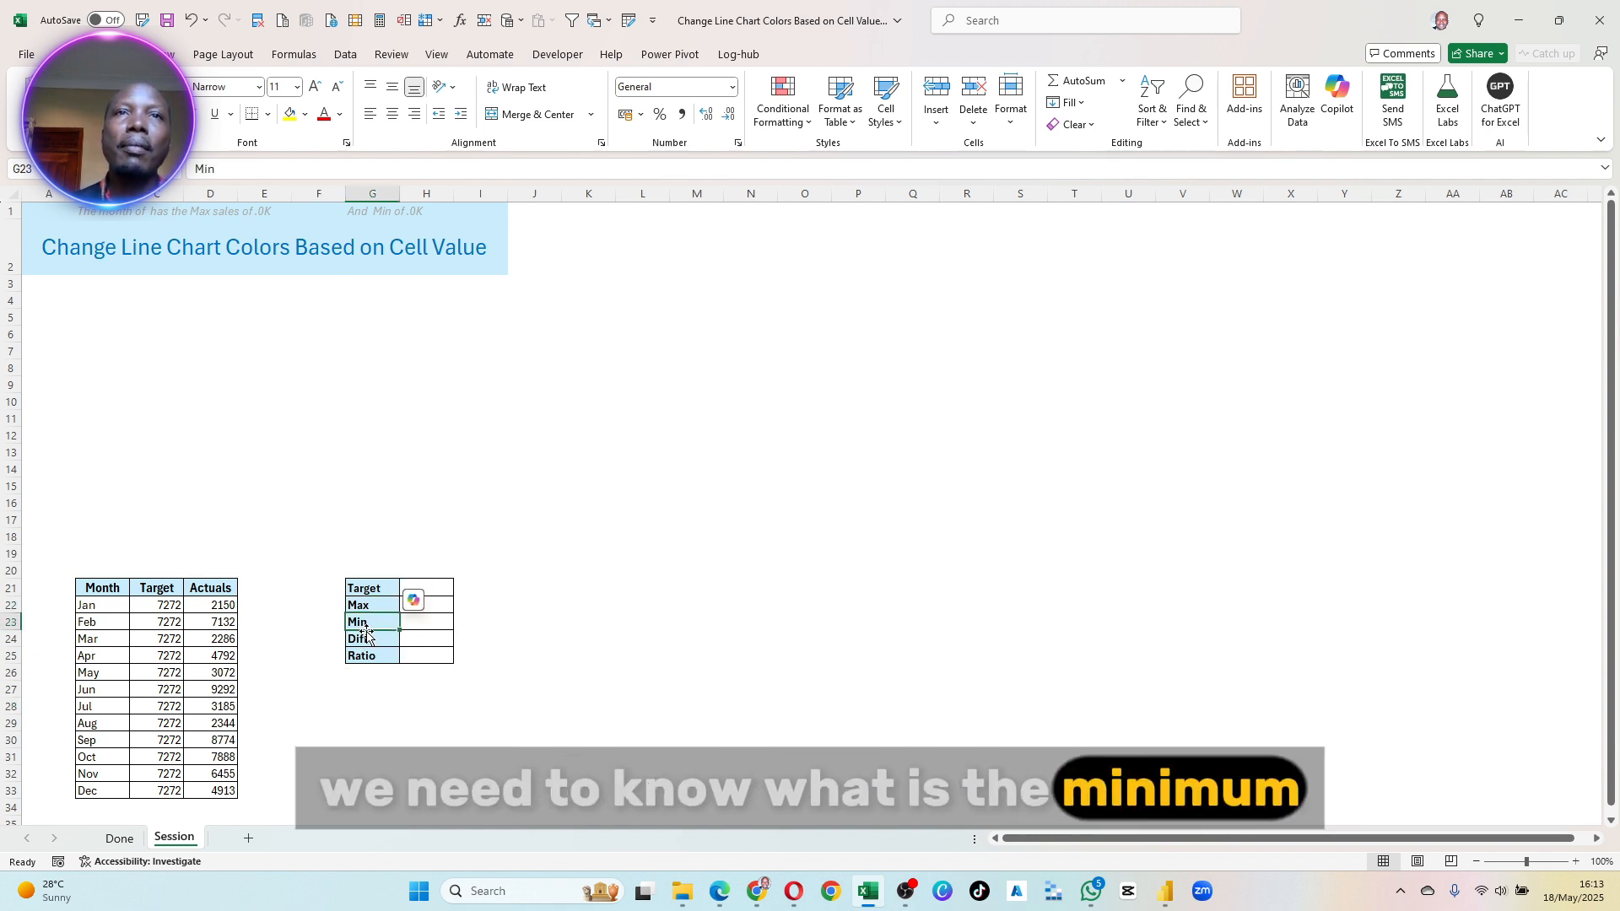
{"action": "left_click", "coordinate": [380, 641]}
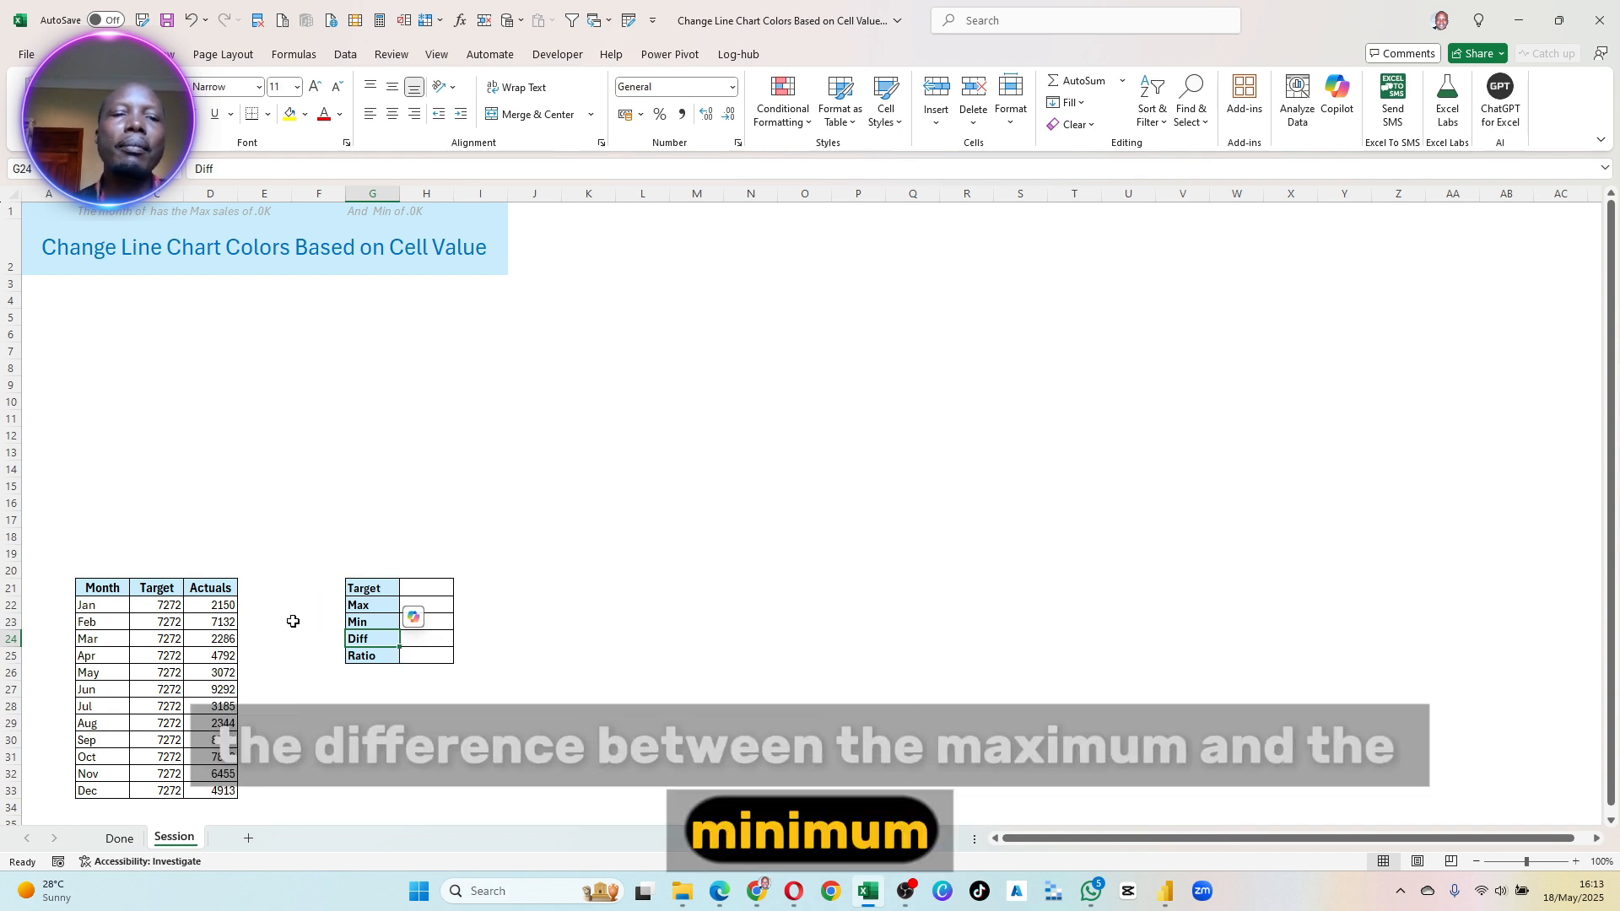
{"action": "left_click", "coordinate": [384, 590]}
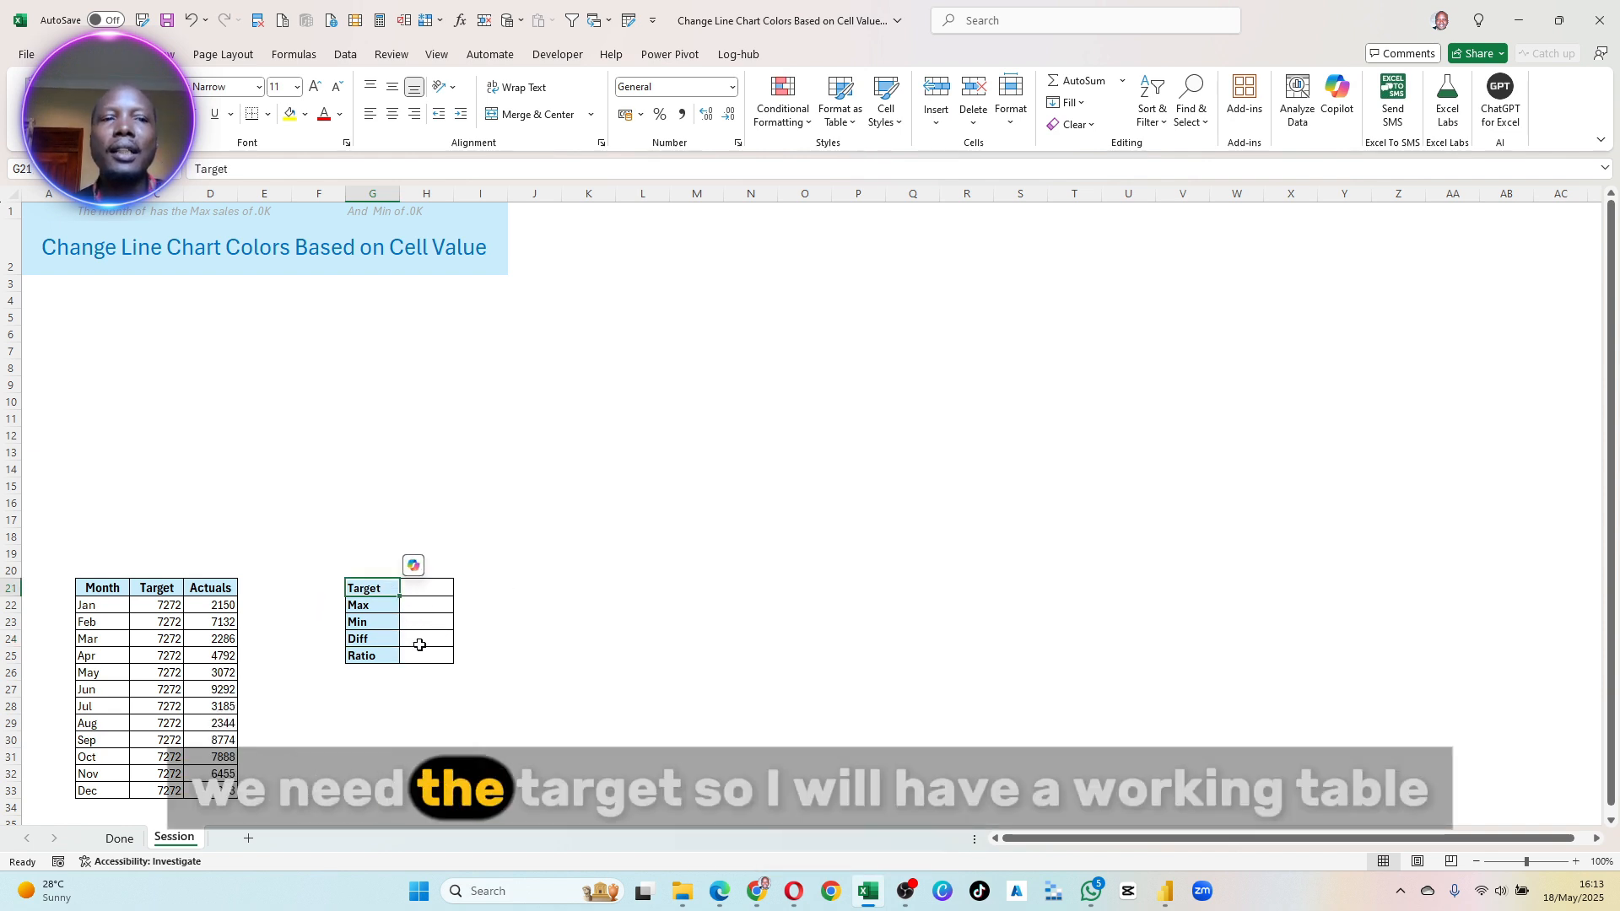
{"action": "left_click_drag", "start_coordinate": [368, 596], "coordinate": [423, 654]}
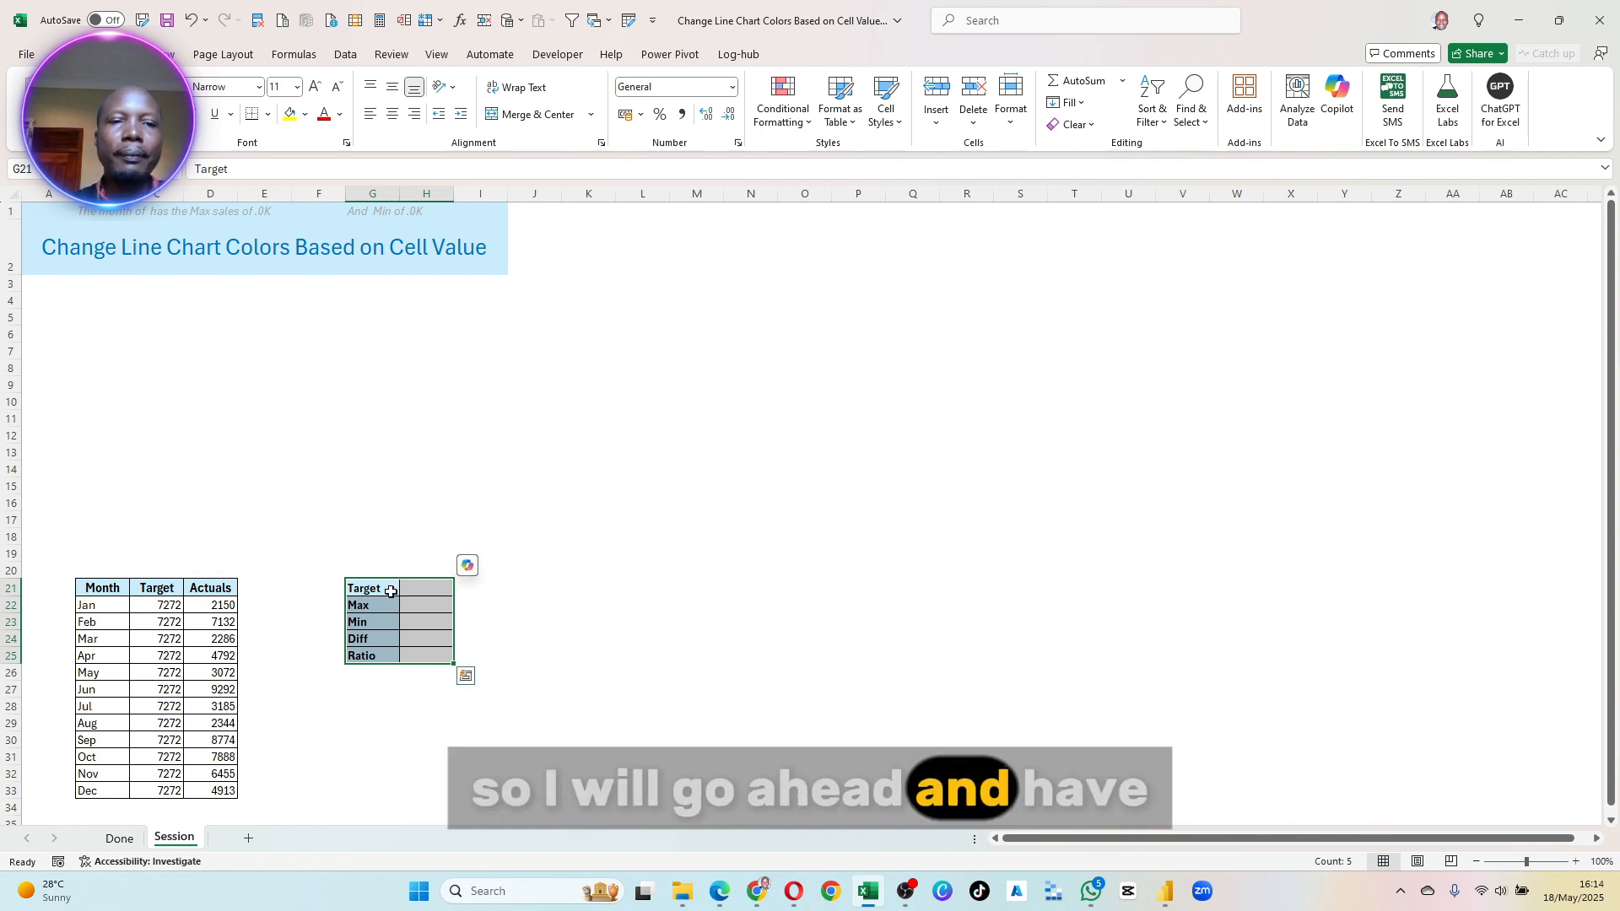
- In the summary table, set Target to =C22 and calculate Max from the January to December Actuals with =MAX(D22:D33)
{"action": "type", "text": "="}
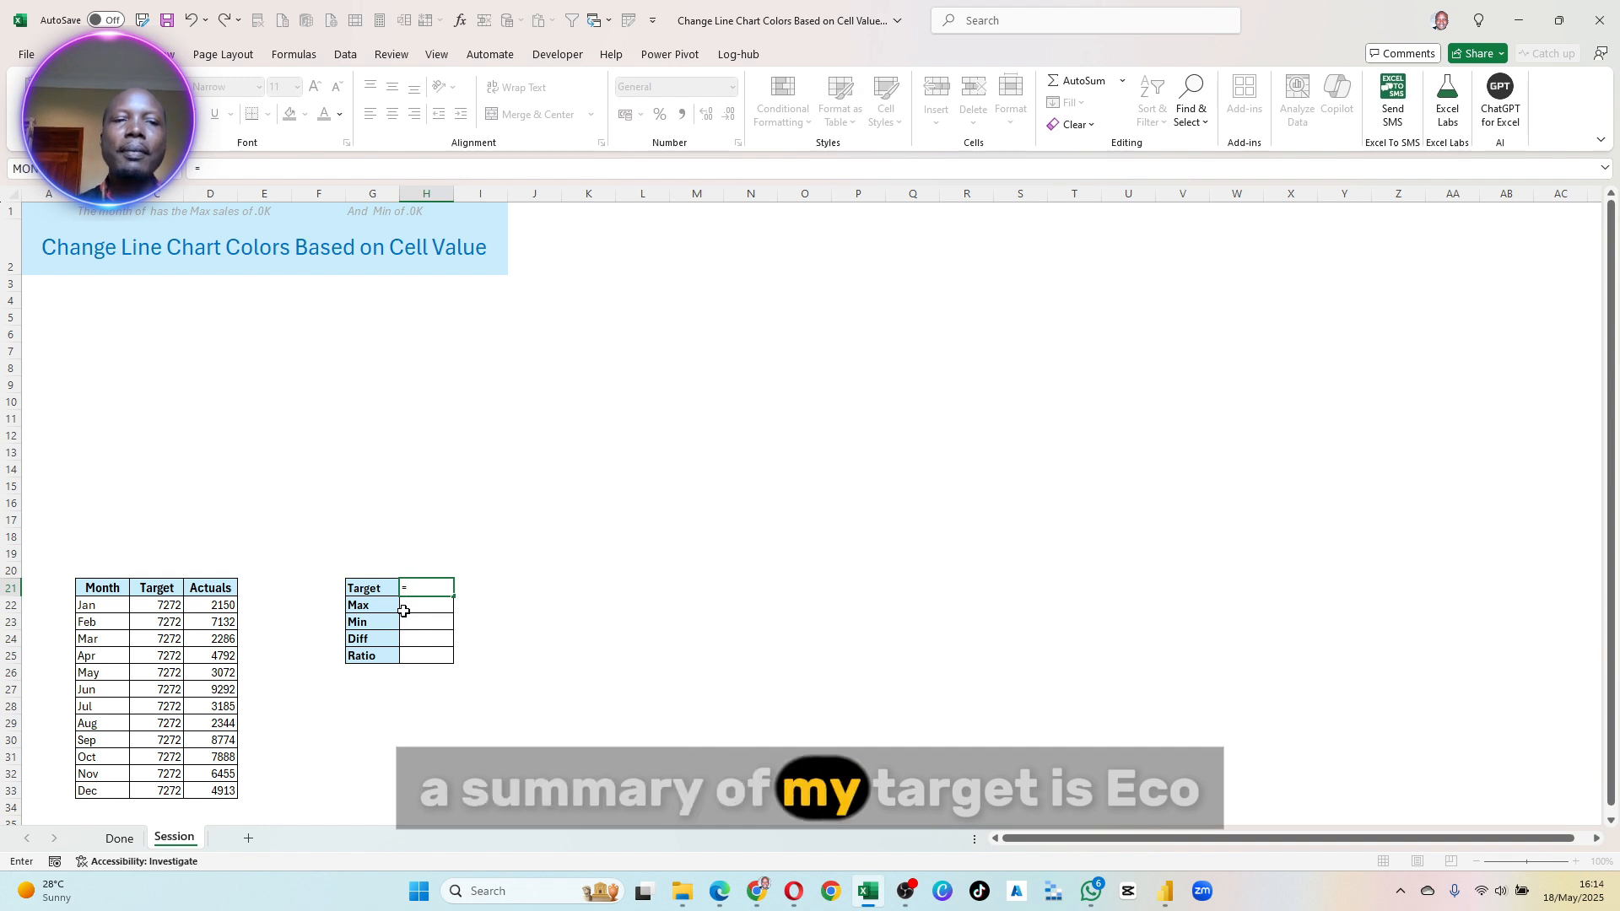
{"action": "left_click", "coordinate": [167, 605]}
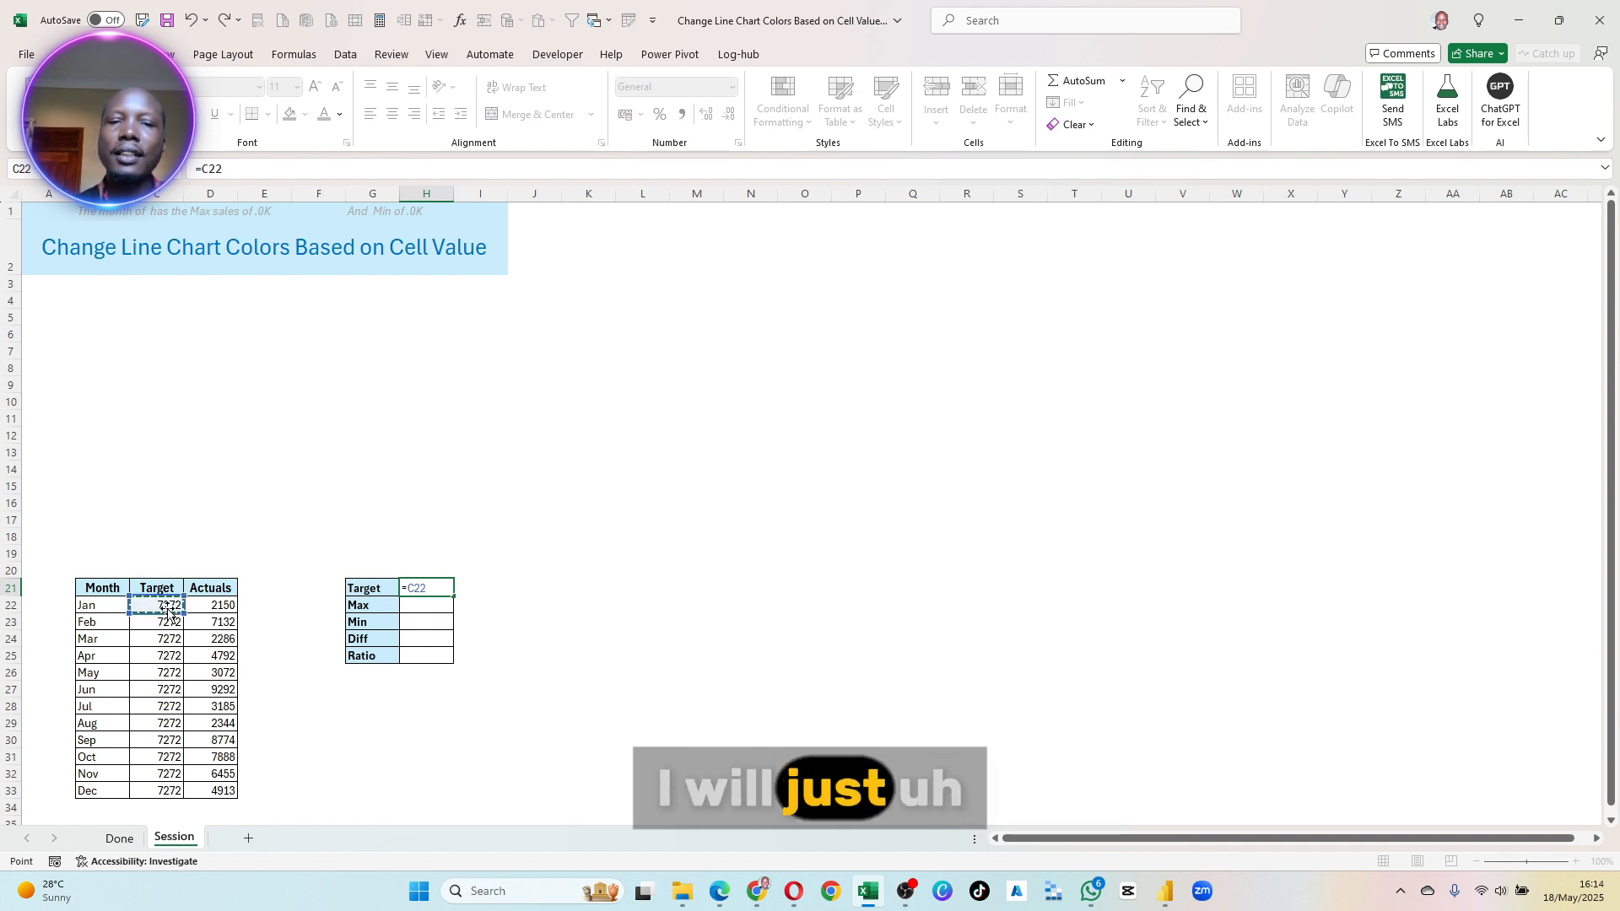
{"action": "key", "text": "Return"}
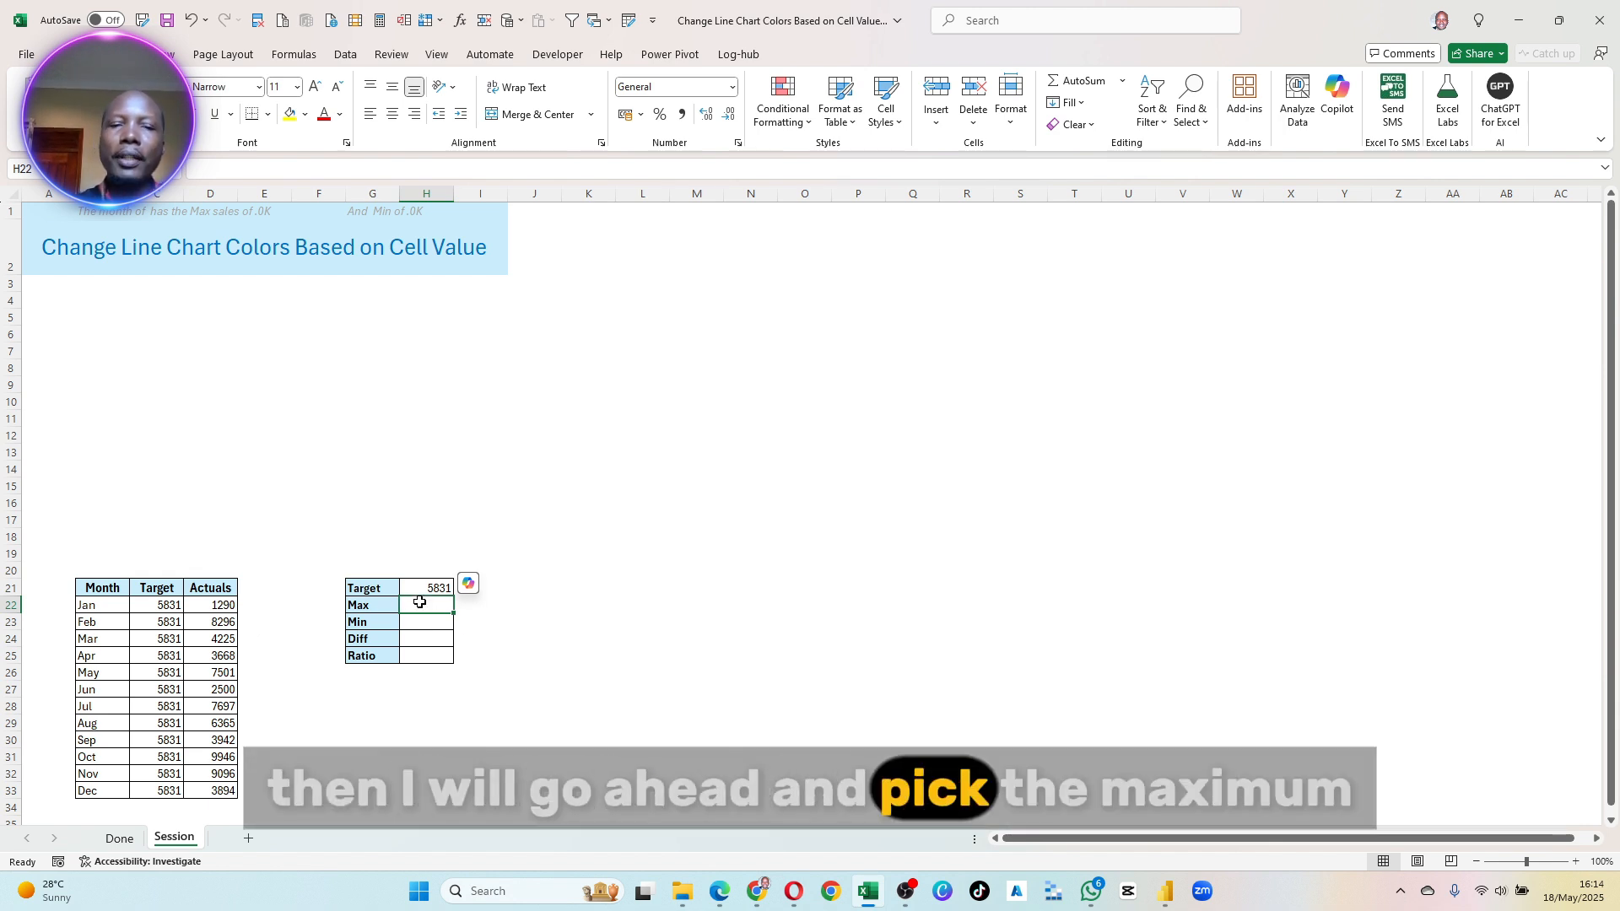
{"action": "type", "text": "="}
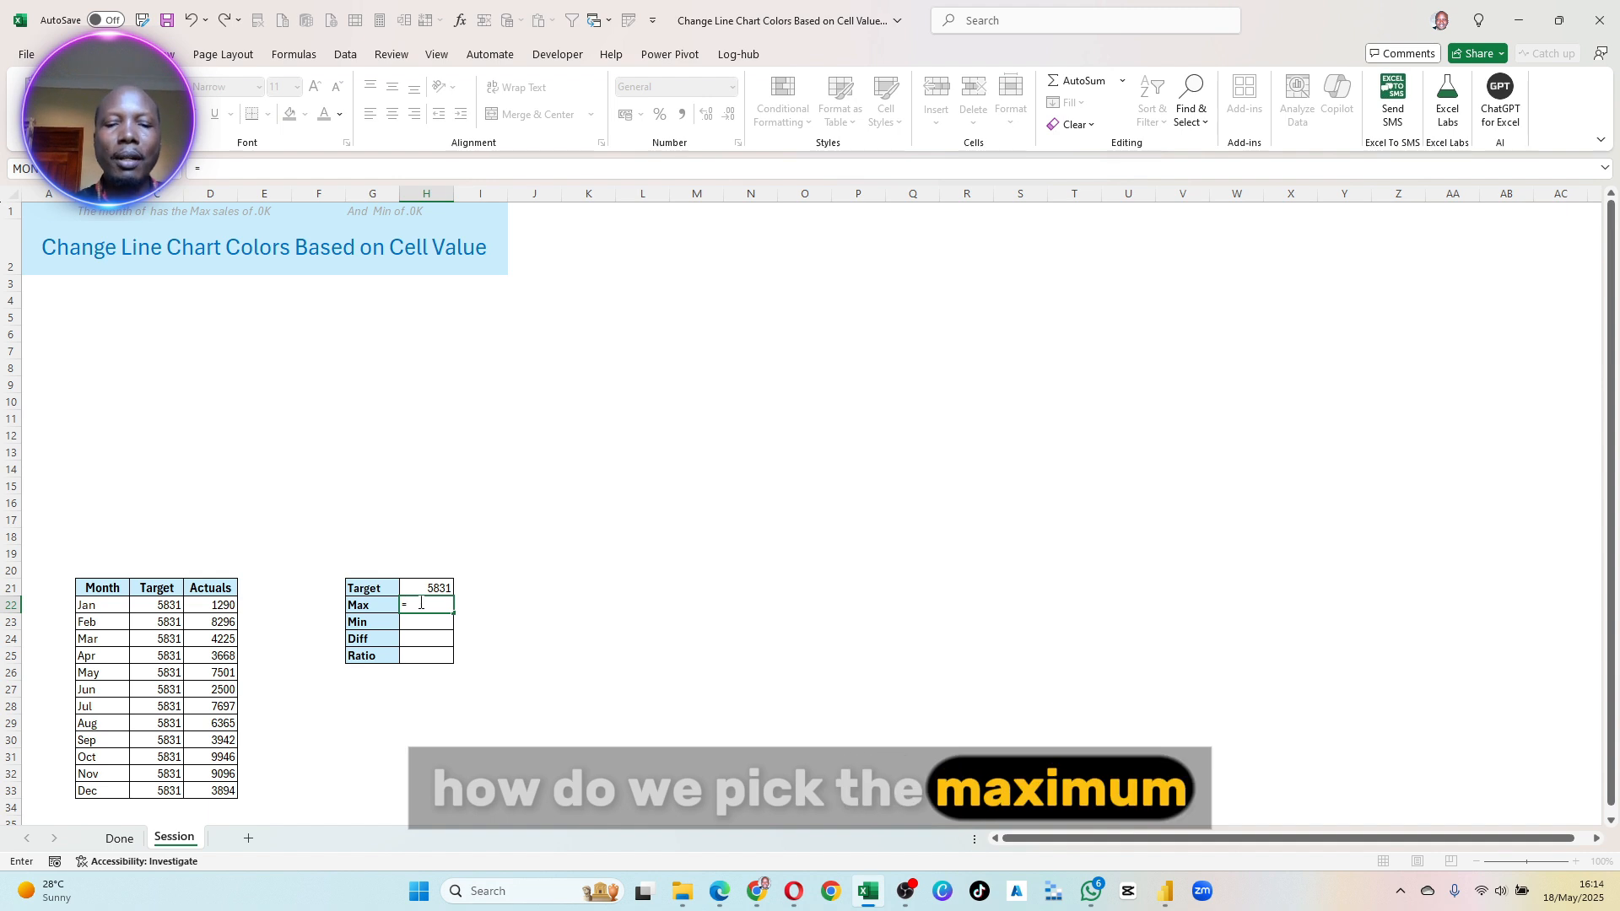
{"action": "type", "text": "Max"}
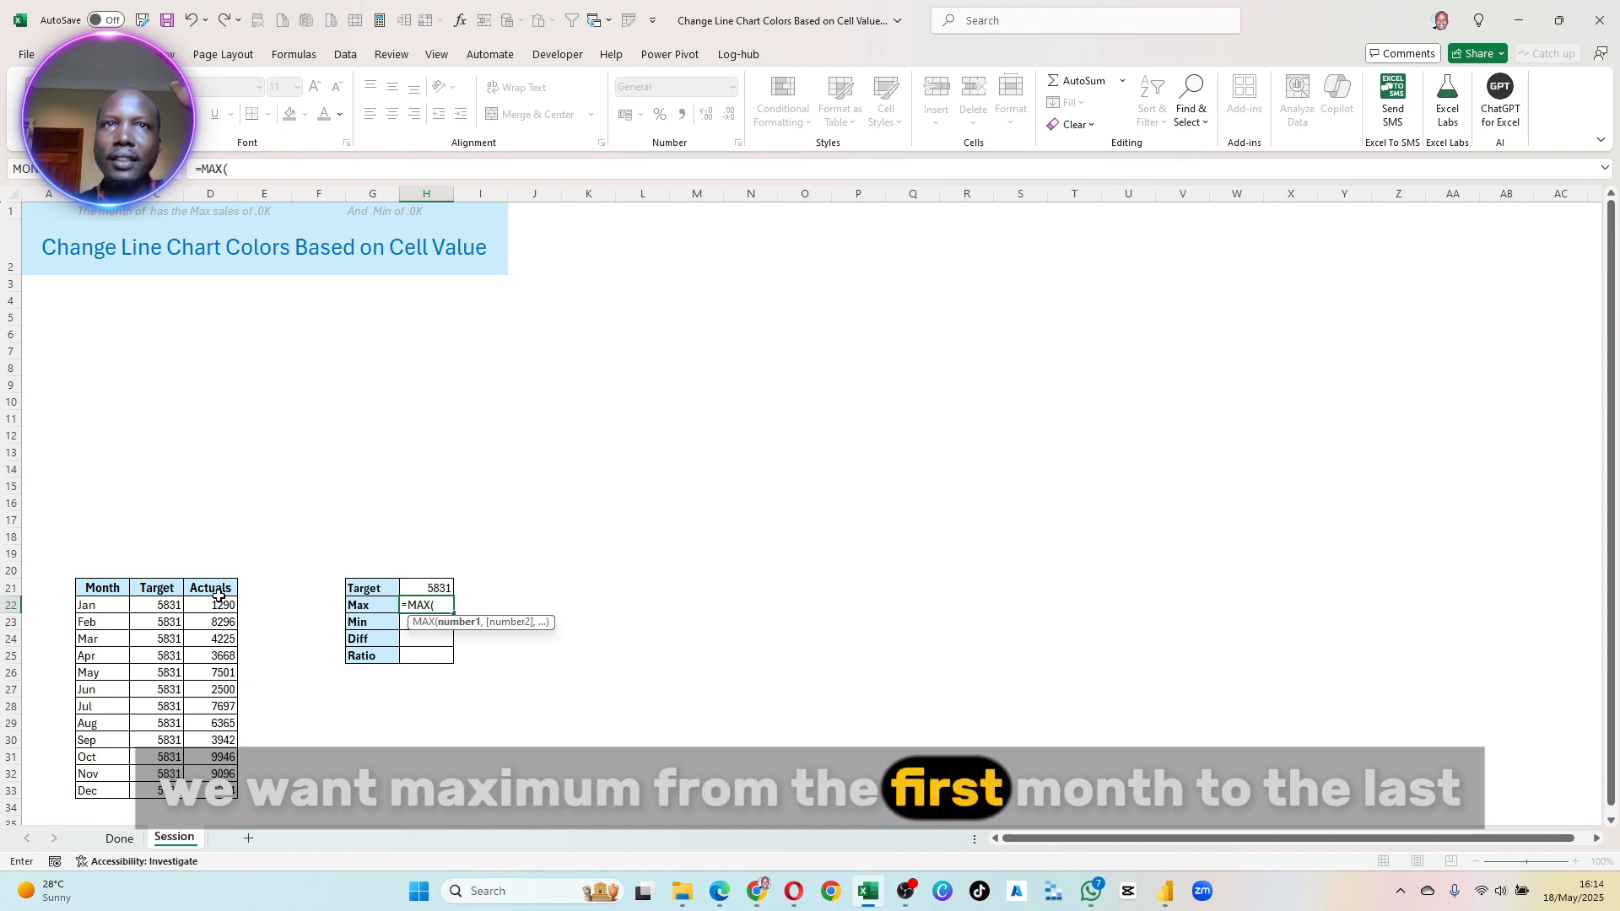
{"action": "left_click_drag", "start_coordinate": [219, 605], "coordinate": [226, 789]}
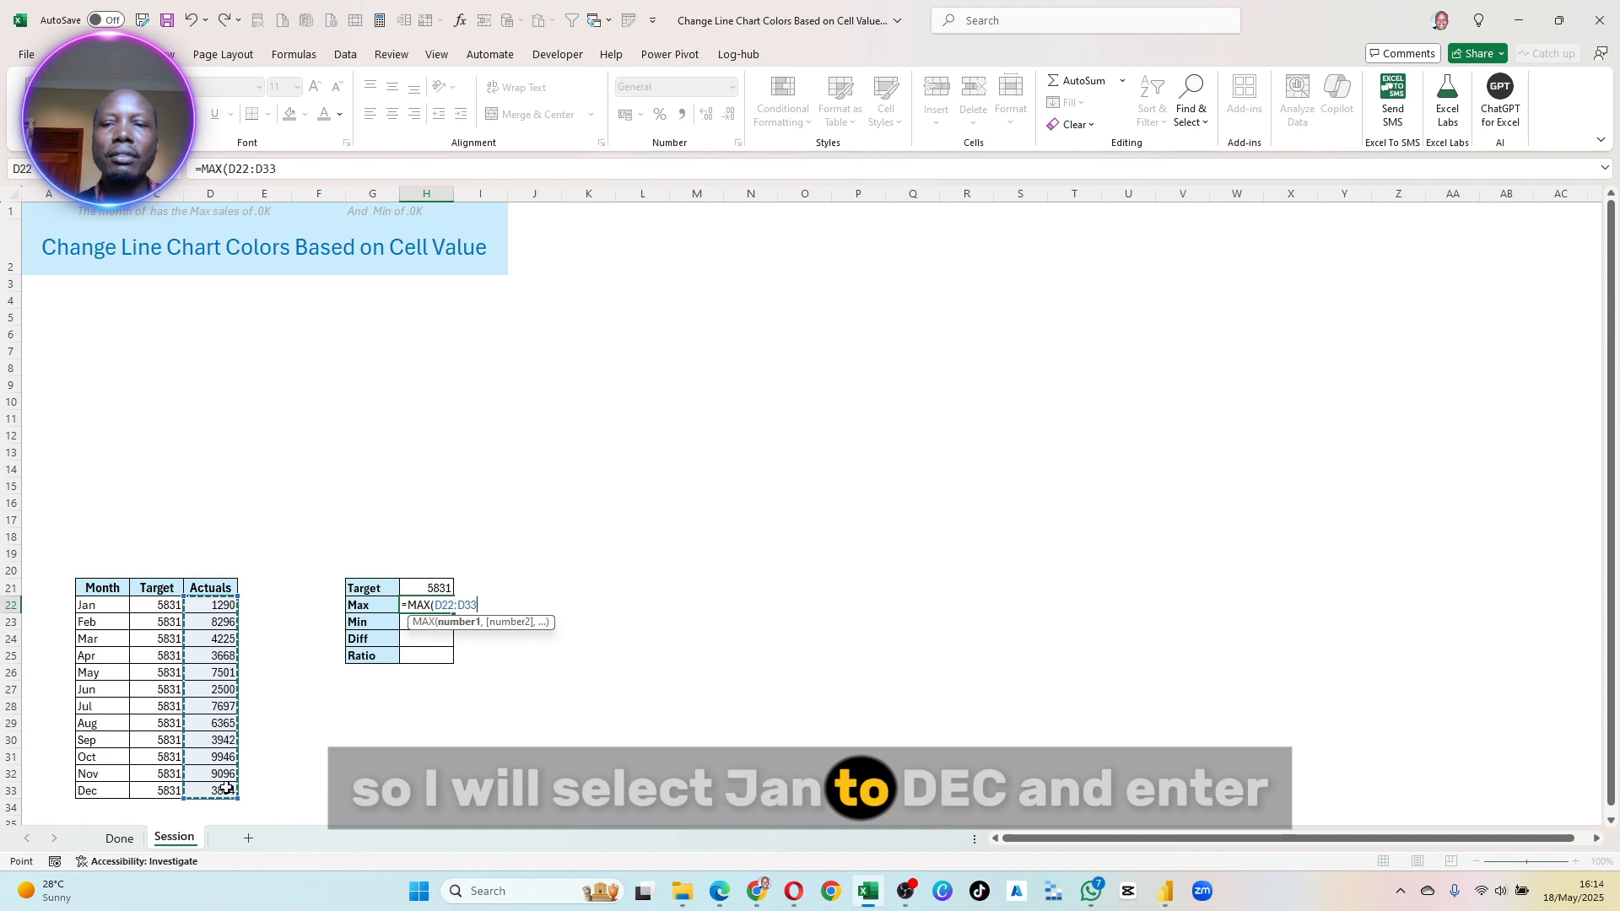
{"action": "key", "text": "Return"}
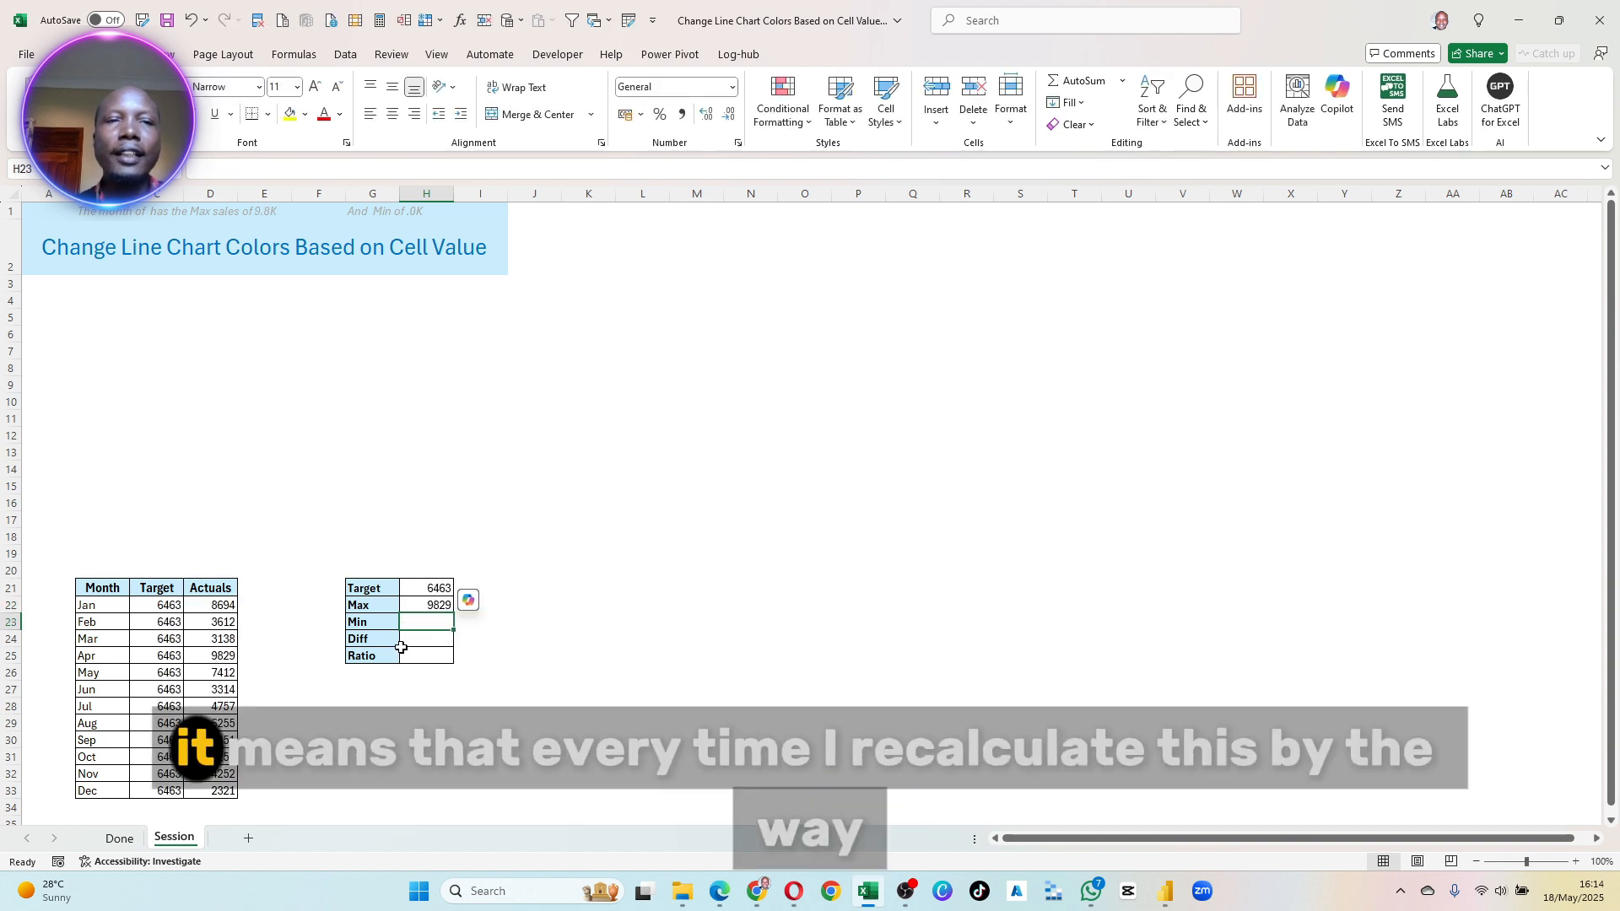
- Recalculate the random figures and check the Quick Access Toolbar options for the Calculate Now command
{"action": "left_click", "coordinate": [381, 20]}
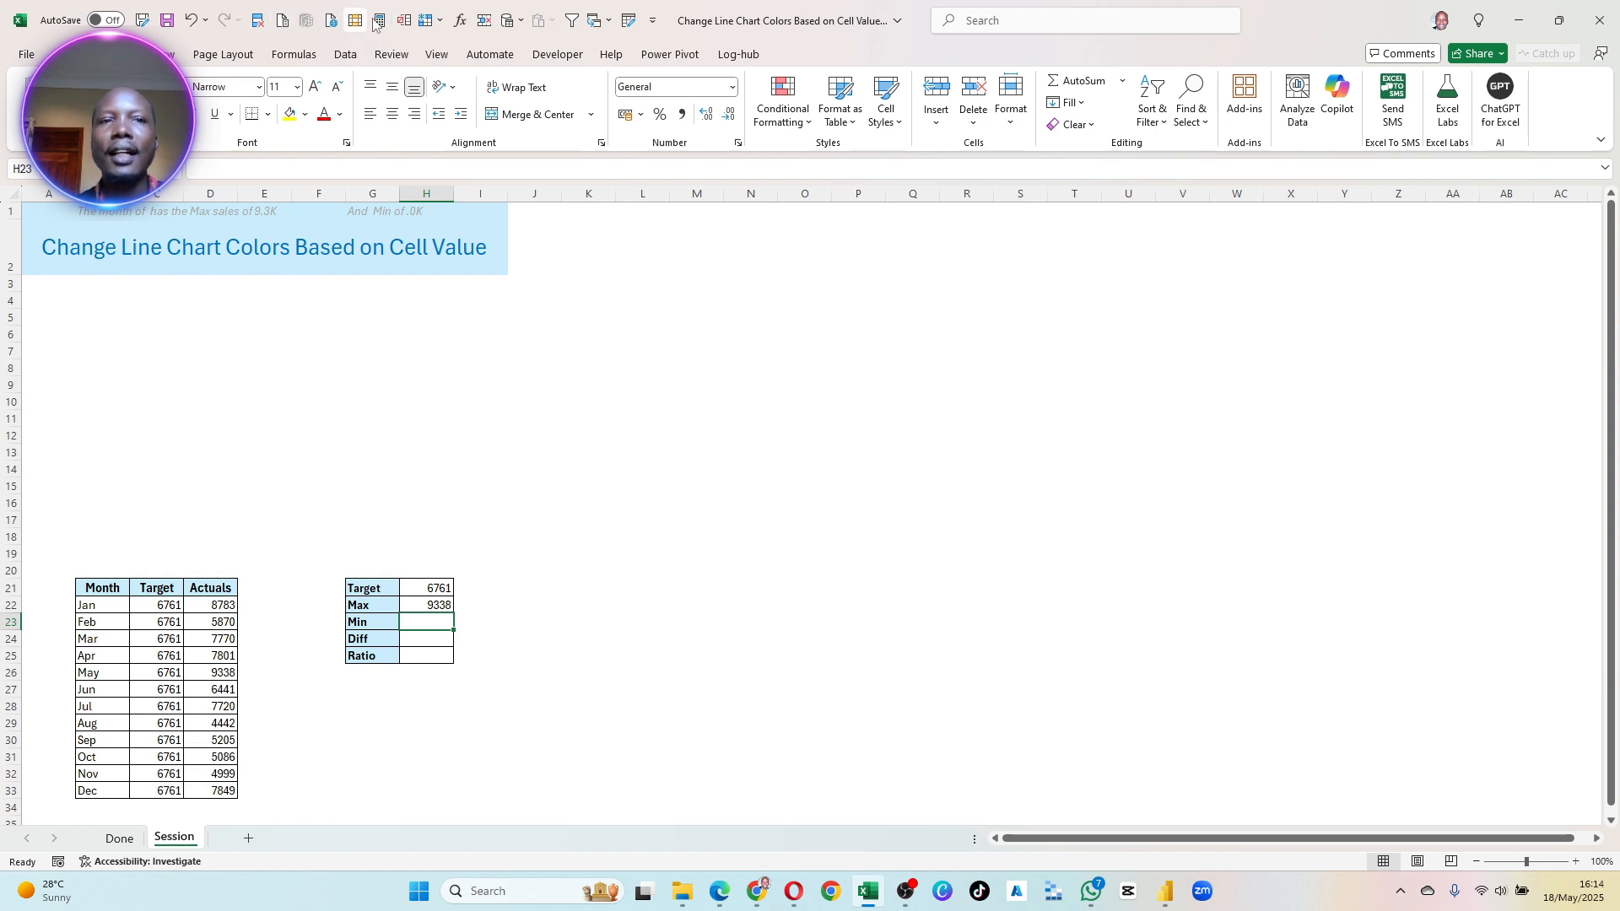
{"action": "left_click", "coordinate": [297, 54]}
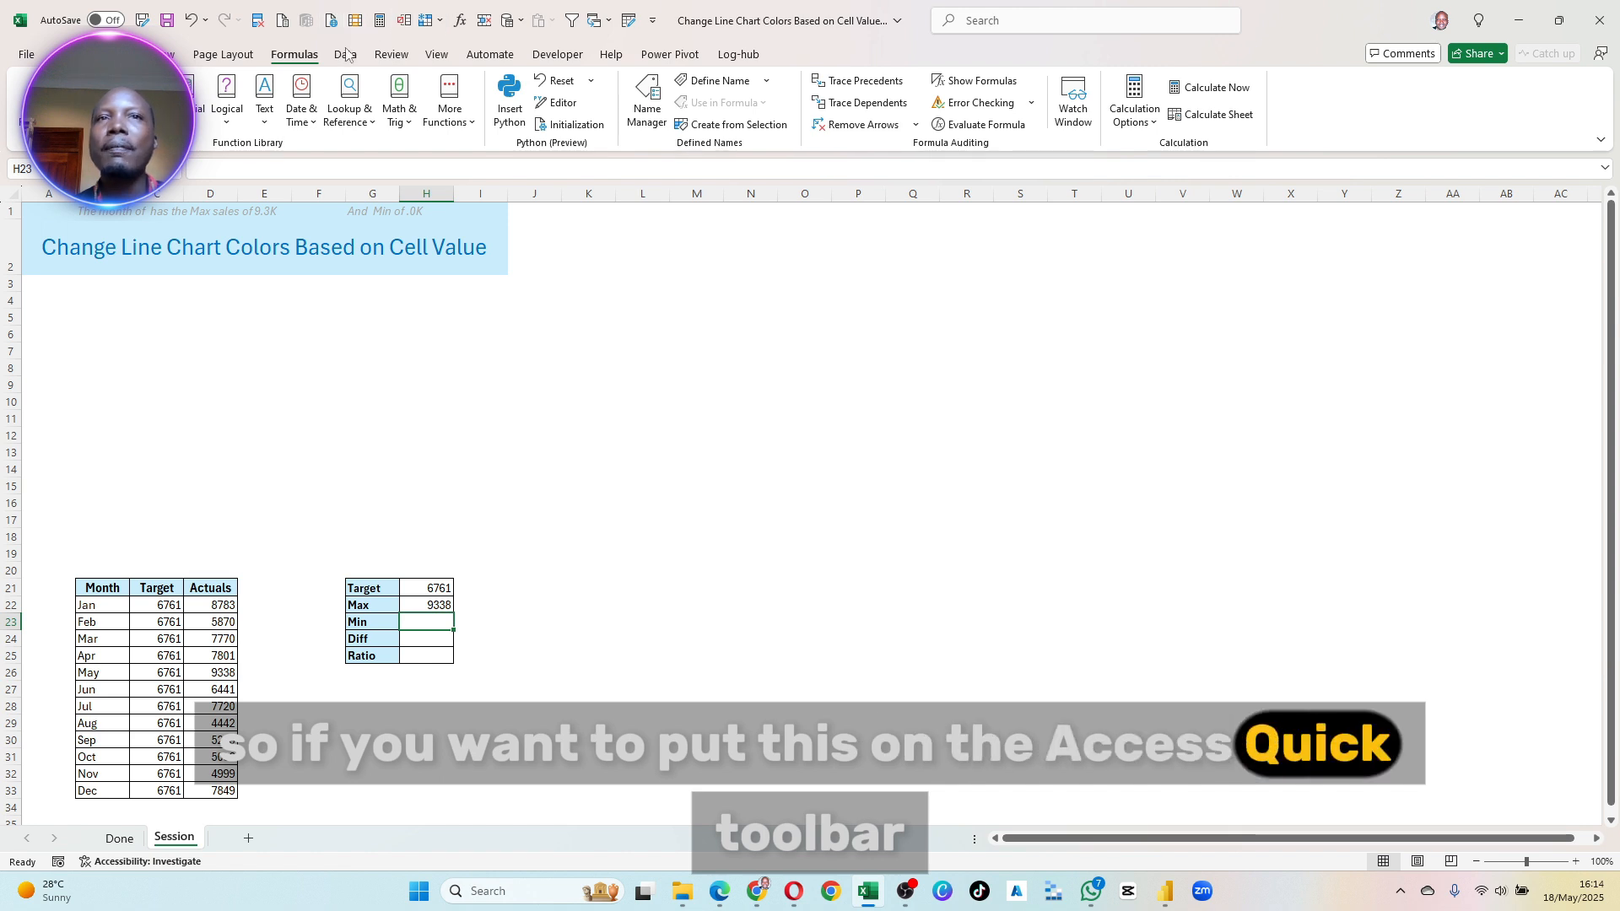
{"action": "right_click", "coordinate": [1204, 88]}
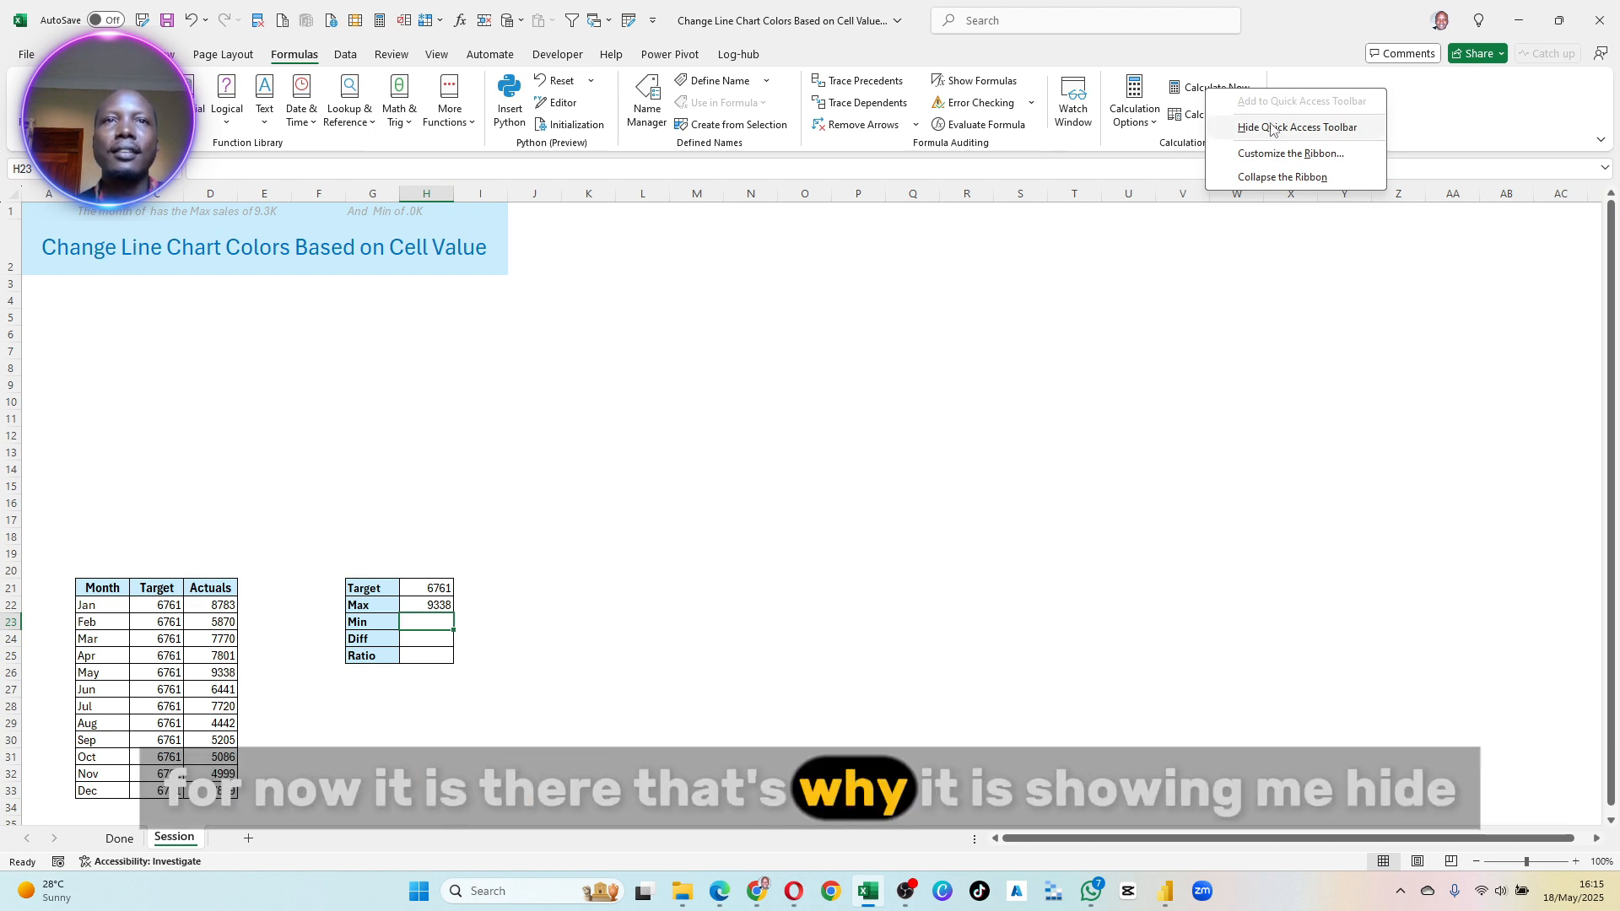
{"action": "left_click", "coordinate": [1067, 355]}
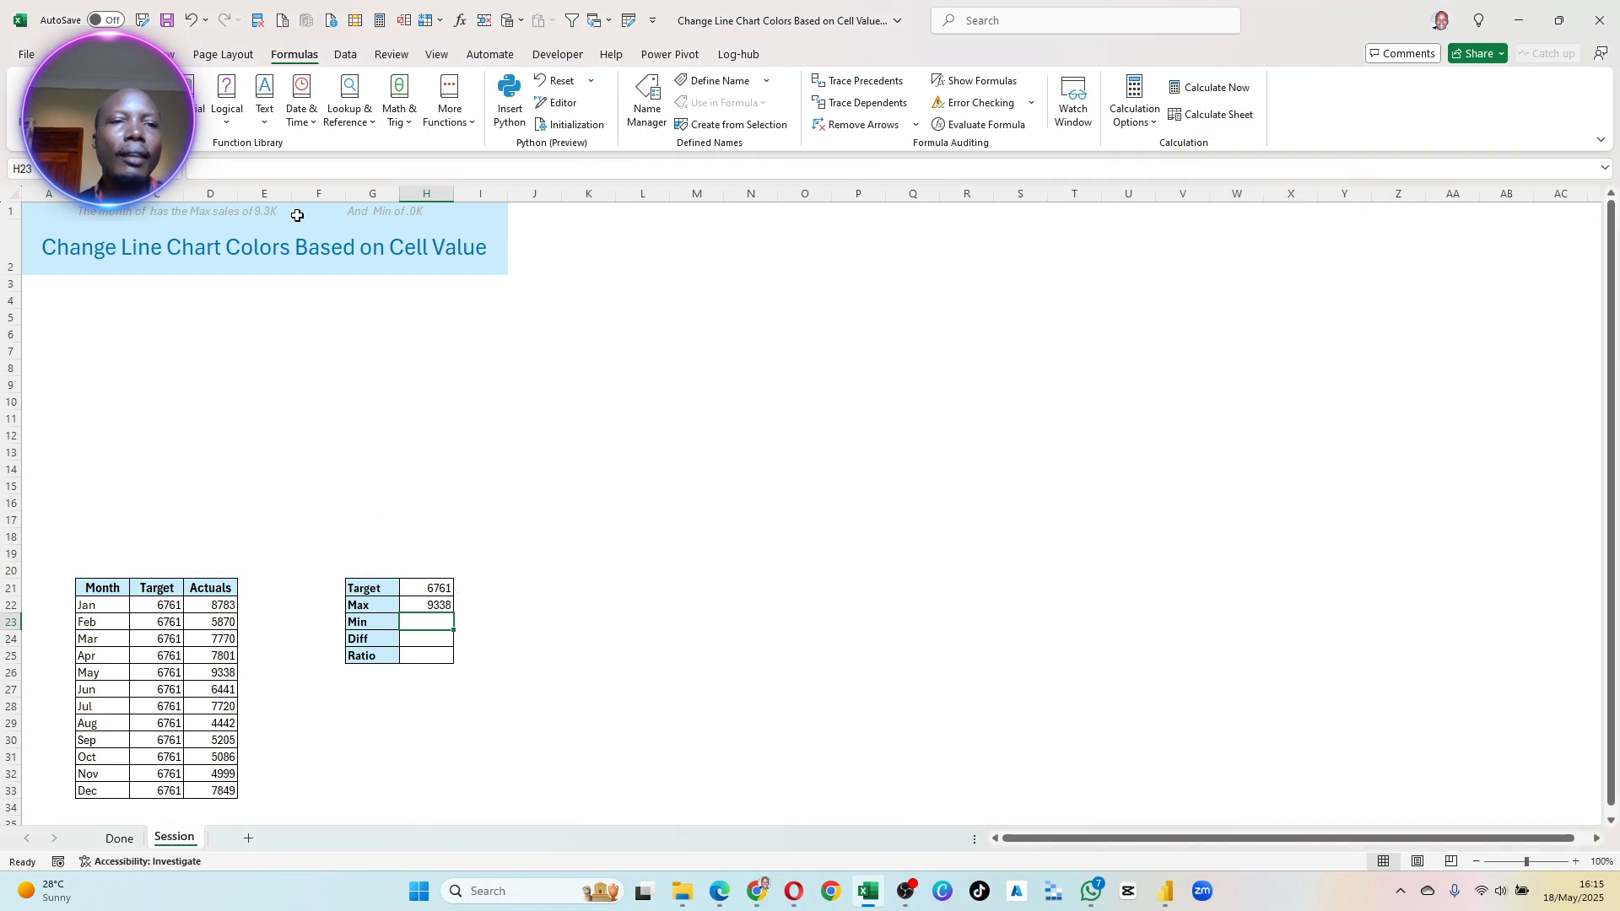
- In the summary table, calculate Min from the January to December Actuals with =MIN(D22:D33) in H23
{"action": "left_click", "coordinate": [69, 54]}
{"action": "left_click_drag", "start_coordinate": [284, 407], "coordinate": [272, 419]}
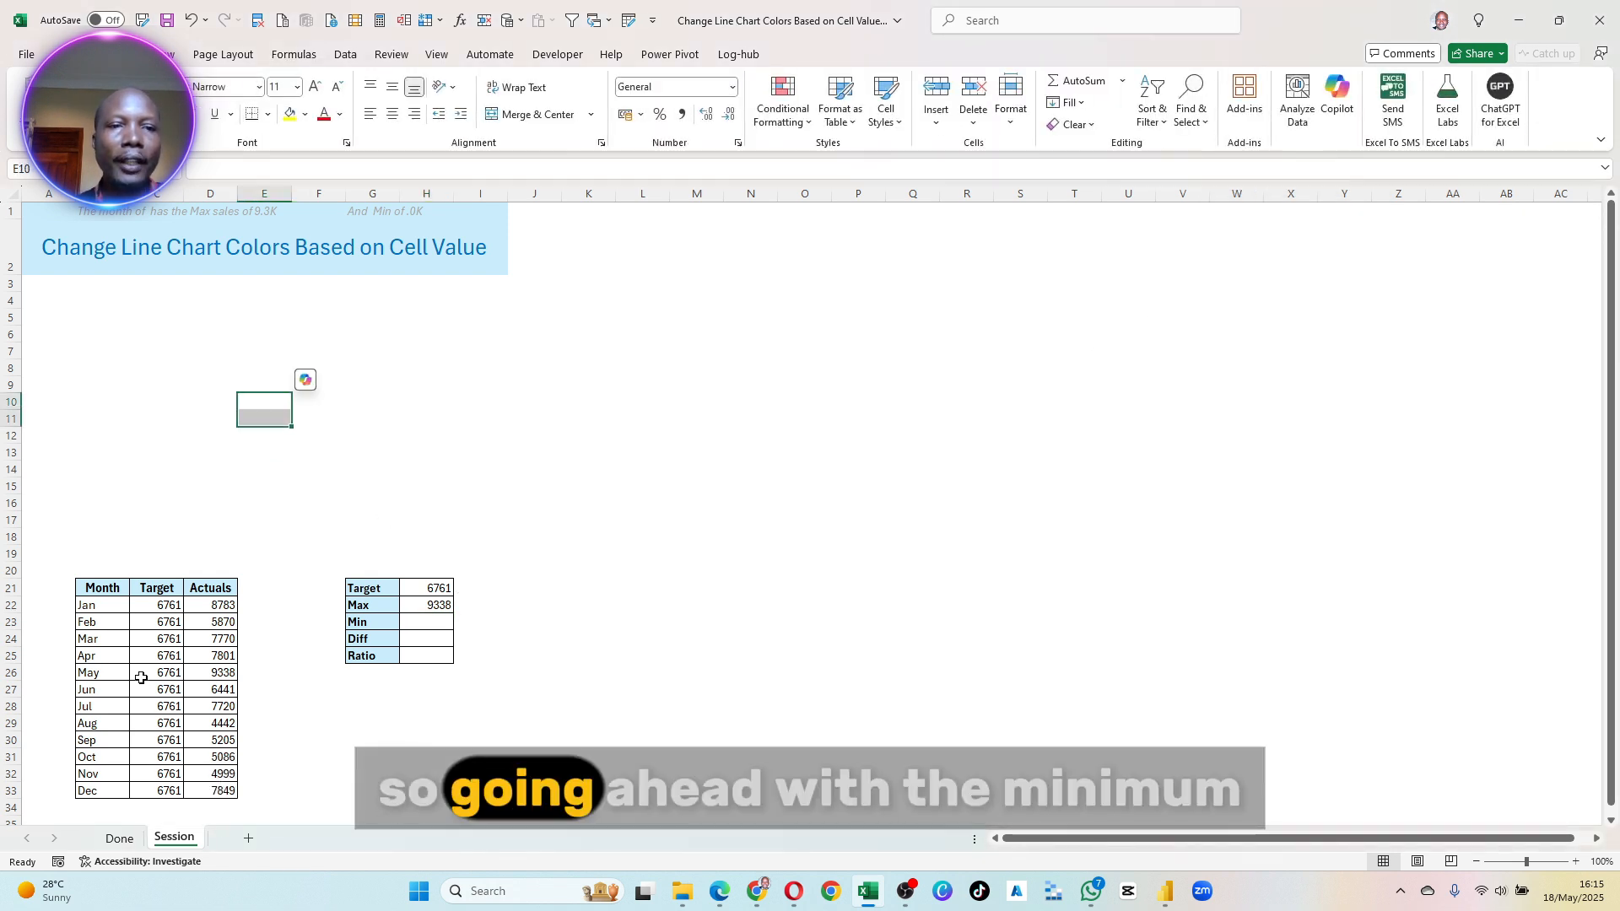
{"action": "type", "text": "=mi"}
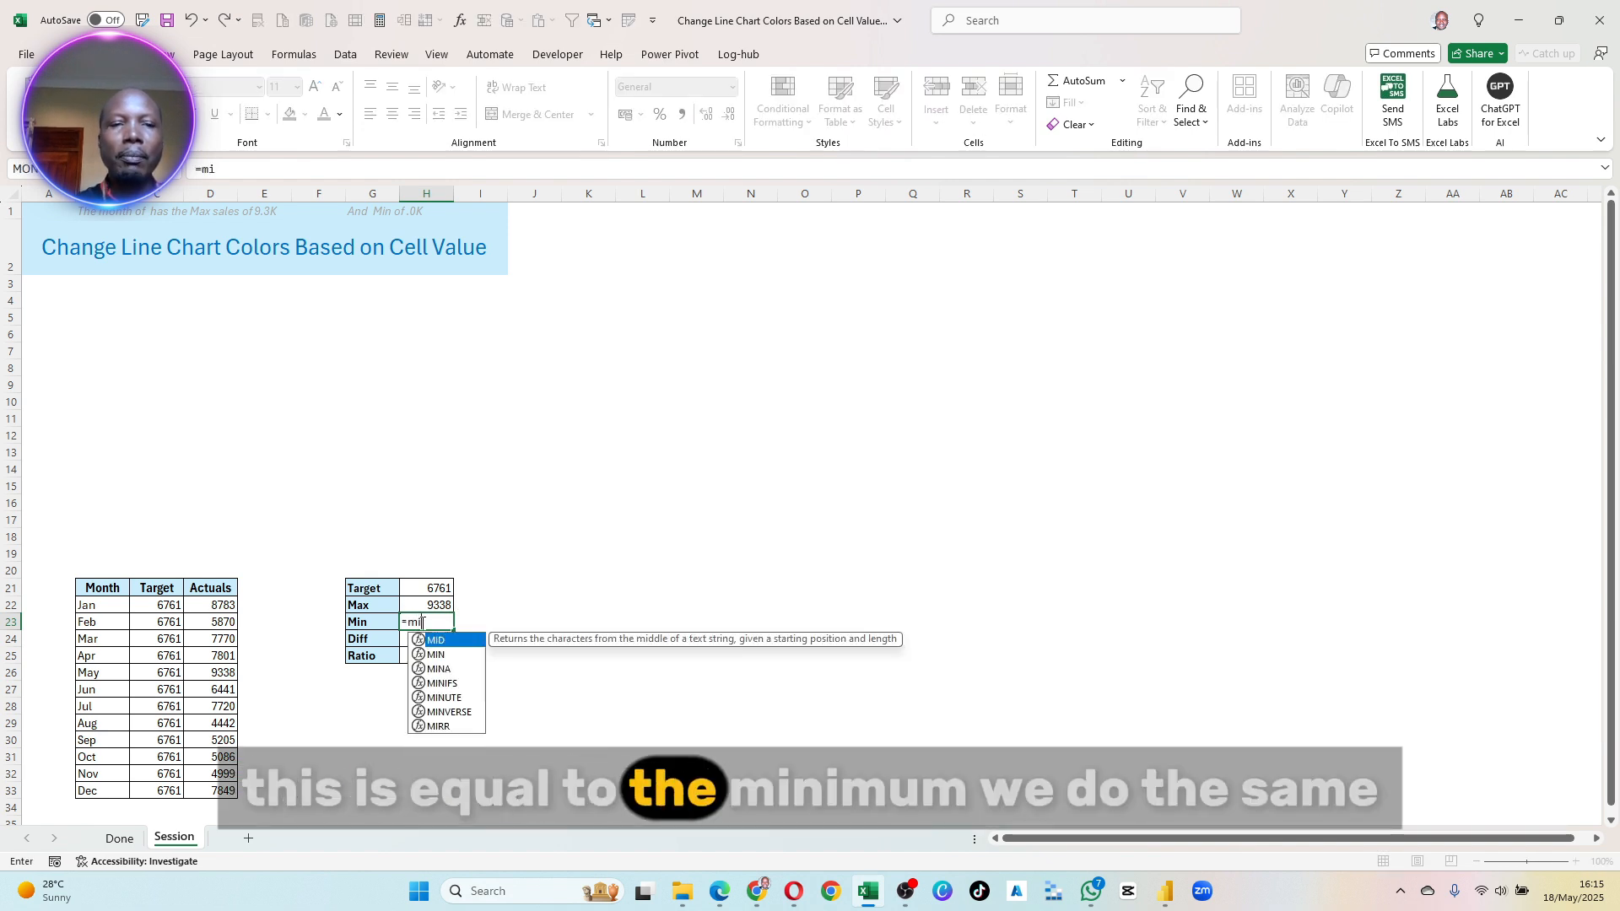
{"action": "key", "text": "Down"}
{"action": "key", "text": "Tab"}
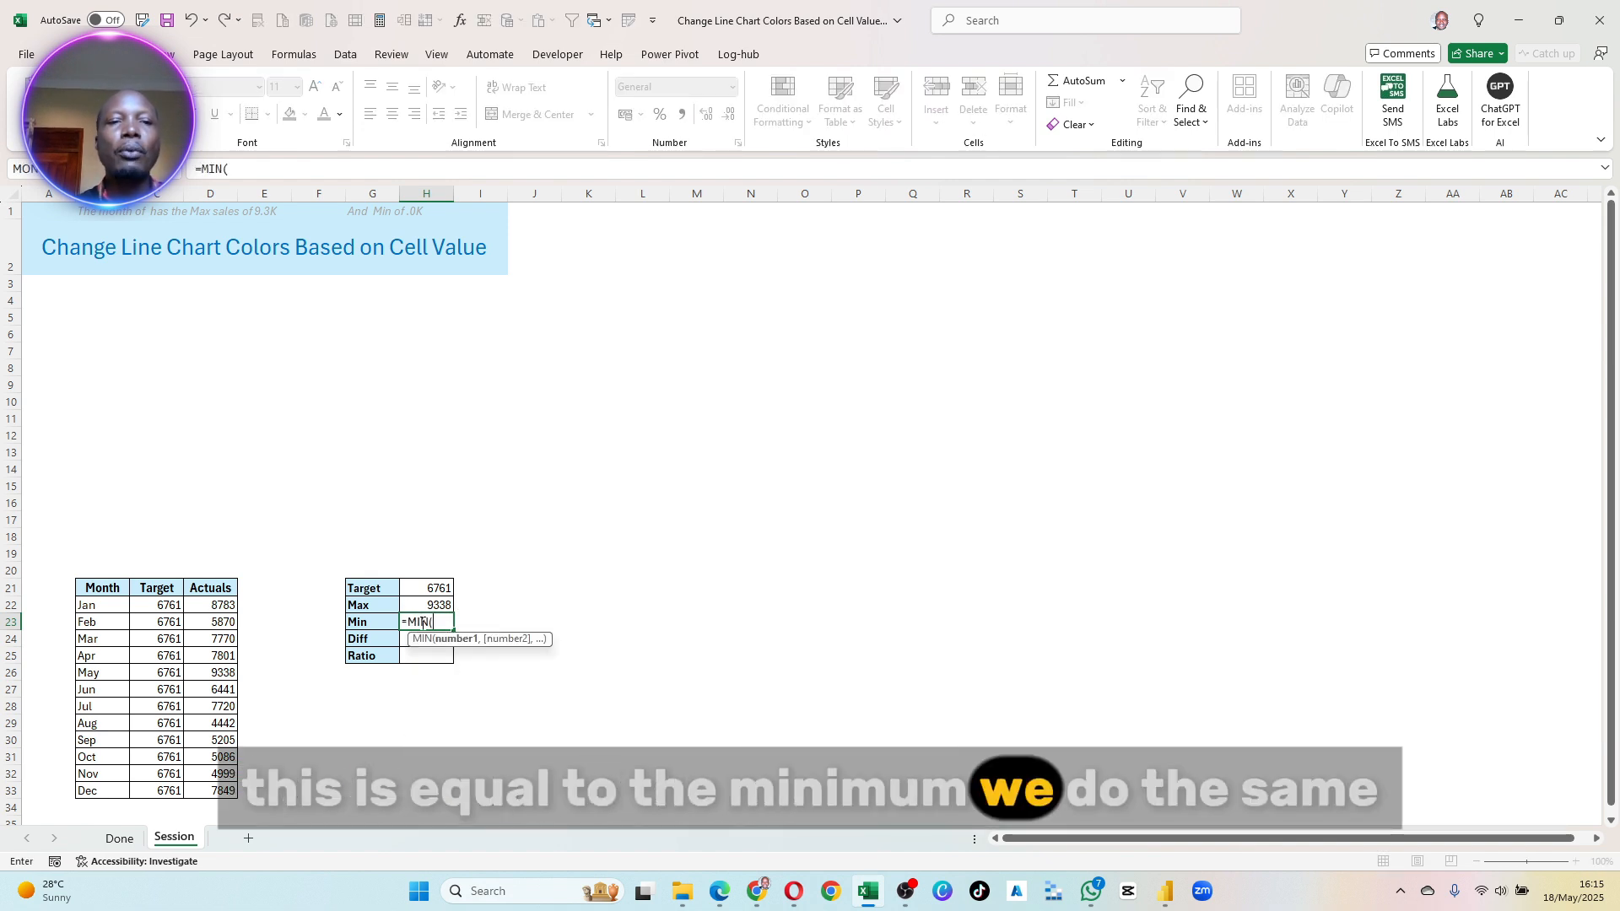
{"action": "left_click", "coordinate": [216, 609]}
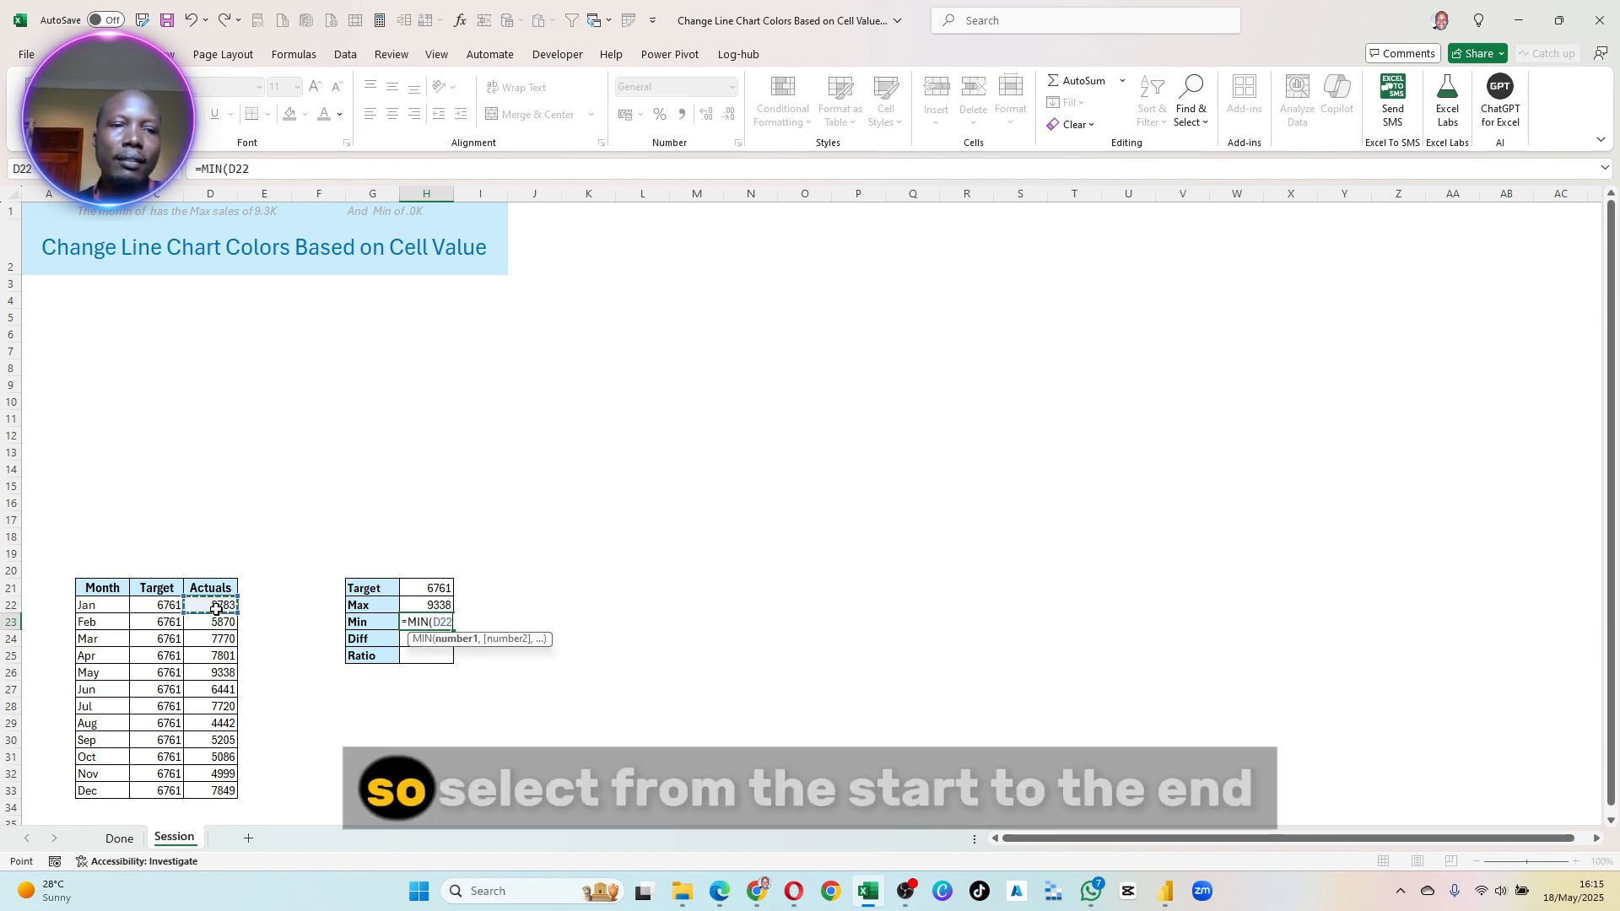
{"action": "key", "text": "Return"}
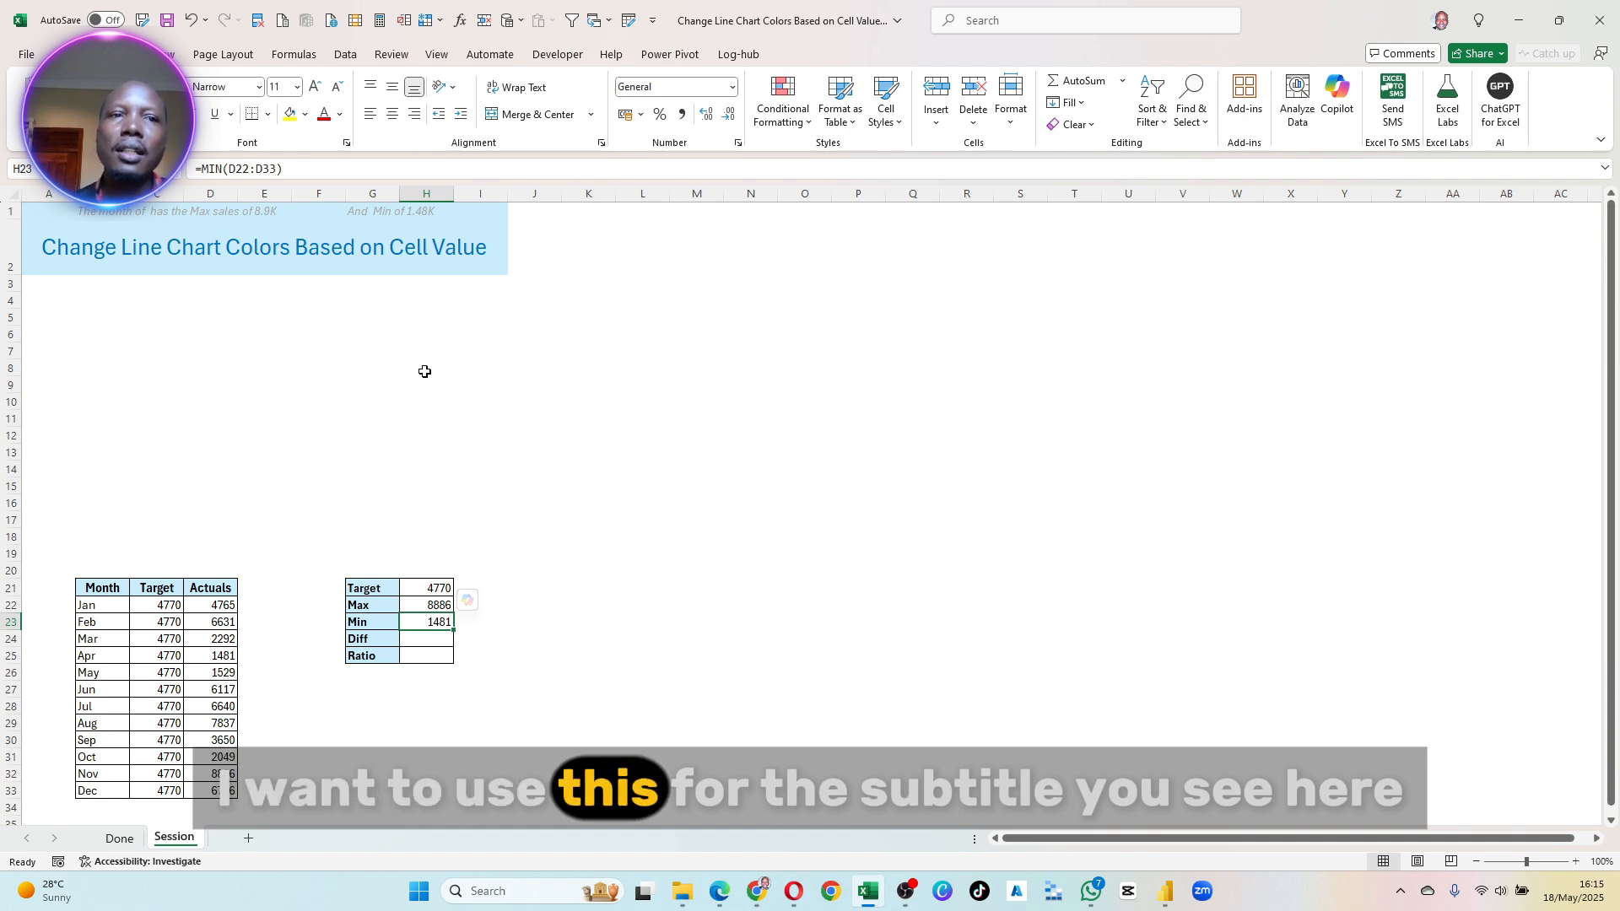
- On the Done sheet, examine the finished chart's subtitle and the text formula in B1 behind it
{"action": "left_click", "coordinate": [119, 837]}
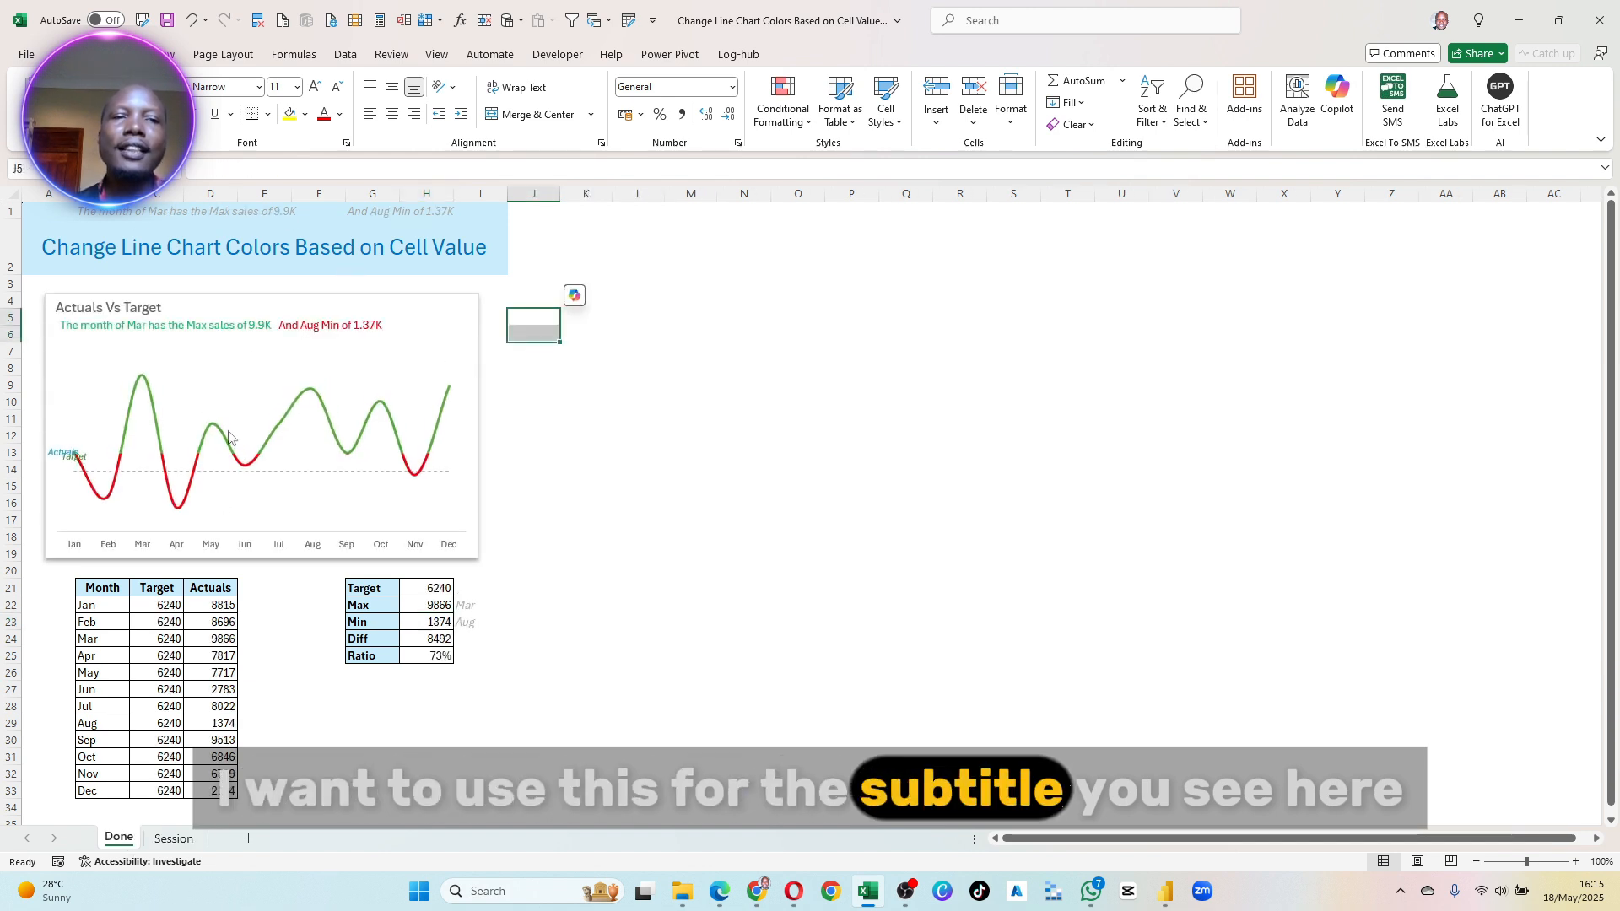
{"action": "left_click", "coordinate": [133, 211]}
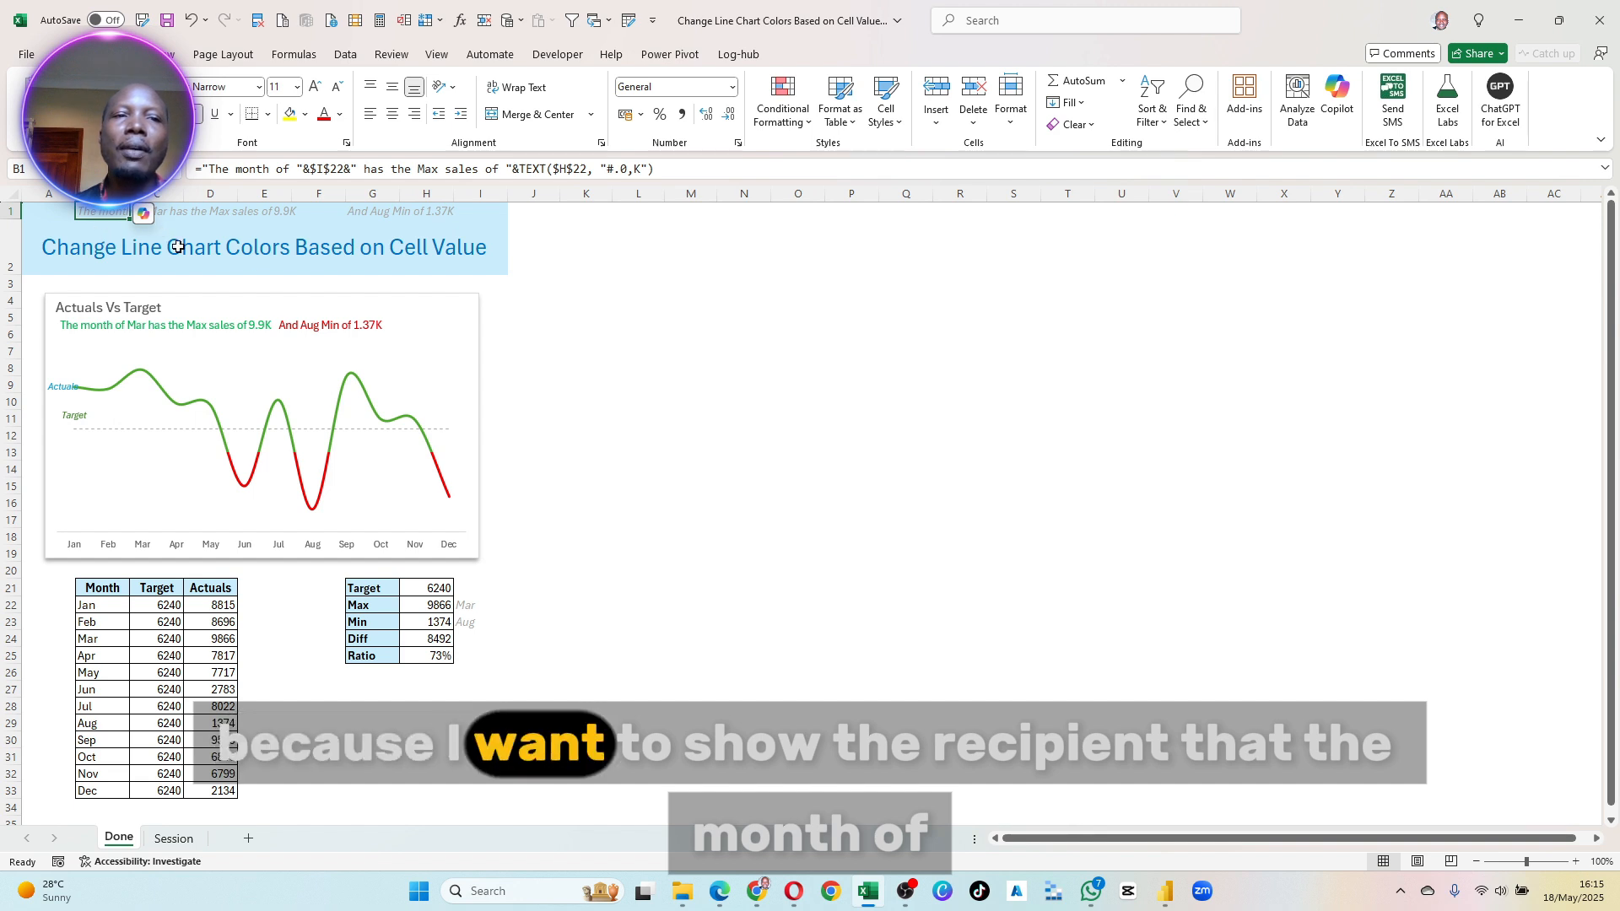
{"action": "left_click", "coordinate": [533, 283]}
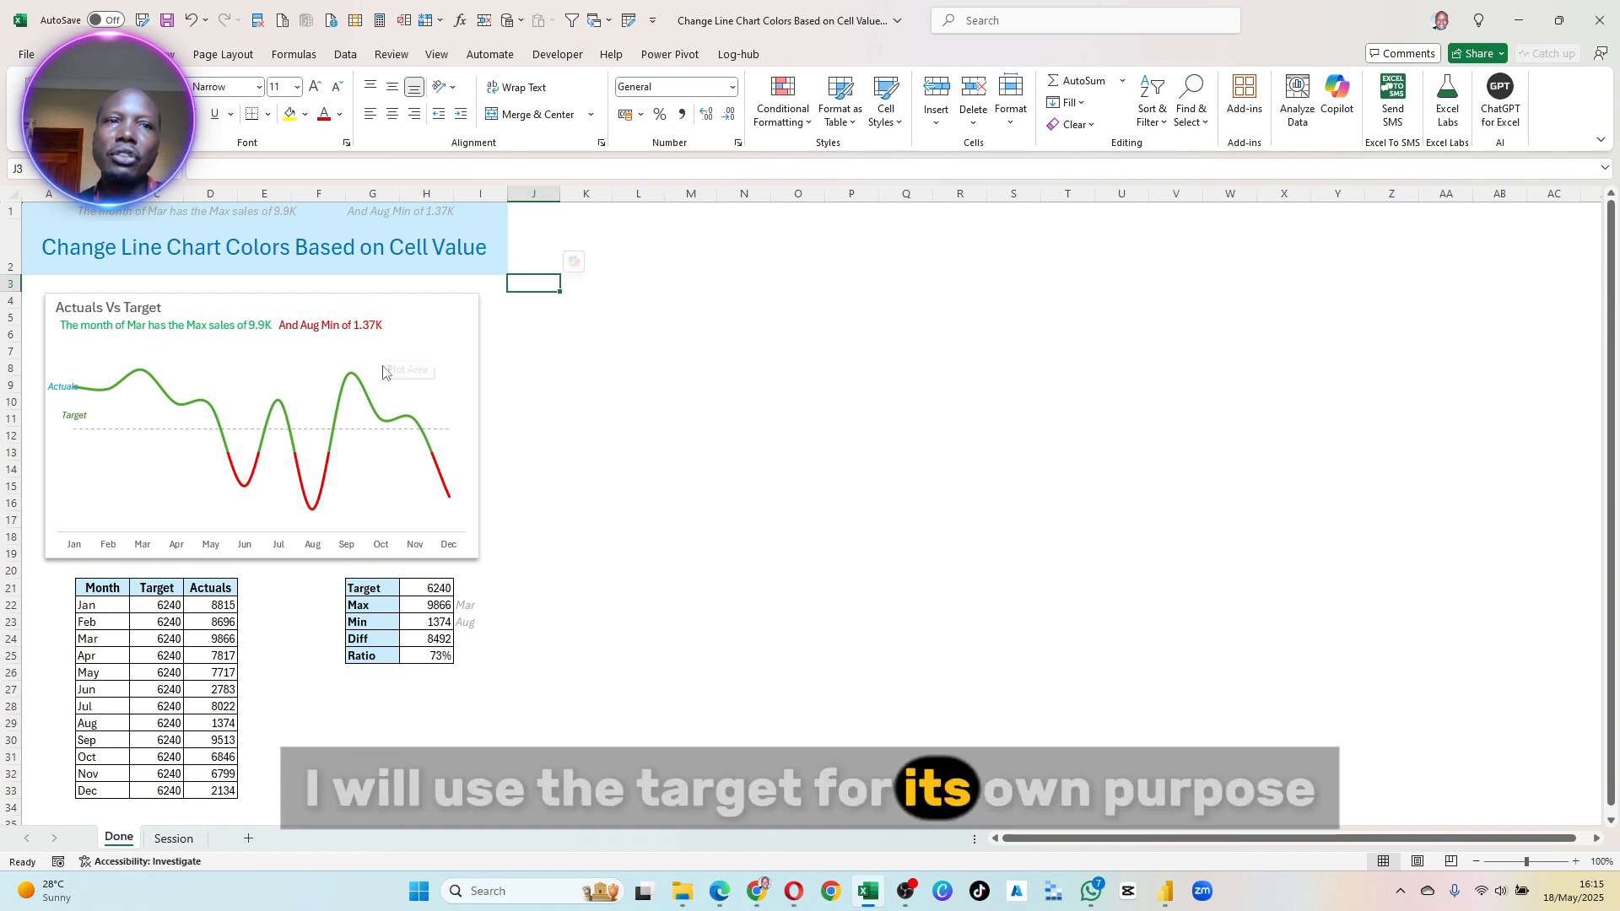
- On the Session sheet, calculate Diff in H24 as Max minus Min with =H22-H23
{"action": "left_click", "coordinate": [174, 838]}
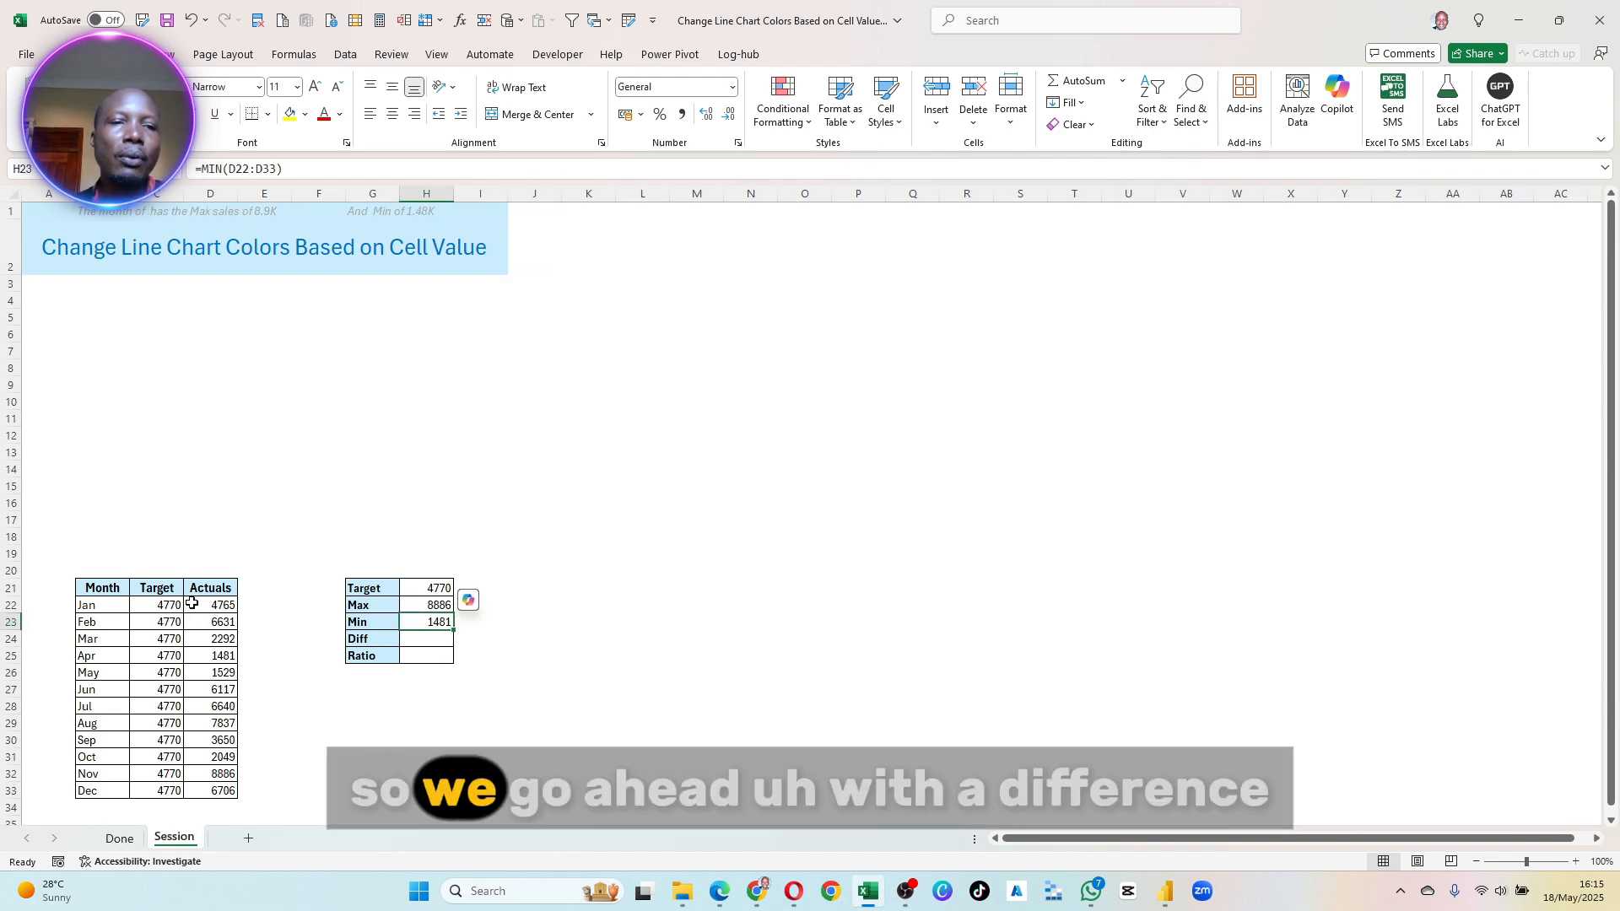
{"action": "left_click", "coordinate": [451, 639]}
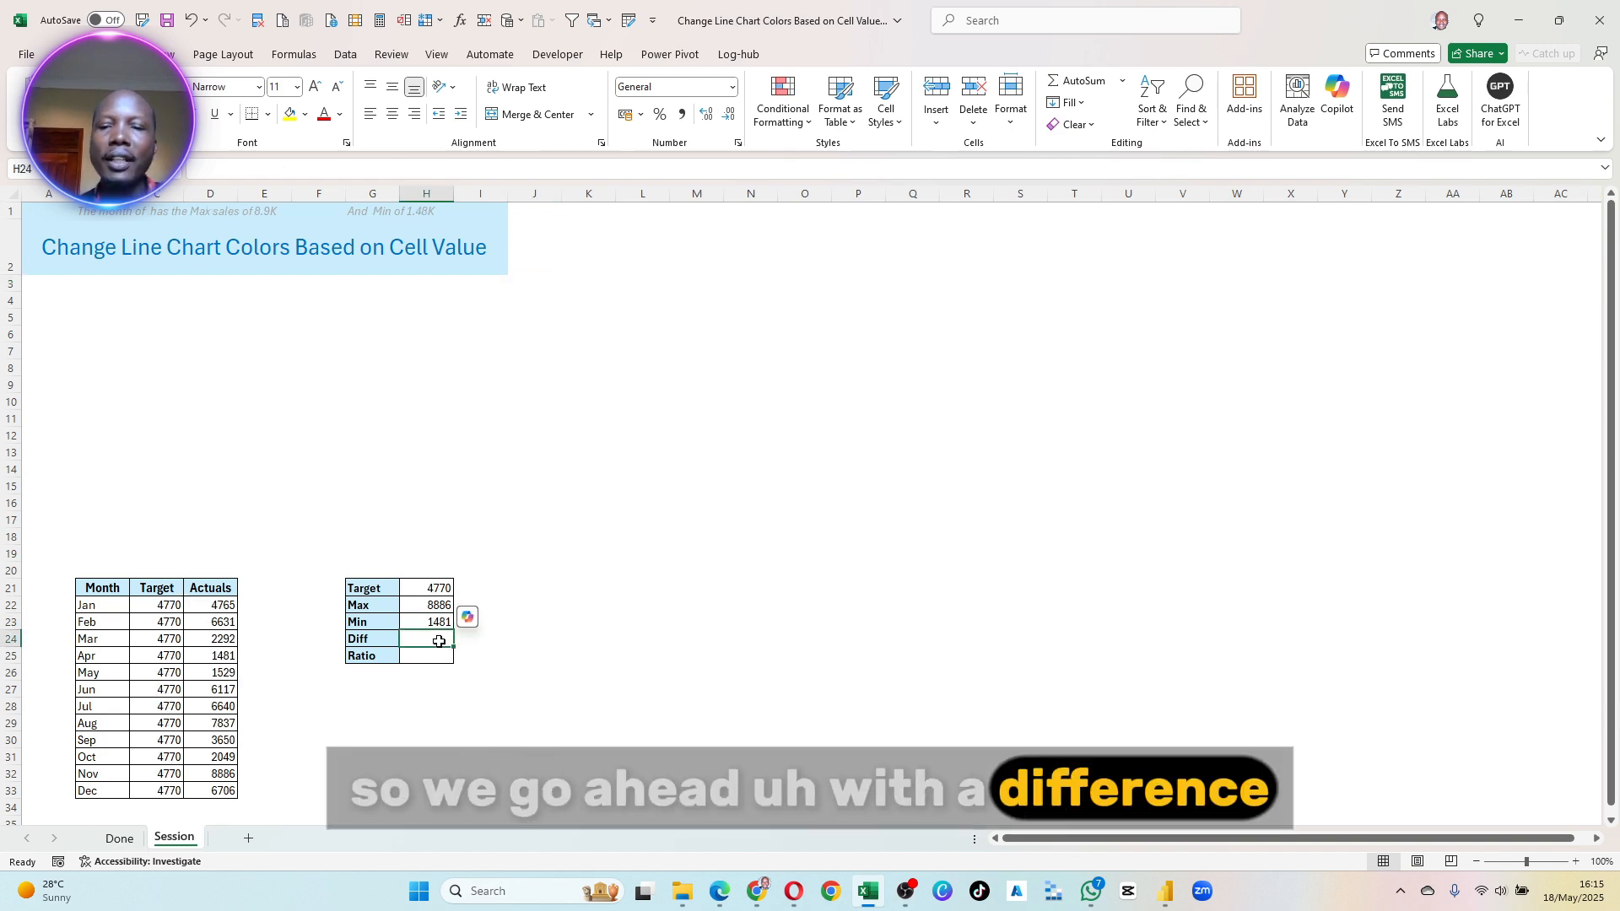
{"action": "type", "text": "="}
{"action": "key", "text": "Up"}
{"action": "key", "text": "Up"}
{"action": "type", "text": "-"}
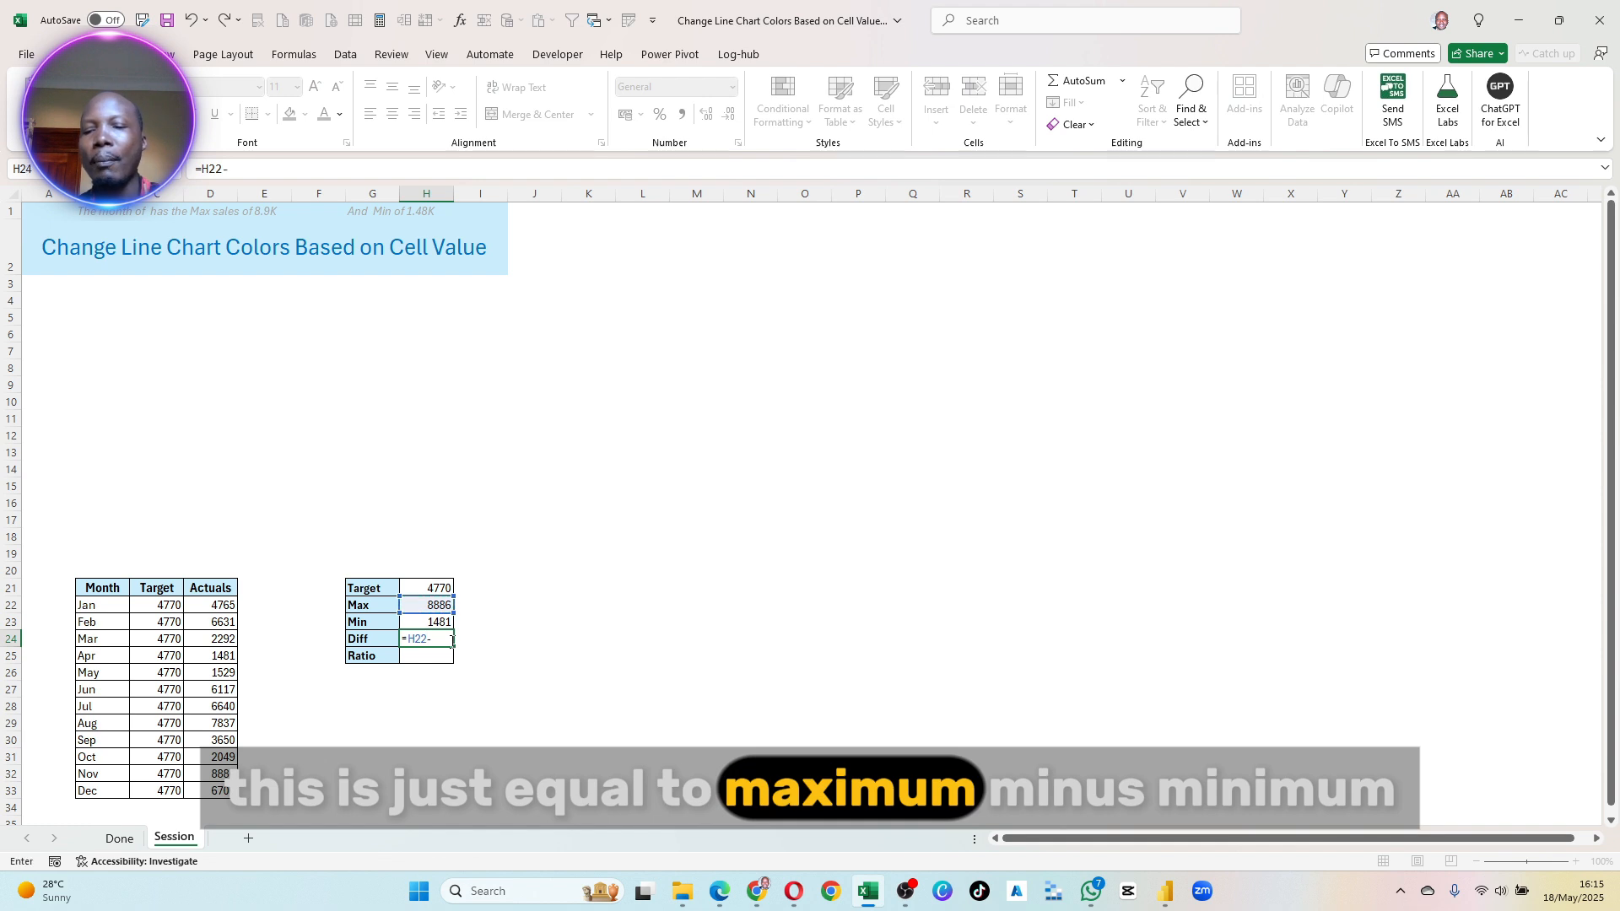
{"action": "key", "text": "Up"}
{"action": "key", "text": "Return"}
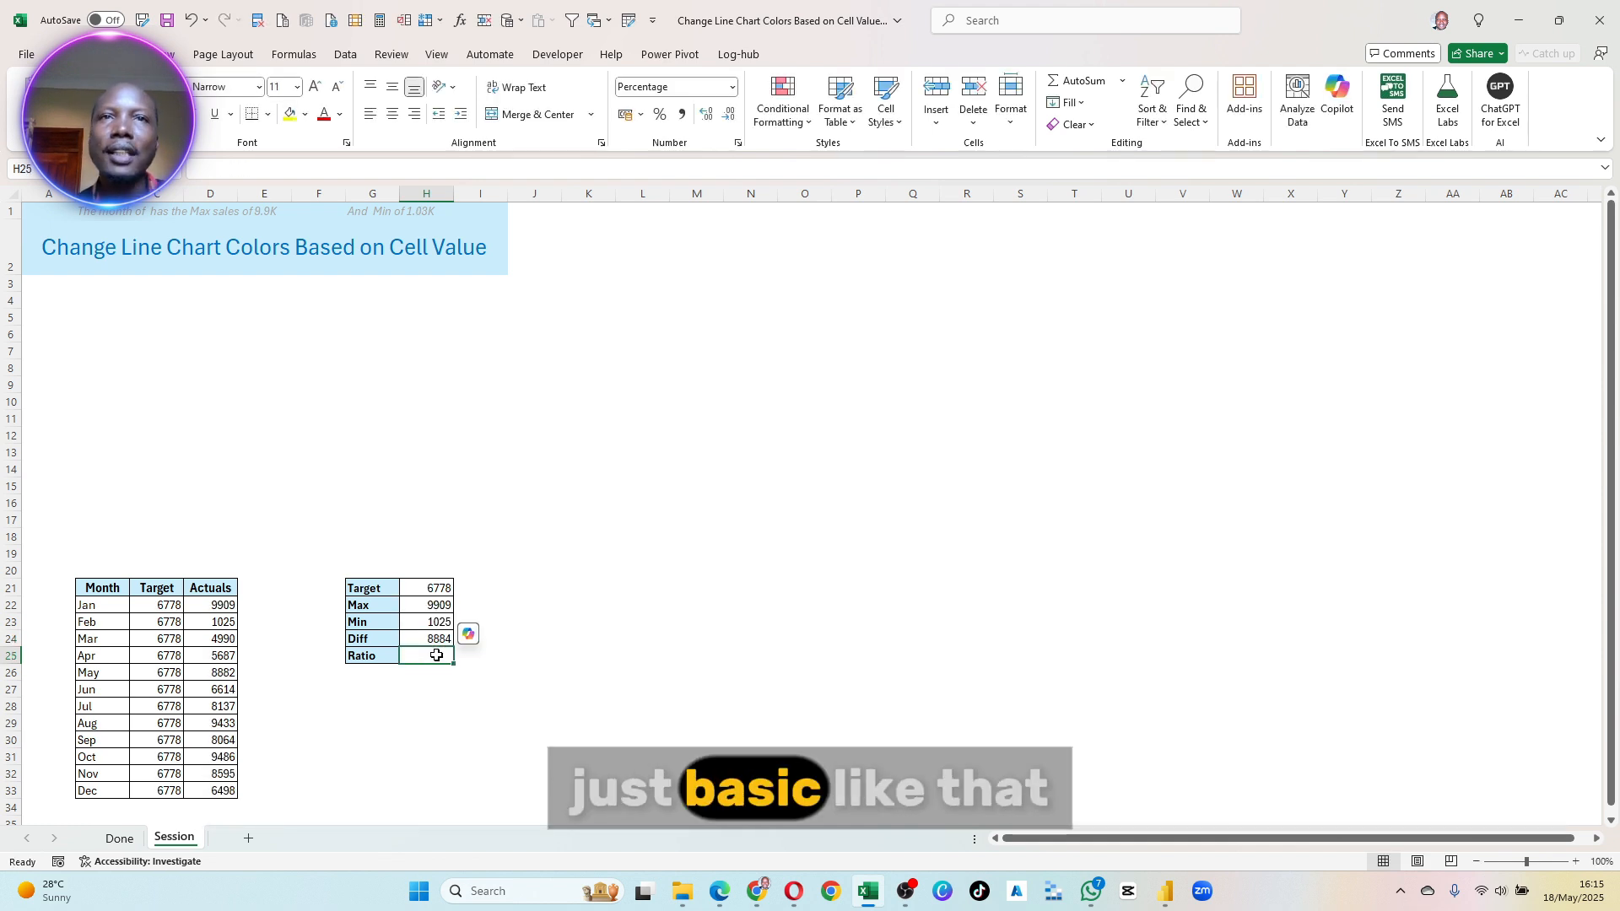
- Calculate Ratio in H25 by dividing Diff by Target with =H24/H21
{"action": "type", "text": "="}
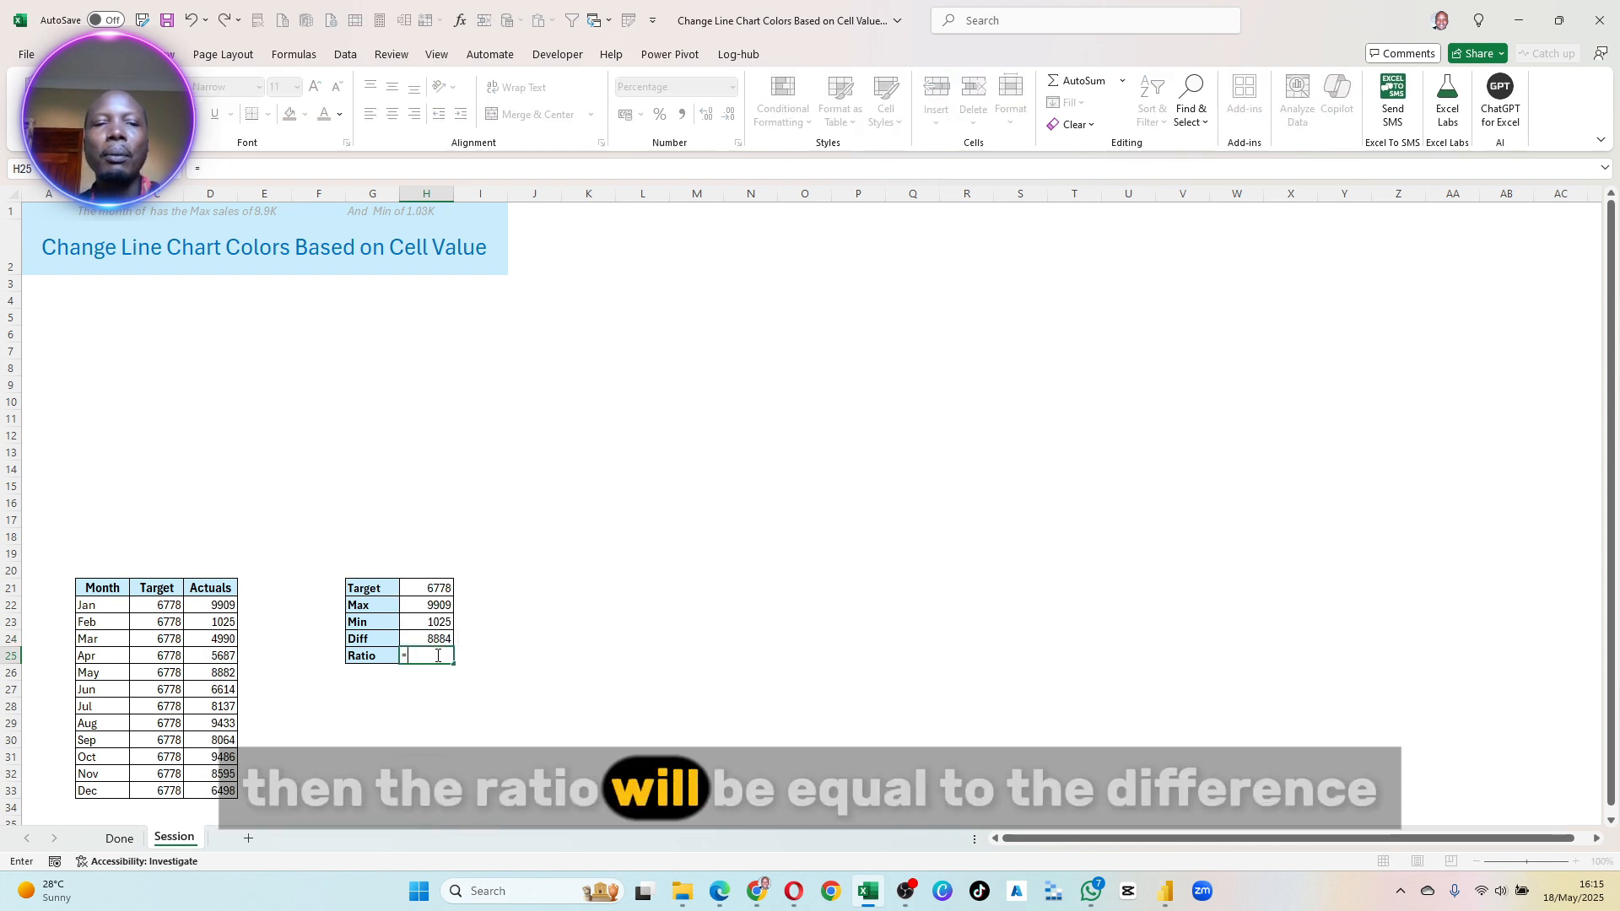
{"action": "left_click", "coordinate": [443, 638]}
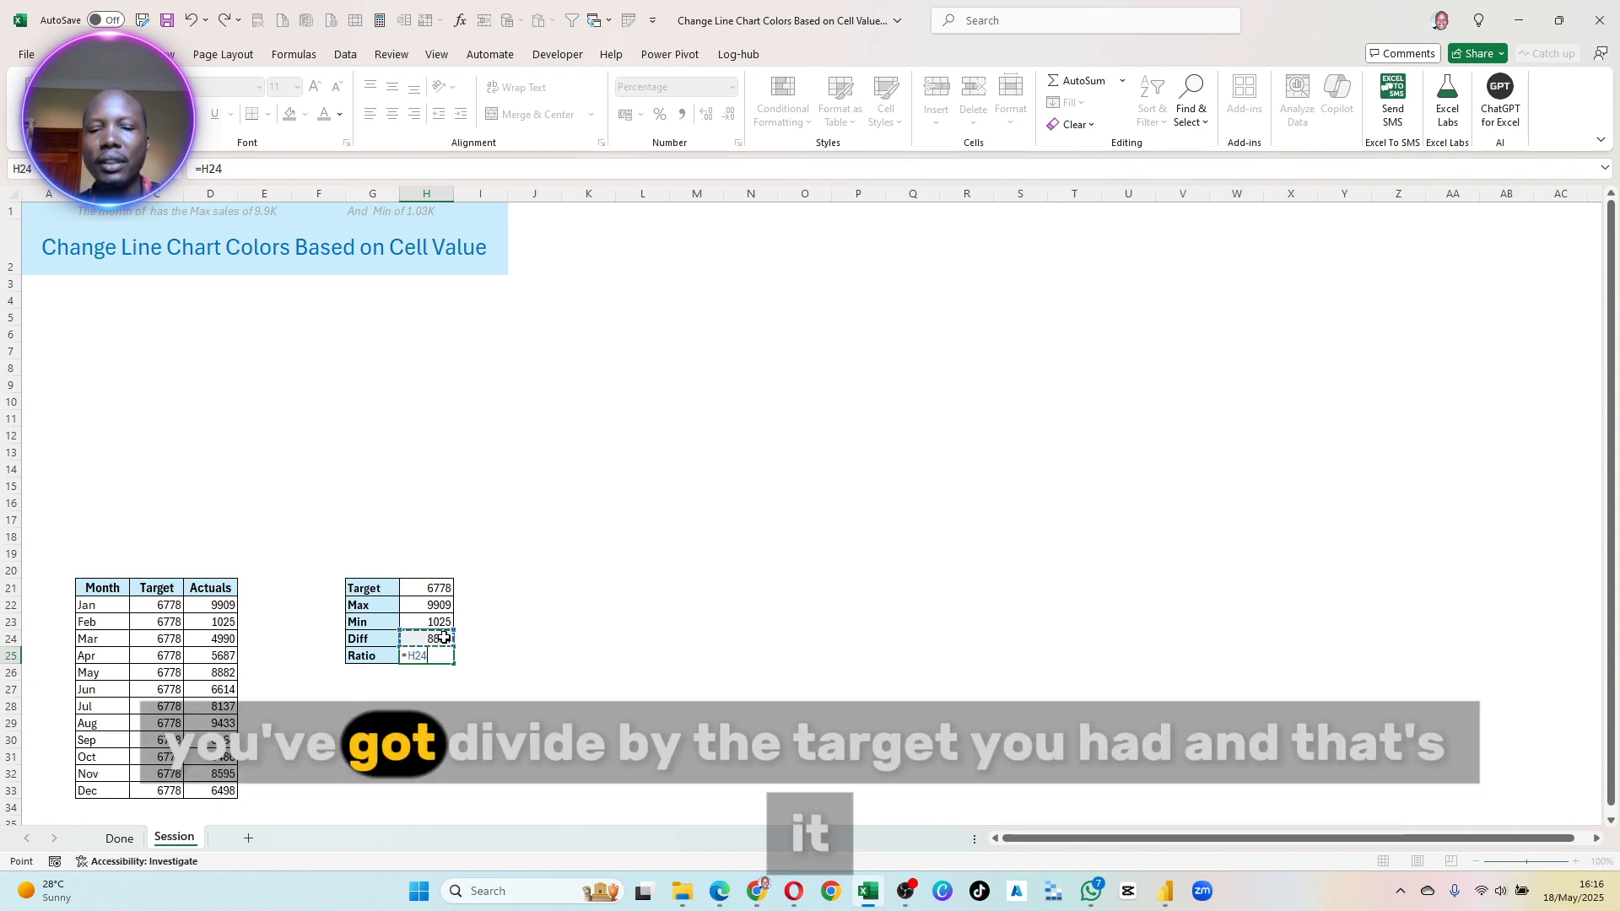
{"action": "type", "text": "/"}
{"action": "left_click", "coordinate": [441, 592]}
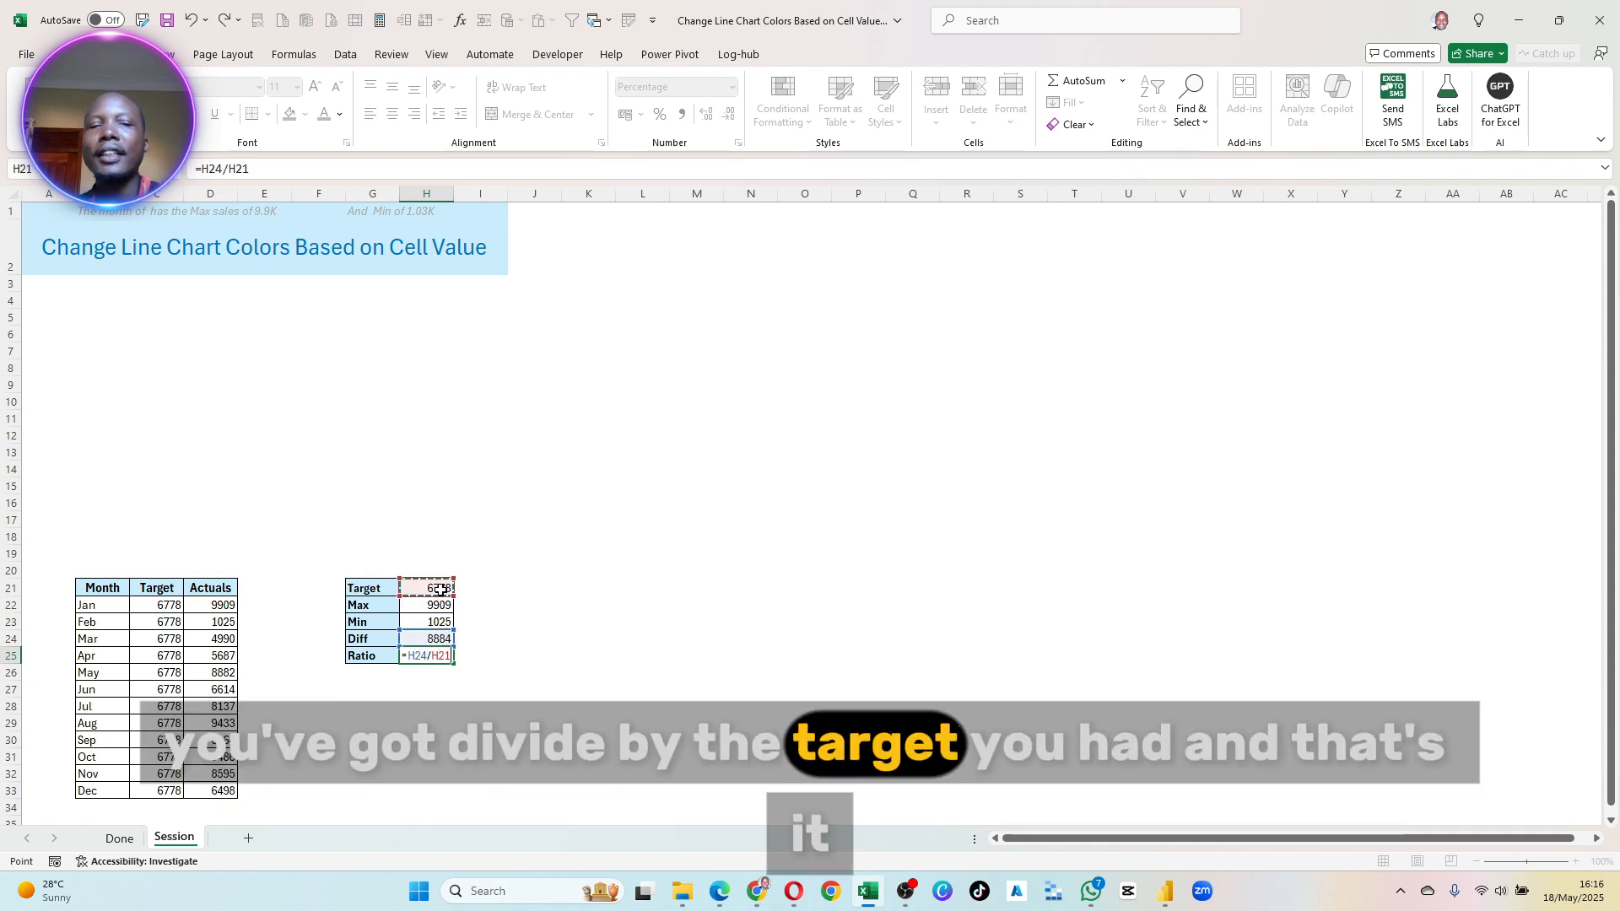
{"action": "key", "text": "Return"}
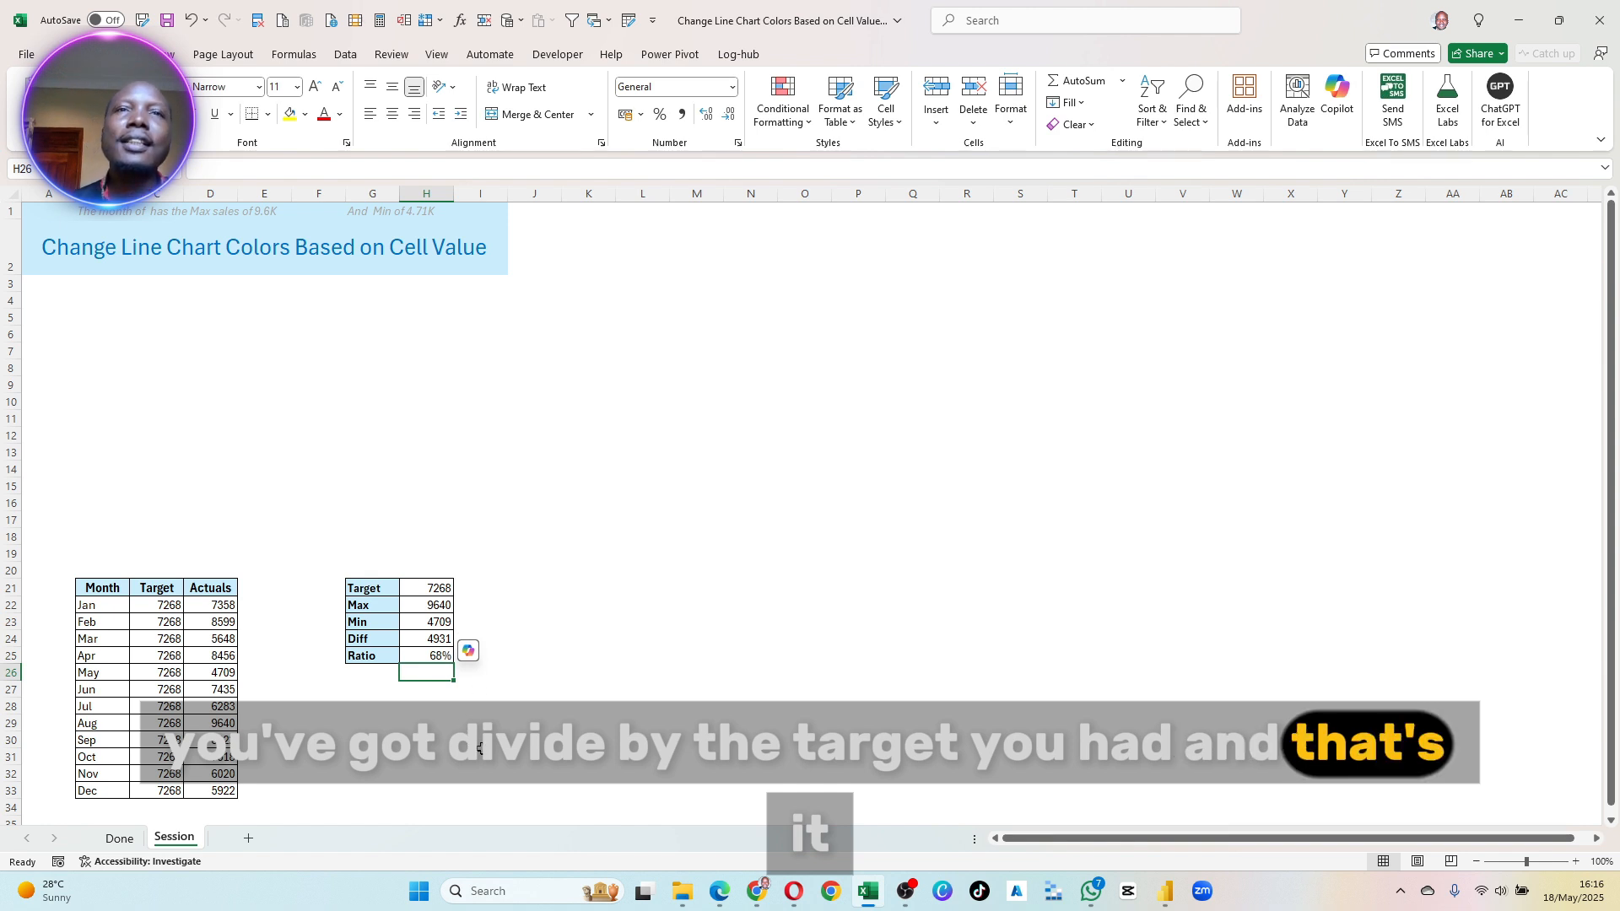
{"action": "left_click", "coordinate": [439, 656]}
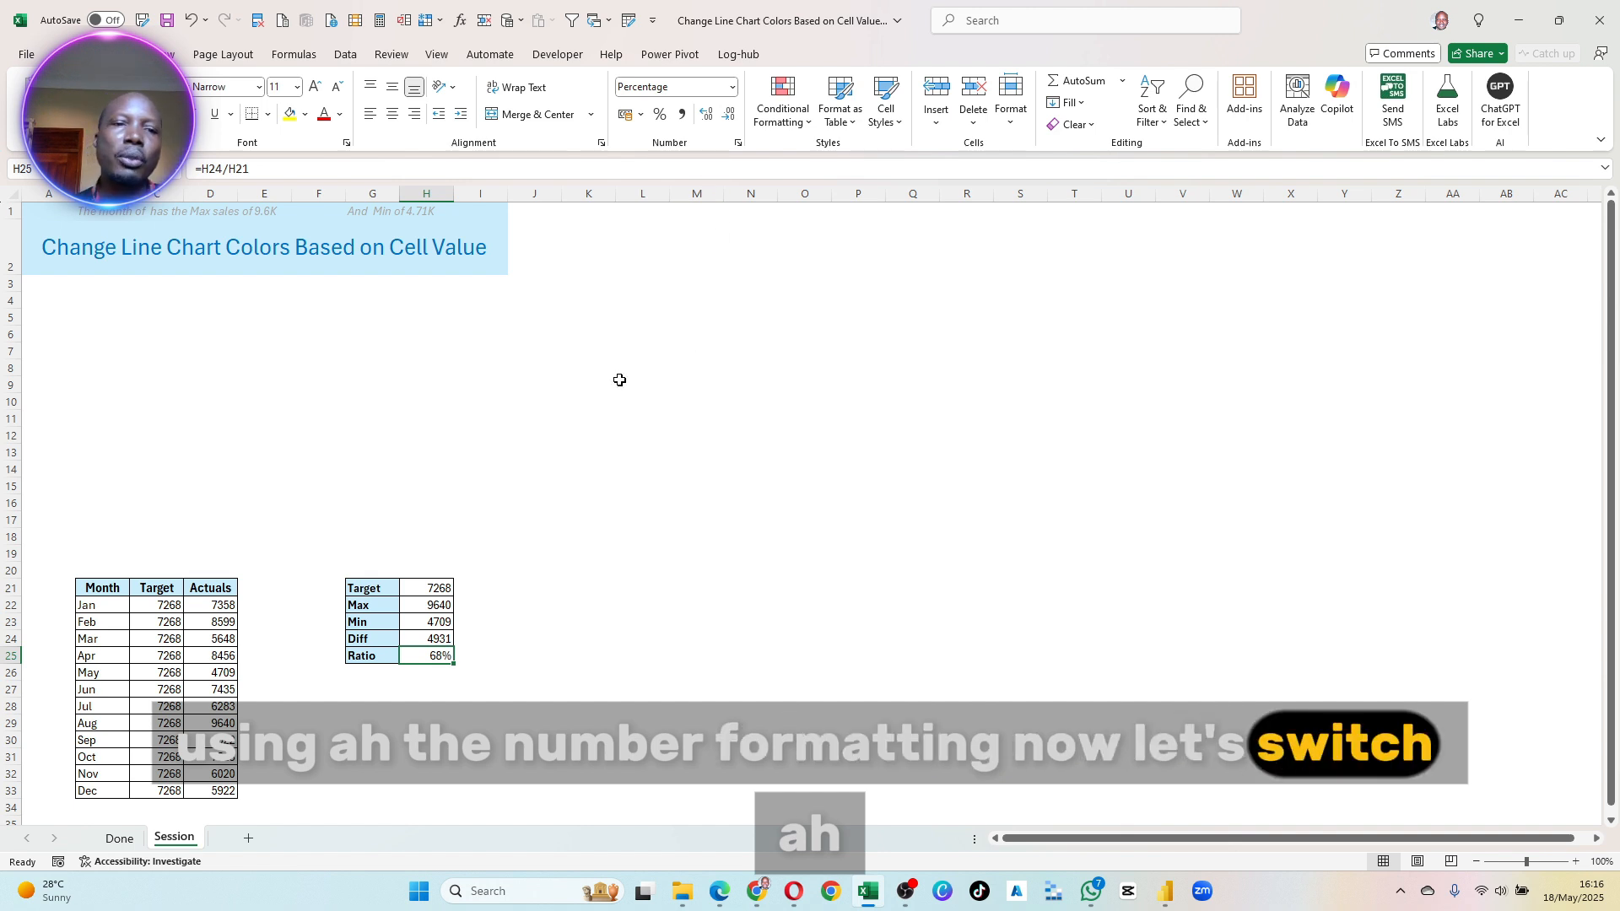
{"action": "left_click", "coordinate": [563, 669]}
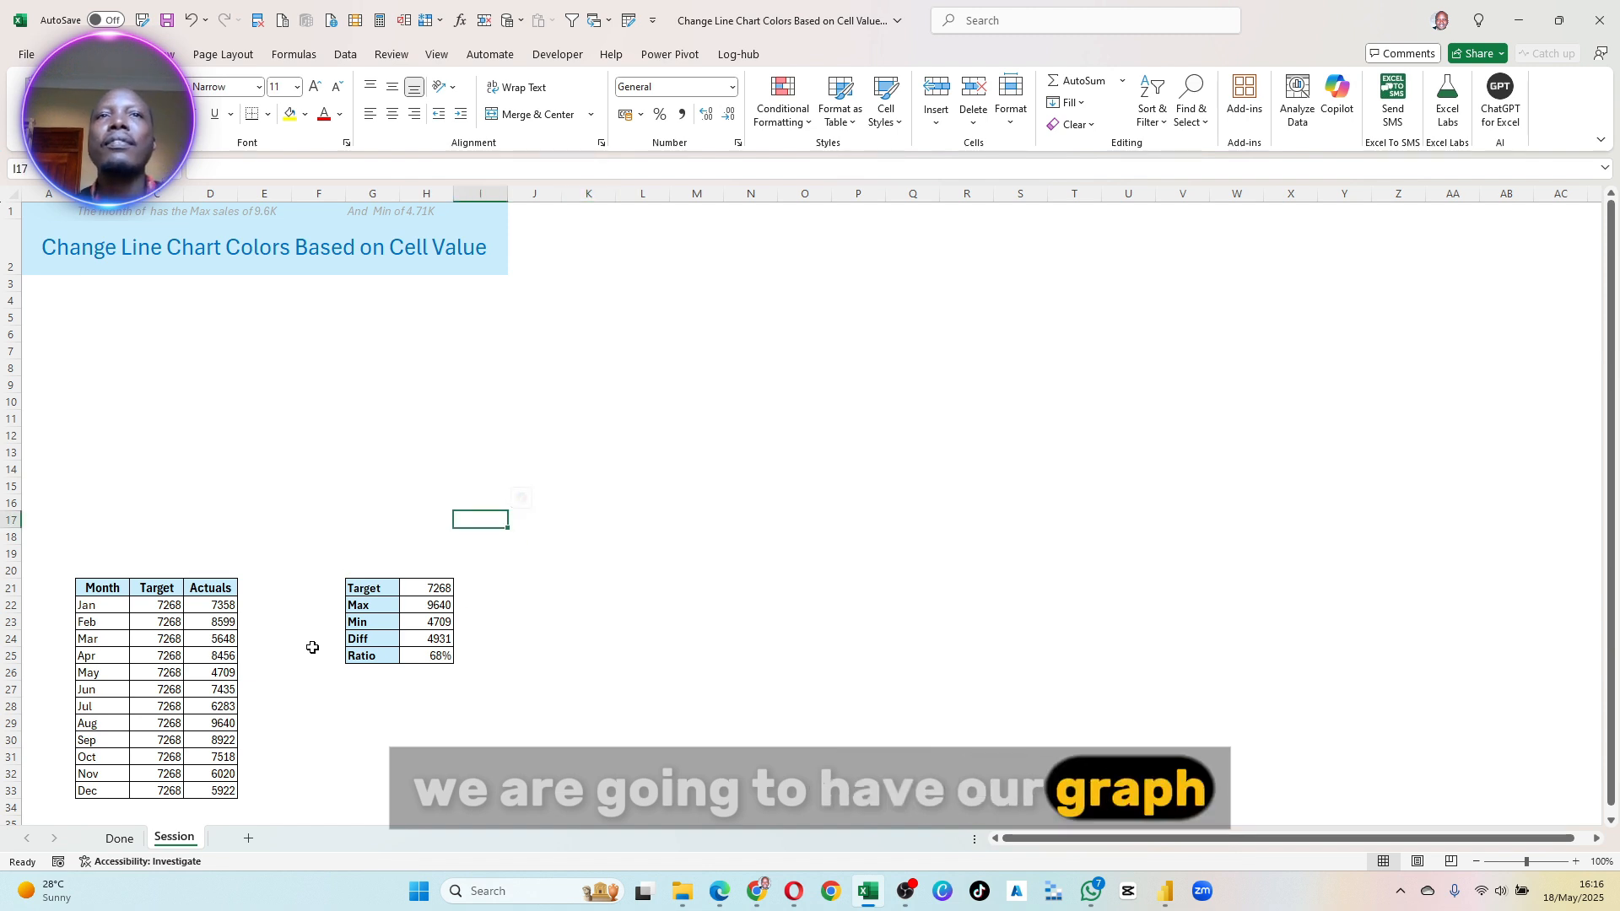
- Insert the recommended line chart for the monthly table B21:D33 and fit it into the space between the heading and the tables
{"action": "left_click_drag", "start_coordinate": [89, 580], "coordinate": [217, 796]}
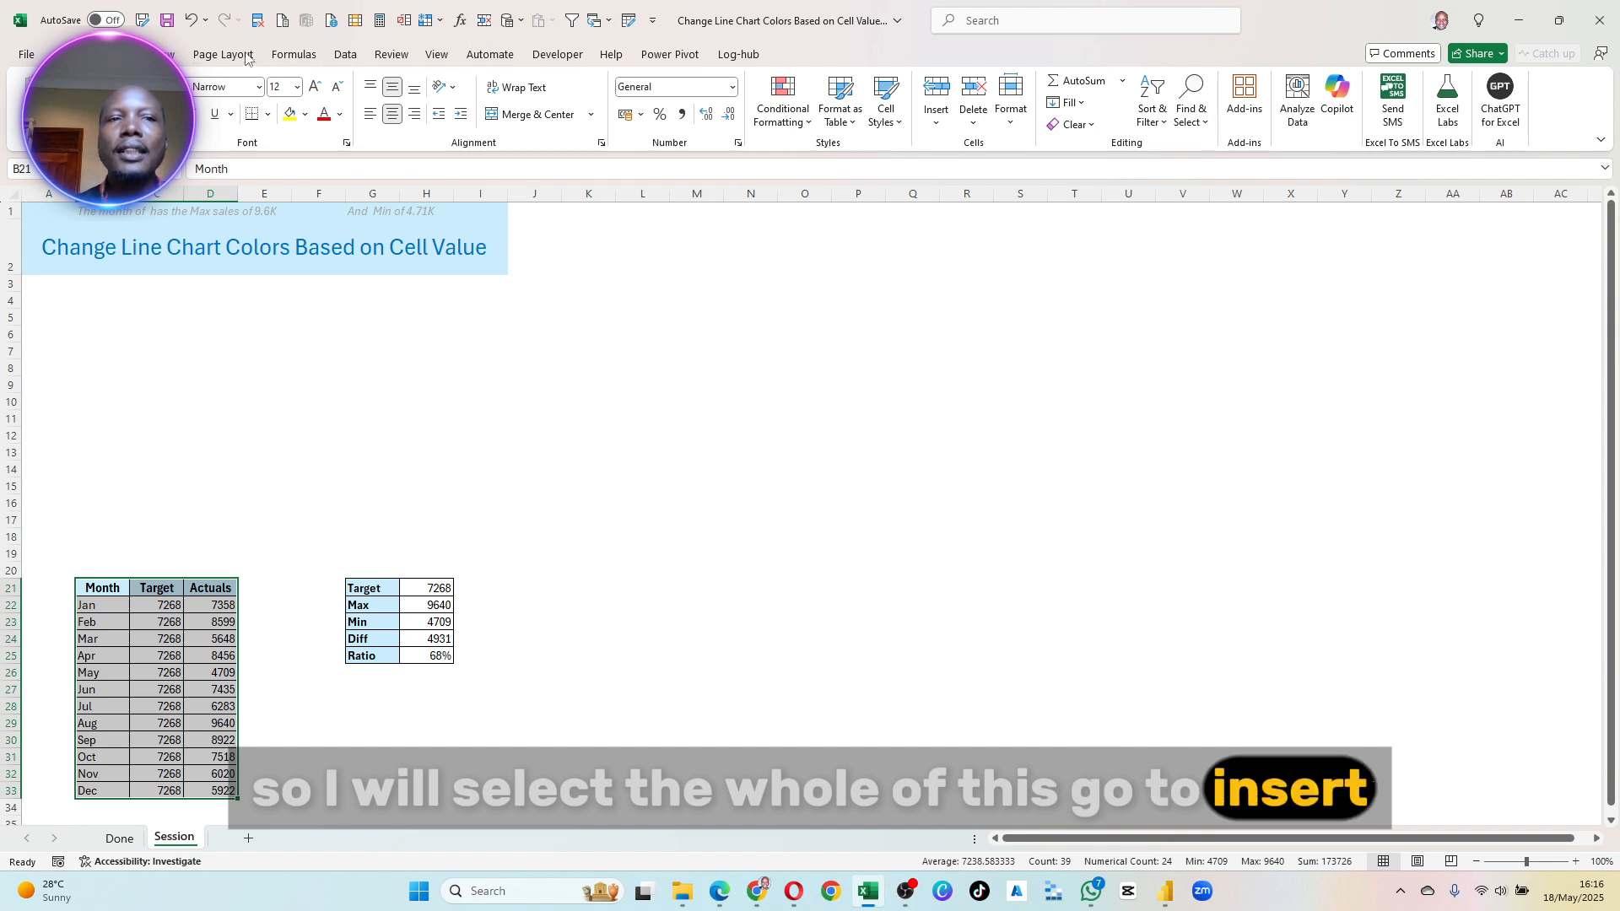
{"action": "left_click", "coordinate": [114, 54]}
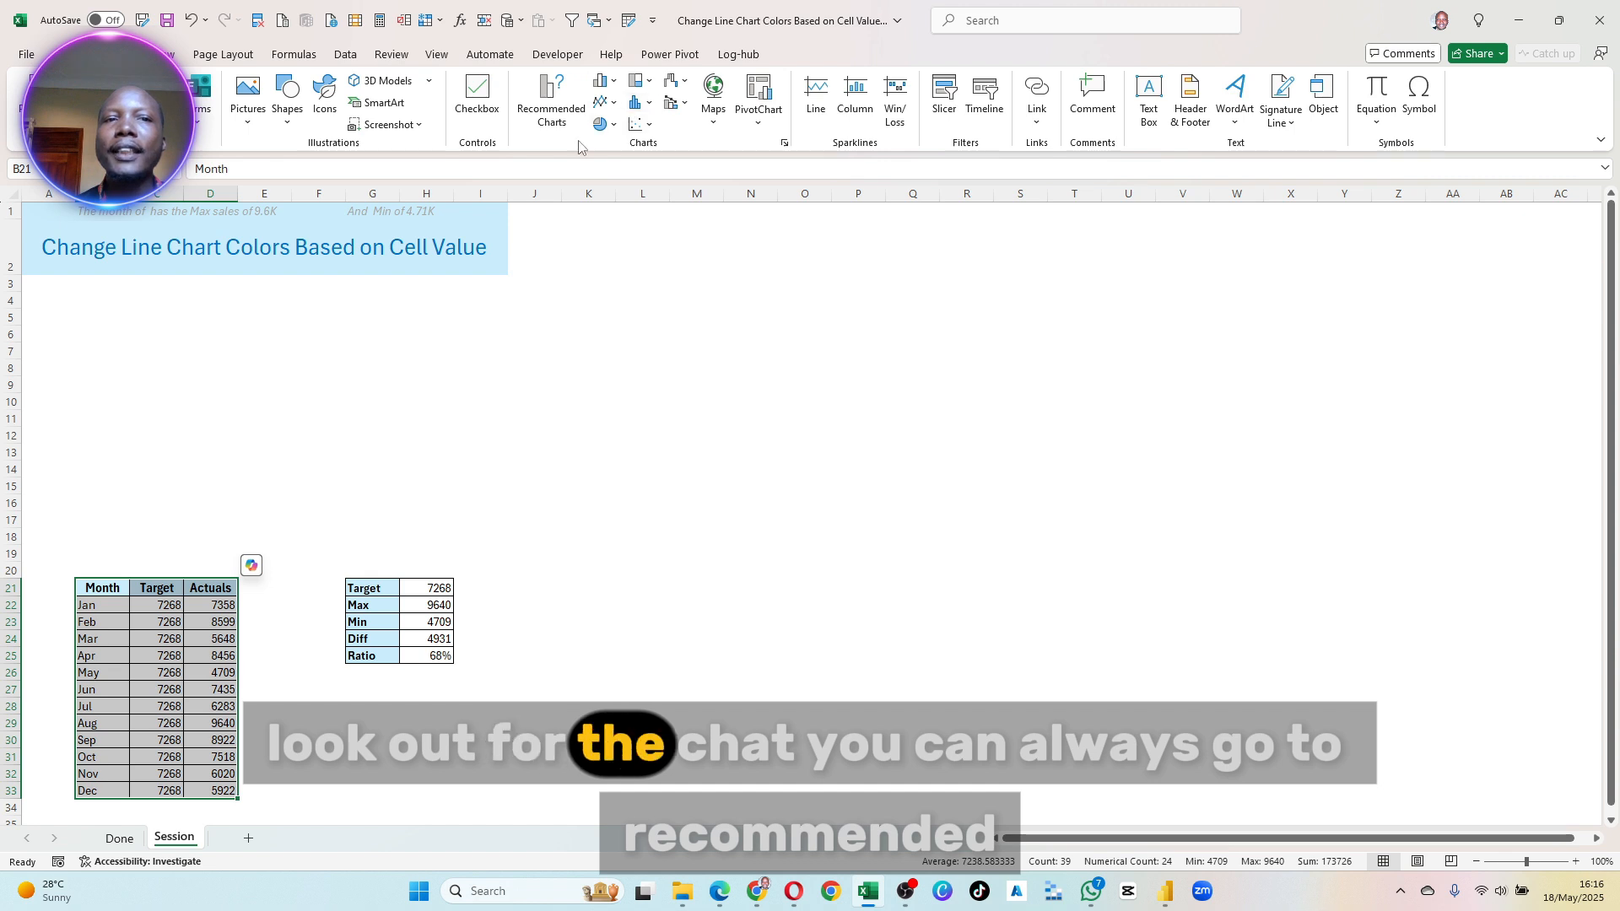
{"action": "left_click", "coordinate": [552, 106]}
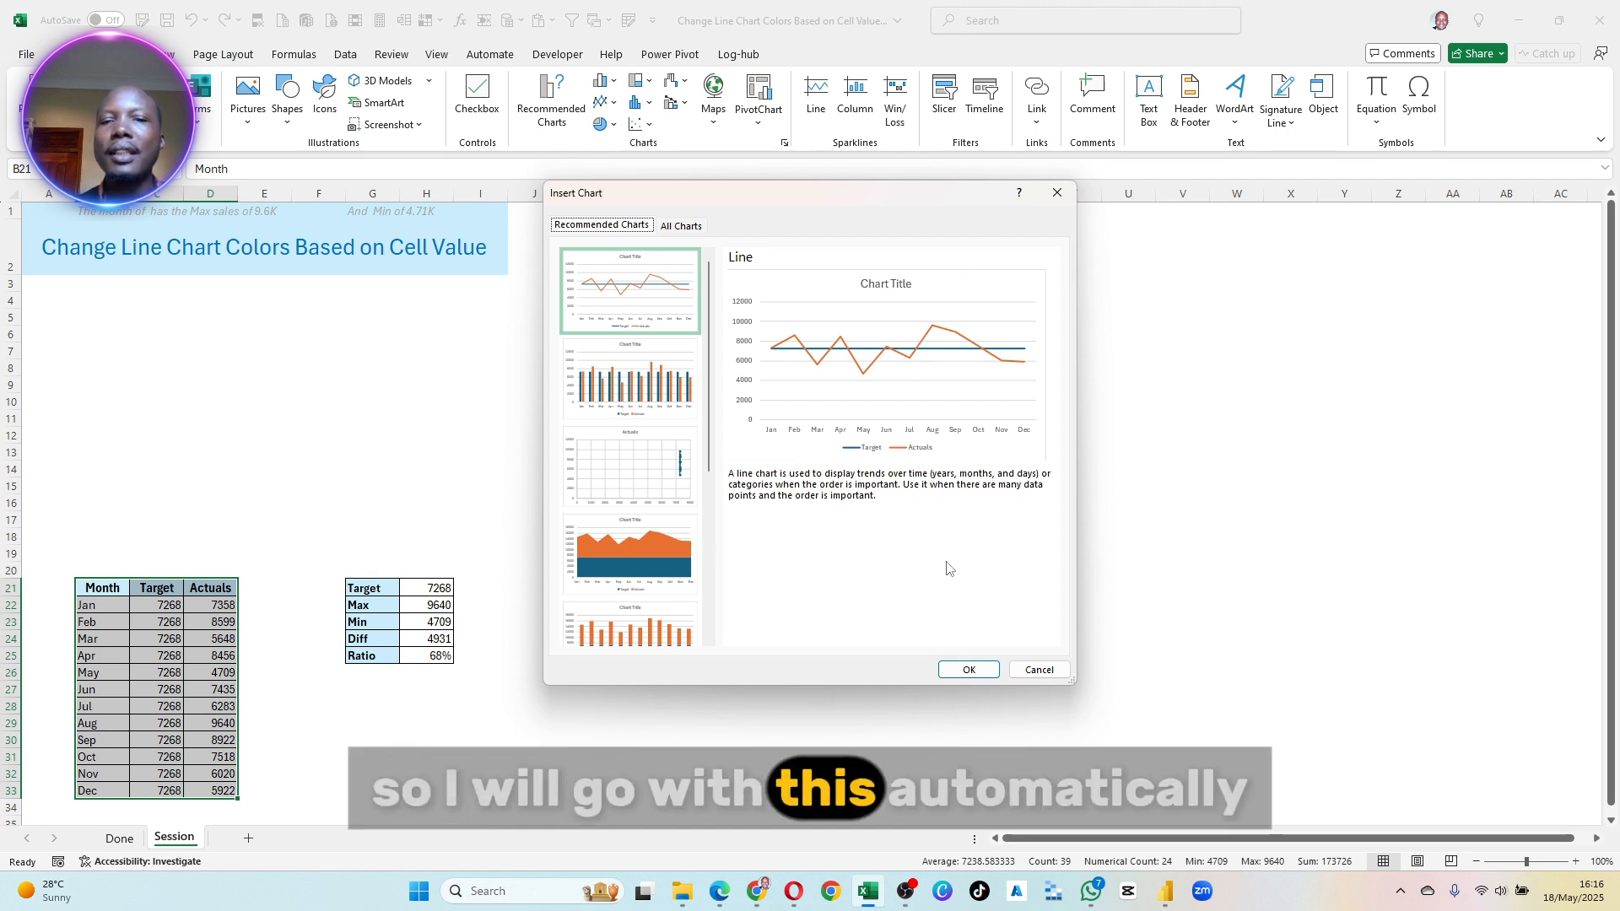
{"action": "left_click", "coordinate": [968, 670]}
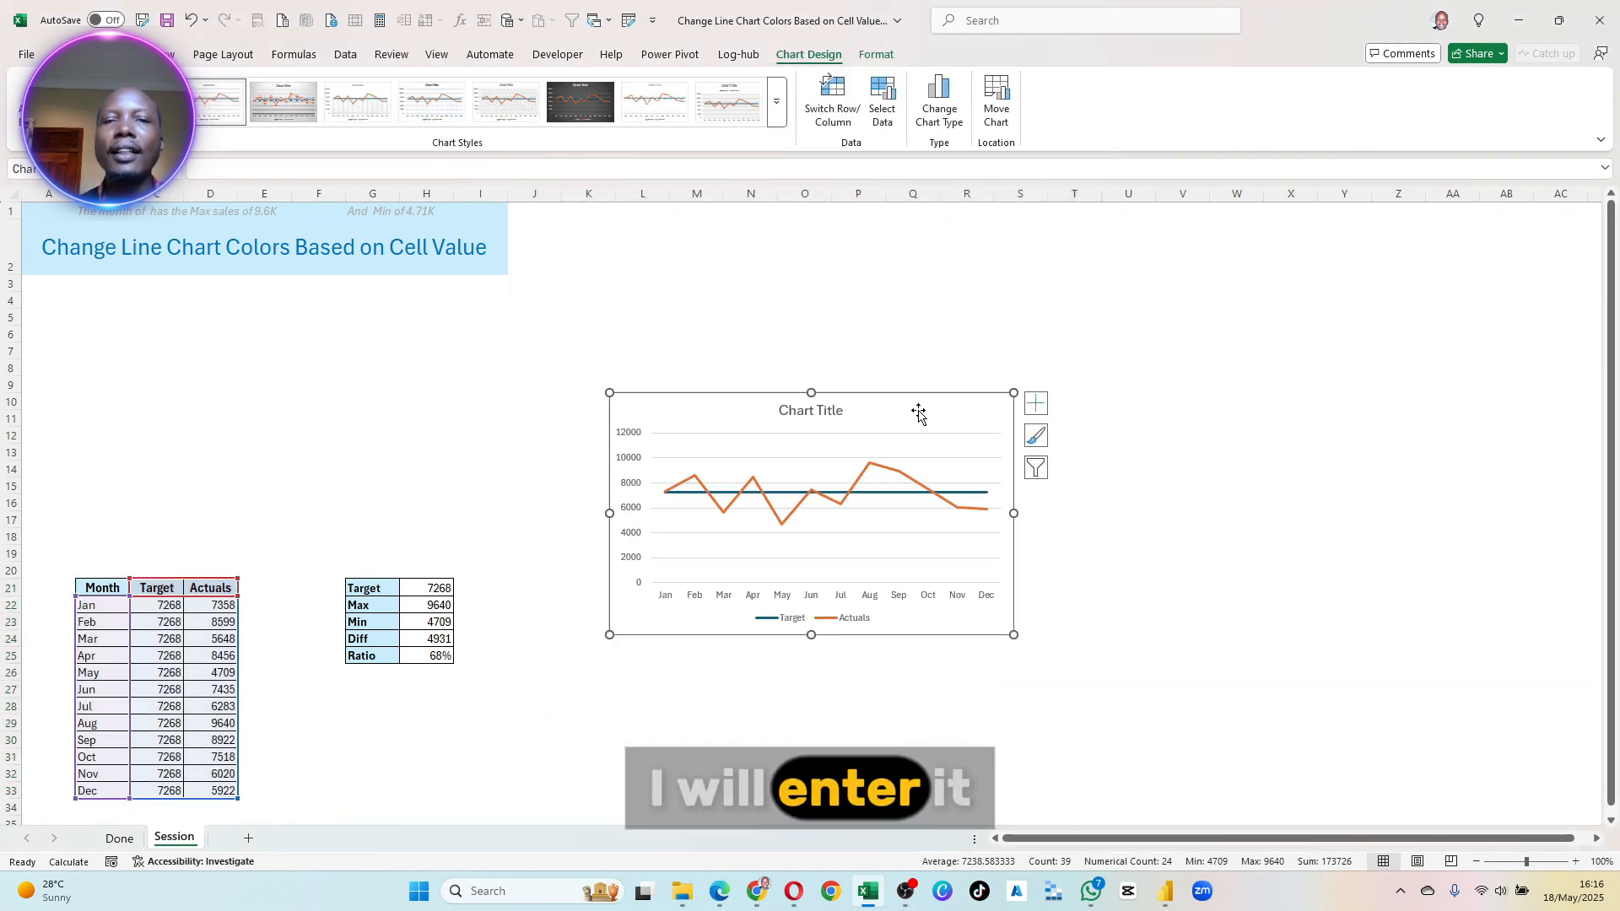
{"action": "left_click_drag", "start_coordinate": [869, 384], "coordinate": [342, 298]}
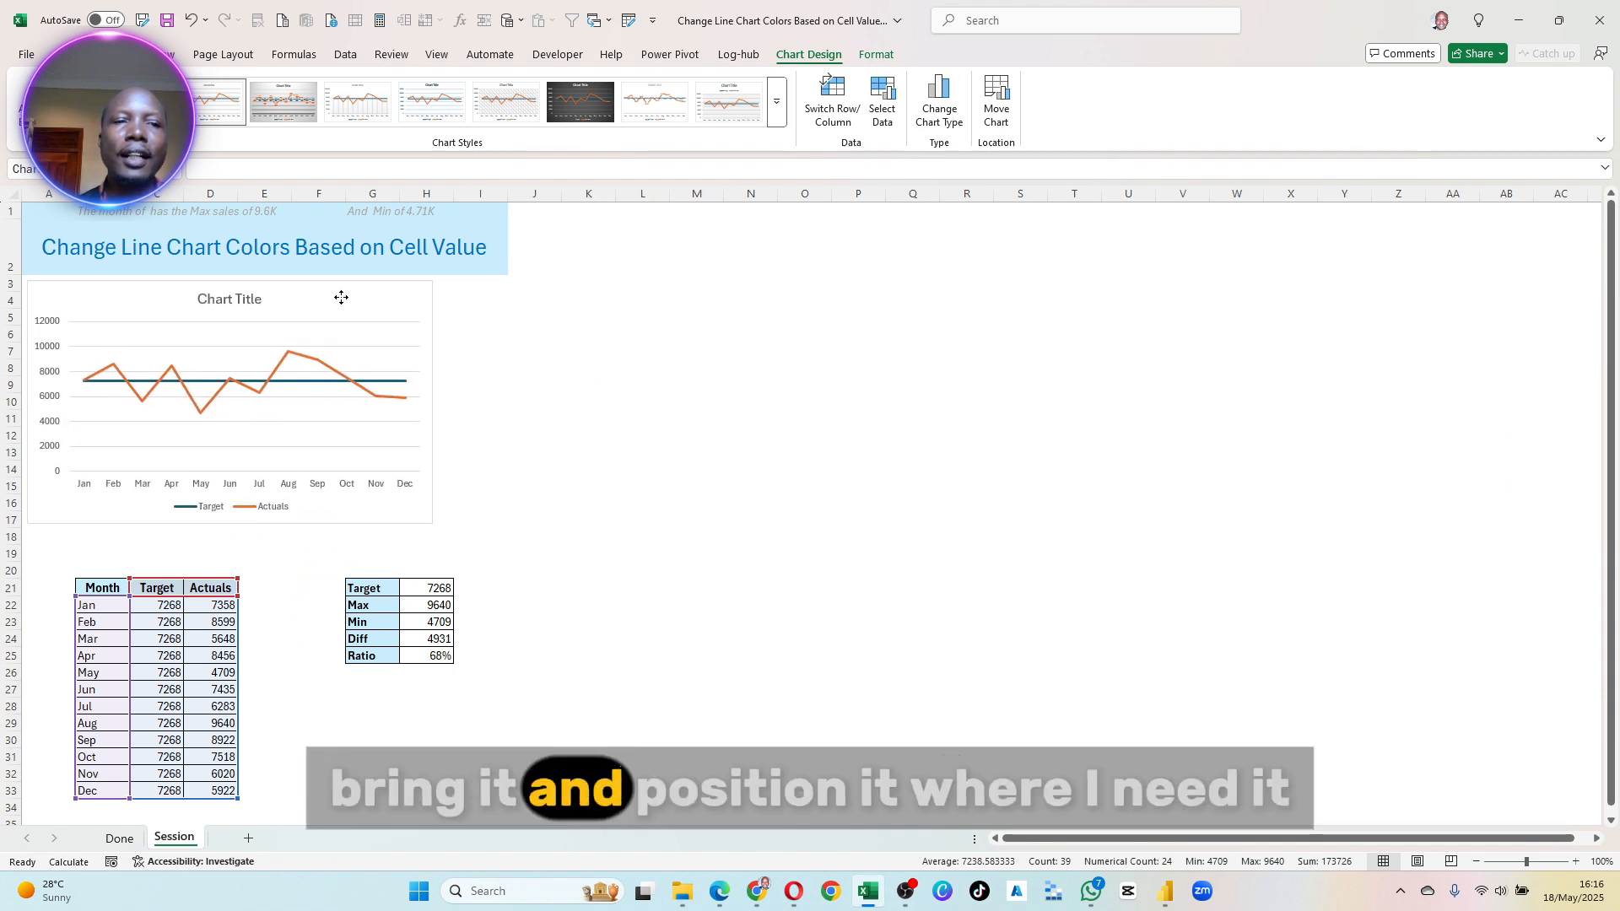
{"action": "left_click_drag", "start_coordinate": [433, 523], "coordinate": [490, 566]}
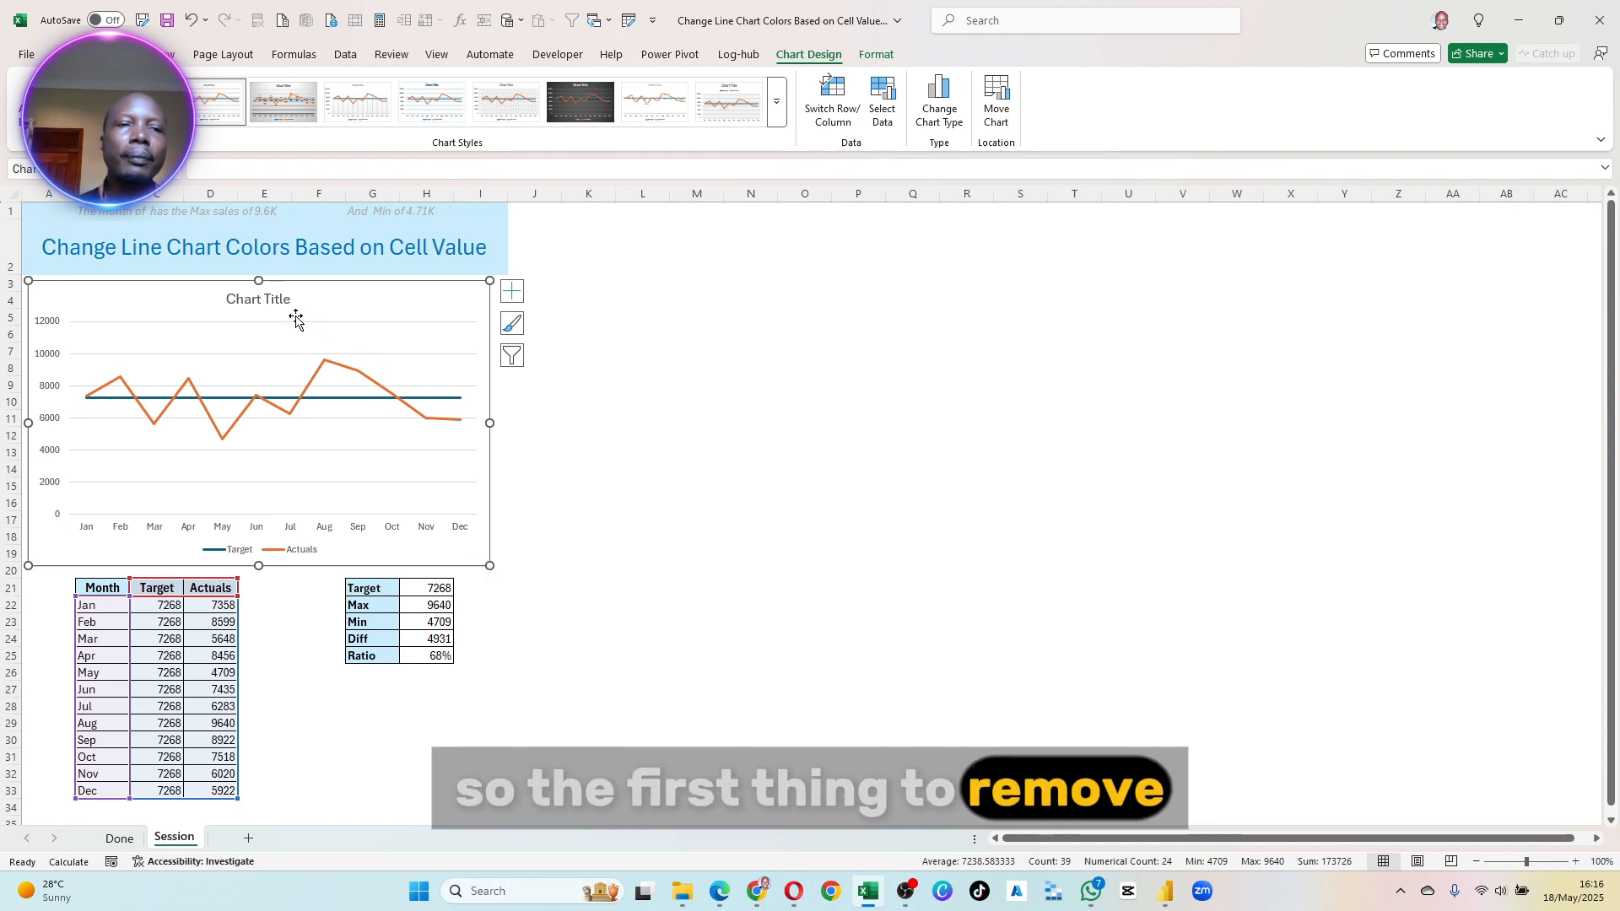
- Delete the horizontal gridlines and the legend from the line chart
{"action": "left_click", "coordinate": [389, 356]}
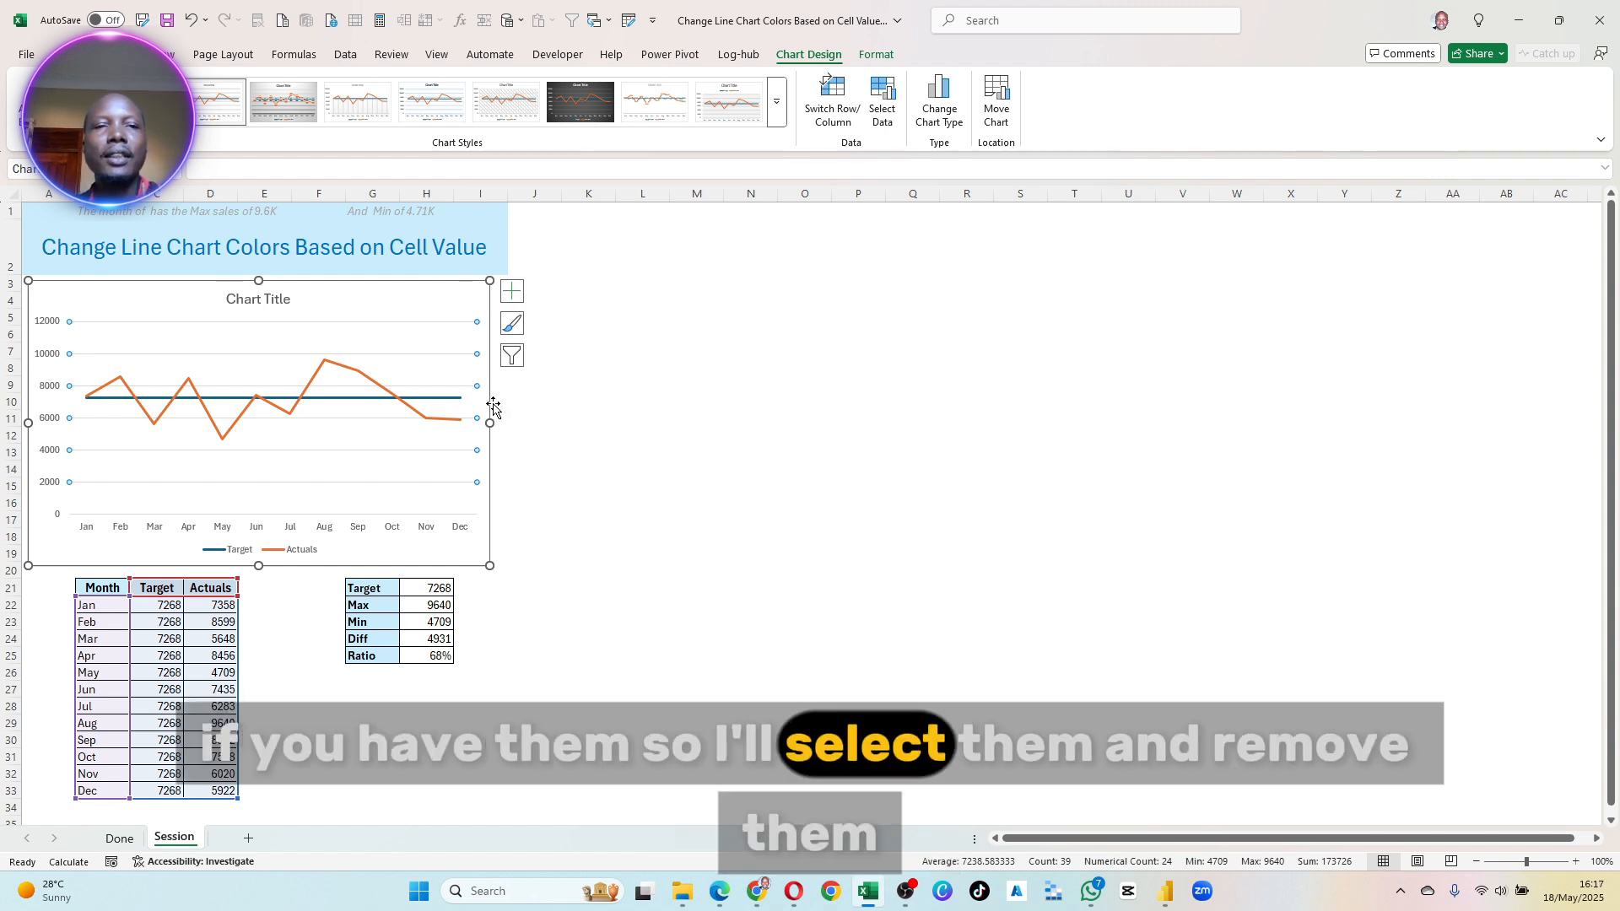
{"action": "key", "text": "Delete"}
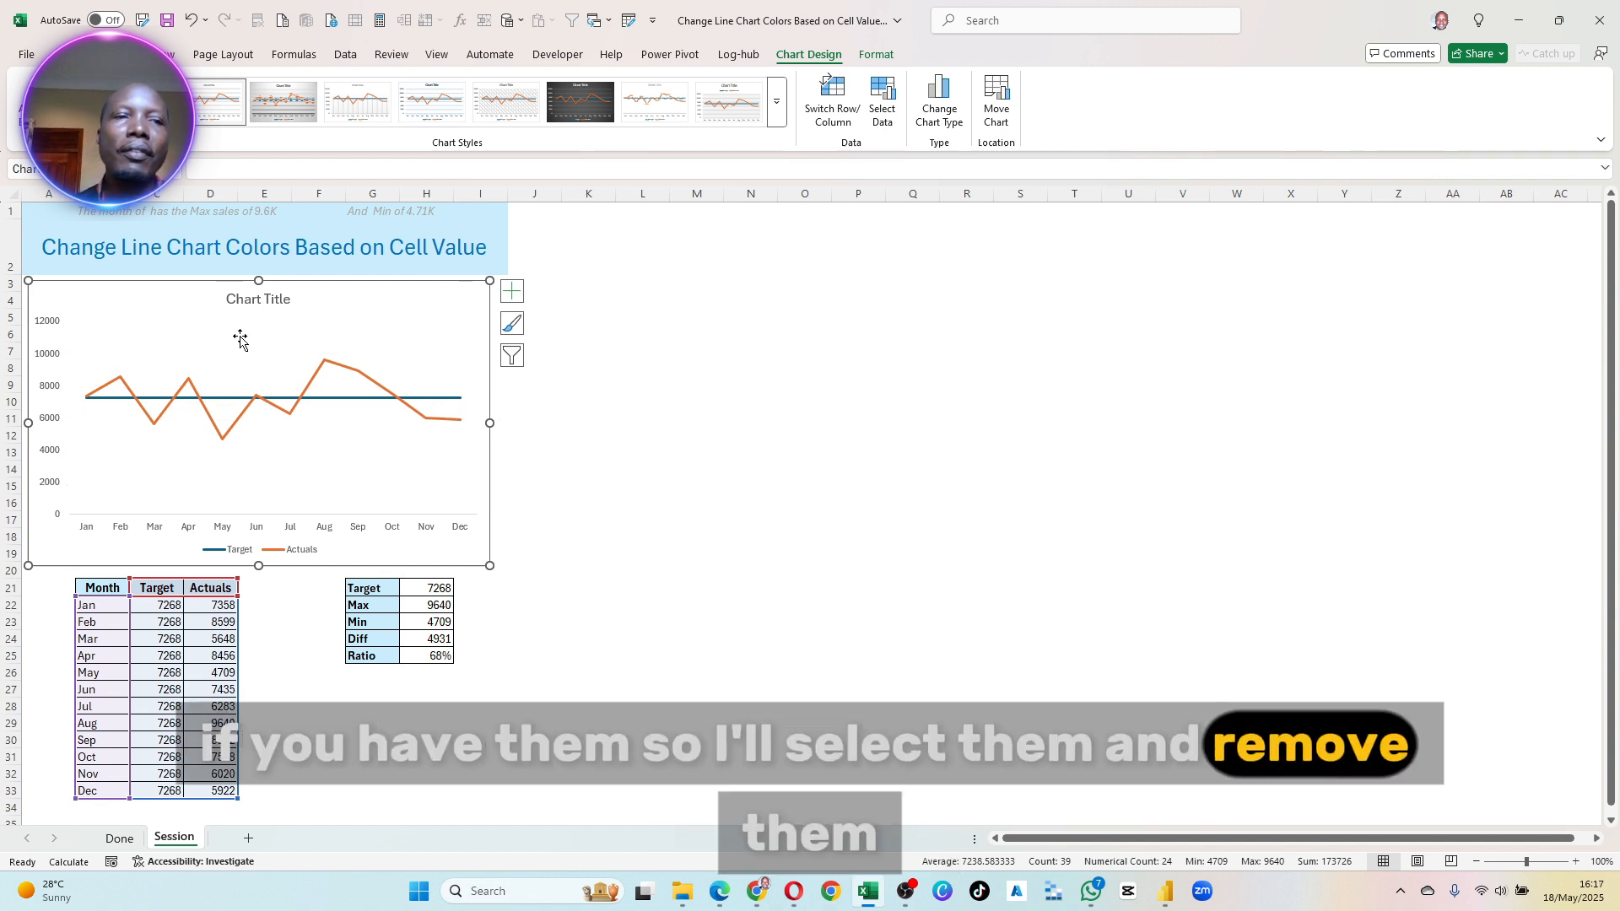
{"action": "left_click", "coordinate": [44, 364]}
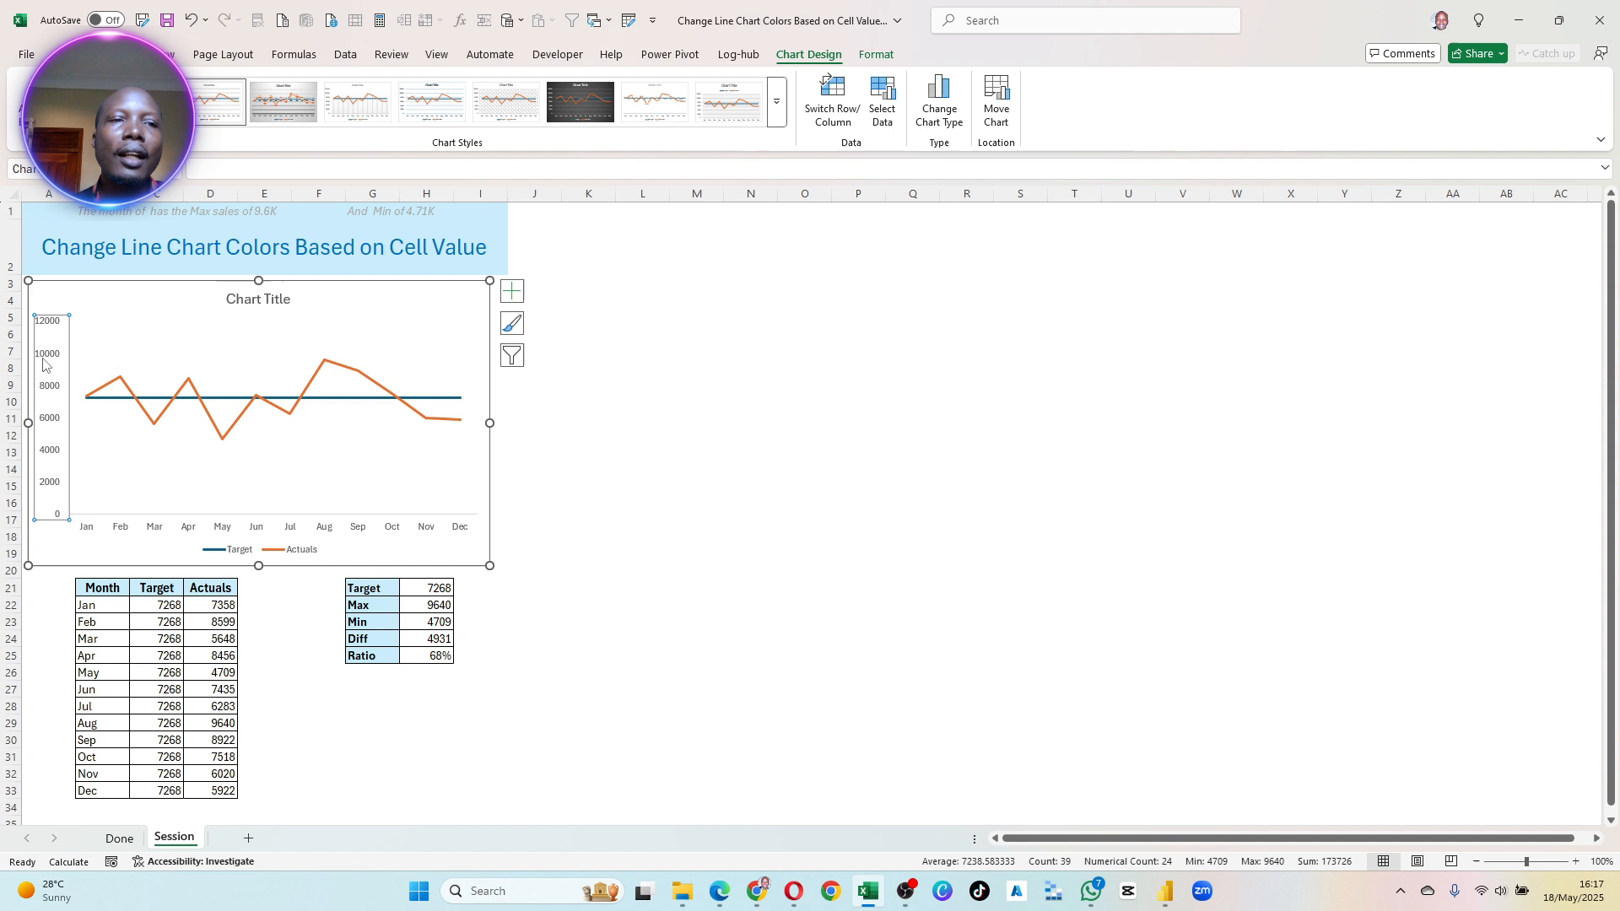
{"action": "left_click", "coordinate": [345, 399]}
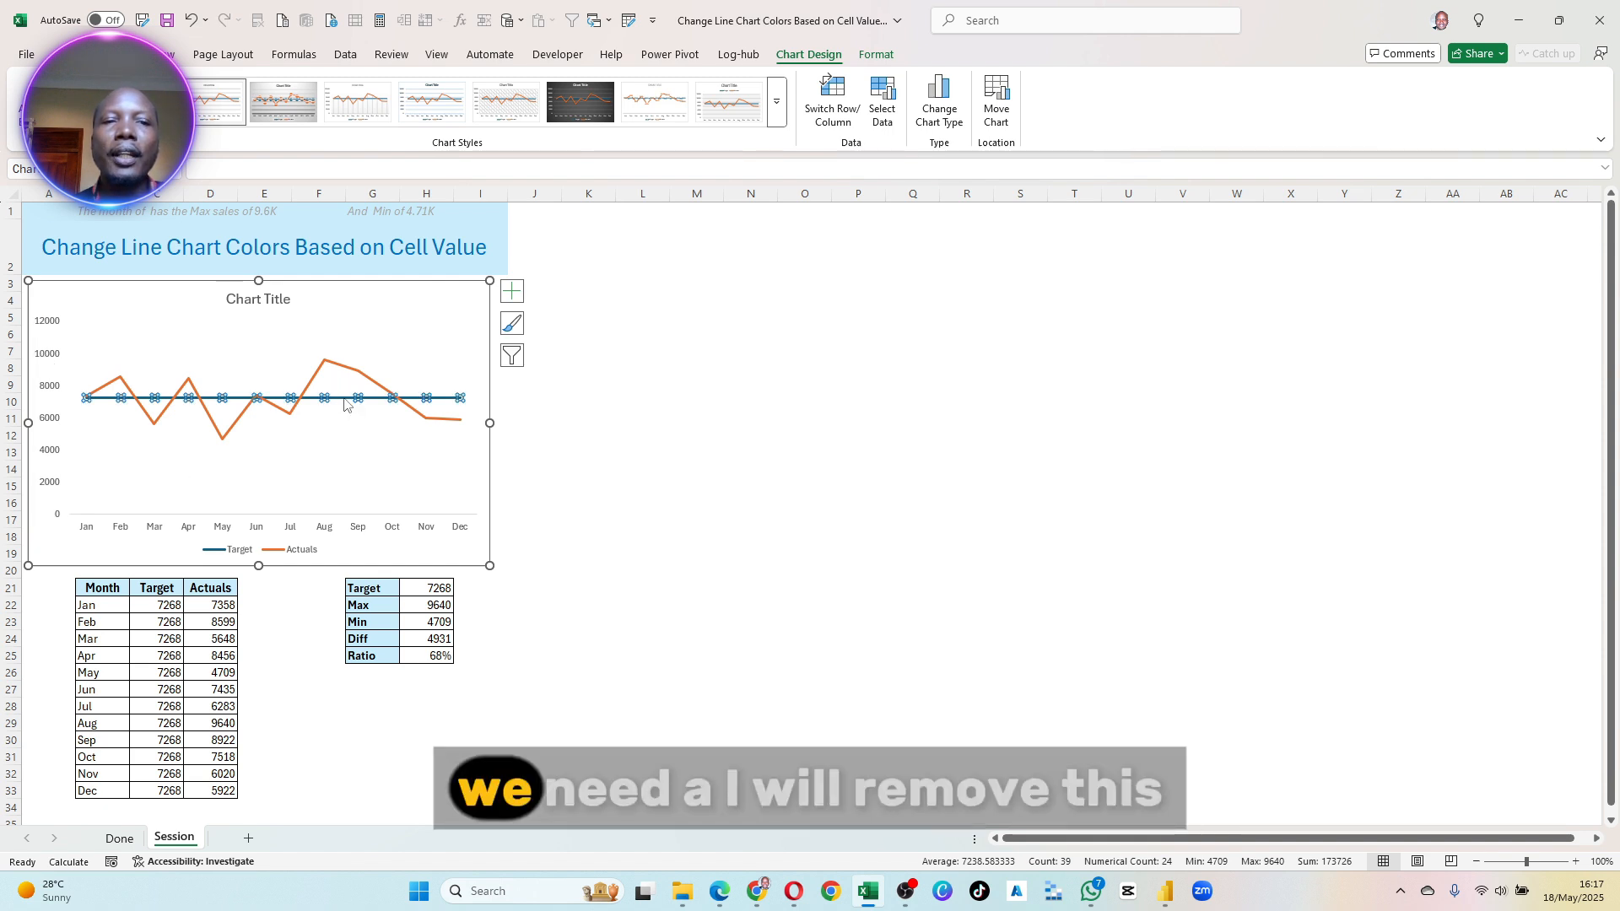
{"action": "left_click", "coordinate": [292, 557]}
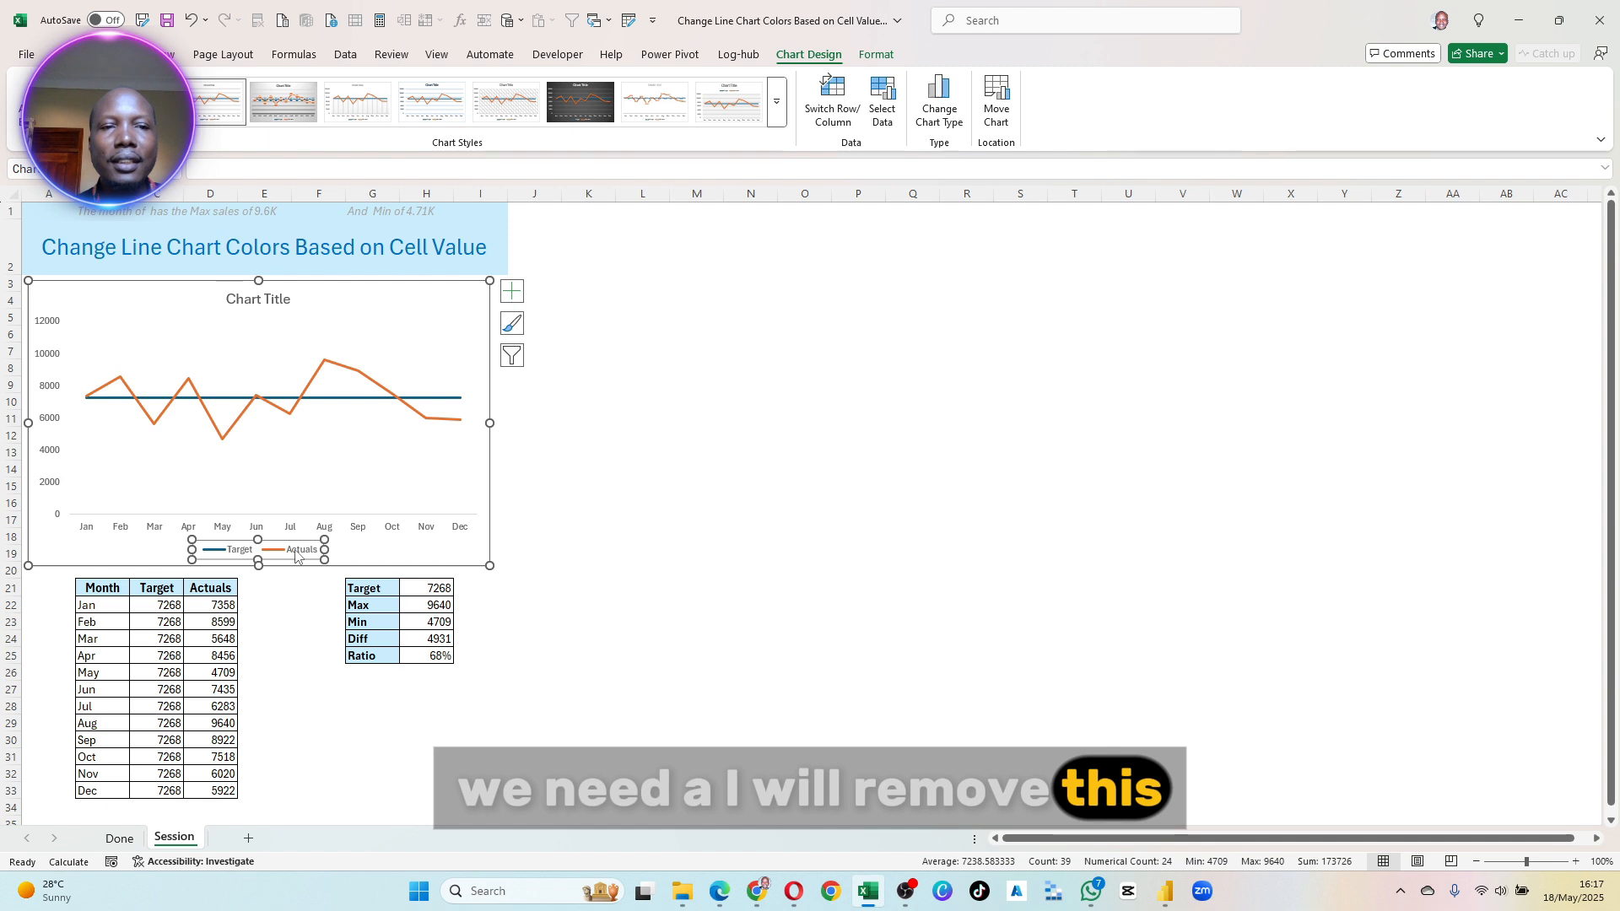
{"action": "key", "text": "Delete"}
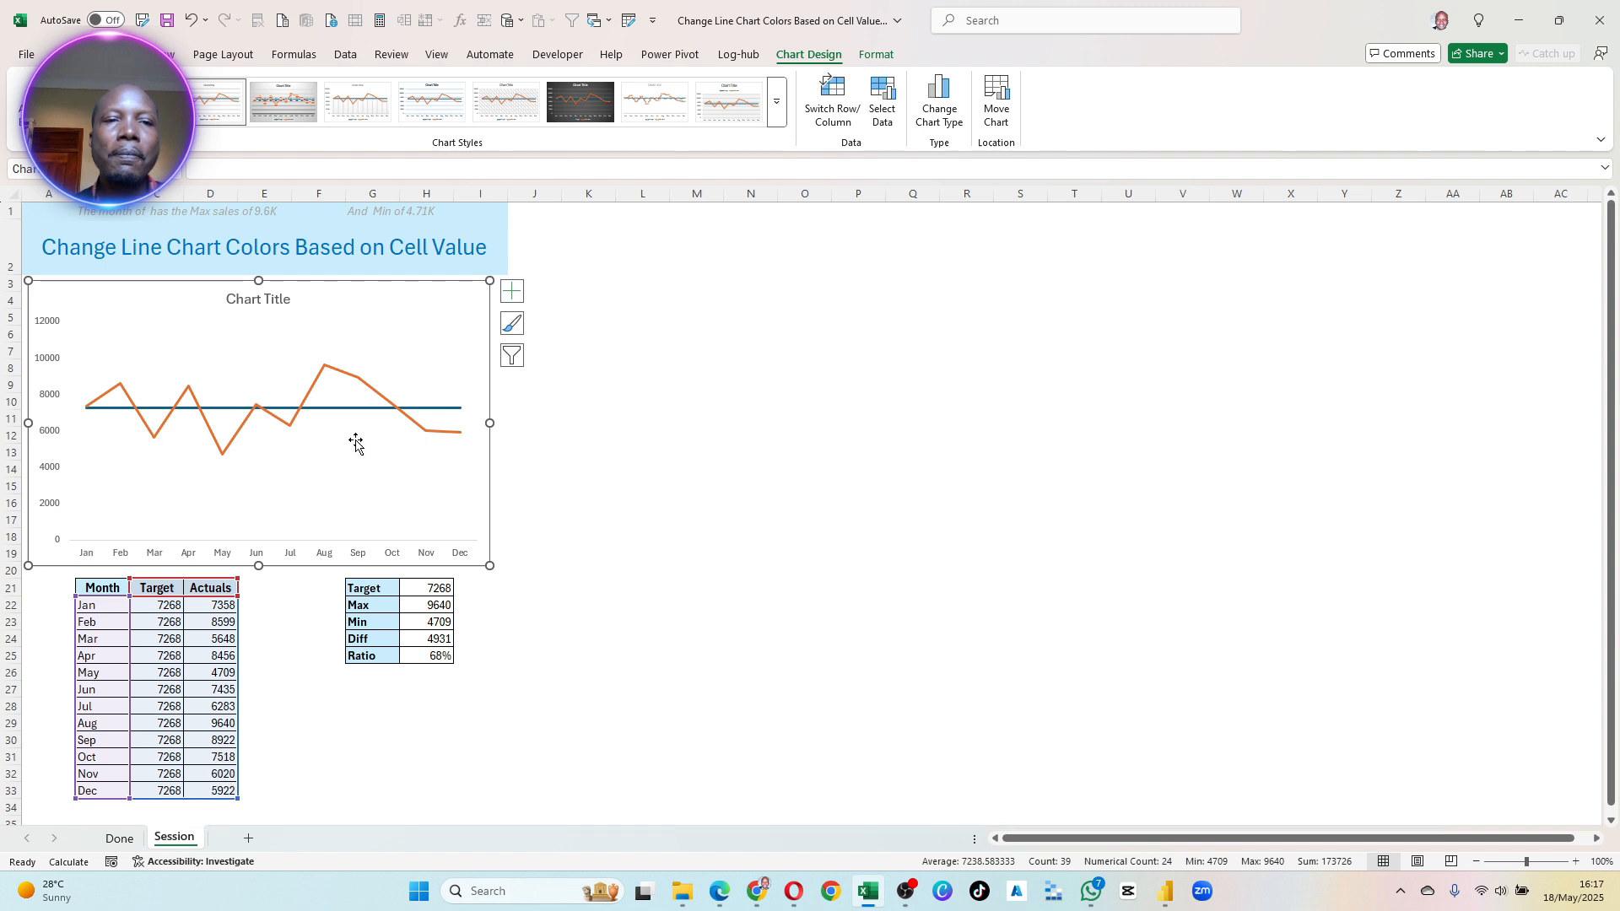
- Format the chart's Target series as a solid light grey line
{"action": "left_click", "coordinate": [335, 409]}
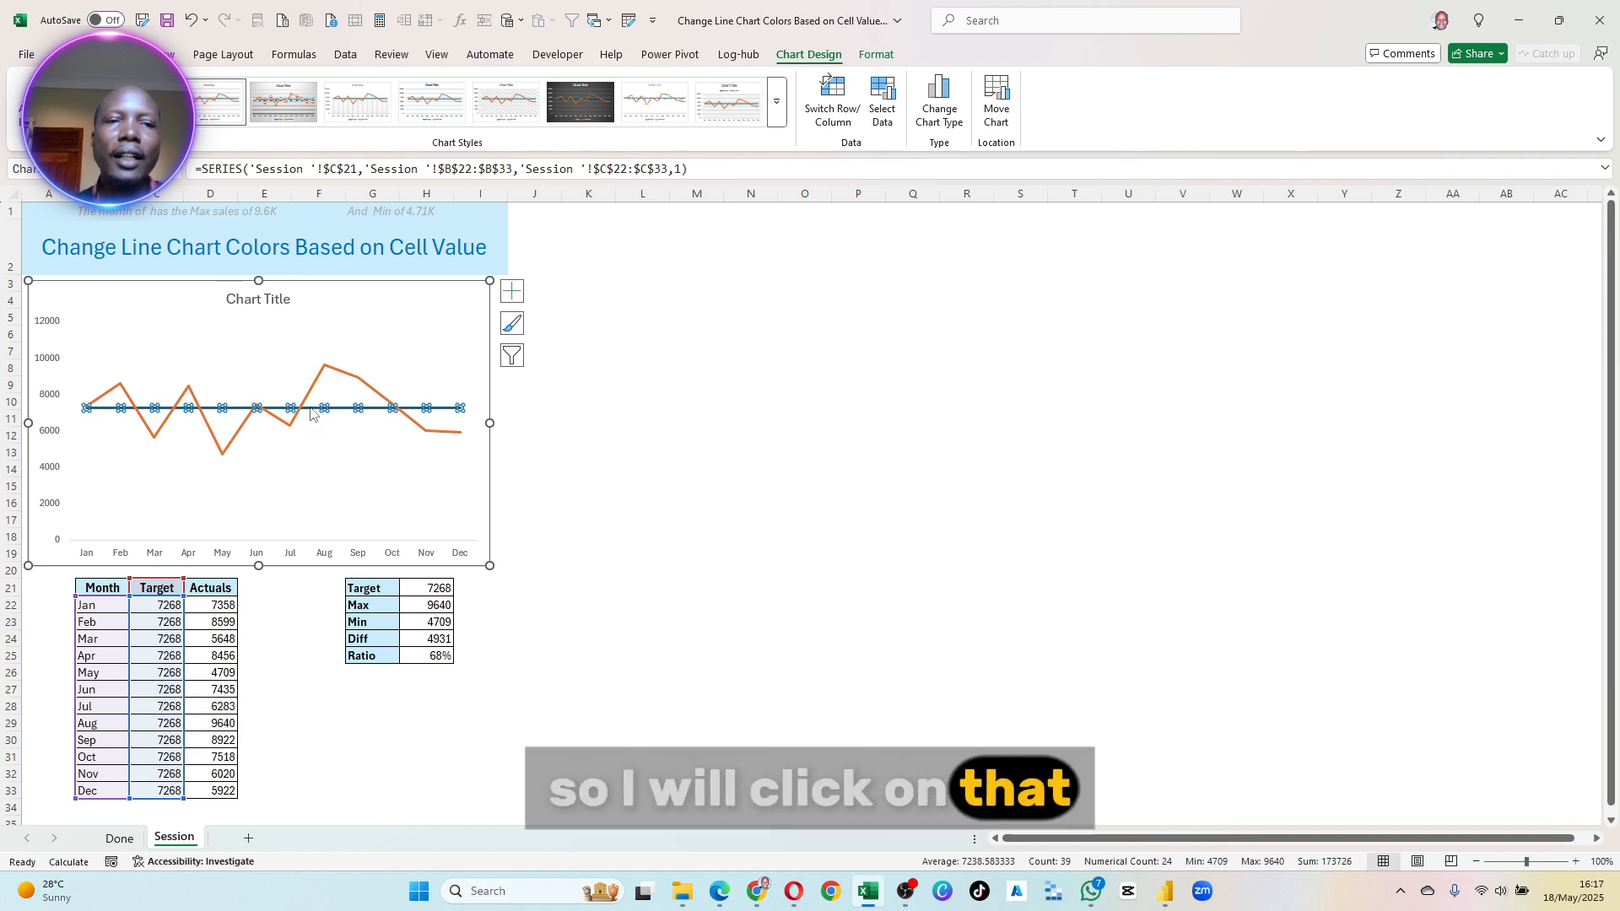
{"action": "right_click", "coordinate": [311, 412]}
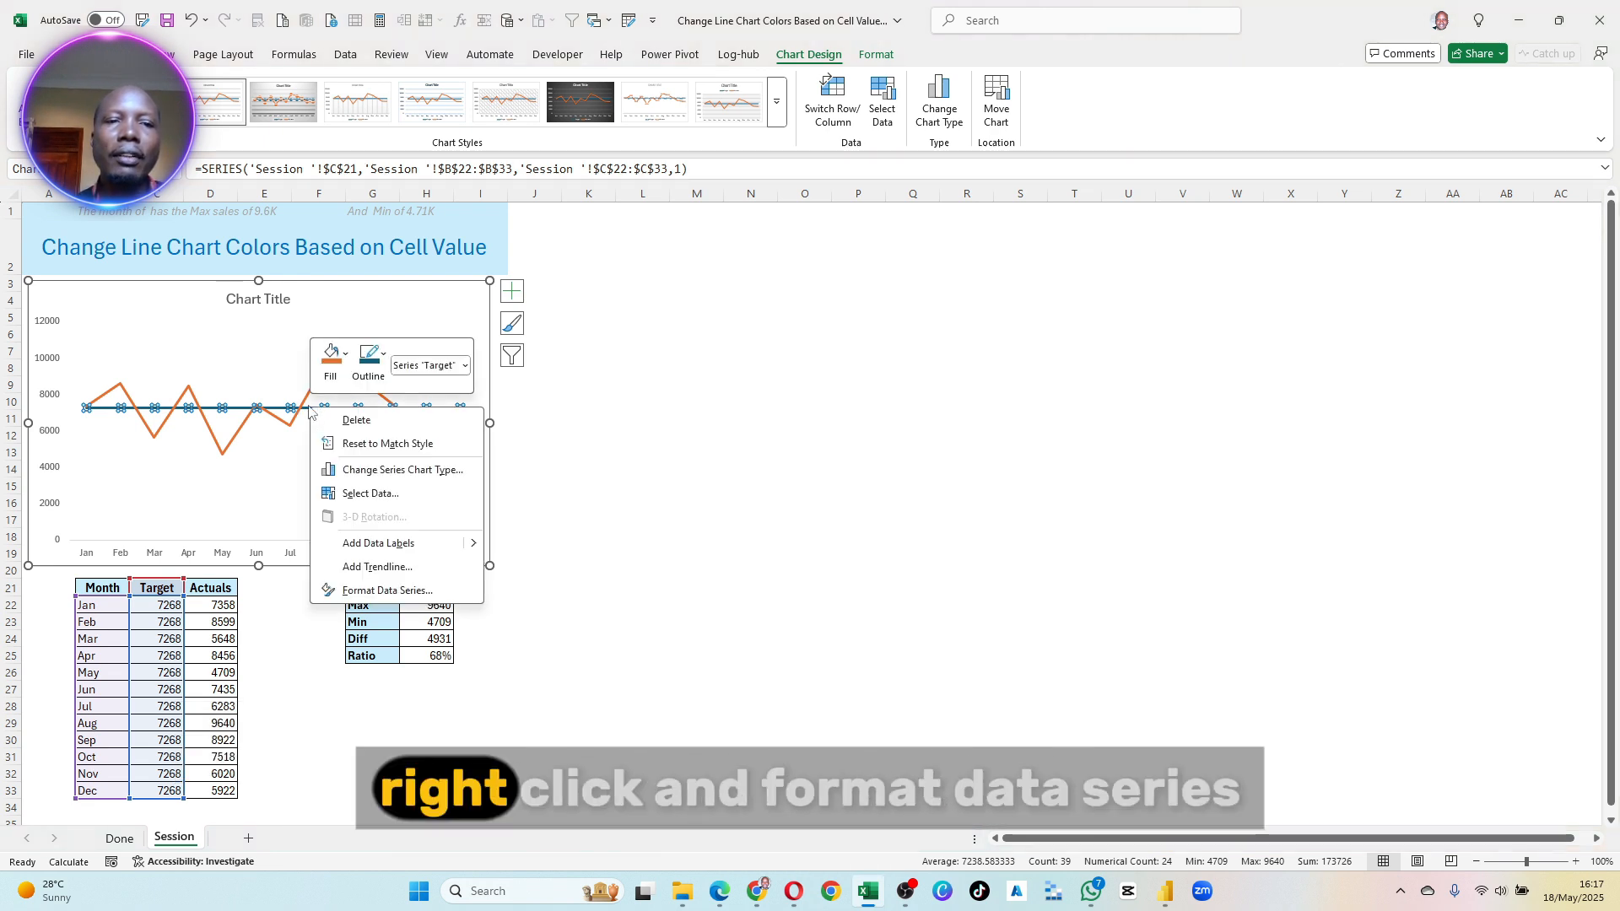
{"action": "left_click", "coordinate": [392, 591]}
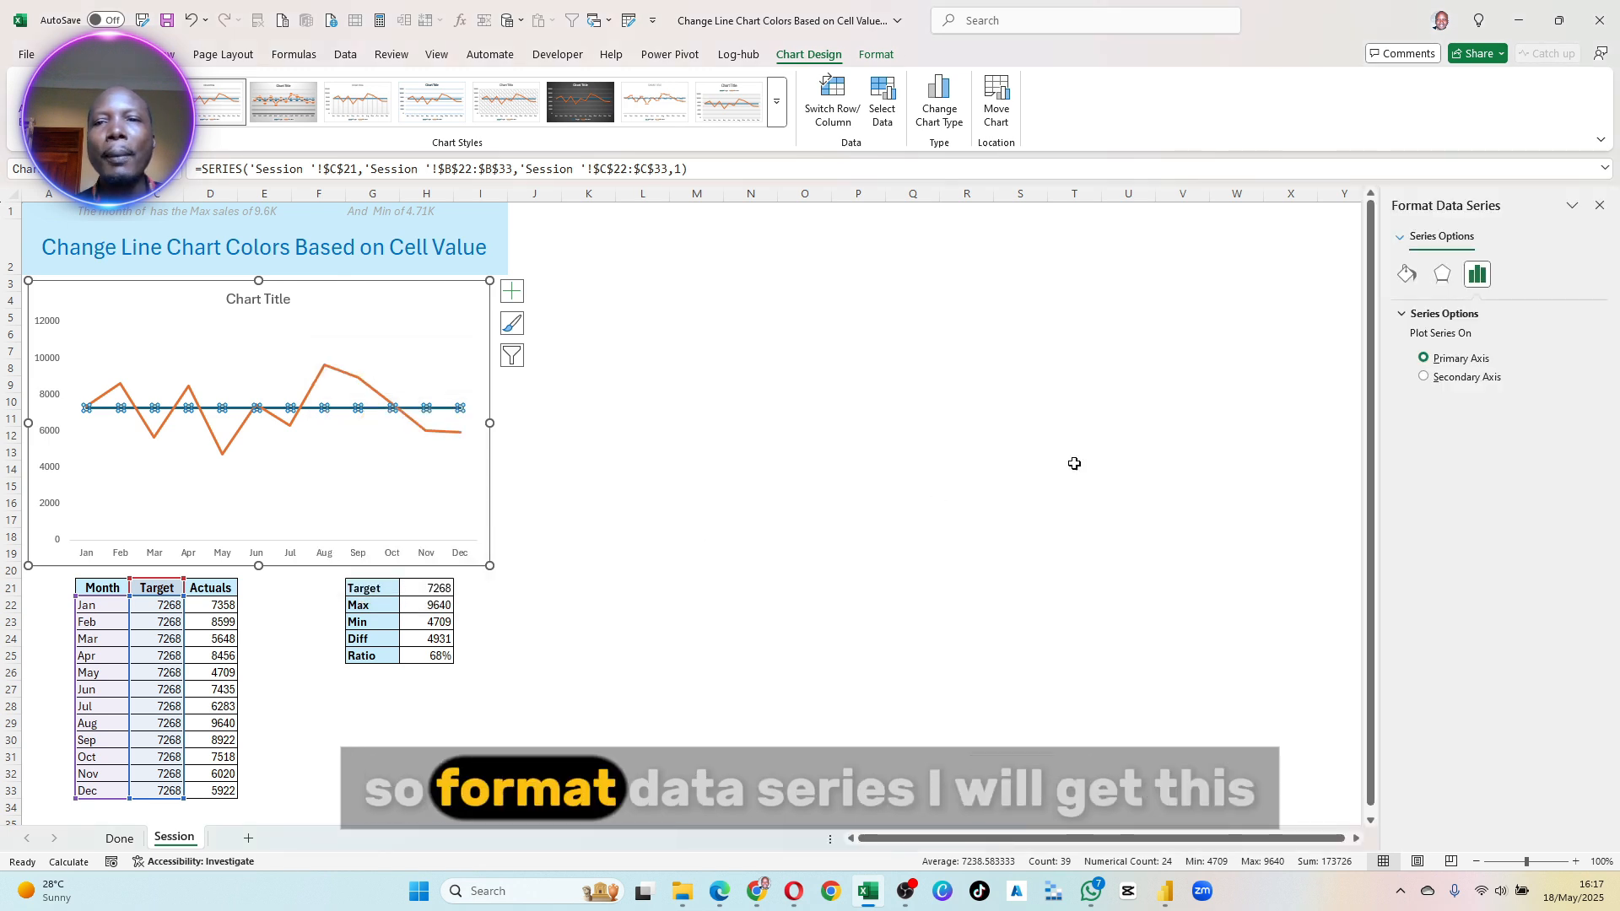
{"action": "left_click_drag", "start_coordinate": [1531, 198], "coordinate": [344, 246]}
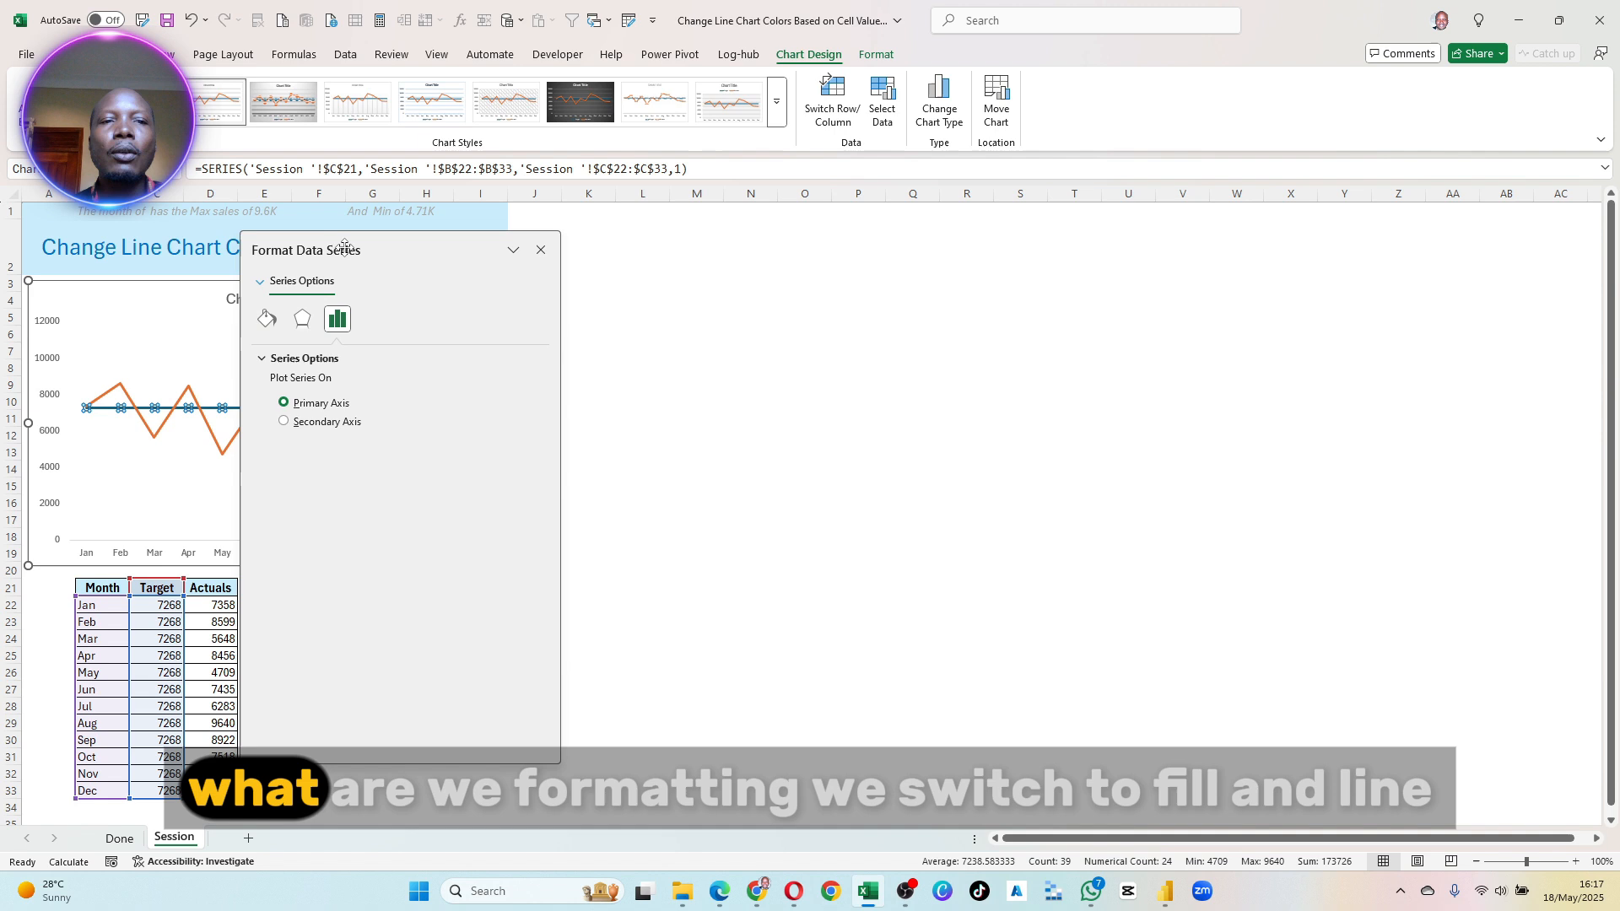
{"action": "left_click", "coordinate": [267, 319]}
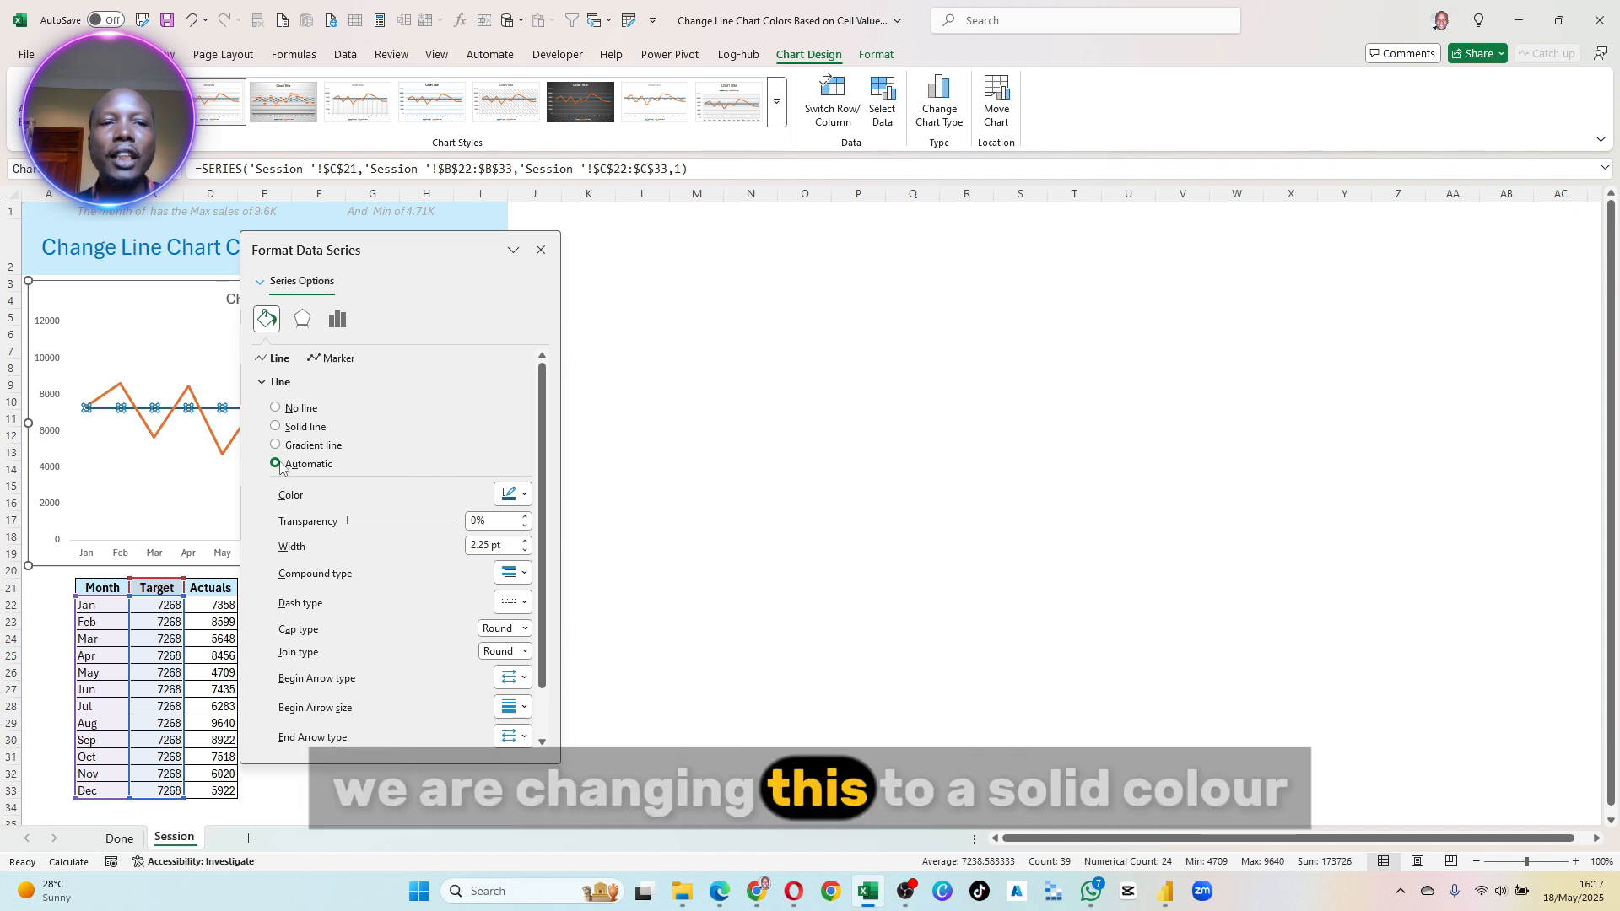
{"action": "left_click", "coordinate": [287, 428]}
{"action": "left_click", "coordinate": [514, 495]}
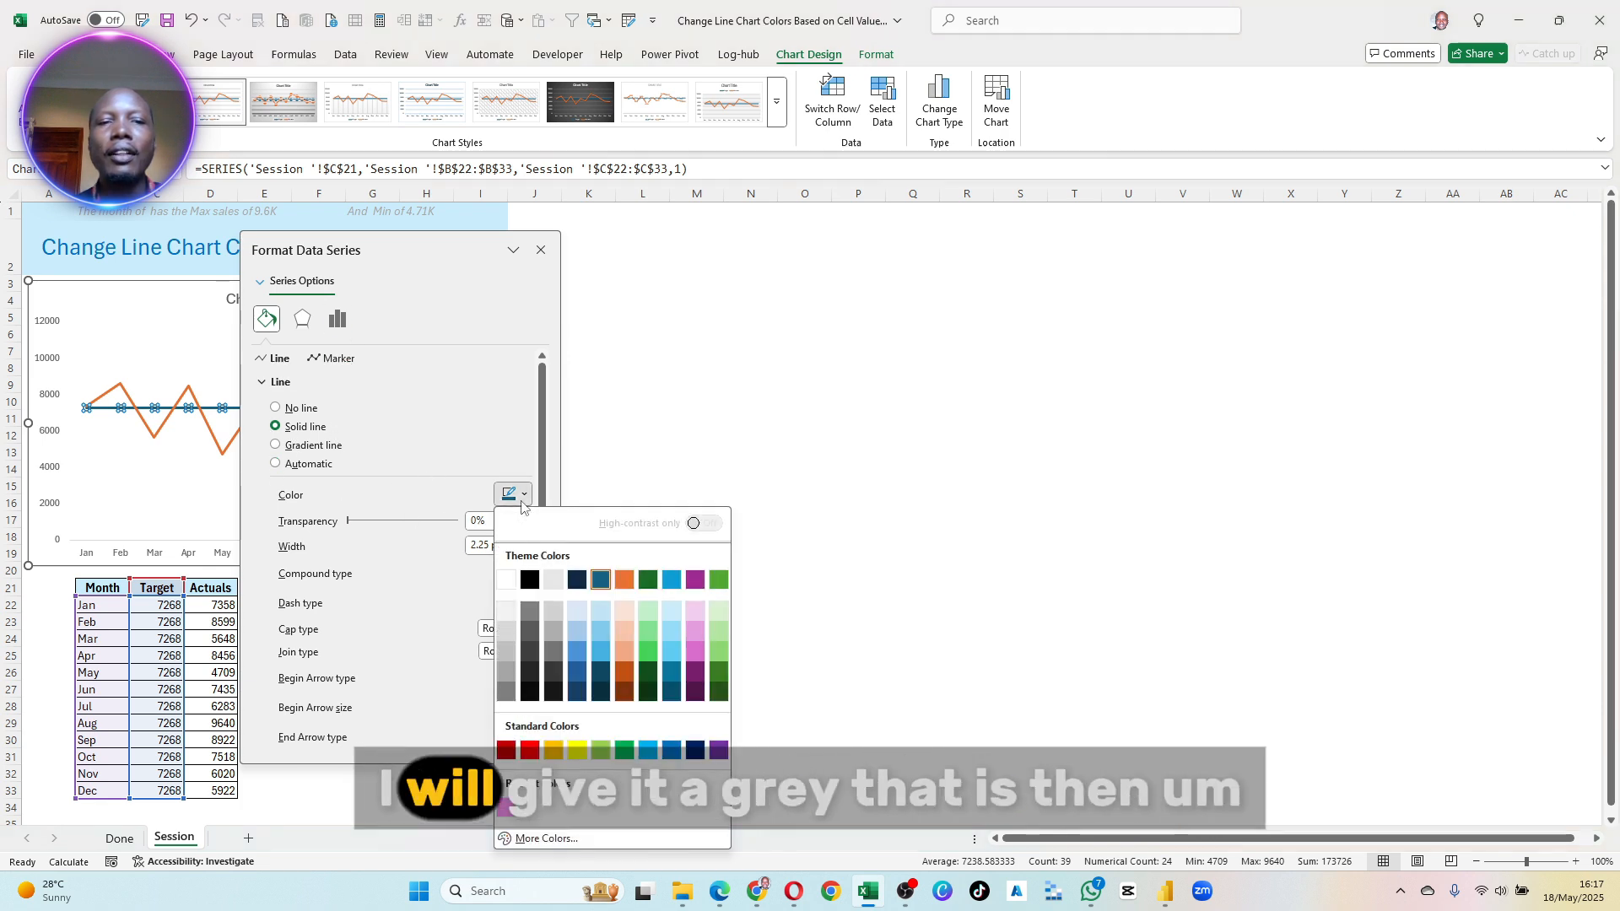
{"action": "left_click", "coordinate": [506, 653]}
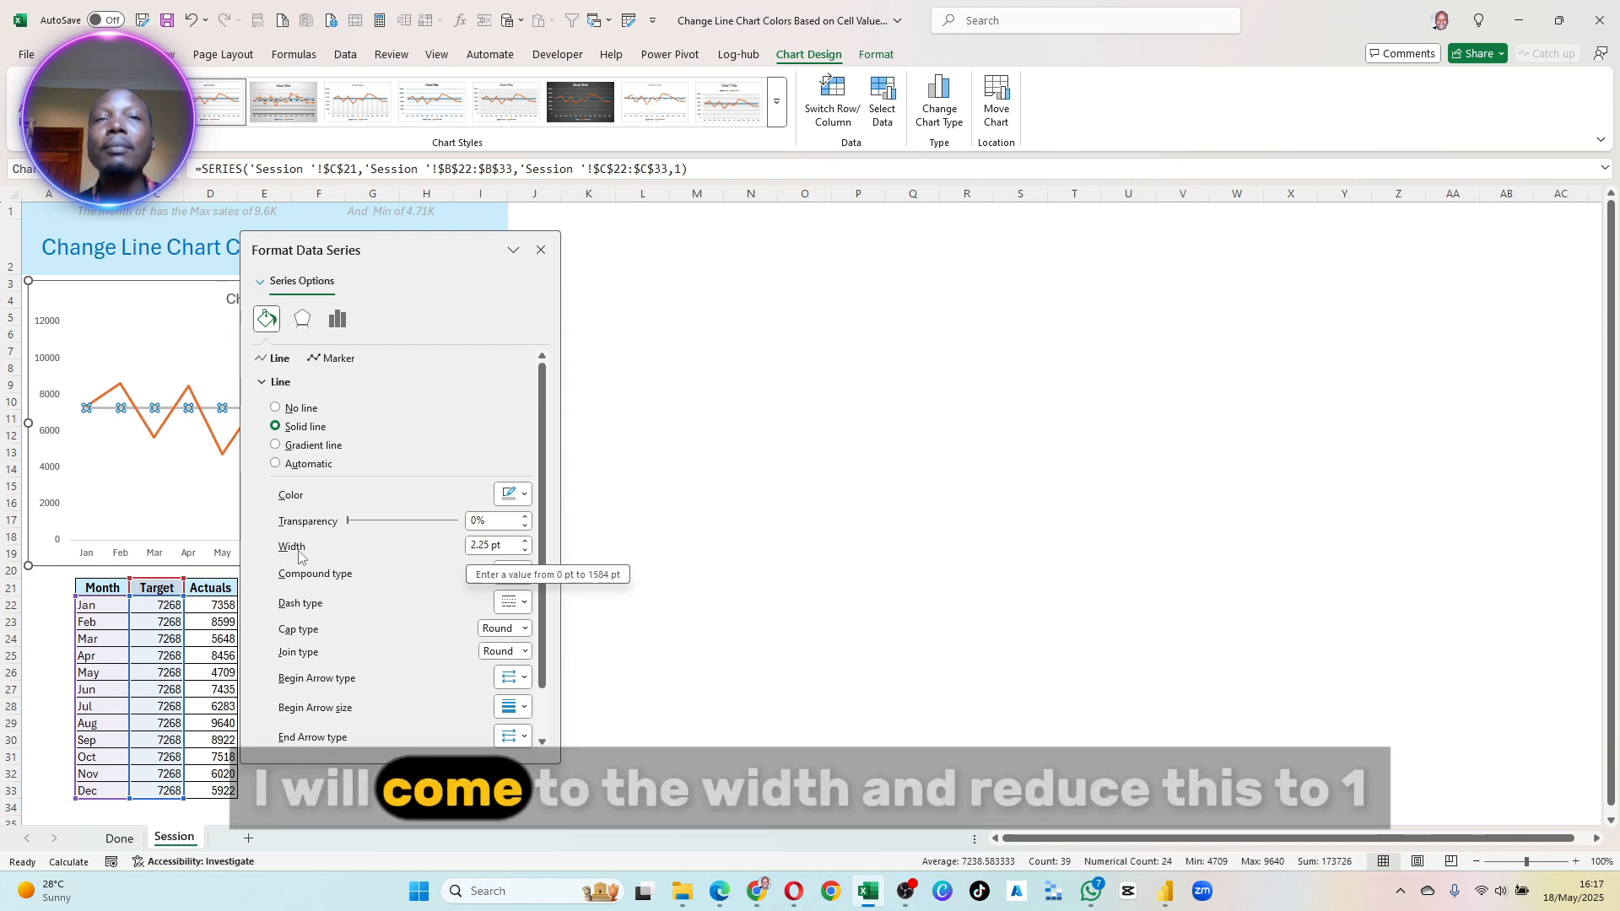
- Set the Target line's width to 1.25 pt and its dash type to Dash
{"action": "left_click", "coordinate": [479, 548]}
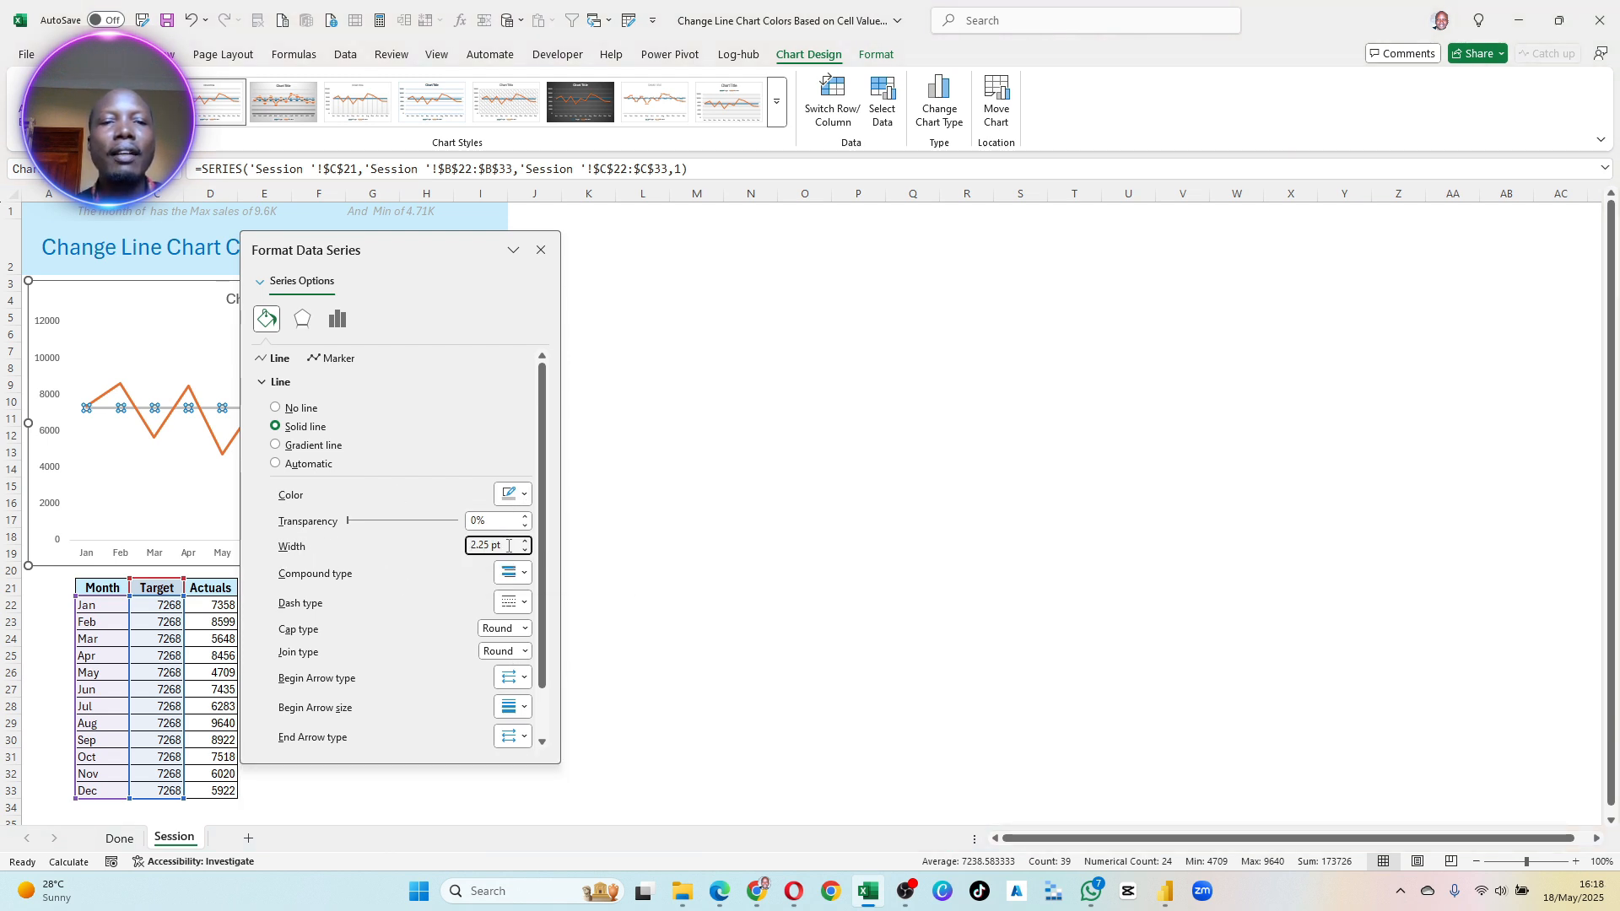
{"action": "left_click", "coordinate": [500, 546]}
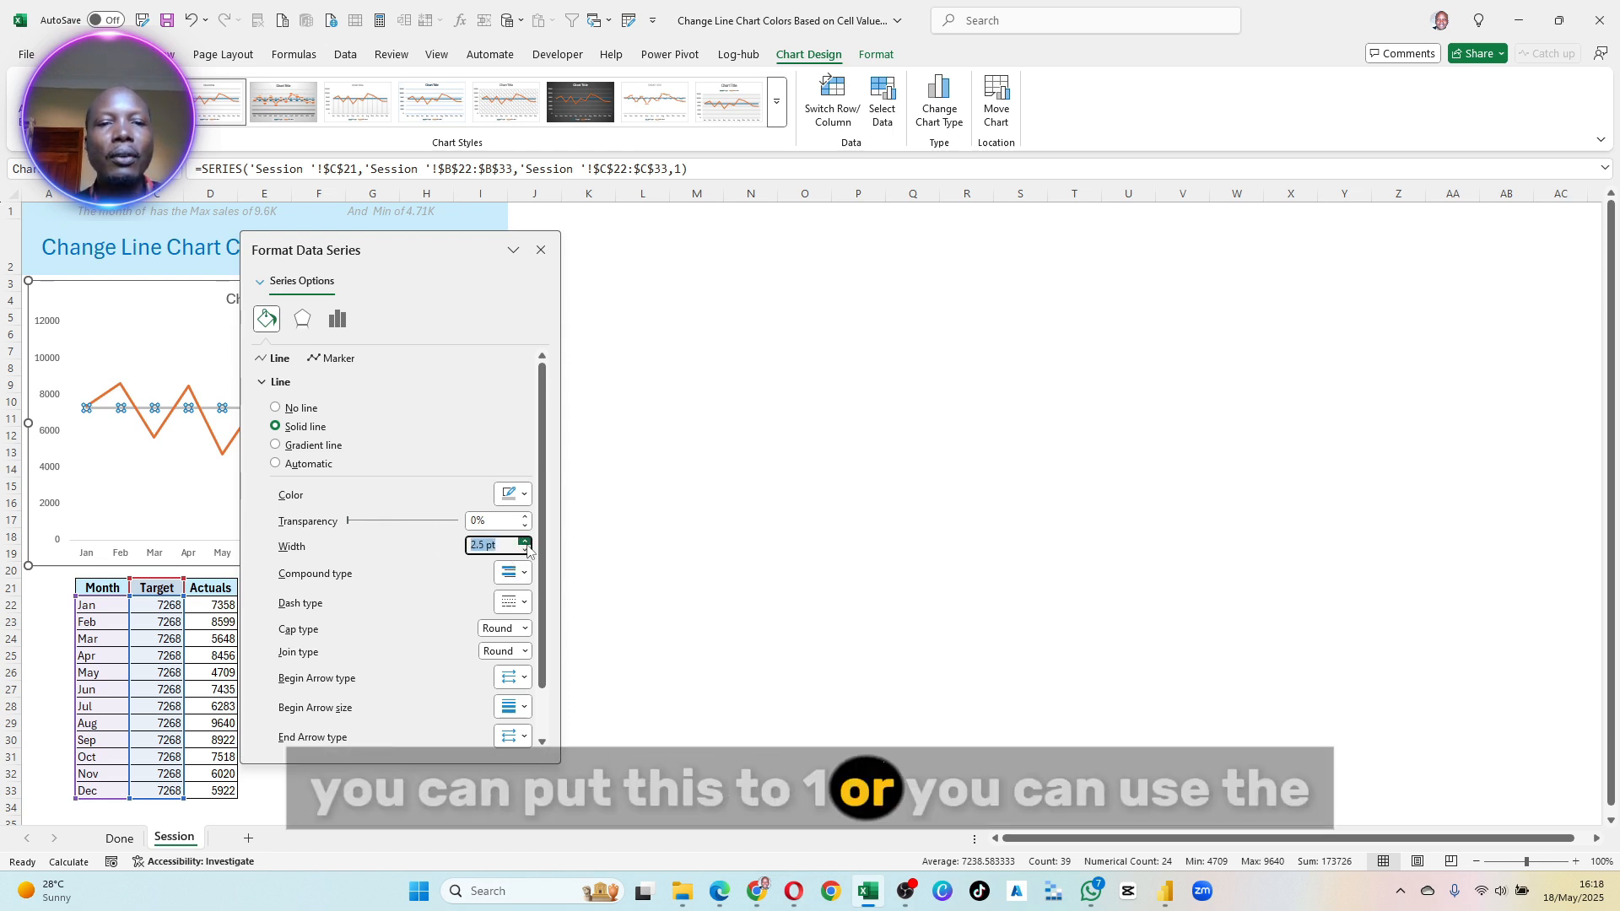
{"action": "type", "text": "1"}
{"action": "key", "text": "Return"}
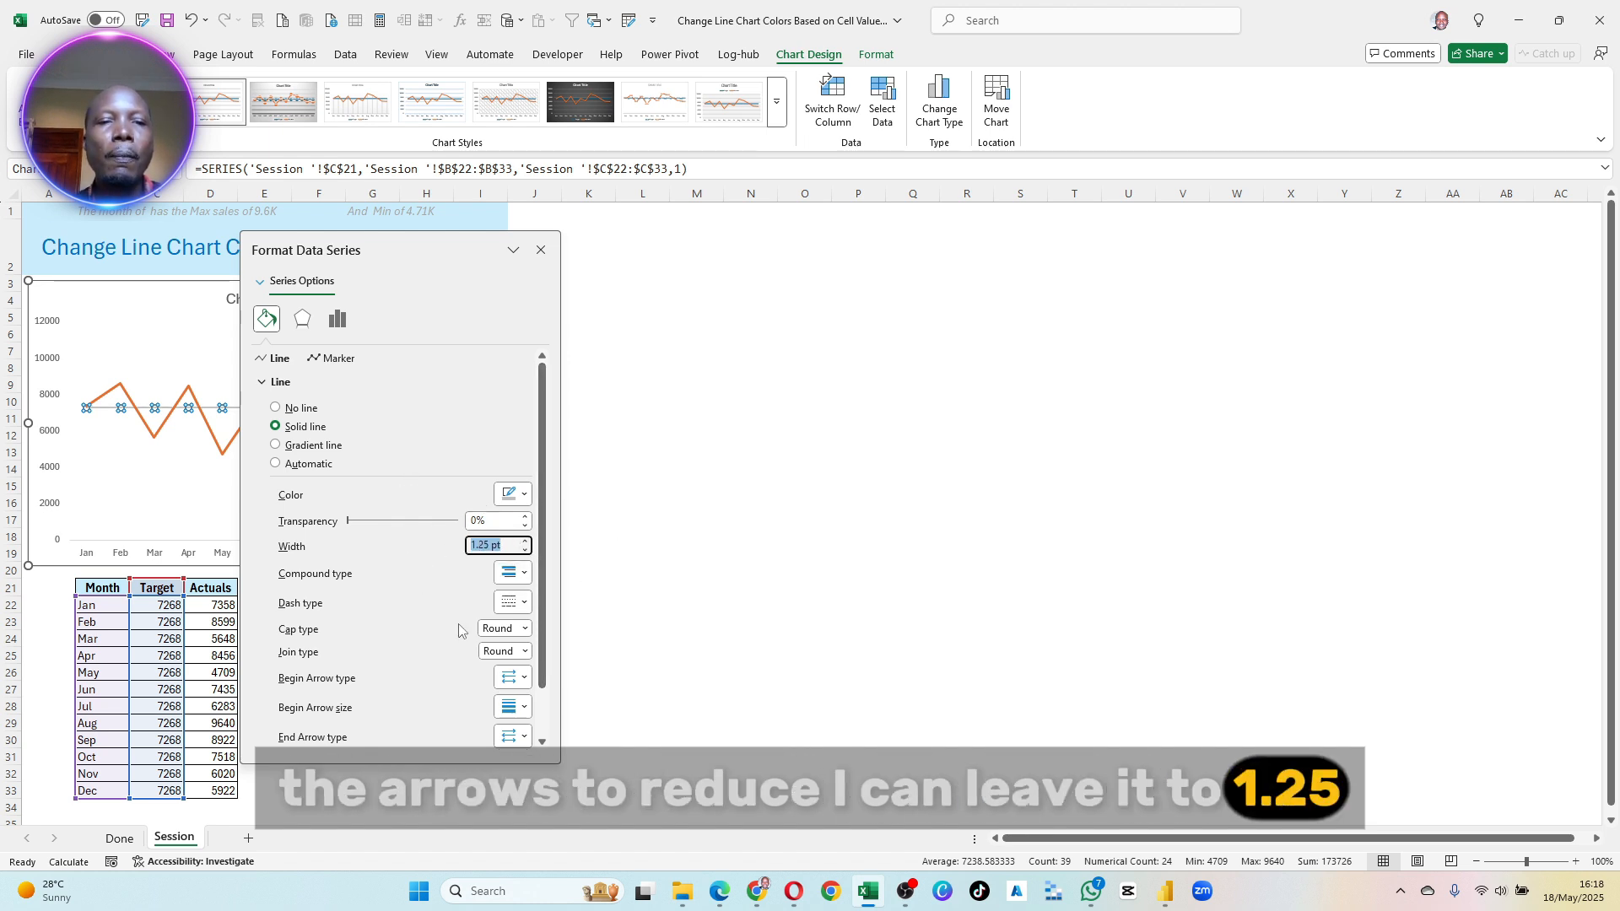
{"action": "left_click", "coordinate": [510, 602]}
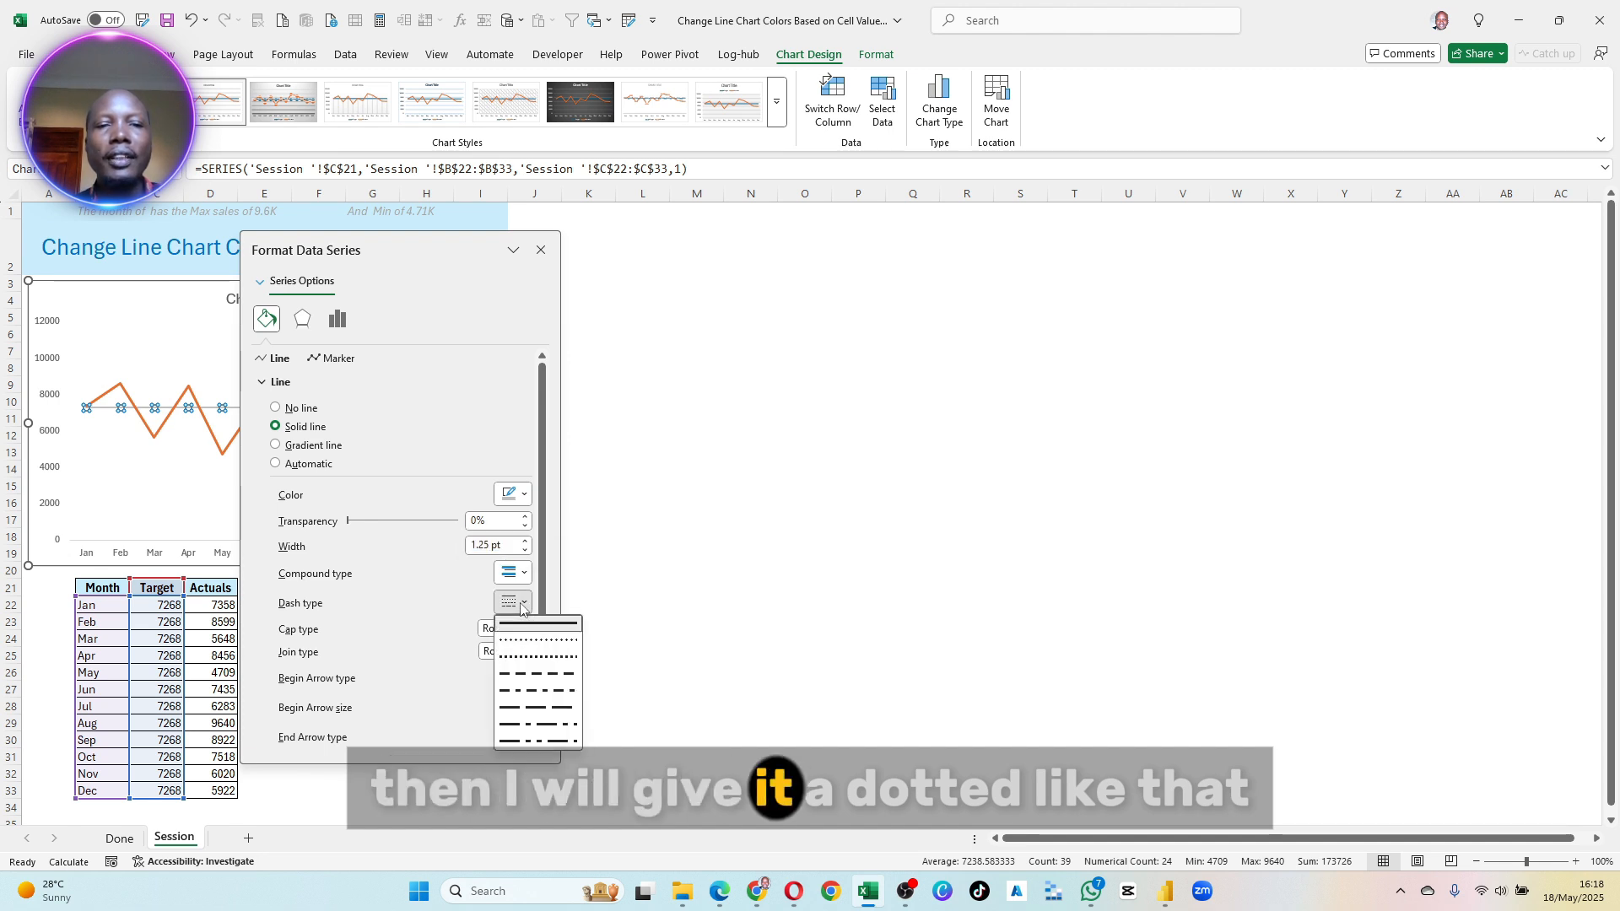
{"action": "left_click", "coordinate": [539, 675]}
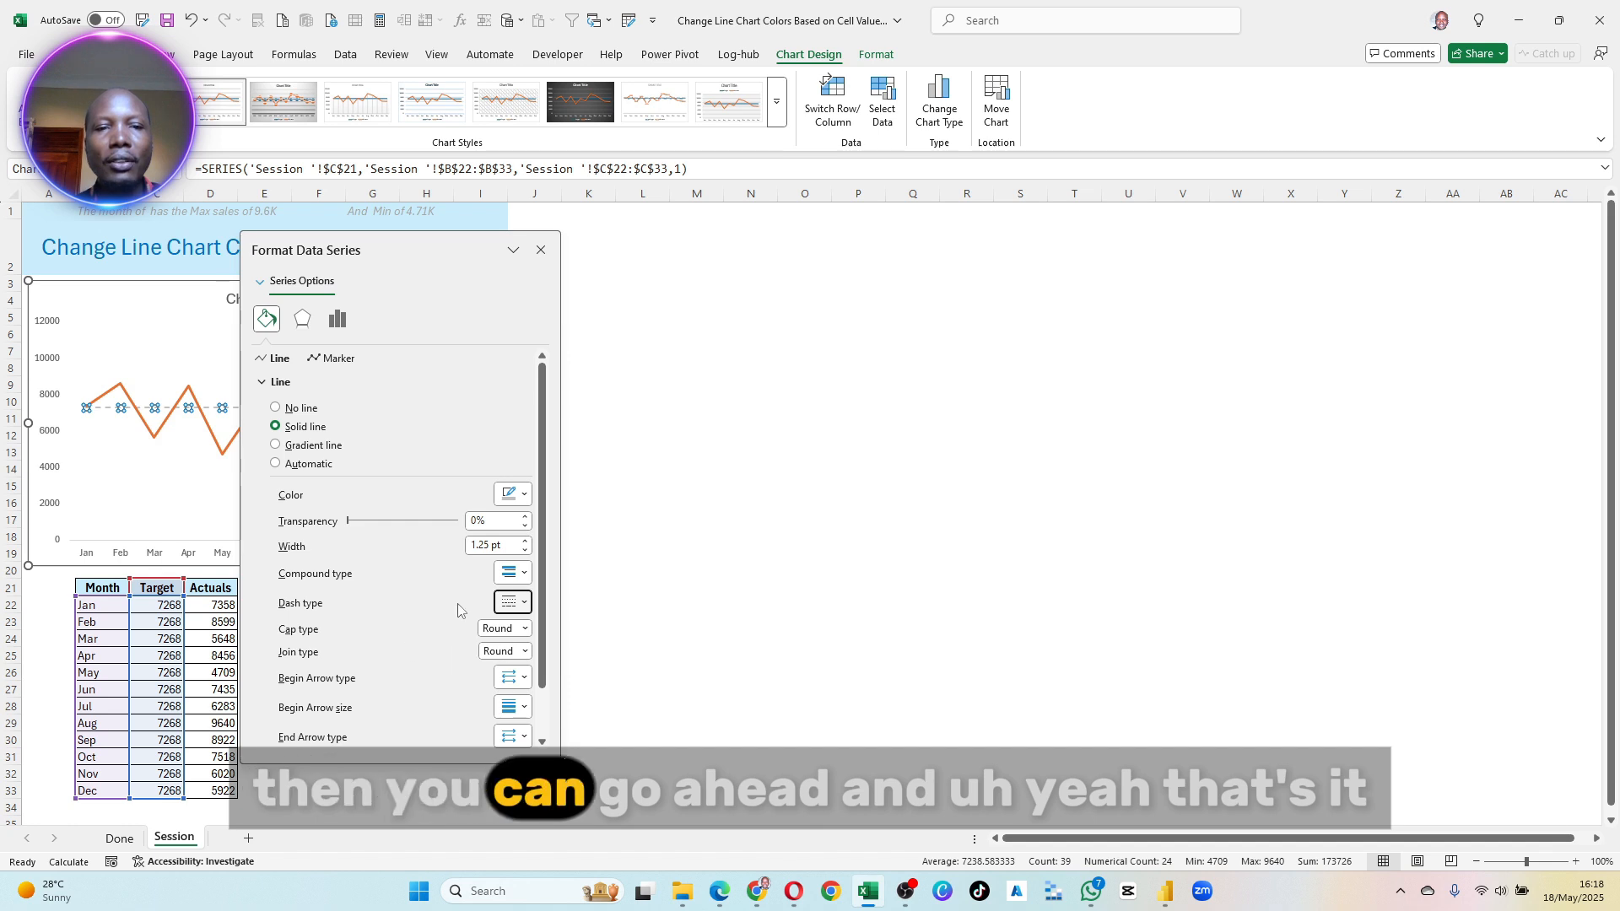
{"action": "scroll", "coordinate": [451, 620], "scroll_direction": "down", "scroll_amount": 1}
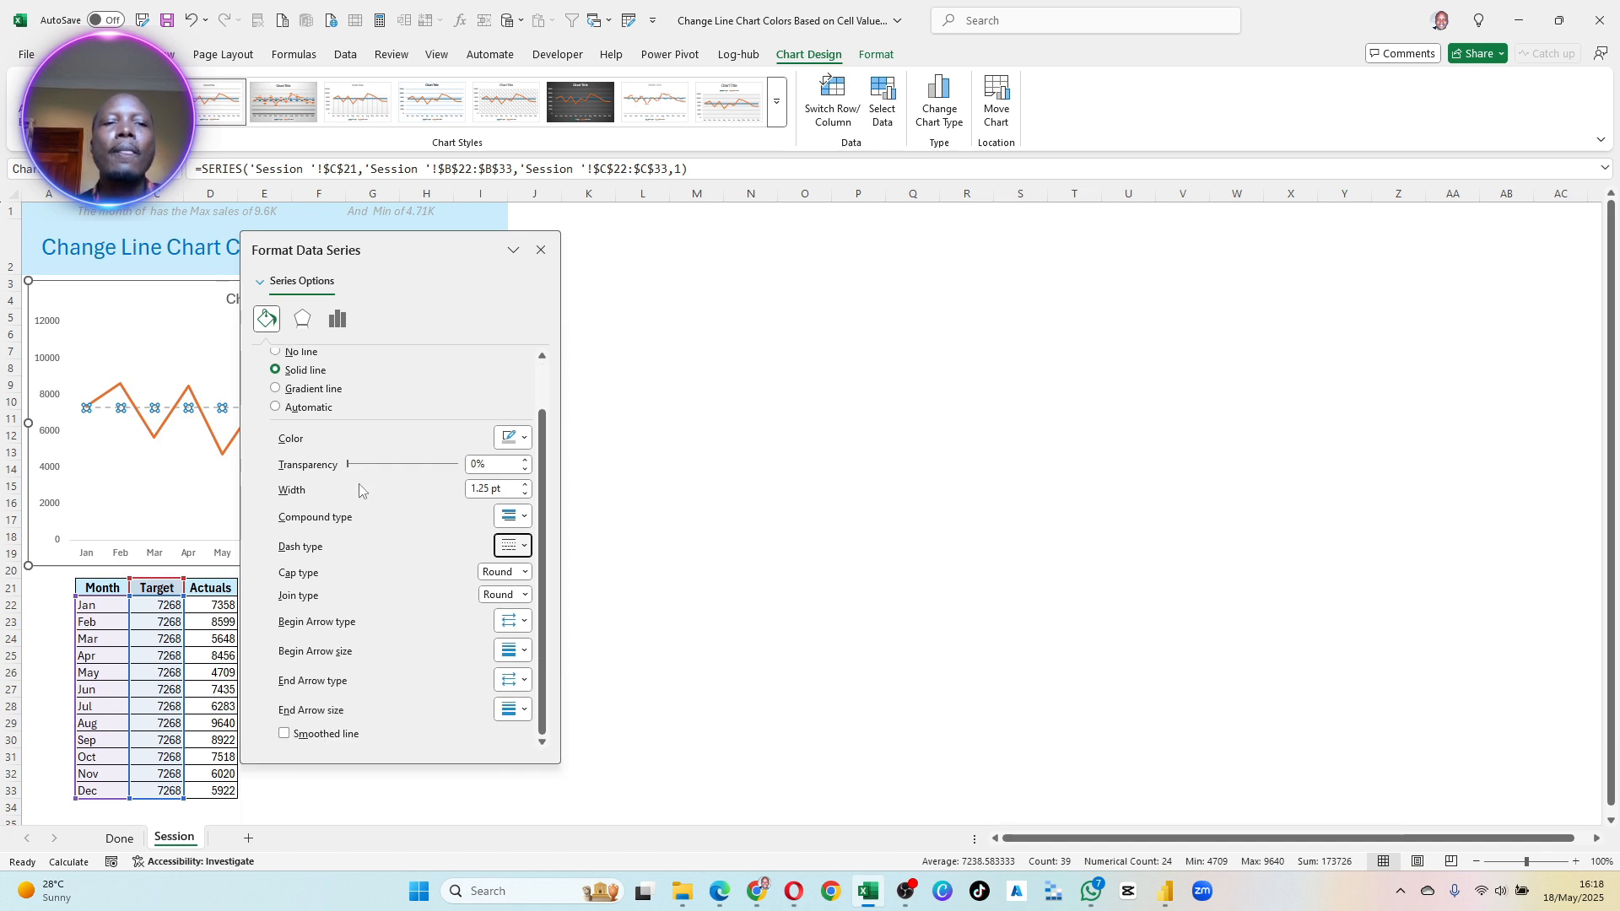
- Change the Actuals series to a gradient line and remove the two middle gradient stops, keeping only the first and last
{"action": "left_click", "coordinate": [161, 433]}
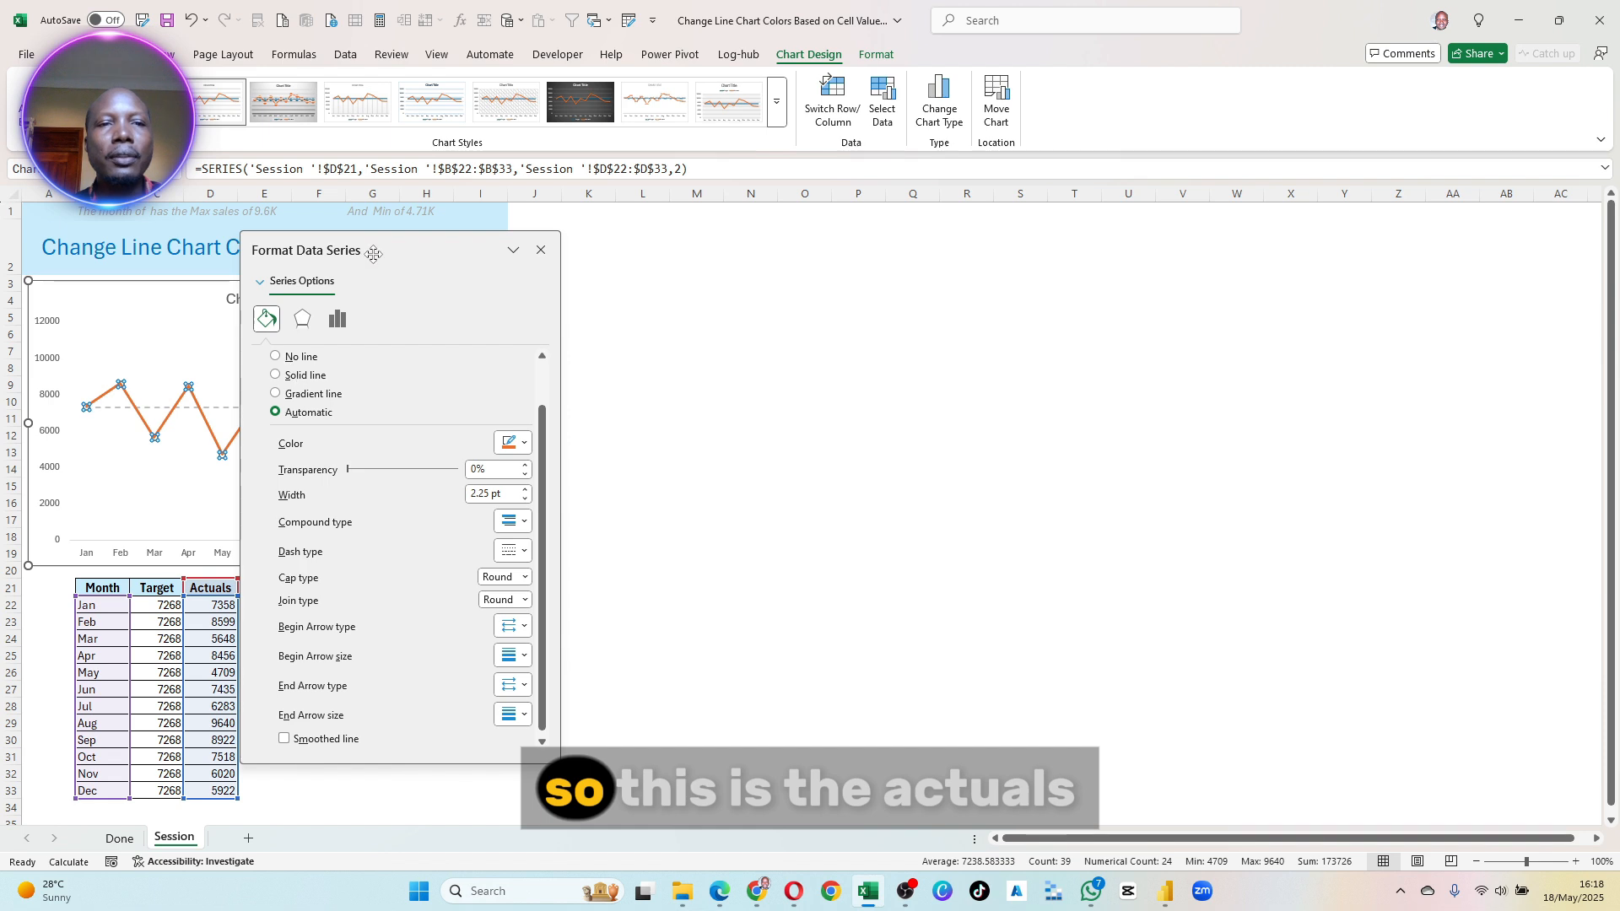
{"action": "left_click_drag", "start_coordinate": [373, 254], "coordinate": [220, 261]}
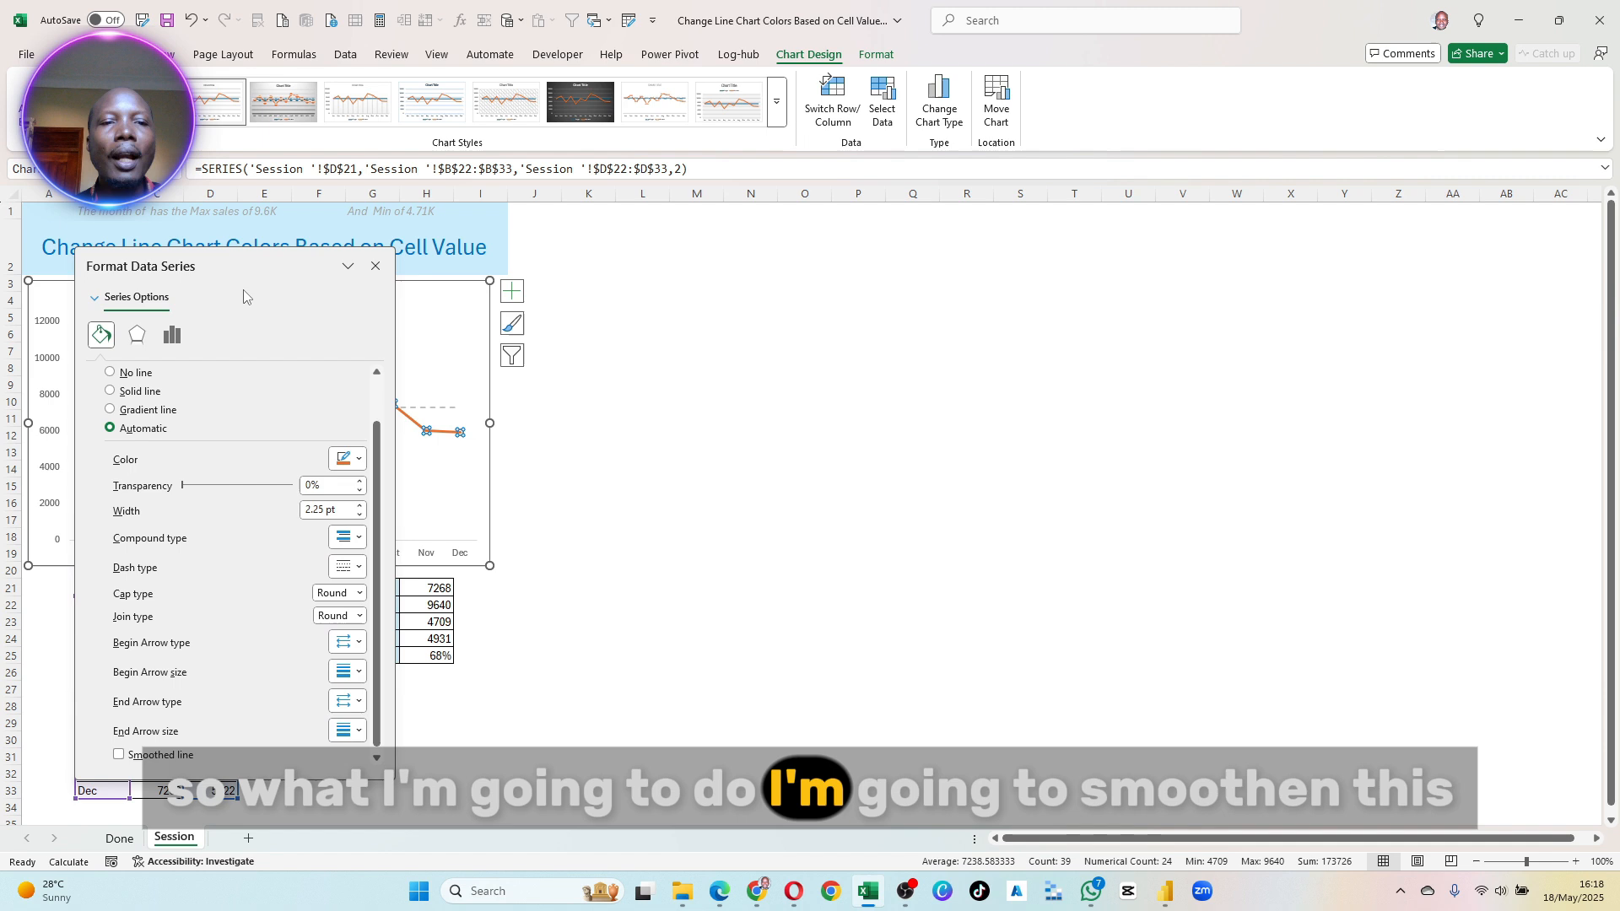
{"action": "left_click", "coordinate": [126, 391]}
{"action": "left_click_drag", "start_coordinate": [239, 259], "coordinate": [428, 291]}
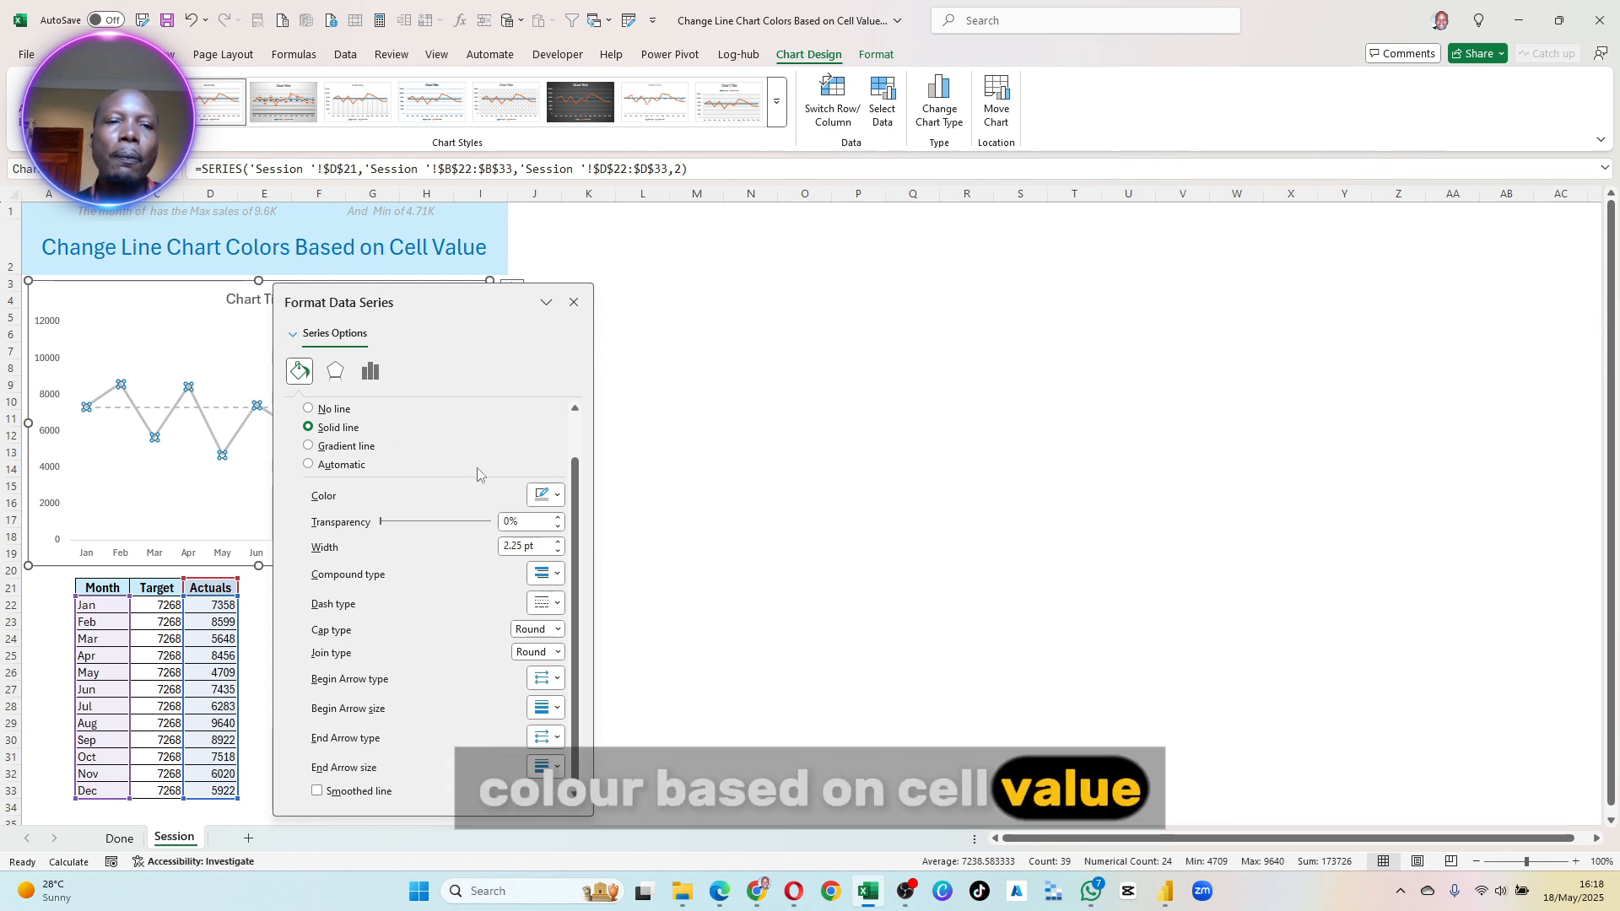
{"action": "left_click", "coordinate": [339, 449]}
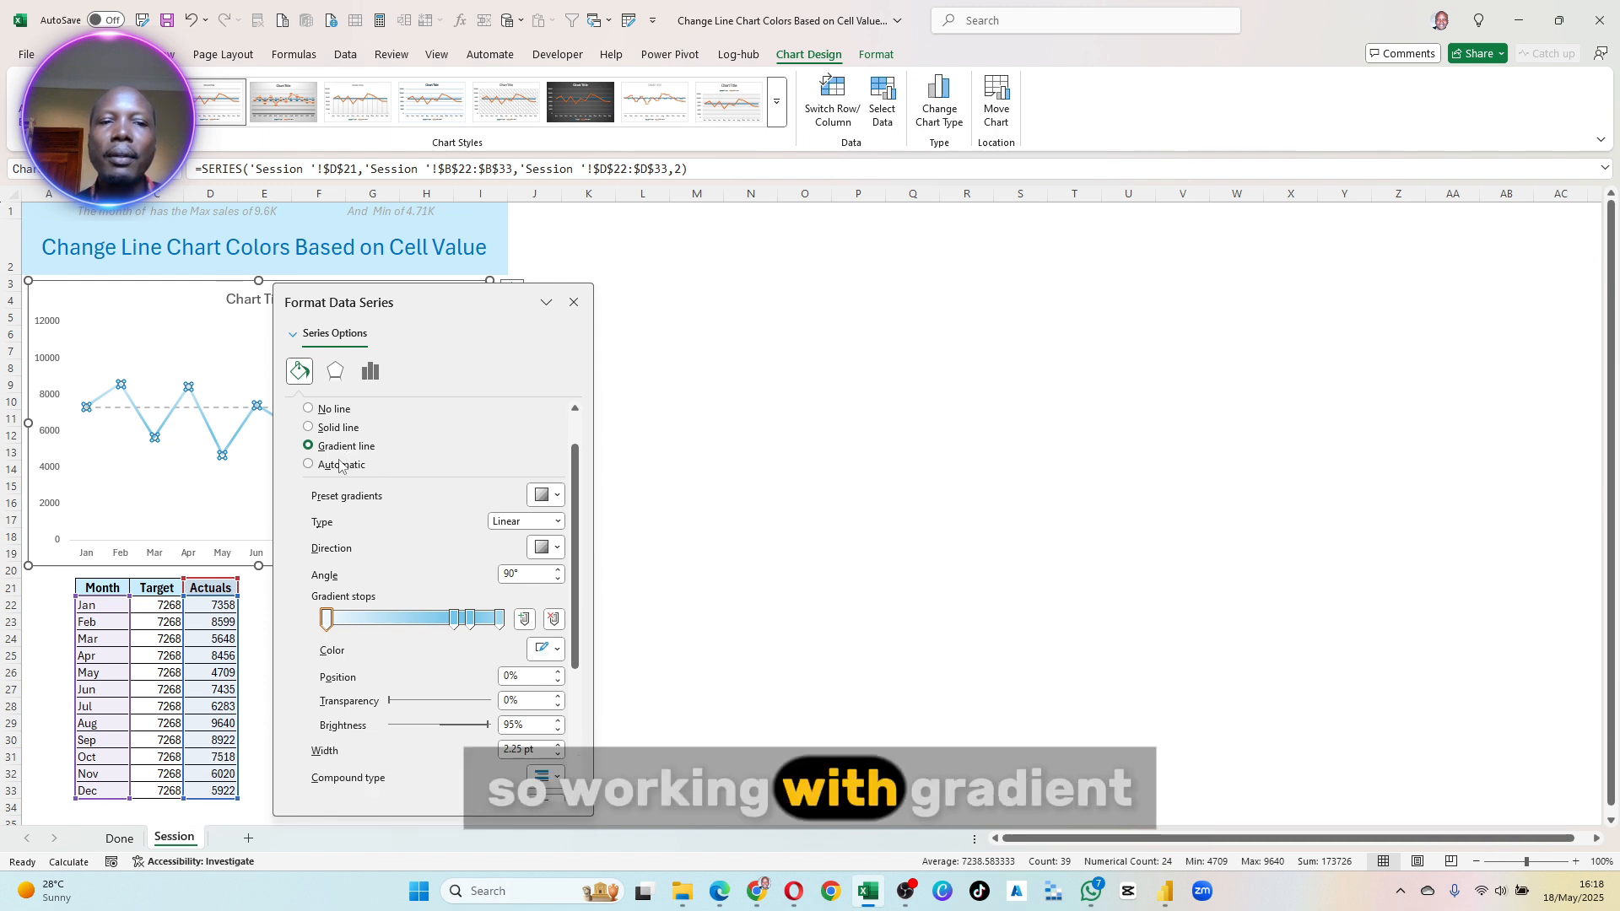
{"action": "left_click", "coordinate": [470, 620]}
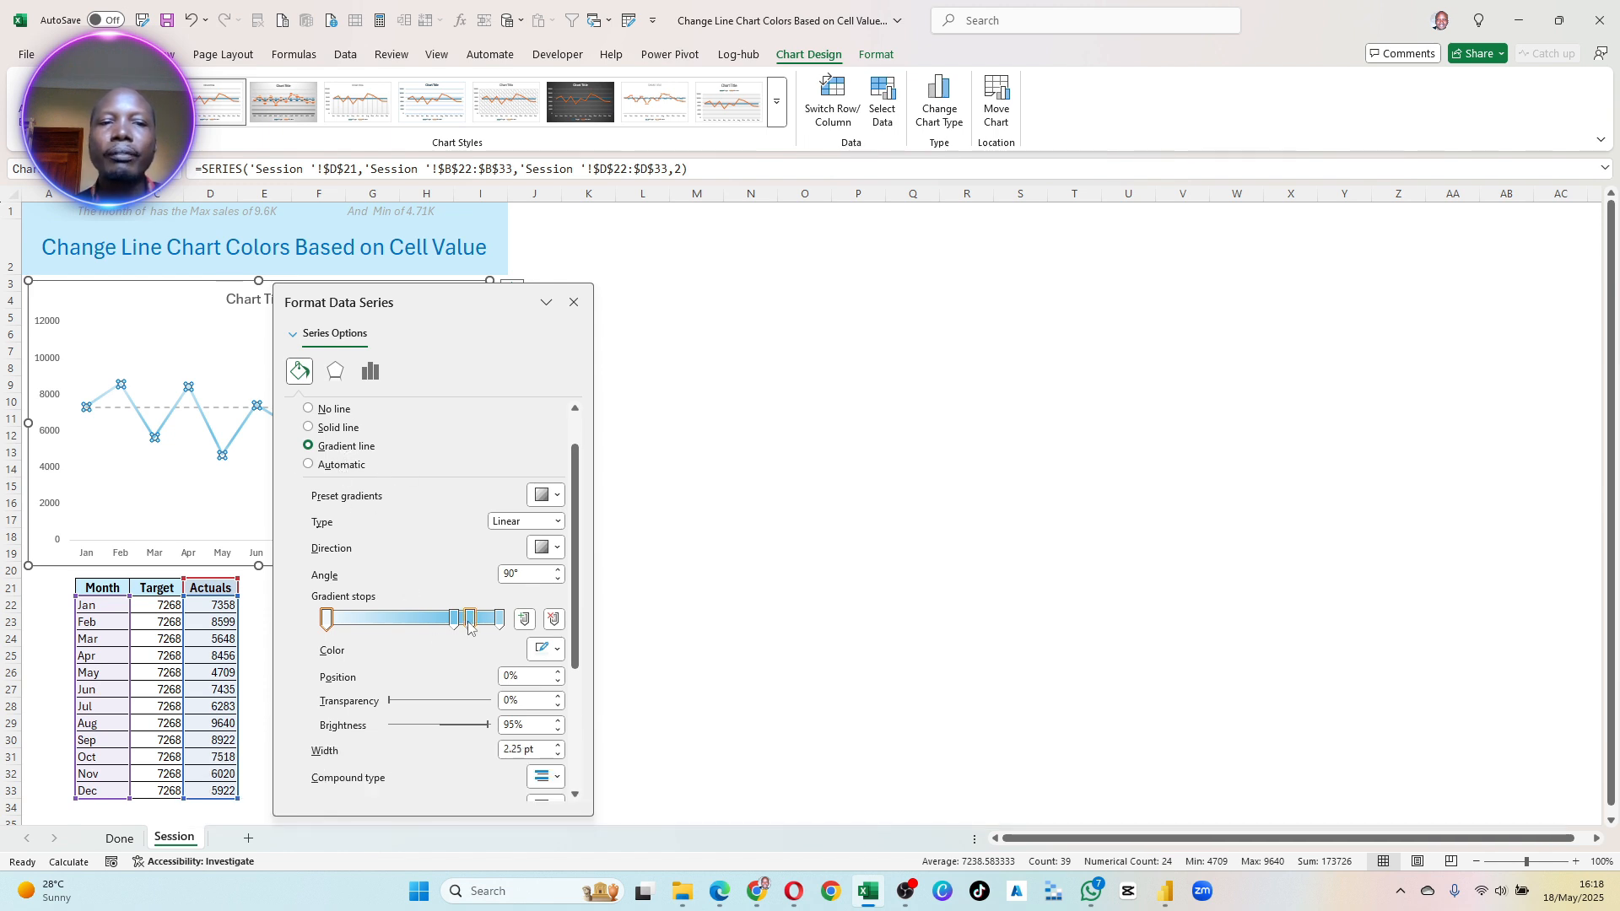
{"action": "left_click", "coordinate": [553, 620]}
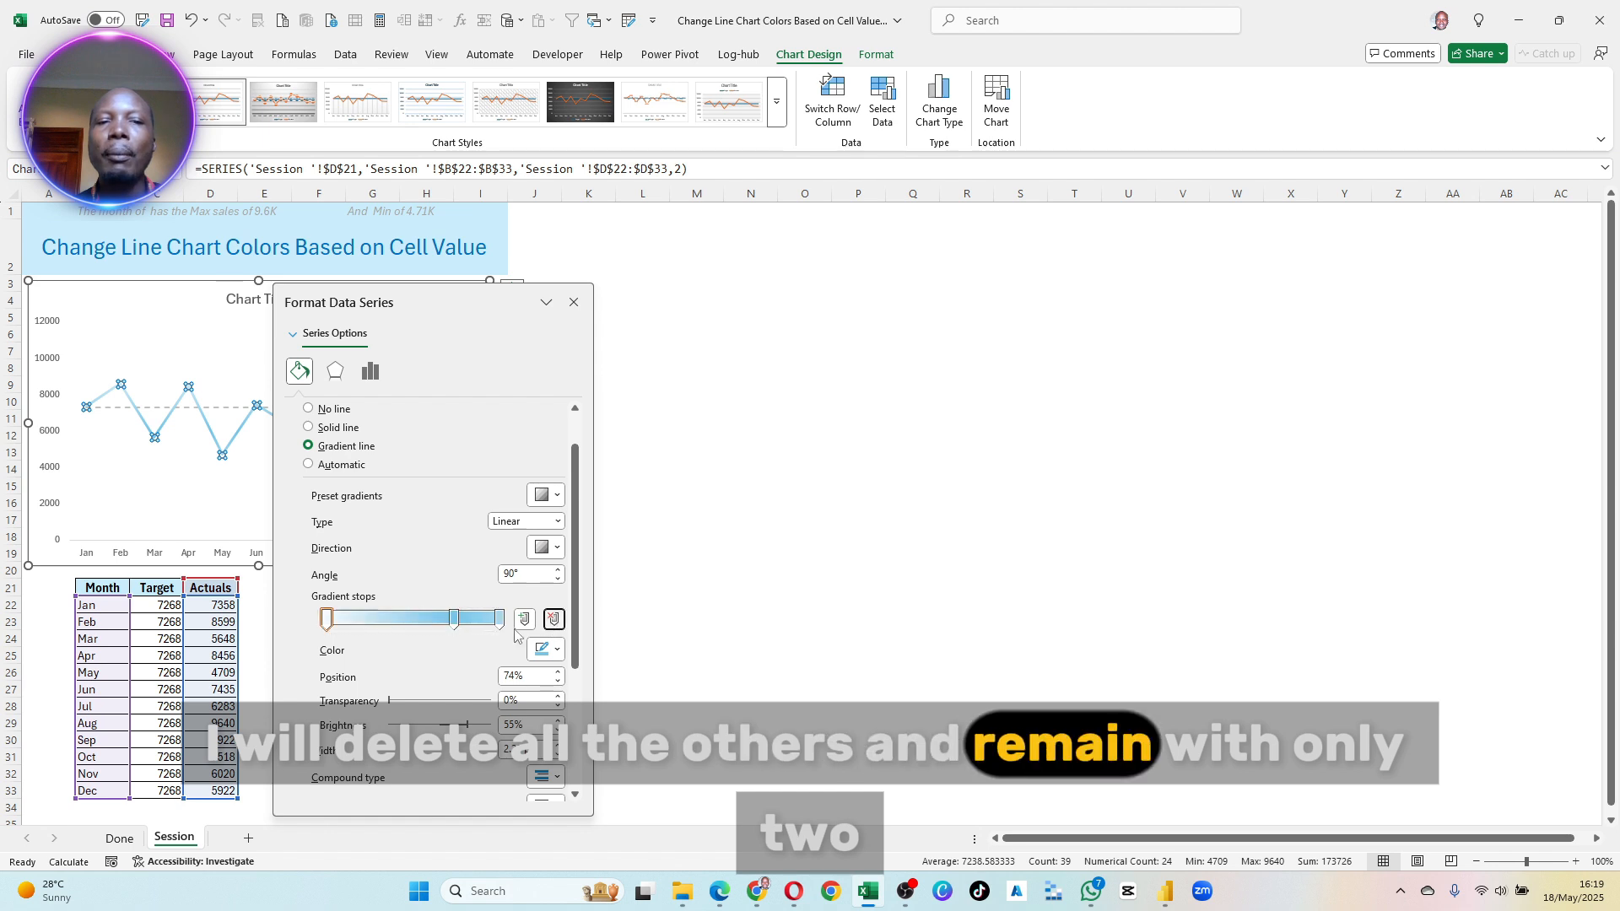
{"action": "left_click", "coordinate": [552, 620]}
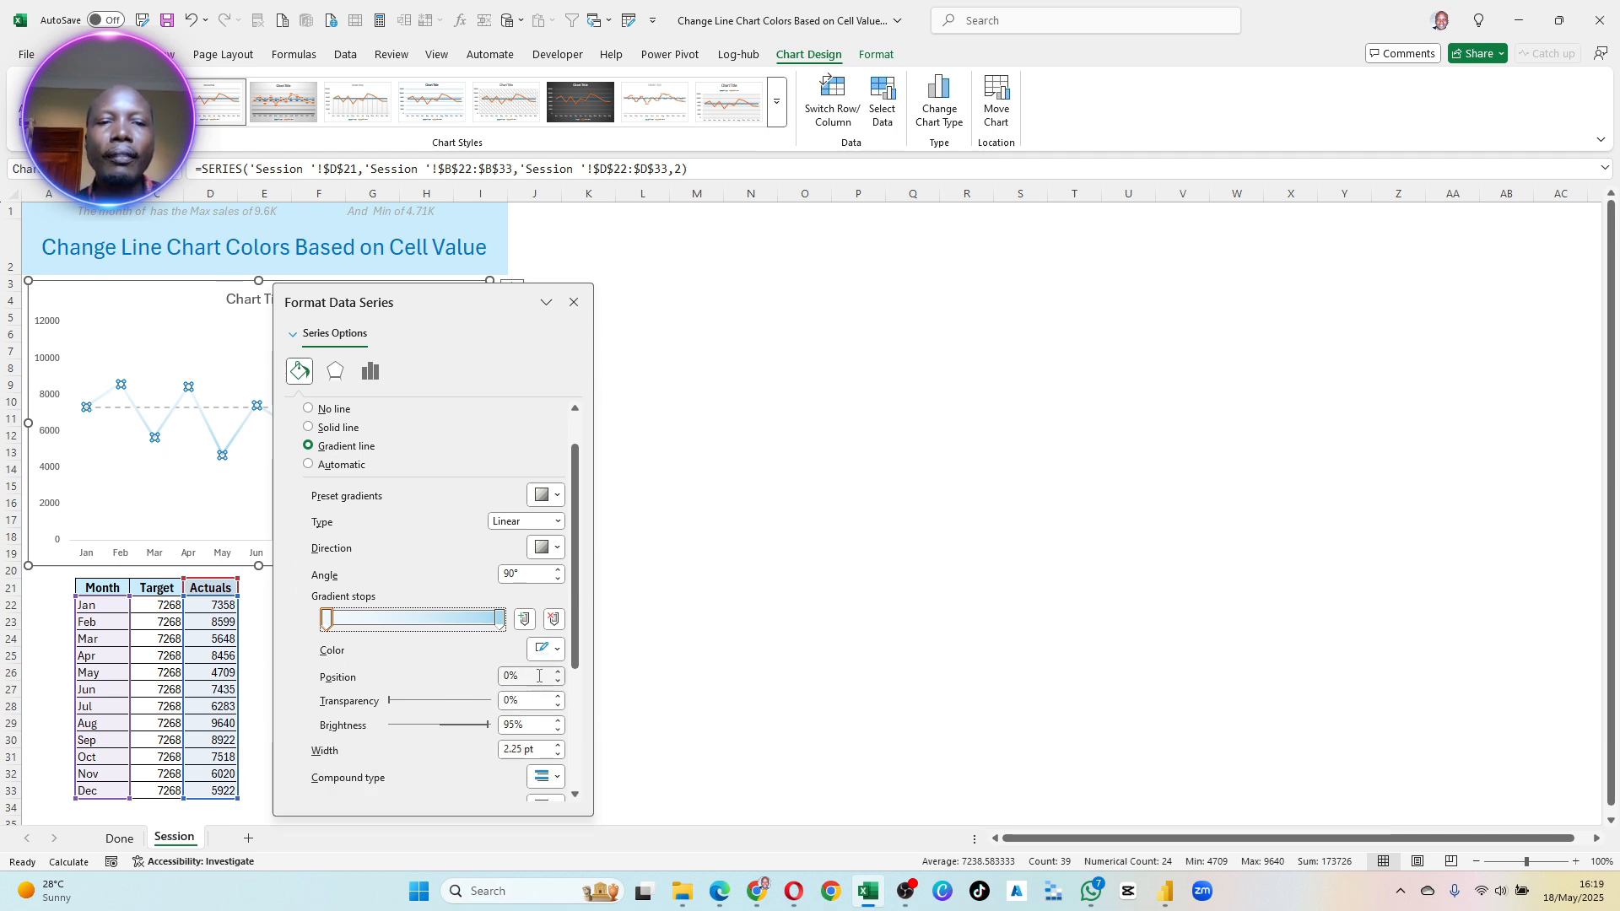
- Colour the Actuals line's first gradient stop standard green and its last stop standard red
{"action": "left_click", "coordinate": [547, 649]}
{"action": "left_click", "coordinate": [657, 538]}
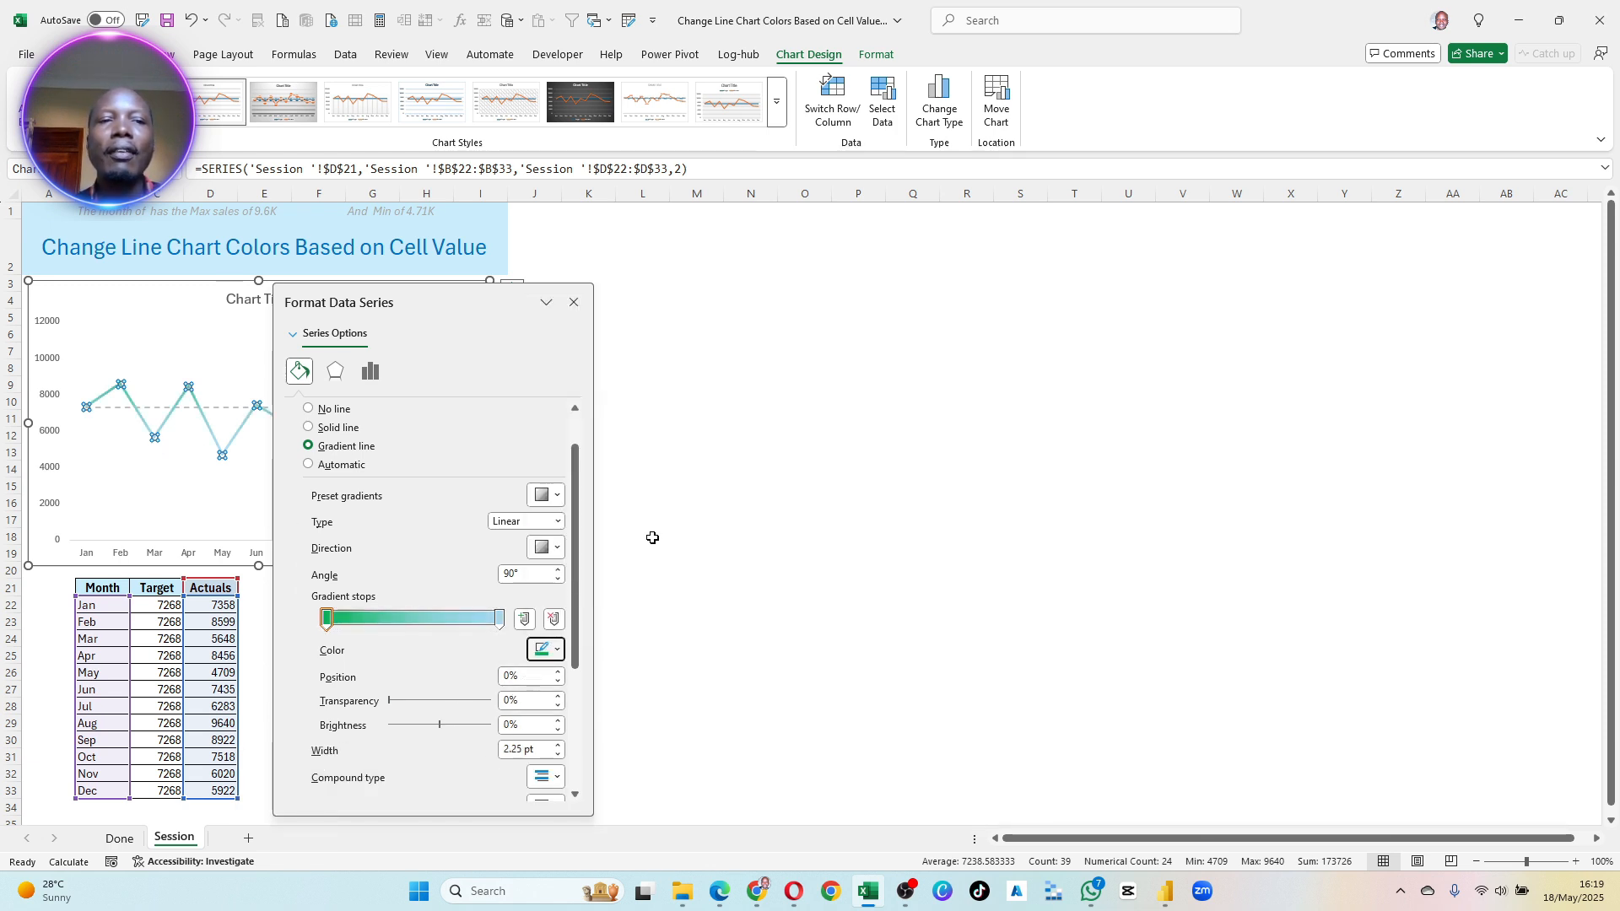
{"action": "left_click", "coordinate": [499, 620]}
{"action": "left_click", "coordinate": [533, 650]}
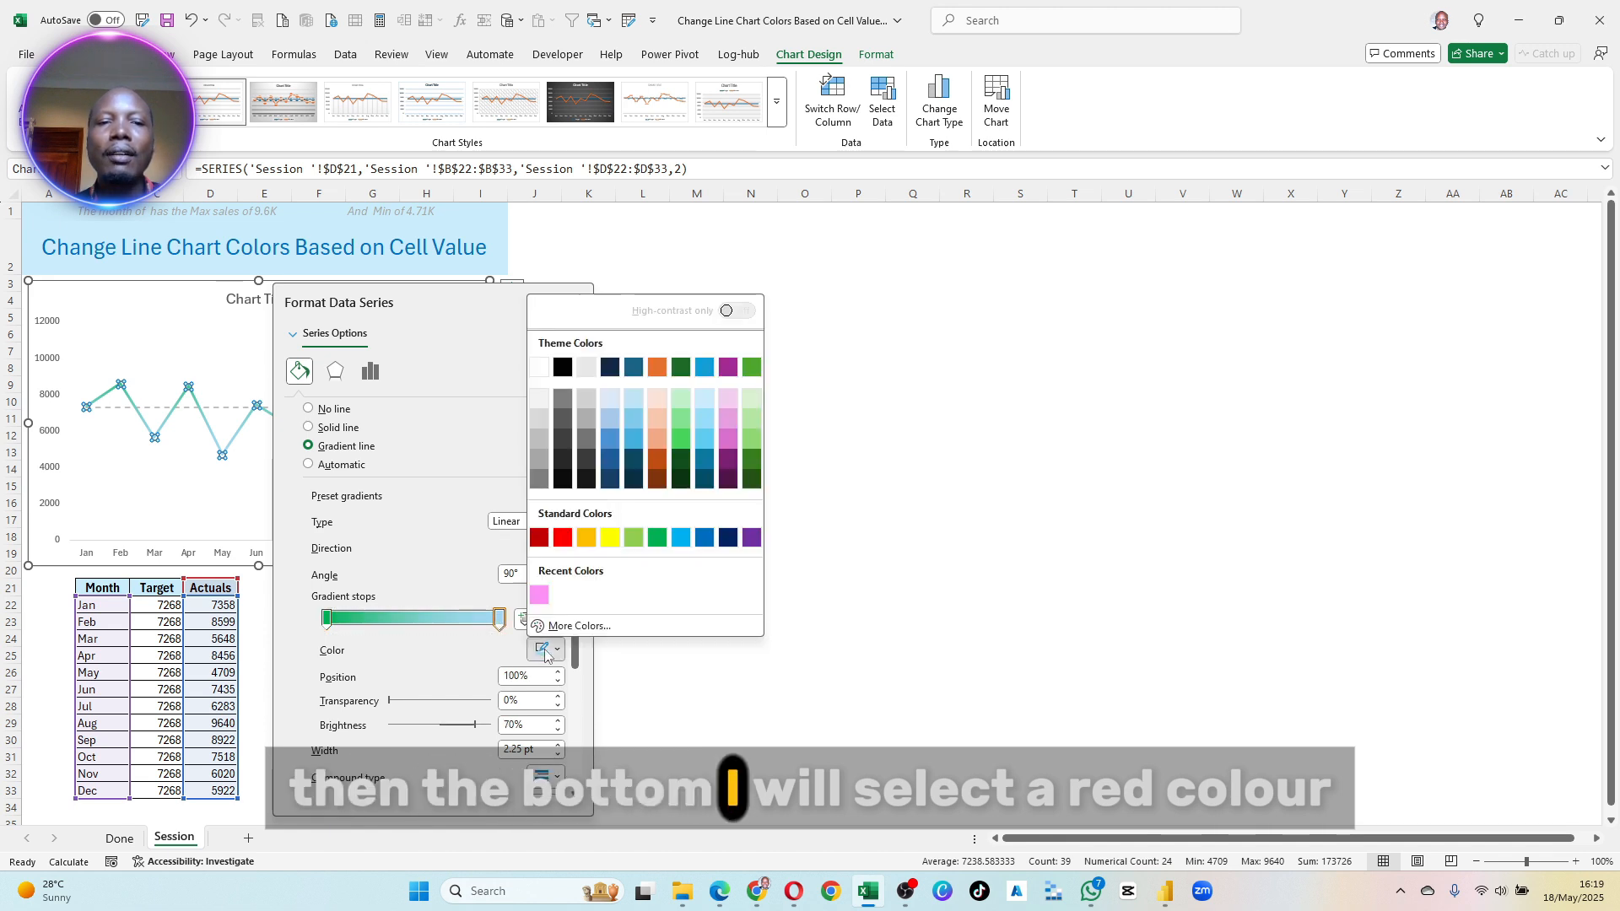
{"action": "left_click", "coordinate": [568, 538]}
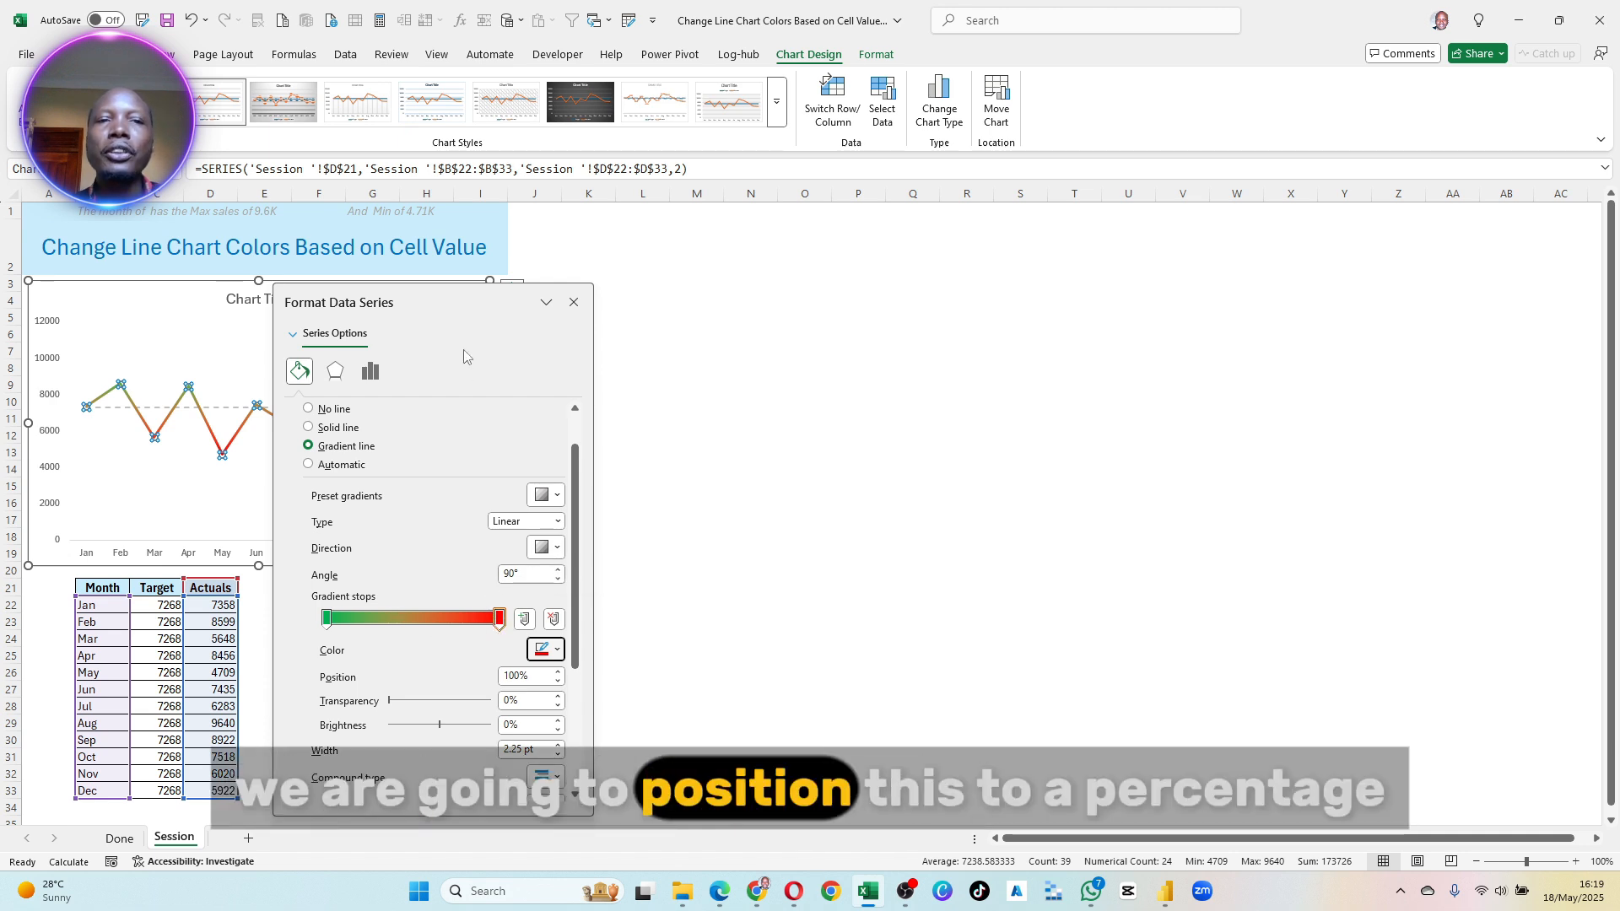
- Set the position of both the red and the green gradient stops of the Actuals line to 50%
{"action": "left_click_drag", "start_coordinate": [422, 292], "coordinate": [780, 354]}
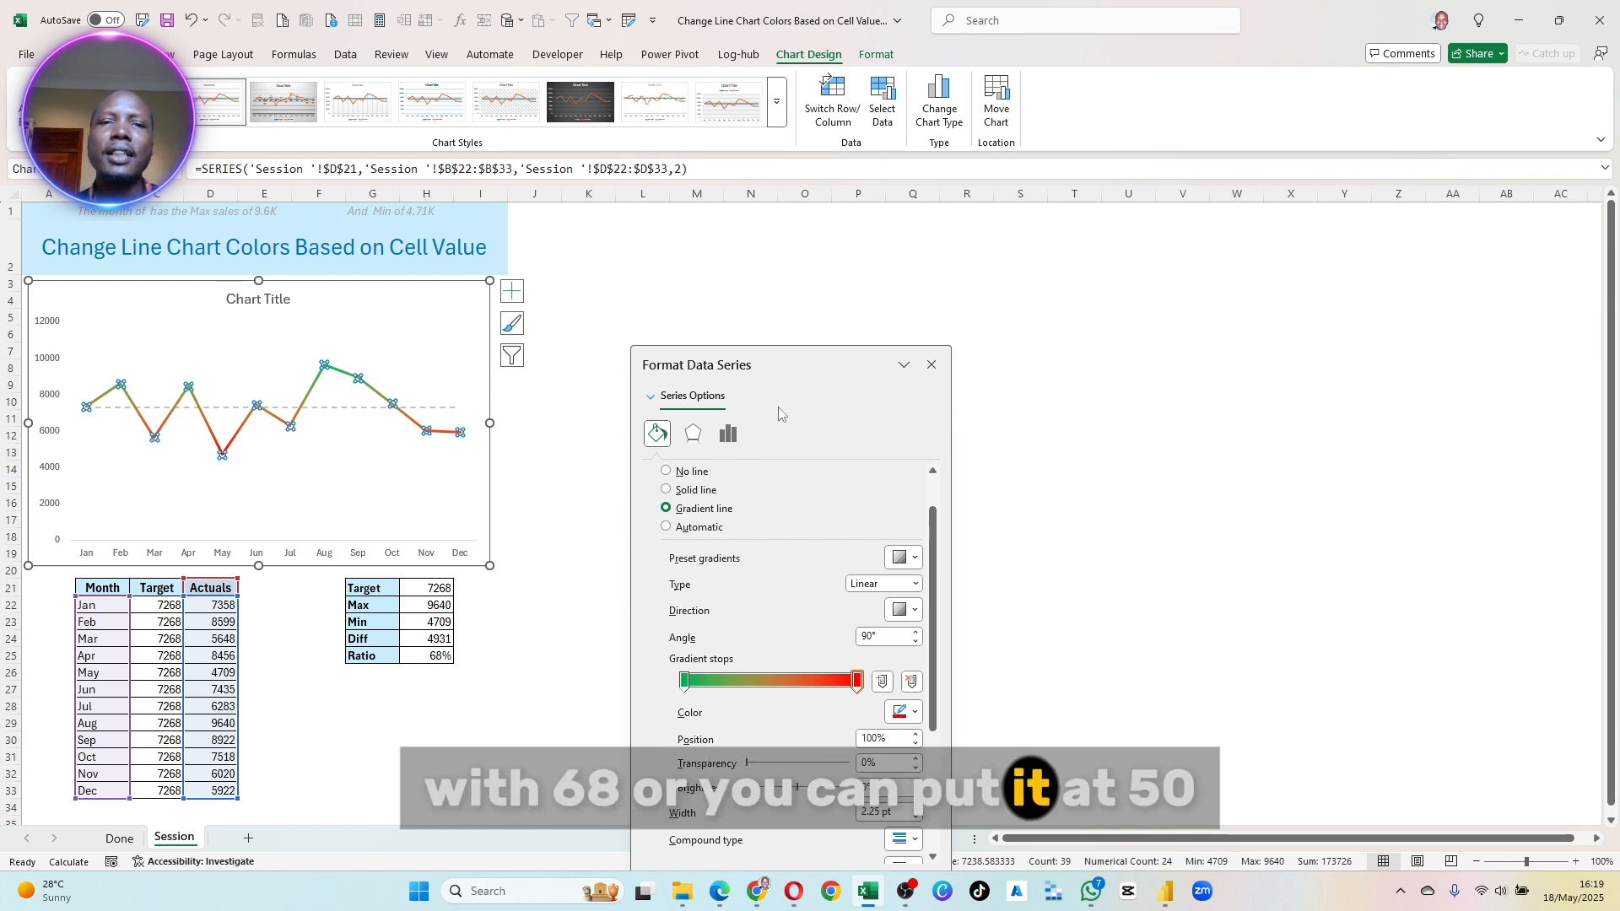
{"action": "left_click_drag", "start_coordinate": [759, 364], "coordinate": [417, 269]}
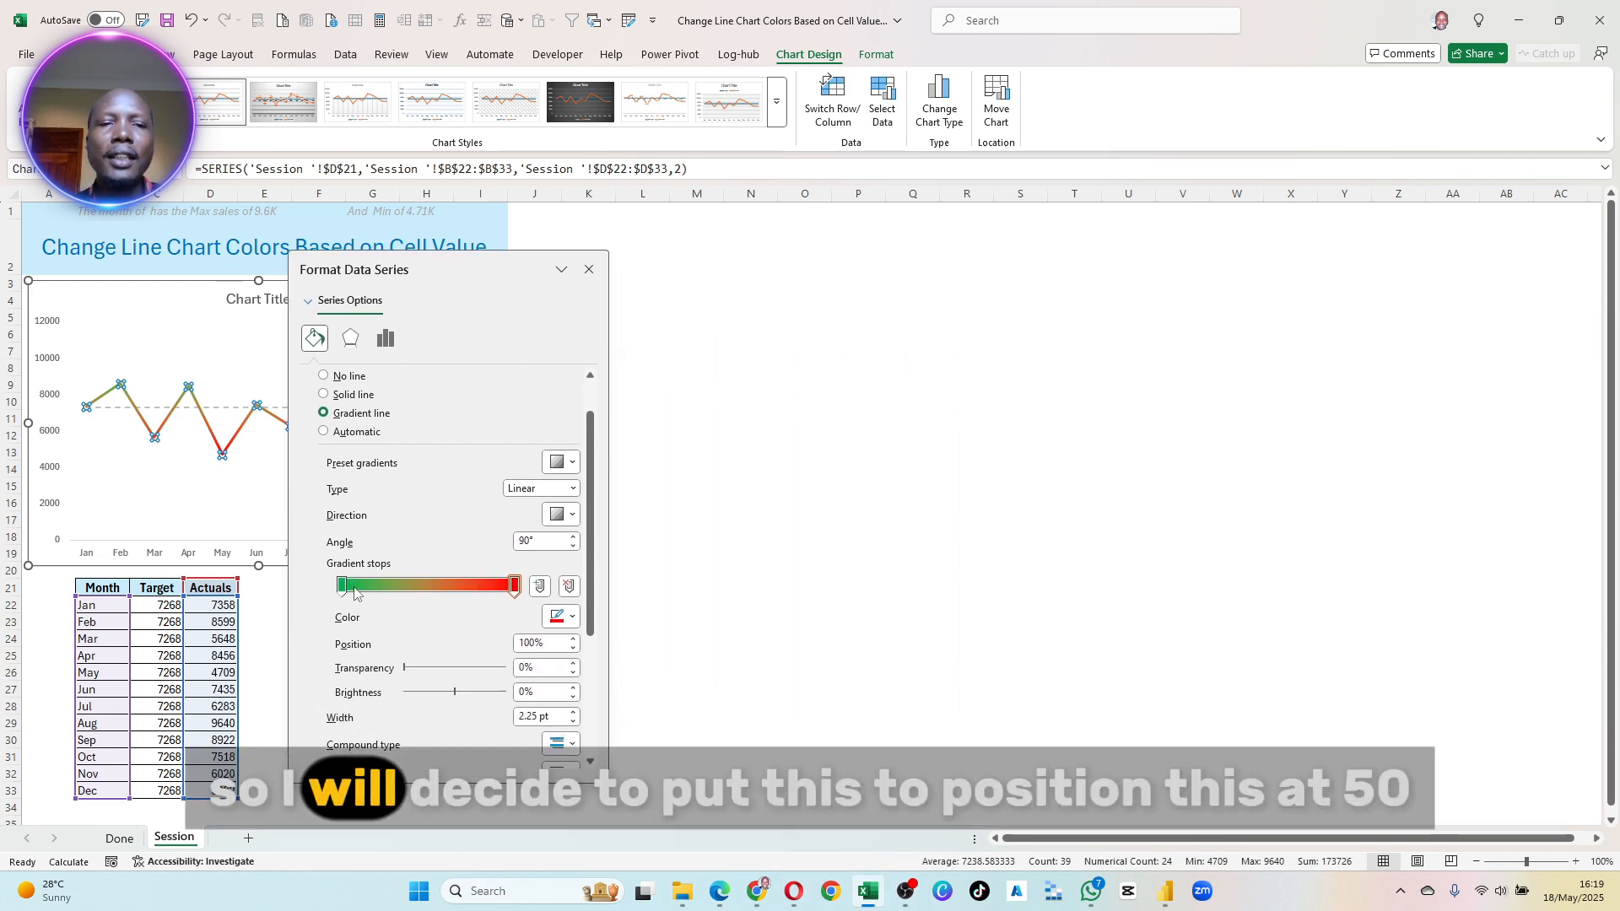
{"action": "double_click", "coordinate": [510, 643]}
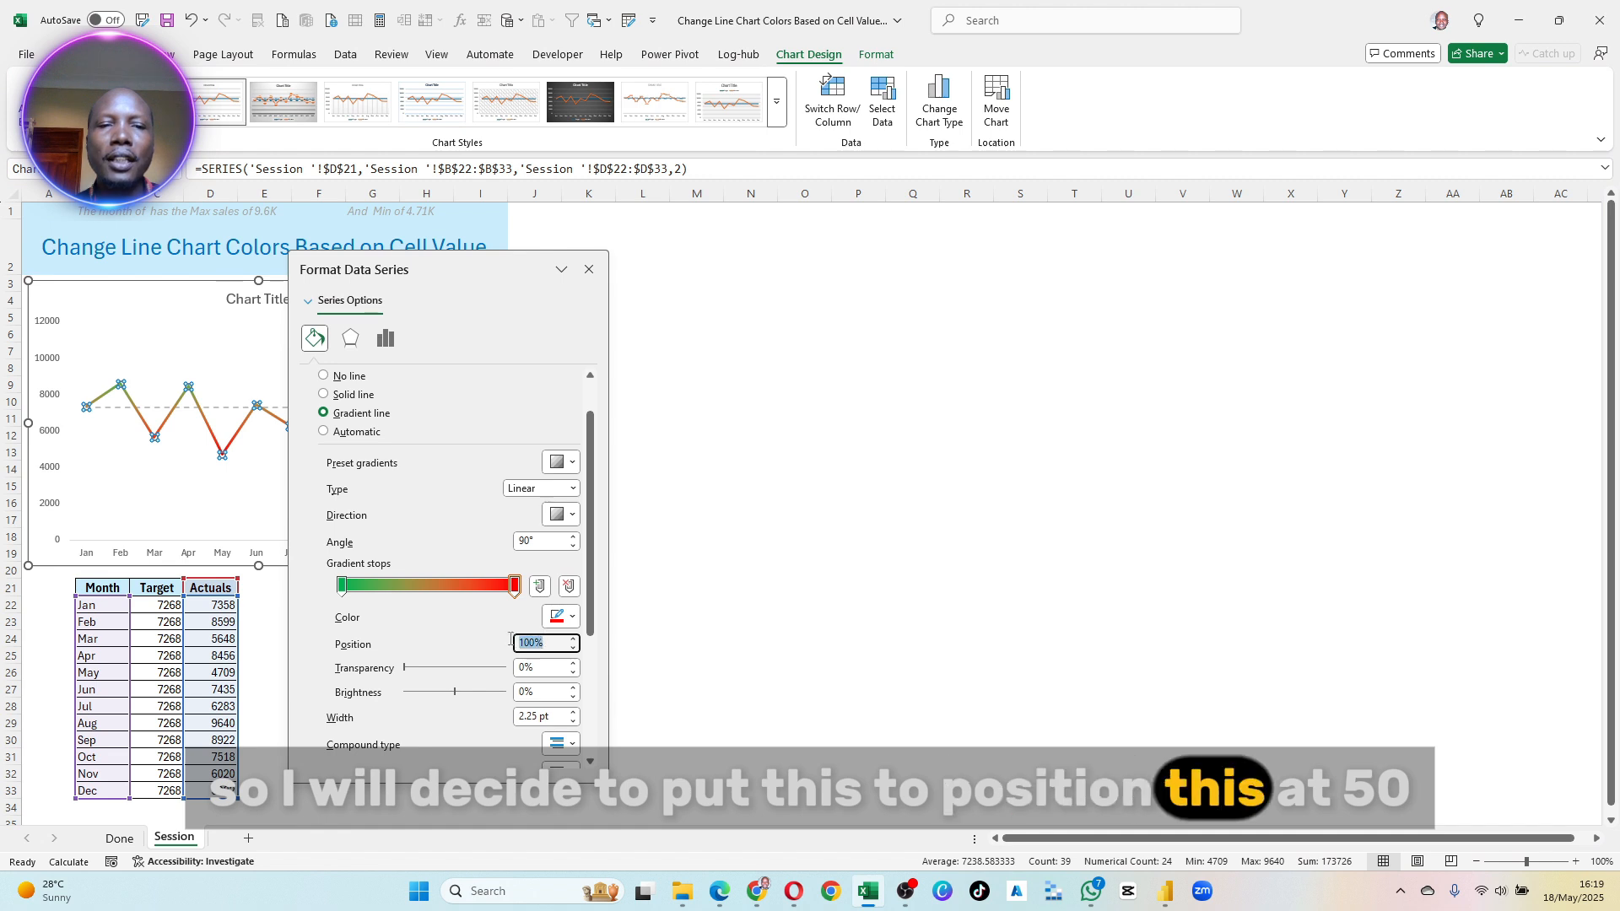
{"action": "type", "text": "50"}
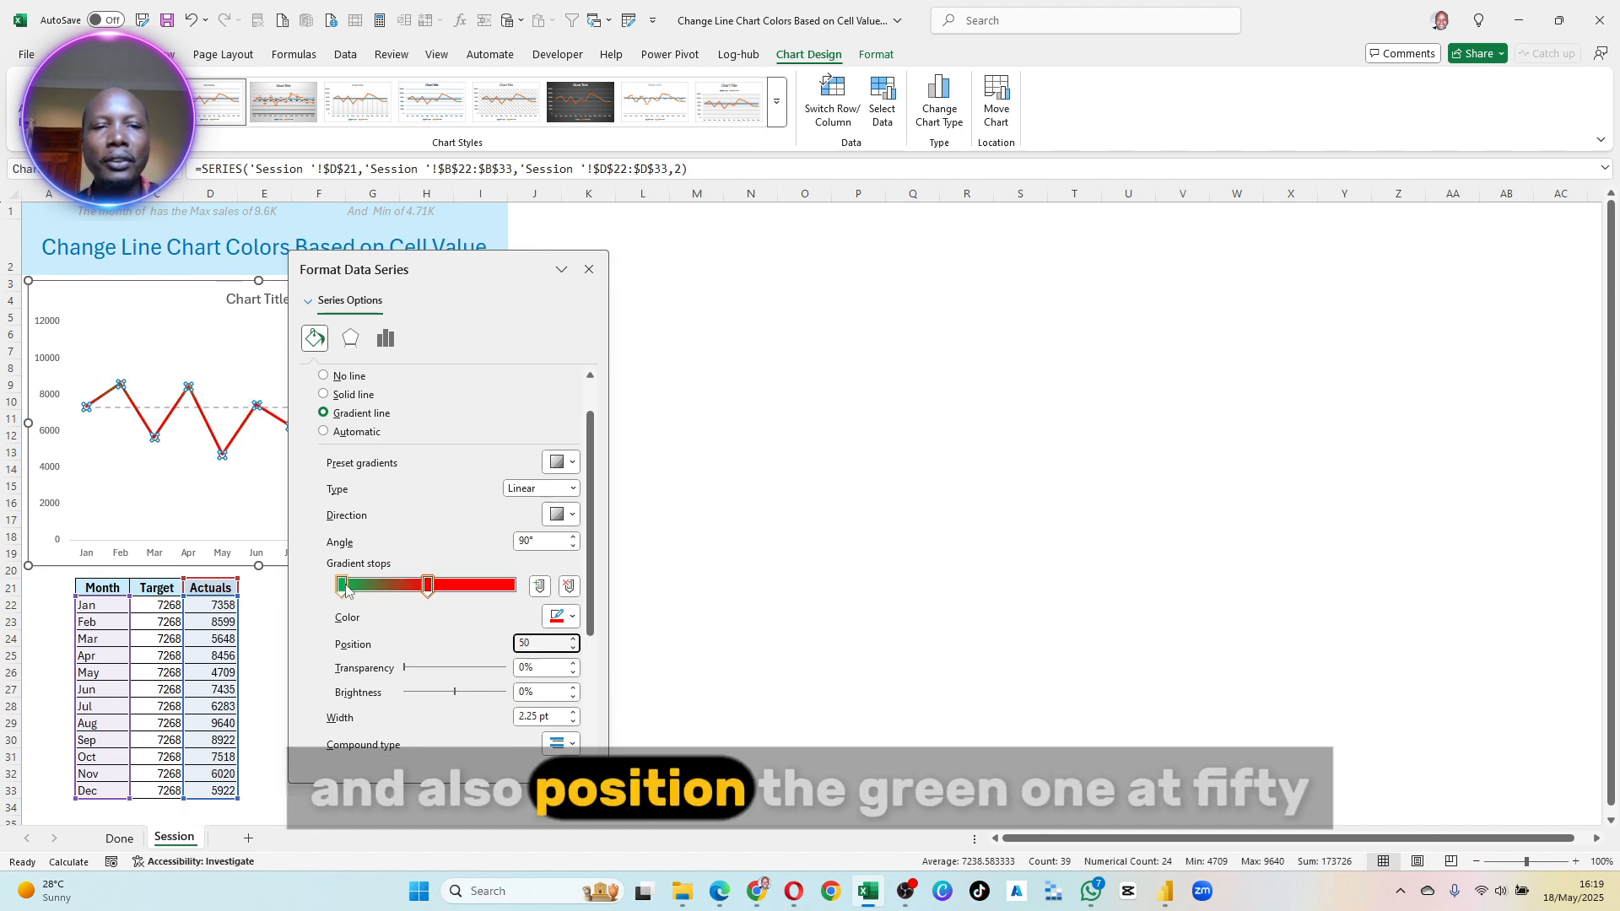
{"action": "double_click", "coordinate": [525, 643]}
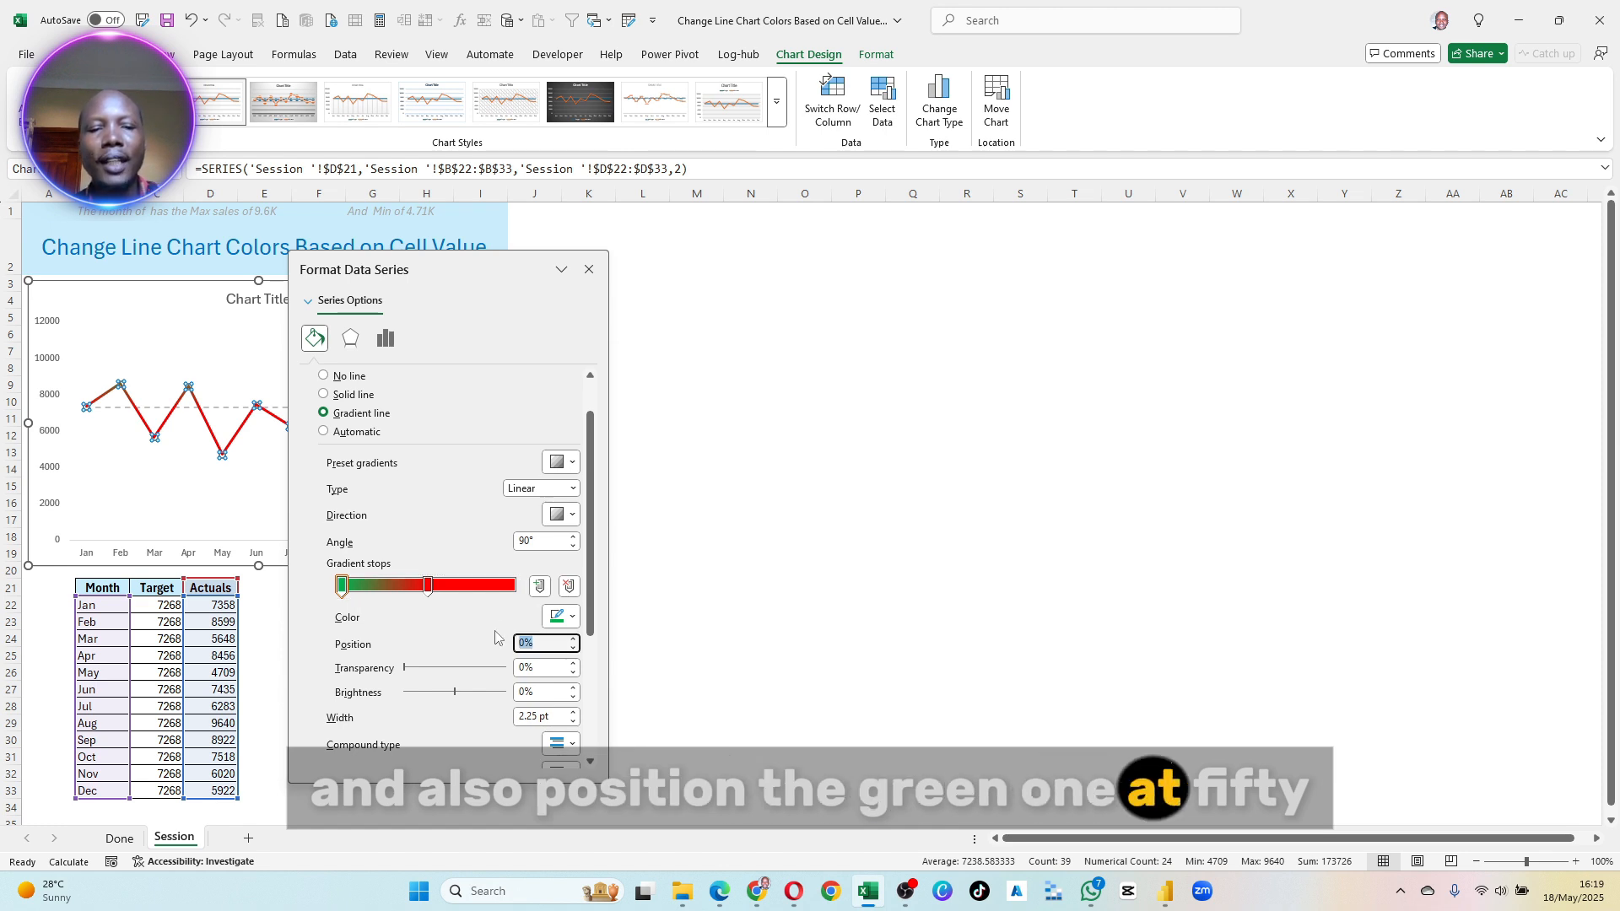
{"action": "type", "text": "50"}
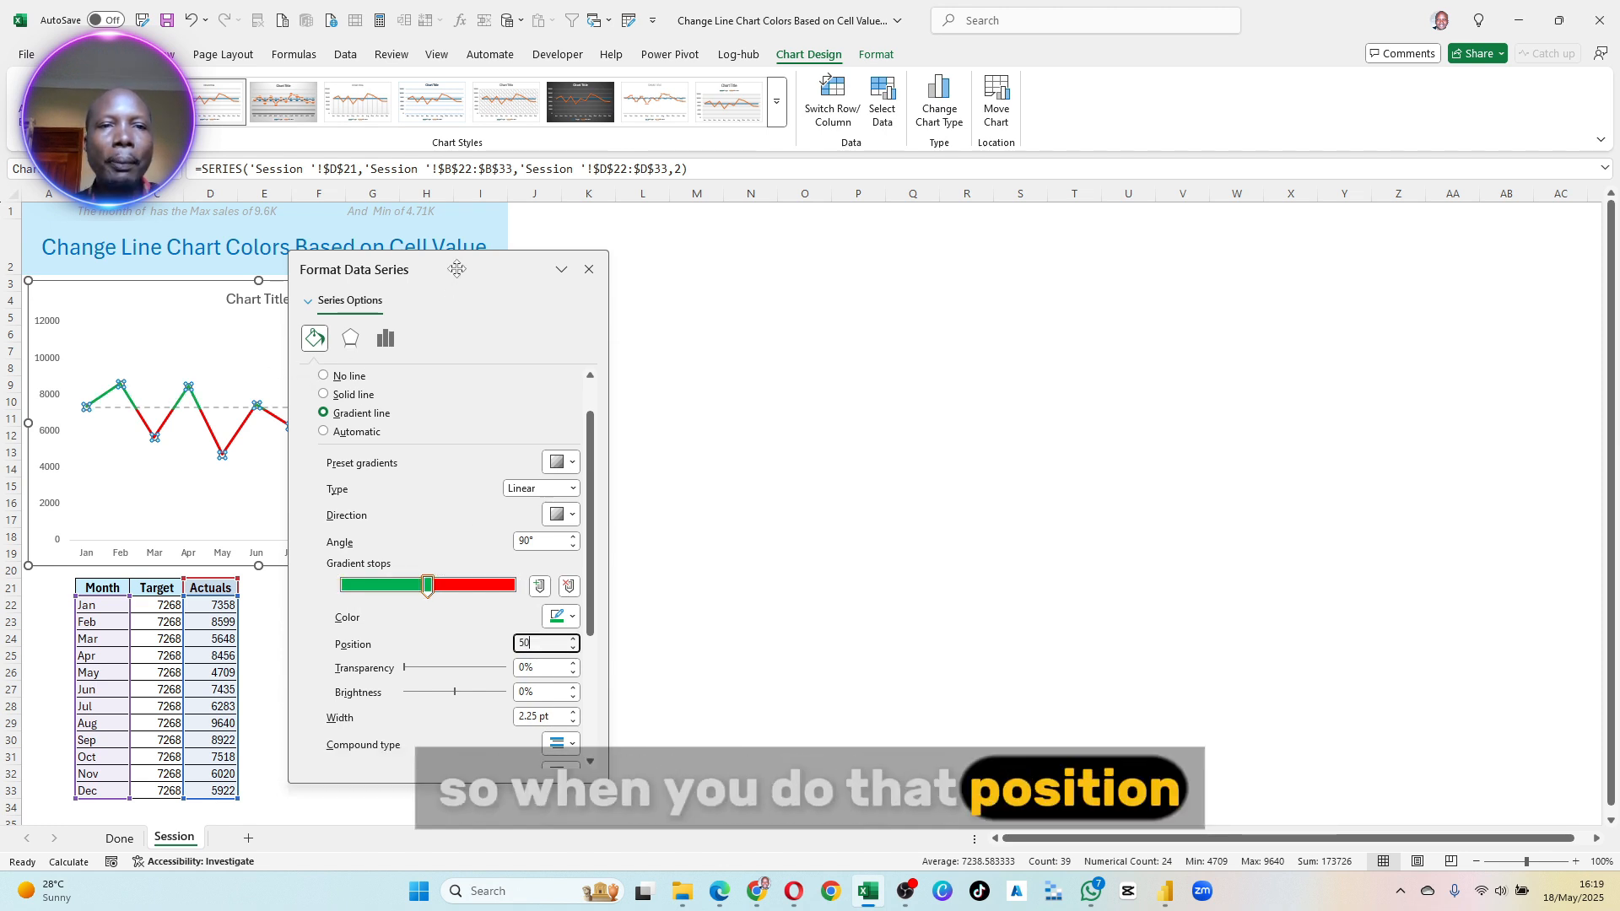
- Set the Actuals line's width to 2 pt, make it a smoothed line, and uncover the chart
{"action": "left_click_drag", "start_coordinate": [435, 265], "coordinate": [353, 232]}
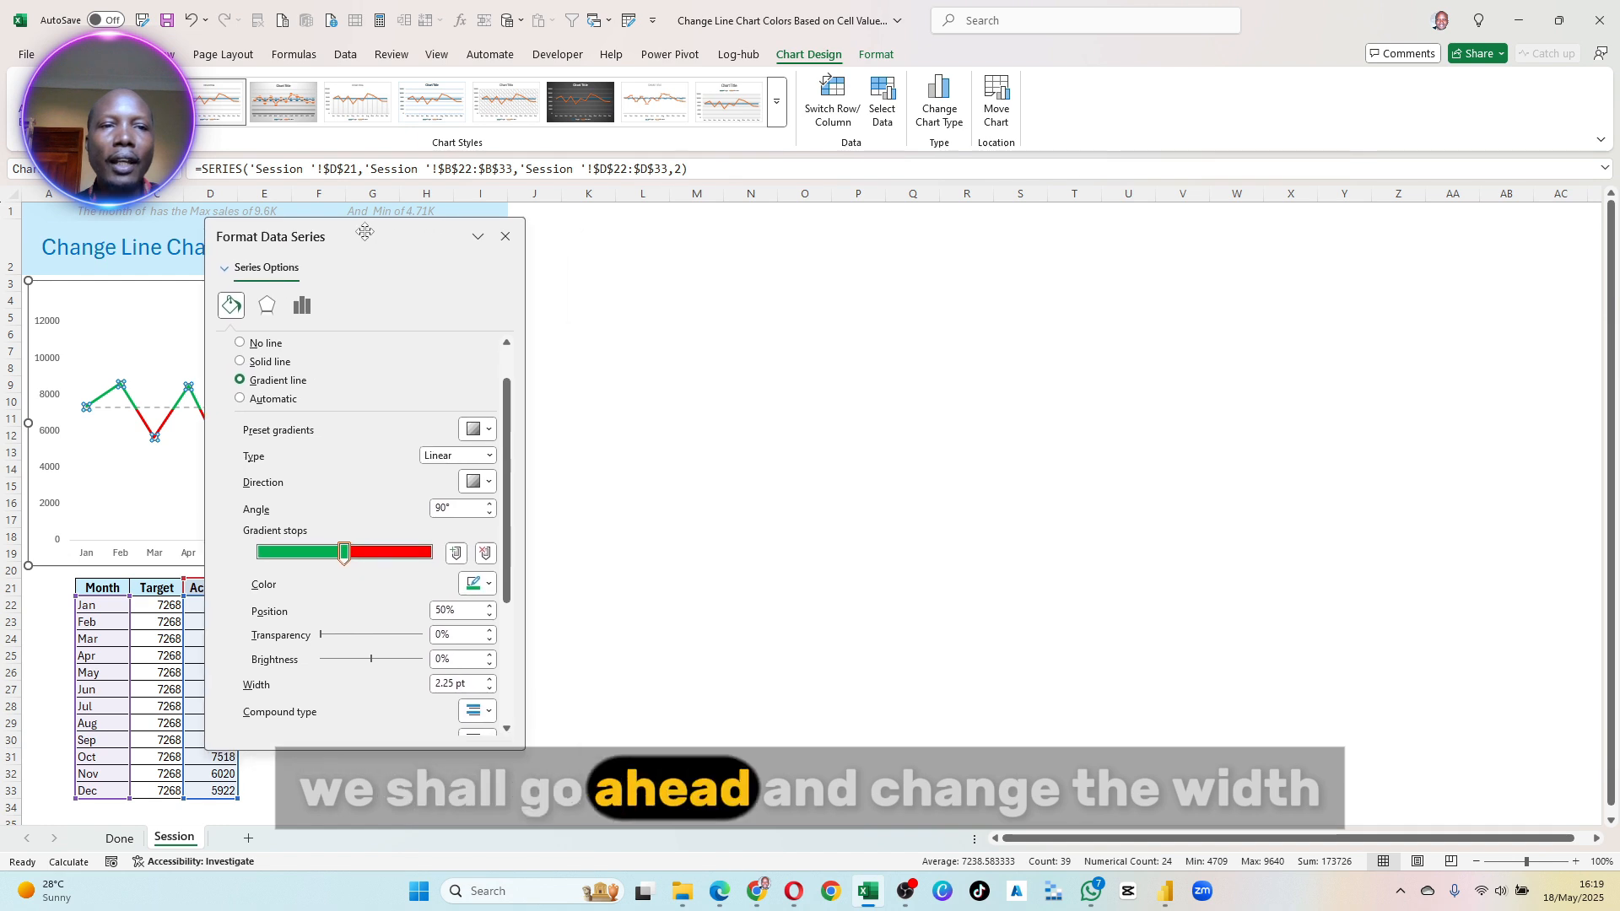
{"action": "scroll", "coordinate": [346, 620], "scroll_direction": "down", "scroll_amount": 1}
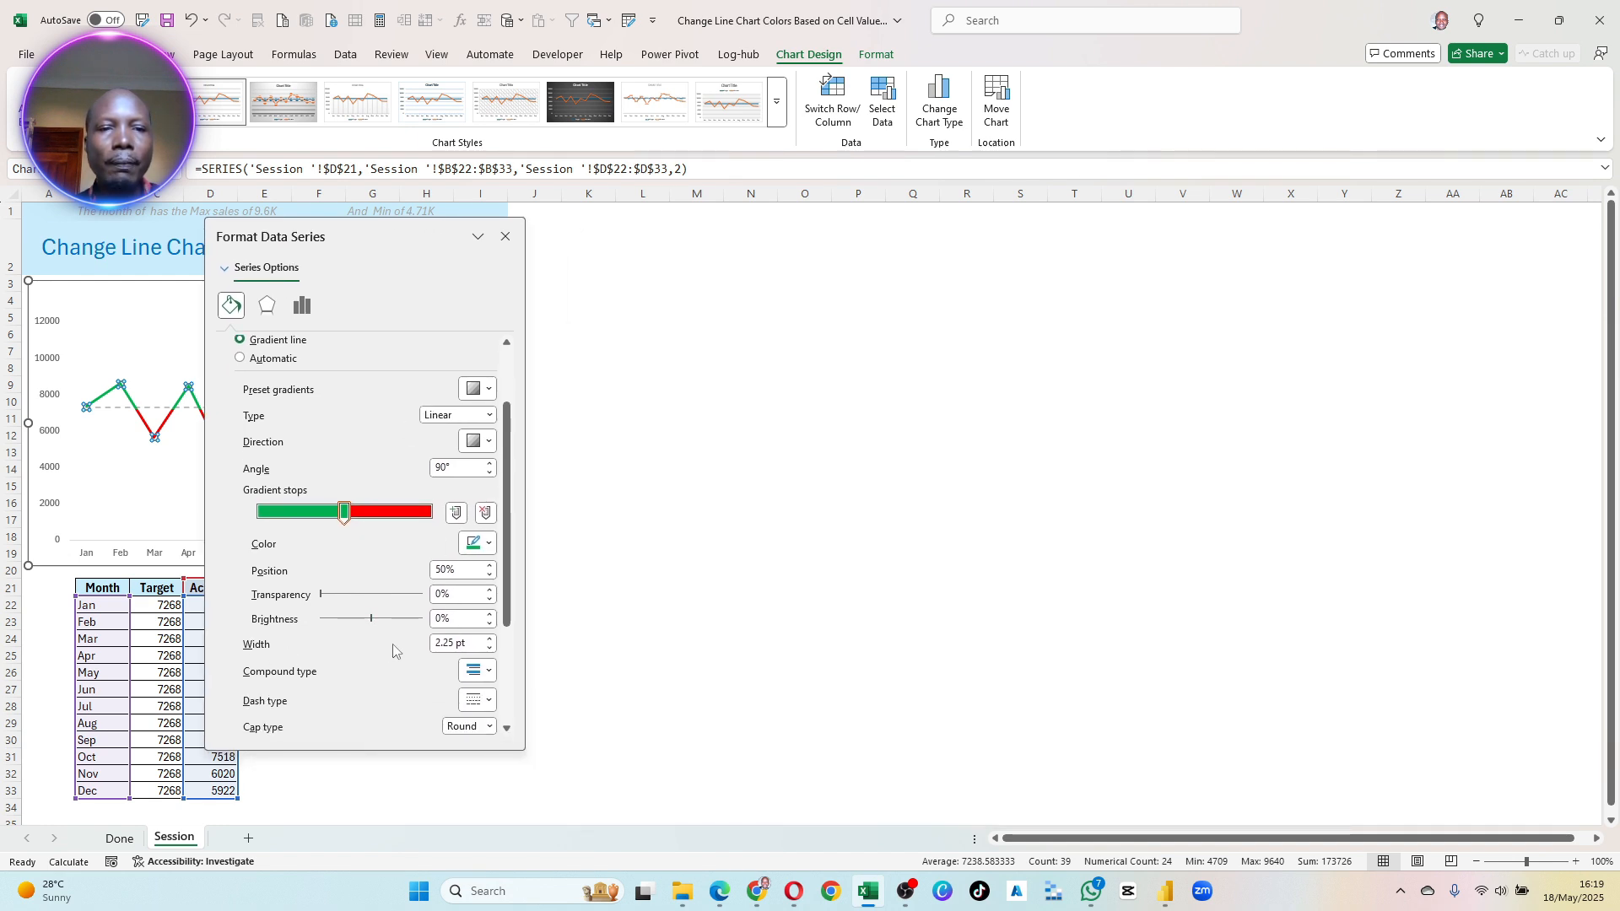
{"action": "left_click", "coordinate": [489, 648]}
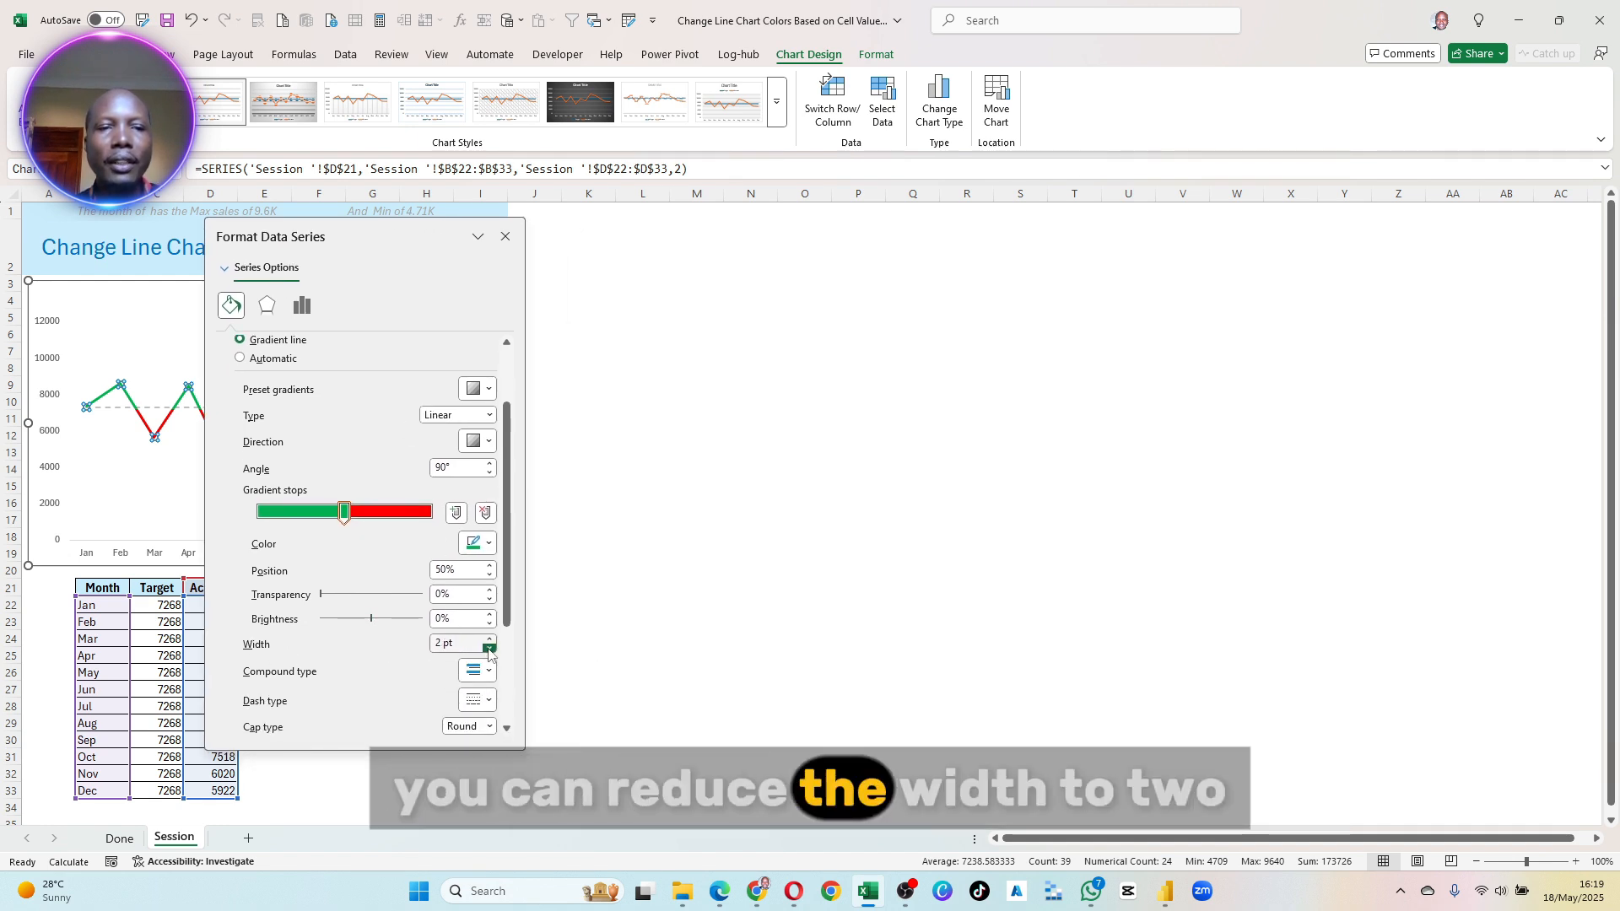
{"action": "scroll", "coordinate": [347, 651], "scroll_direction": "down", "scroll_amount": 2}
{"action": "scroll", "coordinate": [345, 672], "scroll_direction": "down", "scroll_amount": 2}
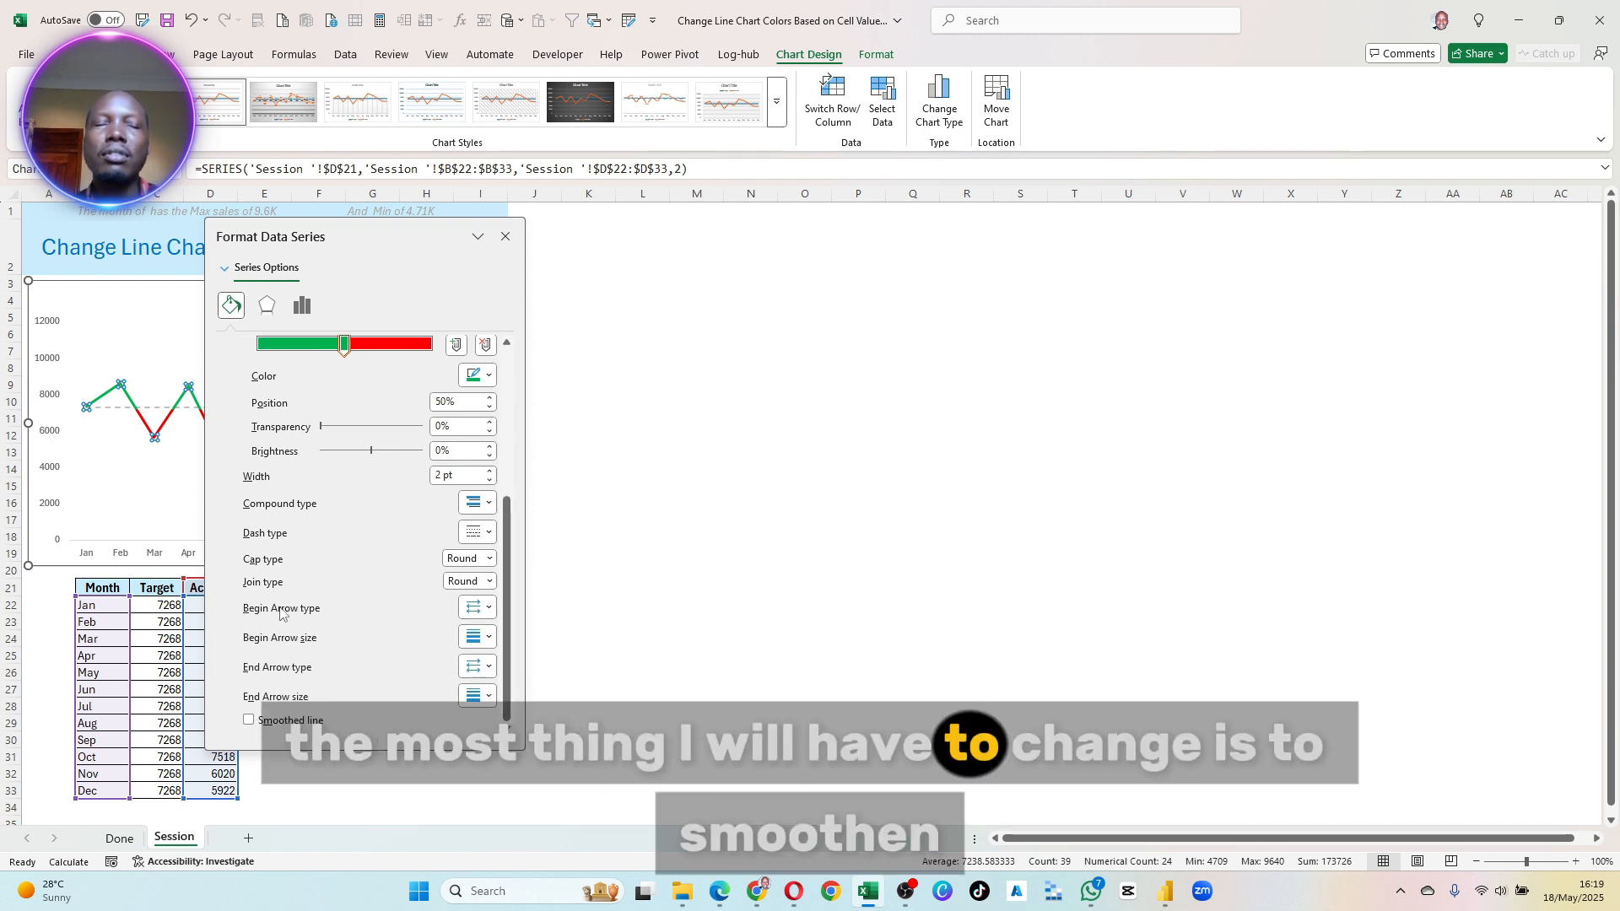
{"action": "left_click", "coordinate": [291, 721]}
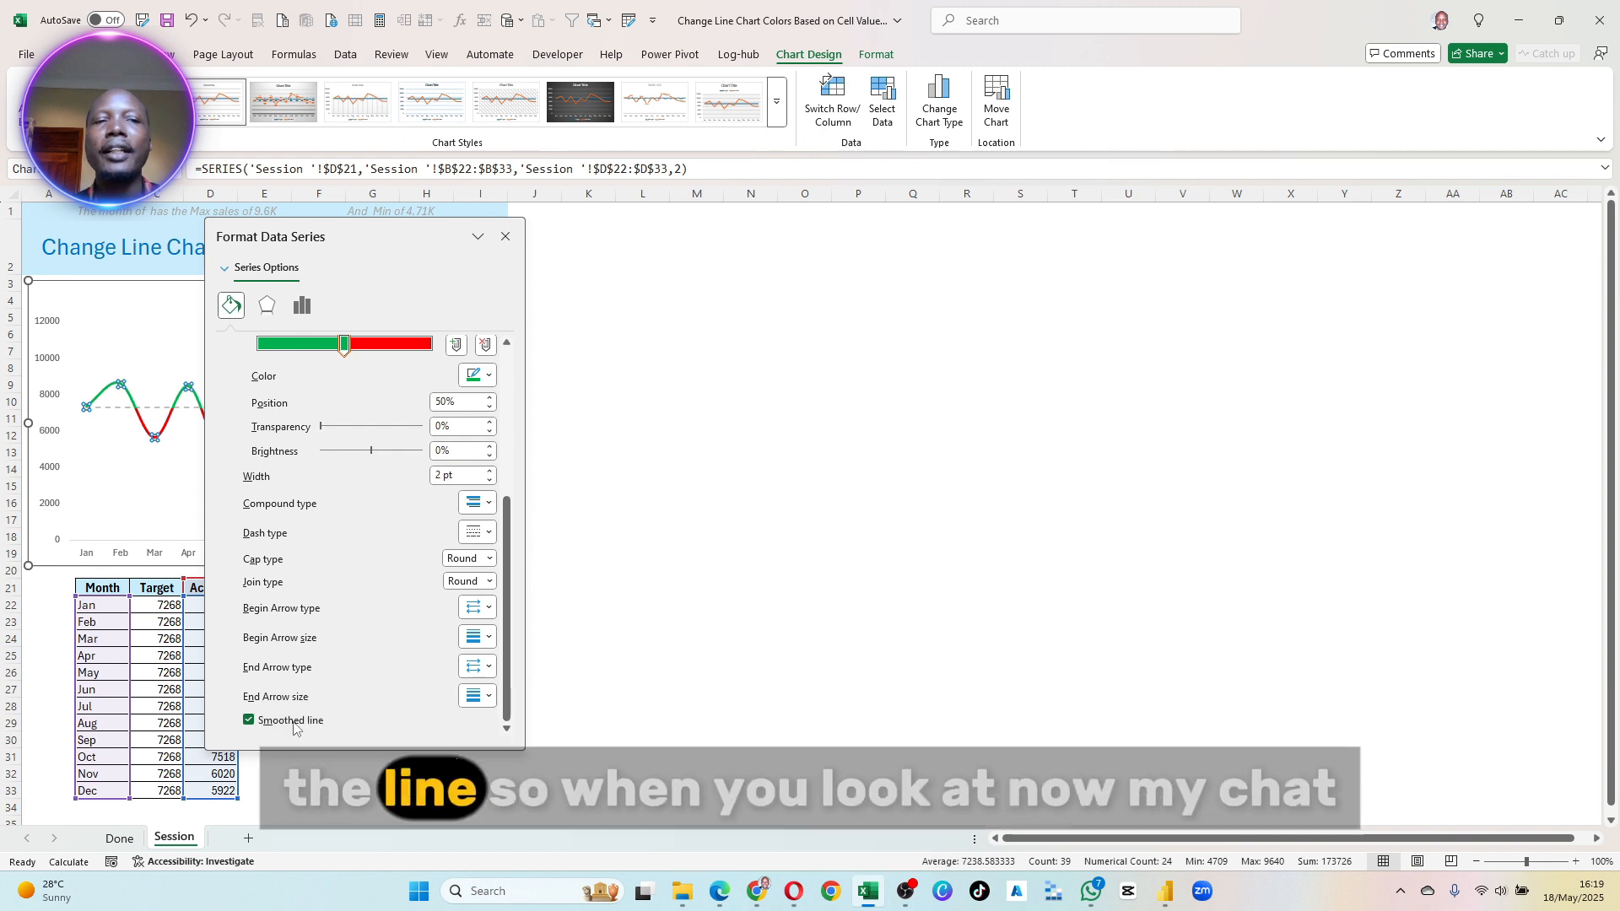
{"action": "left_click_drag", "start_coordinate": [405, 232], "coordinate": [920, 265]}
{"action": "left_click", "coordinate": [351, 487]}
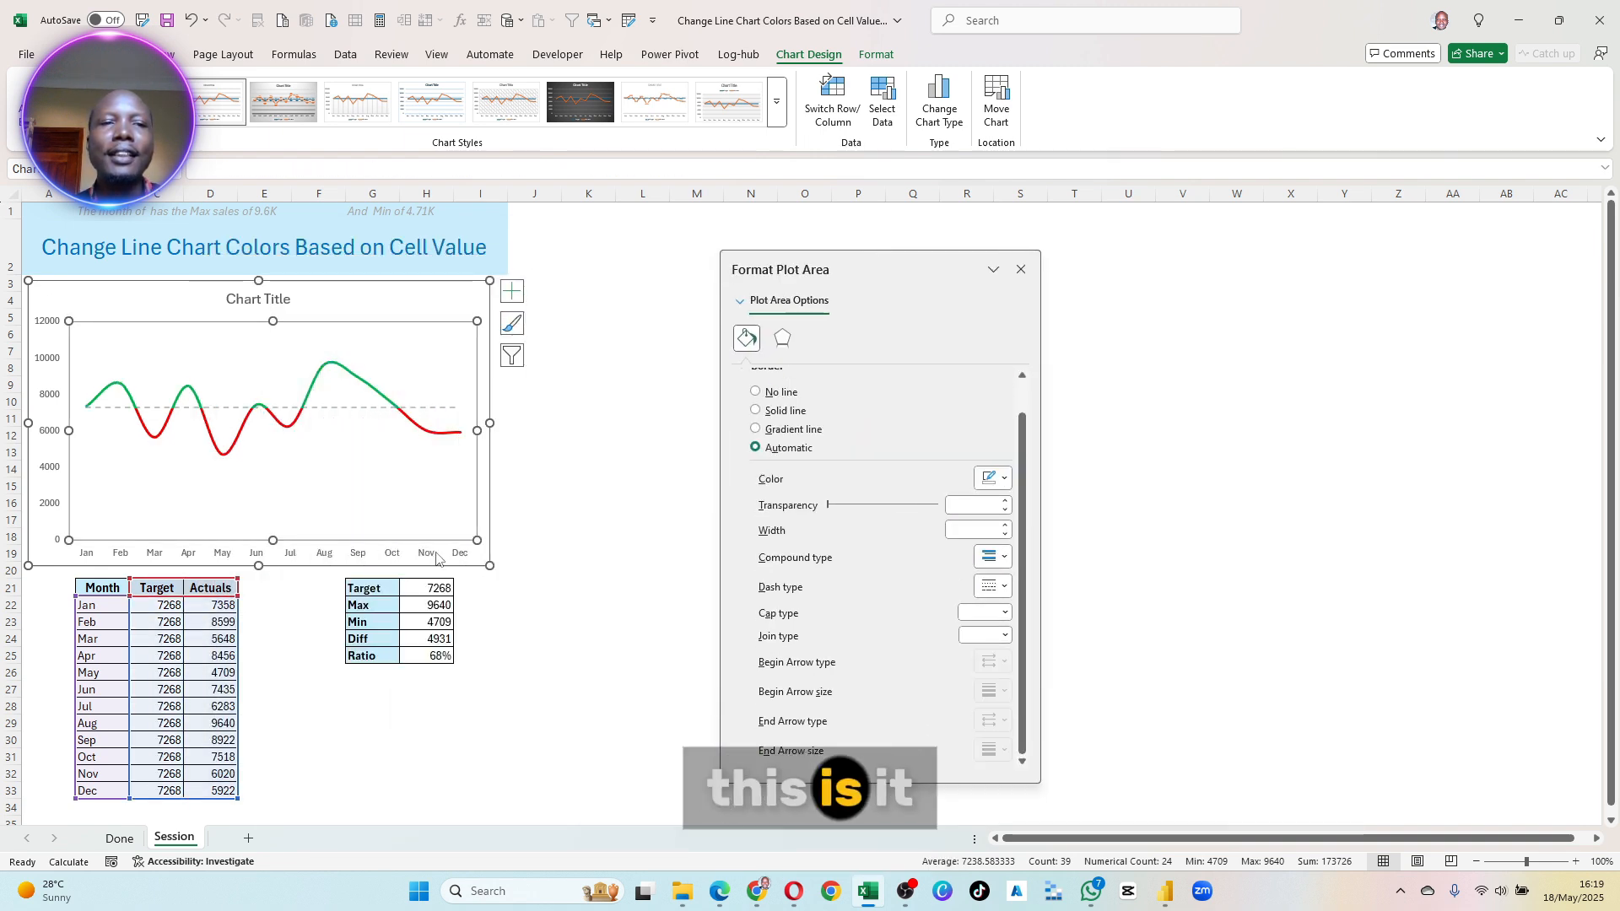
- Recalculate the worksheet, and spread the Actuals line's gradient stops to 37% for green and 60% for red
{"action": "left_click", "coordinate": [379, 20]}
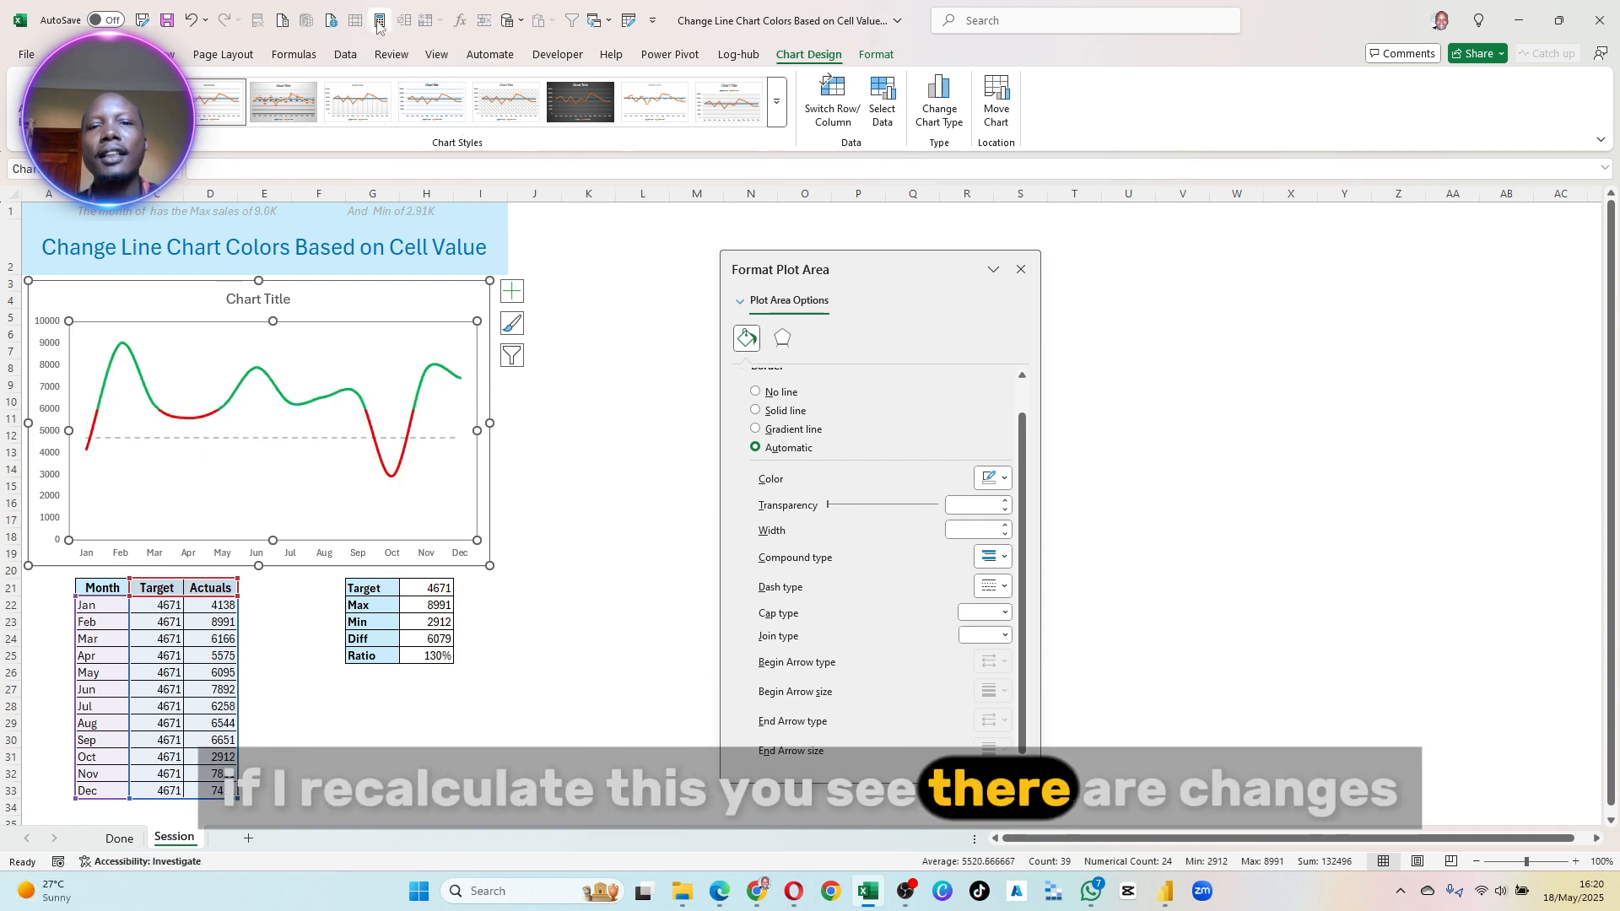
{"action": "left_click_drag", "start_coordinate": [876, 270], "coordinate": [339, 253]}
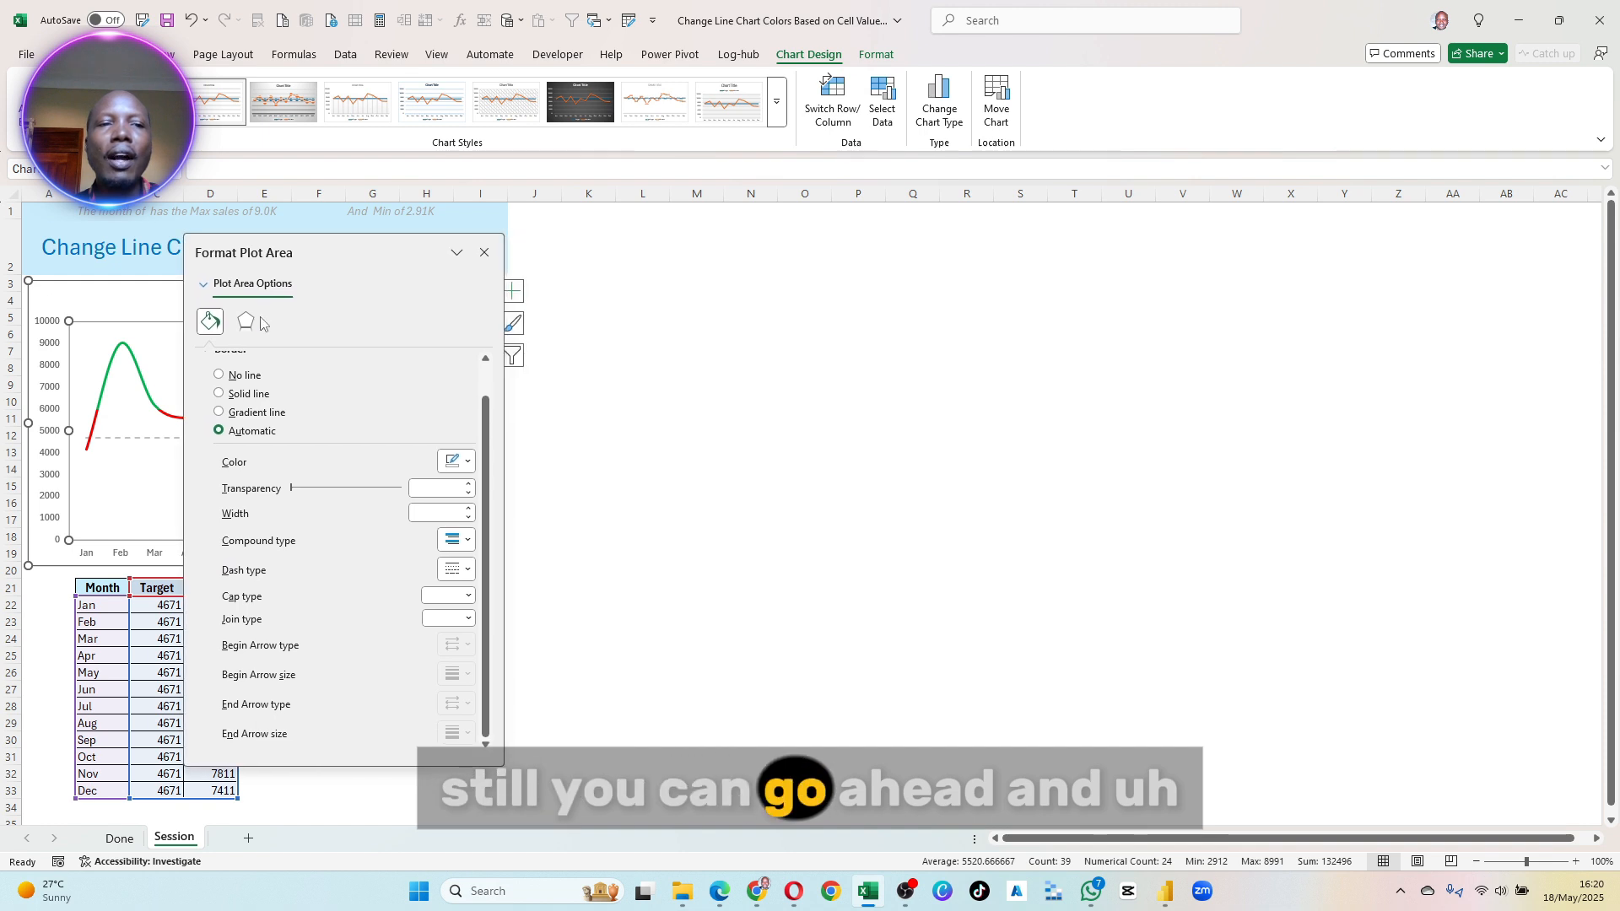
{"action": "left_click", "coordinate": [127, 362]}
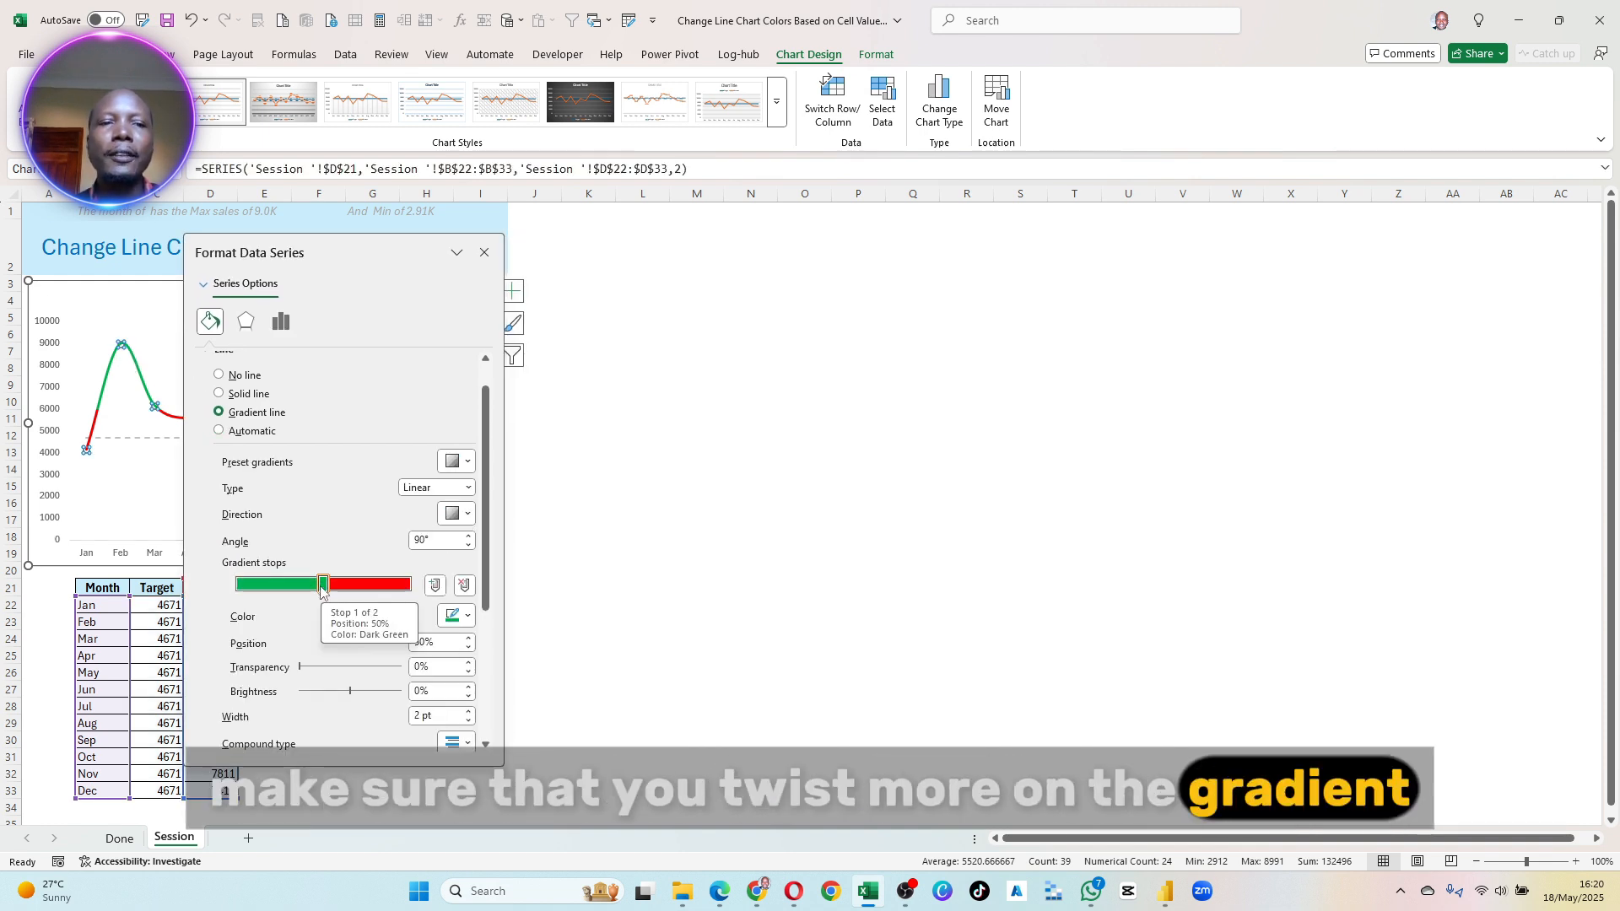
{"action": "left_click_drag", "start_coordinate": [322, 590], "coordinate": [290, 589]}
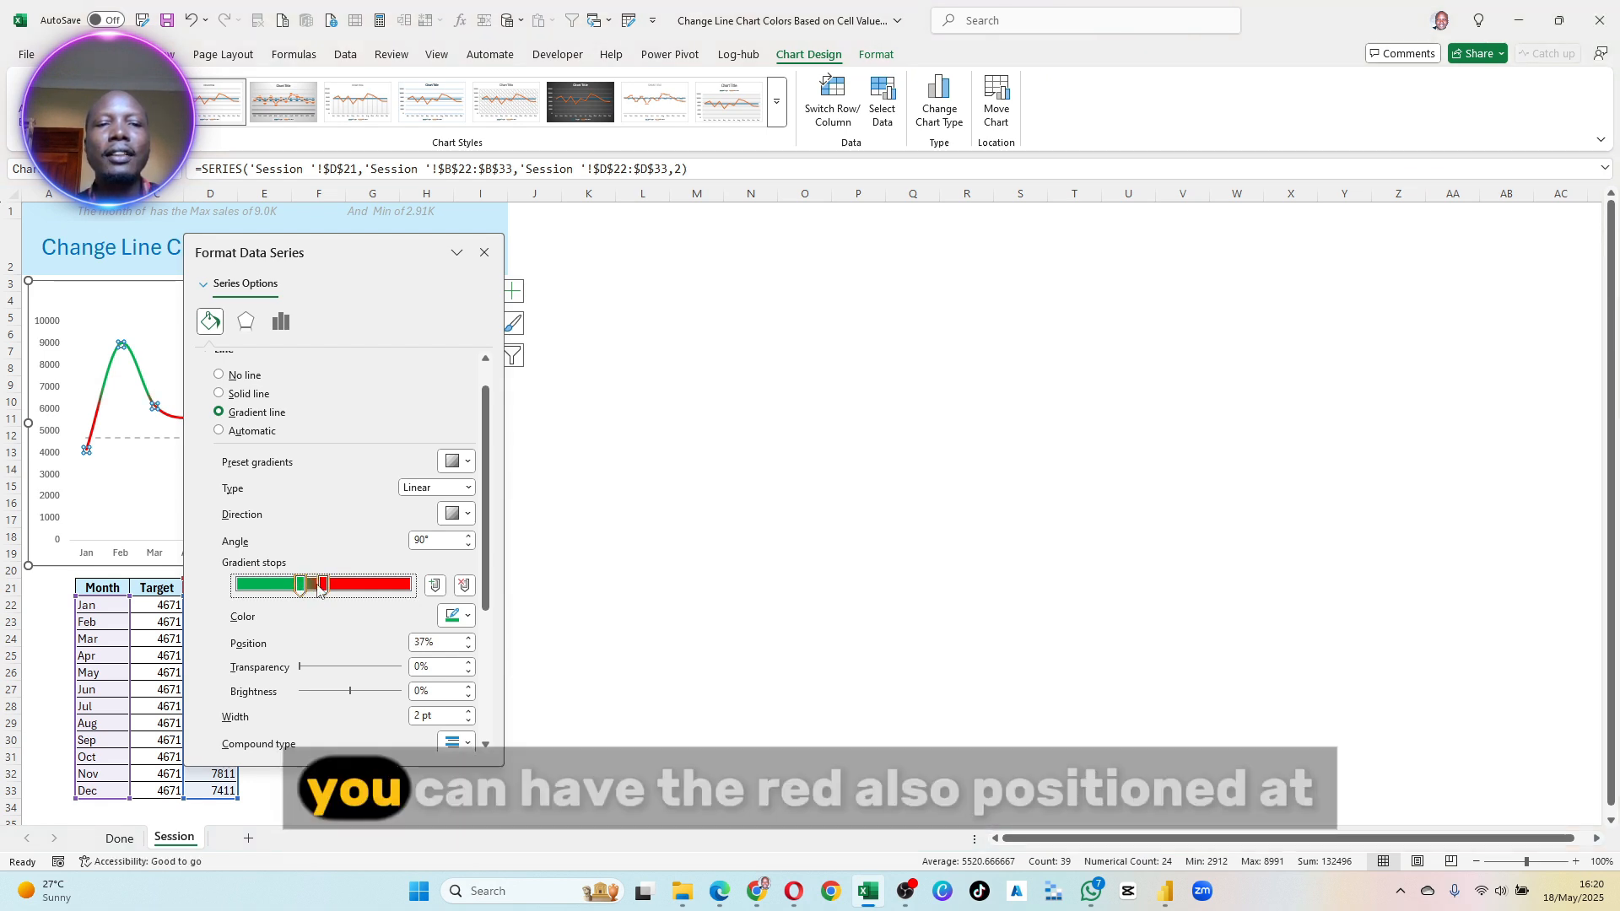
{"action": "left_click", "coordinate": [323, 585]}
{"action": "left_click_drag", "start_coordinate": [323, 585], "coordinate": [341, 584]}
{"action": "left_click", "coordinate": [411, 642]}
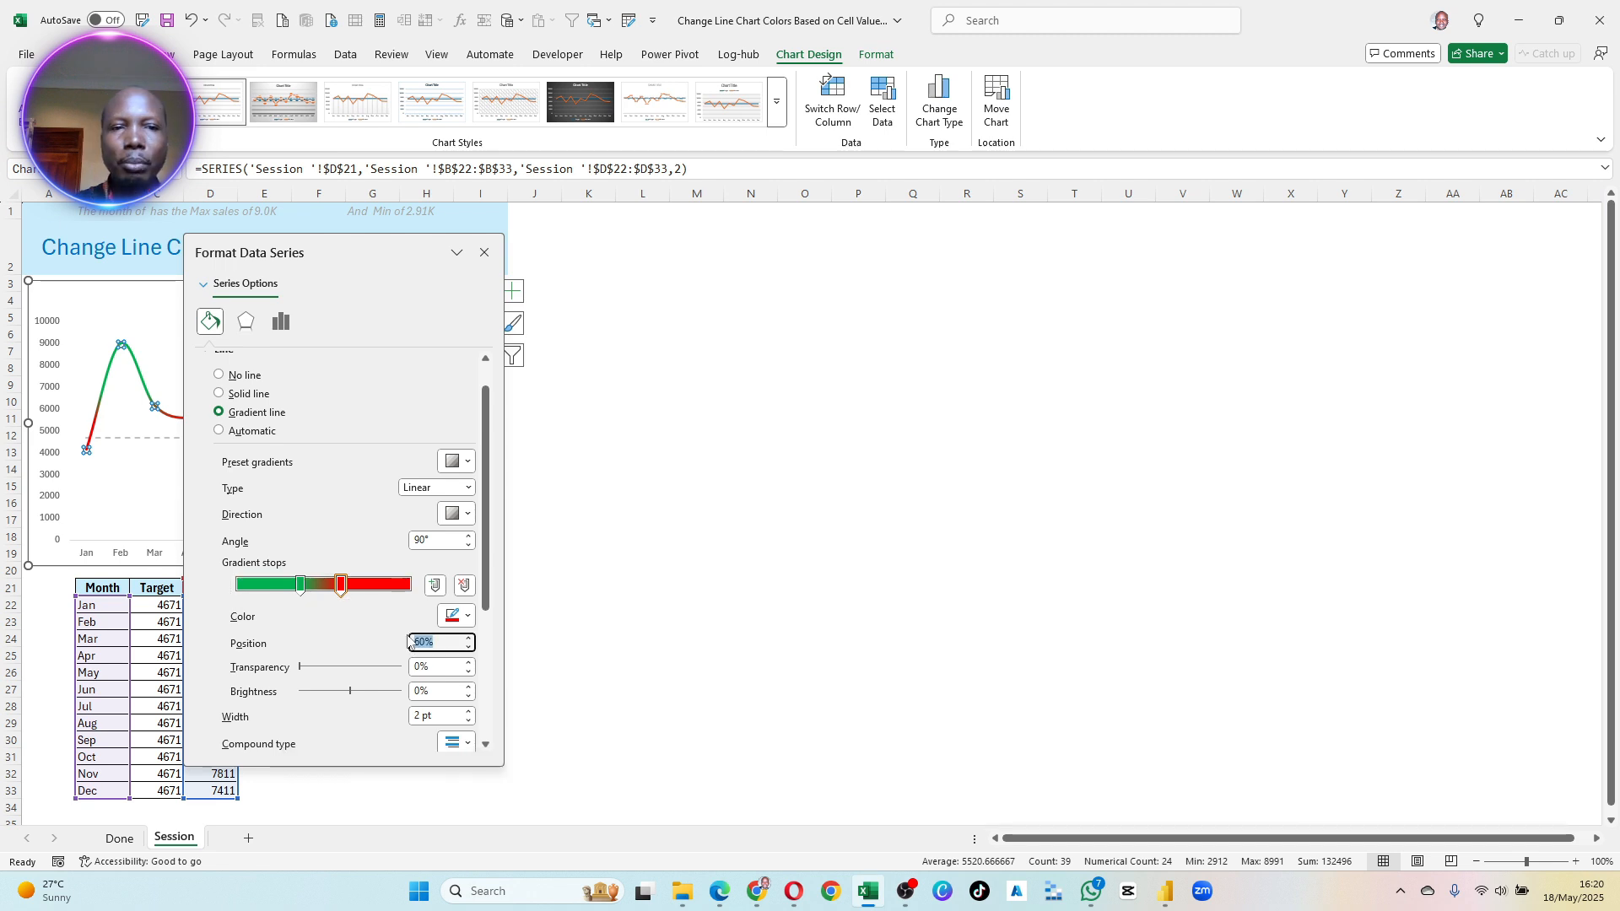
{"action": "type", "text": "60"}
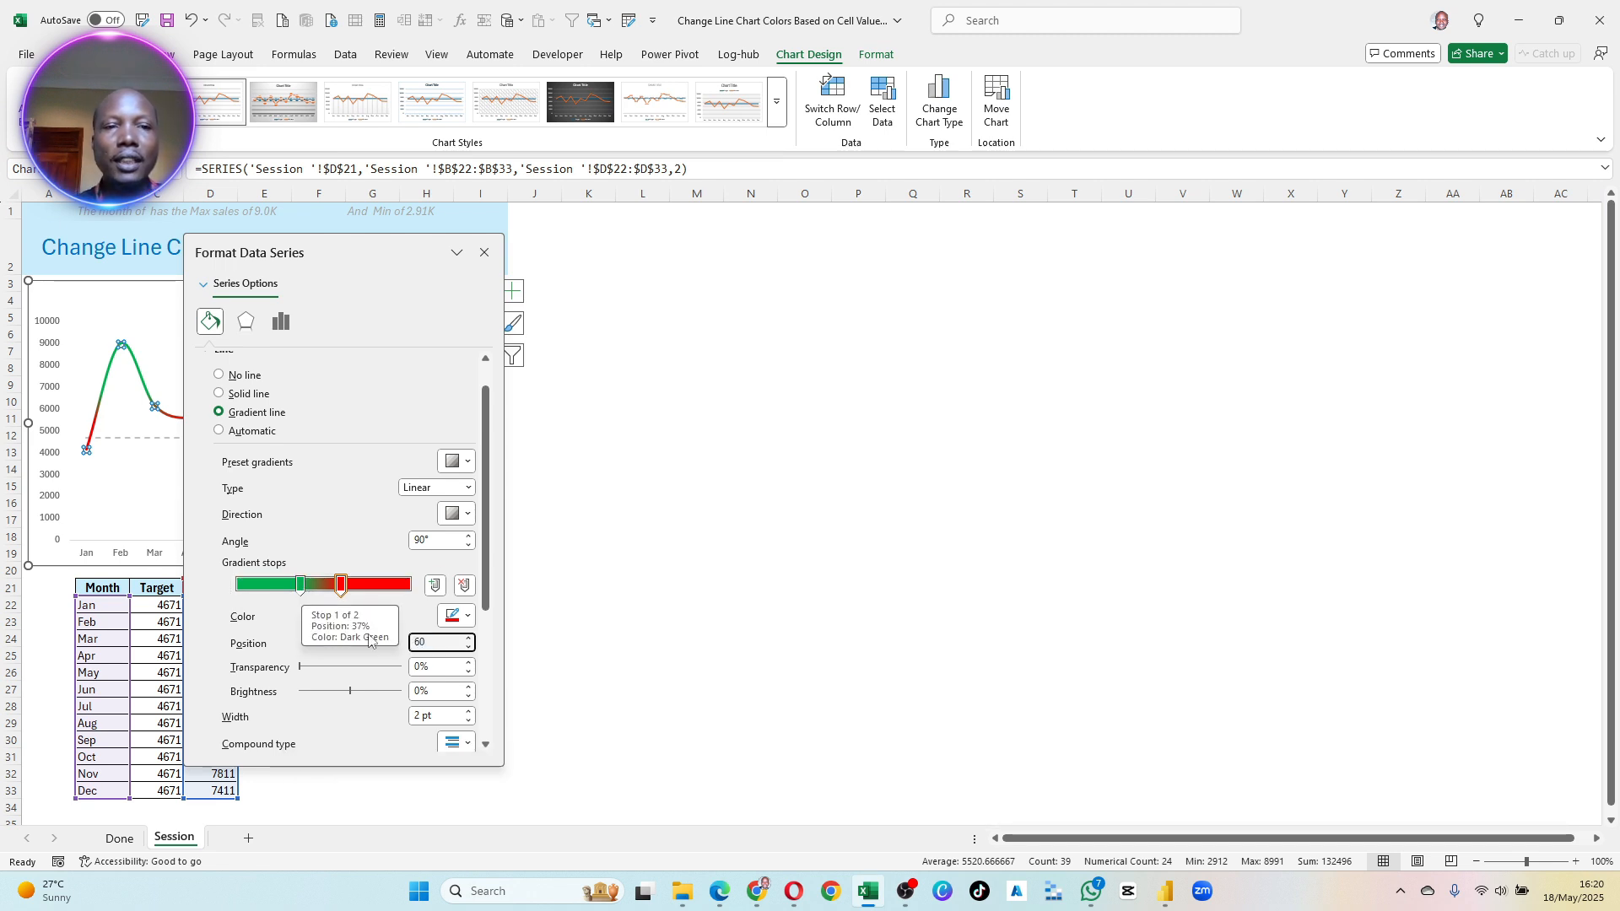
- Add a gold gradient stop at 48% on the Actuals line, between the green and red stops
{"action": "left_click", "coordinate": [435, 586]}
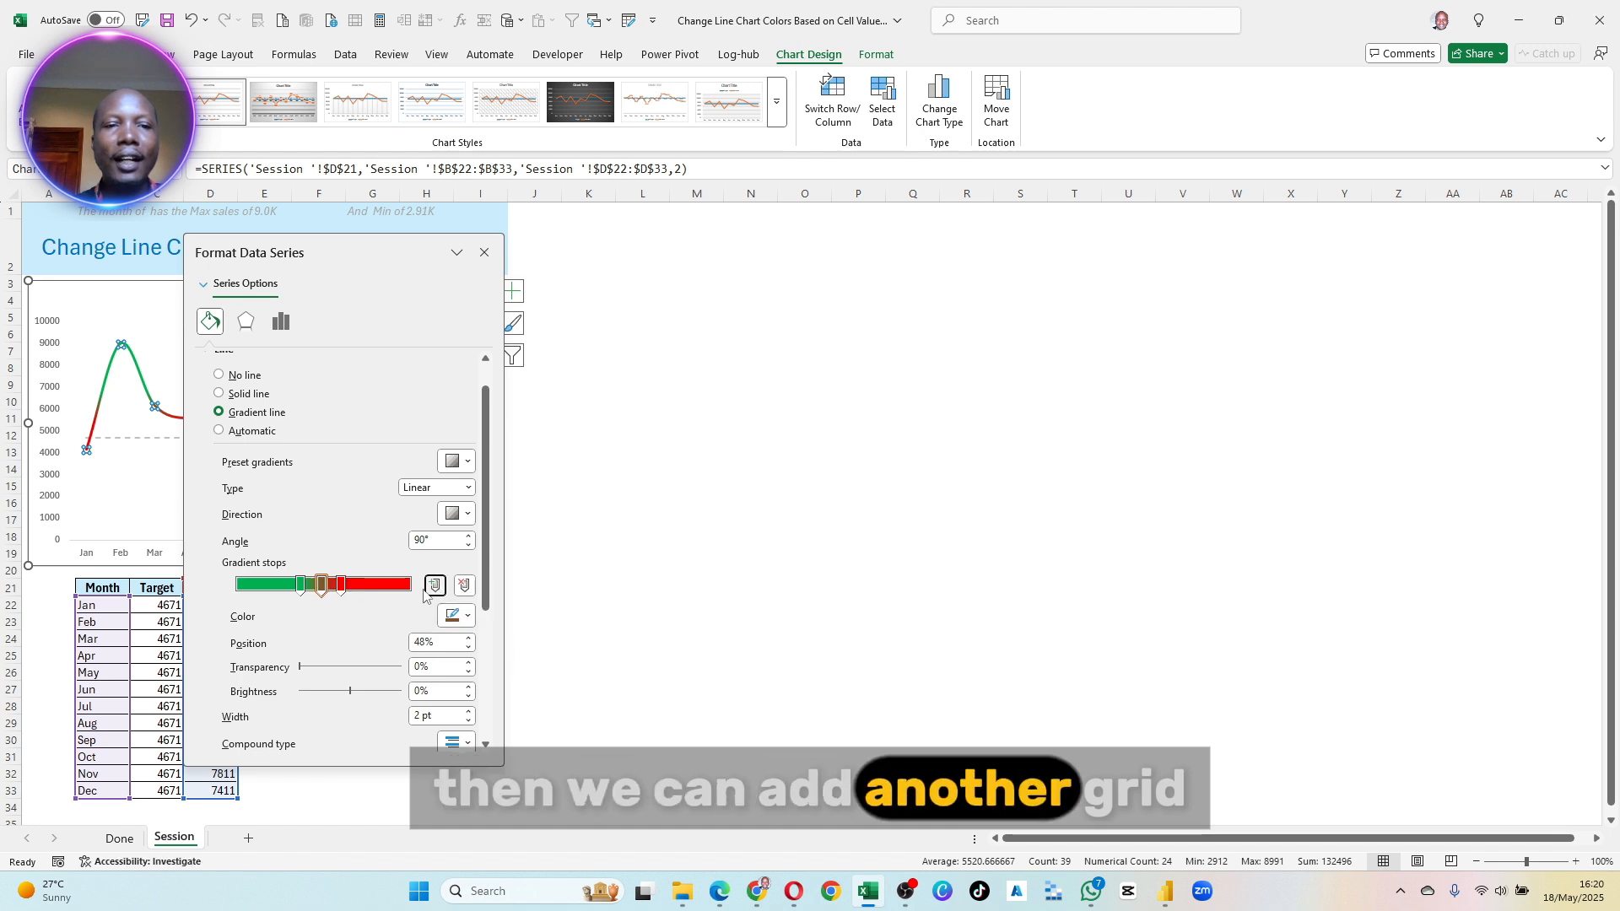
{"action": "left_click", "coordinate": [461, 622]}
{"action": "left_click", "coordinate": [498, 504]}
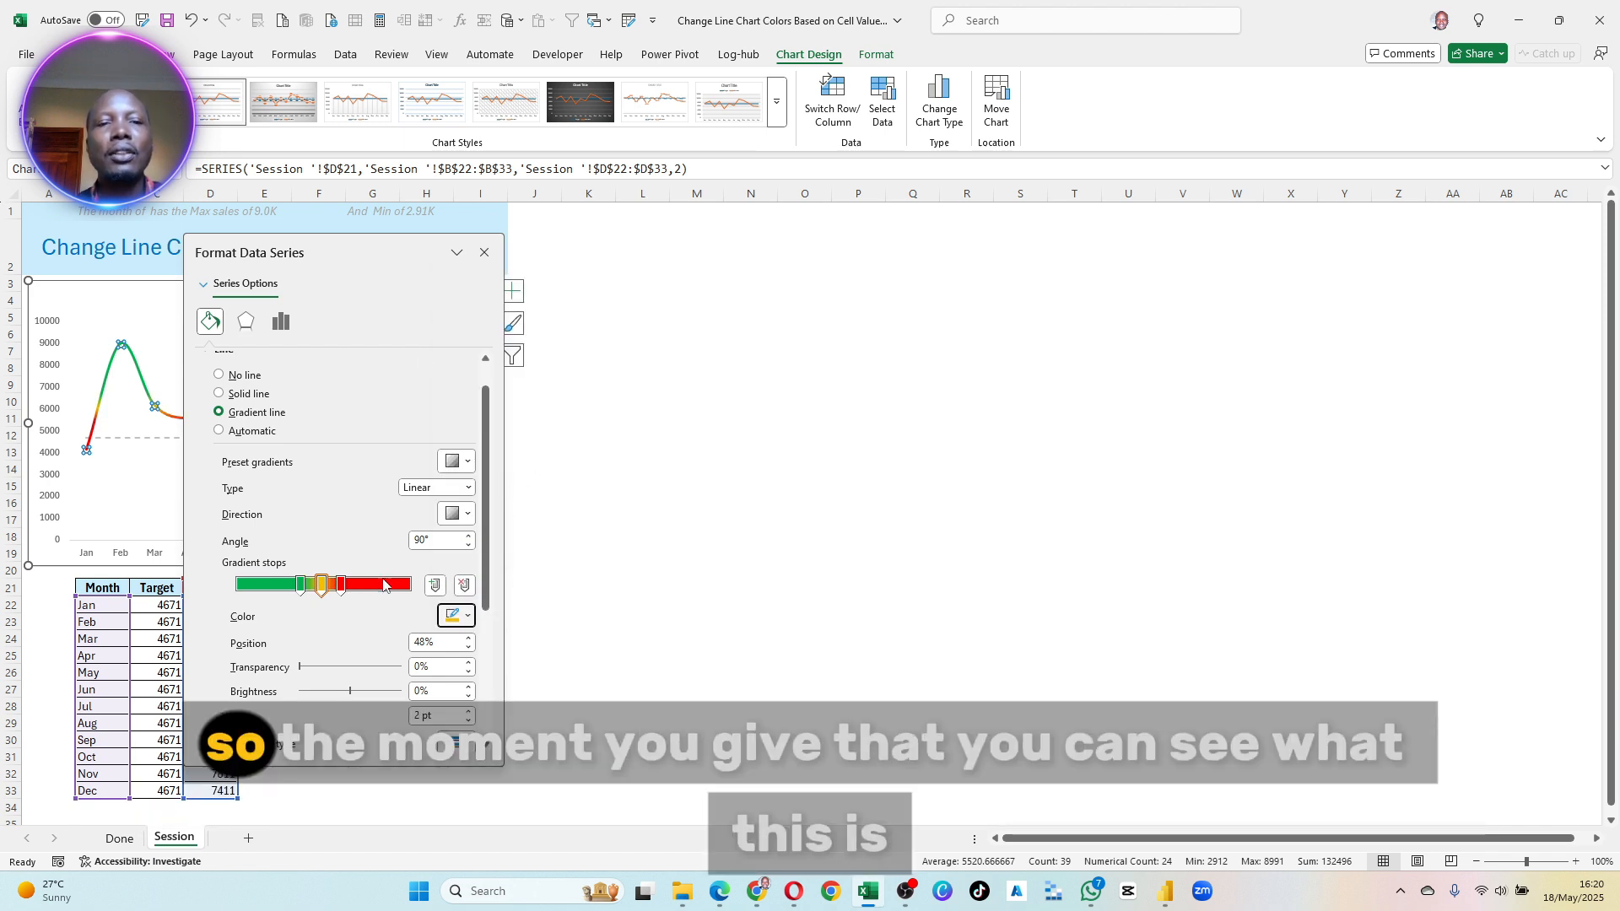
- Uncover the chart and recalculate the worksheet to test the three-colour Actuals line with fresh values
{"action": "left_click_drag", "start_coordinate": [368, 252], "coordinate": [851, 305]}
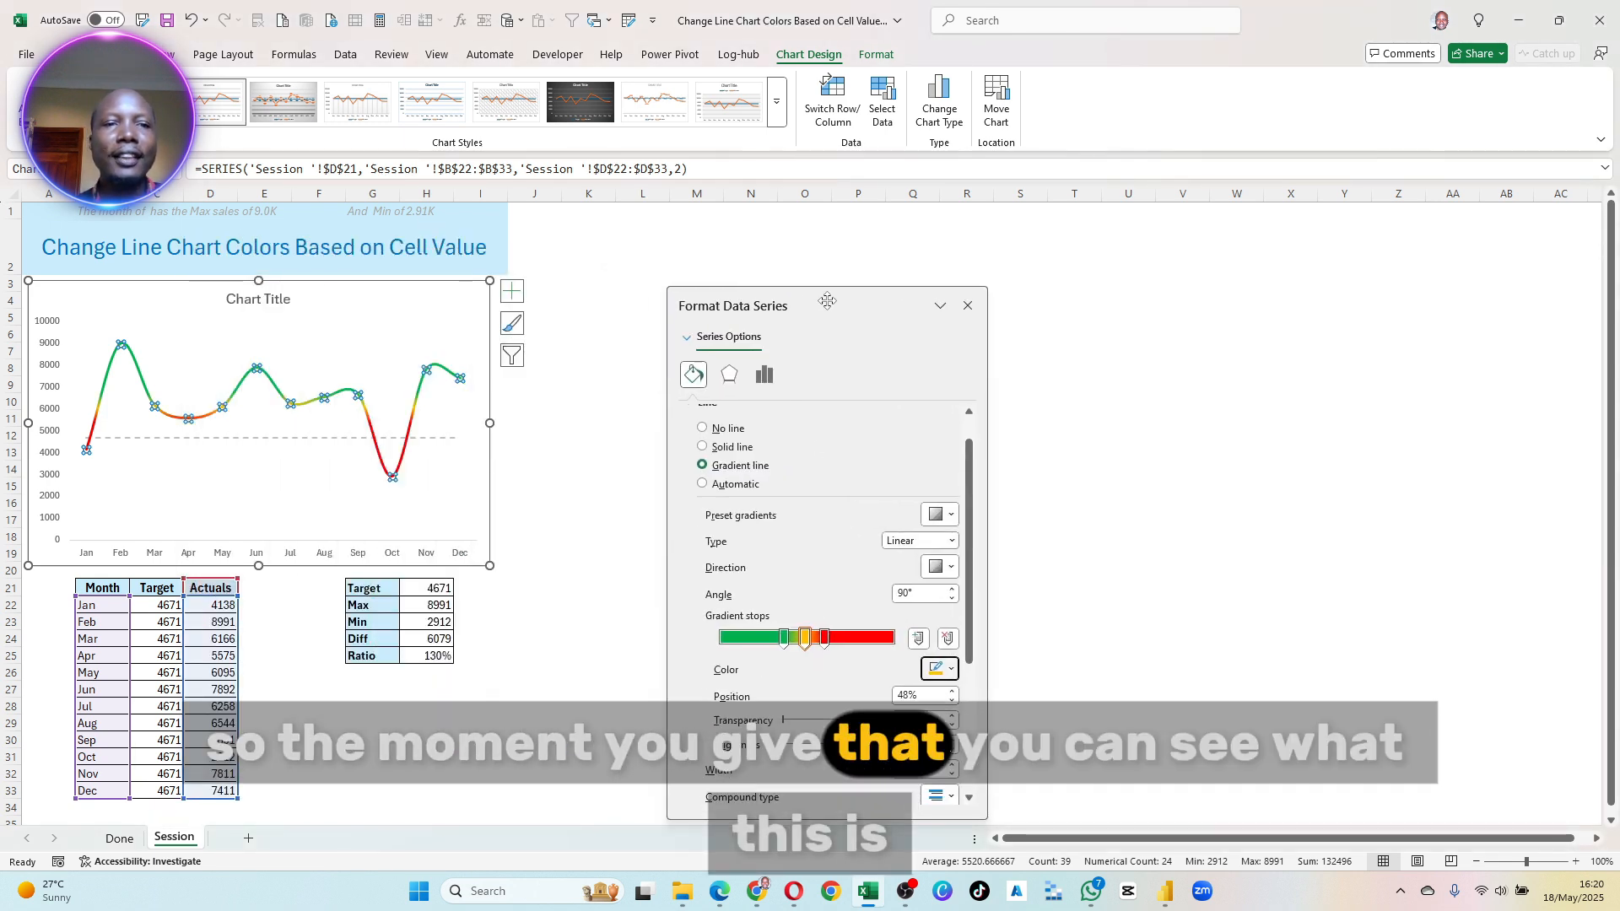
{"action": "left_click", "coordinate": [296, 456]}
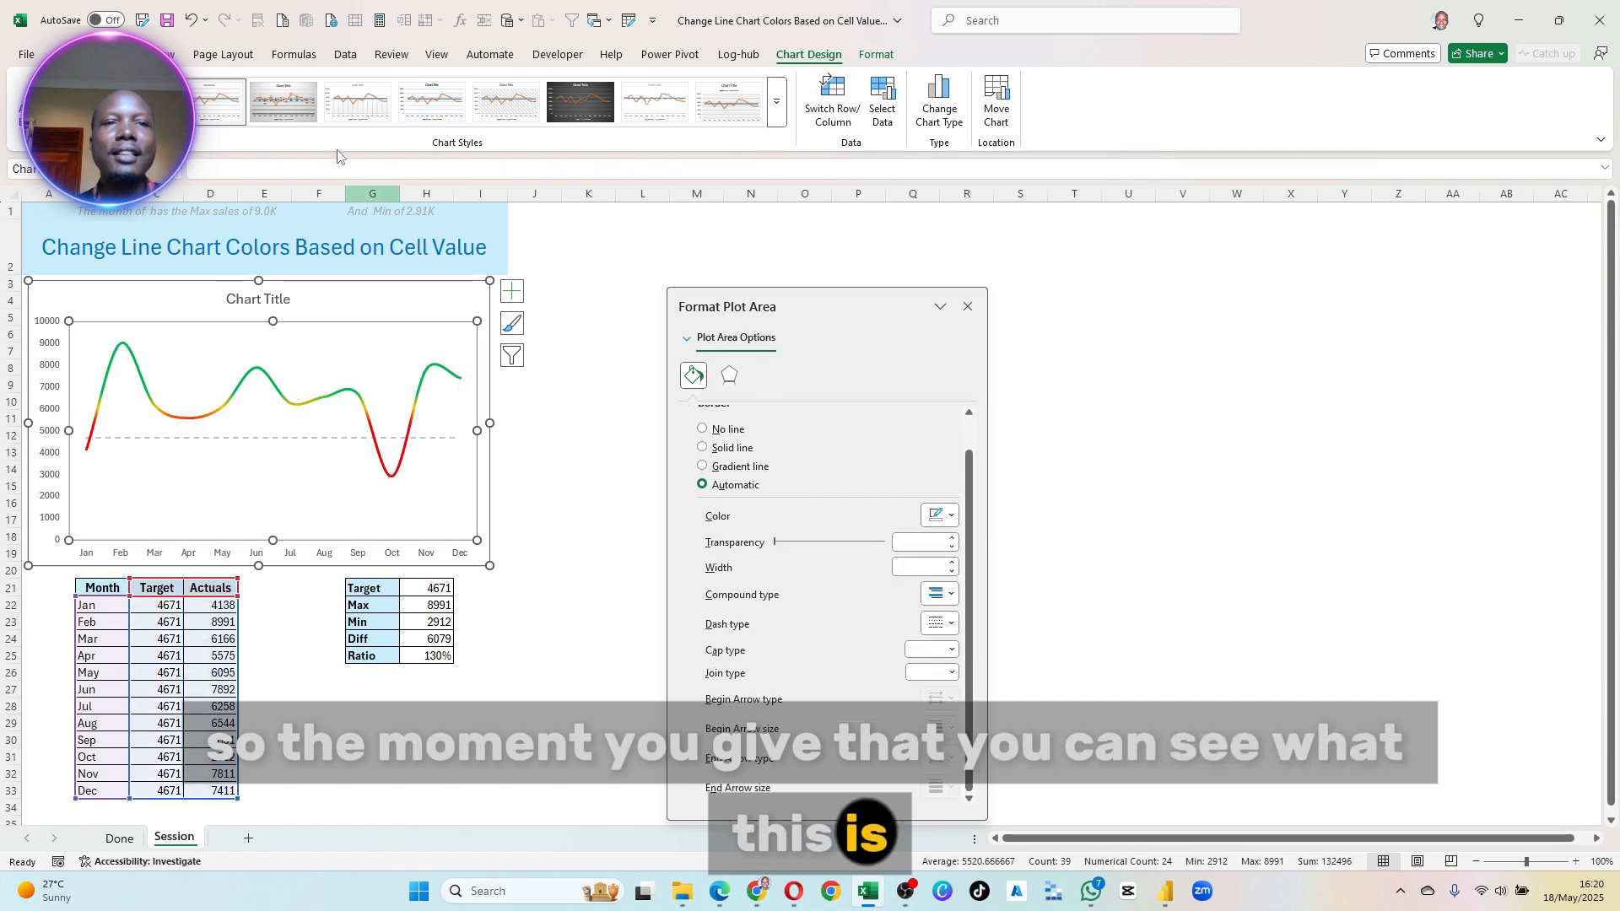
{"action": "key", "text": "F9"}
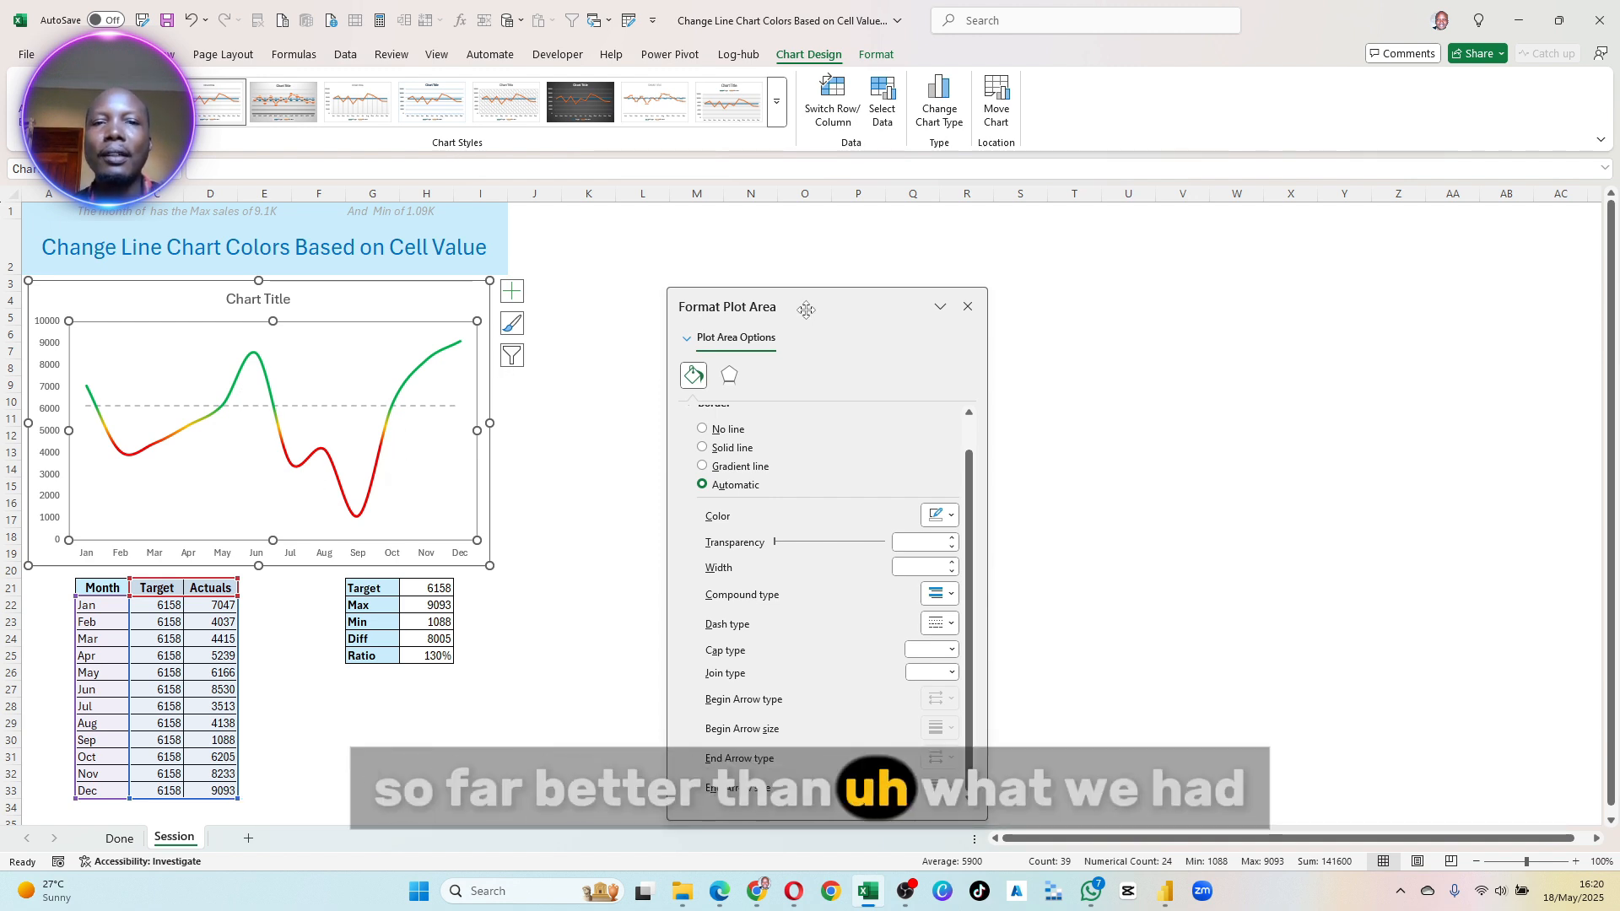
{"action": "left_click", "coordinate": [534, 469]}
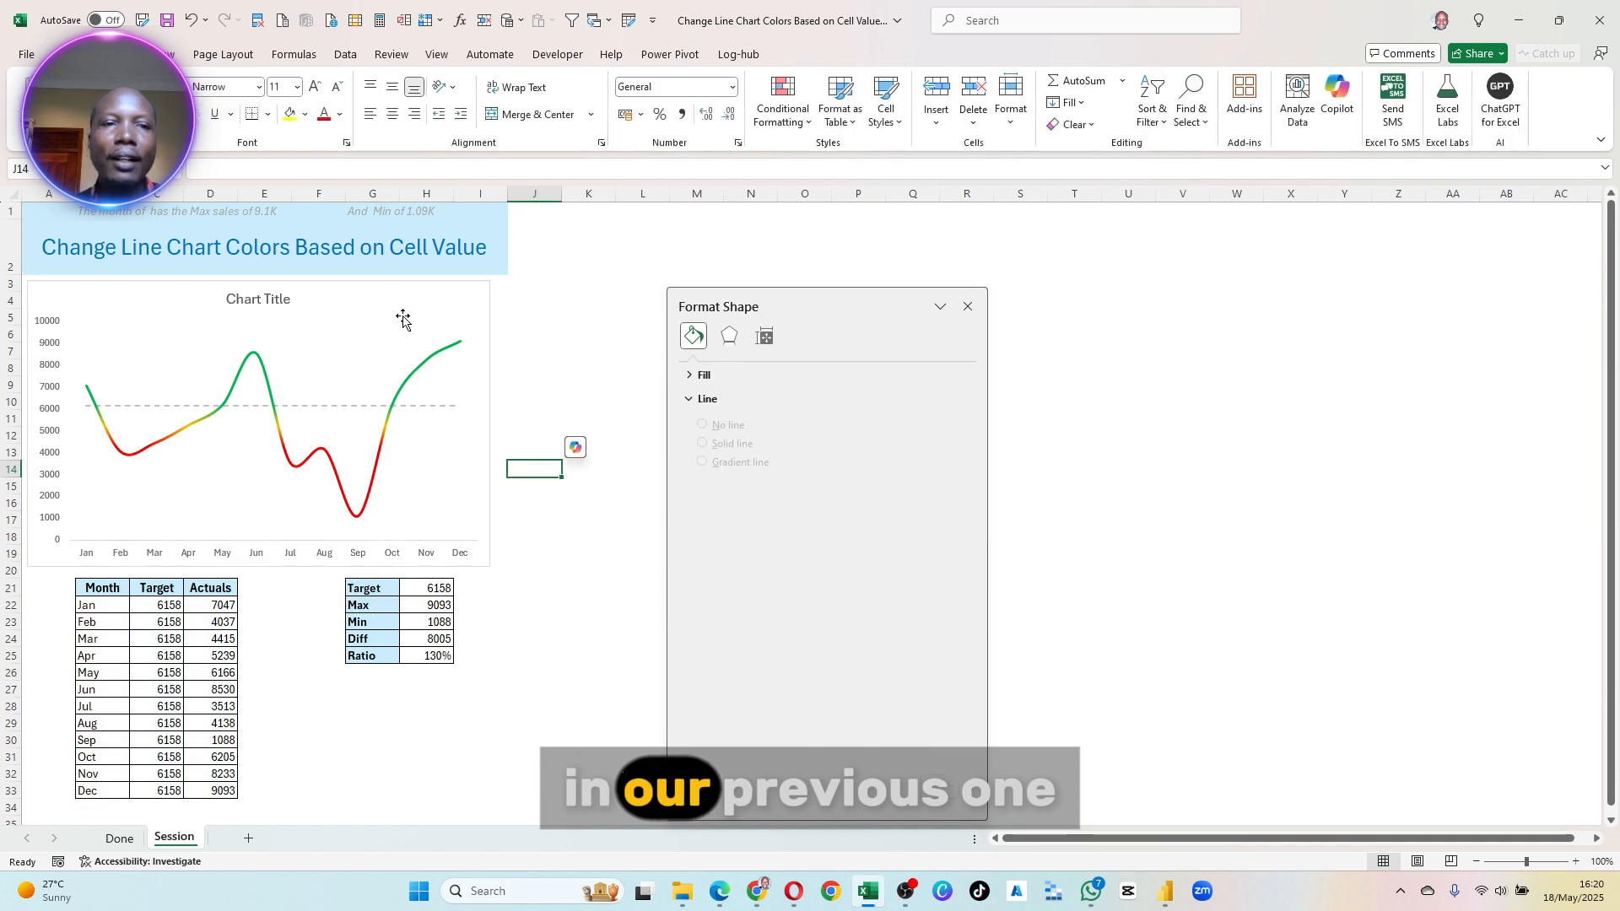
- Move the chart title to the chart's upper-left corner and change its text to "Monthly Sales"
{"action": "left_click", "coordinate": [258, 302]}
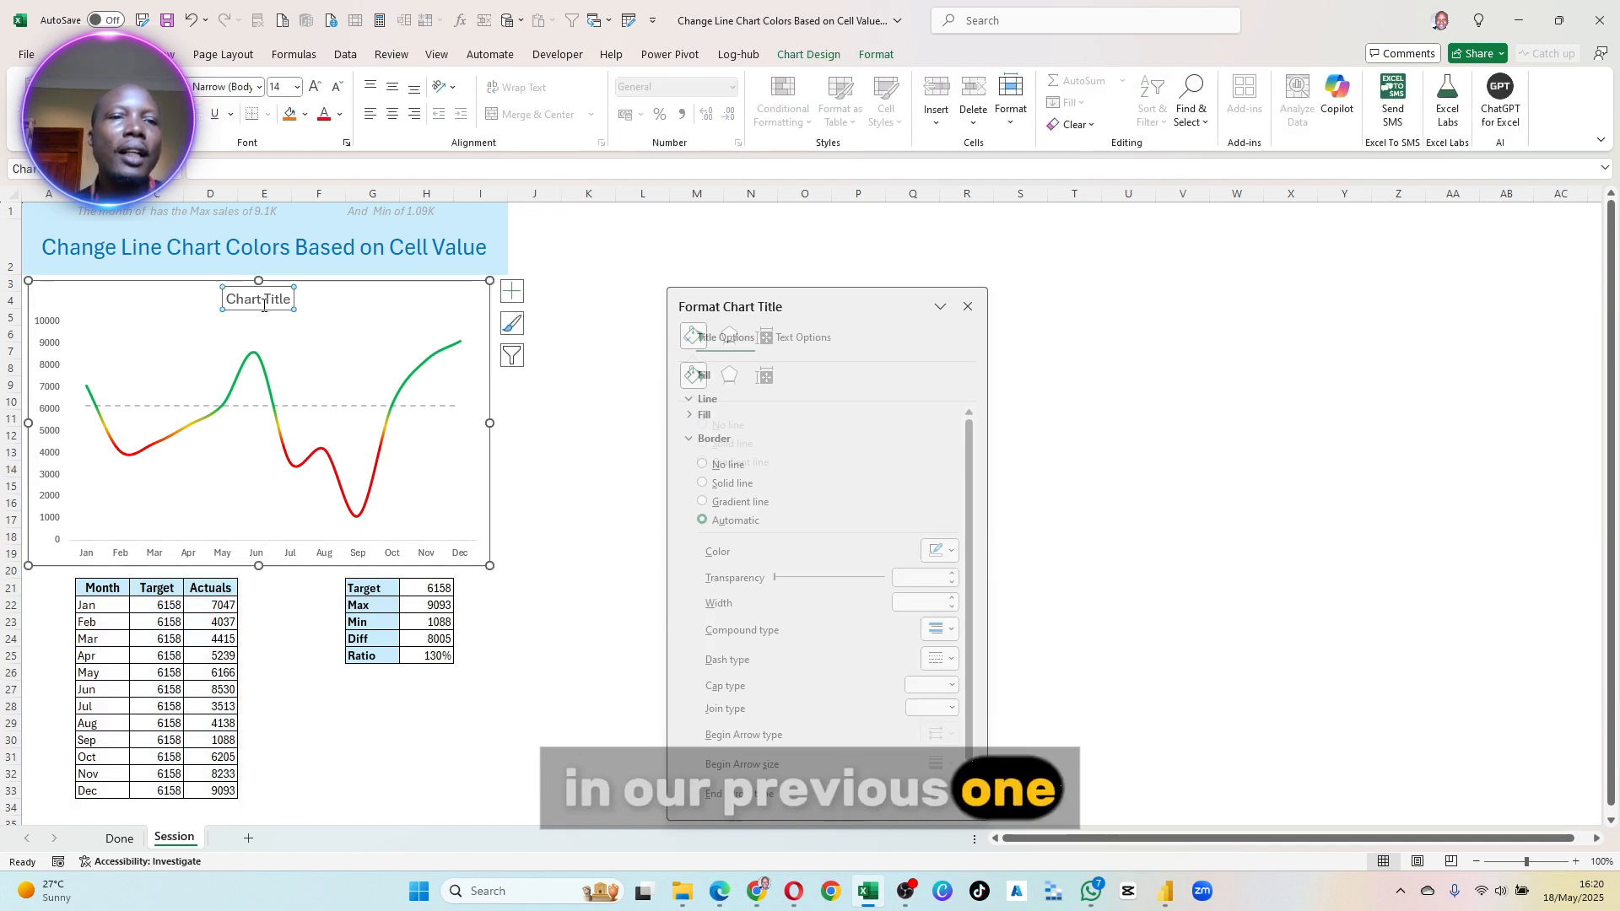
{"action": "left_click_drag", "start_coordinate": [254, 313], "coordinate": [87, 310]}
{"action": "left_click", "coordinate": [89, 303]}
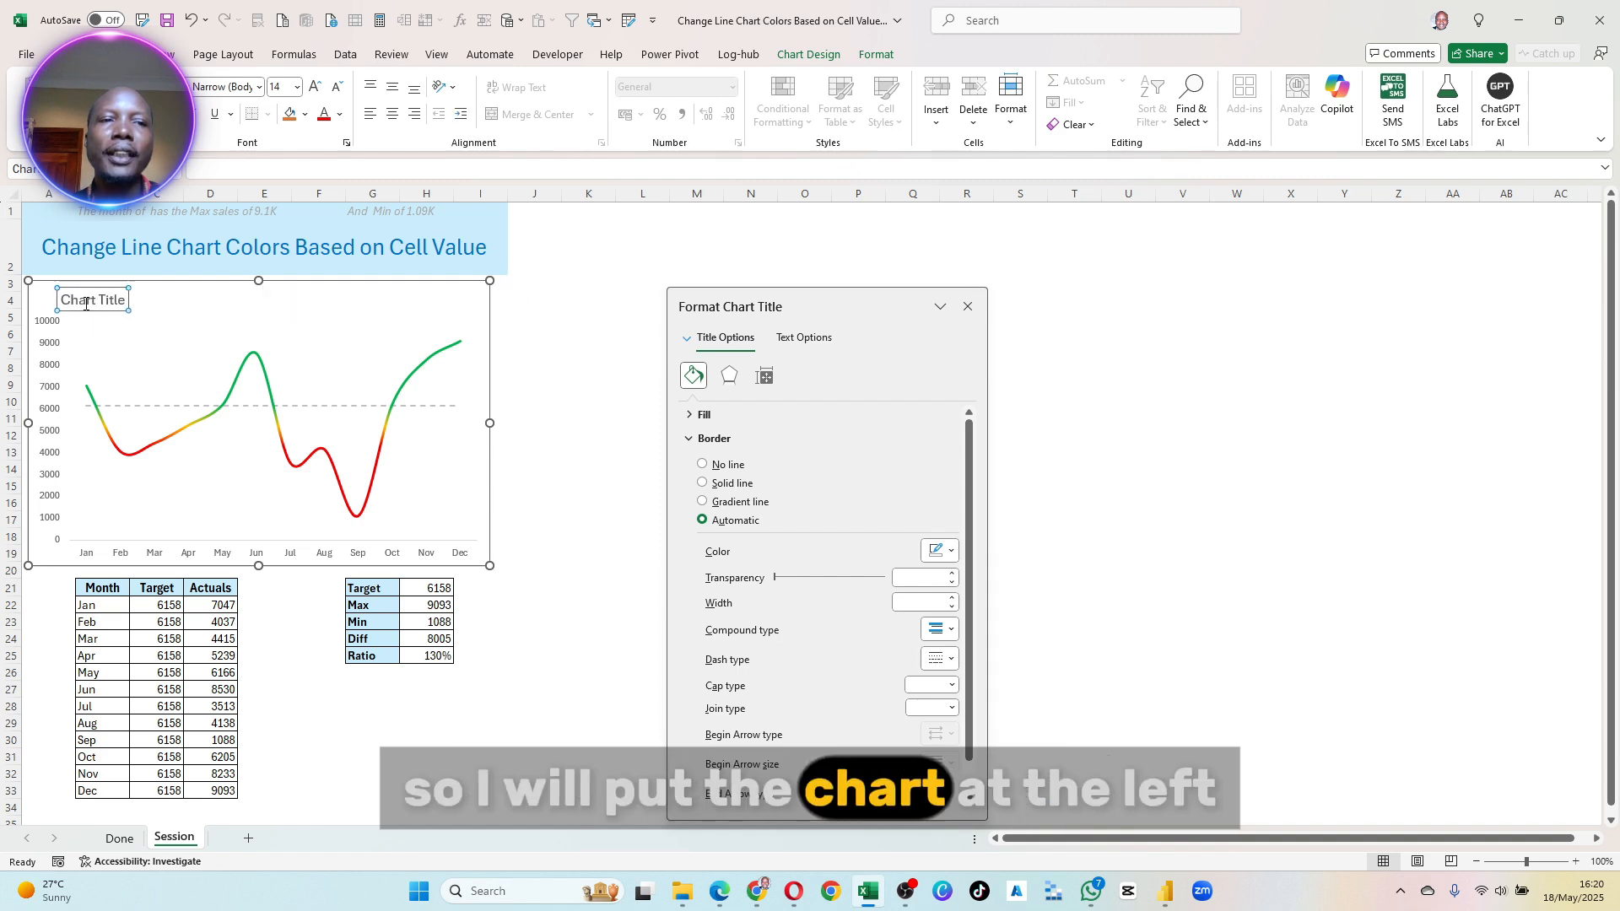
{"action": "double_click", "coordinate": [96, 302]}
{"action": "left_click", "coordinate": [96, 302]}
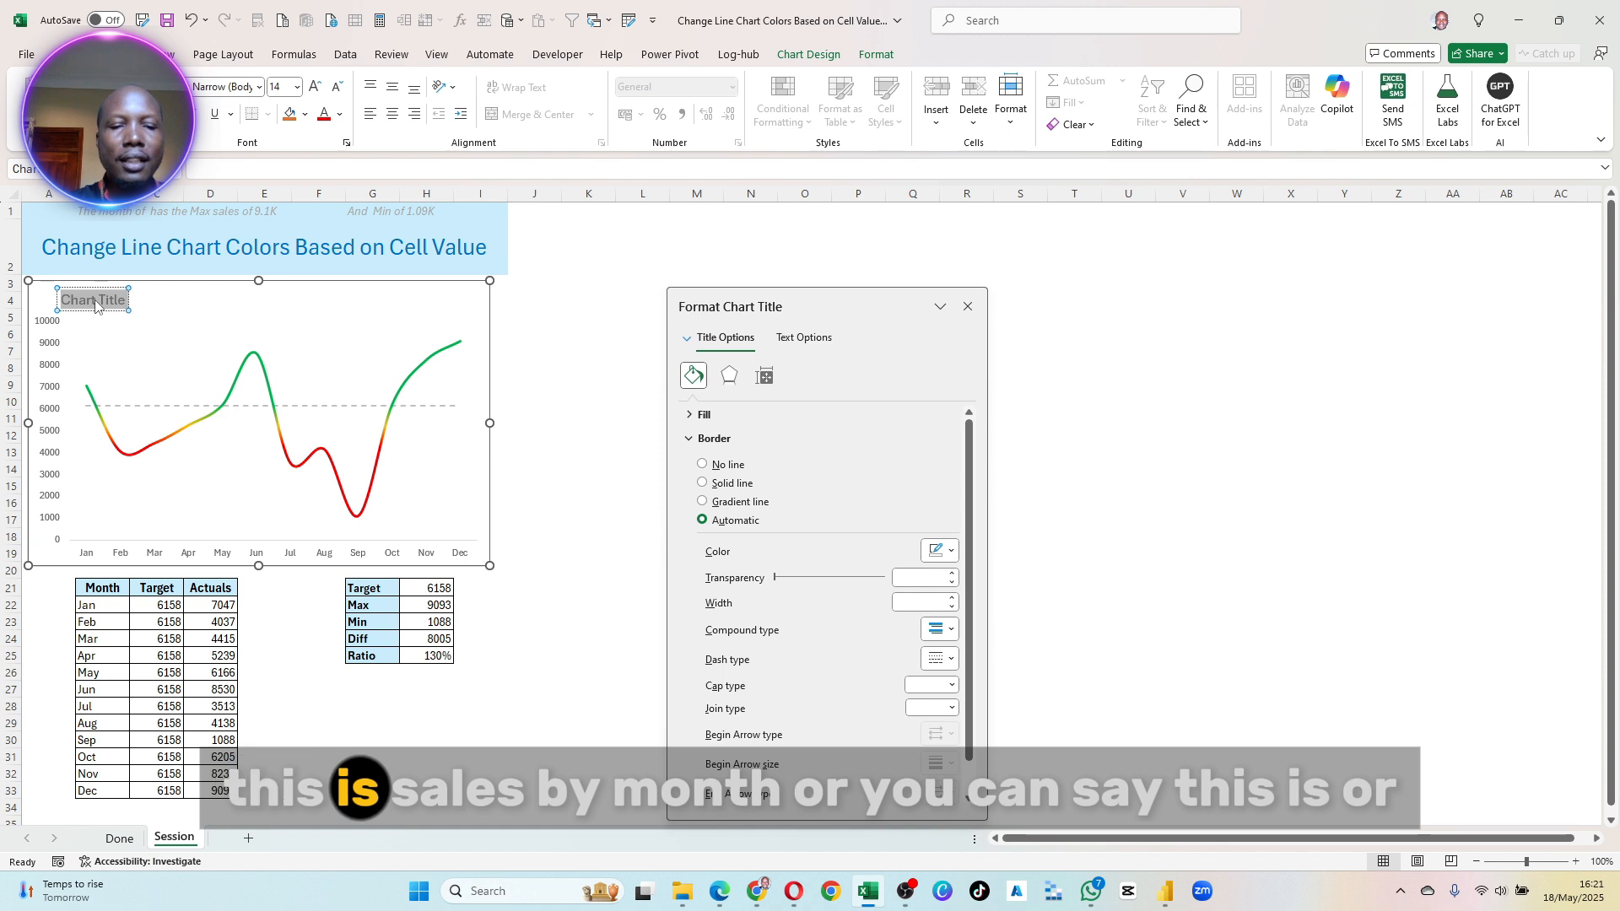
{"action": "type", "text": "Sales"}
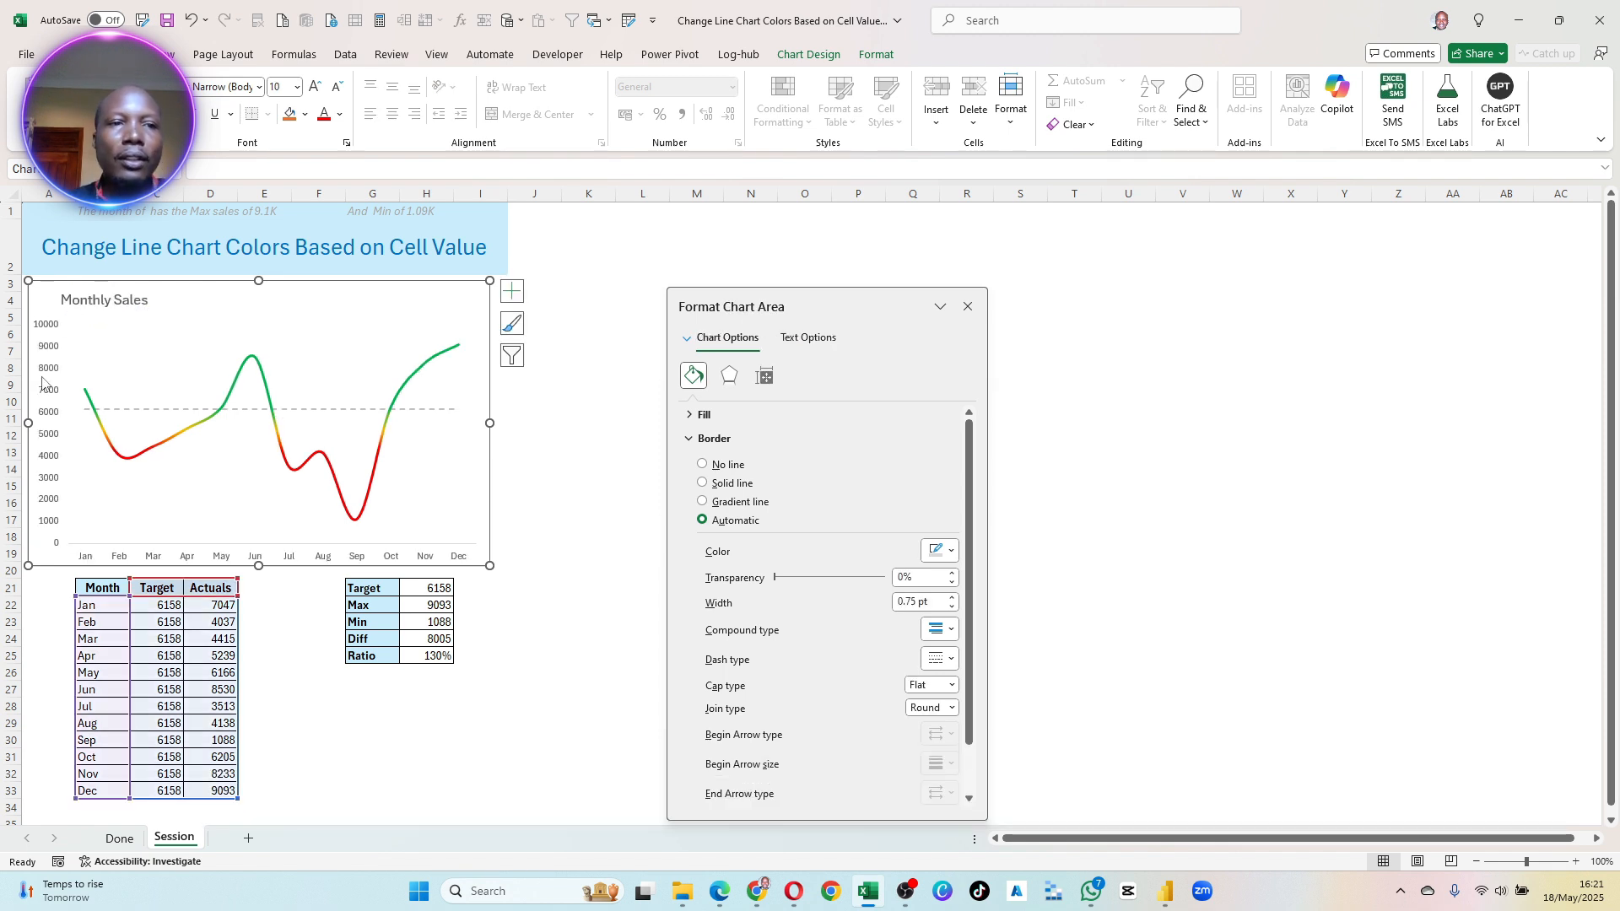
{"action": "left_click", "coordinate": [30, 382]}
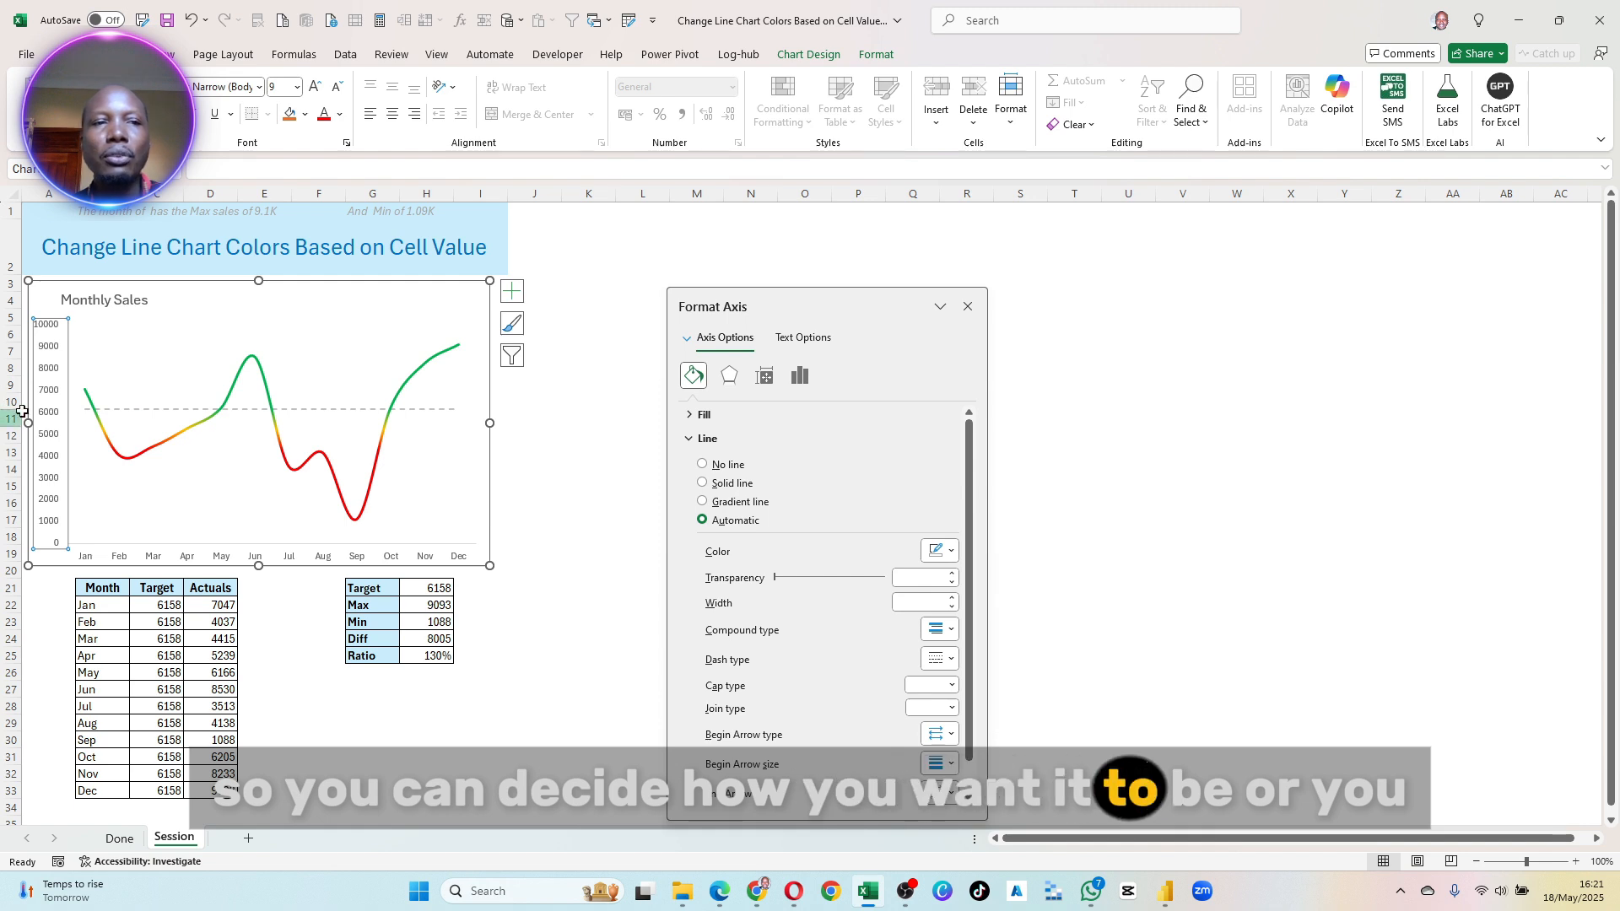
{"action": "right_click", "coordinate": [42, 335]}
{"action": "key", "text": "Escape"}
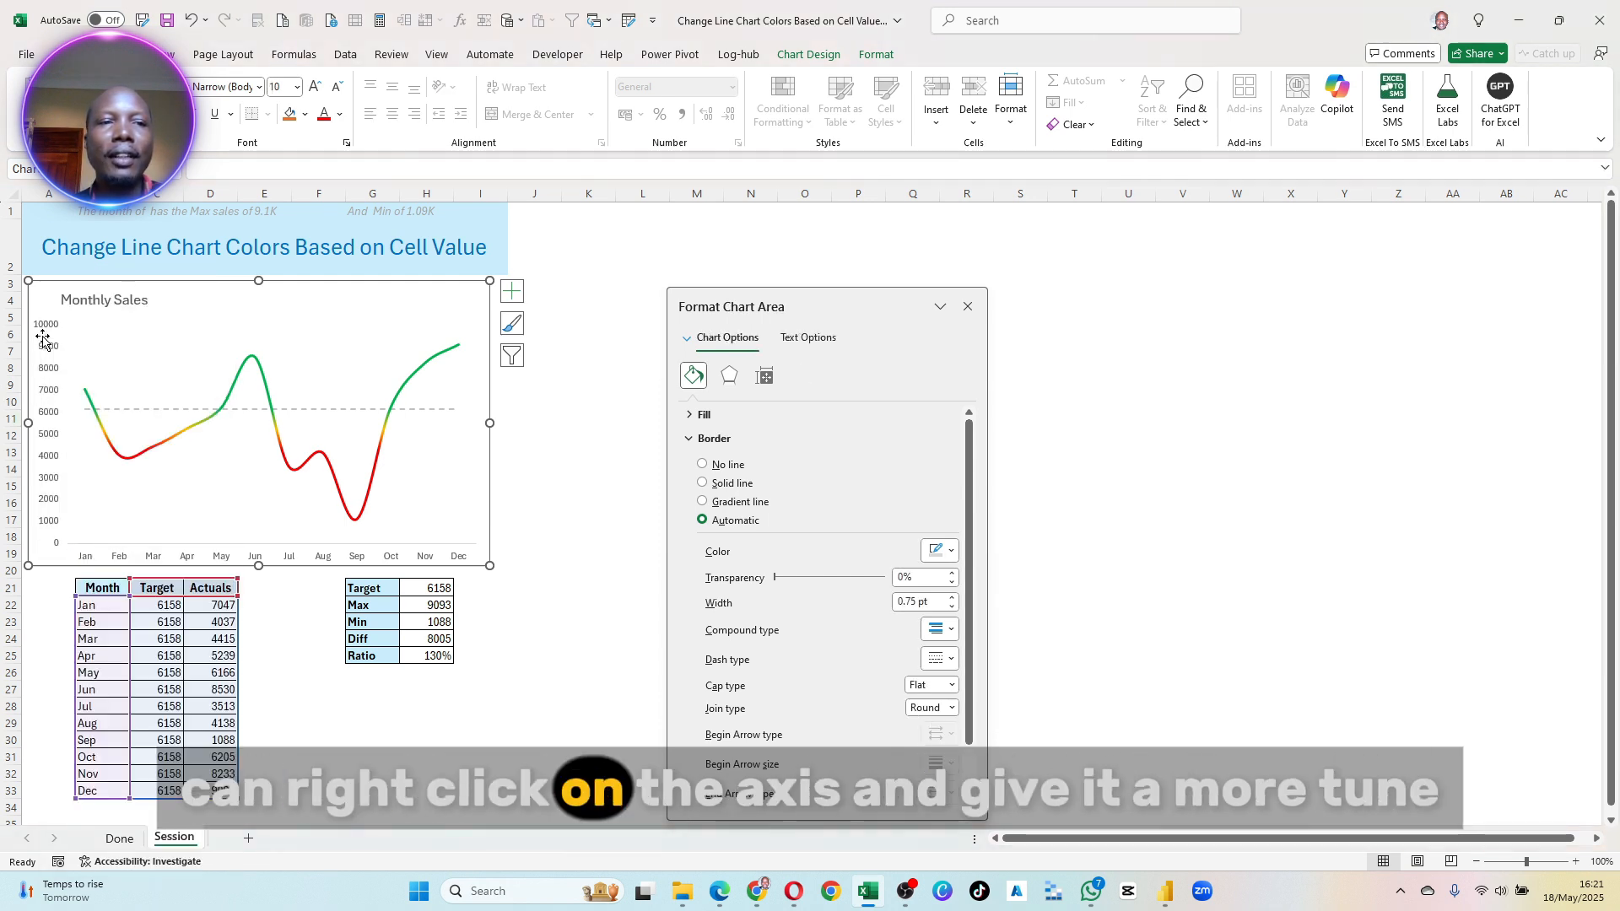
{"action": "right_click", "coordinate": [42, 336]}
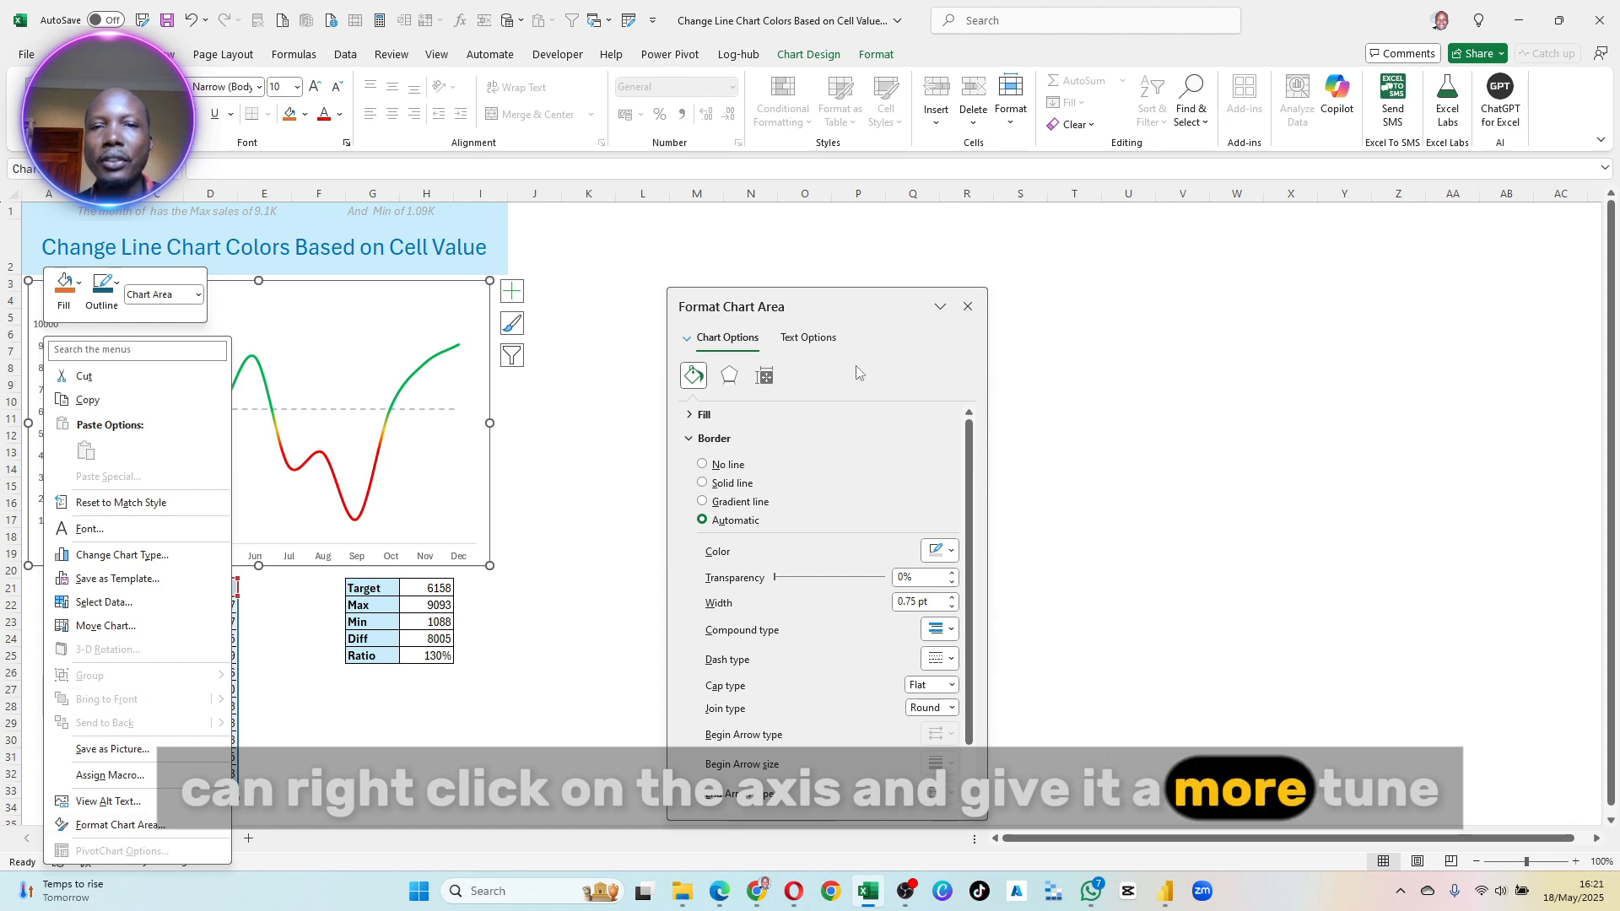
{"action": "left_click", "coordinate": [393, 314]}
{"action": "left_click", "coordinate": [554, 494]}
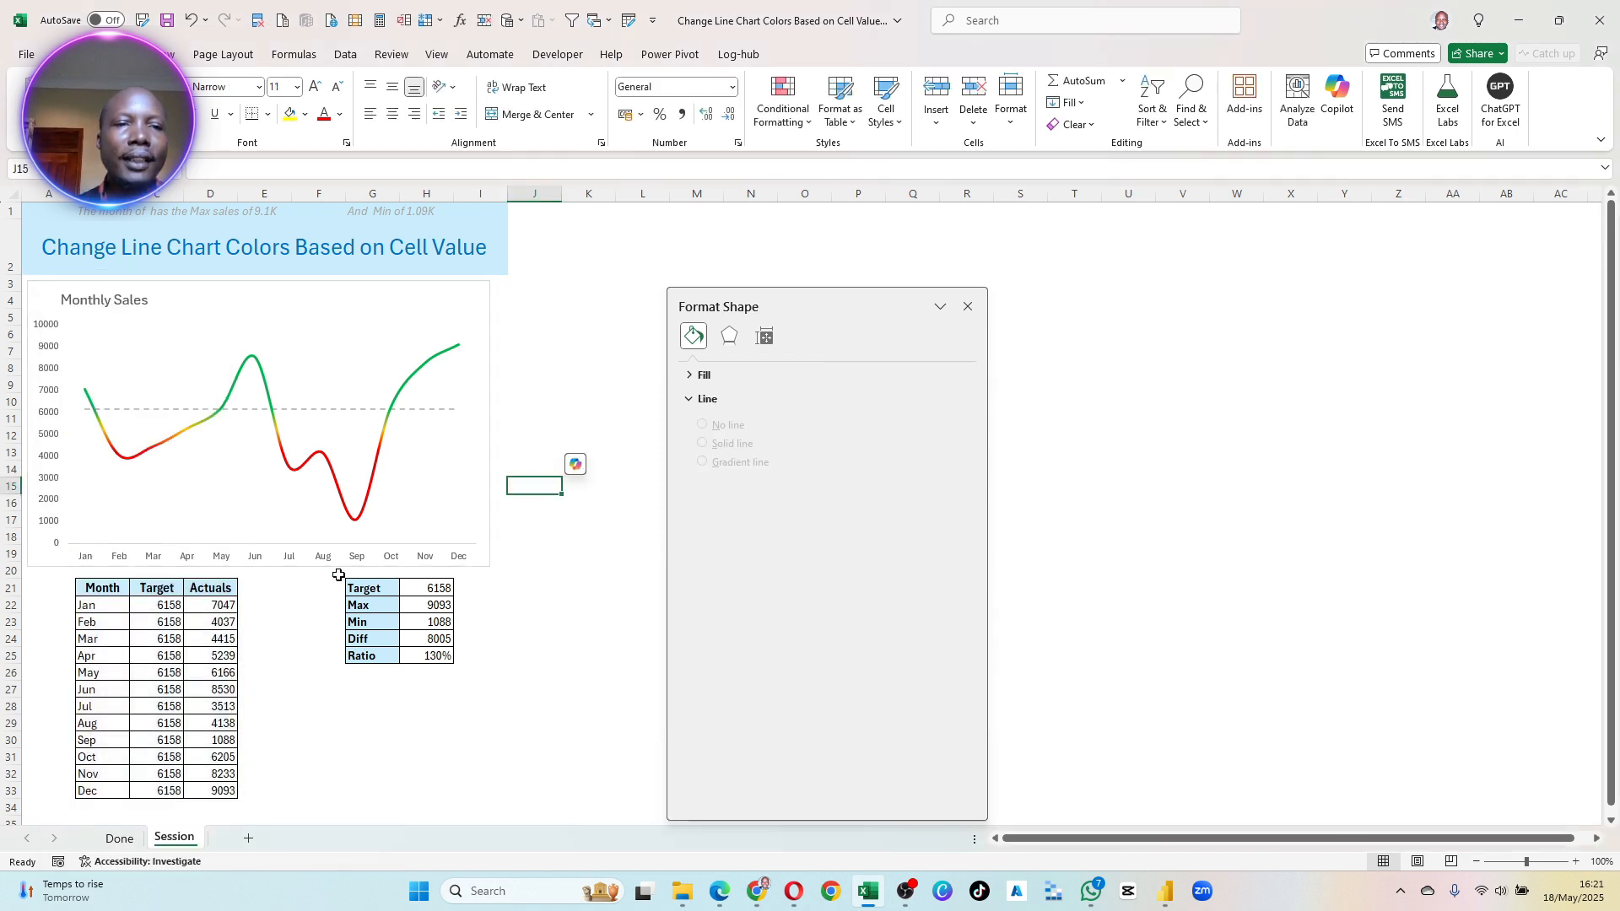
- Remove the chart area's border by setting it to No line
{"action": "left_click", "coordinate": [487, 313]}
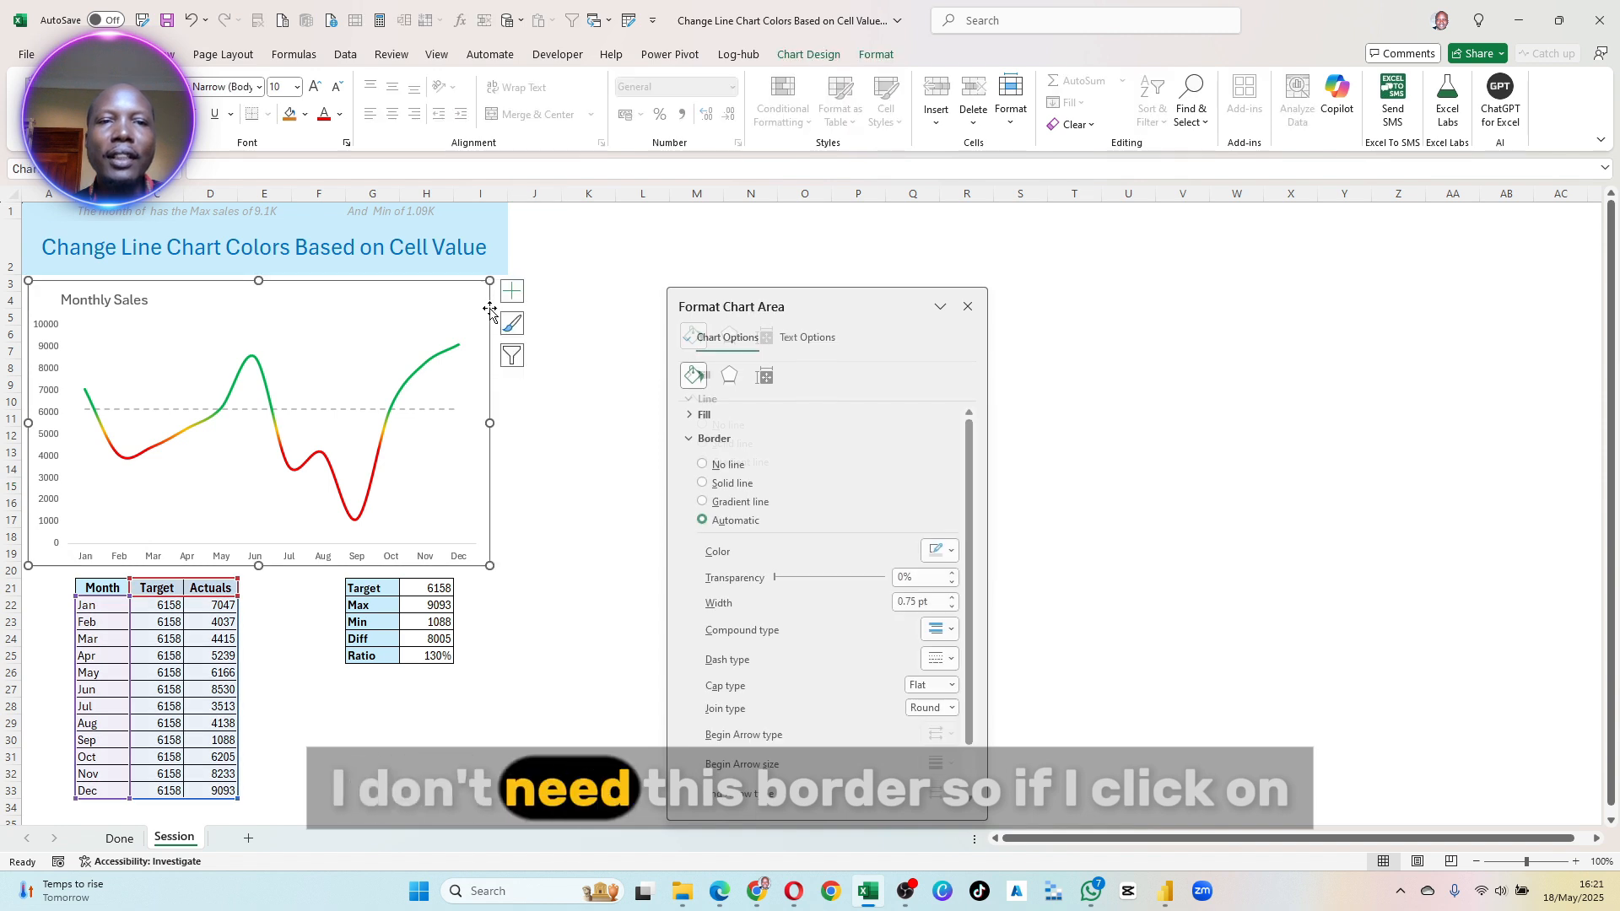
{"action": "left_click", "coordinate": [765, 376]}
{"action": "left_click_drag", "start_coordinate": [815, 306], "coordinate": [284, 253]}
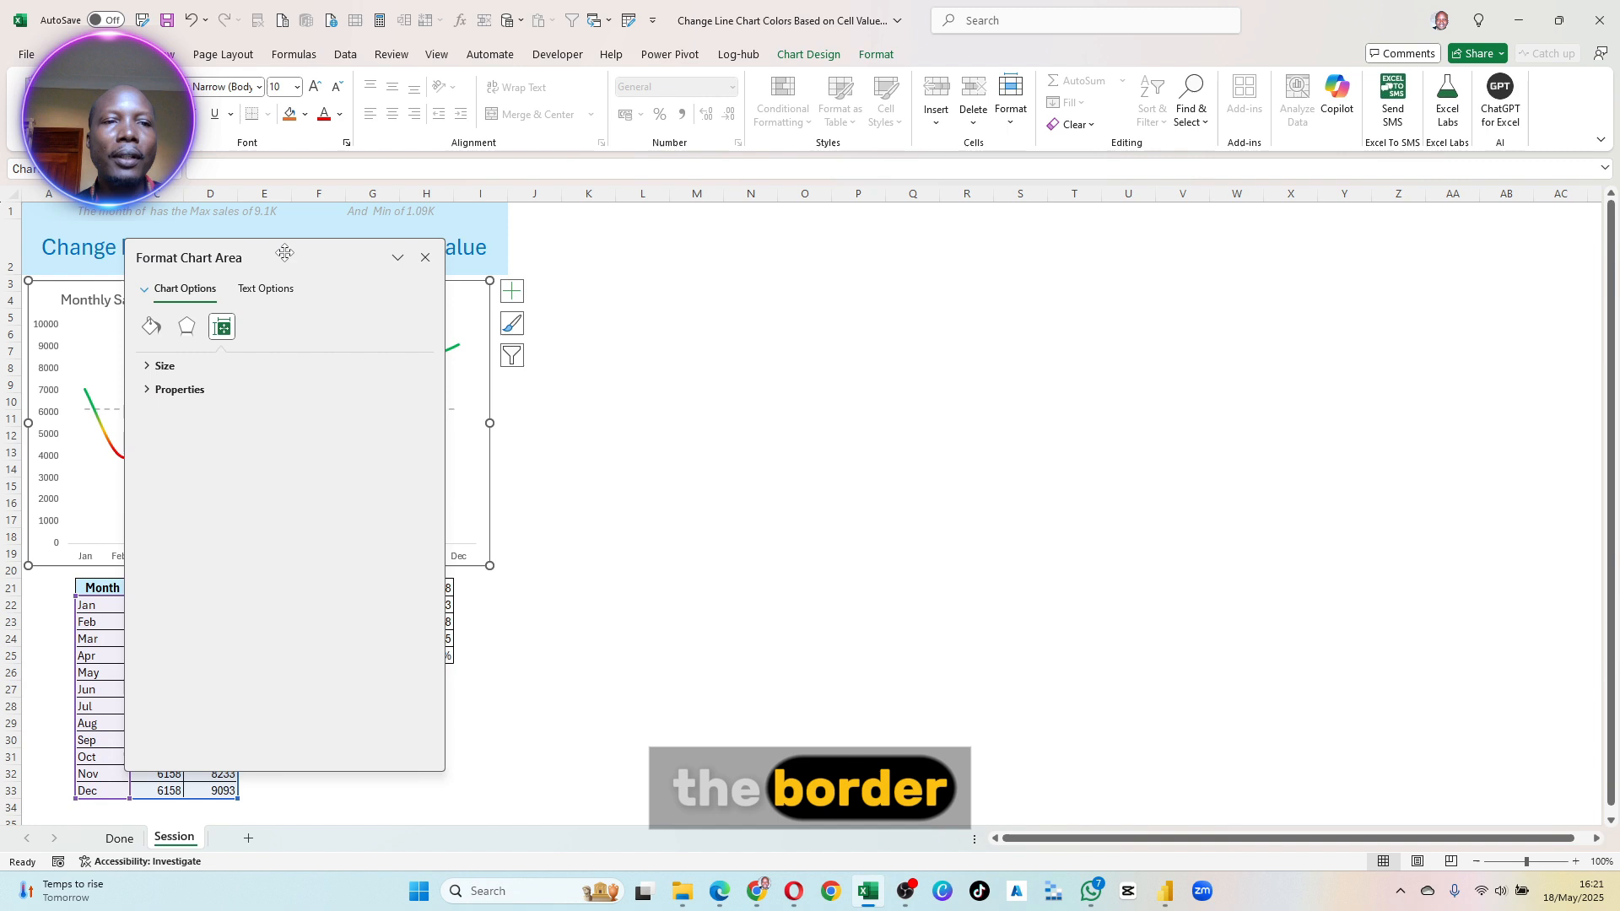
{"action": "left_click", "coordinate": [151, 326]}
{"action": "left_click", "coordinate": [164, 417]}
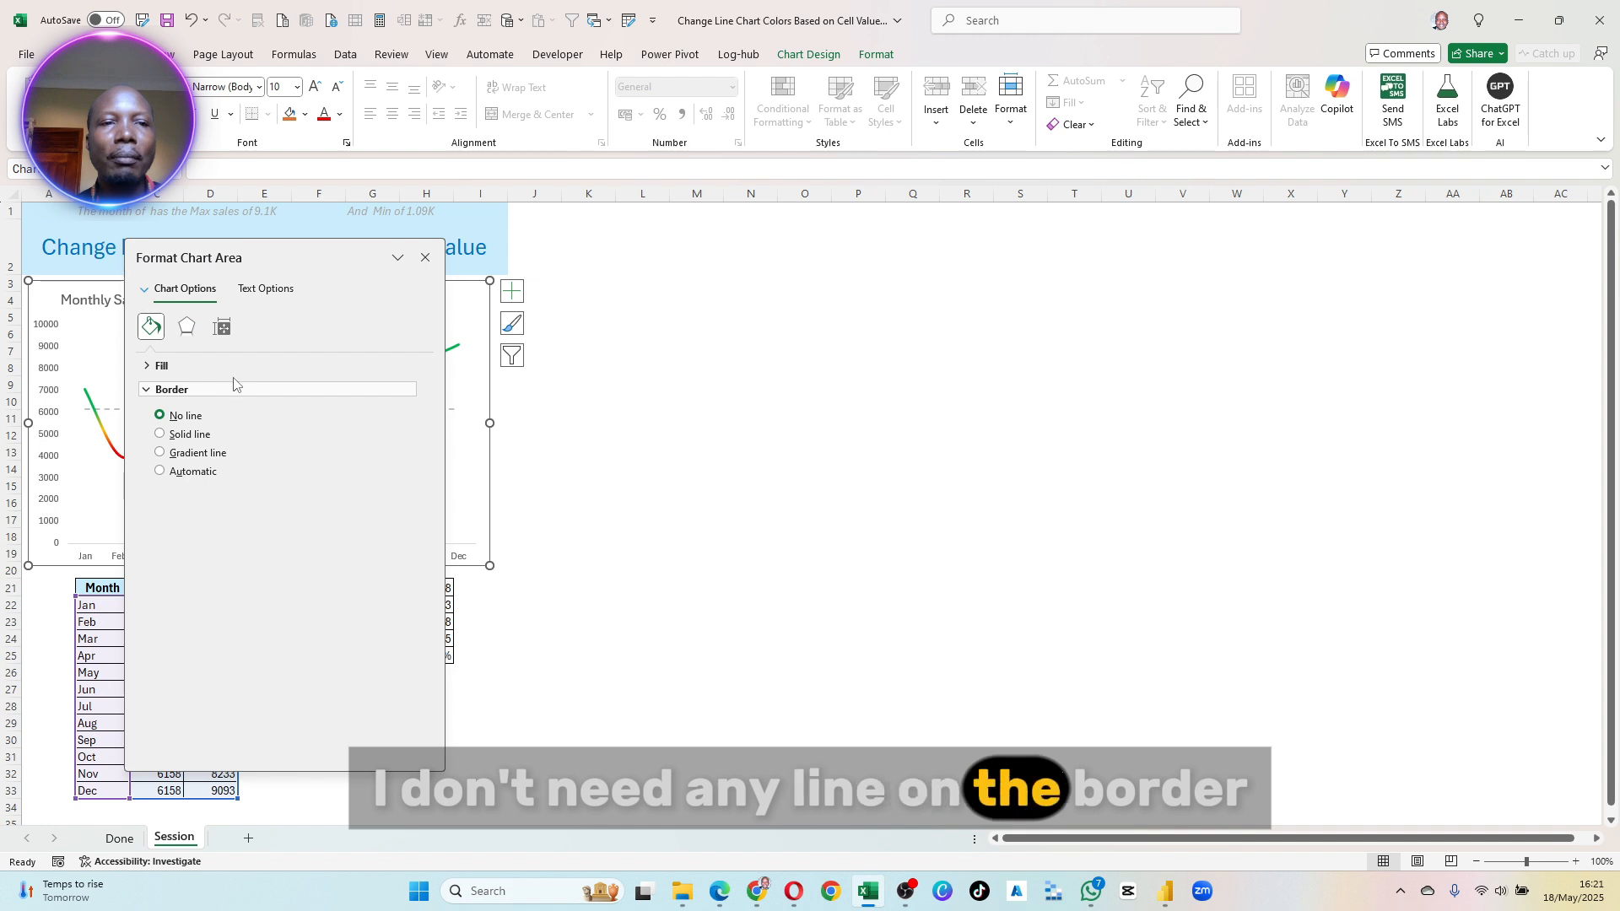
{"action": "left_click", "coordinate": [585, 483]}
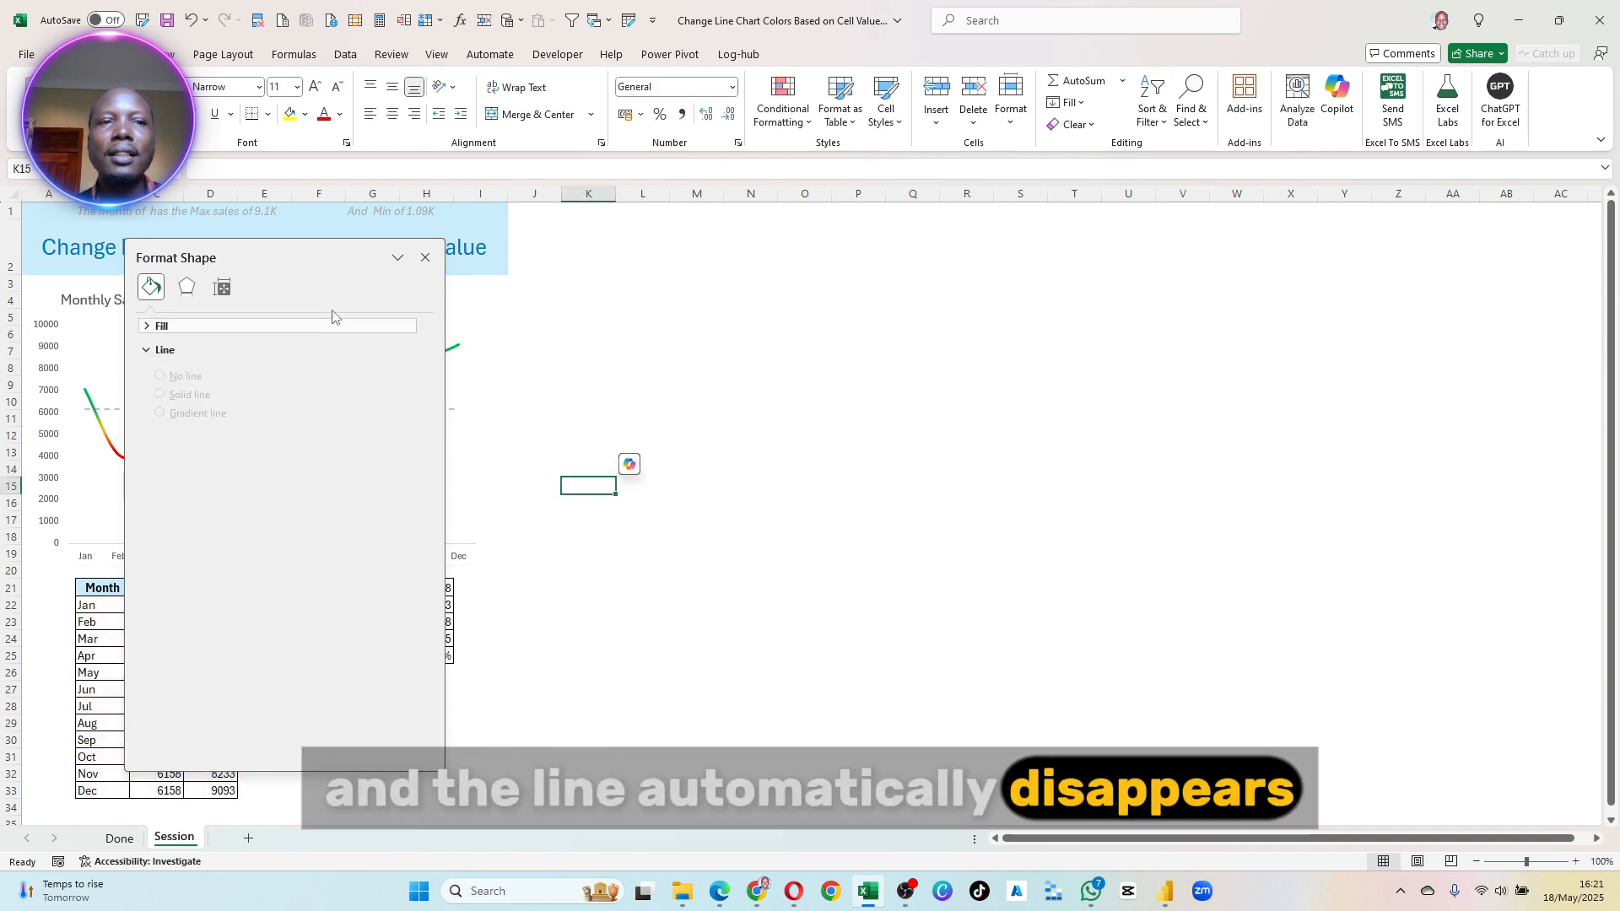
- Draw a rounded rectangle about 9.3 cm high and 14.8 cm wide over the whole chart and reduce its corner rounding
{"action": "left_click_drag", "start_coordinate": [278, 264], "coordinate": [799, 353]}
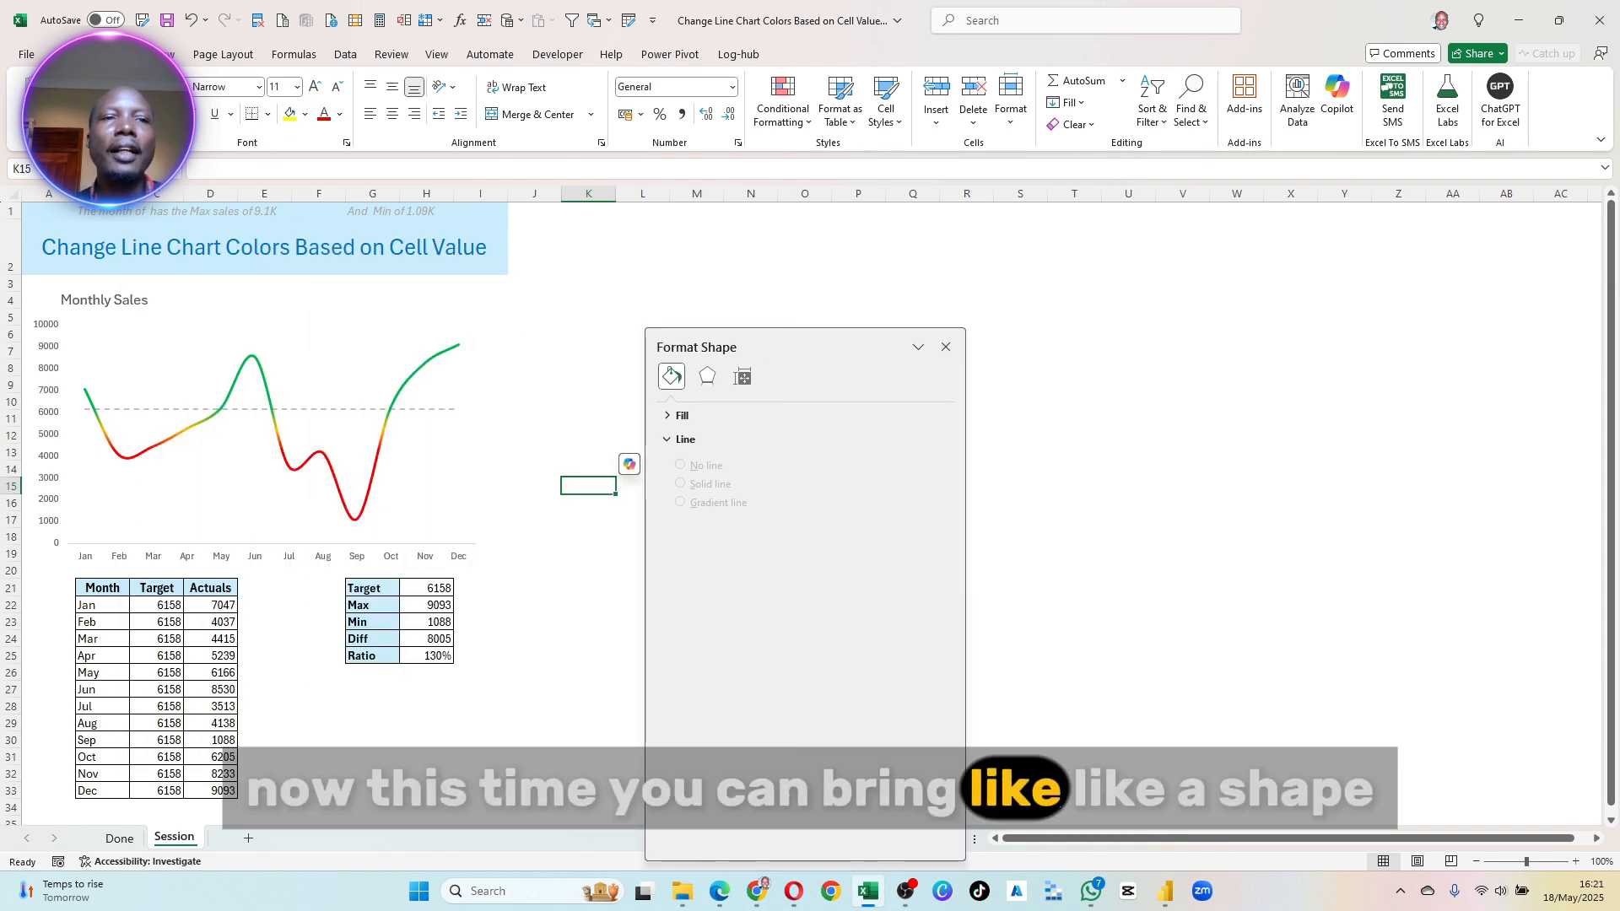
{"action": "left_click", "coordinate": [114, 54]}
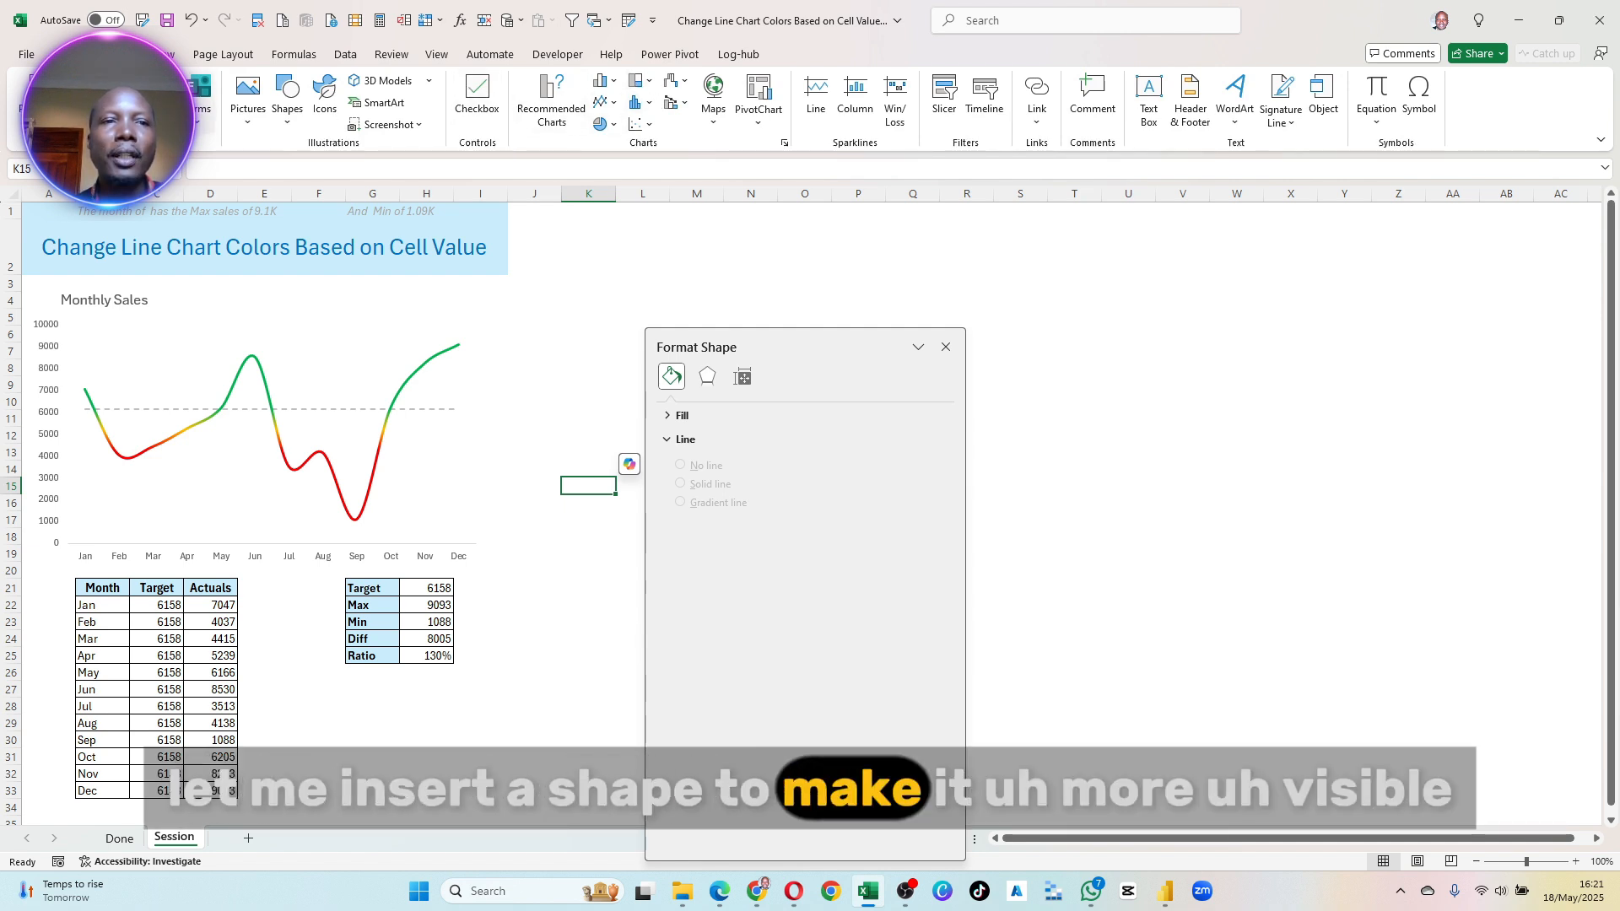
{"action": "left_click", "coordinate": [286, 94]}
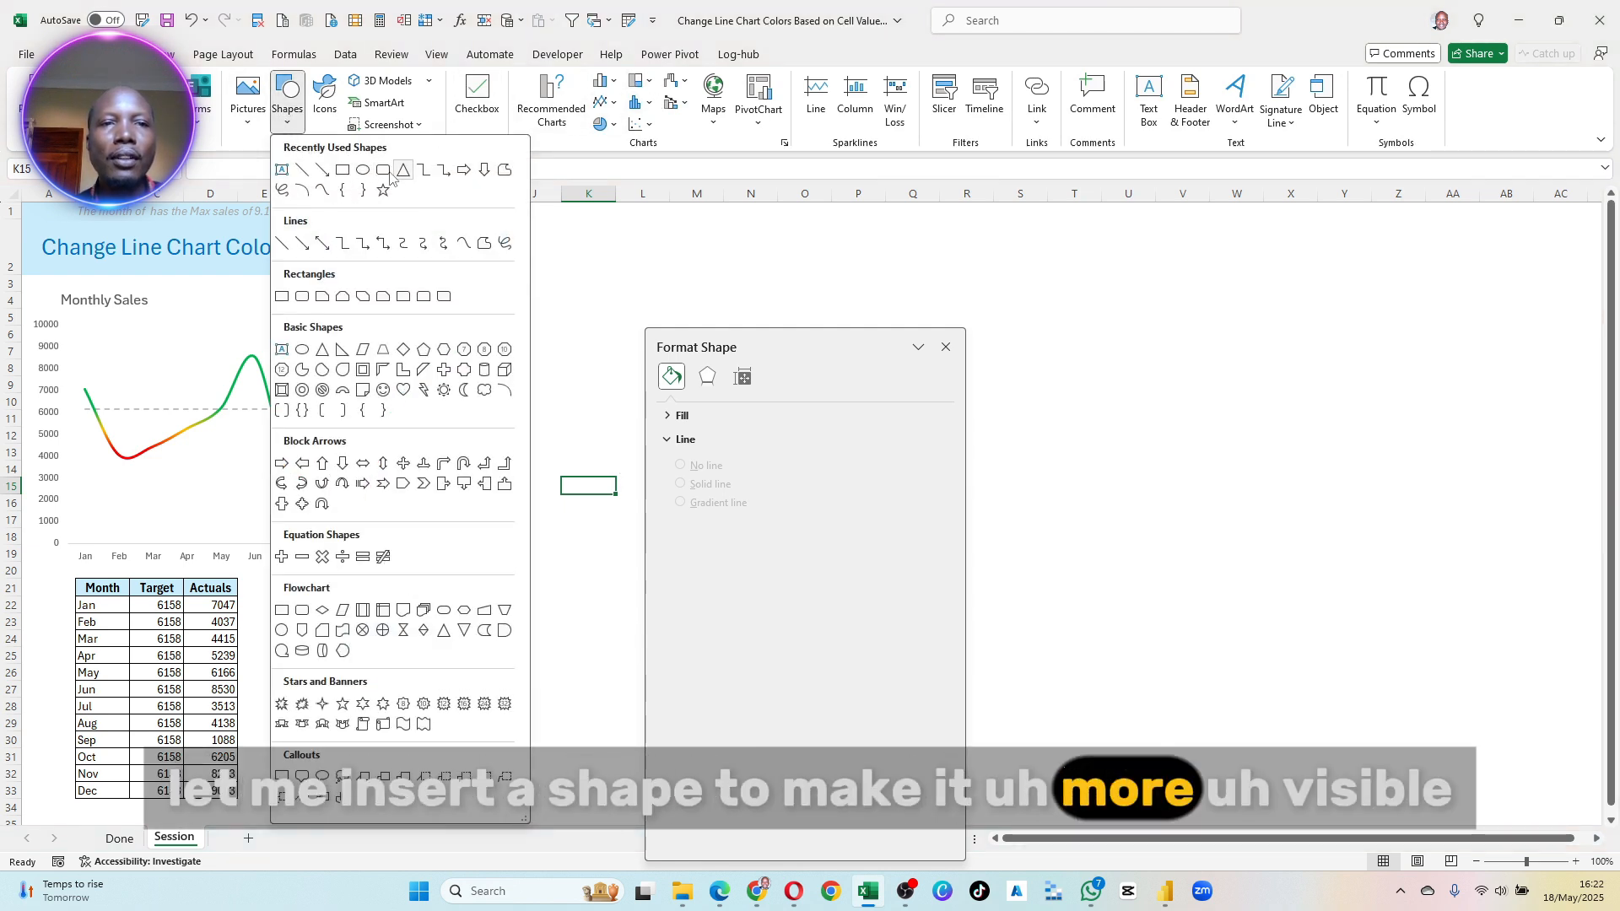
{"action": "left_click", "coordinate": [384, 171]}
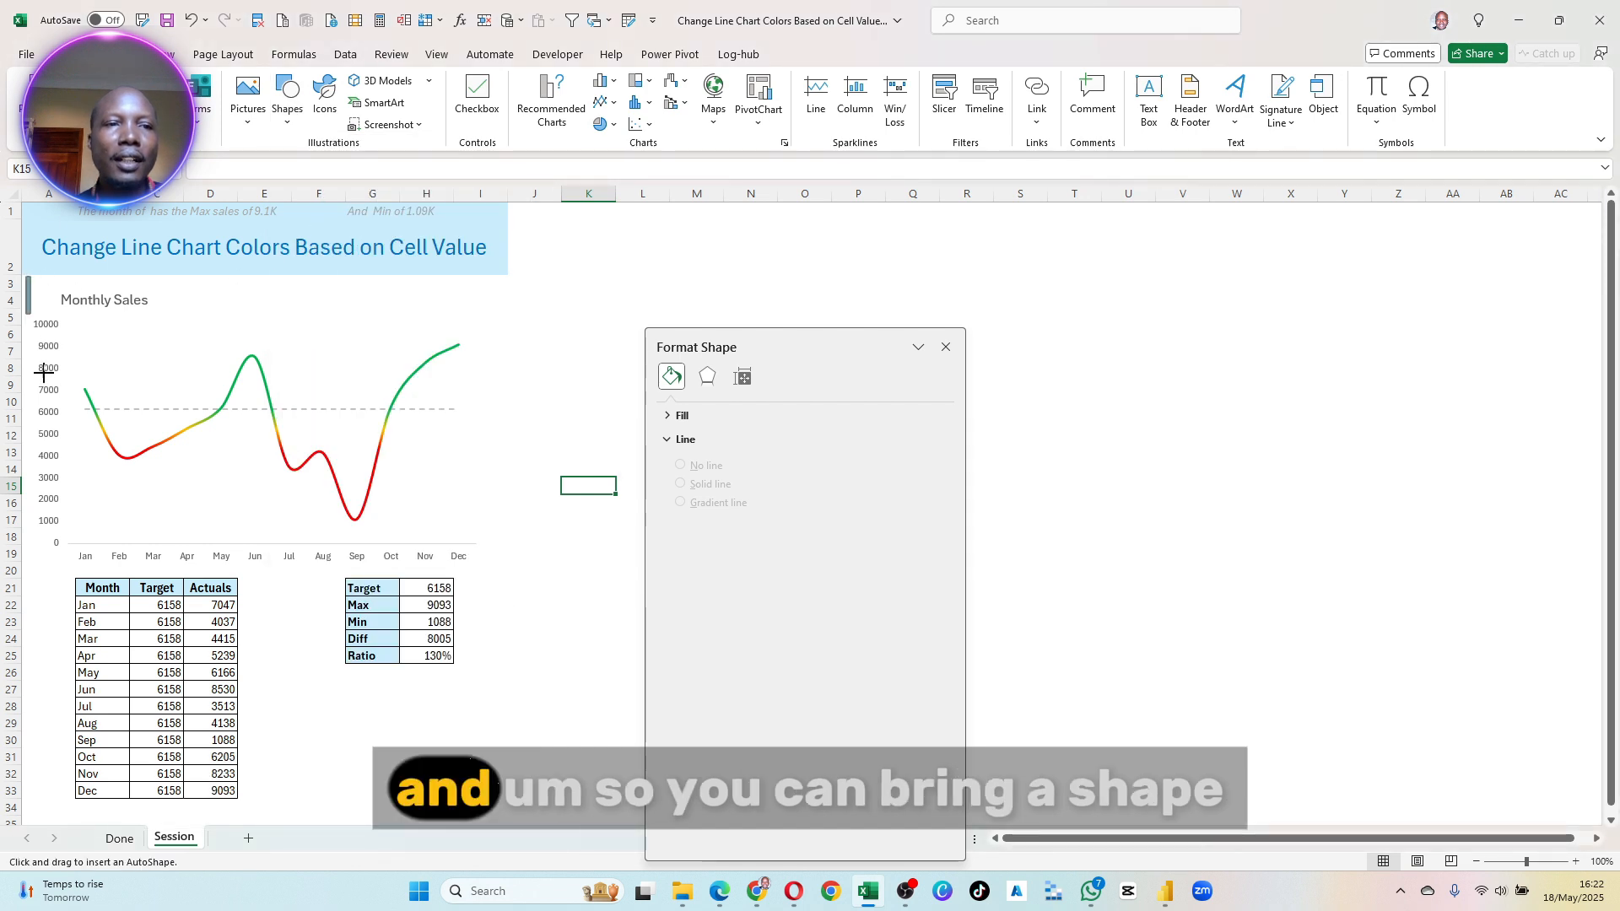
{"action": "left_click_drag", "start_coordinate": [28, 274], "coordinate": [500, 572]}
{"action": "left_click_drag", "start_coordinate": [76, 281], "coordinate": [47, 278]}
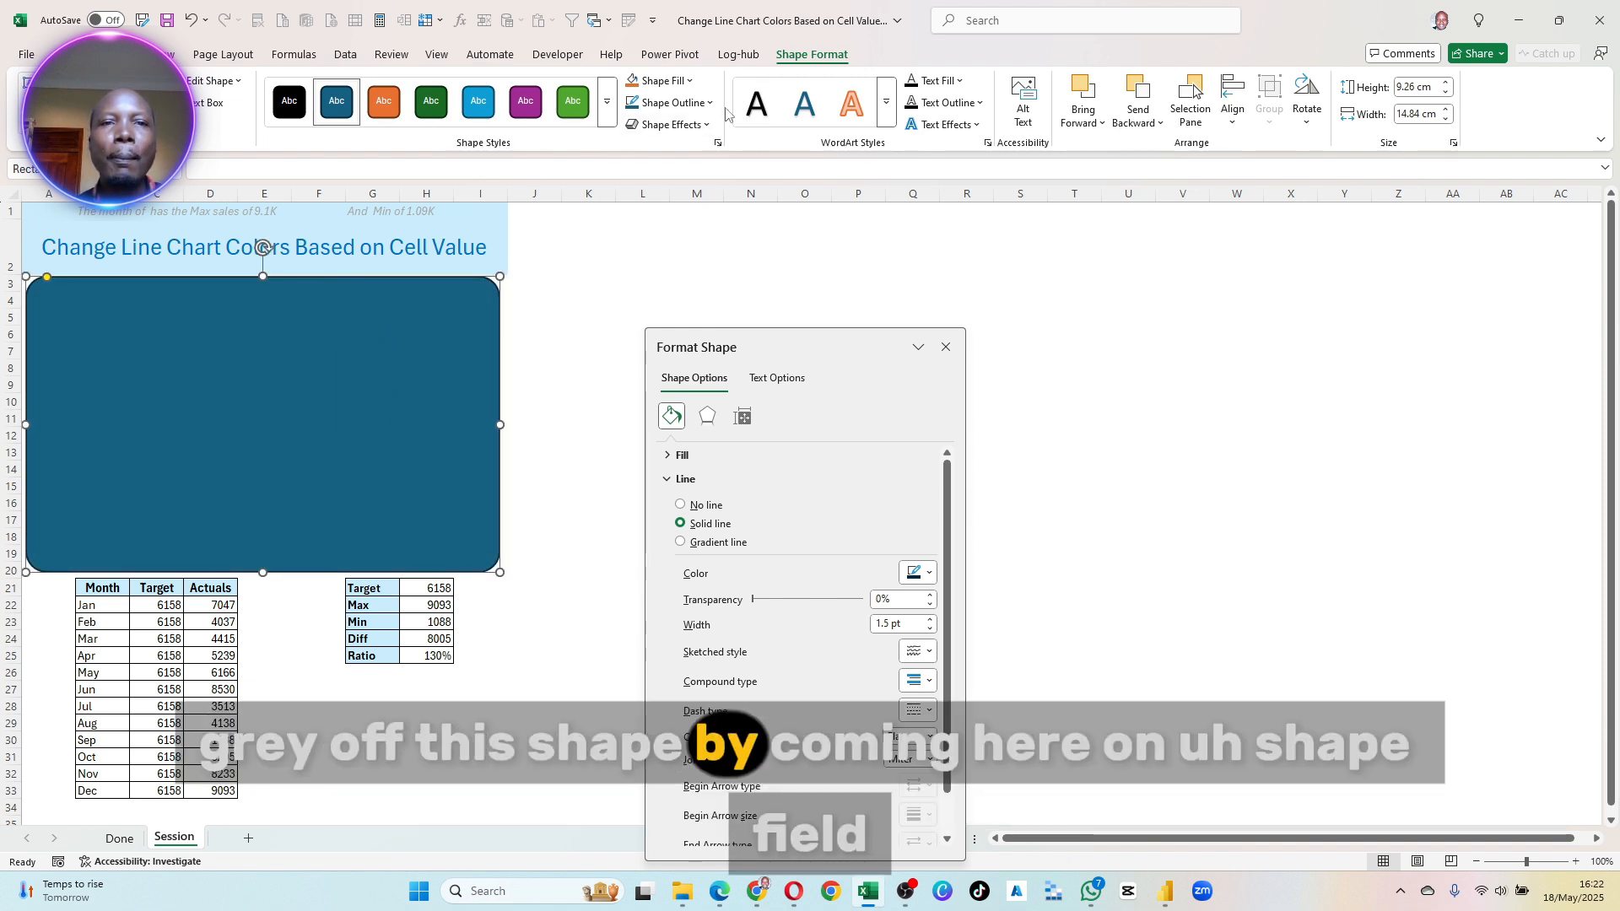
- Fill the rounded rectangle with light grey and send it backward behind the chart
{"action": "left_click", "coordinate": [677, 84]}
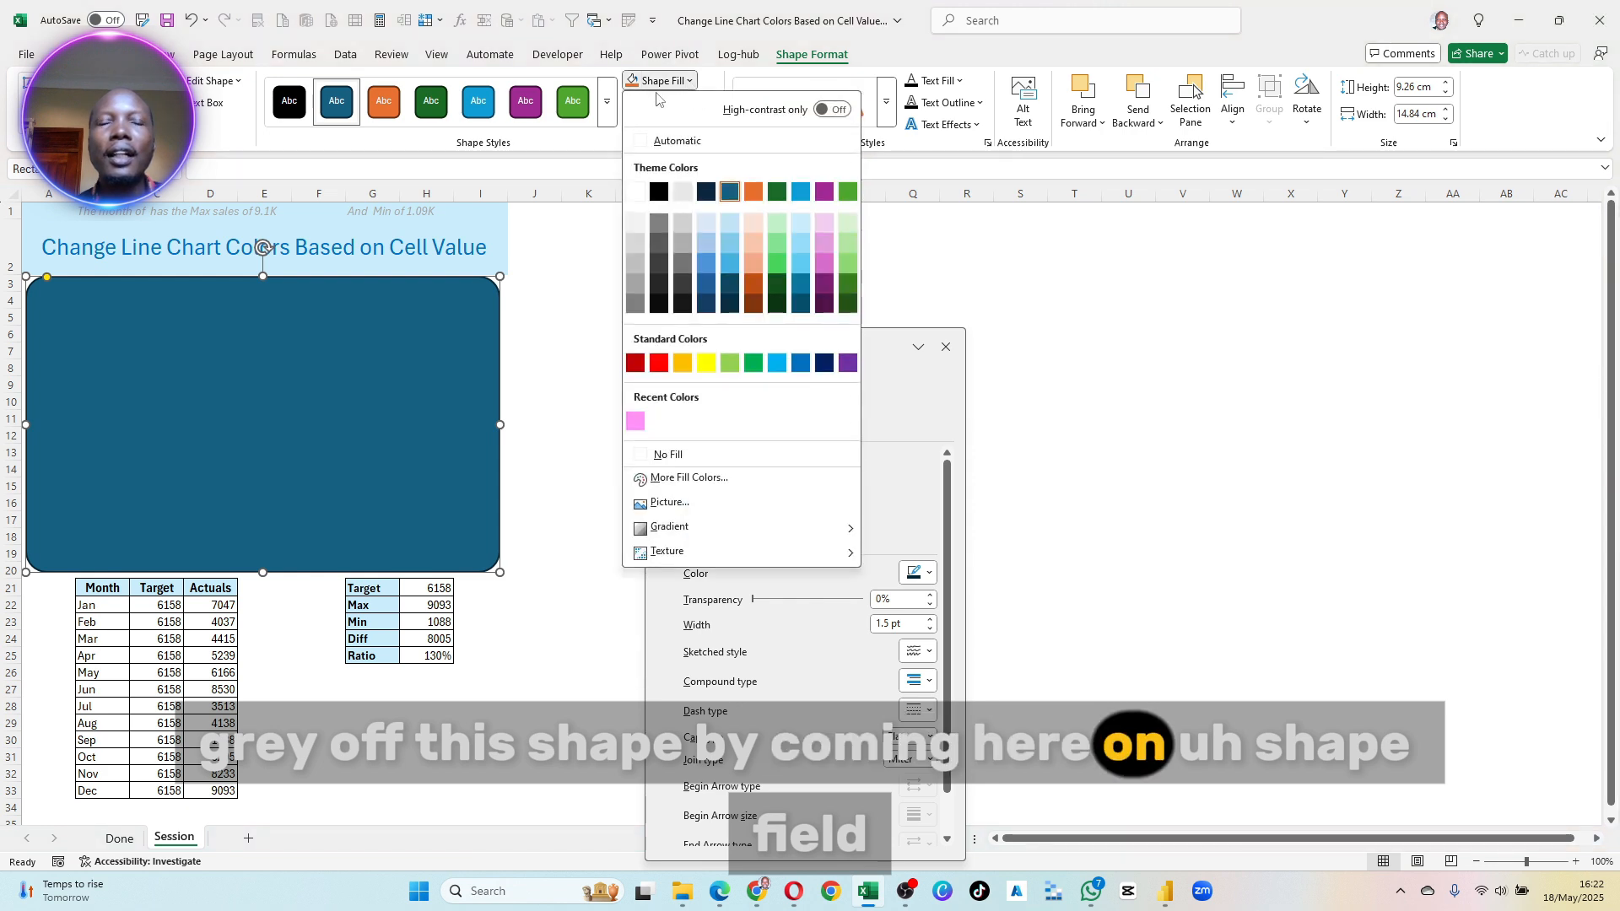
{"action": "left_click", "coordinate": [635, 283]}
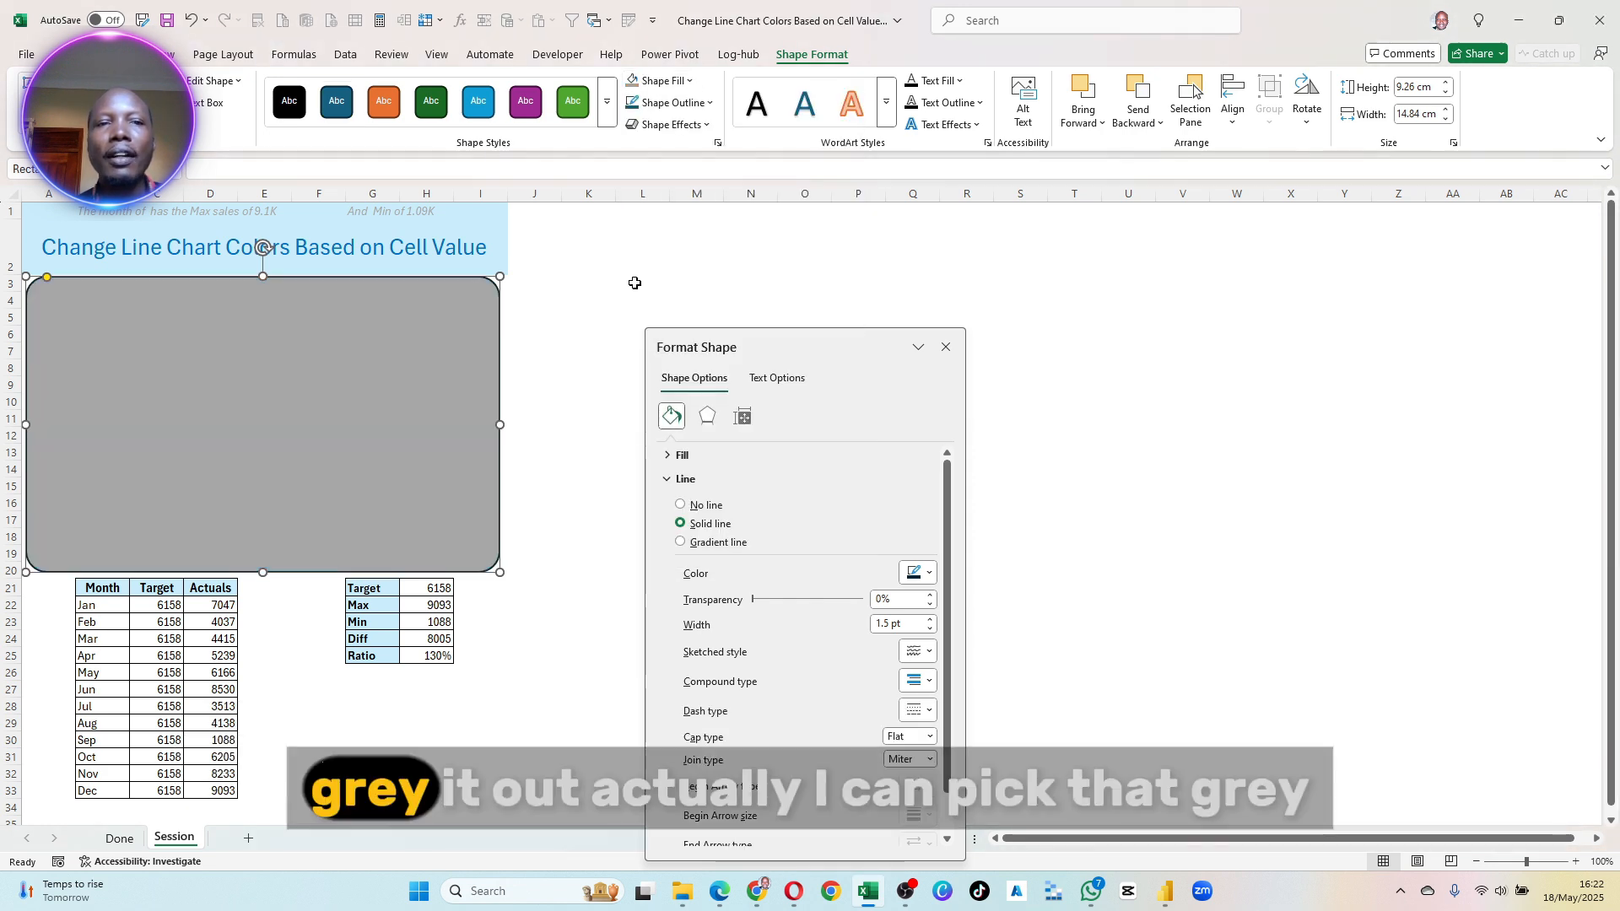
{"action": "left_click", "coordinate": [667, 81]}
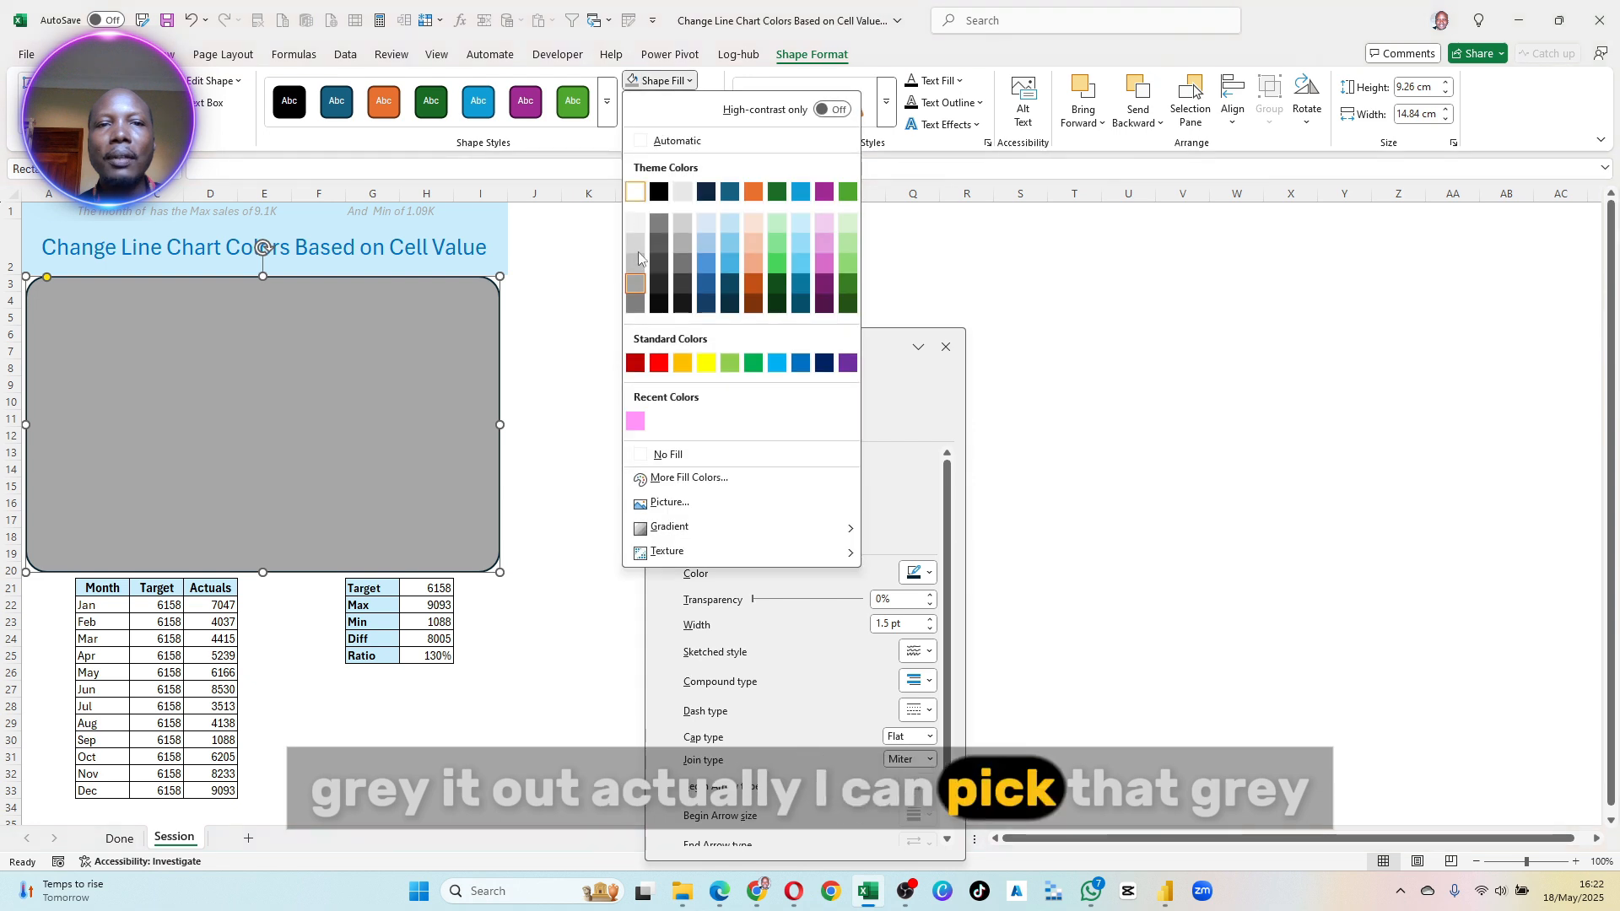
{"action": "left_click", "coordinate": [634, 241]}
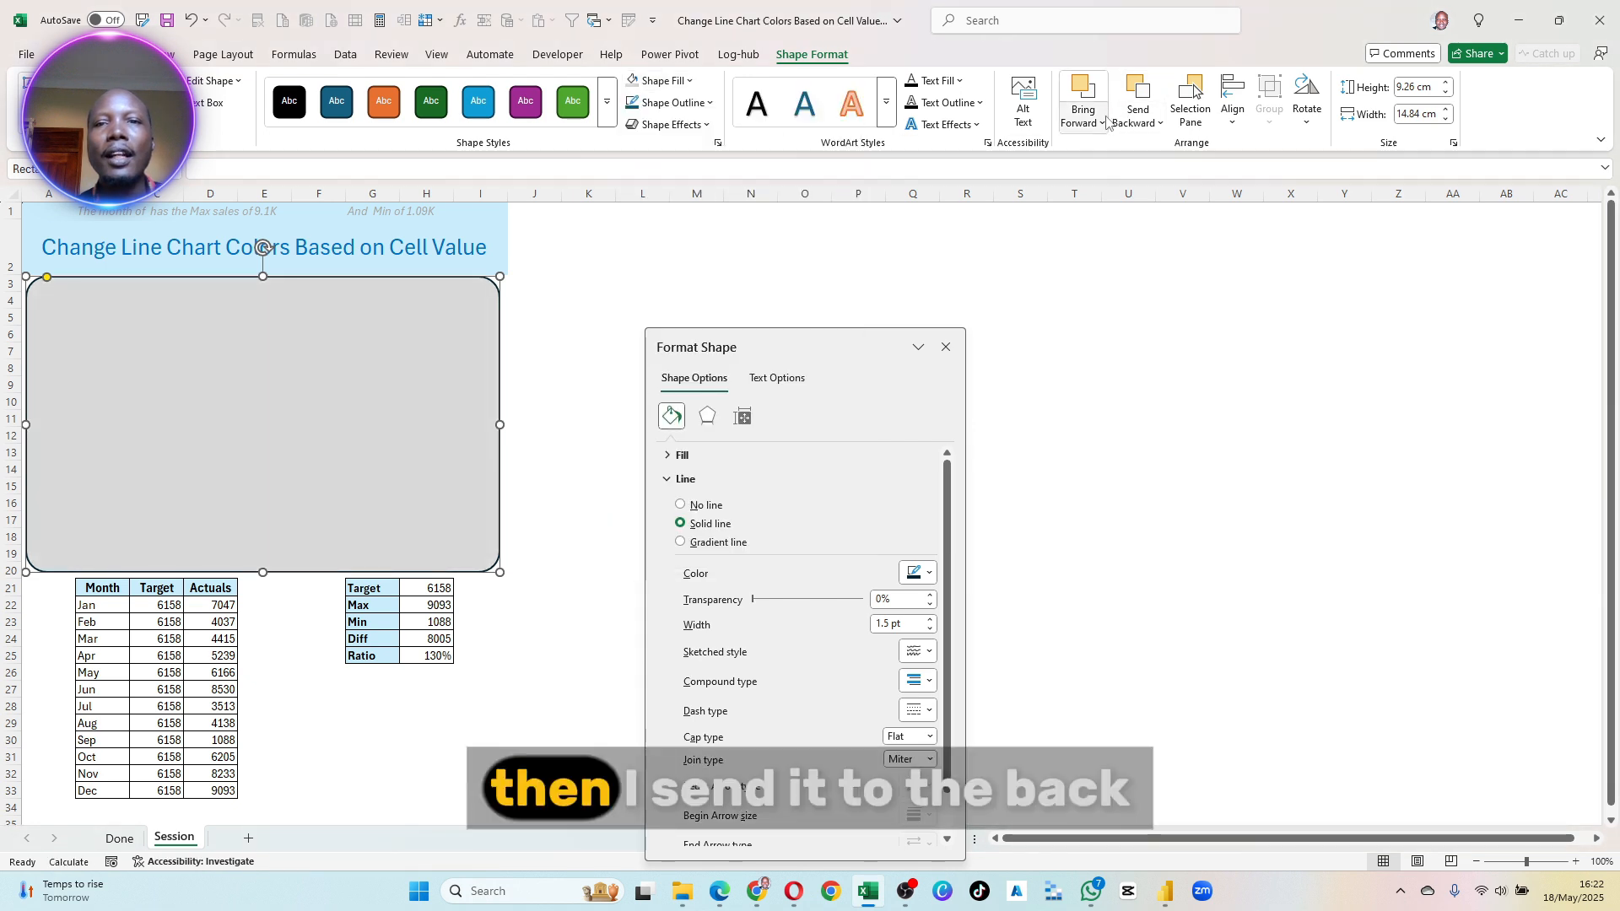
{"action": "left_click", "coordinate": [1156, 122]}
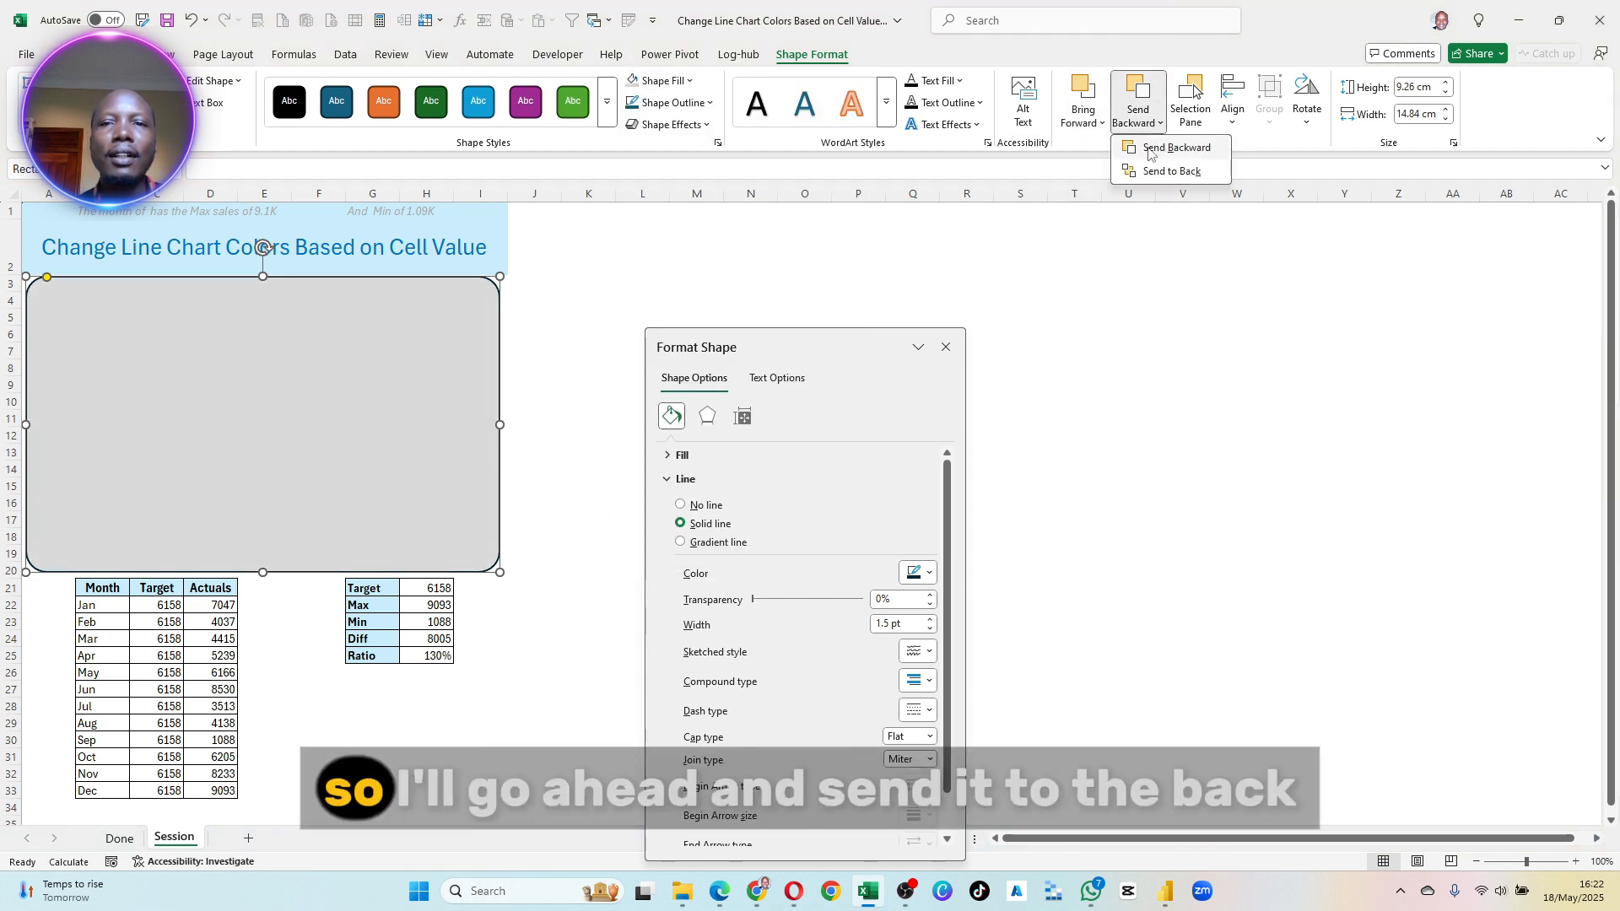
{"action": "left_click", "coordinate": [1170, 155]}
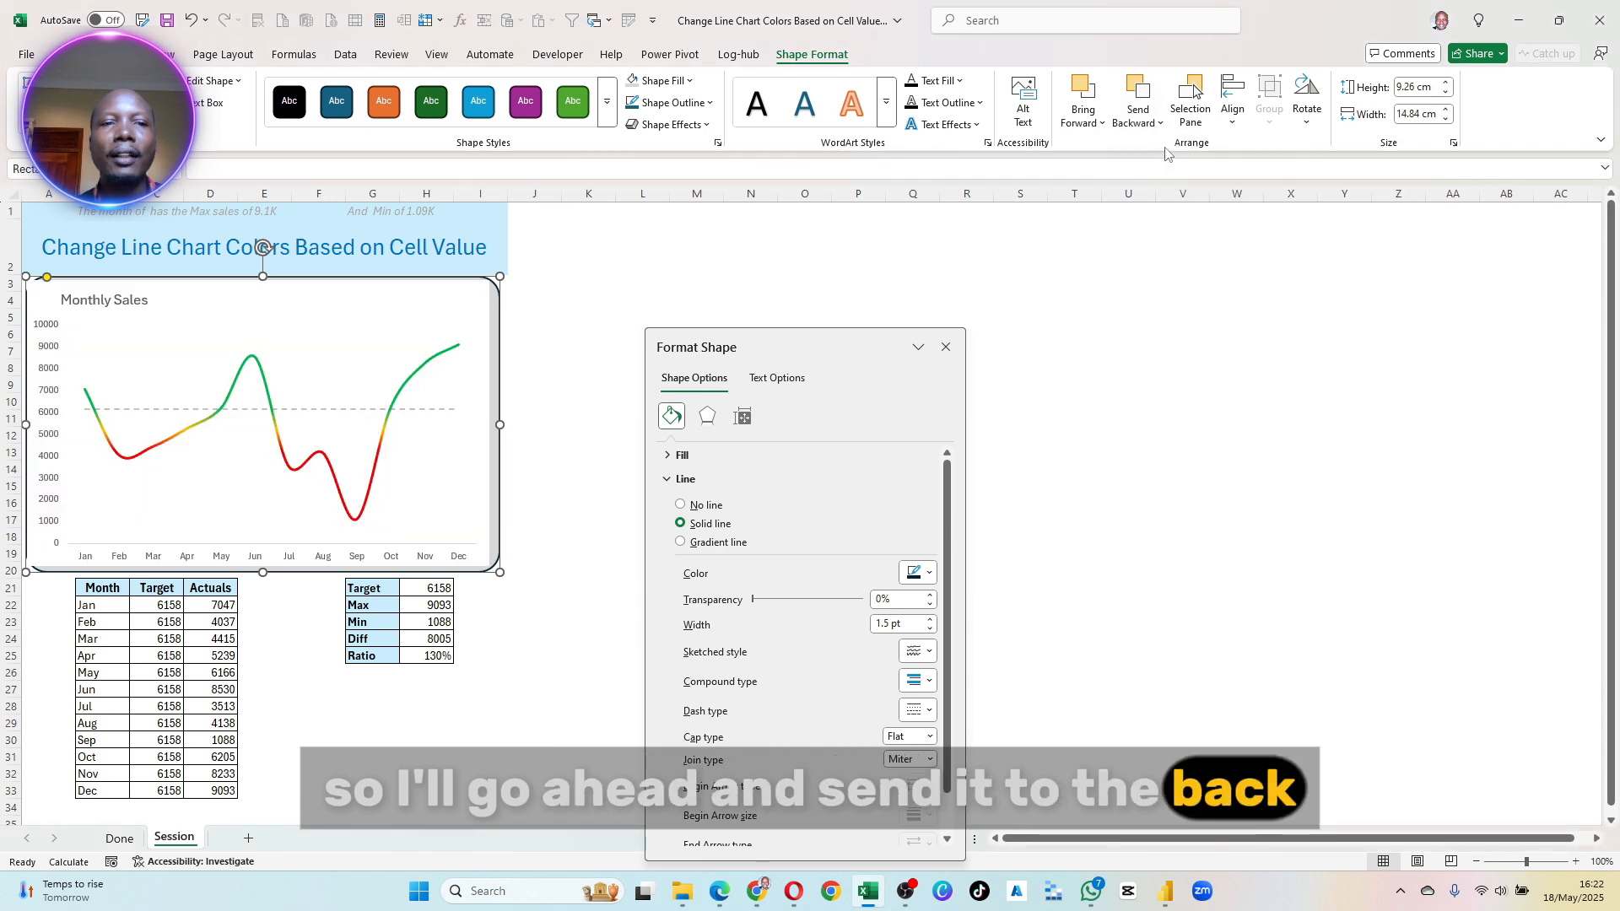
- Set the plot area of the Monthly Sales chart to No fill
{"action": "left_click", "coordinate": [385, 350]}
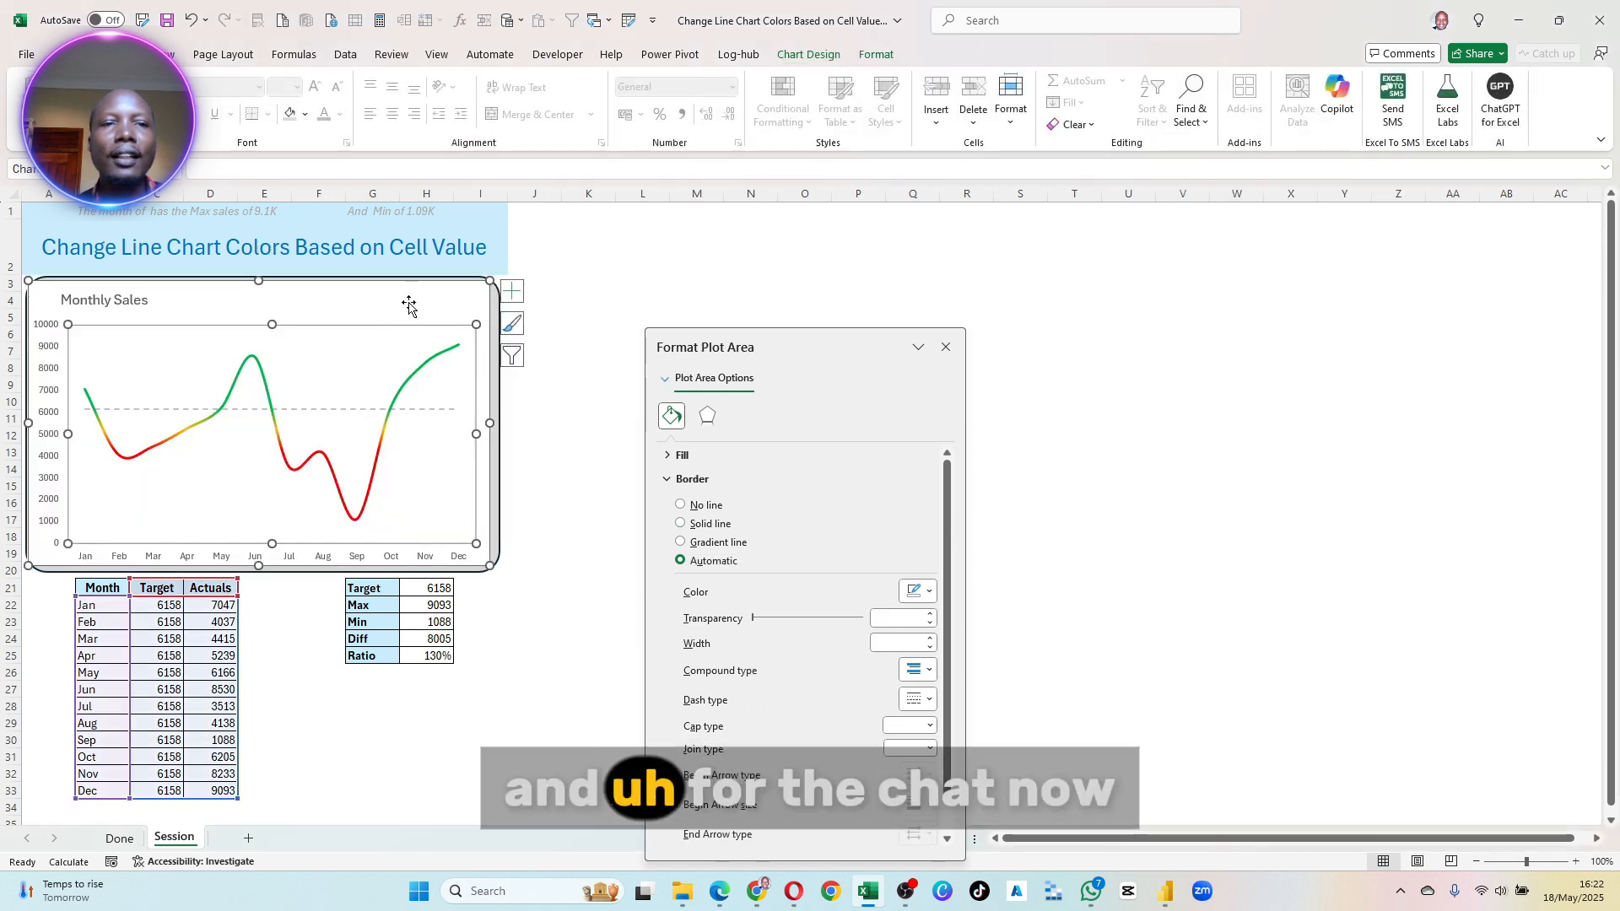
{"action": "left_click", "coordinate": [415, 310]}
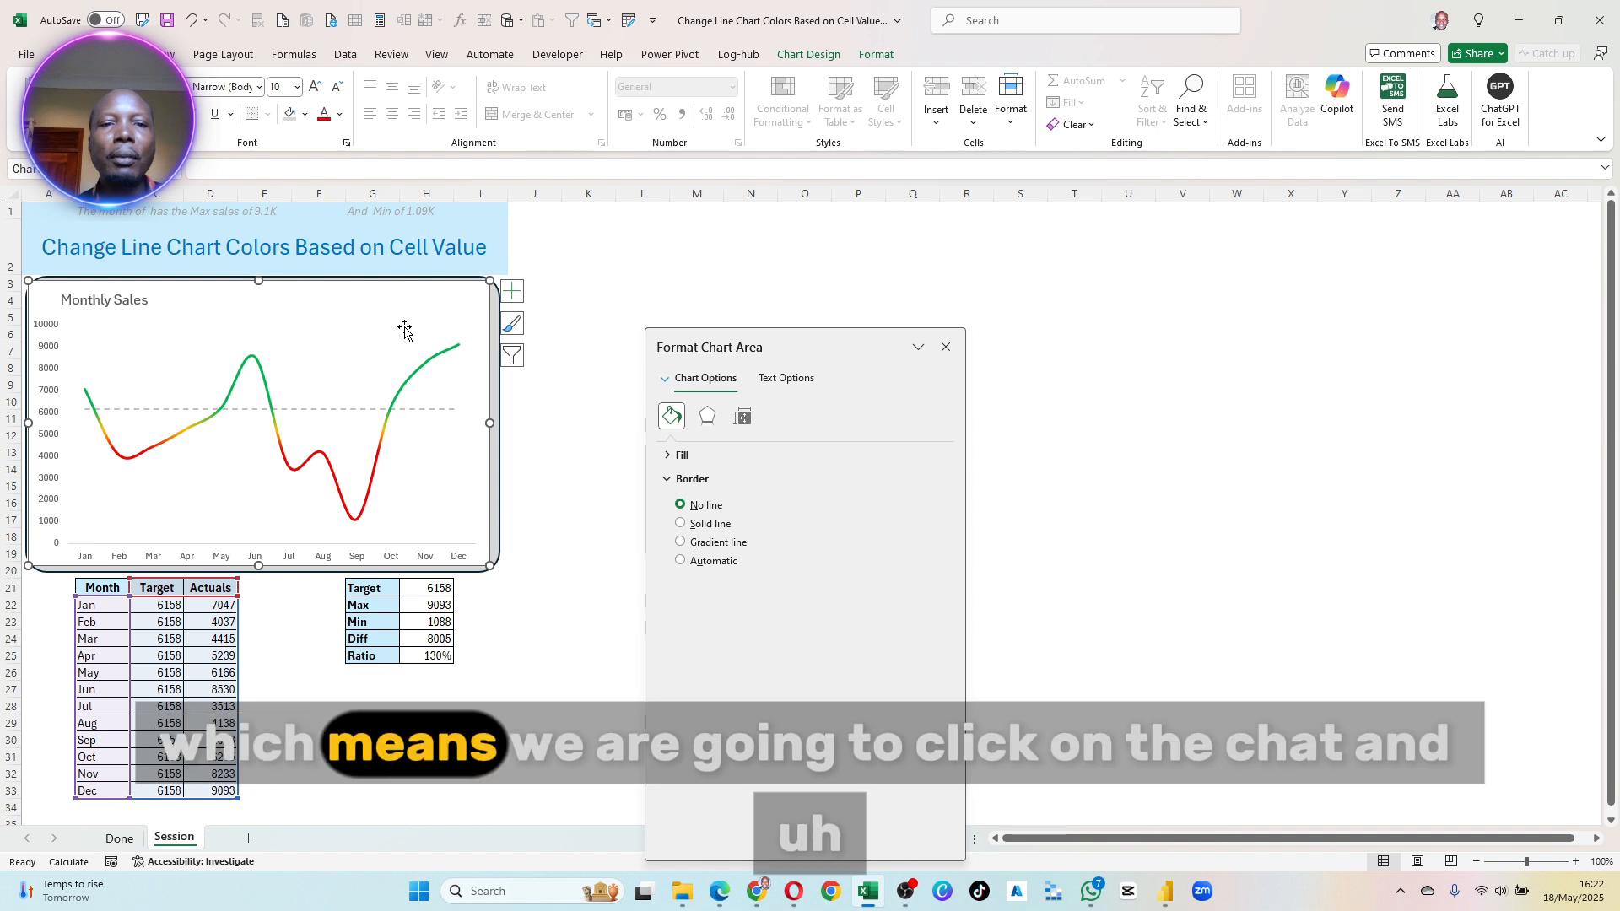
{"action": "left_click", "coordinate": [398, 355]}
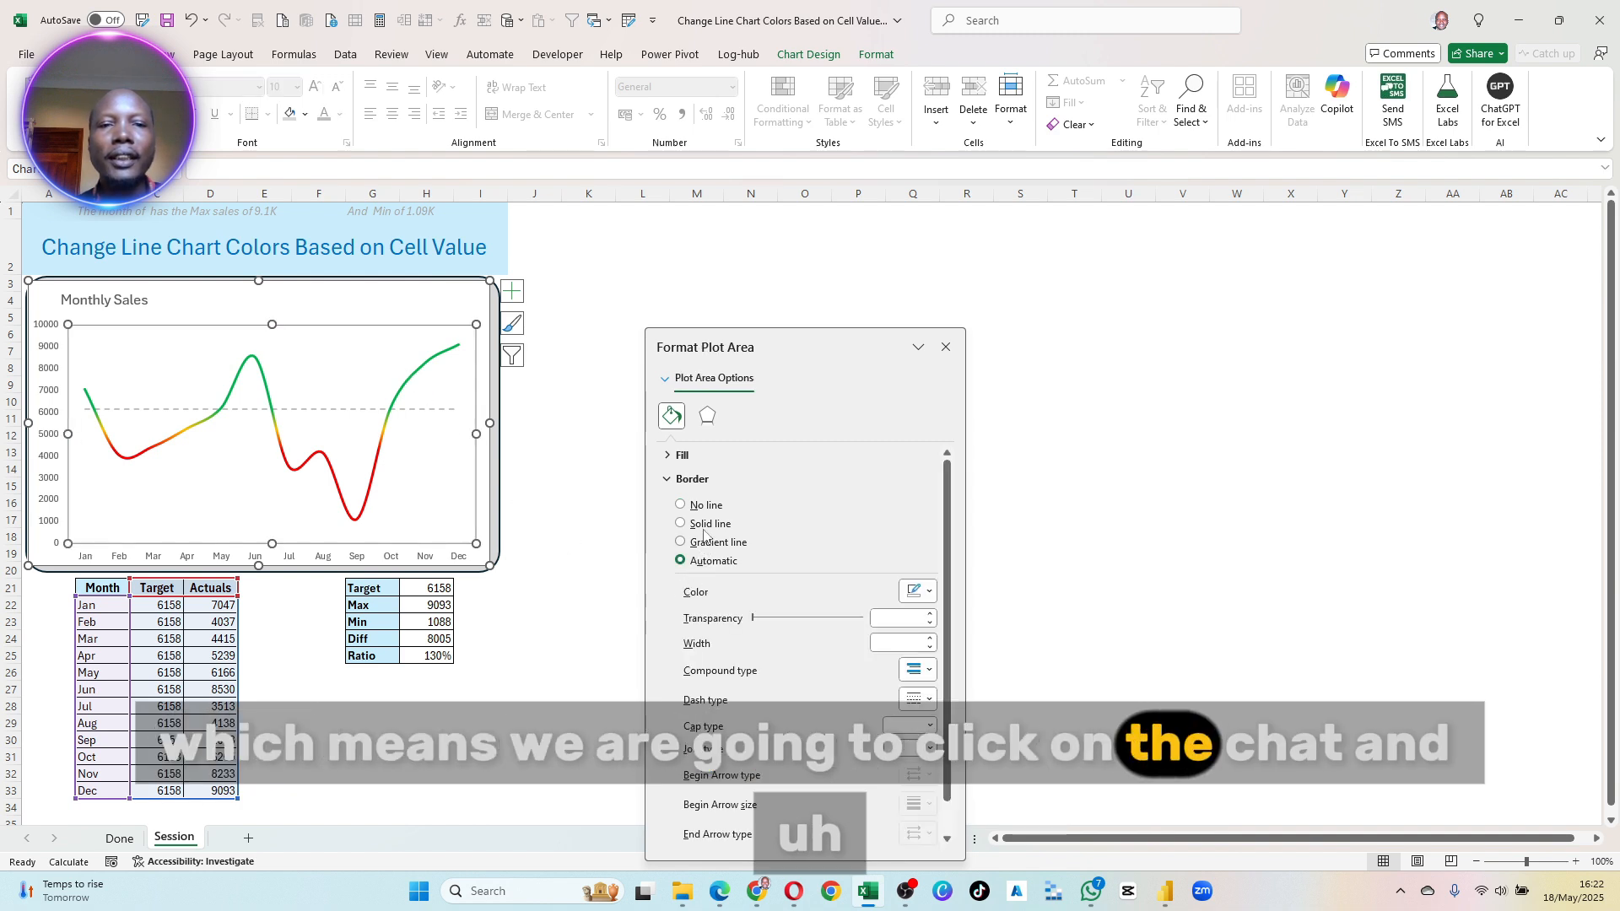
{"action": "left_click", "coordinate": [672, 456]}
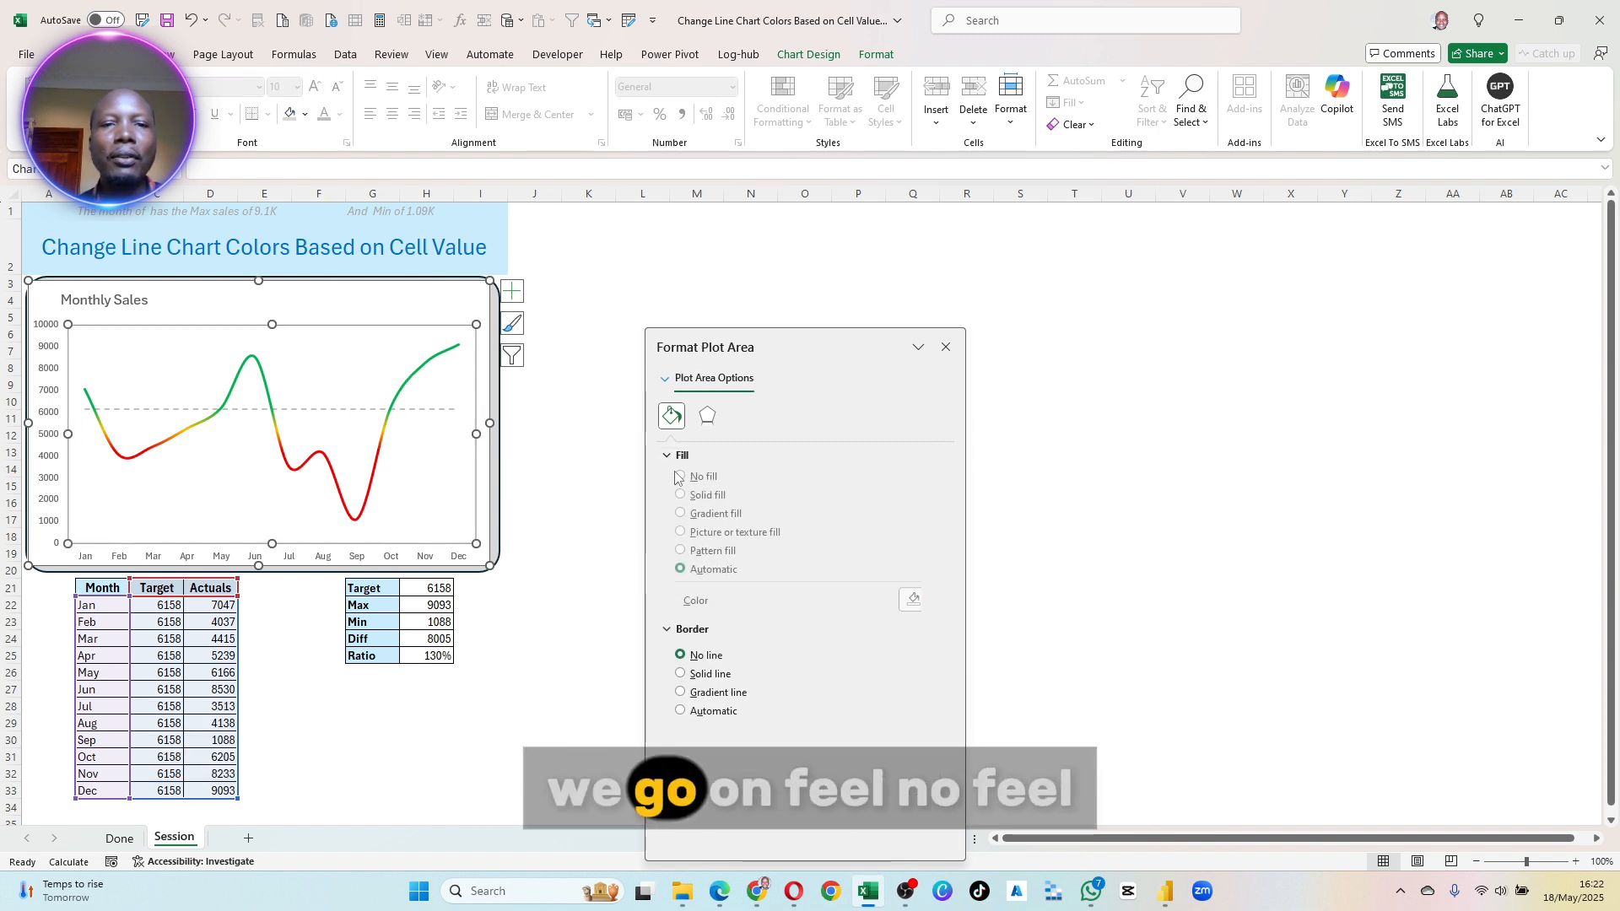
{"action": "left_click", "coordinate": [694, 488]}
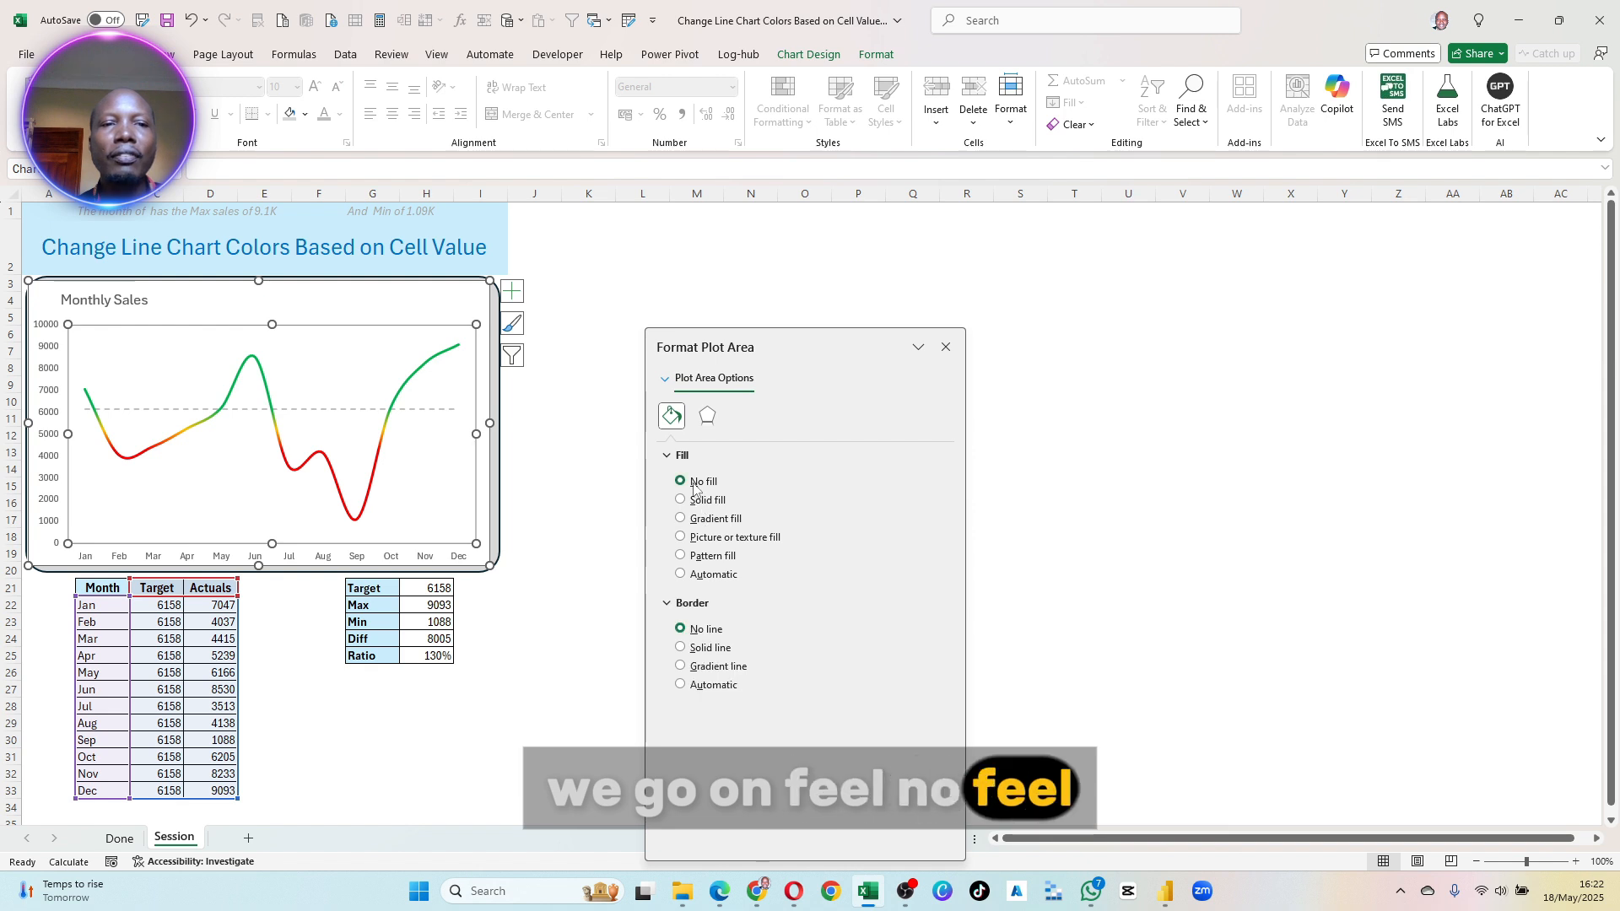
- Set the chart area to No fill so the rounded rectangle behind it shows through
{"action": "left_click", "coordinate": [476, 314]}
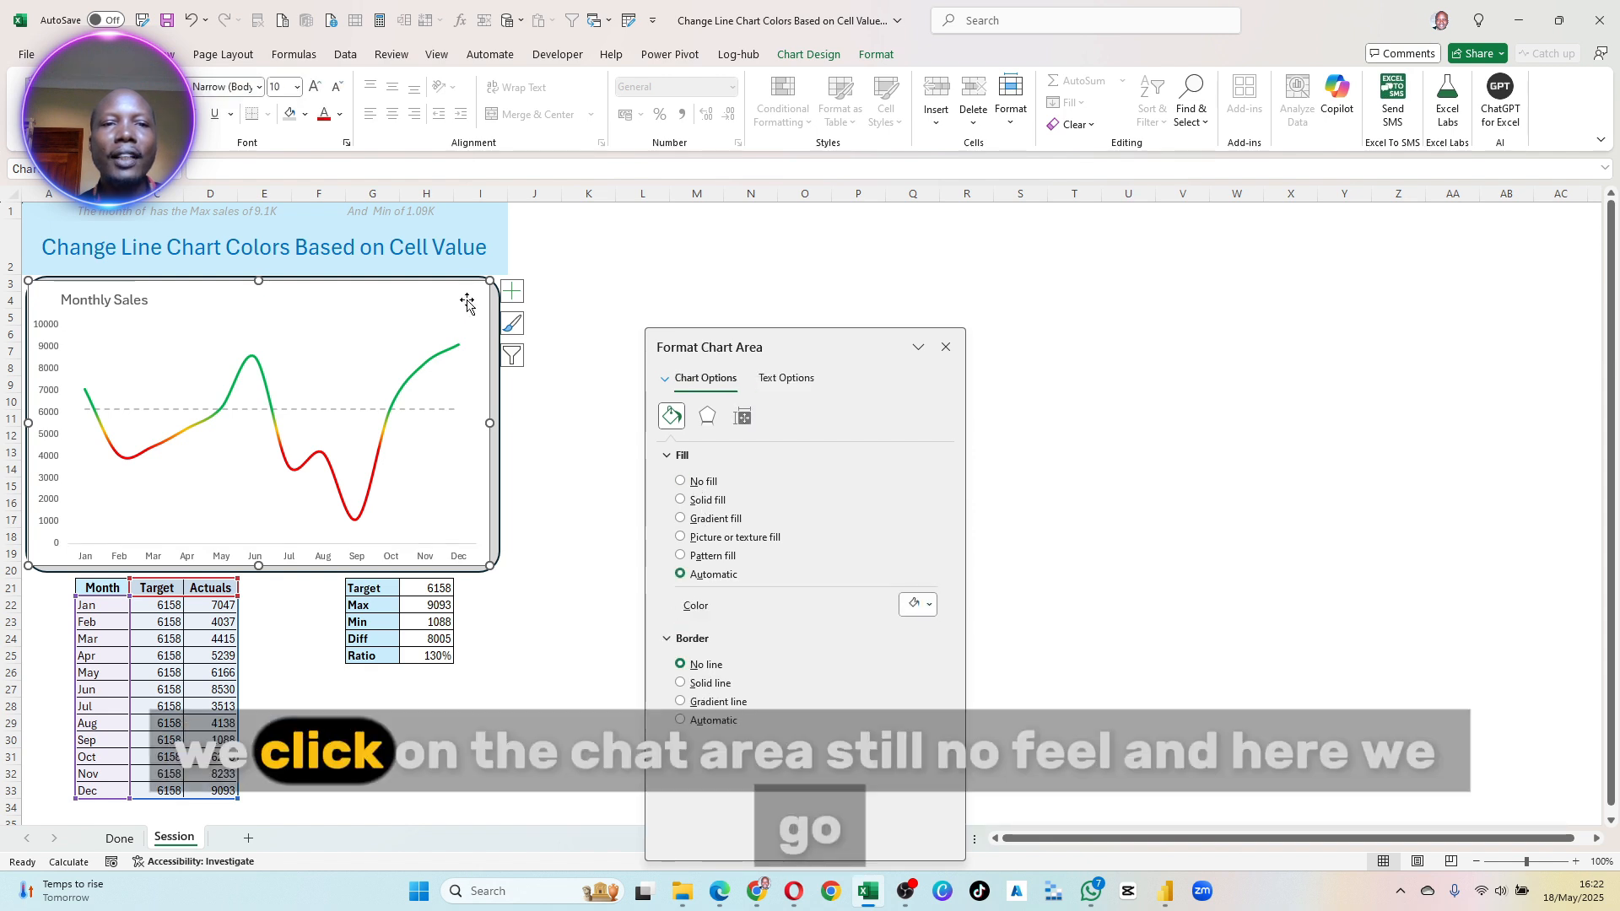
{"action": "left_click", "coordinate": [691, 486]}
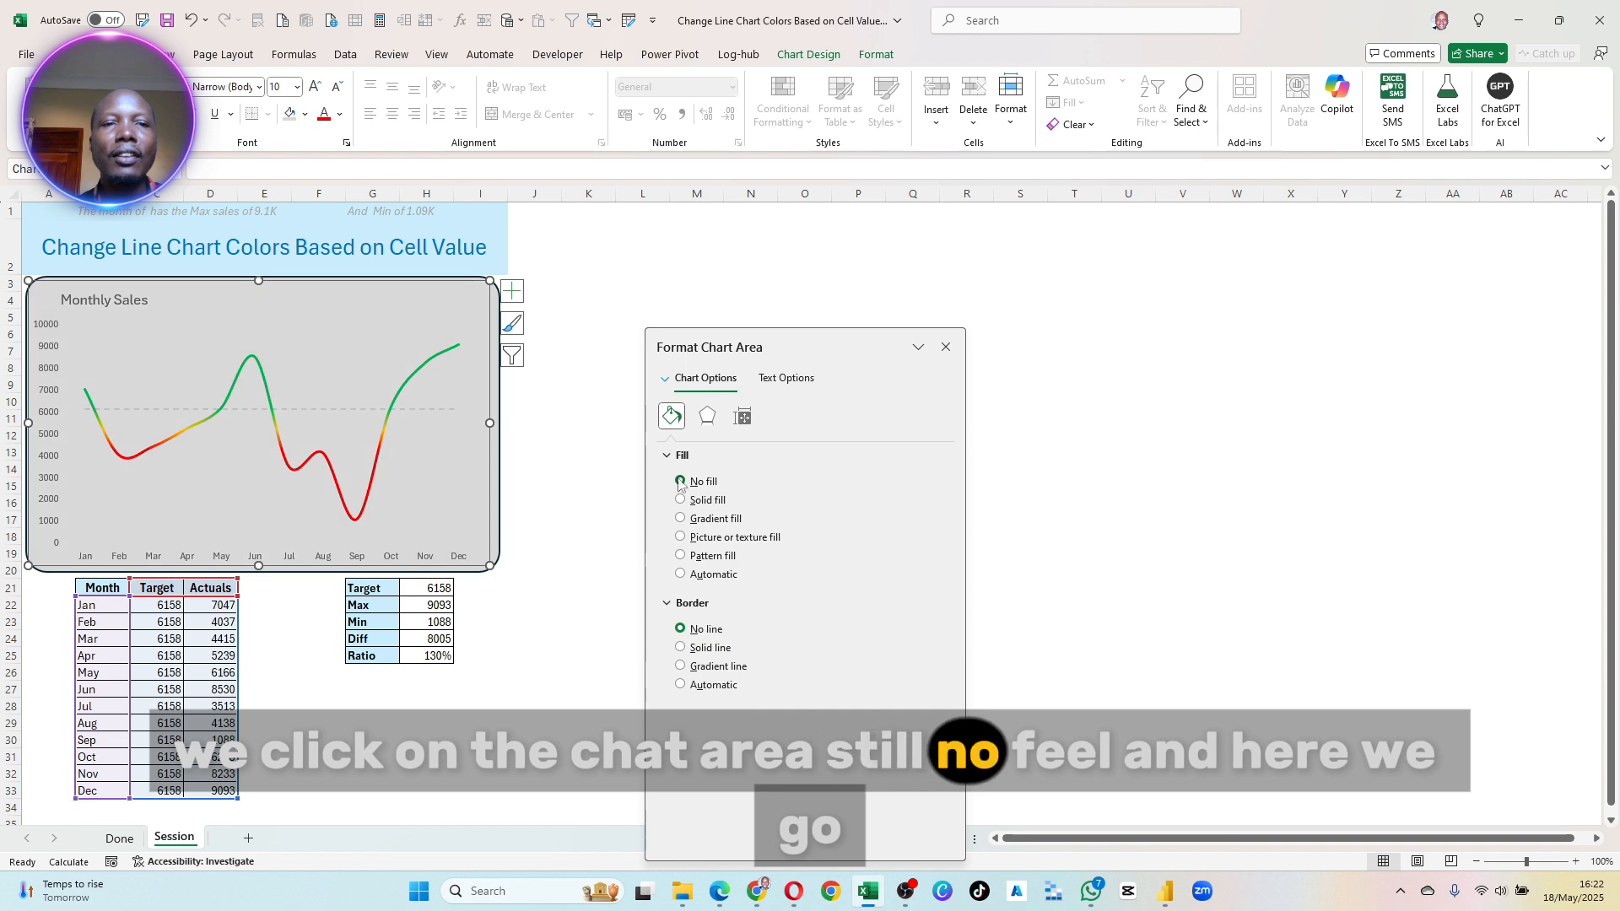
{"action": "left_click", "coordinate": [532, 452]}
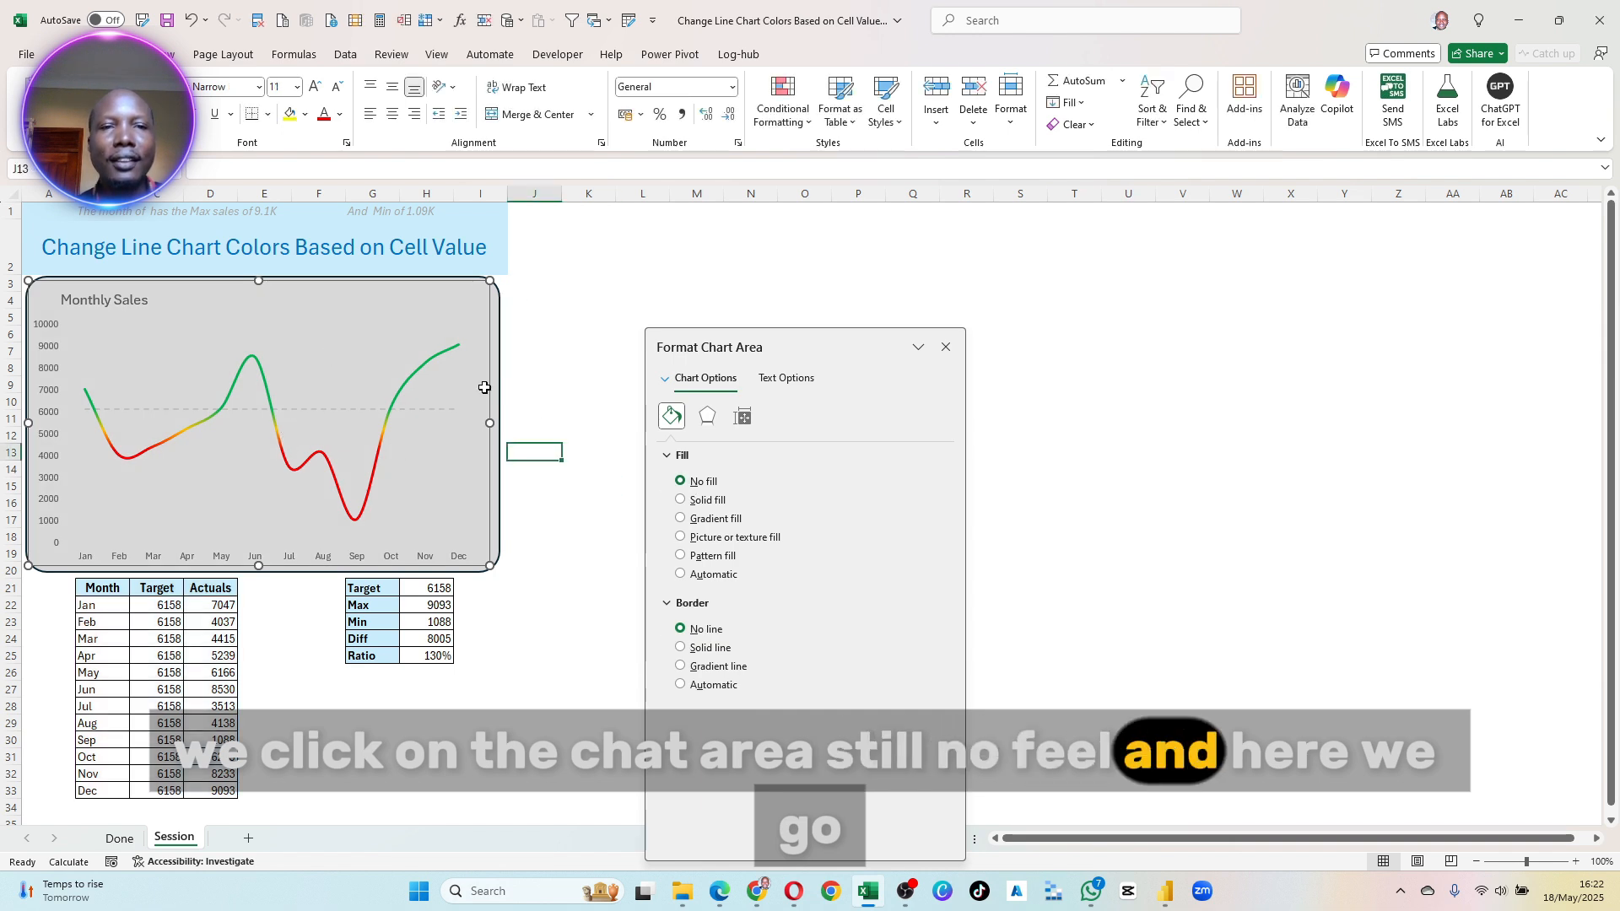
- Change the rounded rectangle's fill to a paler theme grey, one shade lighter than the current one
{"action": "left_click", "coordinate": [496, 310]}
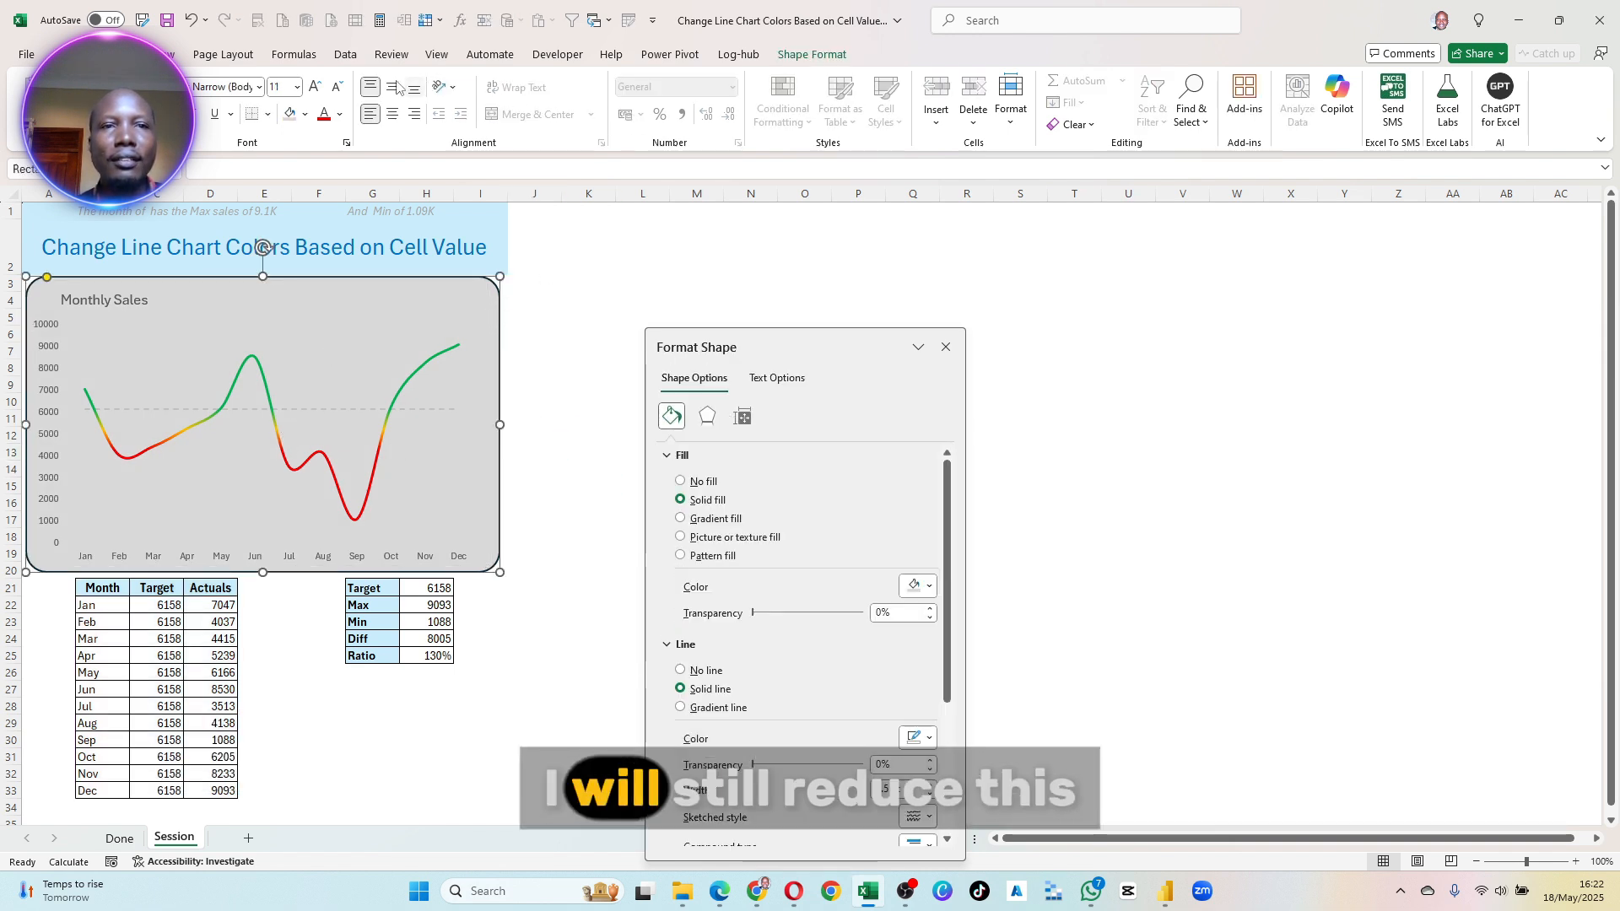
{"action": "left_click", "coordinate": [810, 54]}
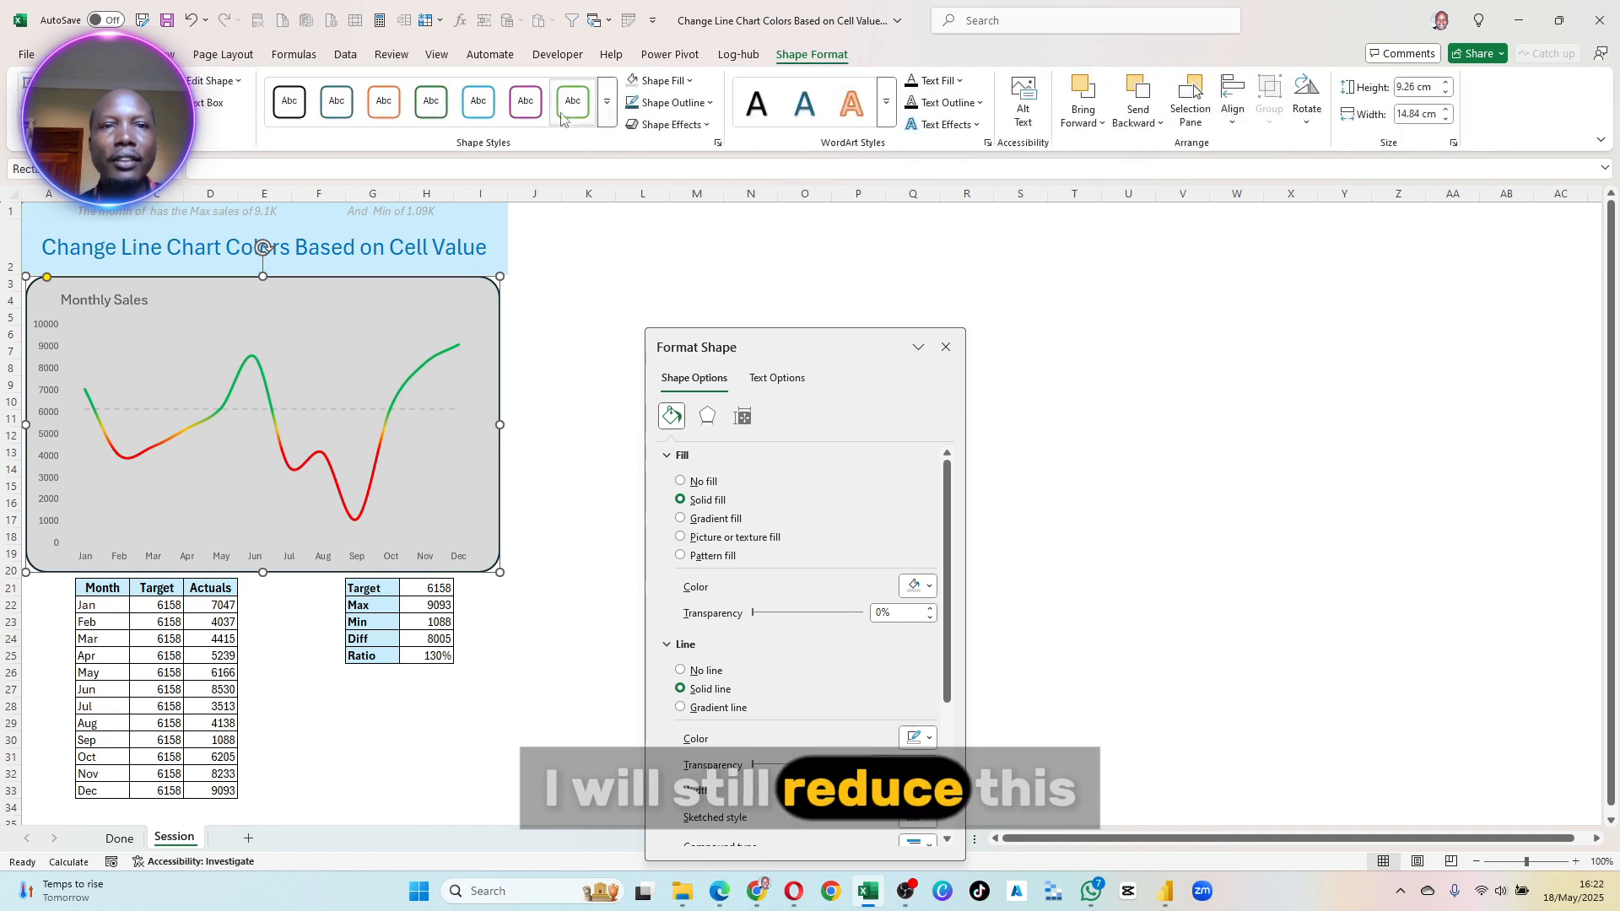
{"action": "left_click", "coordinate": [689, 80]}
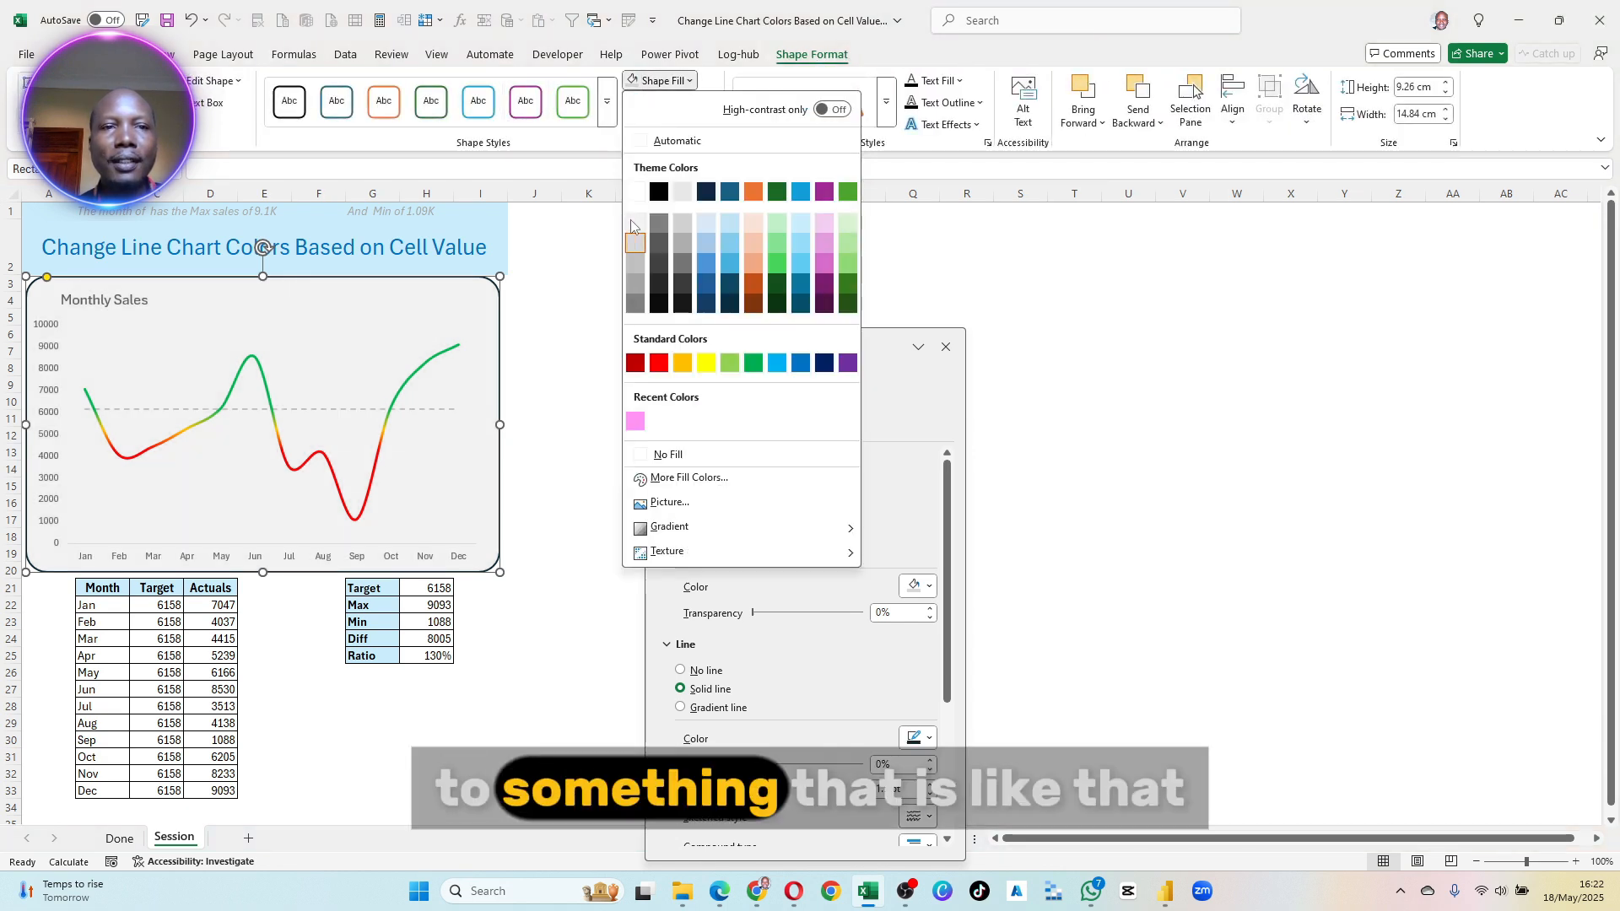
{"action": "left_click", "coordinate": [586, 327]}
{"action": "left_click", "coordinate": [588, 333]}
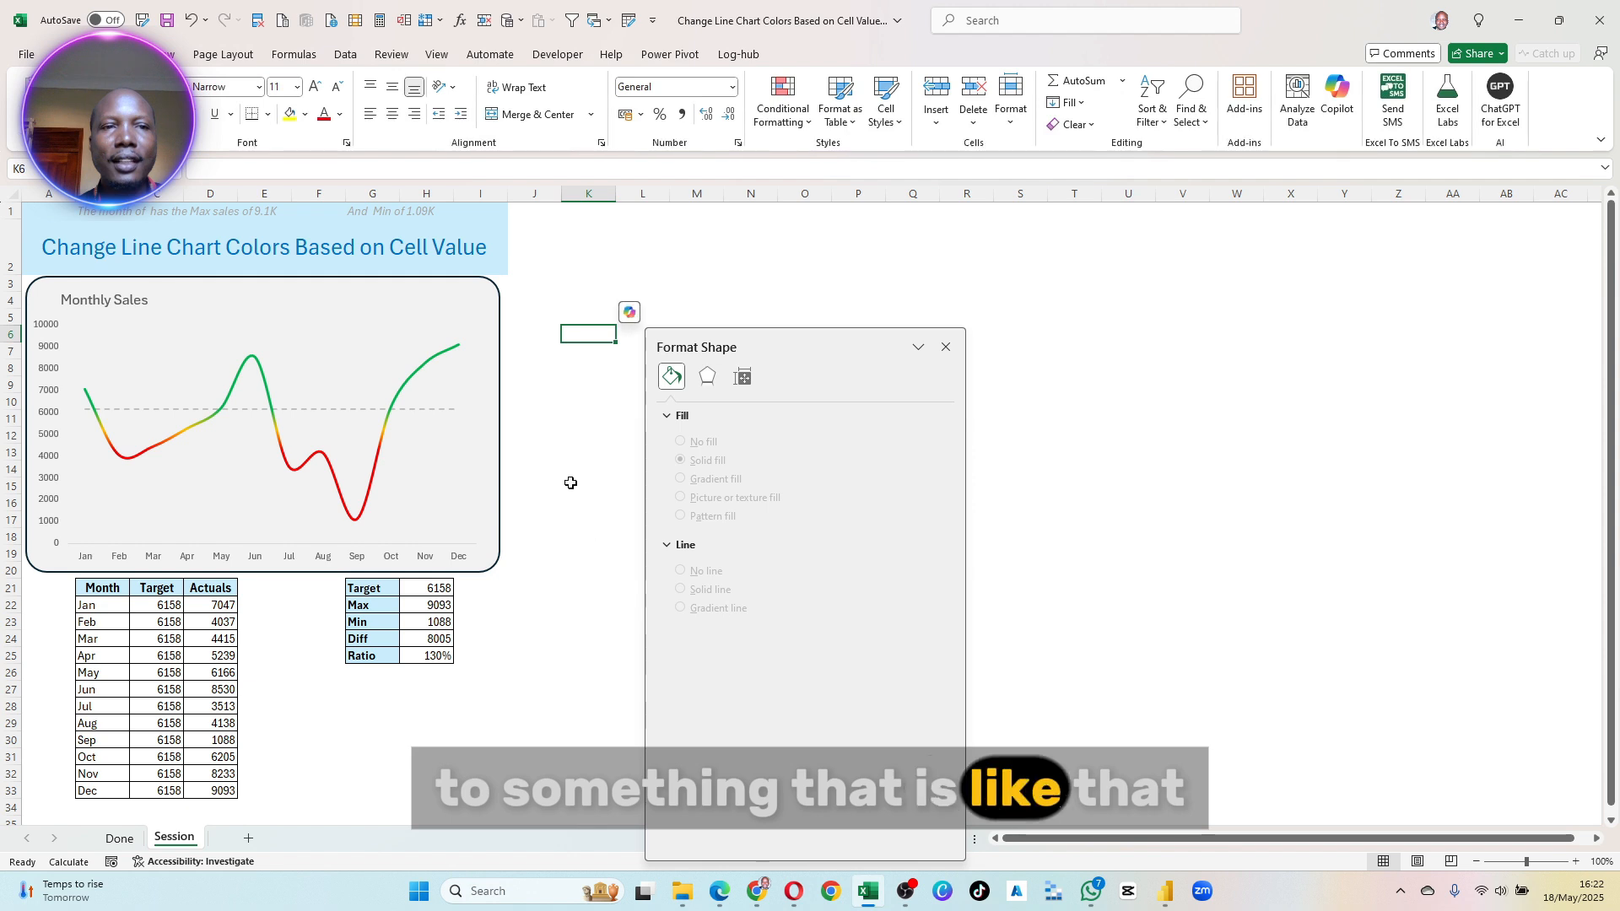
- Set the rounded rectangle's solid outline to the lightest blue theme shade
{"action": "left_click", "coordinate": [500, 328]}
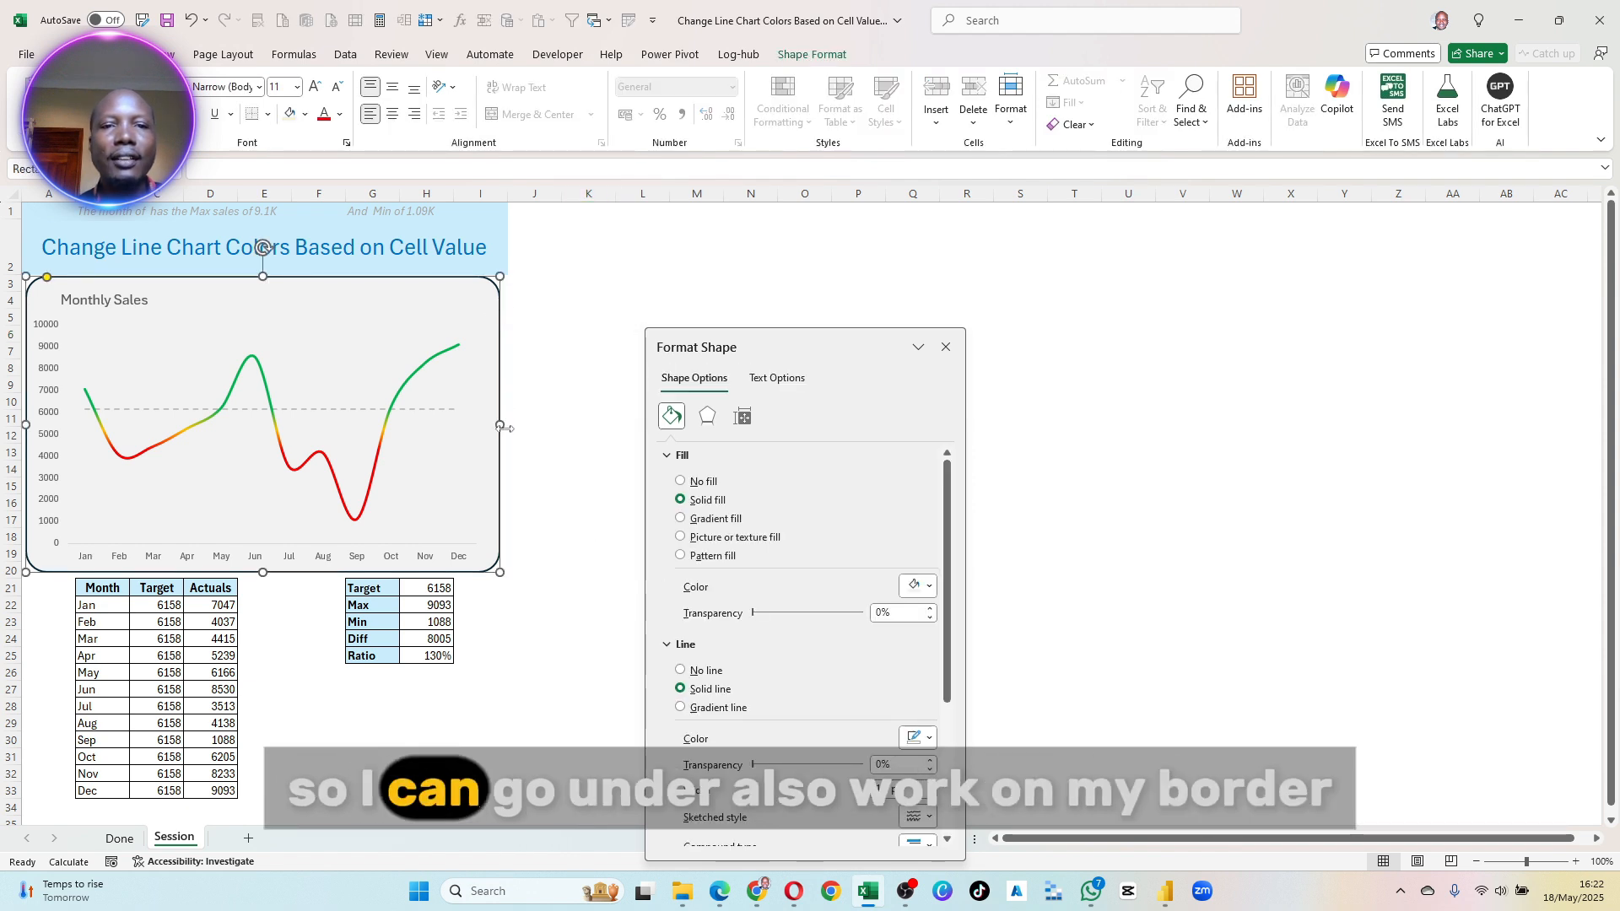
{"action": "left_click", "coordinate": [699, 455]}
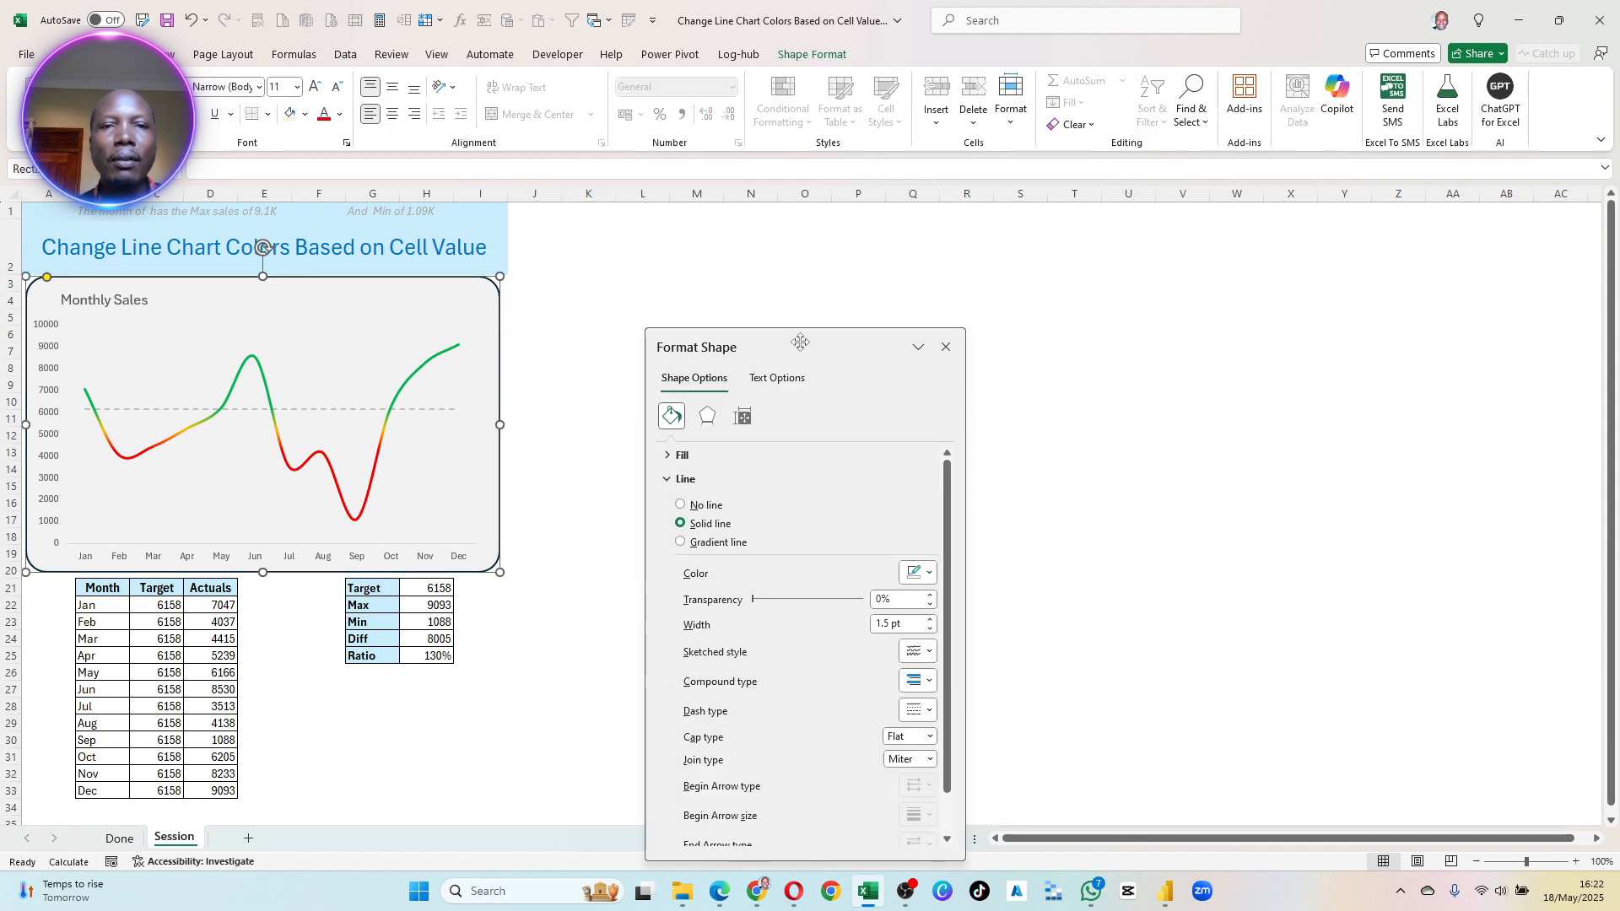
{"action": "left_click_drag", "start_coordinate": [800, 341], "coordinate": [666, 214]}
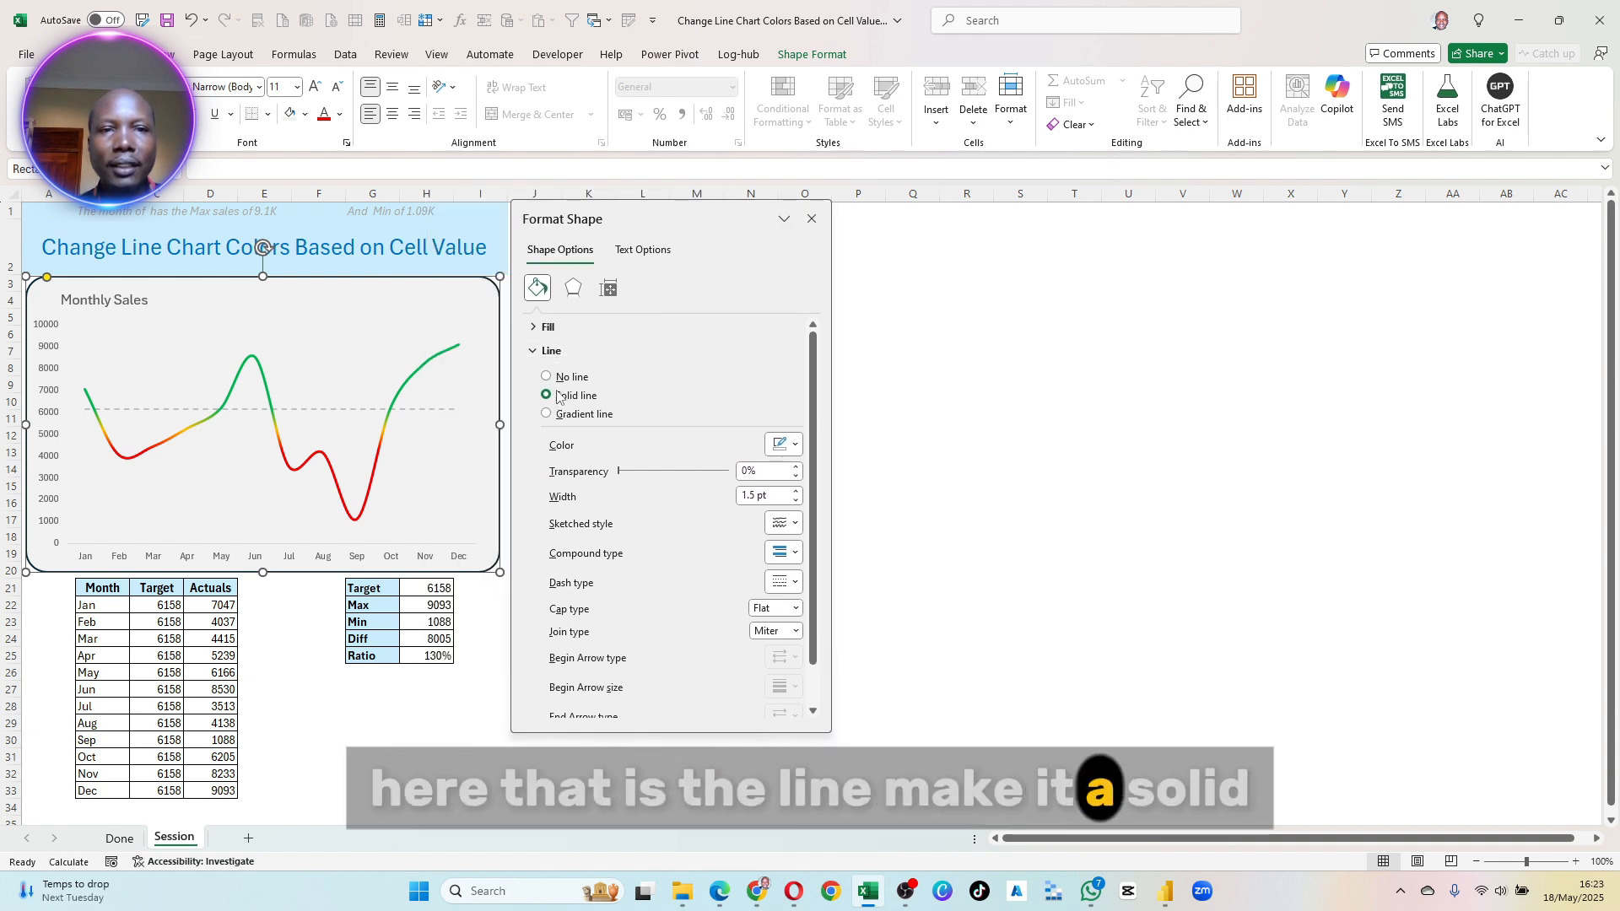
{"action": "left_click", "coordinate": [793, 444]}
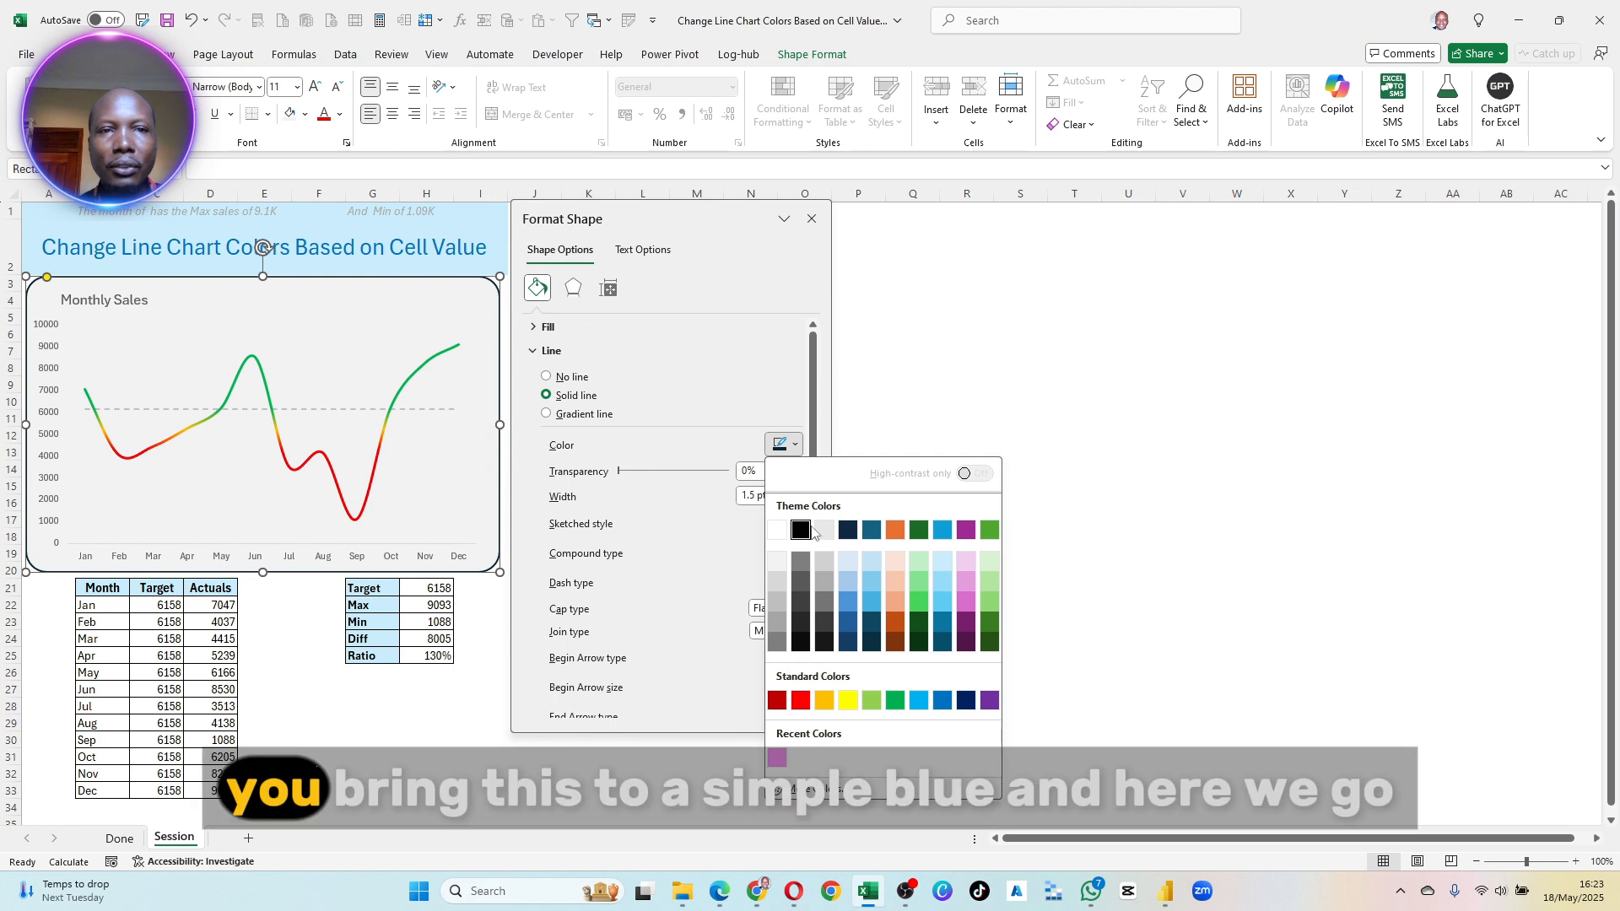
{"action": "left_click", "coordinate": [938, 560]}
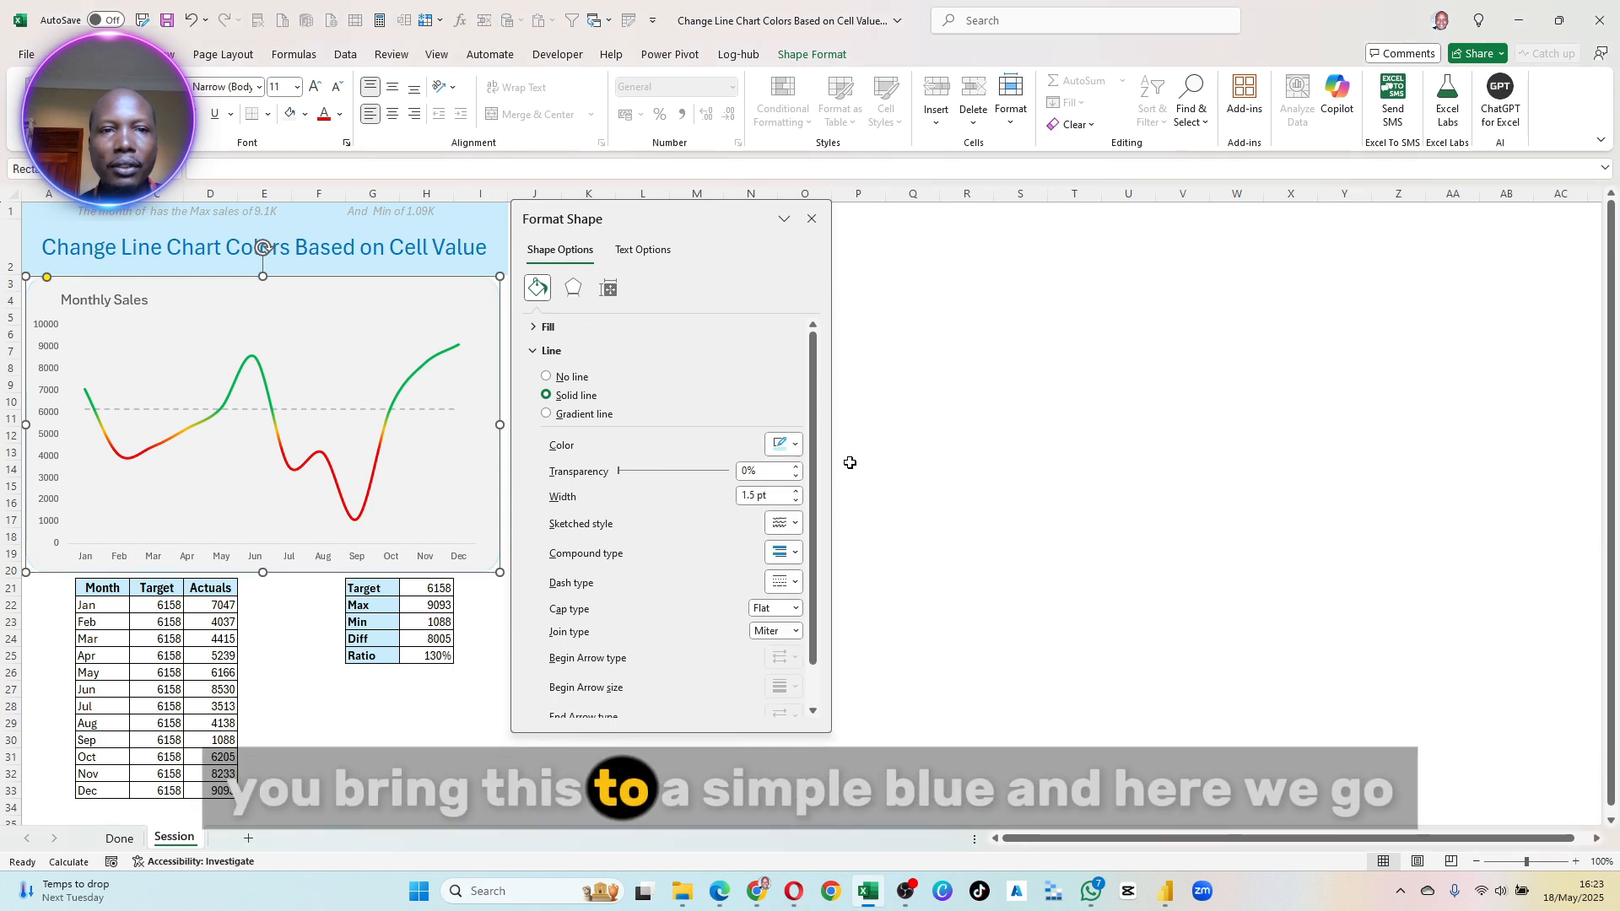
{"action": "left_click", "coordinate": [912, 401]}
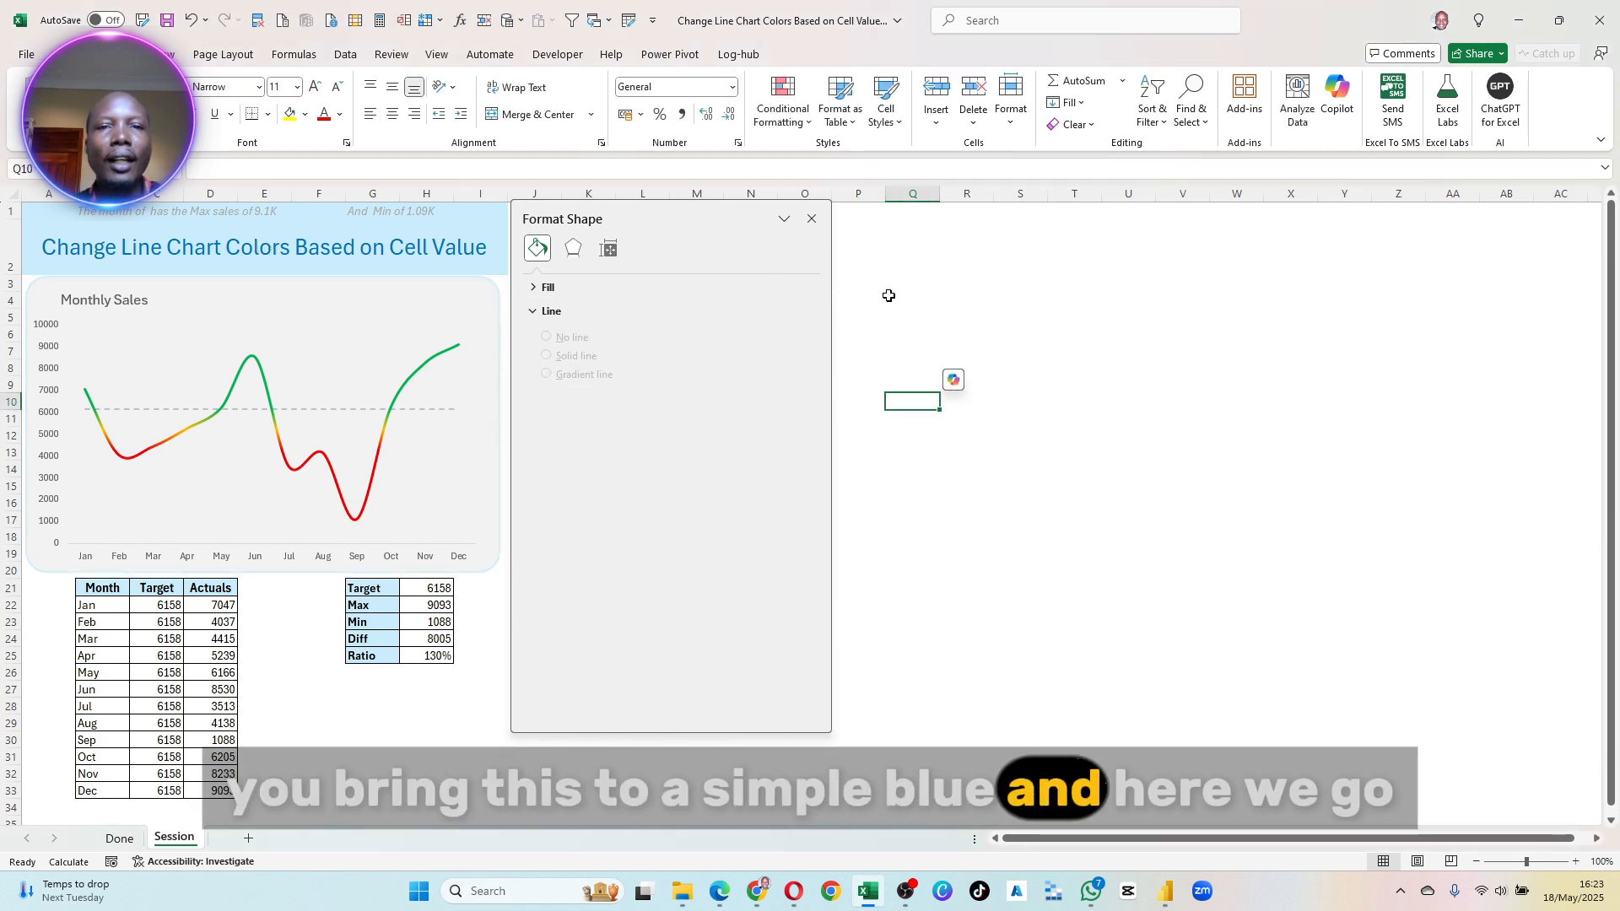
- Clear the format pane away from the chart and recalculate the sheet several times to check that the line colours follow the target
{"action": "left_click_drag", "start_coordinate": [745, 244], "coordinate": [1130, 429]}
{"action": "left_click", "coordinate": [588, 519]}
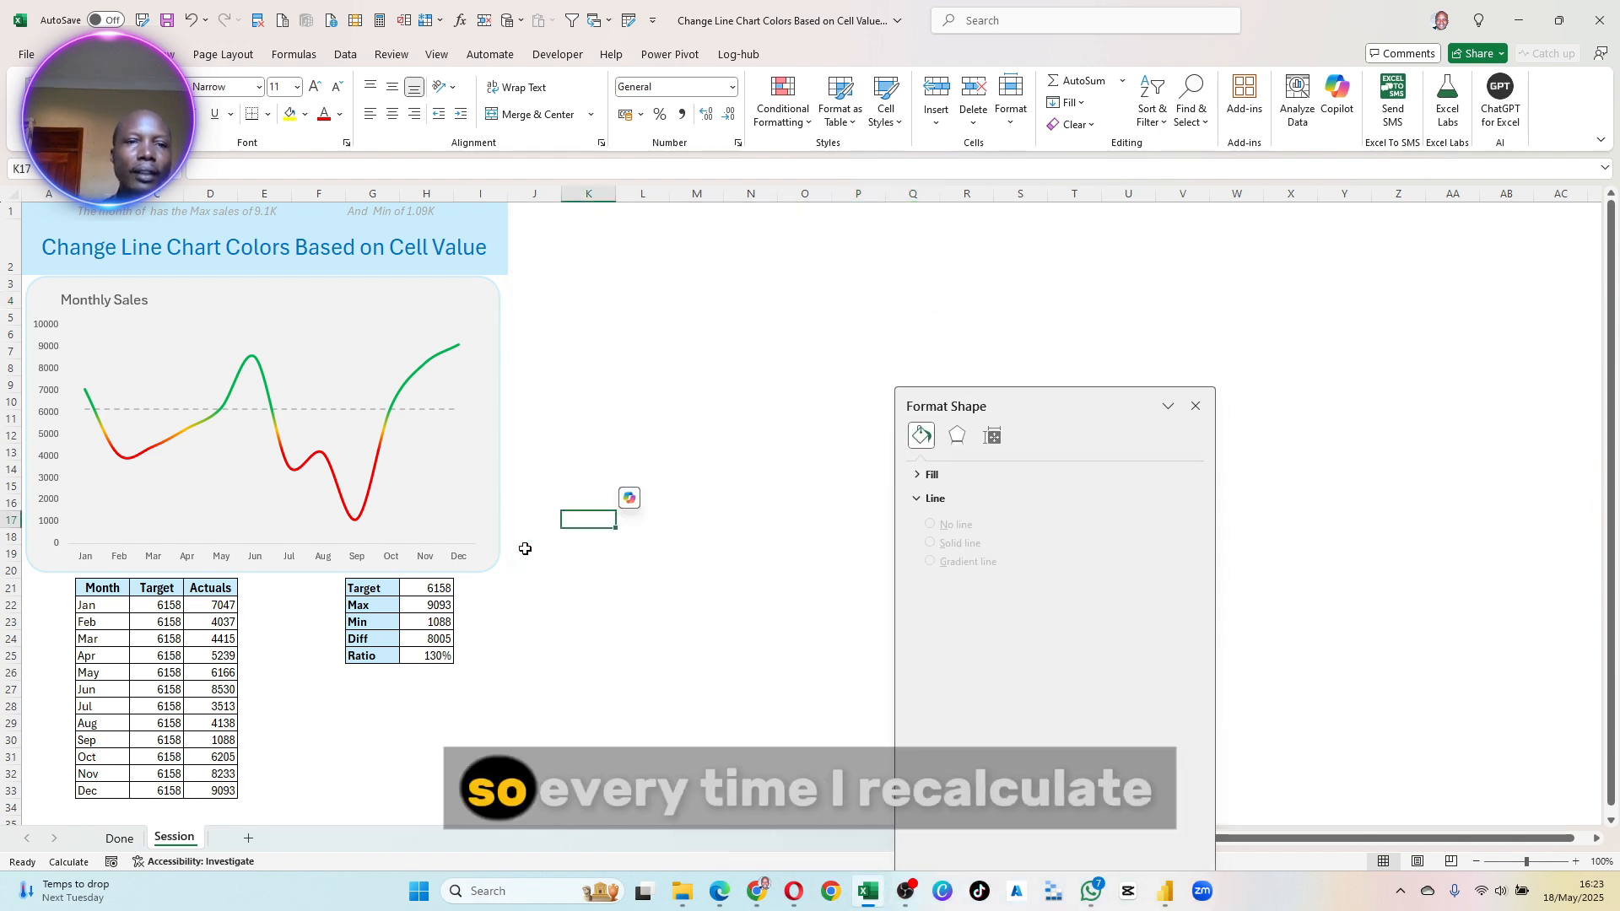
{"action": "left_click", "coordinate": [381, 24]}
{"action": "left_click", "coordinate": [381, 24]}
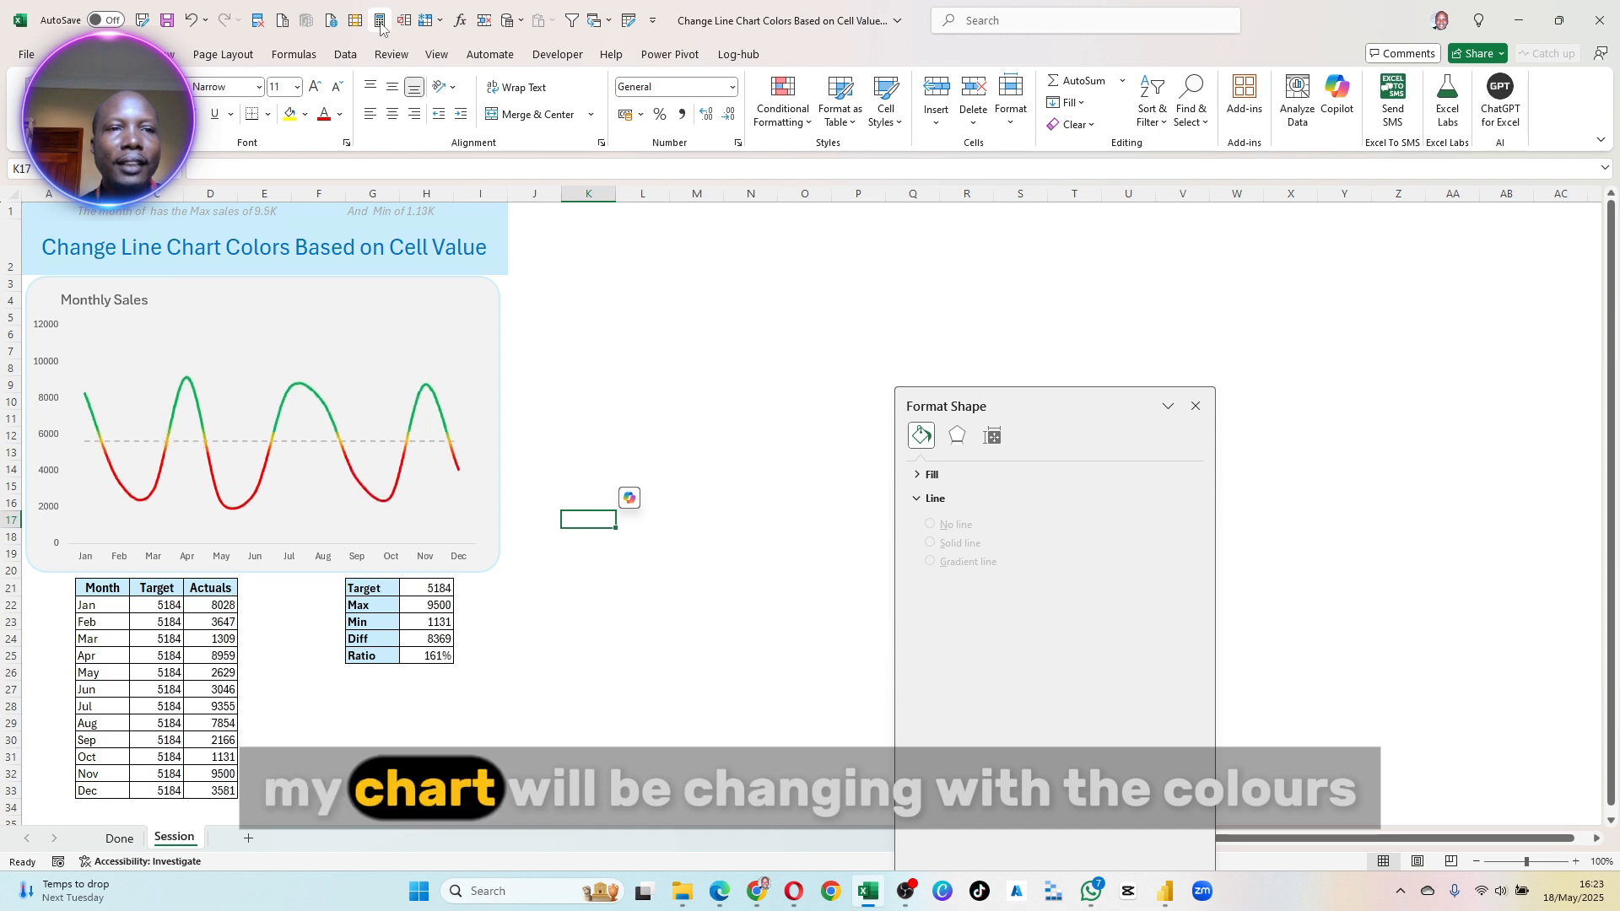
{"action": "left_click", "coordinate": [380, 23]}
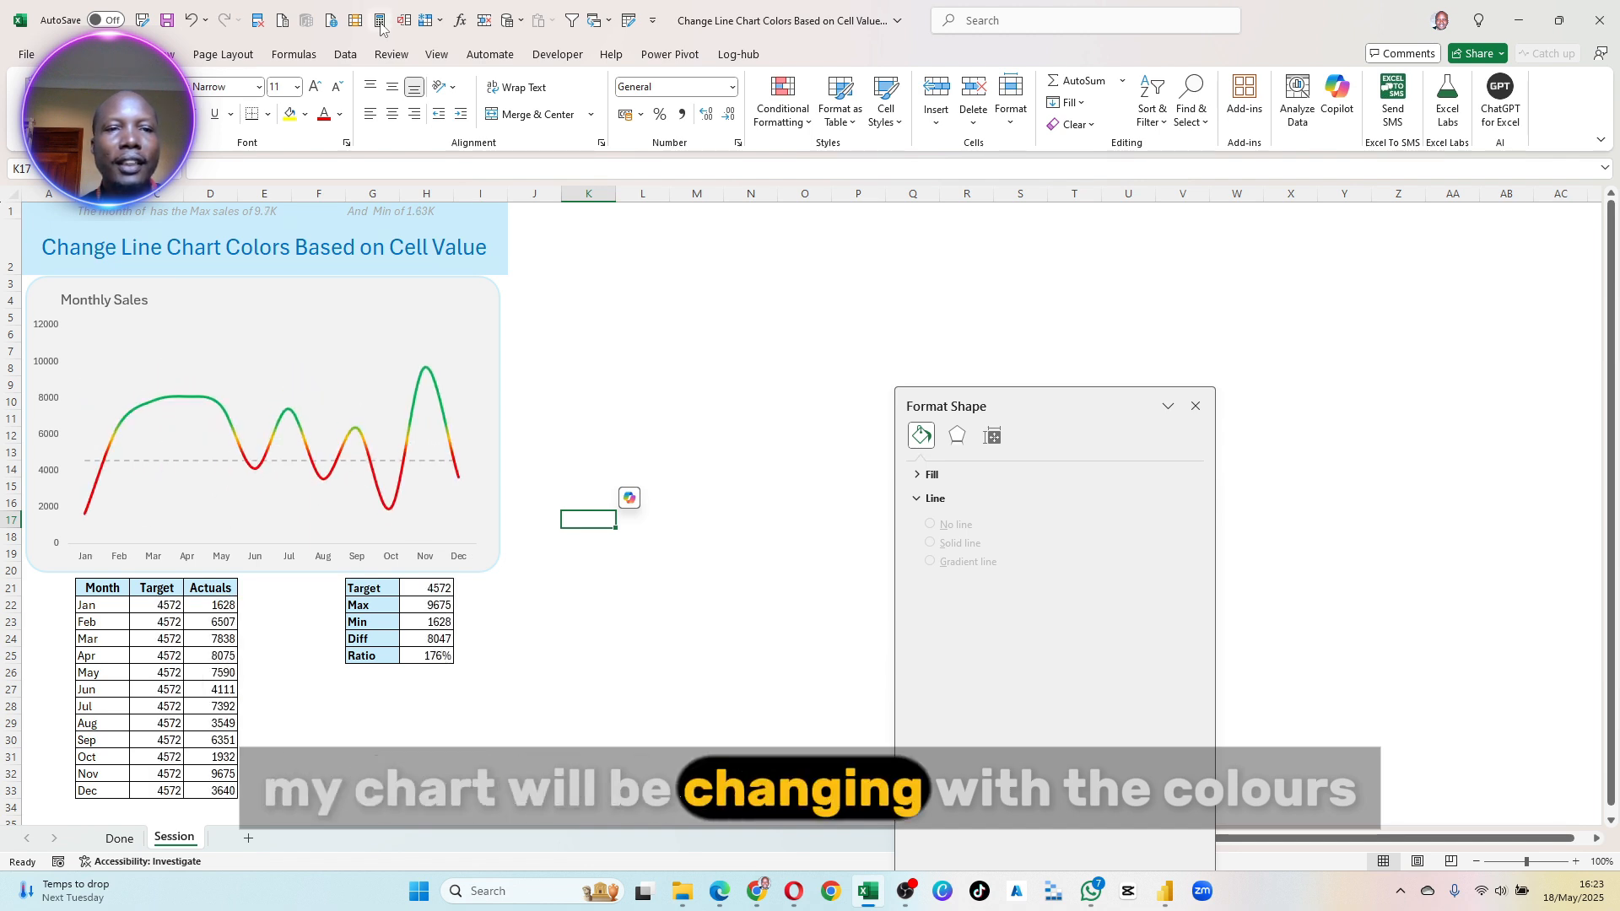
{"action": "left_click", "coordinate": [381, 24]}
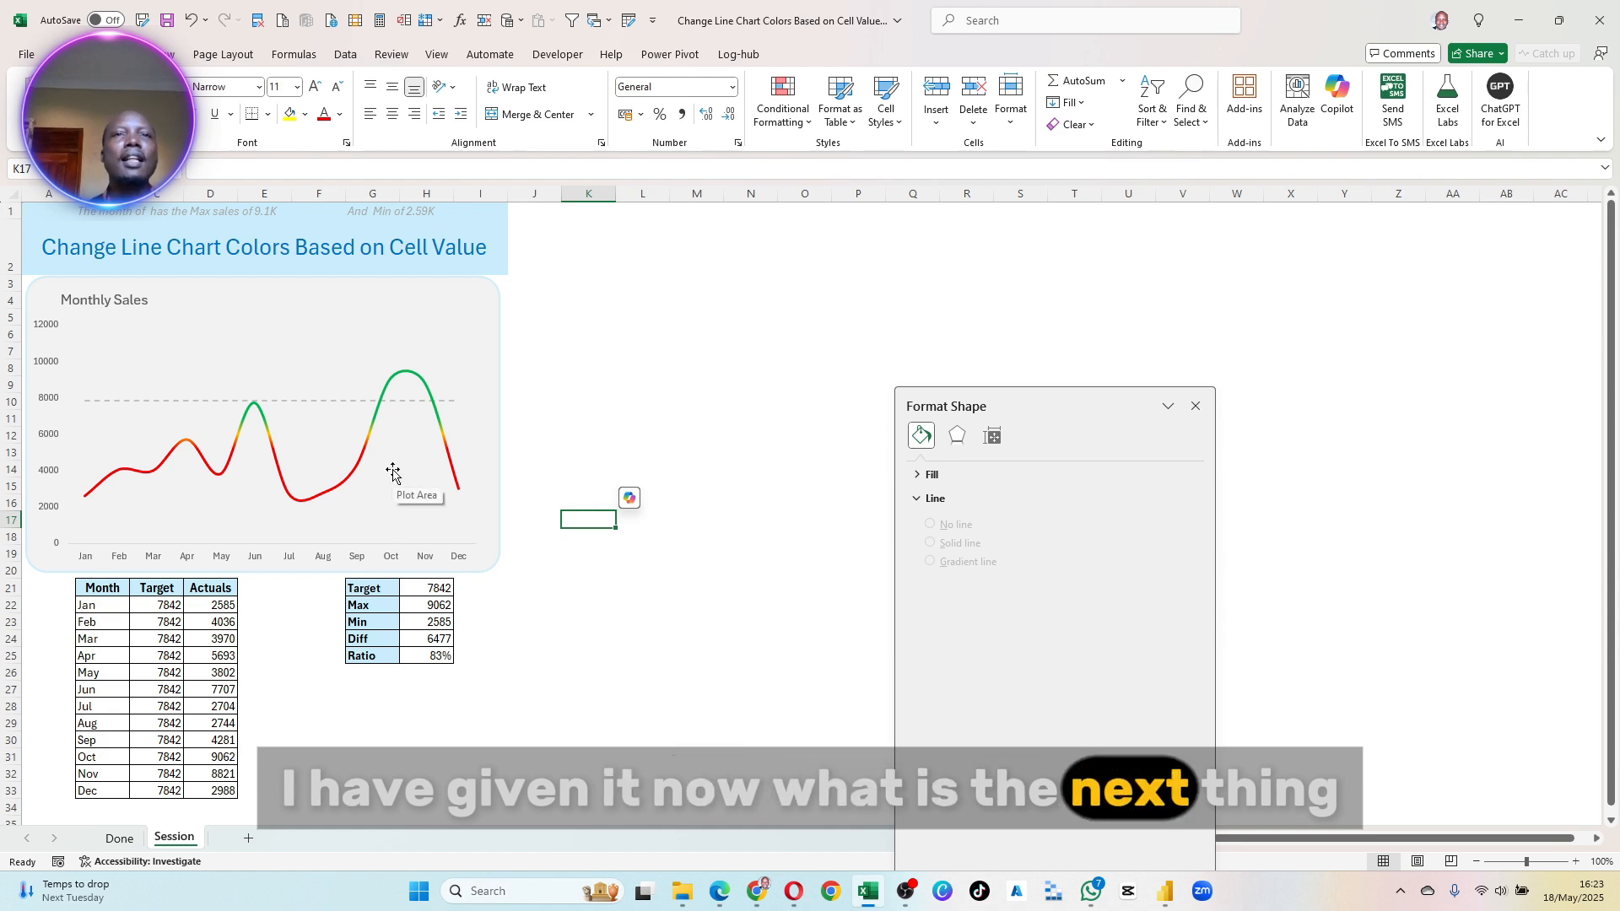
- Lower the upper edge of the chart's plot area slightly to make room for a subtitle under the title
{"action": "left_click", "coordinate": [90, 311]}
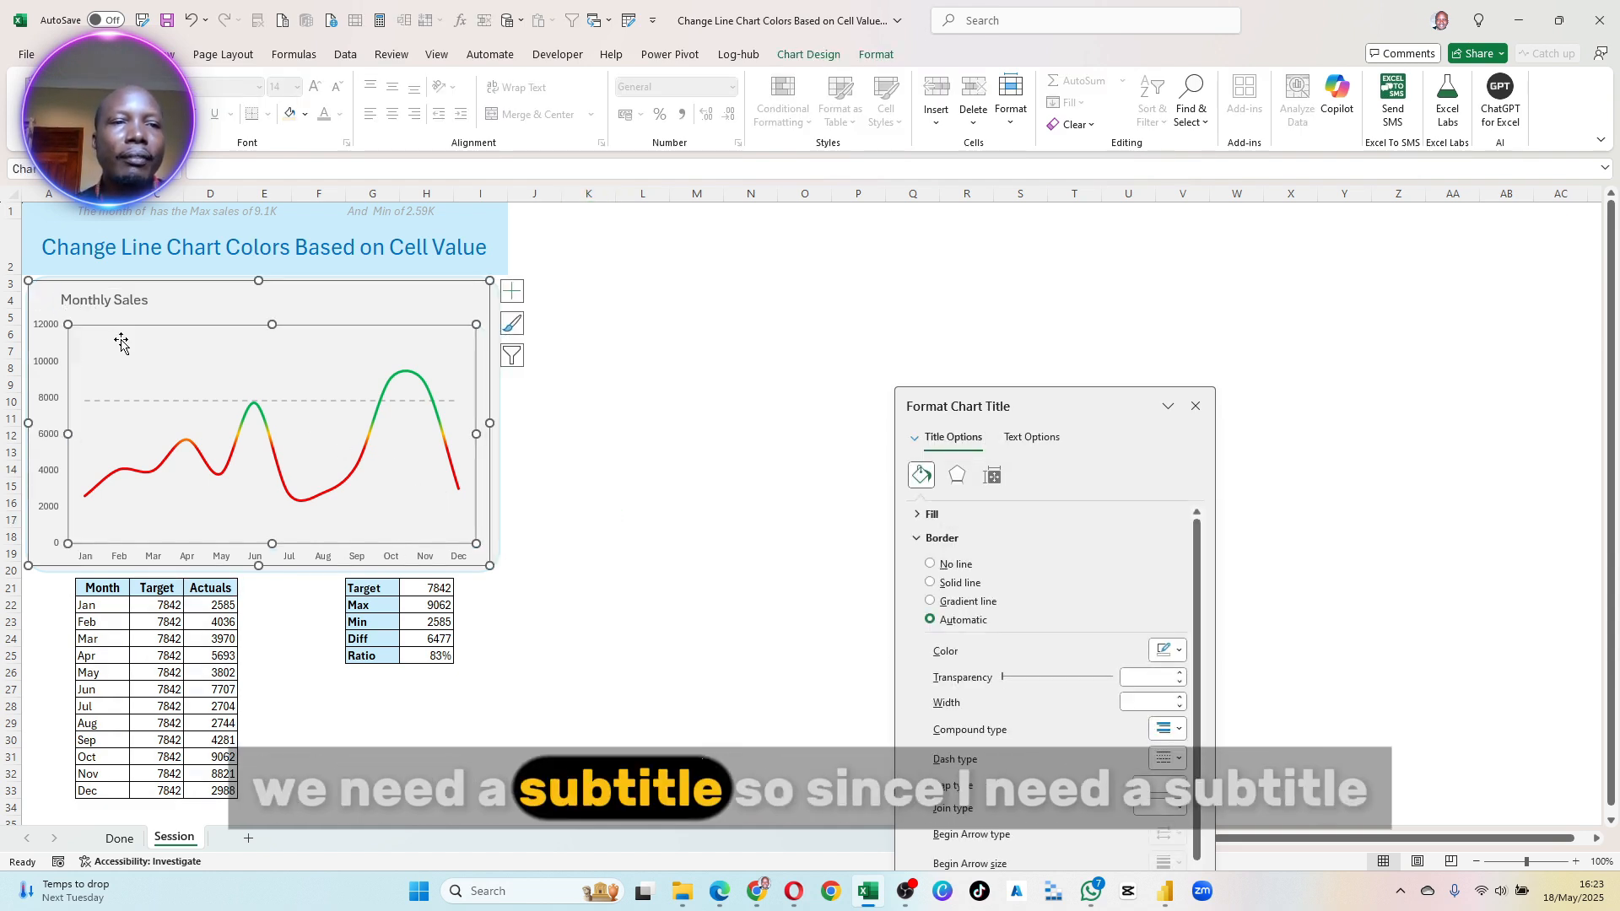
{"action": "left_click", "coordinate": [285, 330]}
{"action": "left_click_drag", "start_coordinate": [274, 331], "coordinate": [272, 338]}
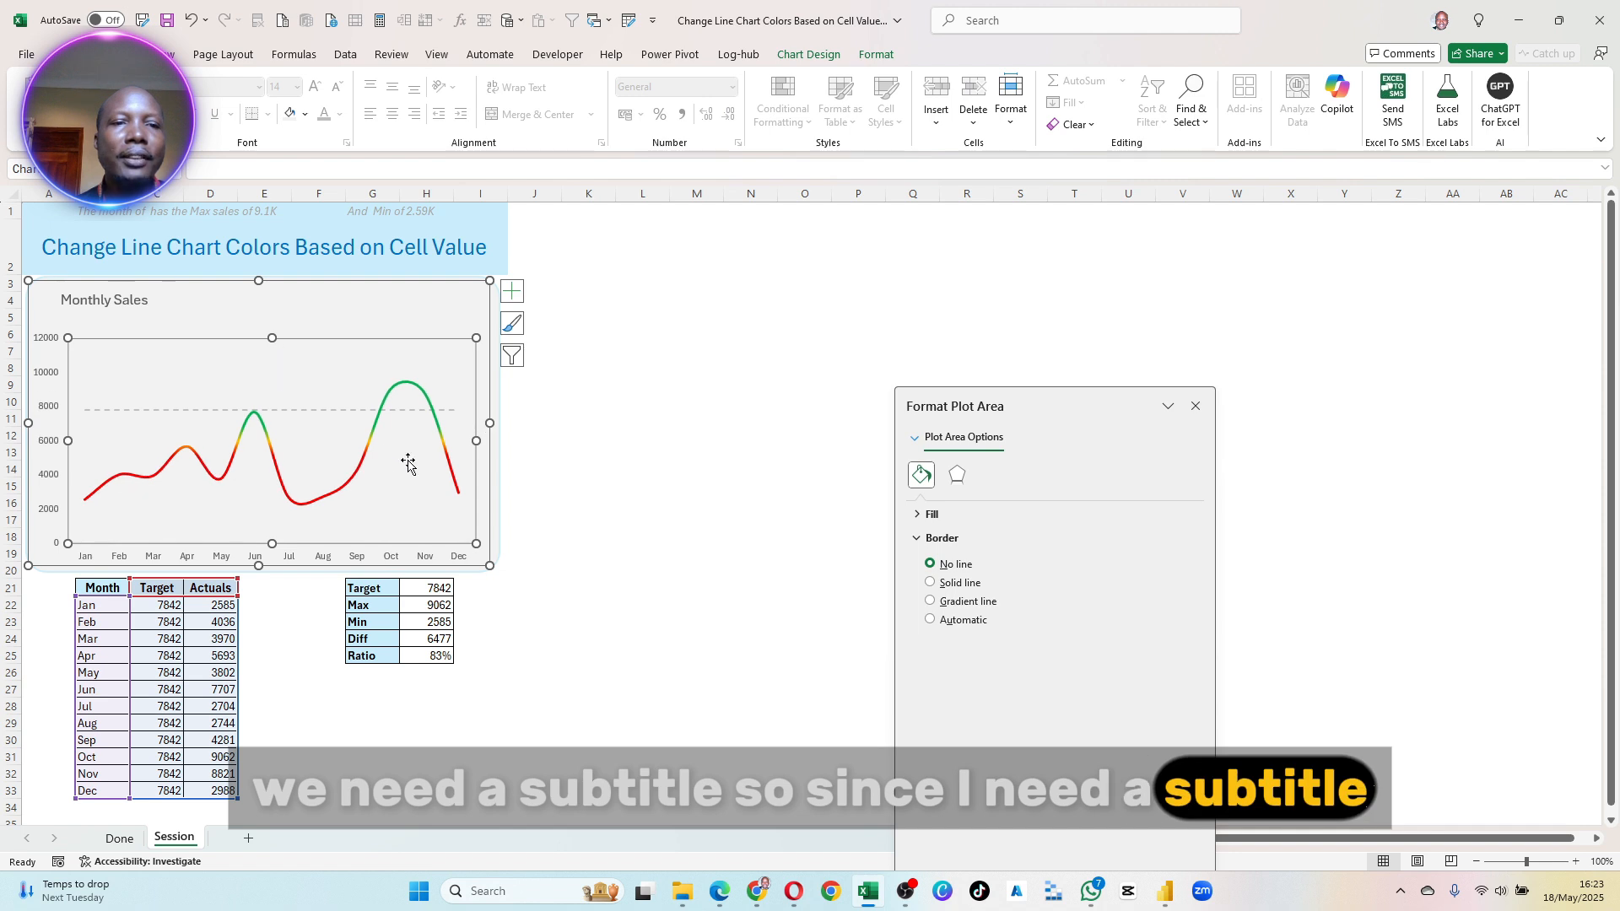
{"action": "key", "text": "Escape"}
{"action": "key", "text": "Escape"}
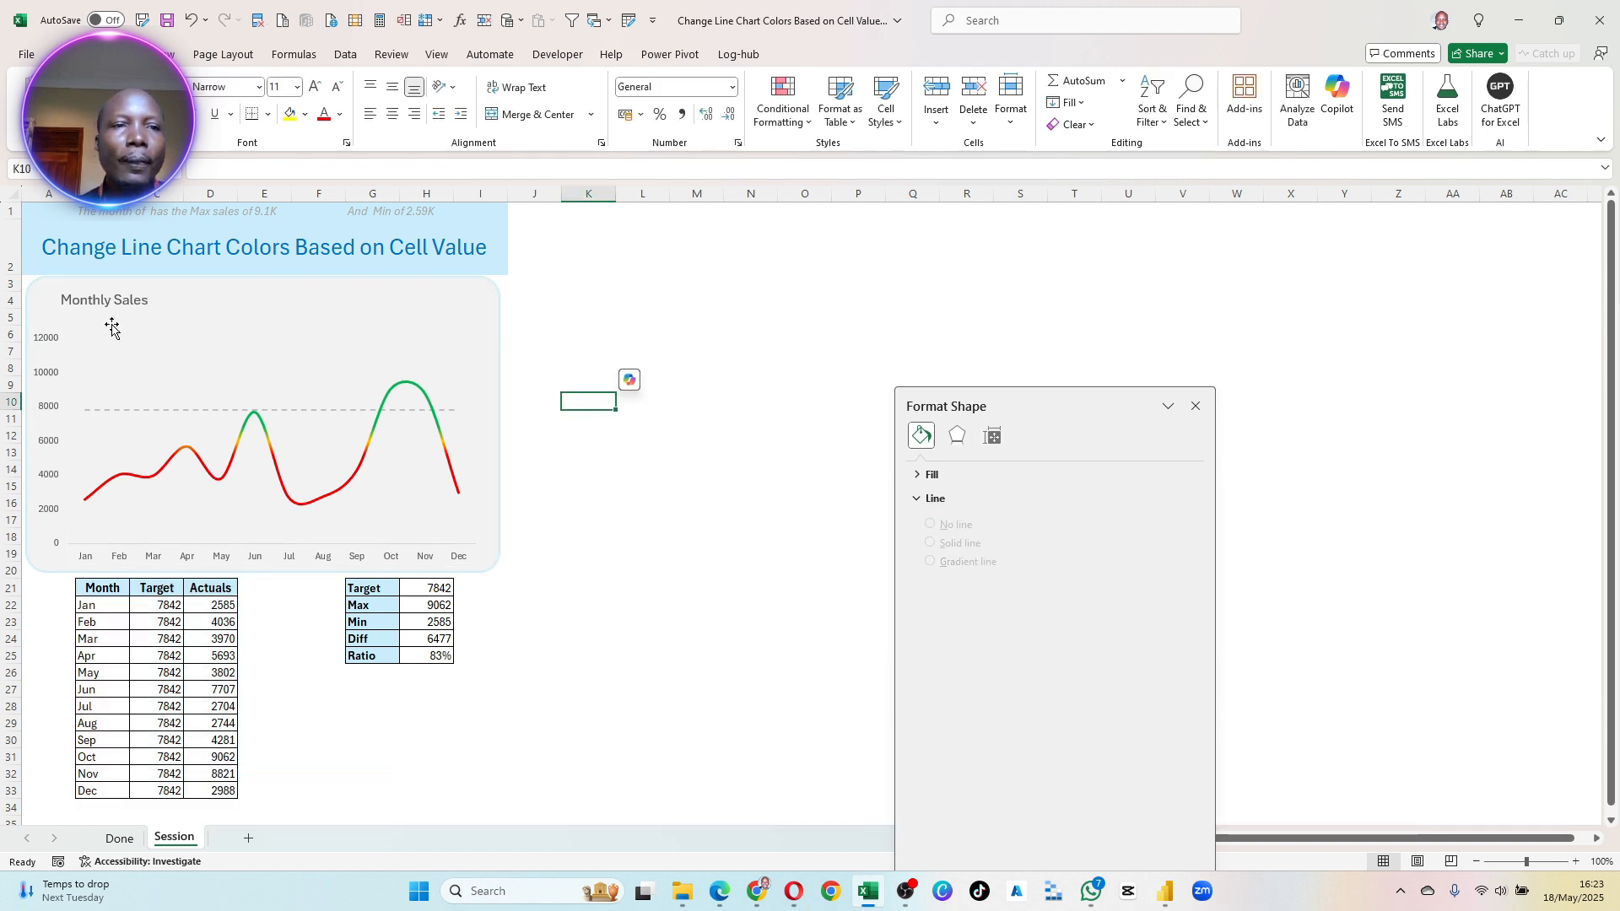
- Delete the existing Max and Min sales sentence formulas in row 1 above the sheet heading
{"action": "left_click", "coordinate": [126, 219]}
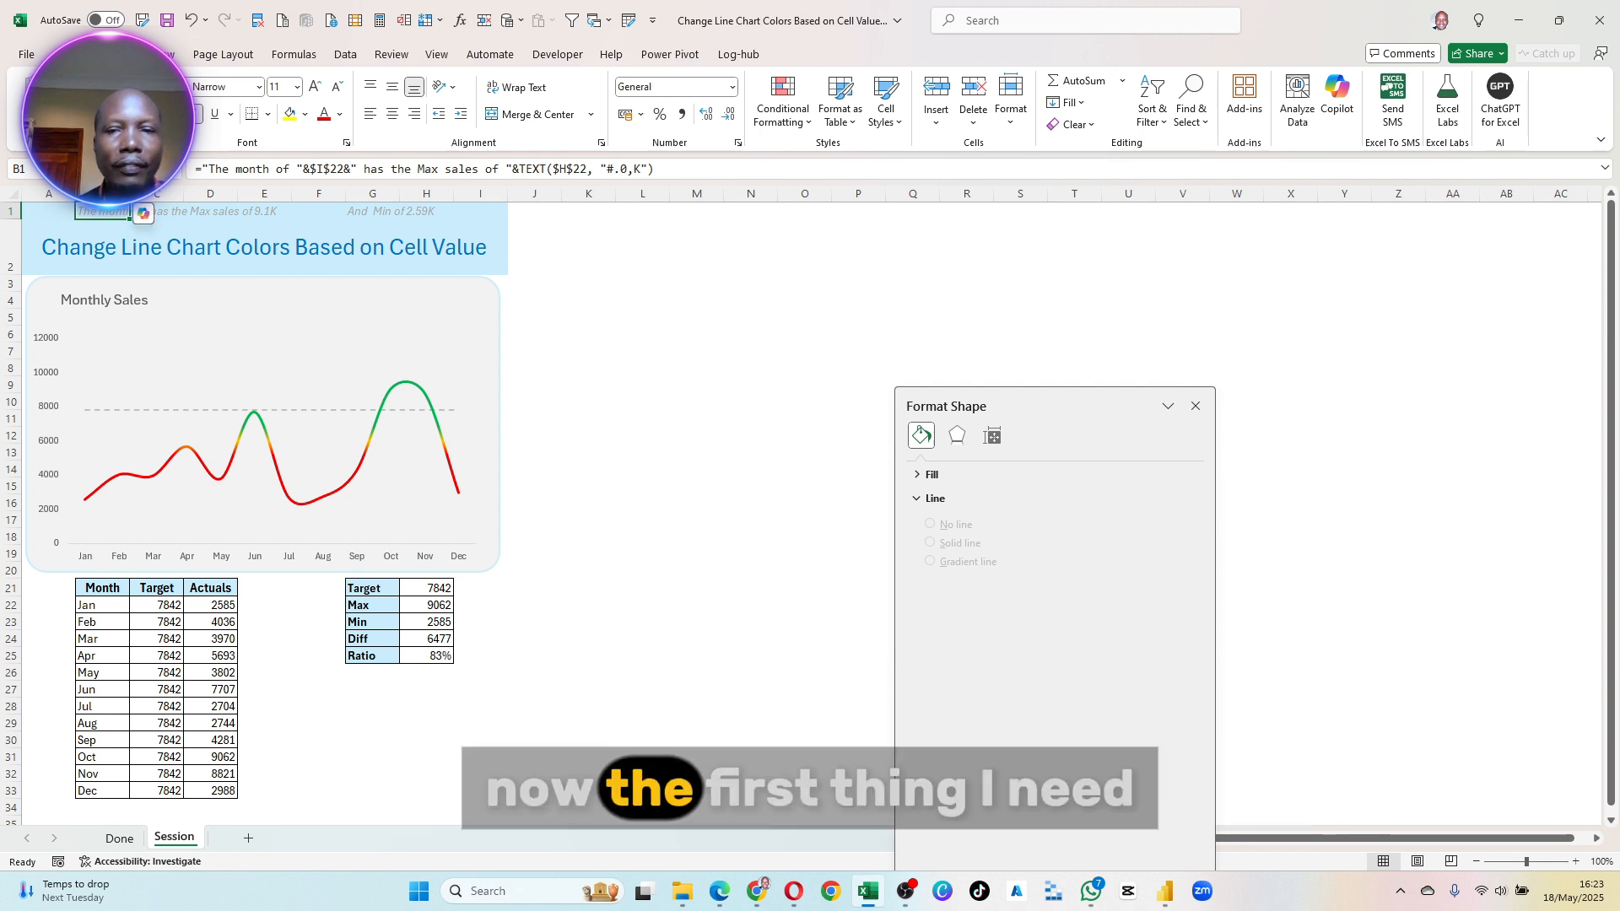
{"action": "key", "text": "Delete"}
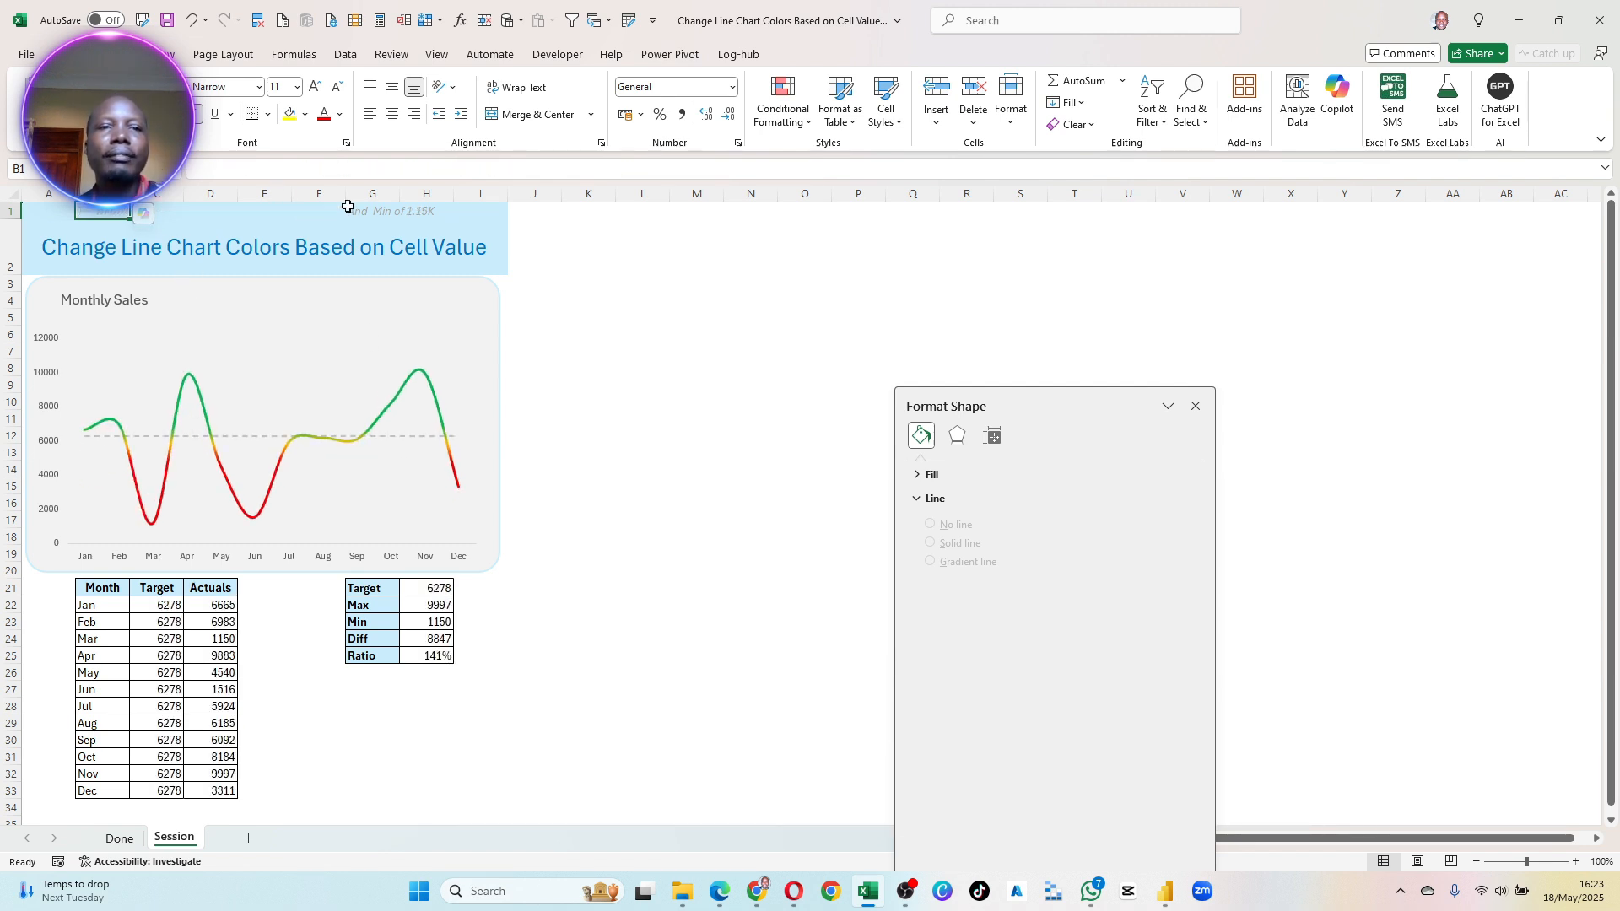
{"action": "key", "text": "Delete"}
{"action": "left_click", "coordinate": [479, 293]}
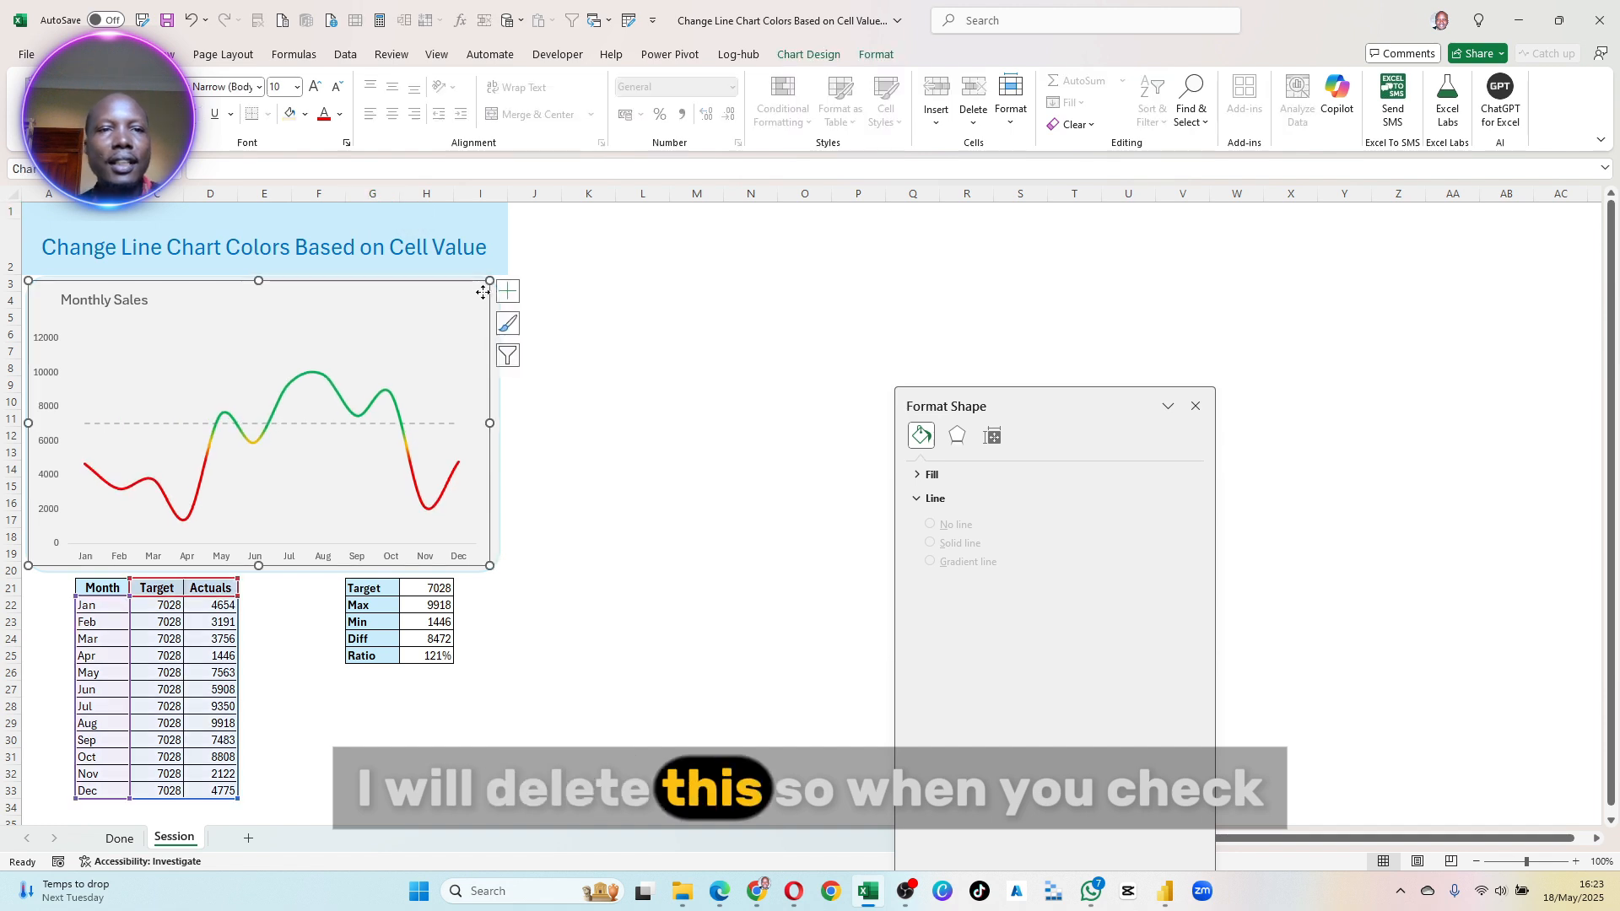
- Examine the Max and Min sales subtitles of the chart on the Done sheet and return to the Session sheet
{"action": "left_click", "coordinate": [117, 838]}
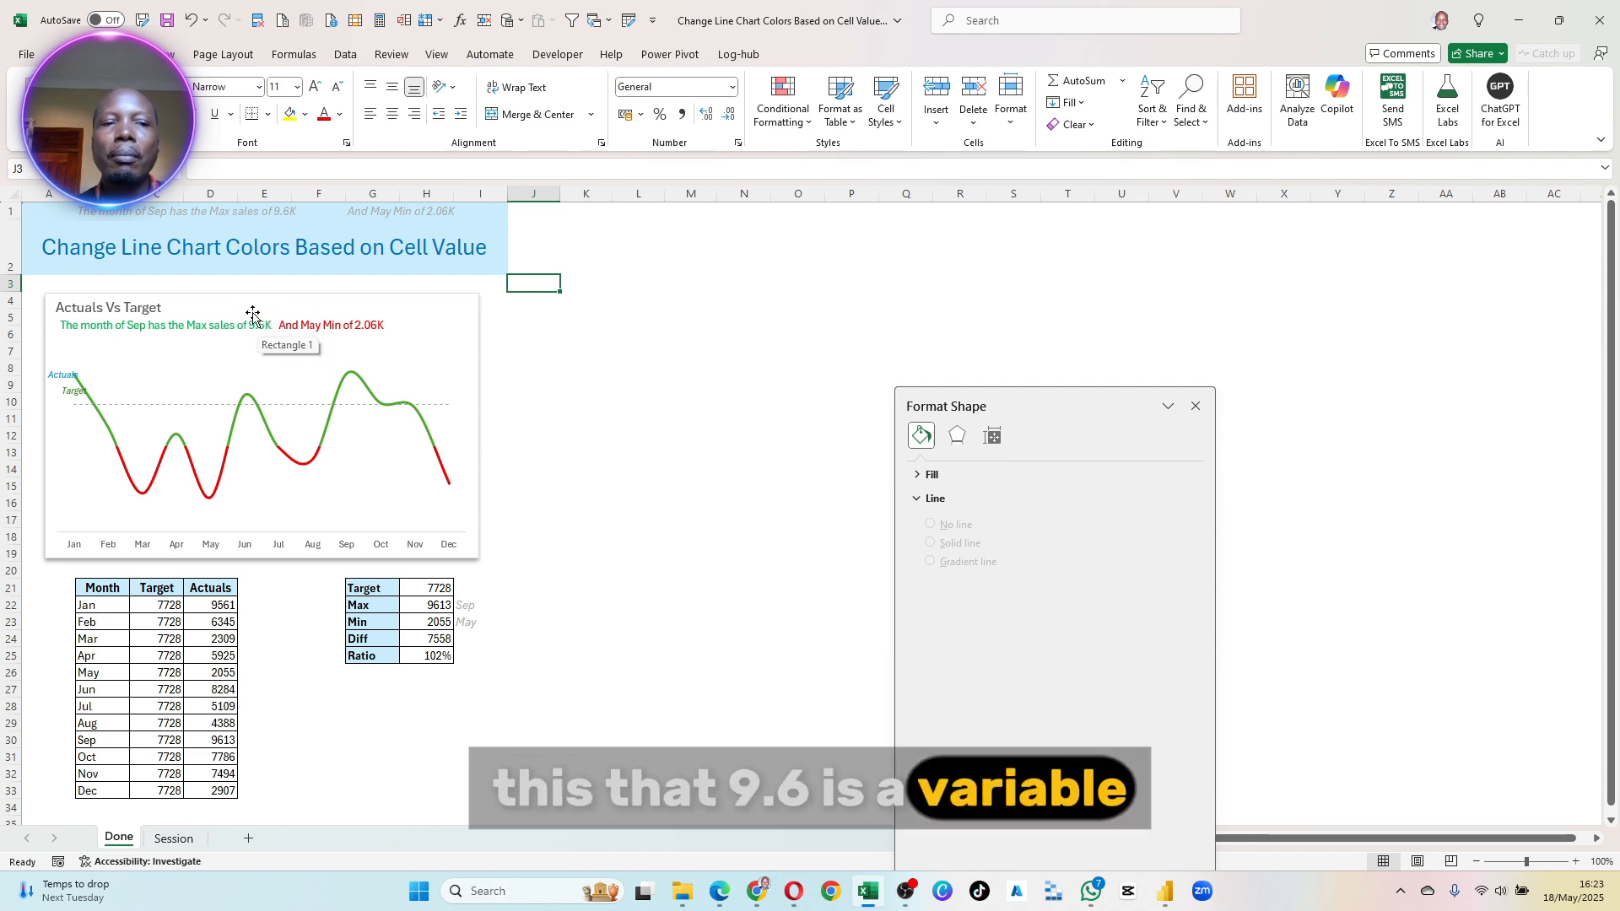
{"action": "left_click", "coordinate": [177, 836]}
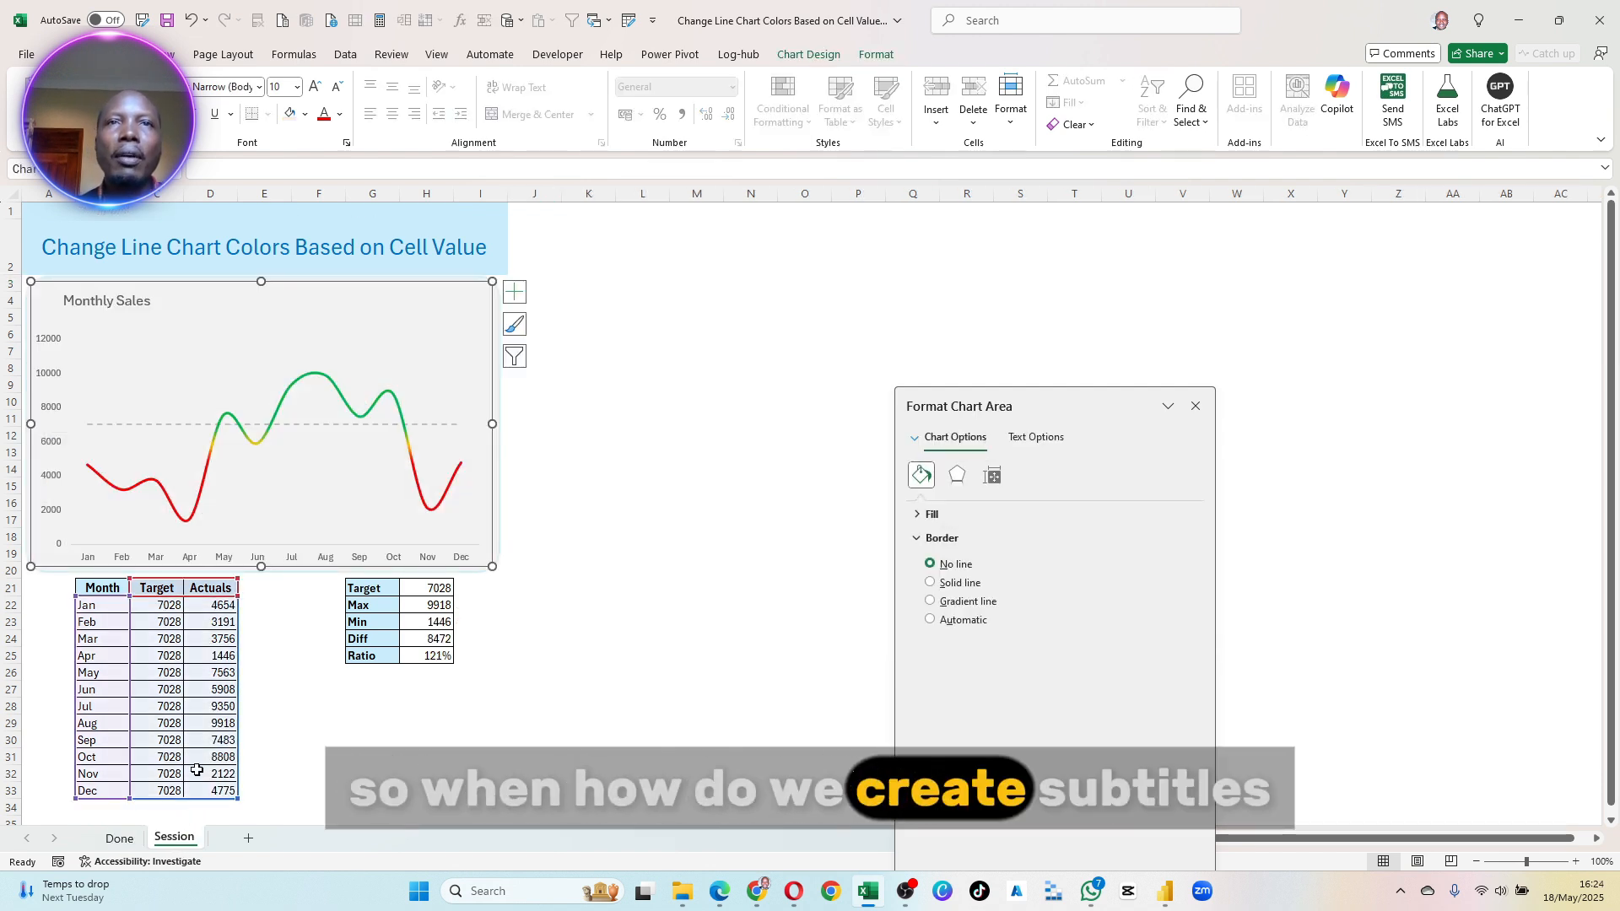
{"action": "left_click_drag", "start_coordinate": [641, 318], "coordinate": [641, 300]}
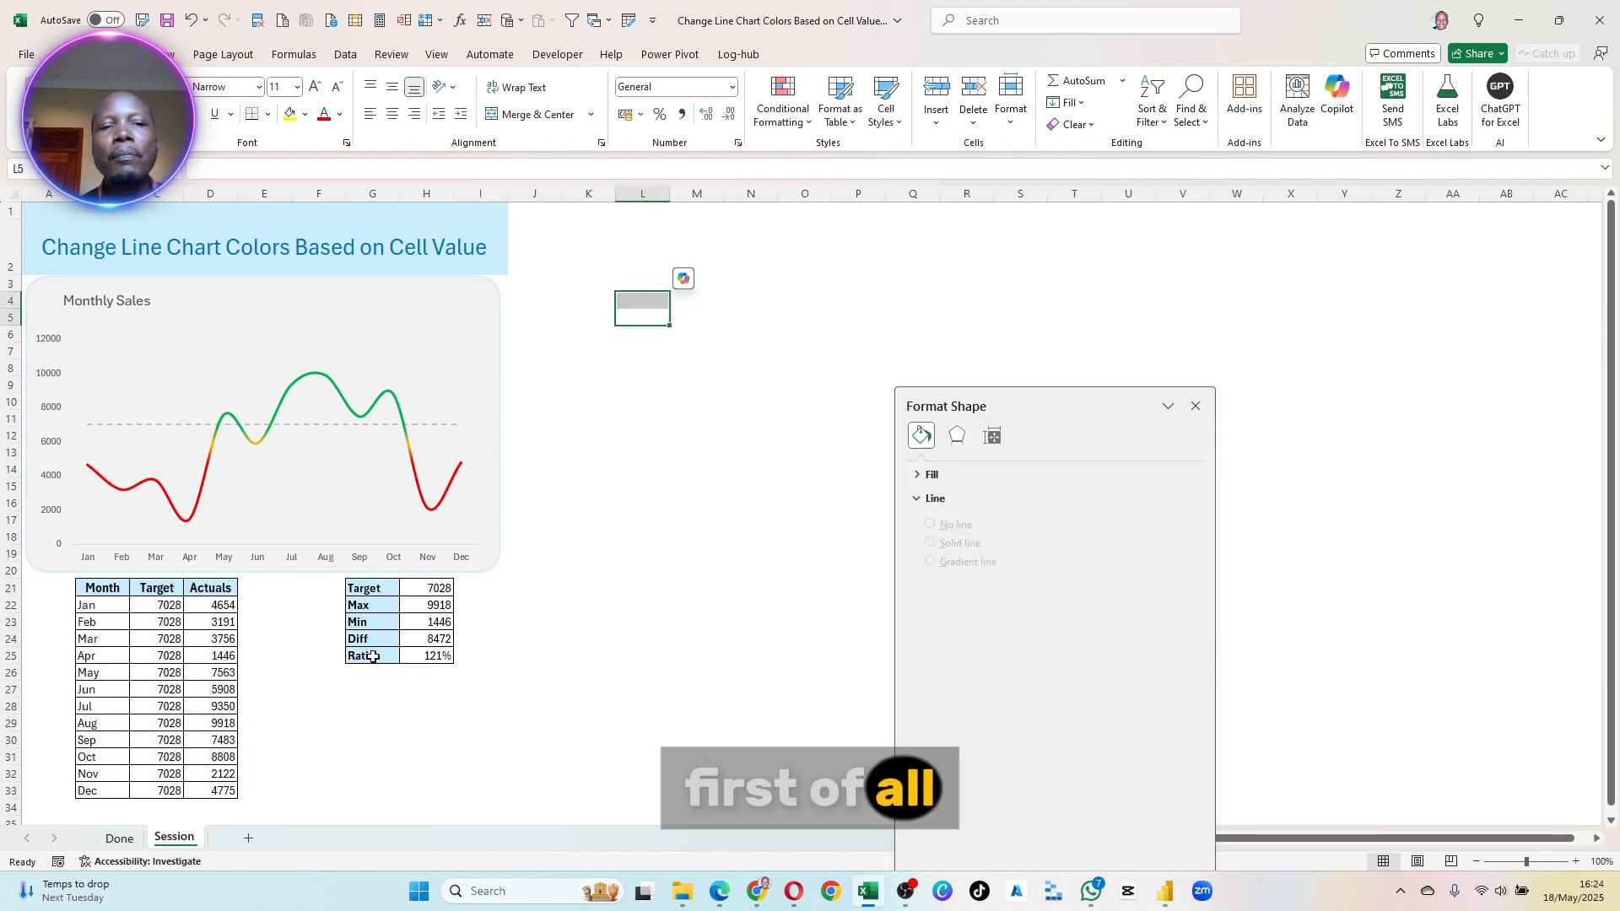
{"action": "left_click", "coordinate": [464, 606]}
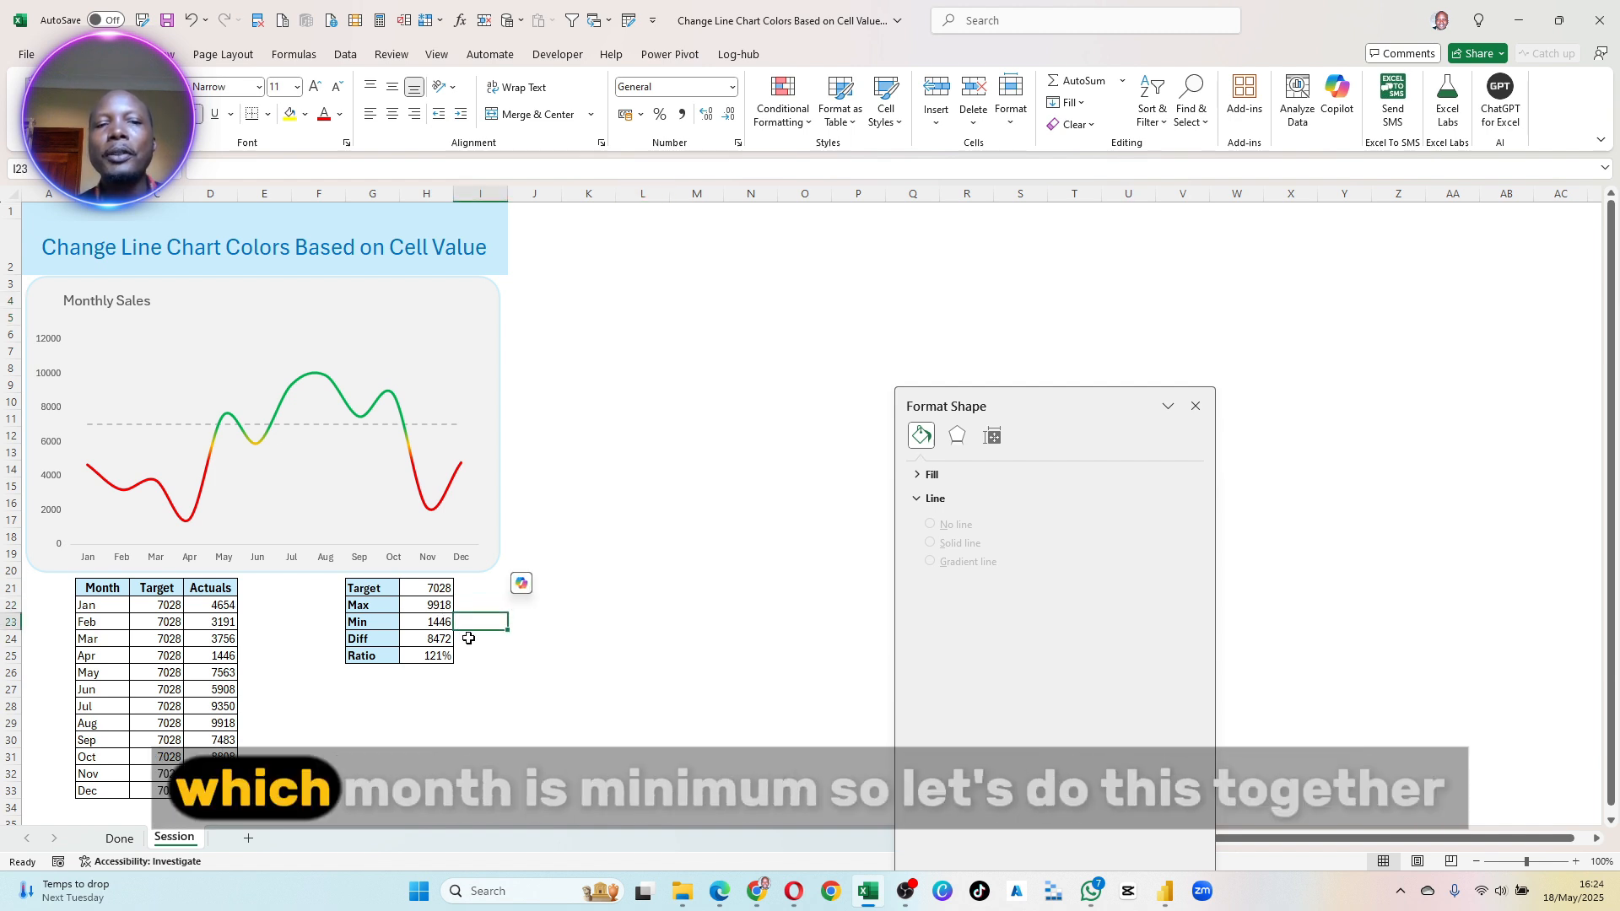
{"action": "left_click", "coordinate": [470, 596]}
{"action": "left_click_drag", "start_coordinate": [470, 596], "coordinate": [481, 689]}
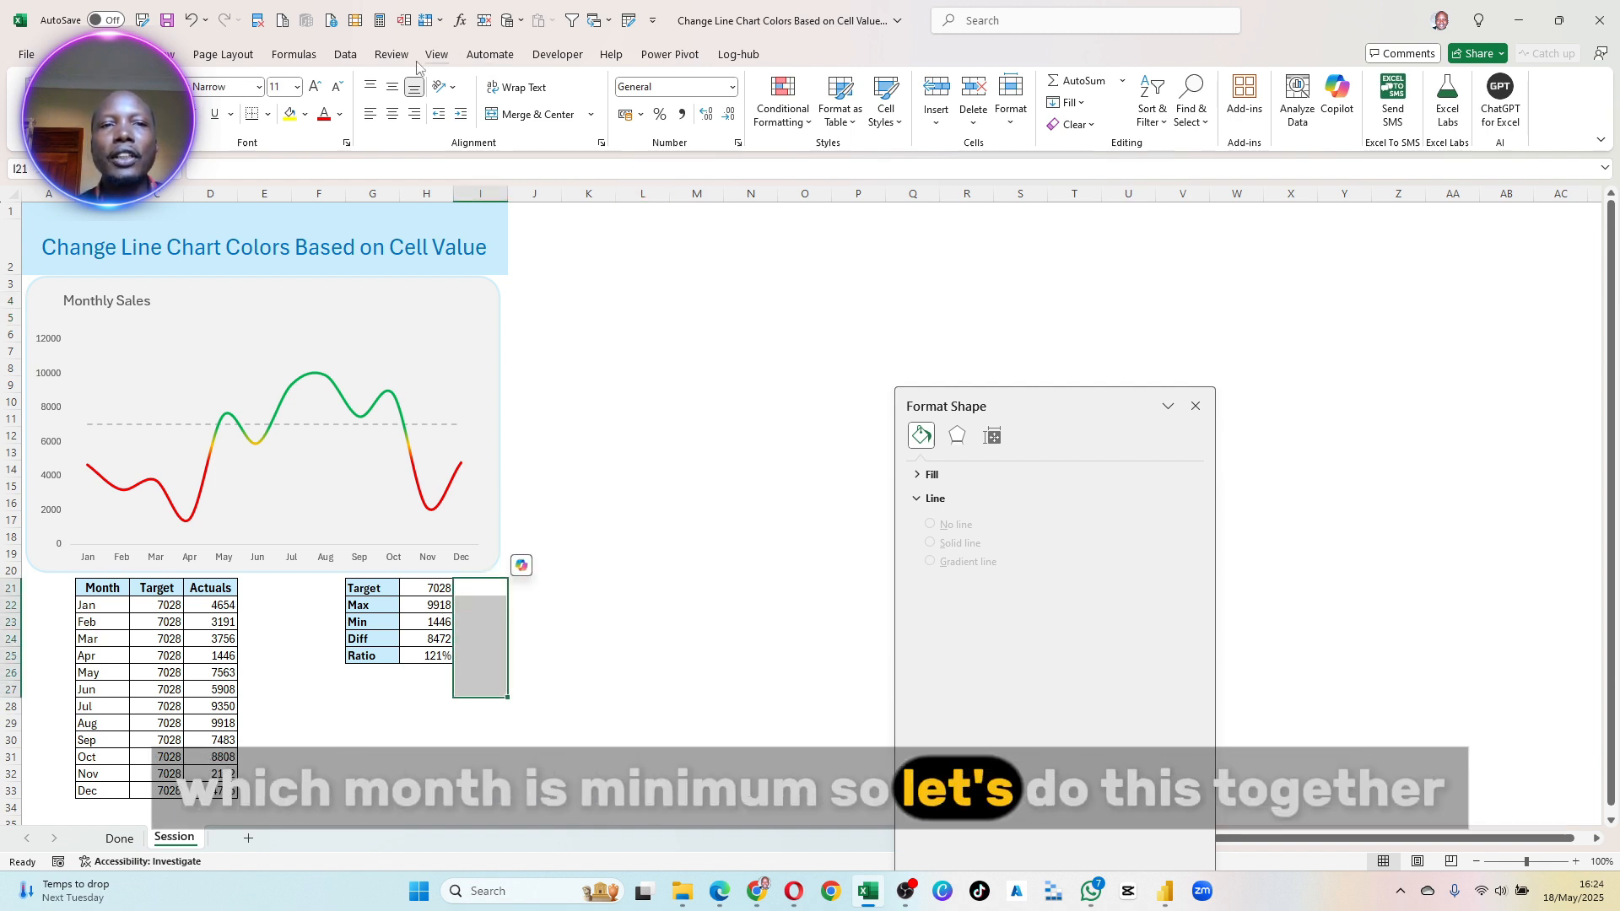
- Enter the formula =XLOOKUP(H22,C22:C33,B22:B33) in cell I22, beside the Max value, to look up its month
{"action": "left_click", "coordinate": [466, 606]}
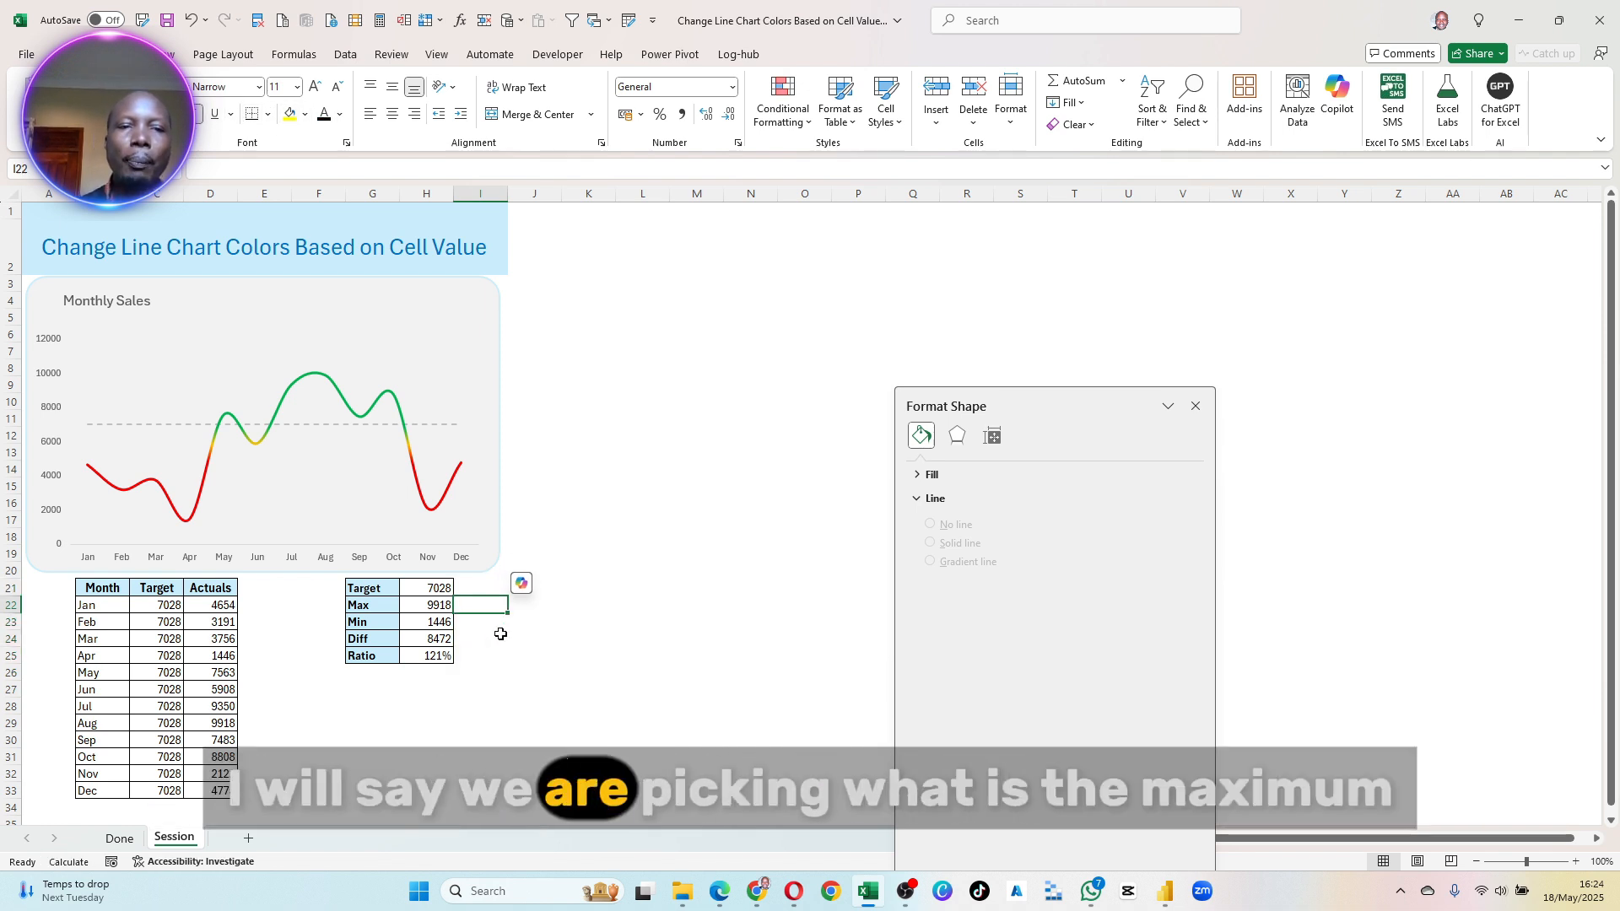
{"action": "left_click", "coordinate": [426, 607]}
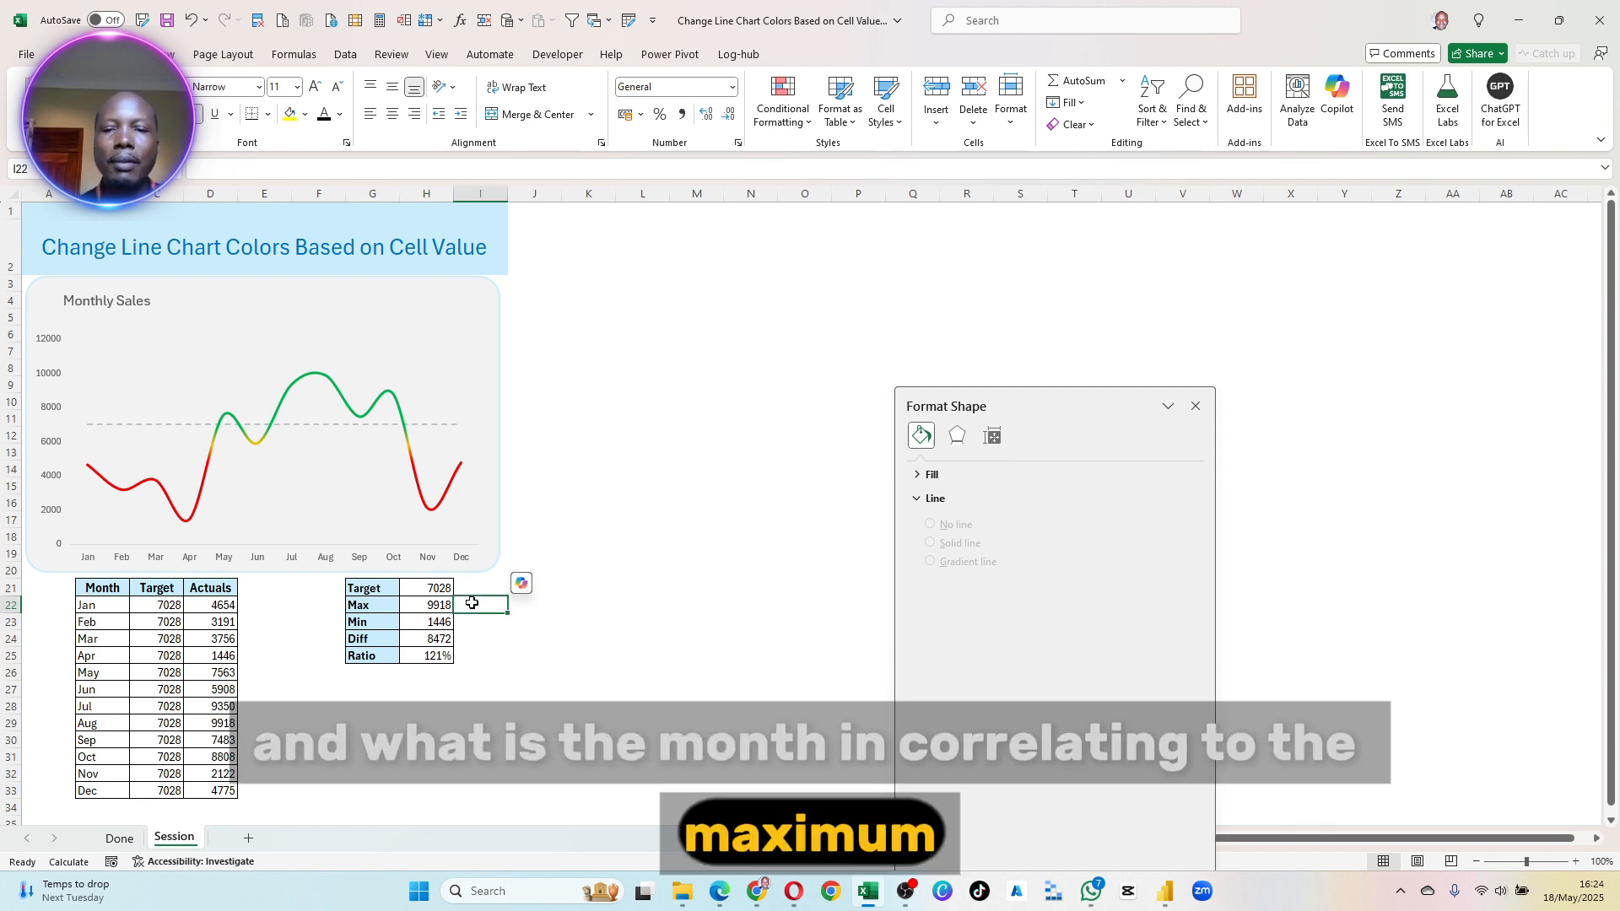
{"action": "type", "text": "="}
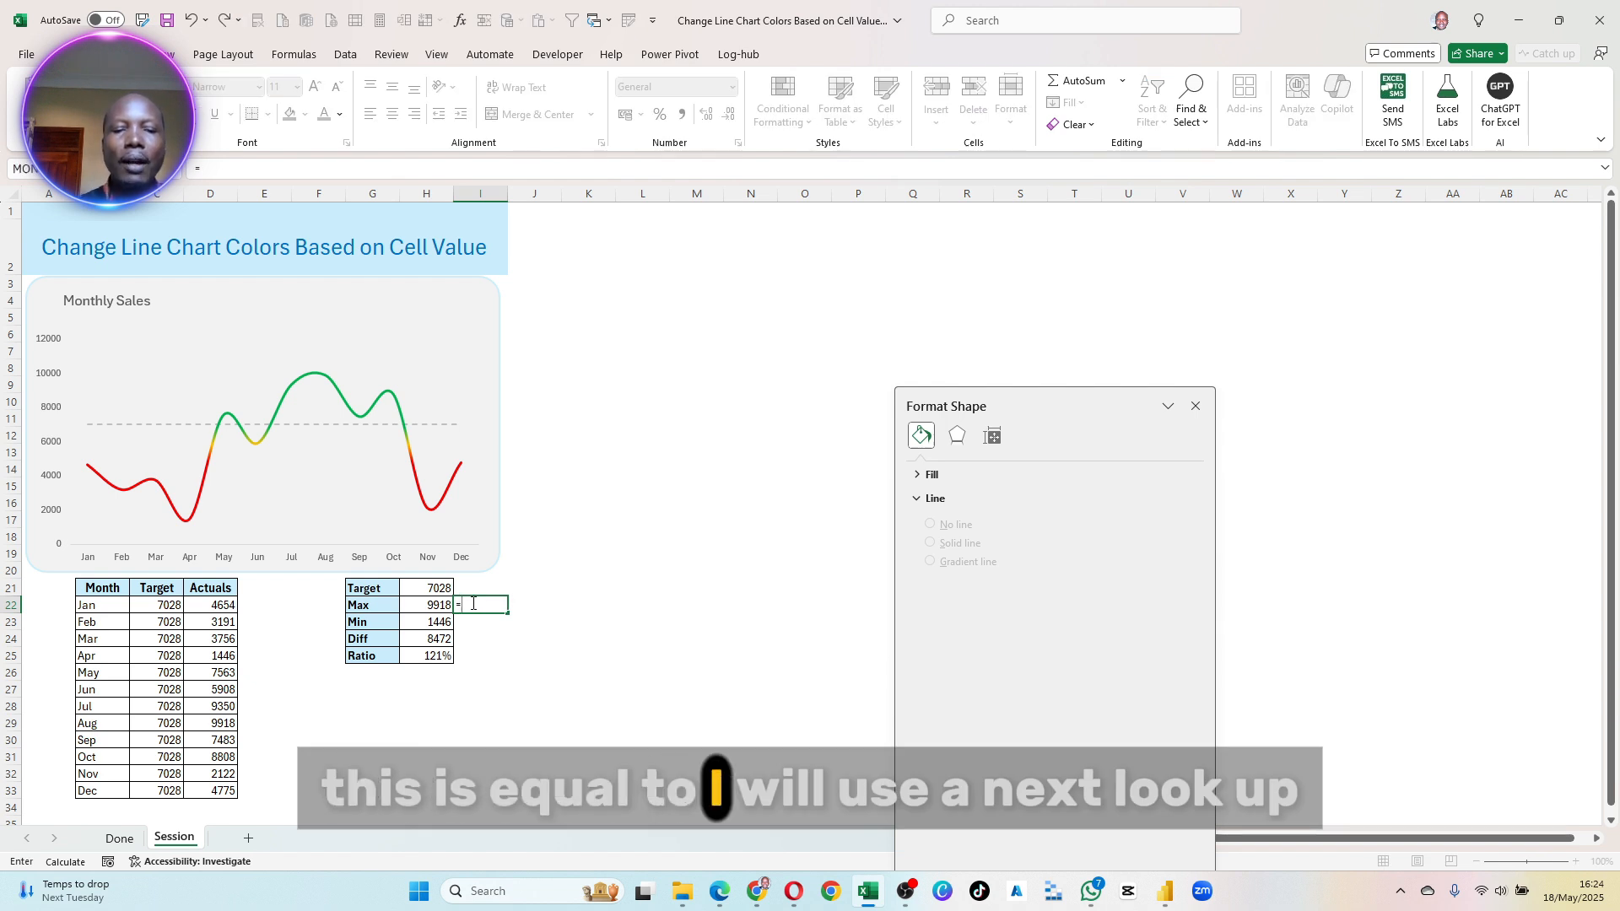
{"action": "type", "text": "xlo"}
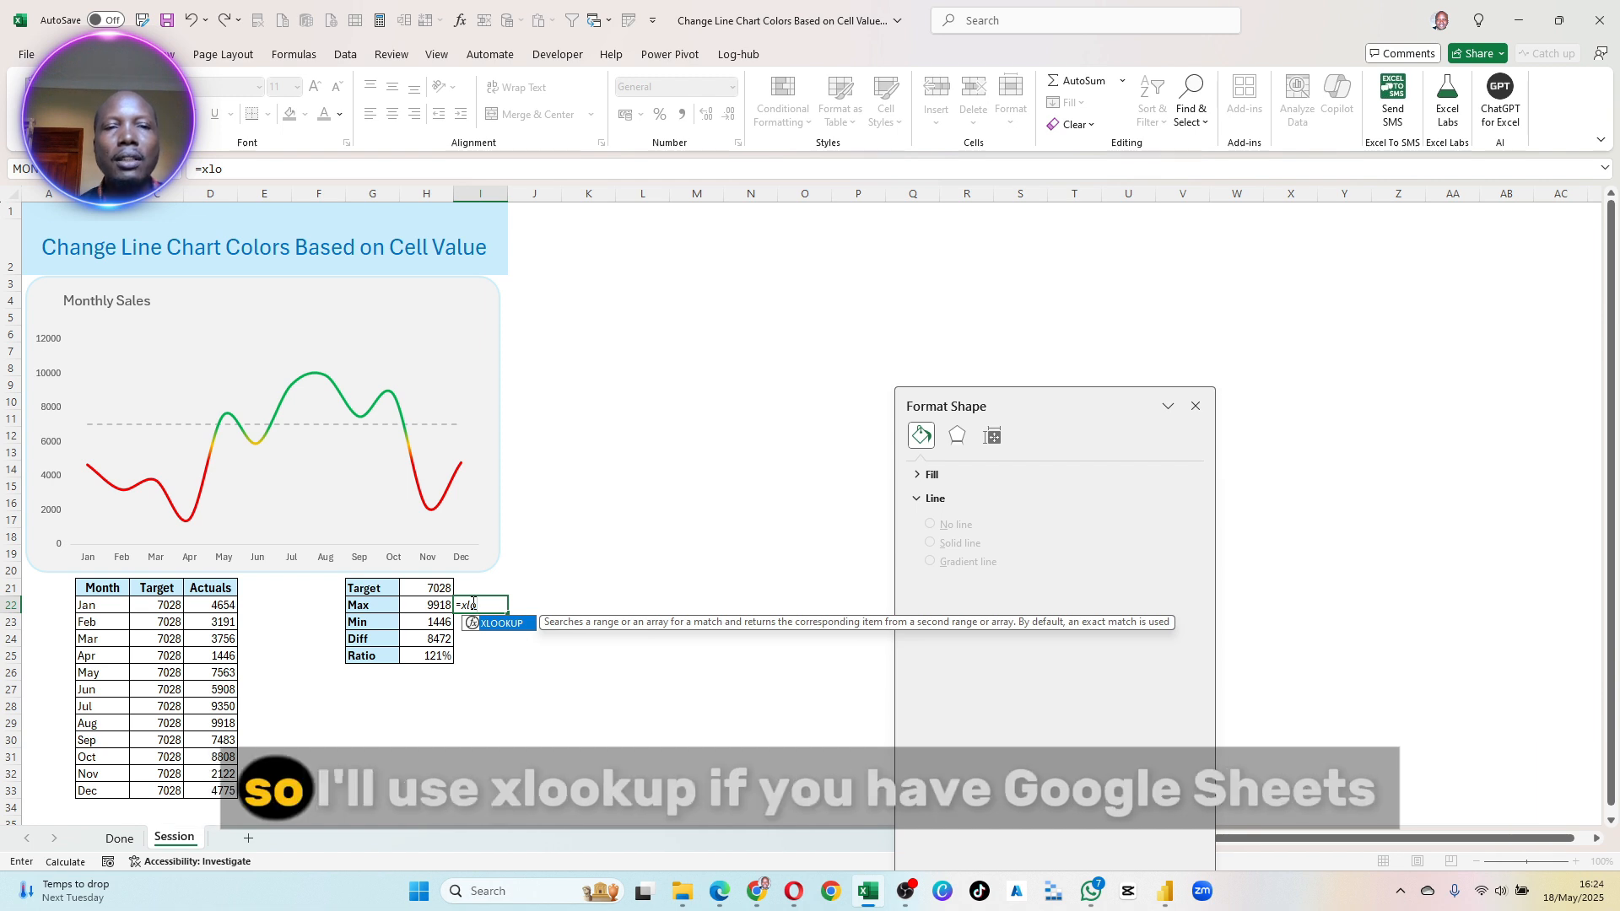
{"action": "key", "text": "Tab"}
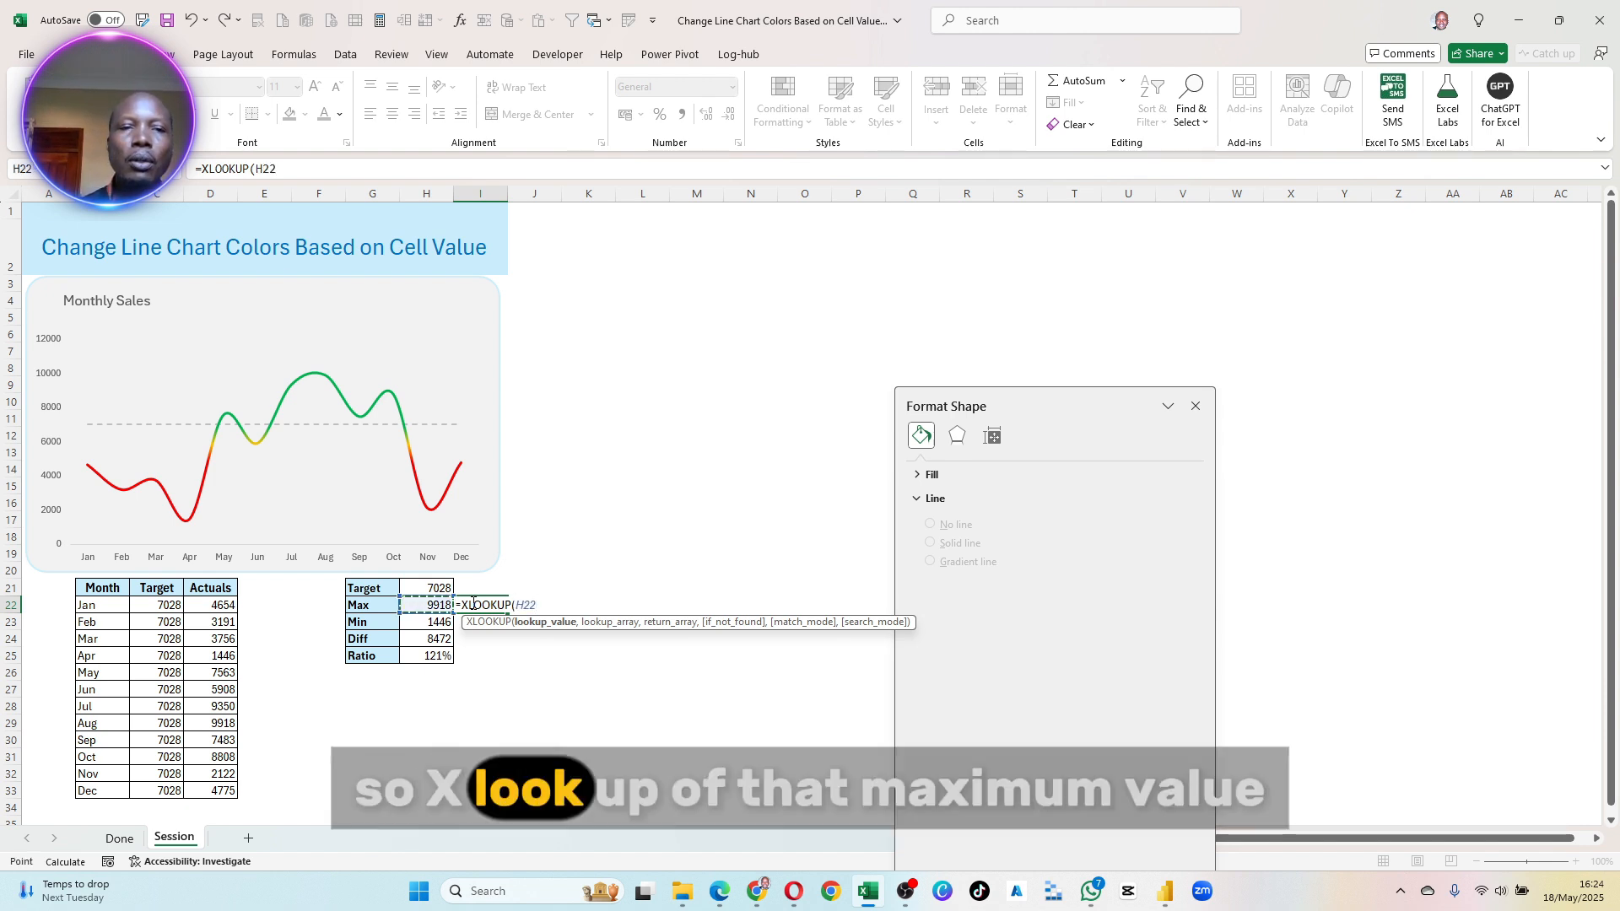
{"action": "type", "text": ","}
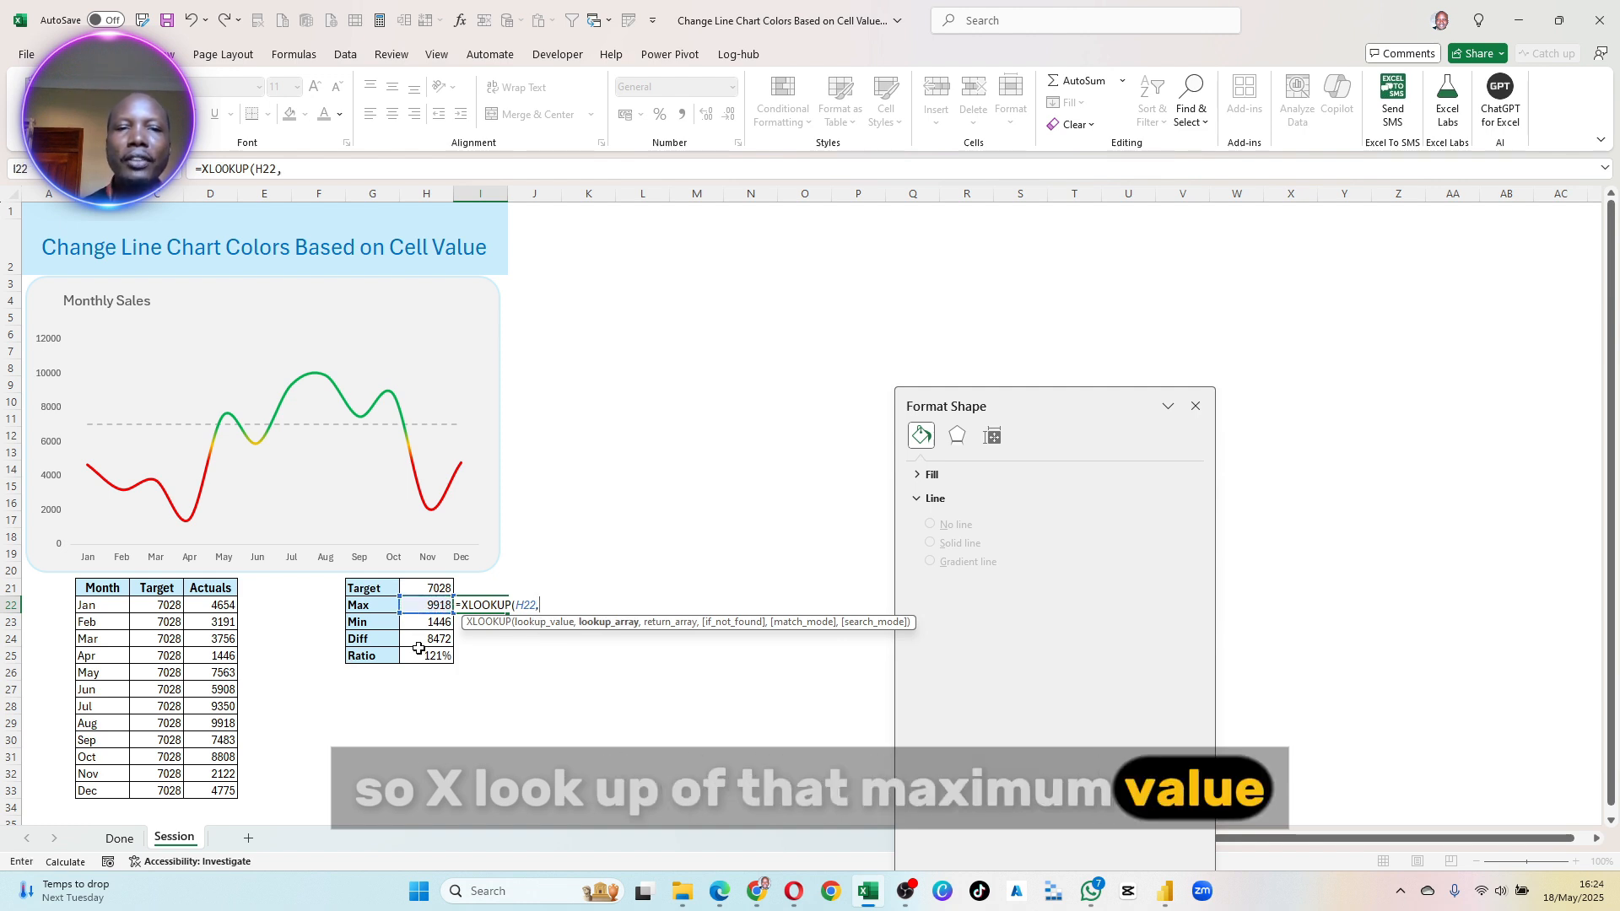
{"action": "left_click", "coordinate": [159, 194]}
{"action": "left_click_drag", "start_coordinate": [152, 608], "coordinate": [164, 796]}
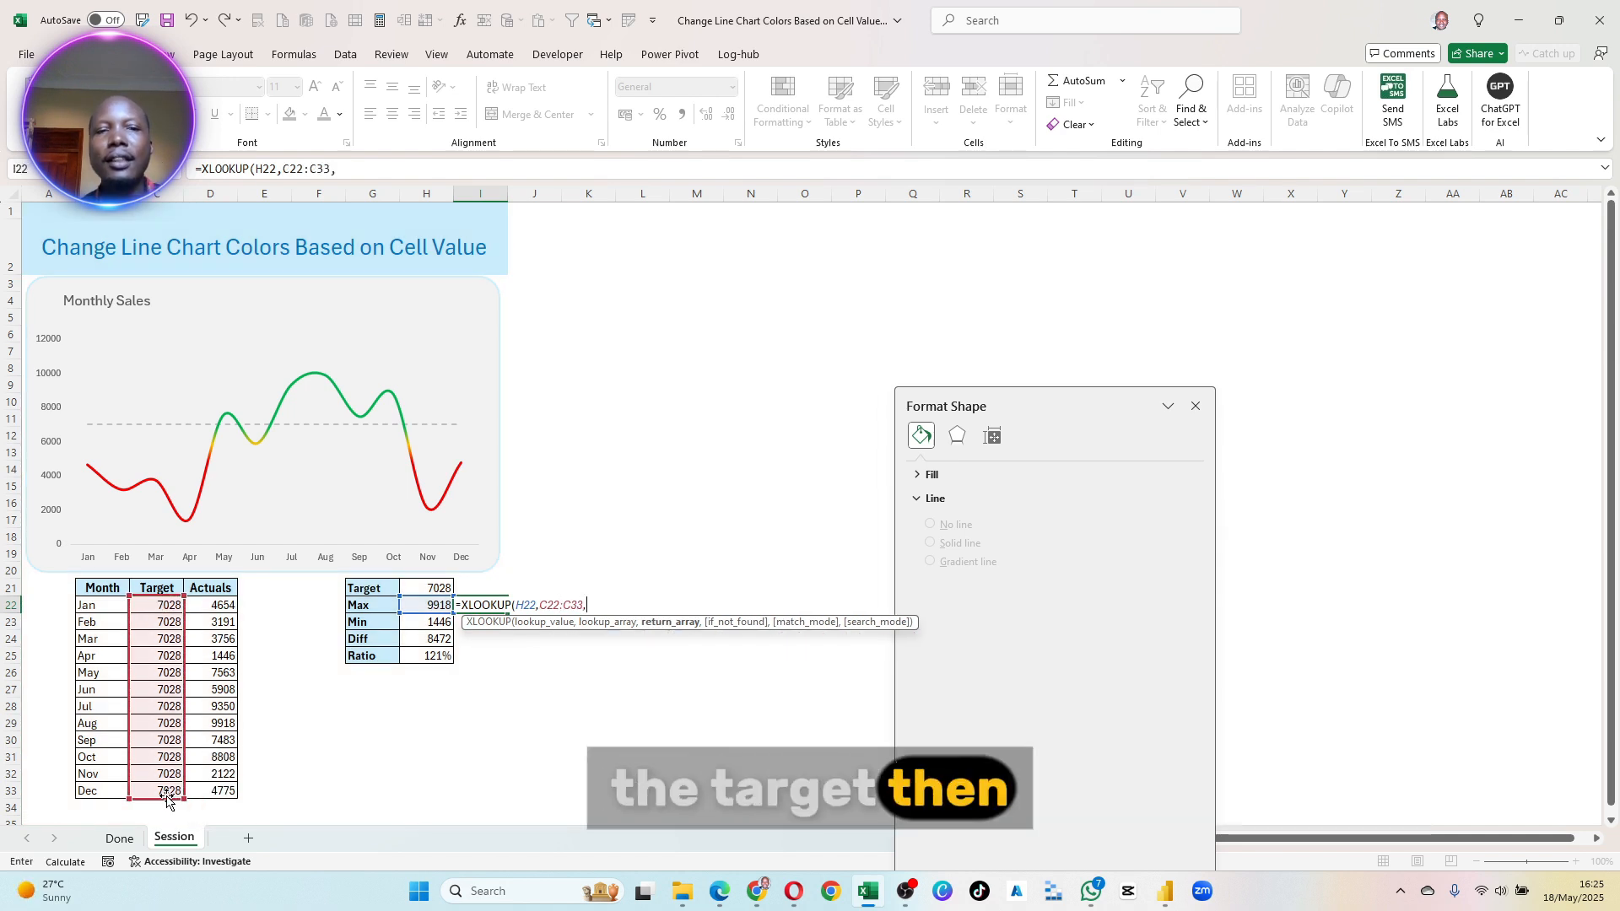
{"action": "left_click", "coordinate": [90, 606]}
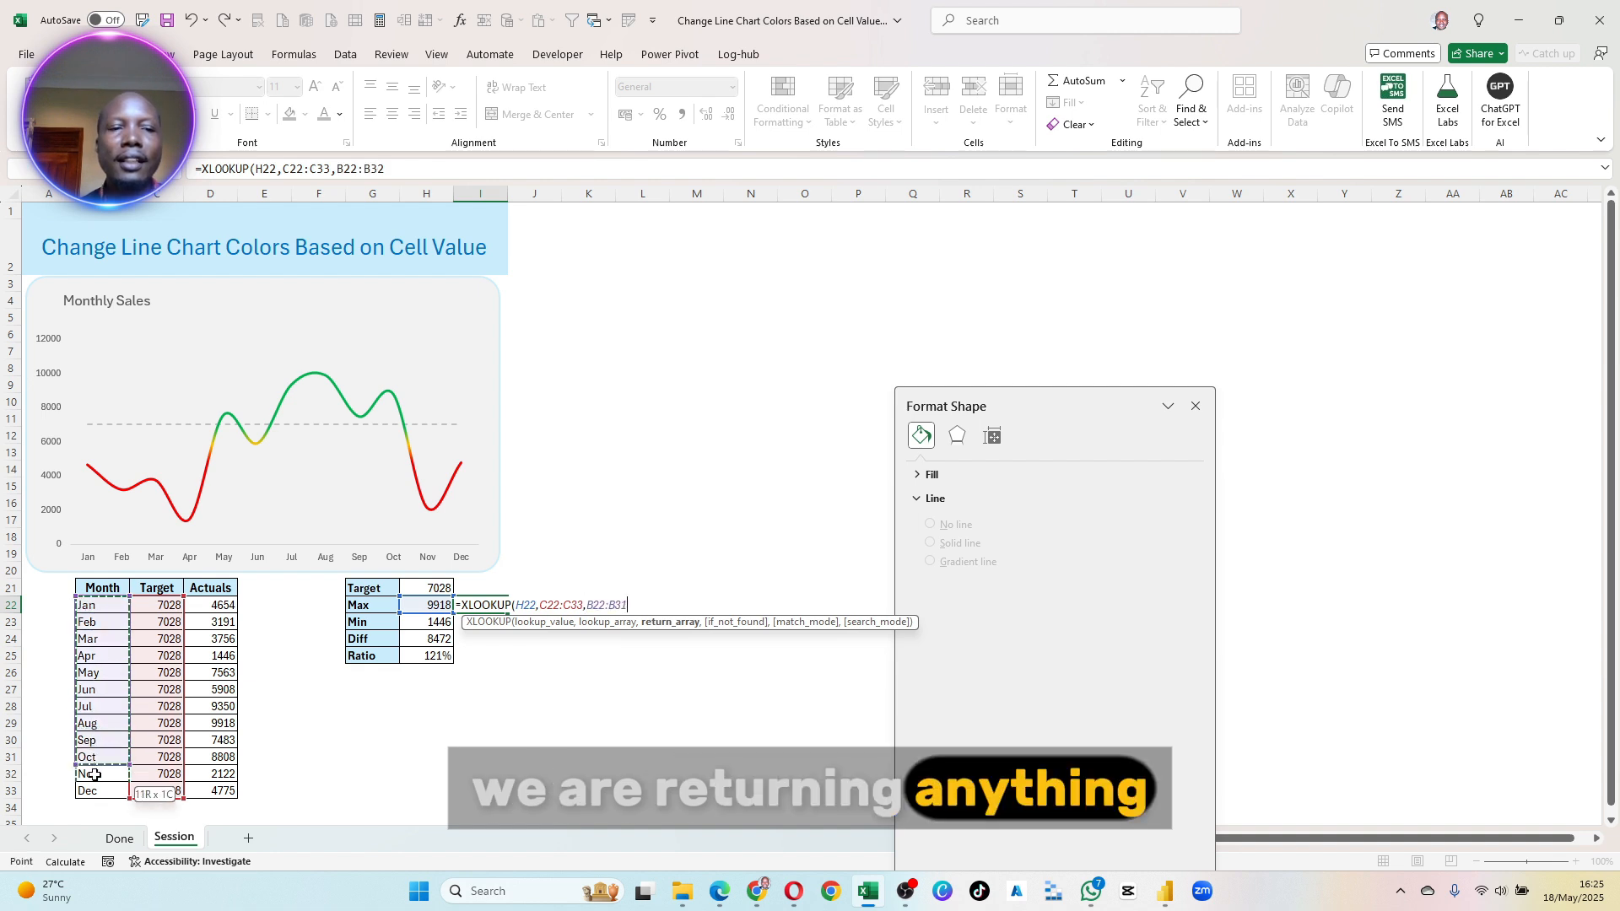
{"action": "left_click_drag", "start_coordinate": [95, 774], "coordinate": [100, 788]}
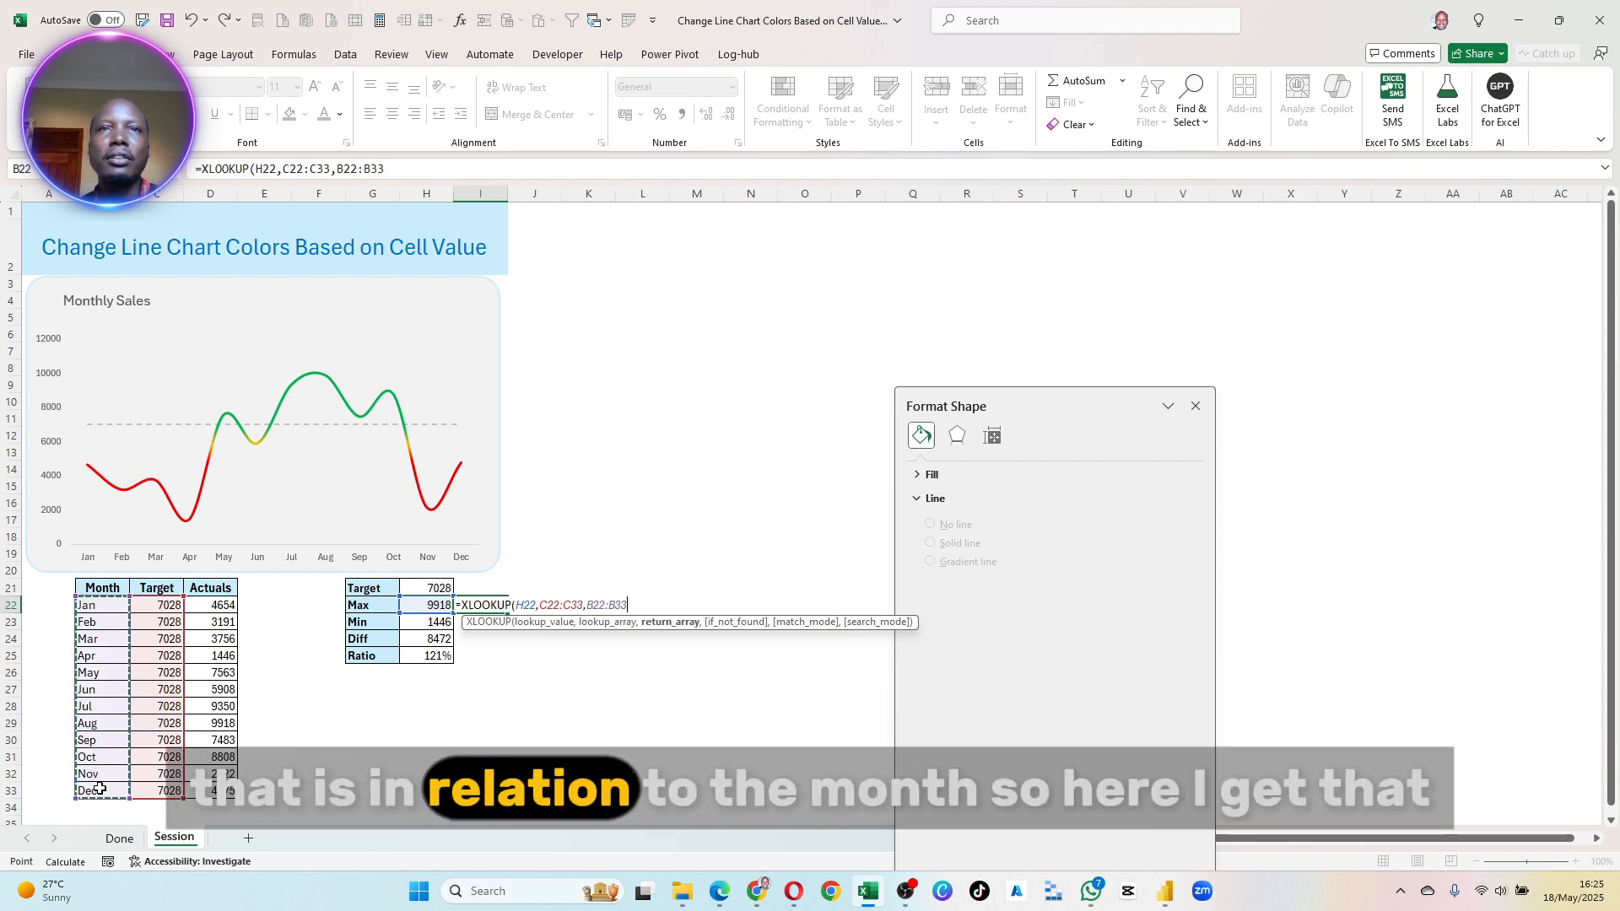
{"action": "key", "text": "Return"}
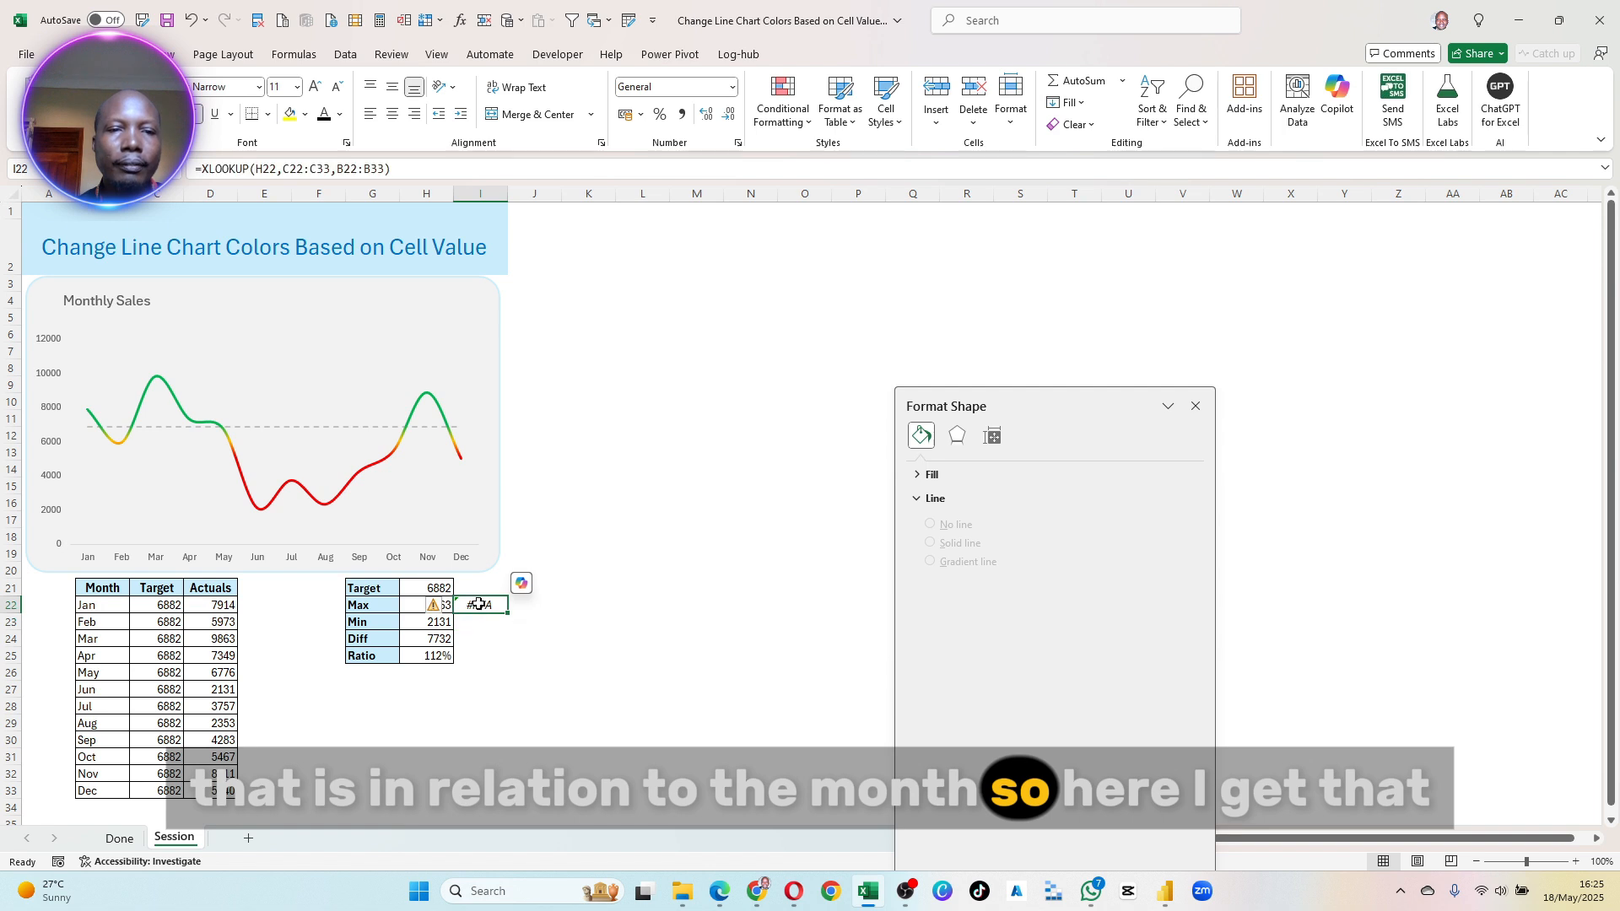
- Correct the lookup range of the Max month formula in I22 to the Actuals values D22:D33
{"action": "left_click", "coordinate": [301, 170]}
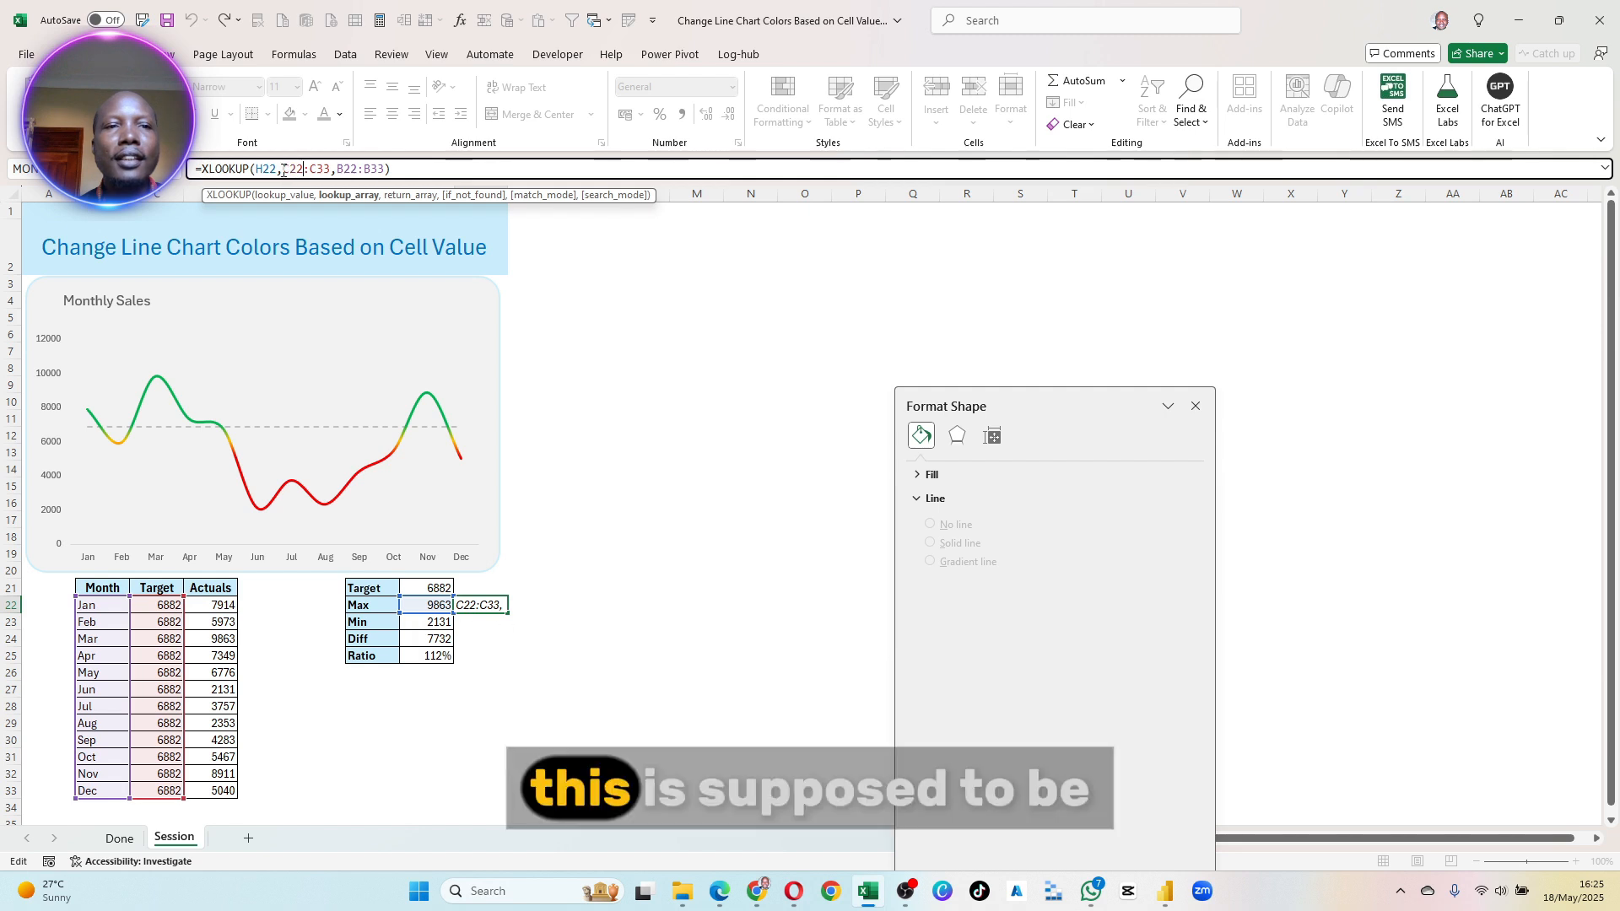
{"action": "left_click_drag", "start_coordinate": [283, 169], "coordinate": [326, 163]}
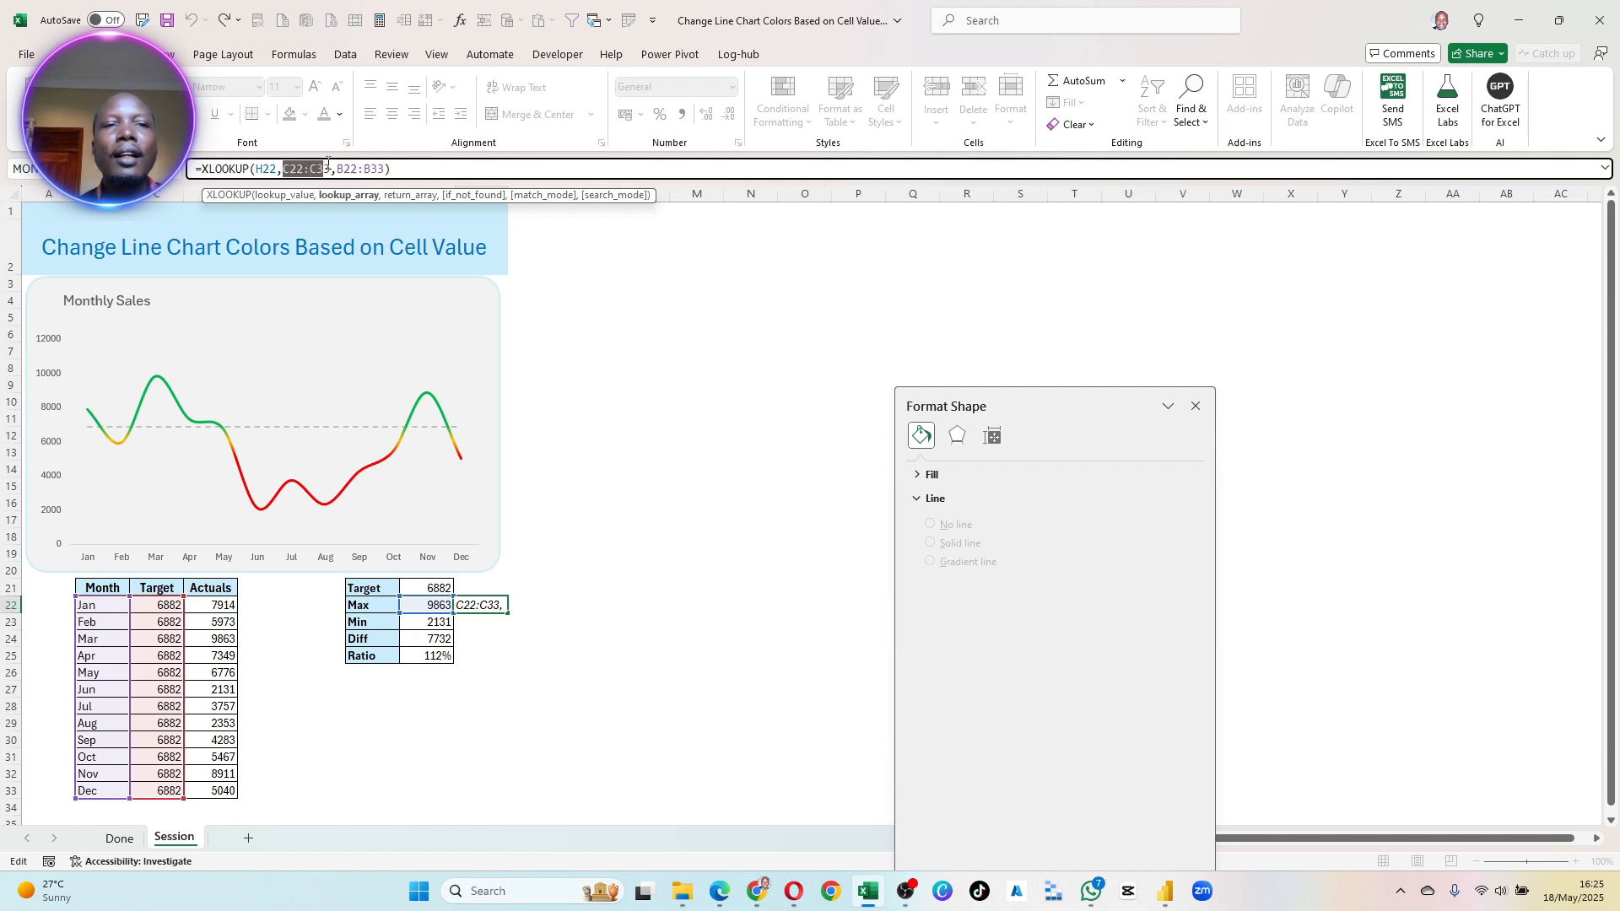
{"action": "left_click_drag", "start_coordinate": [161, 599], "coordinate": [210, 607]}
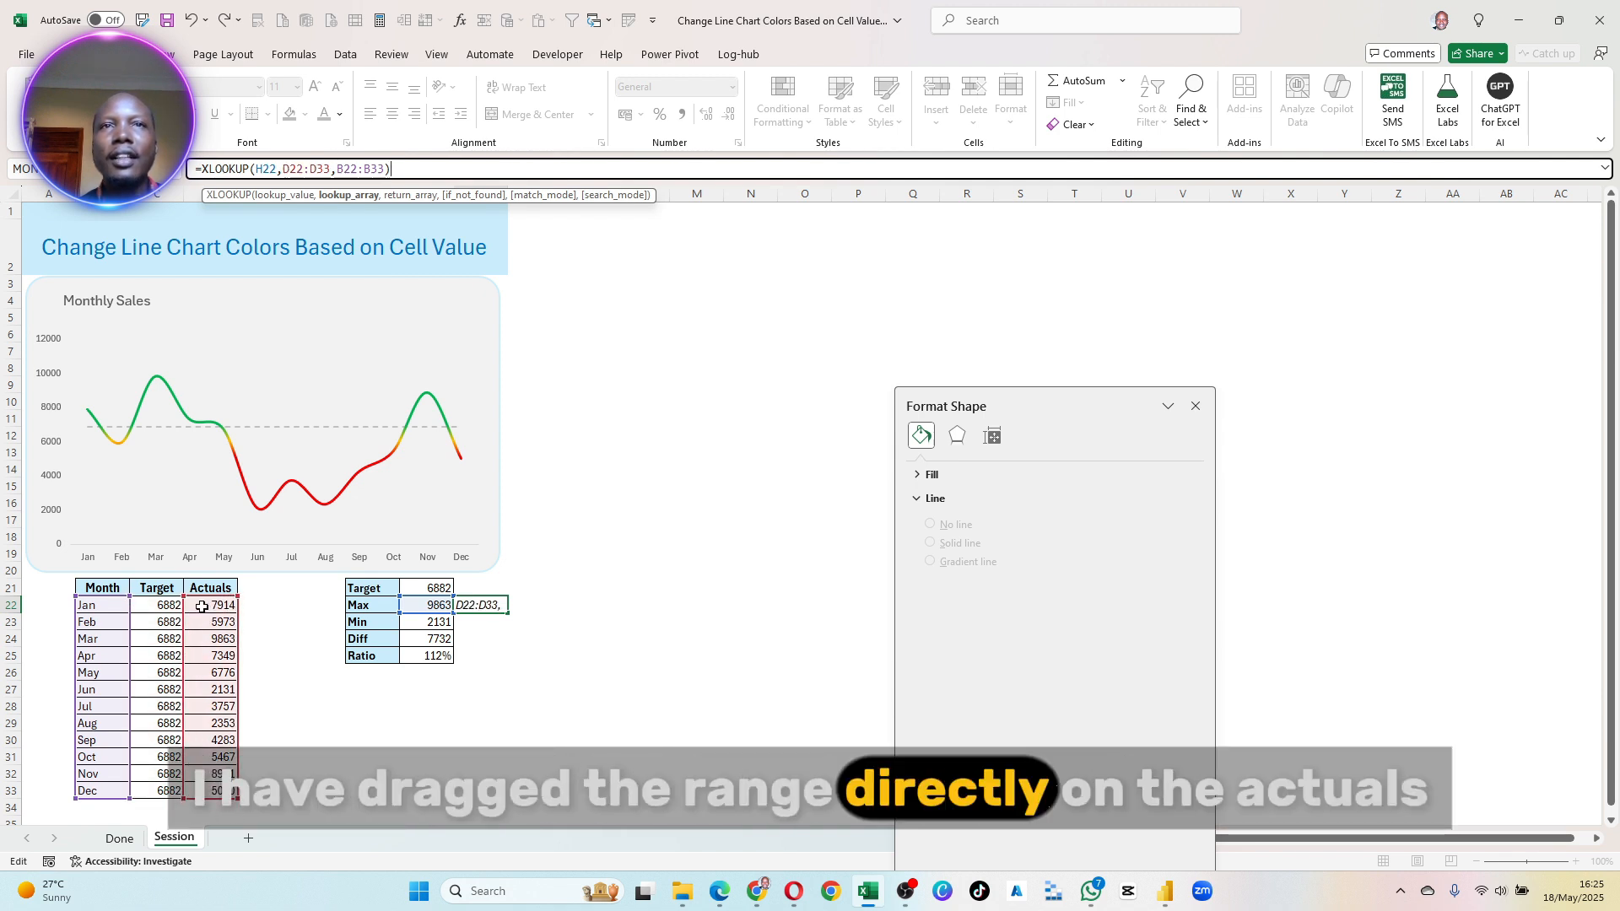
{"action": "key", "text": "Return"}
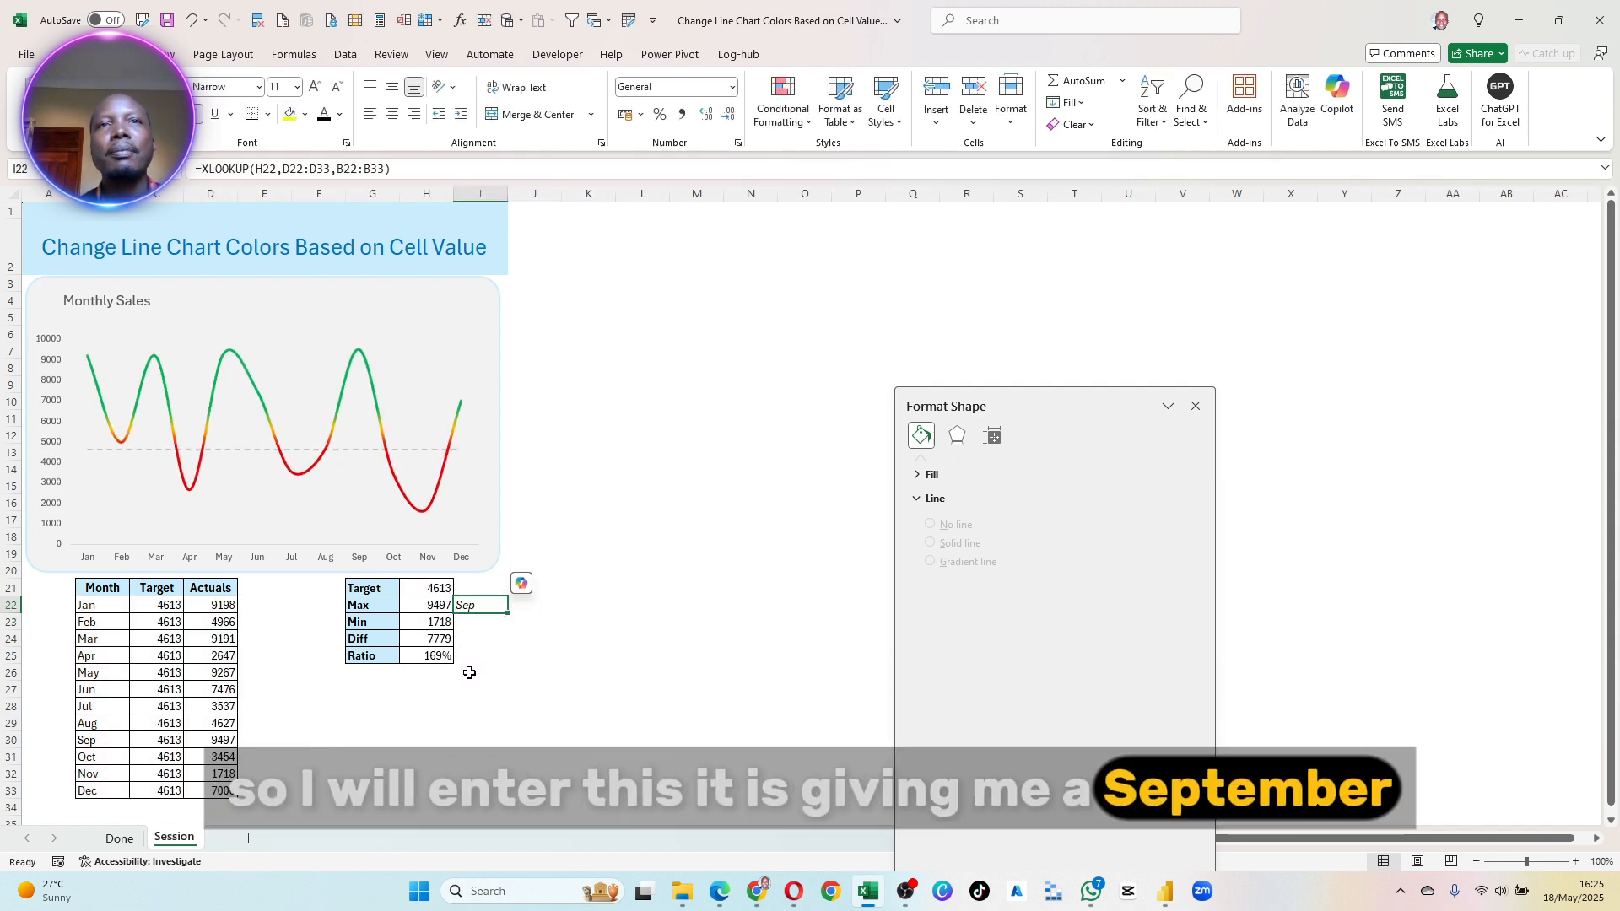
- Copy the month lookup down to I23 beside Min and realign its ranges to D22:D33 and B22:B33
{"action": "left_click", "coordinate": [472, 622]}
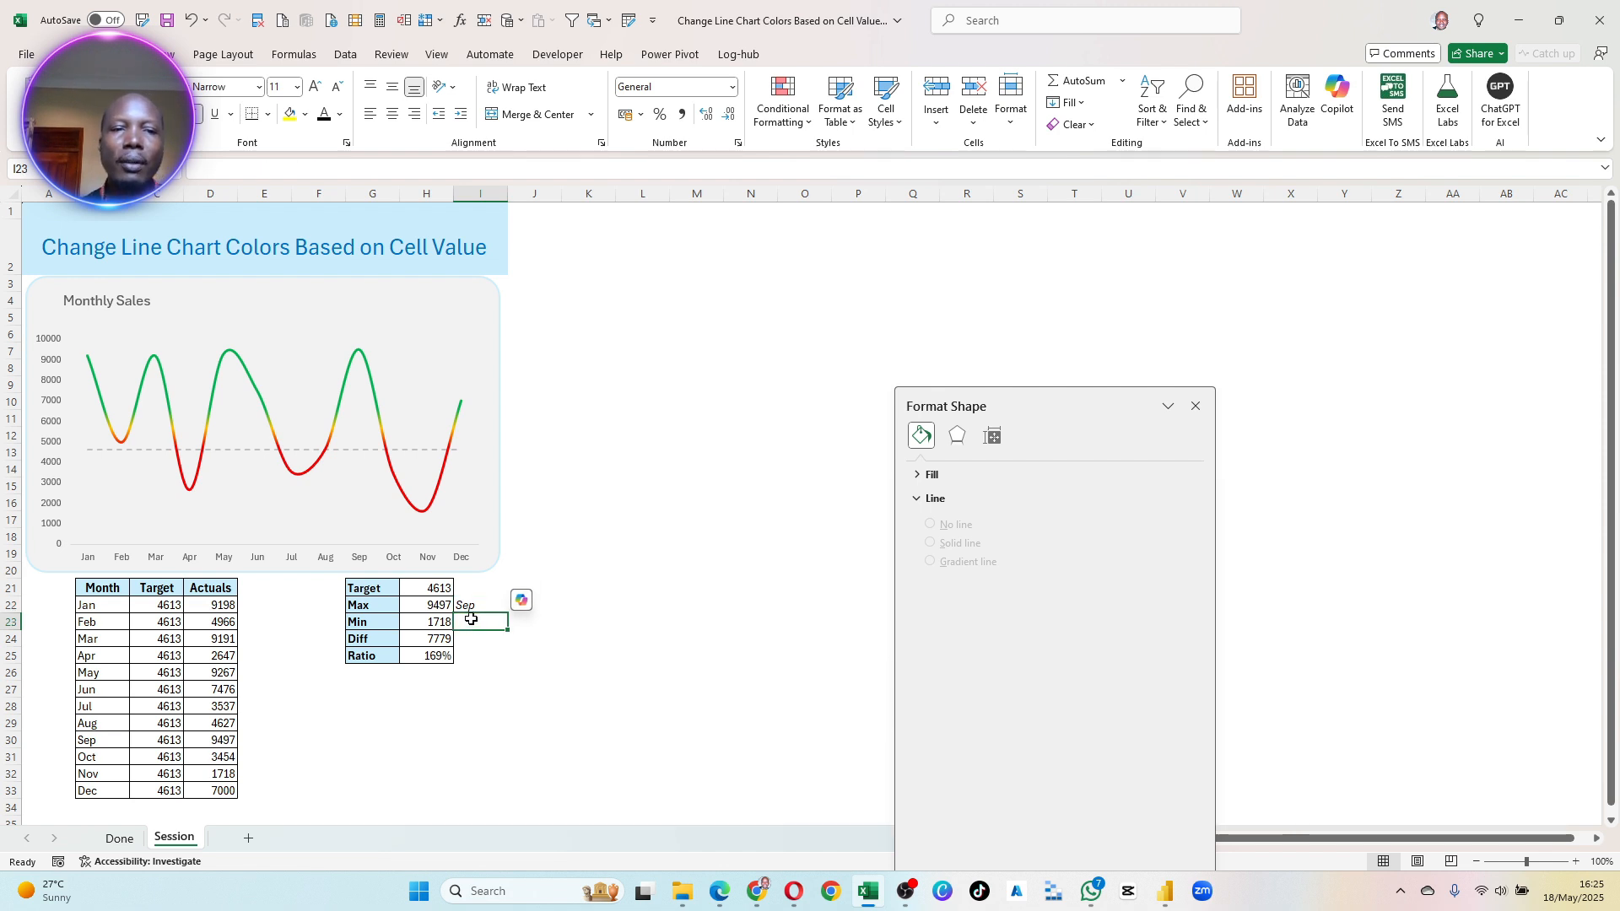
{"action": "left_click_drag", "start_coordinate": [507, 613], "coordinate": [504, 628]}
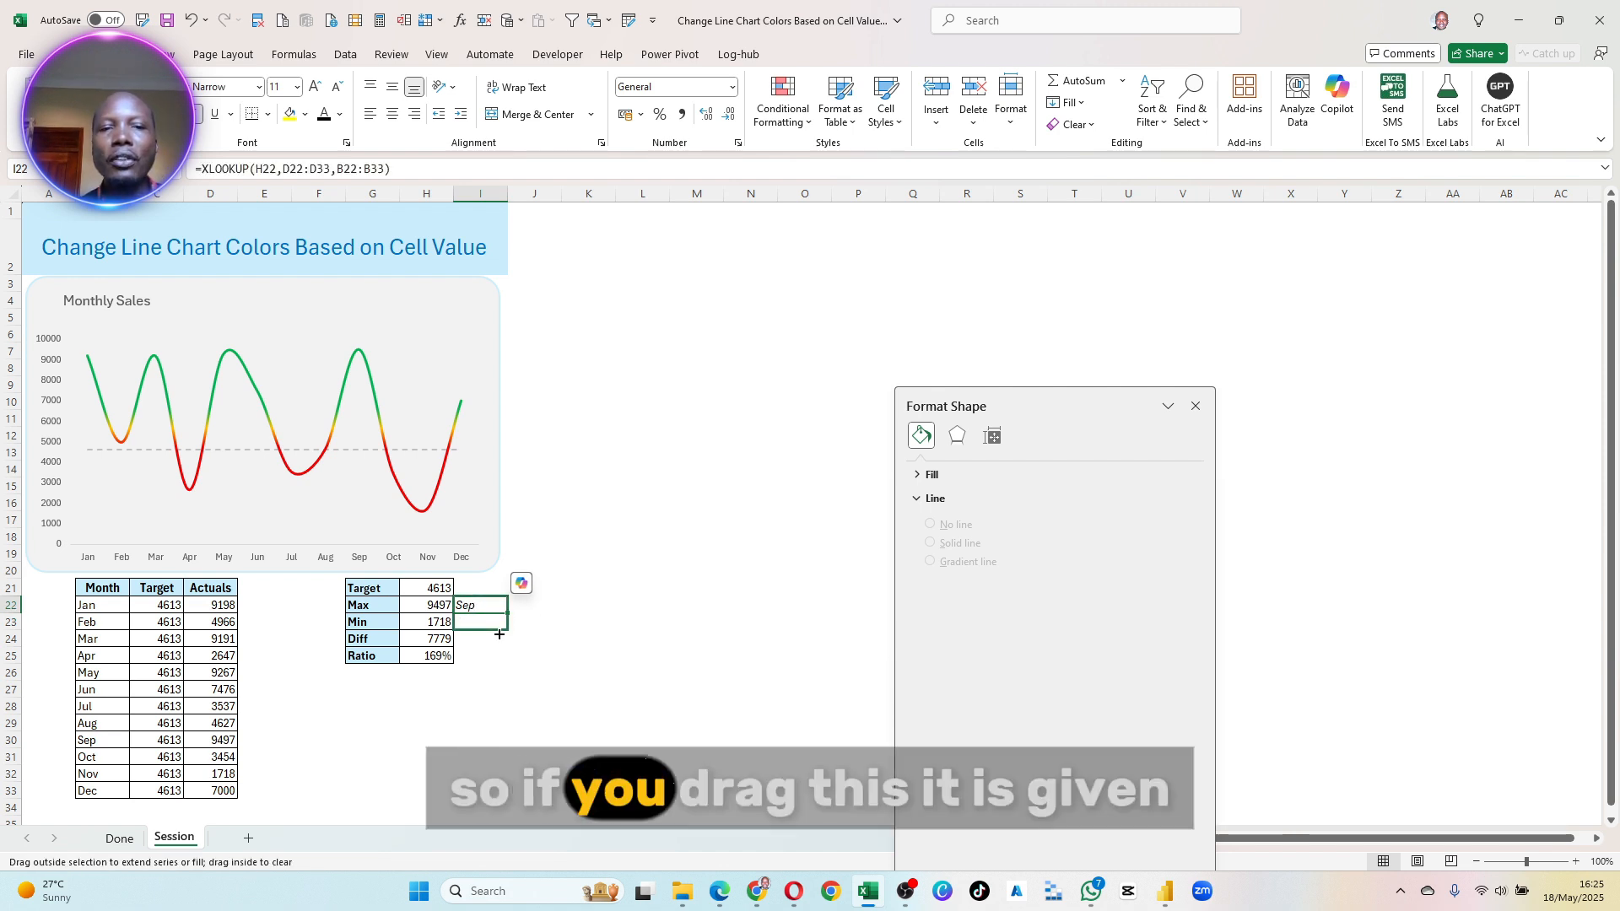
{"action": "left_click", "coordinate": [465, 619]}
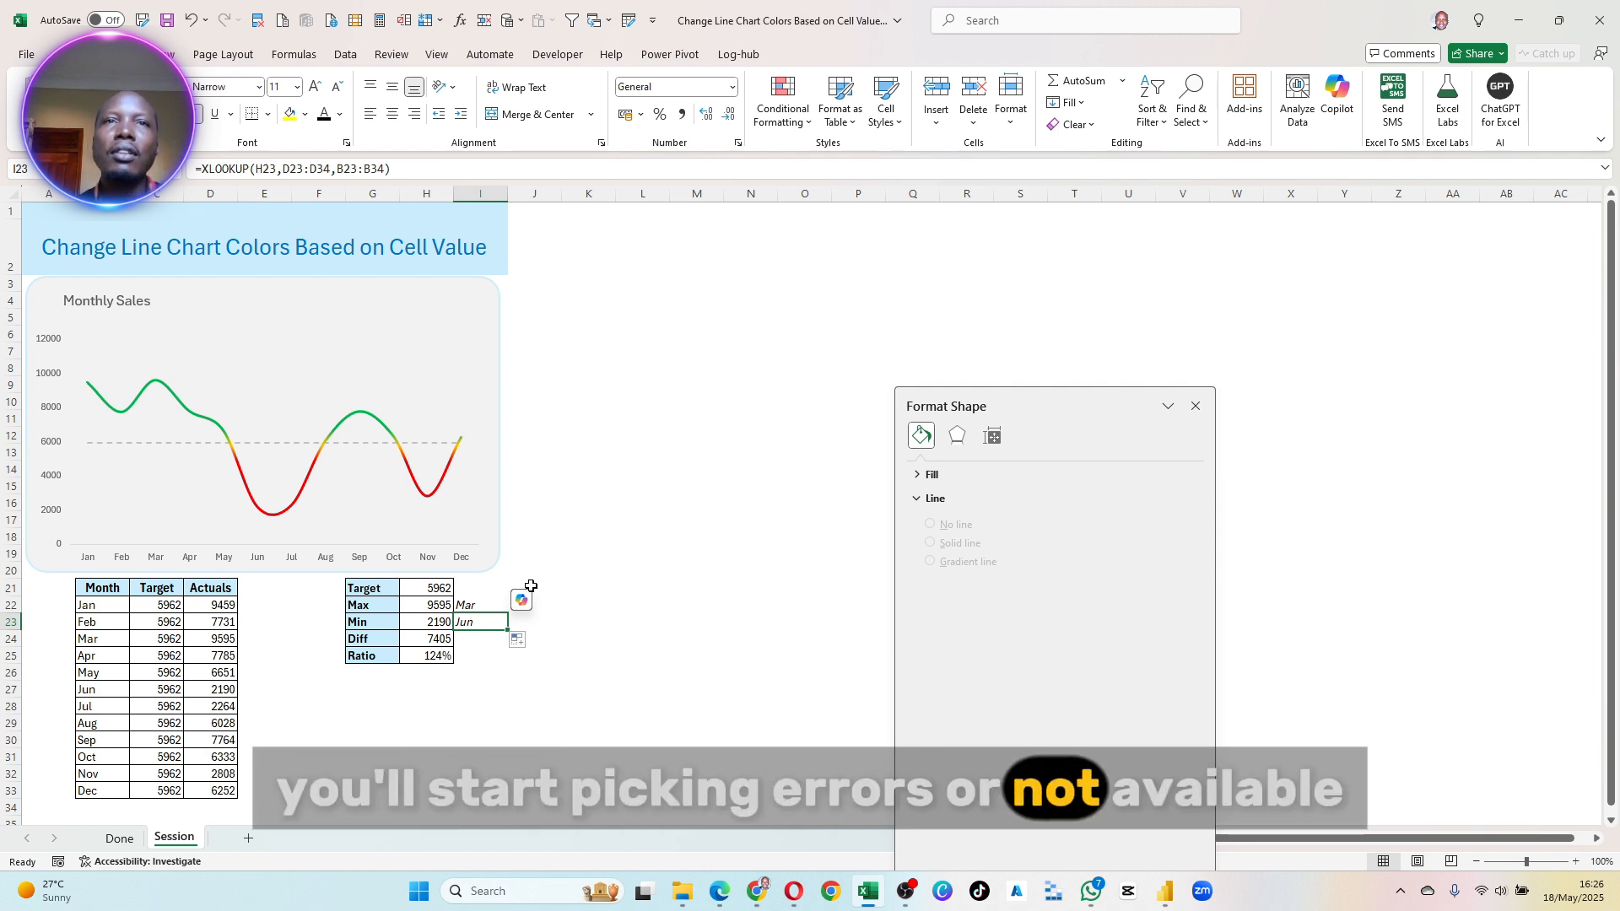
{"action": "left_click", "coordinate": [310, 169]}
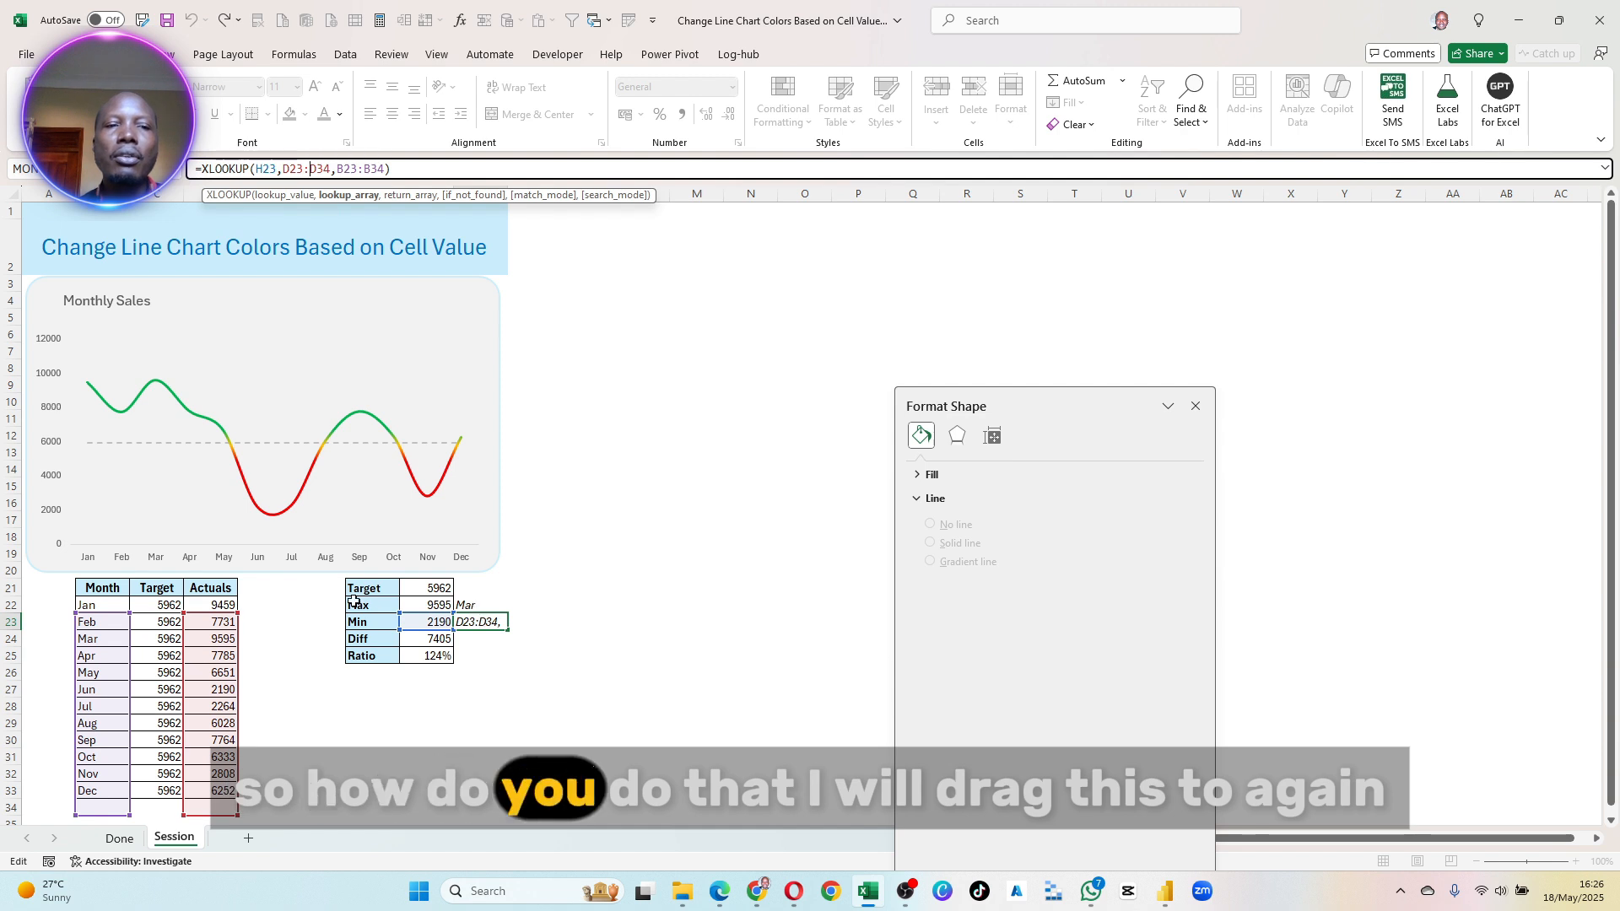
{"action": "left_click_drag", "start_coordinate": [198, 608], "coordinate": [201, 591]}
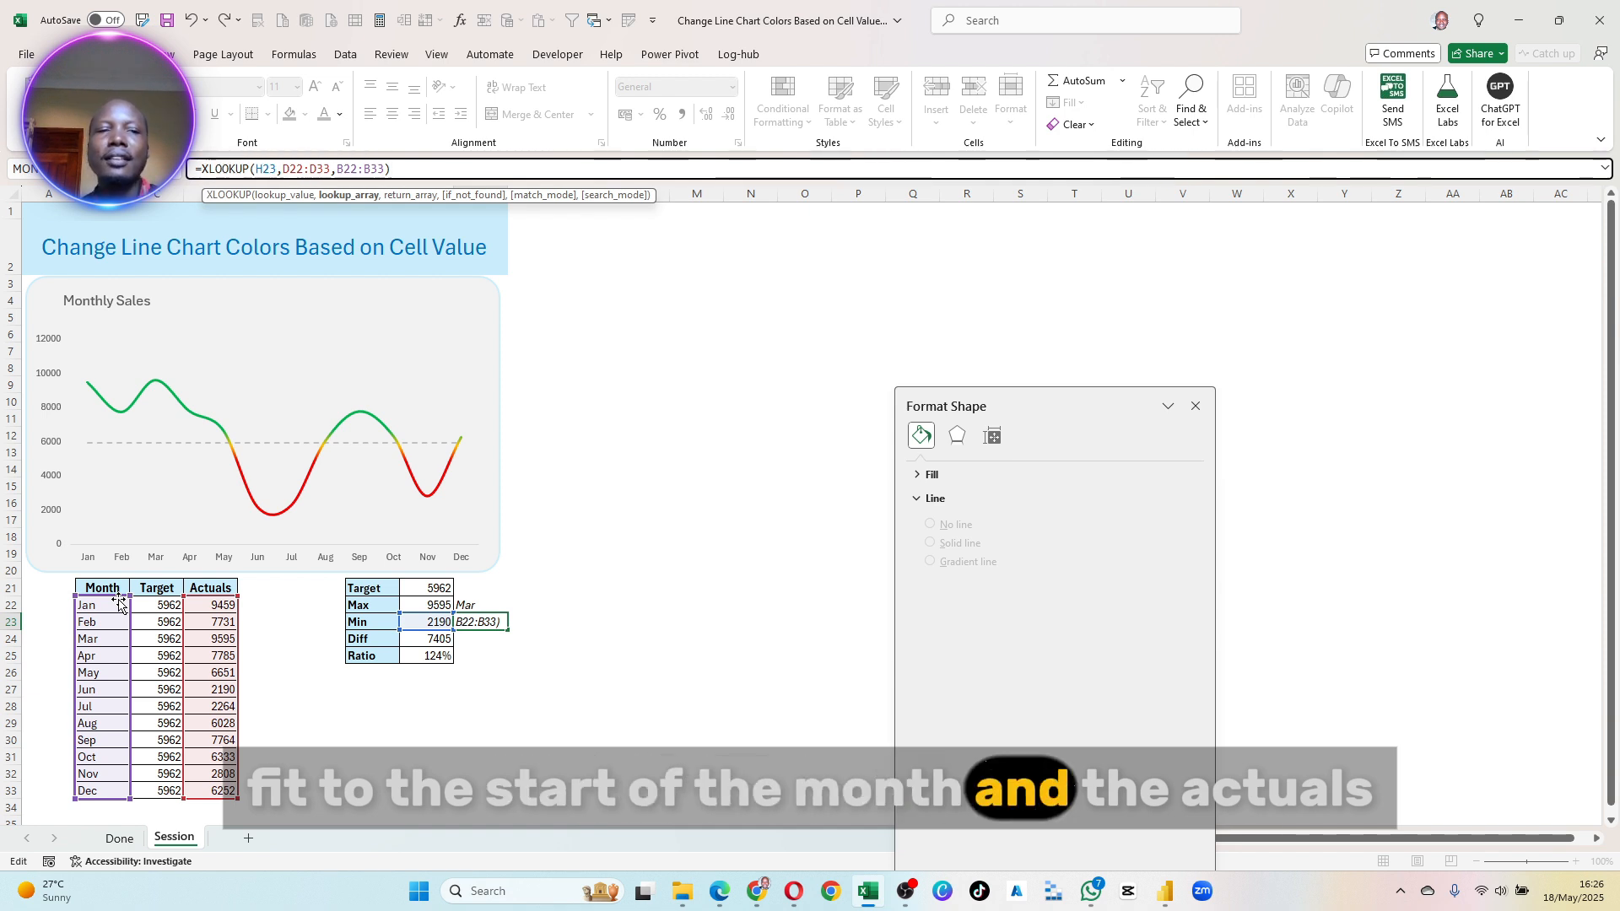
{"action": "key", "text": "Return"}
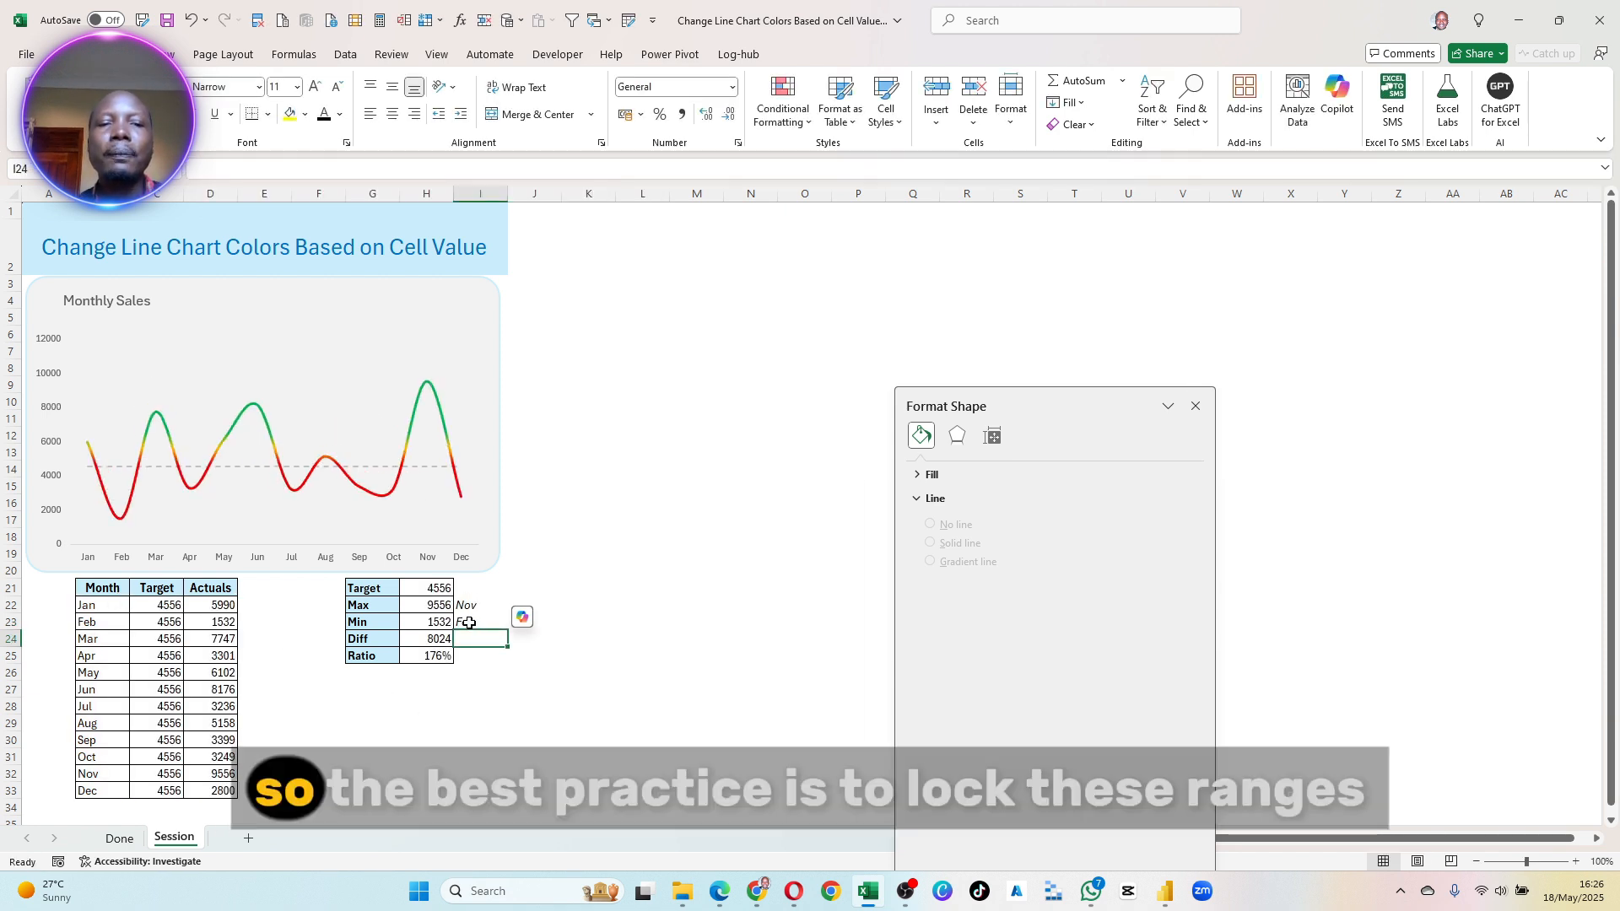
{"action": "left_click", "coordinate": [465, 604]}
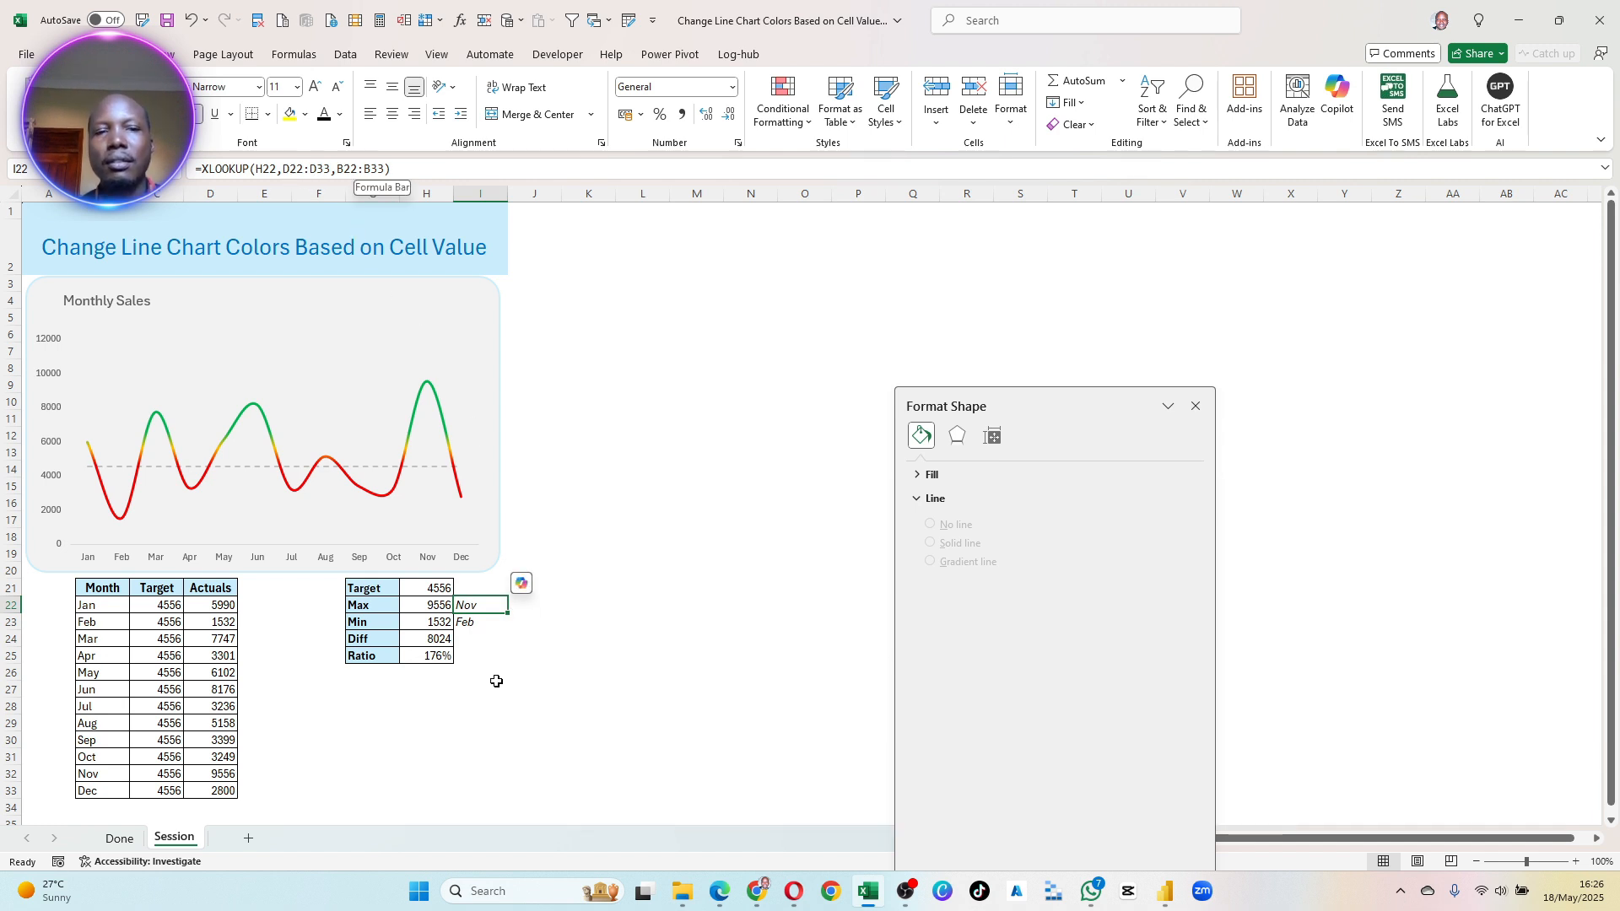
{"action": "left_click", "coordinate": [463, 621]}
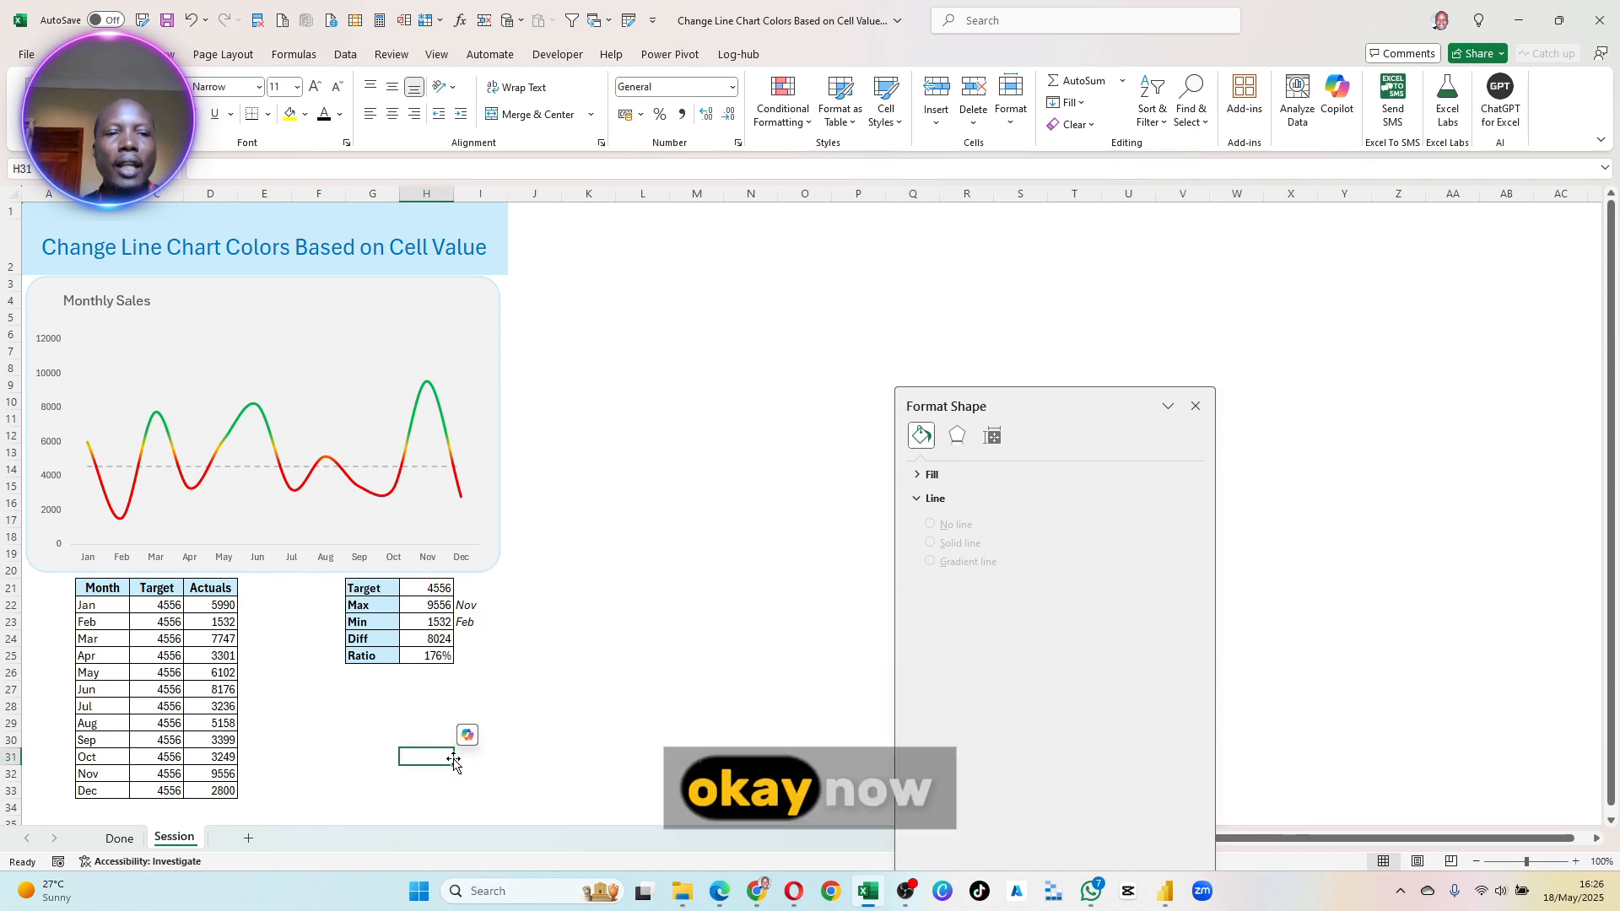
{"action": "left_click", "coordinate": [474, 608]}
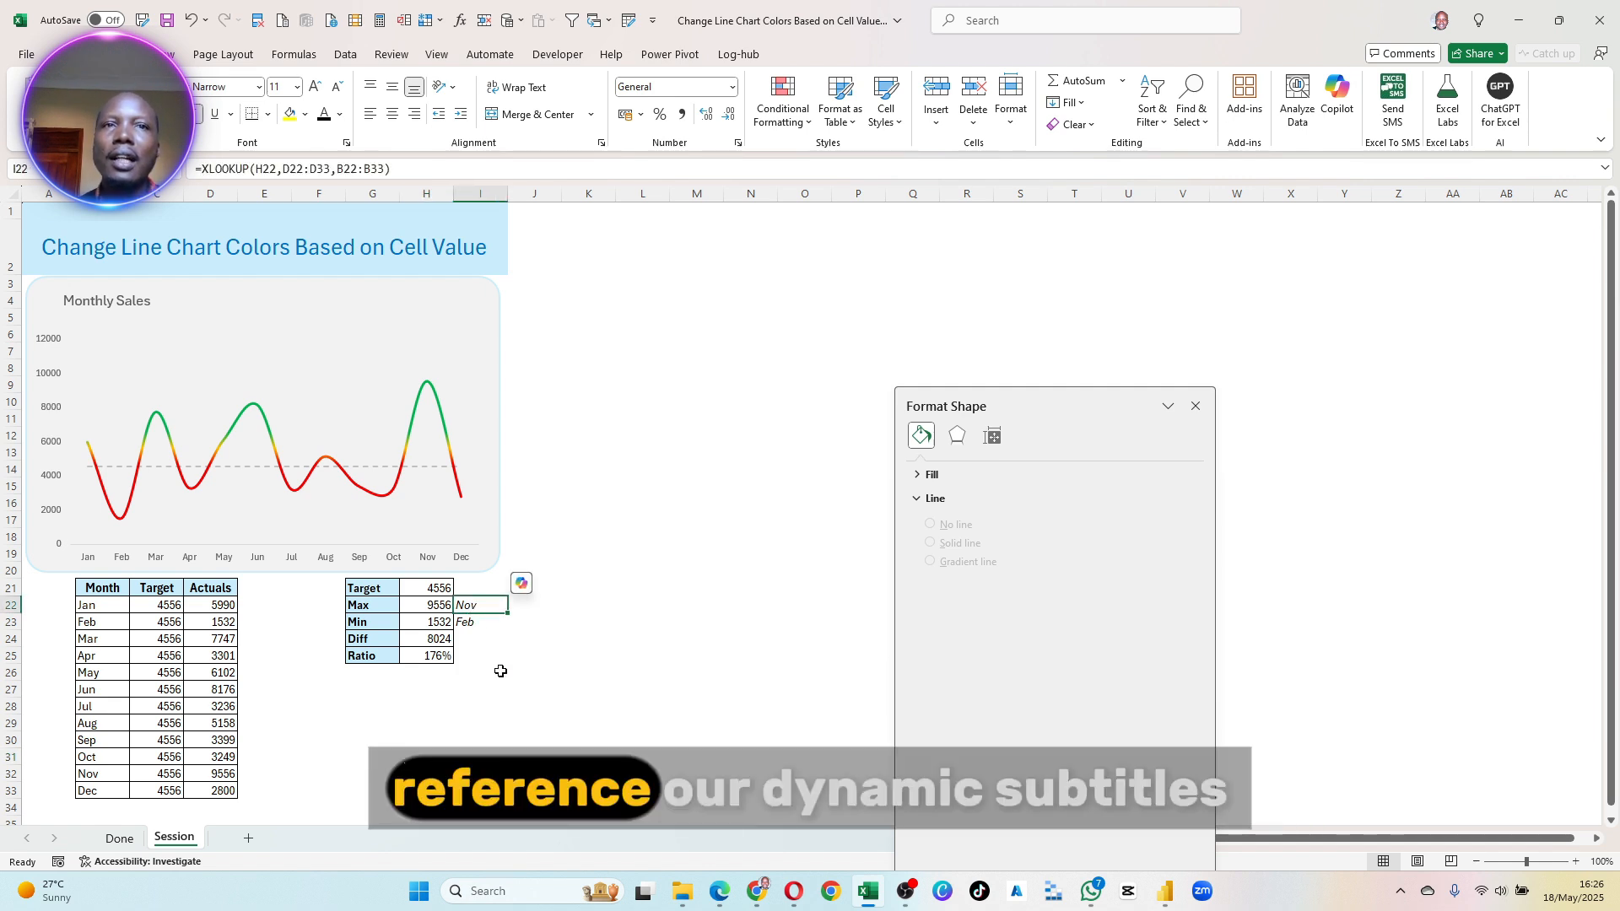
{"action": "left_click", "coordinate": [609, 246]}
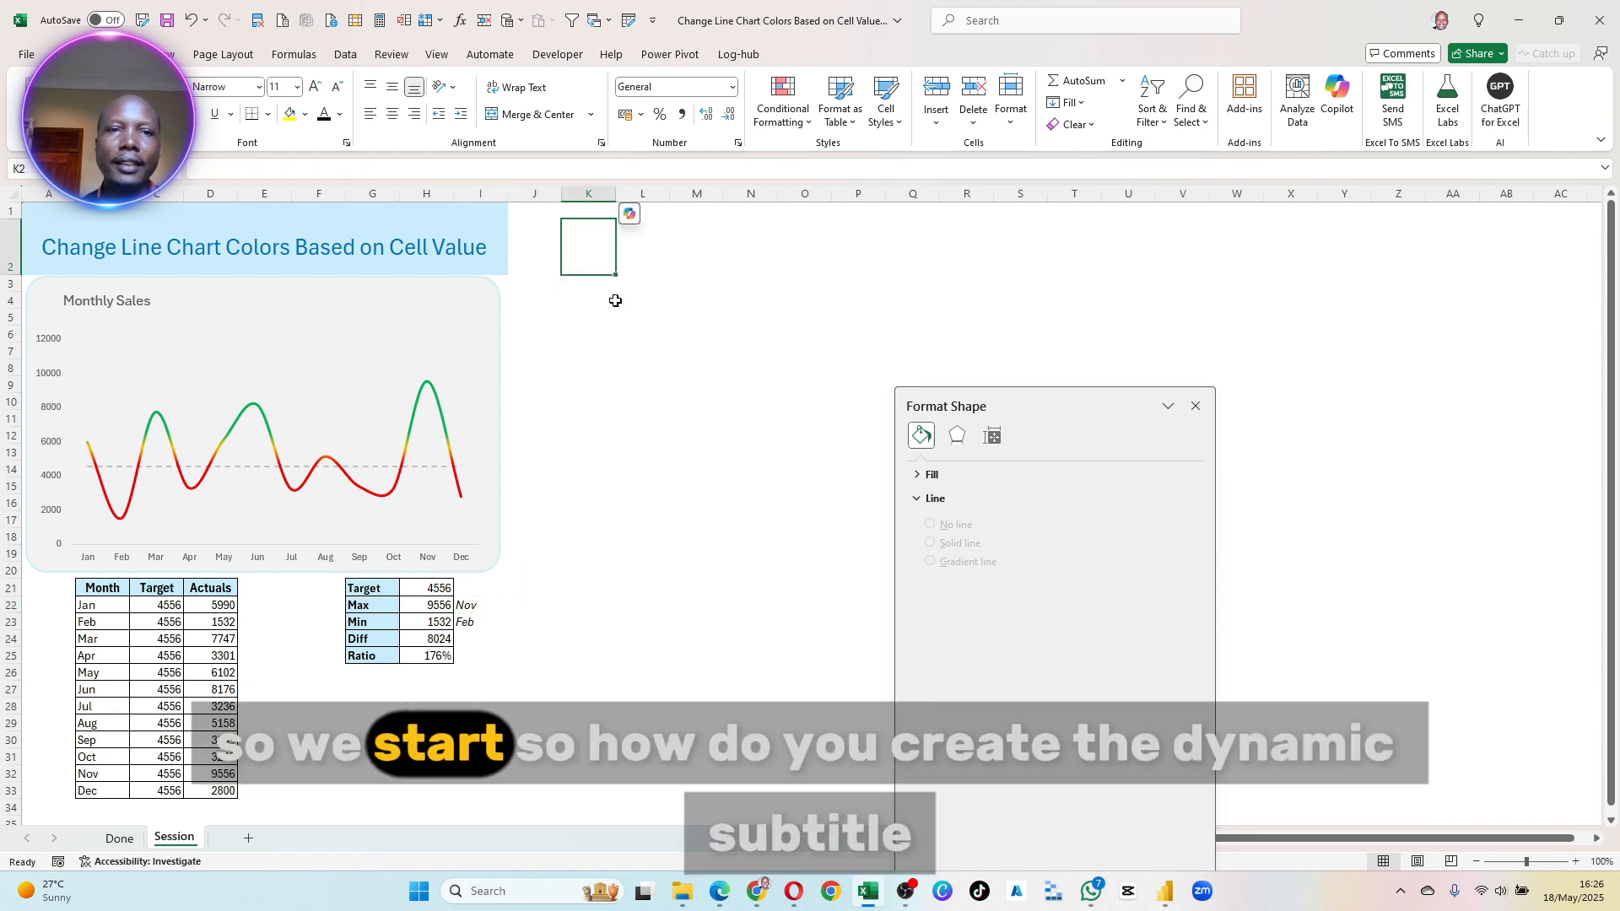
{"action": "left_click", "coordinate": [535, 212]}
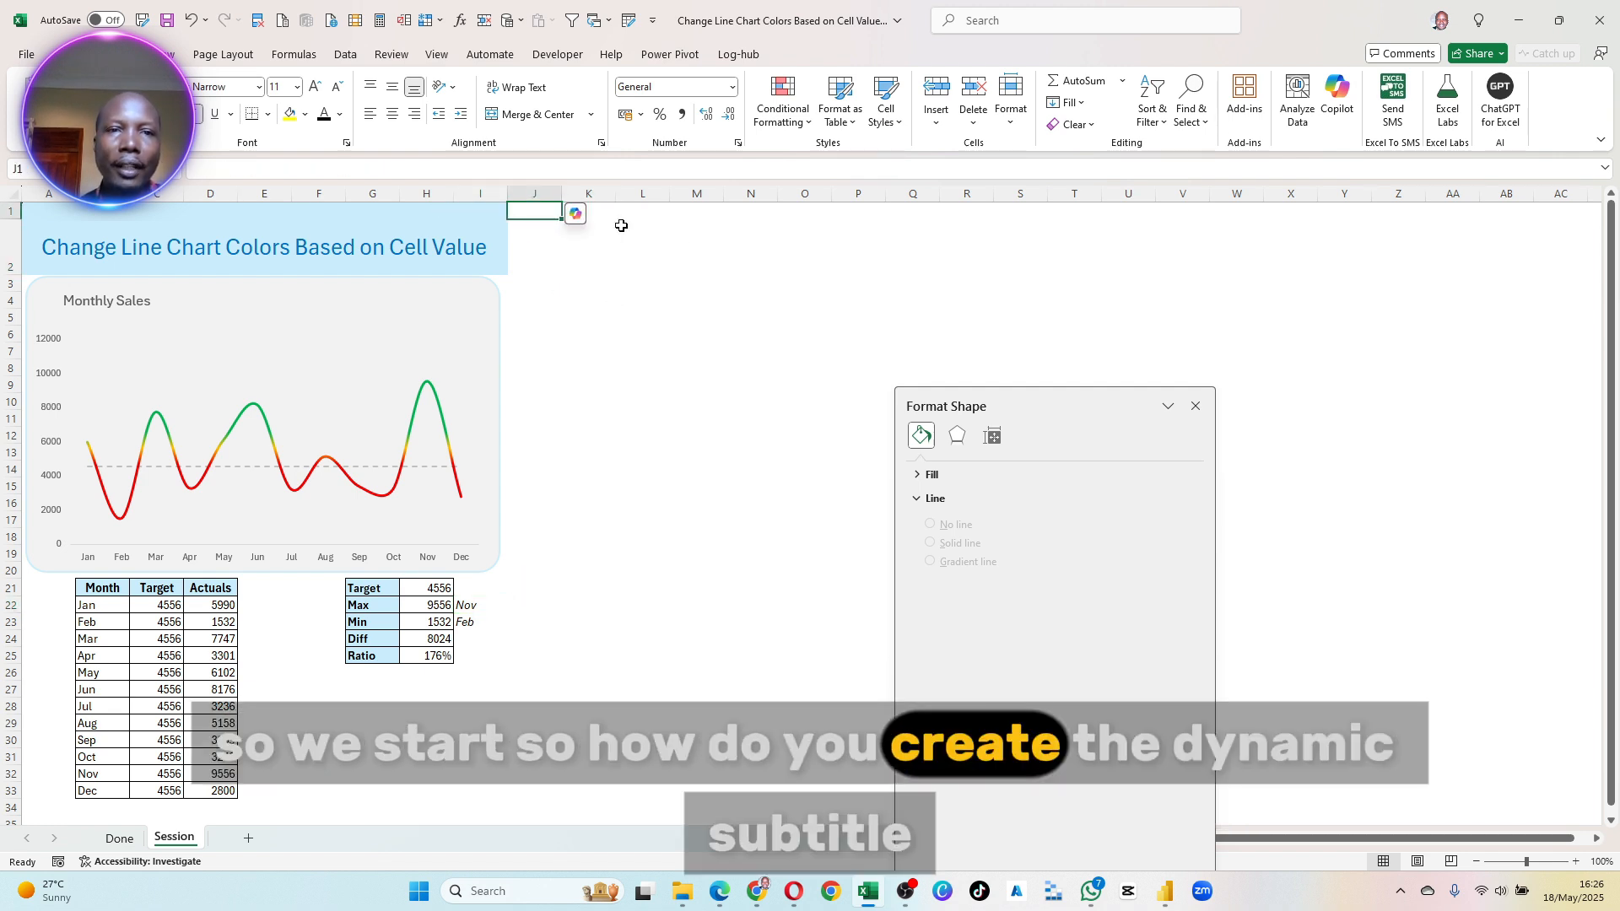
{"action": "left_click", "coordinate": [643, 318]}
{"action": "left_click", "coordinate": [590, 586]}
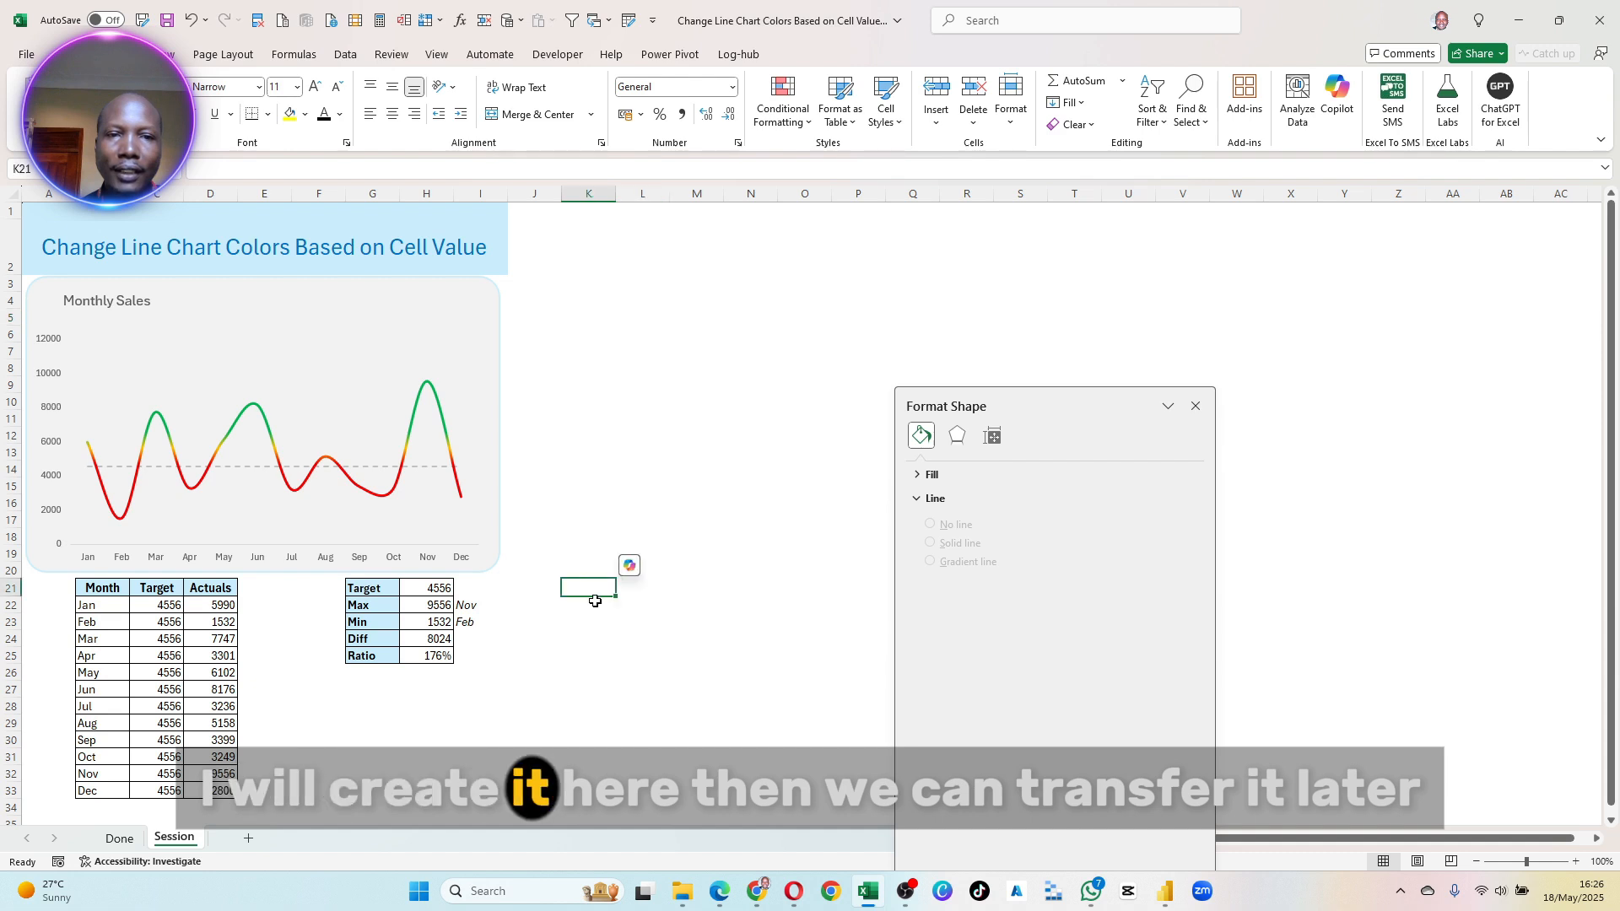
- Move the Format Shape pane aside and start a subtitle formula in K15 with ="The Months of "&I22
{"action": "left_click_drag", "start_coordinate": [982, 390], "coordinate": [1278, 373]}
{"action": "left_click", "coordinate": [587, 487]}
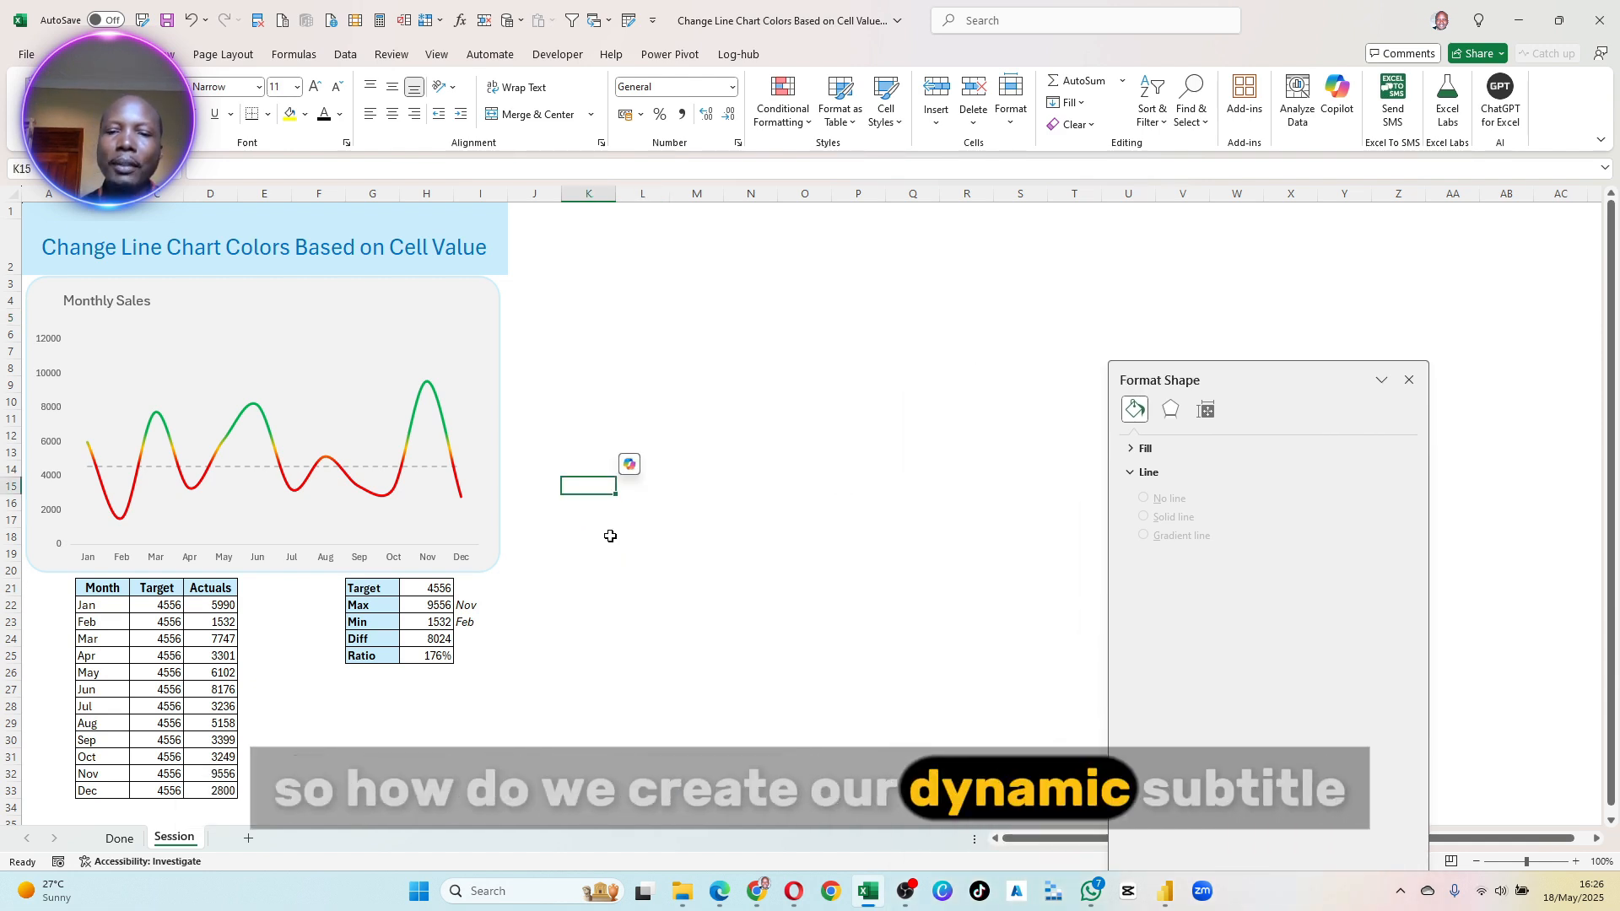
{"action": "type", "text": "="}
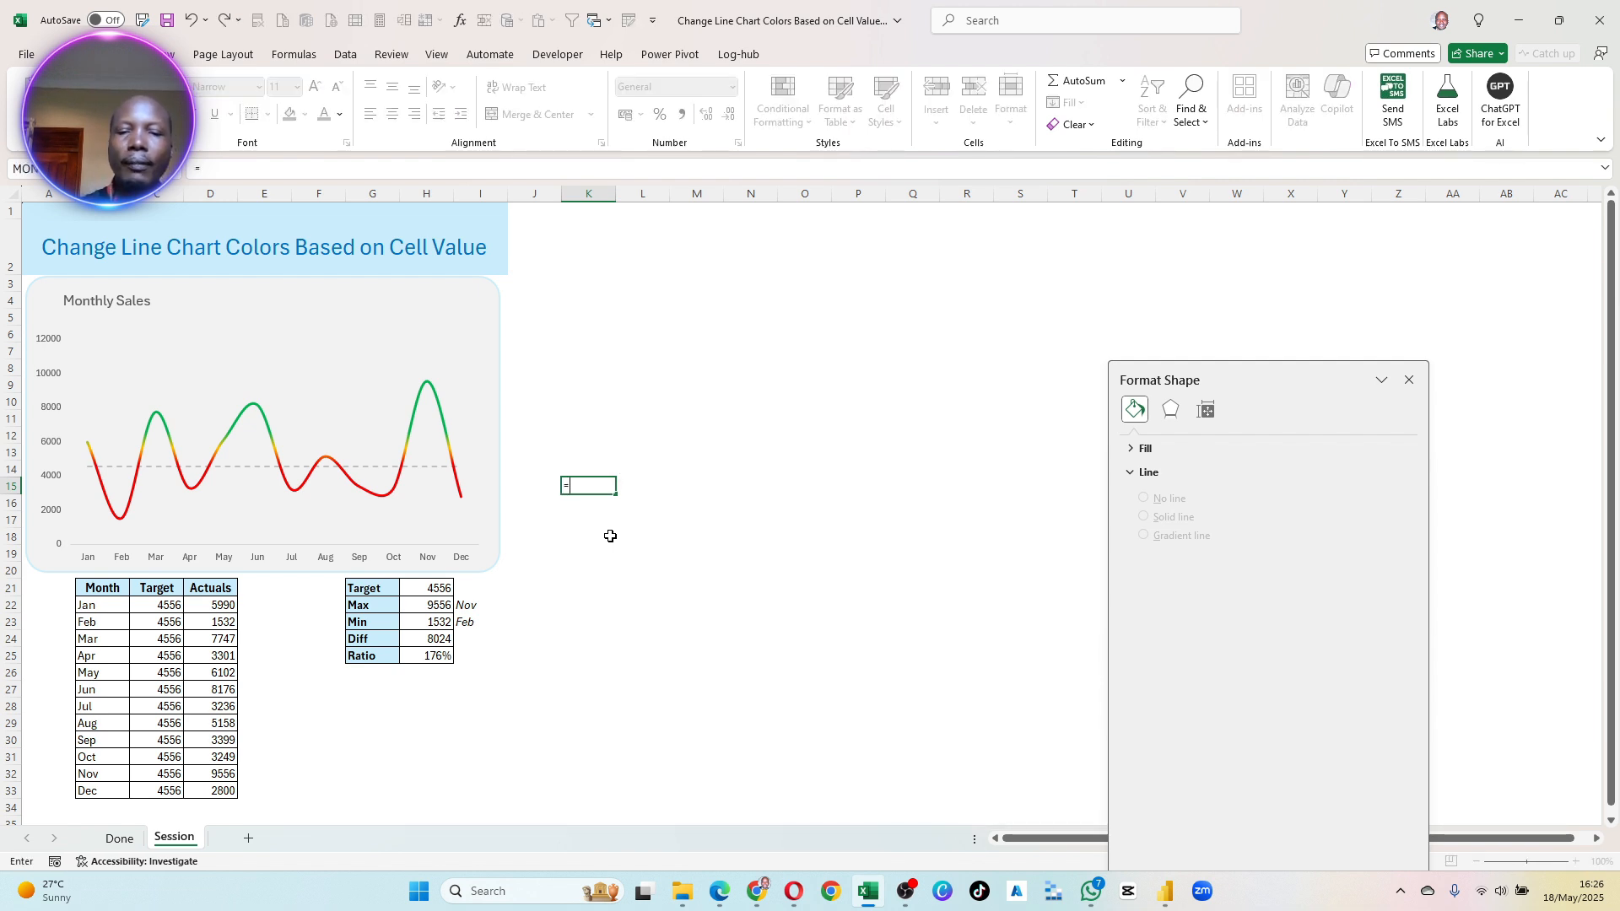
{"action": "type", "text": "\""}
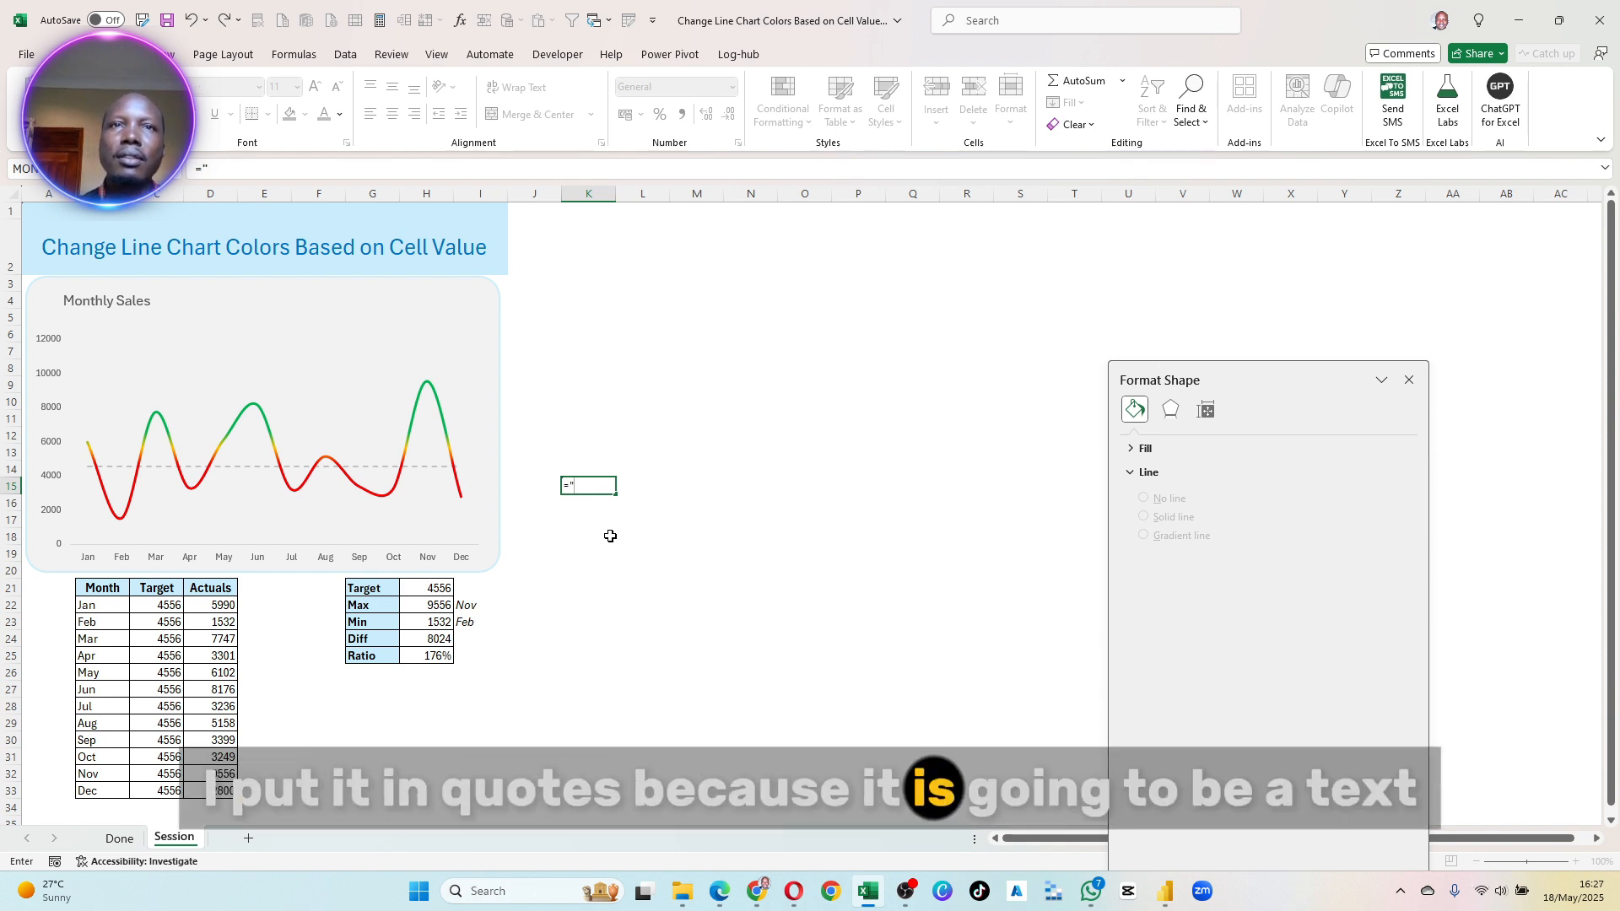
{"action": "type", "text": "The "}
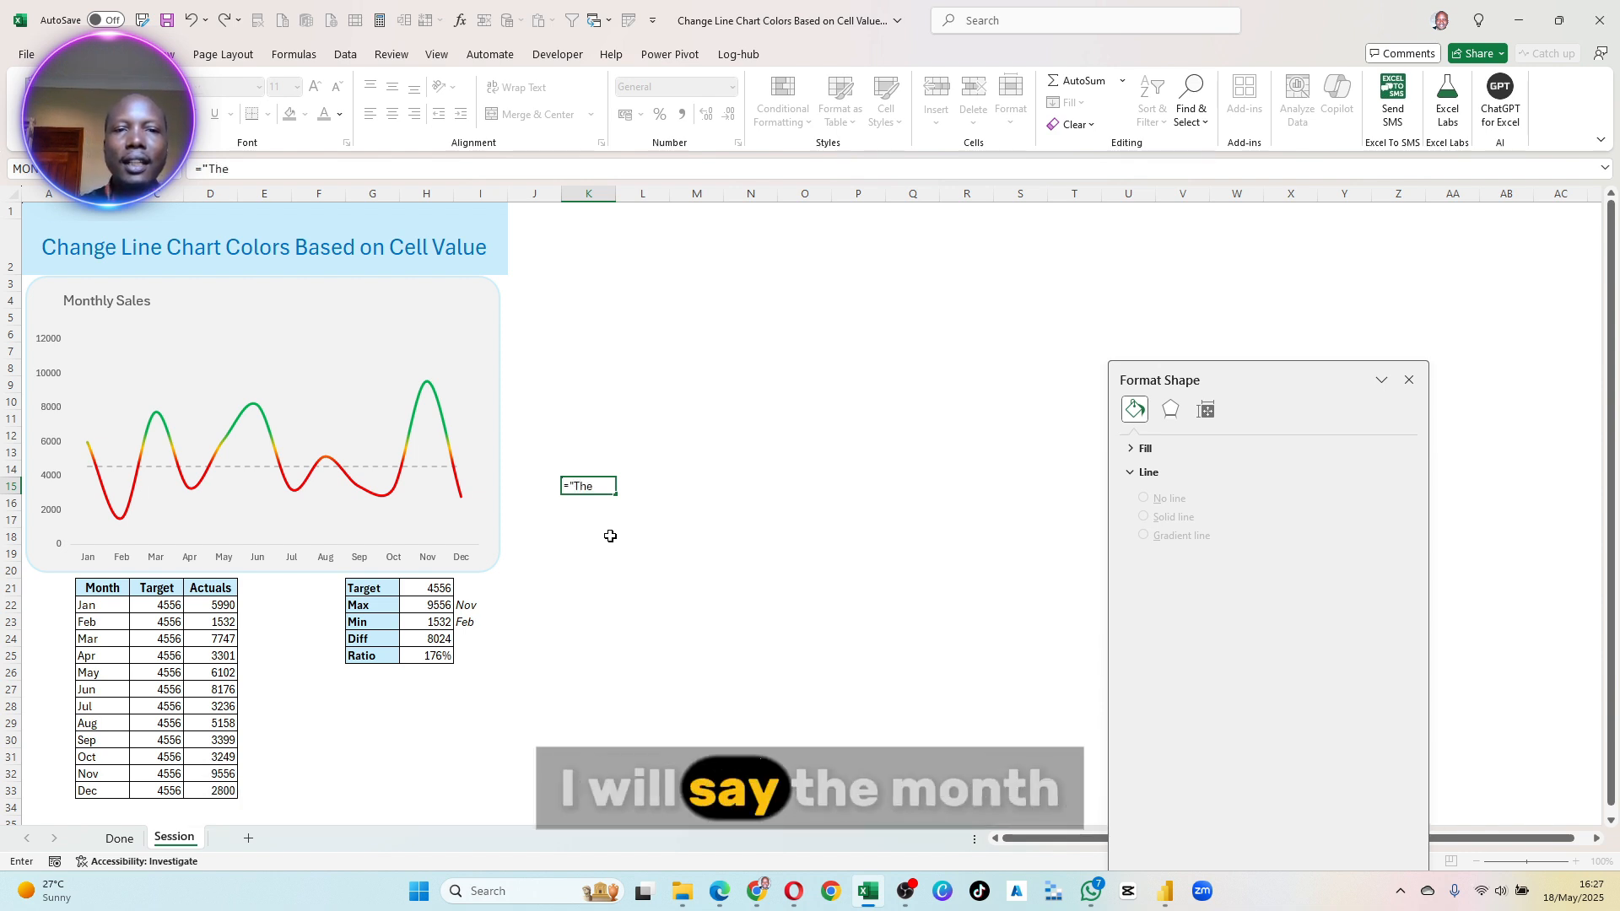
{"action": "type", "text": "Months of"}
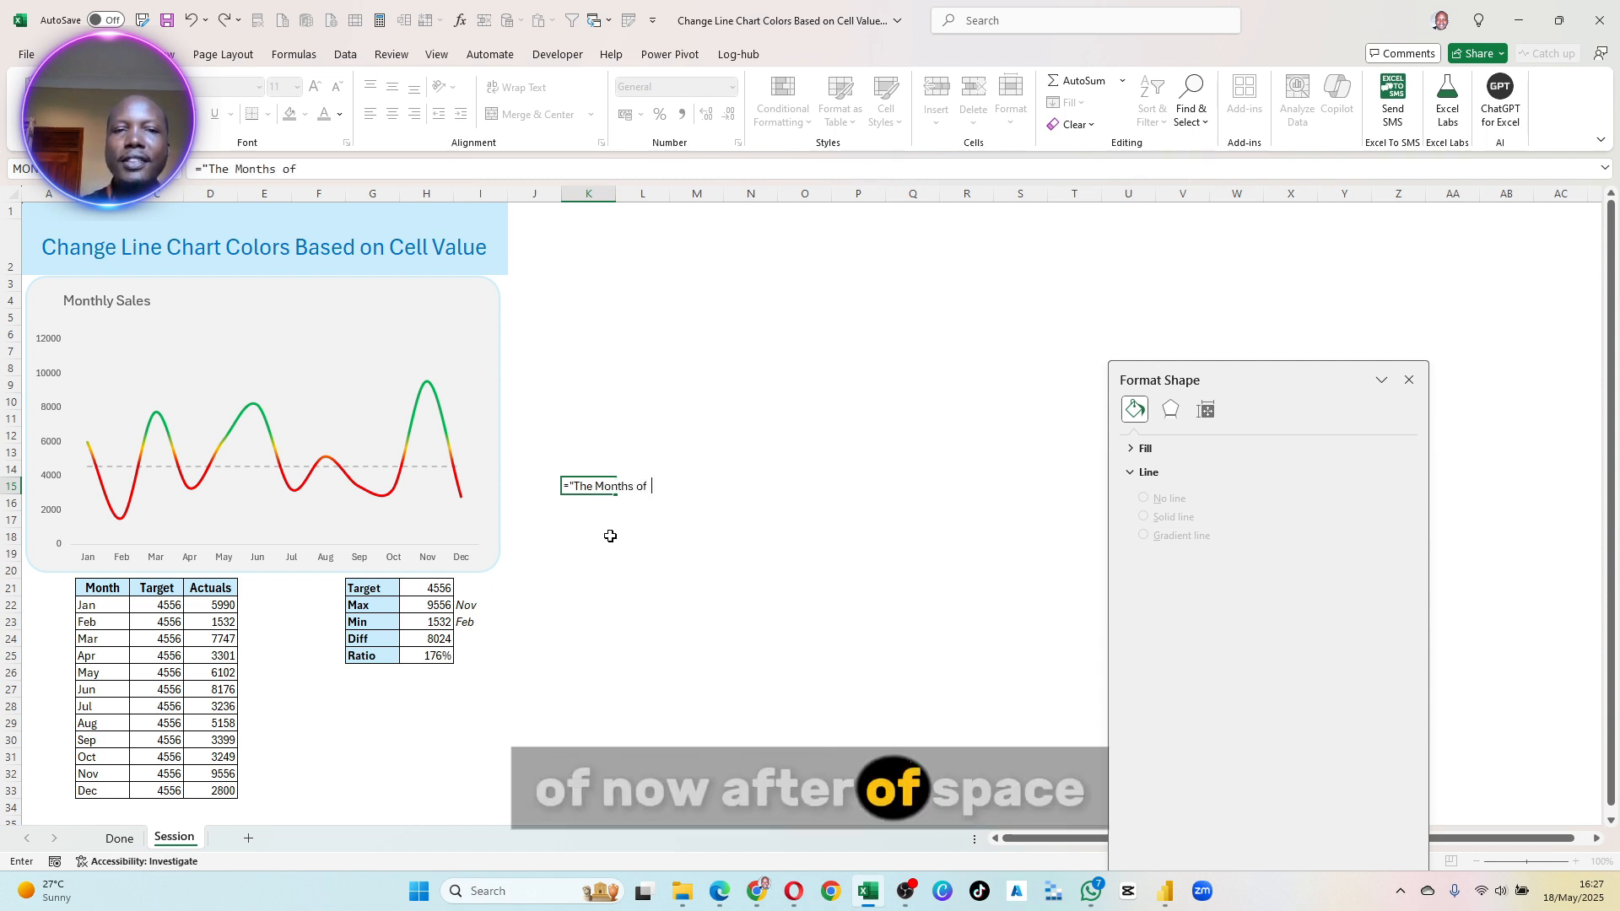
{"action": "type", "text": "  :"}
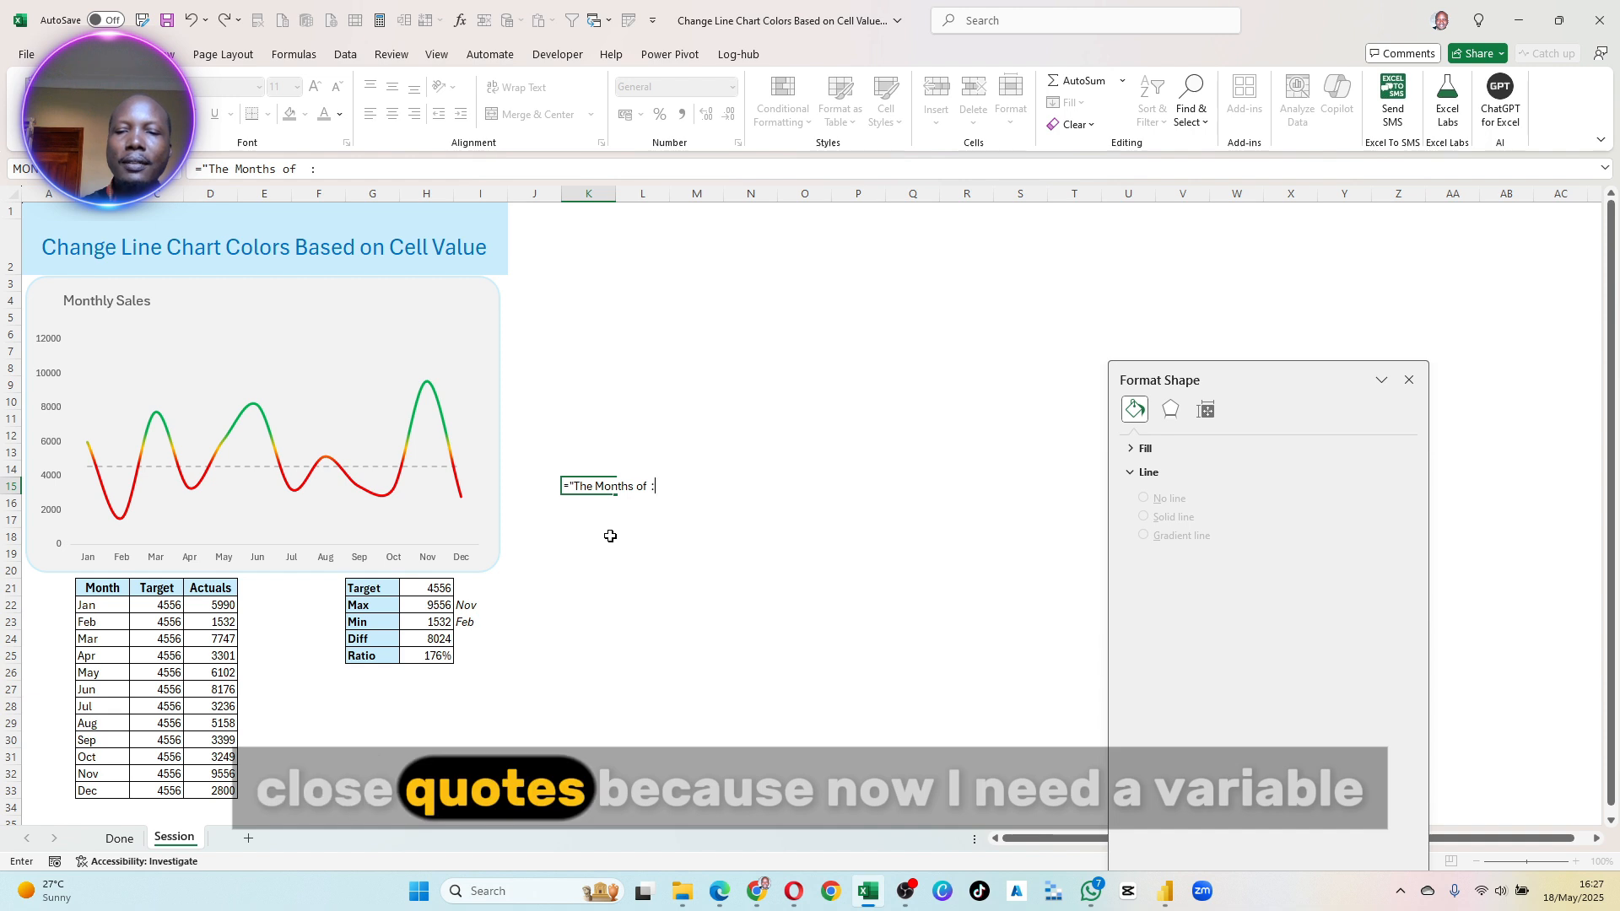
{"action": "key", "text": "BackSpace"}
{"action": "type", "text": "\""}
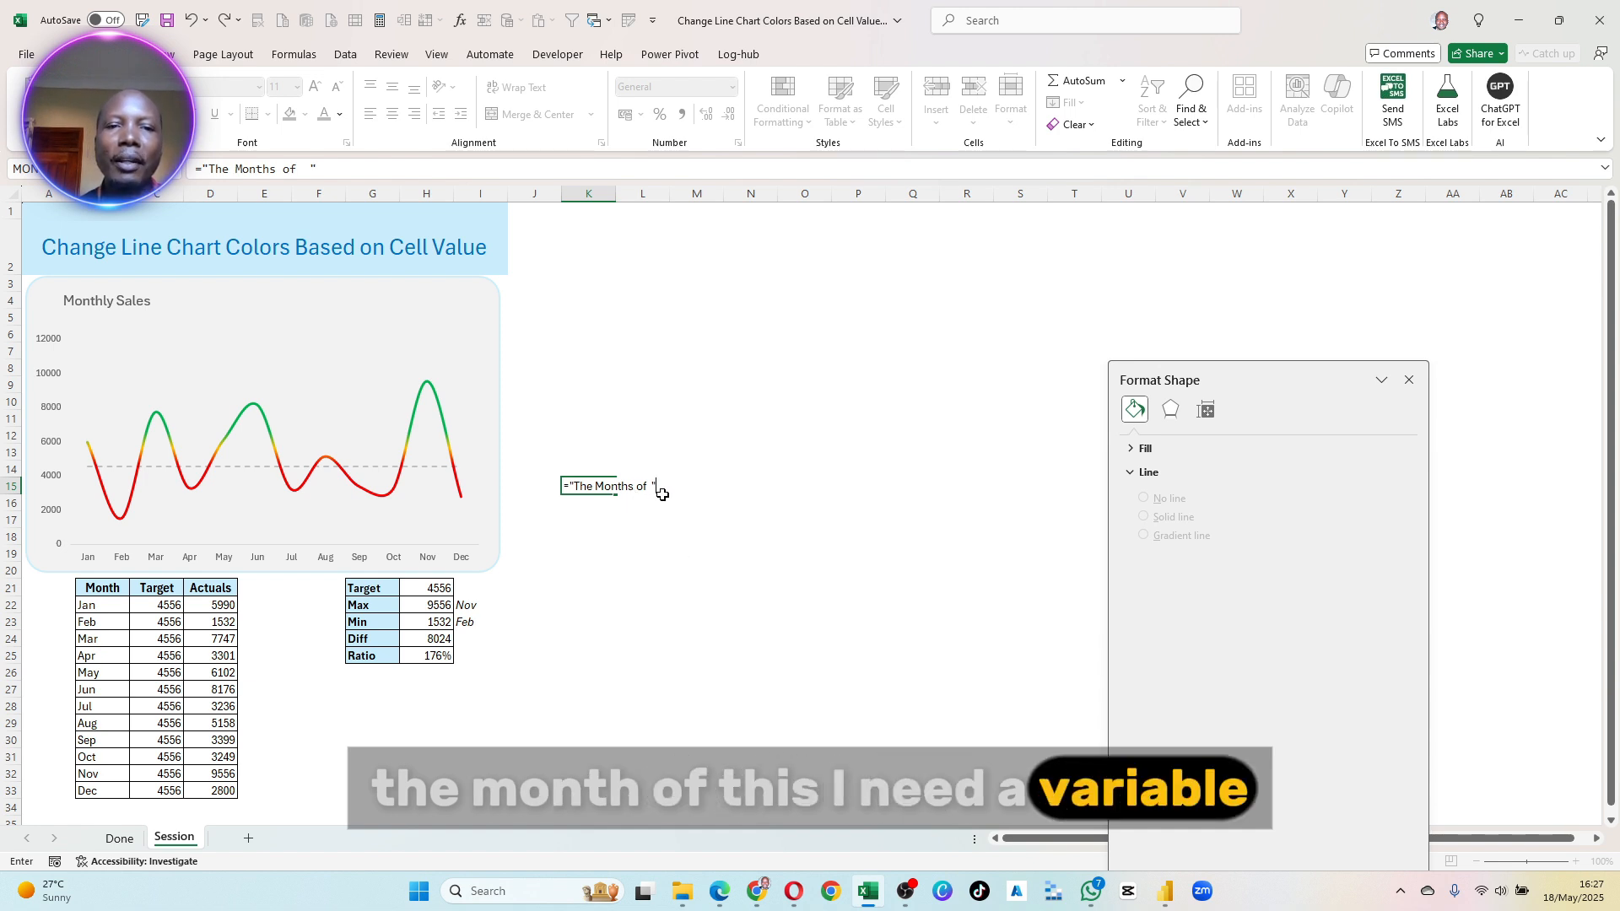
{"action": "type", "text": "&"}
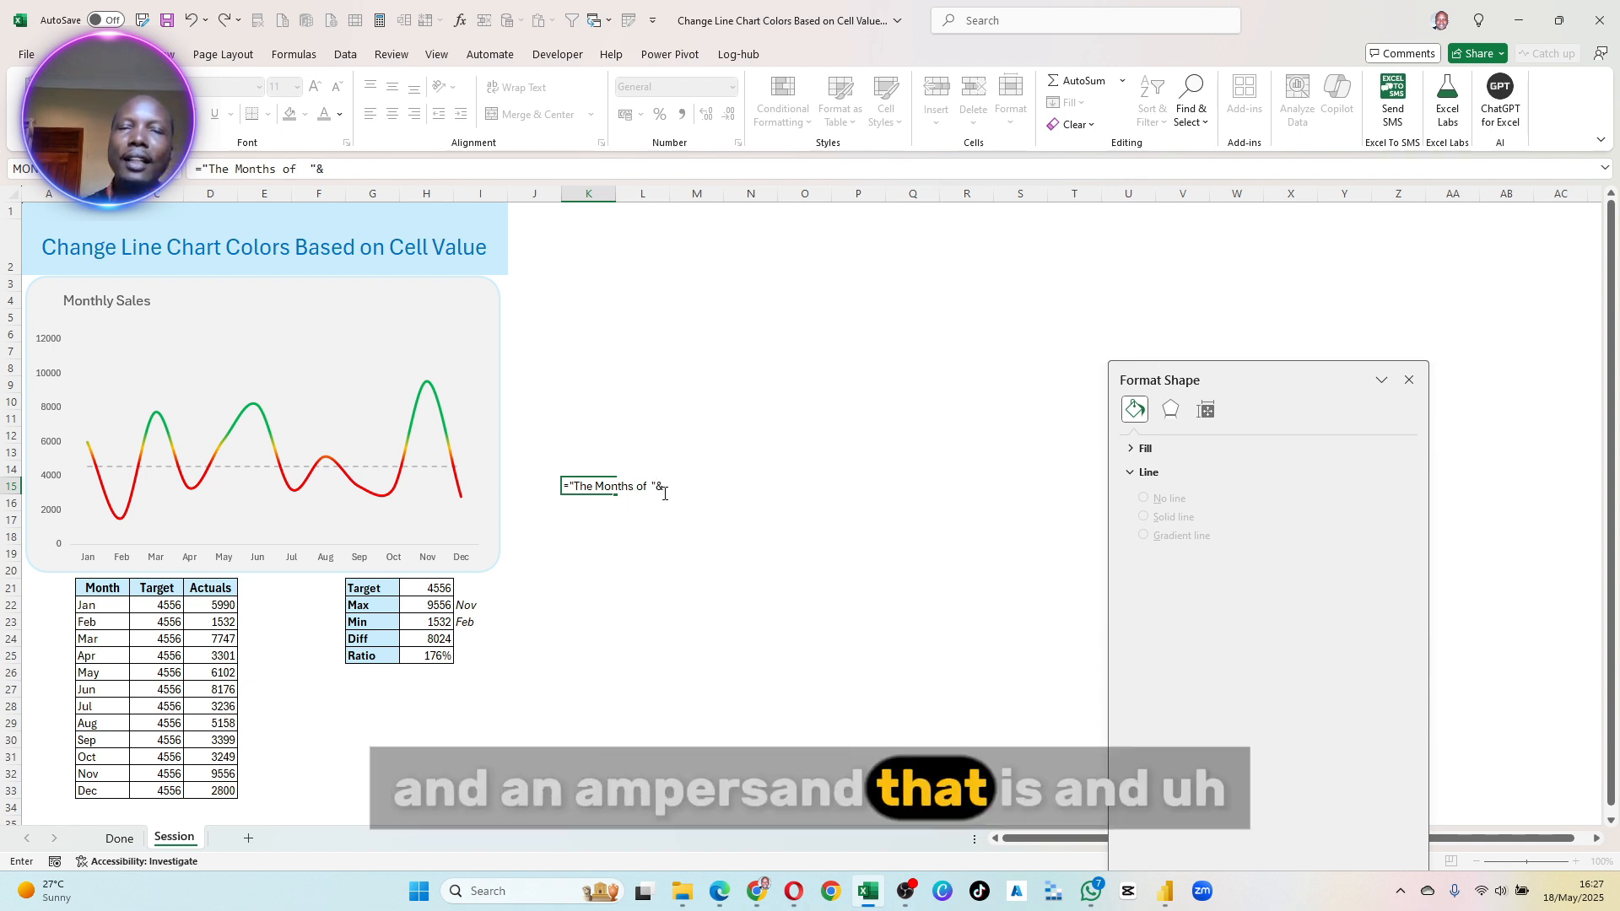
{"action": "left_click", "coordinate": [471, 609]}
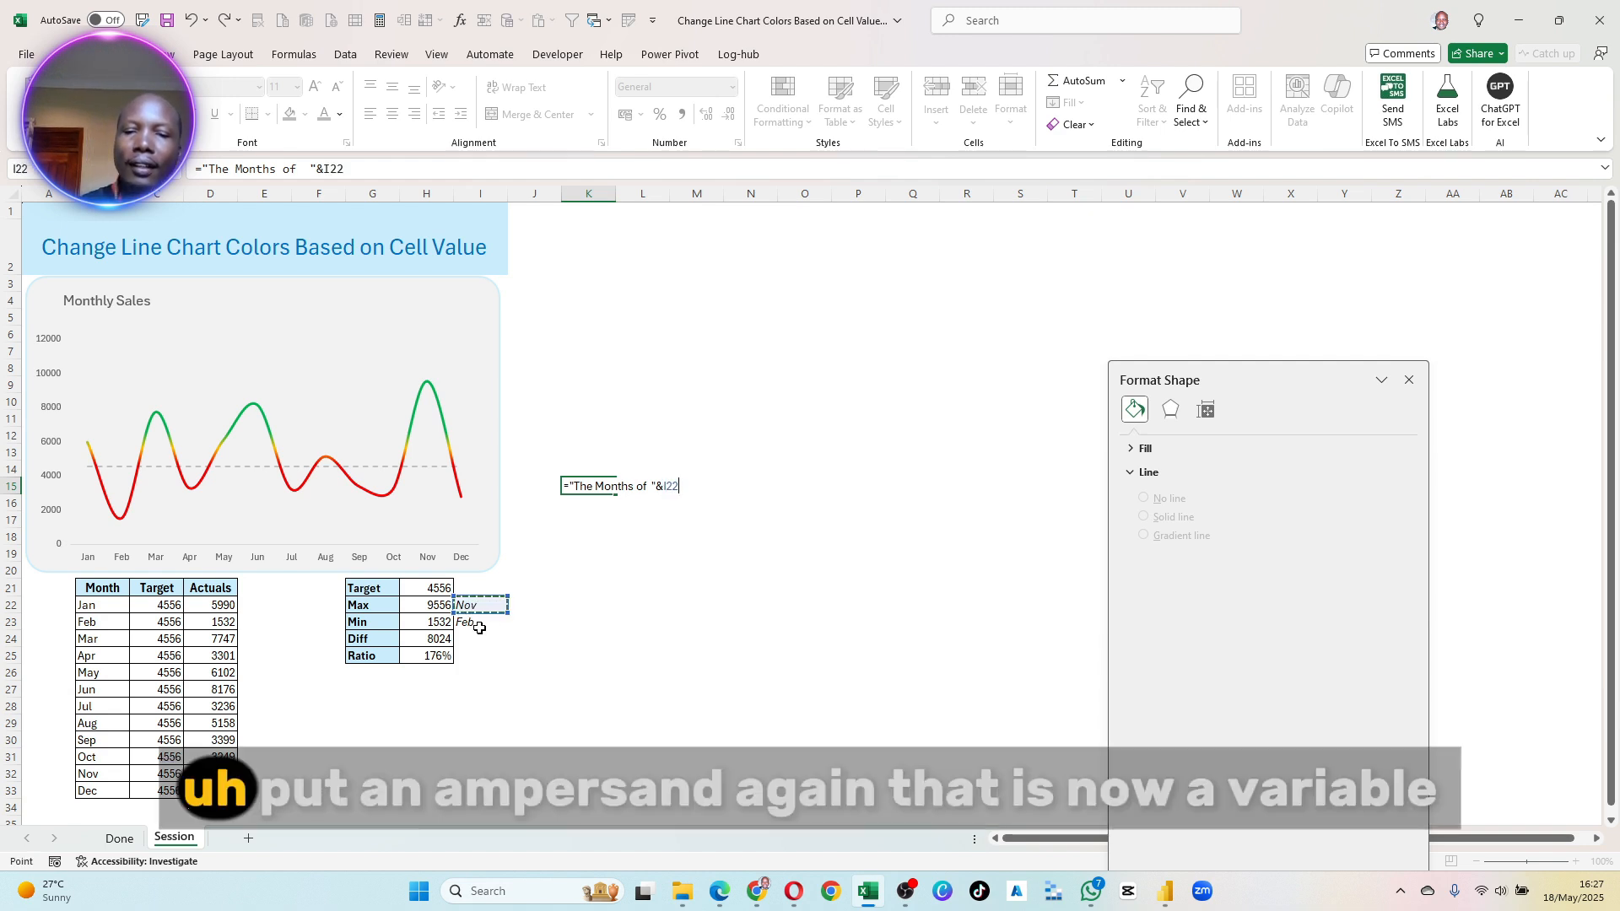
- Complete the K15 subtitle formula by appending &" had a max. sales of "&H22
{"action": "type", "text": "&"}
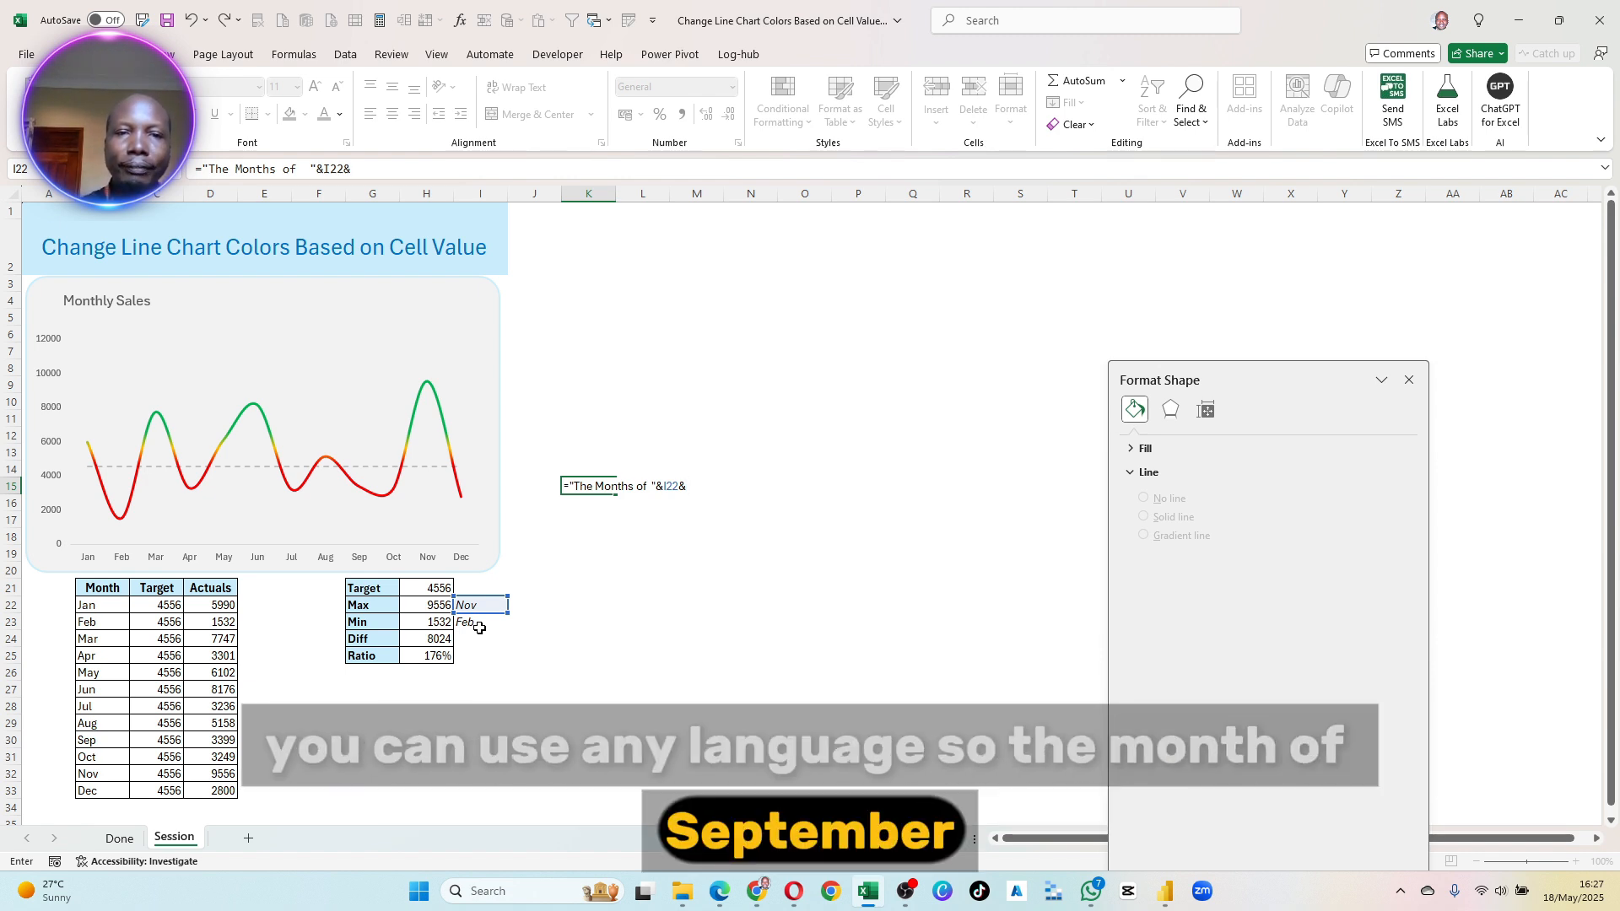
{"action": "type", "text": "\" "}
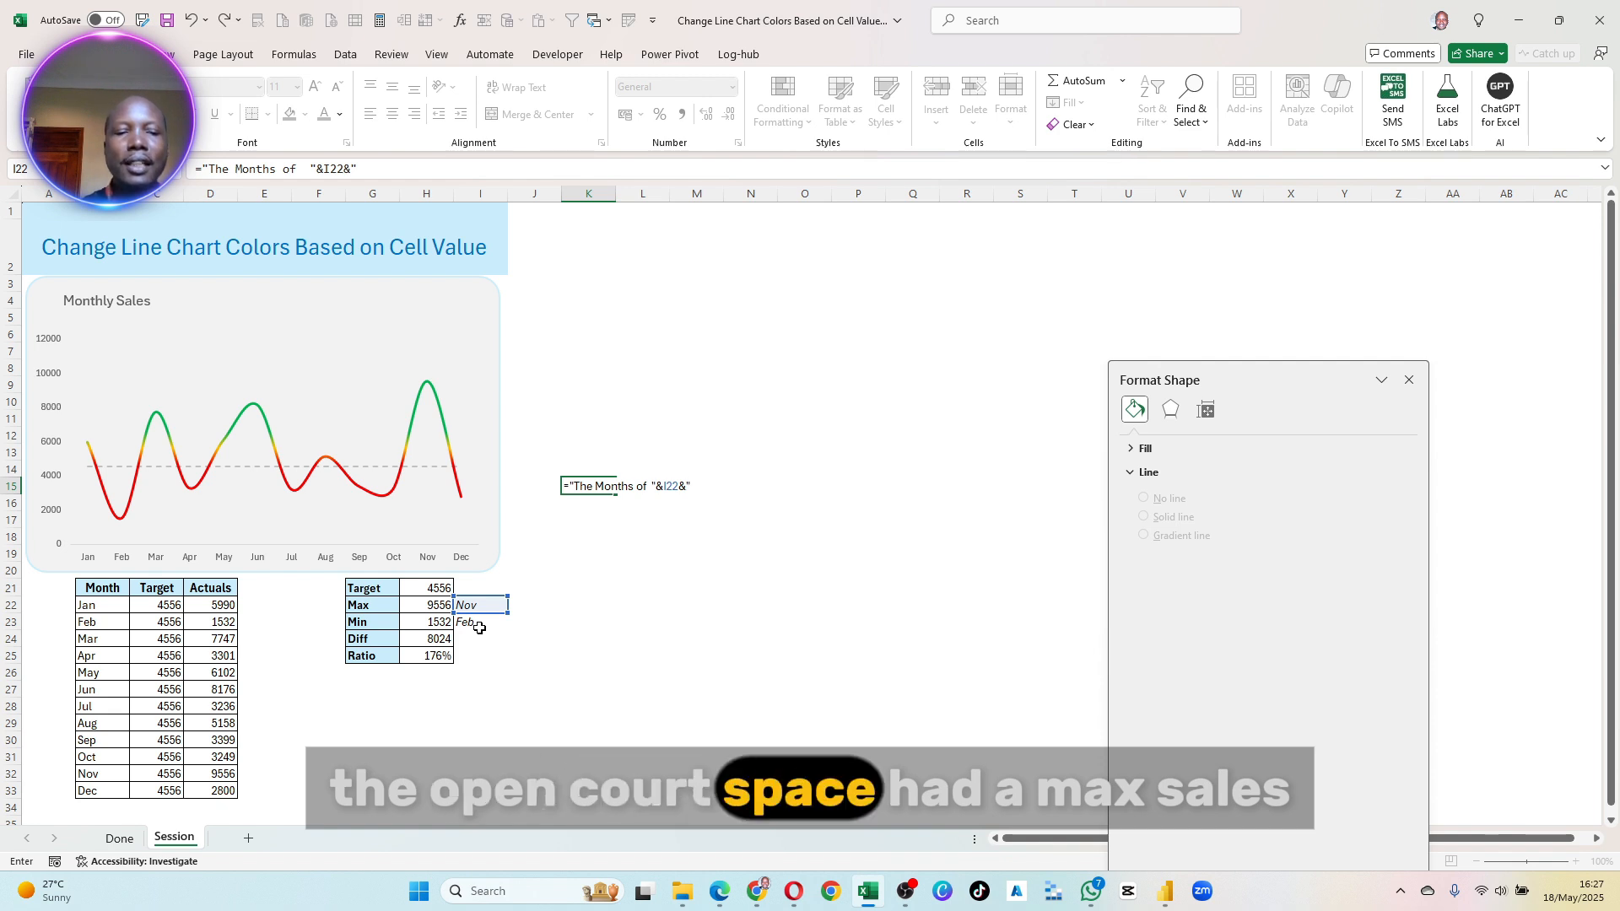
{"action": "type", "text": "had a m"}
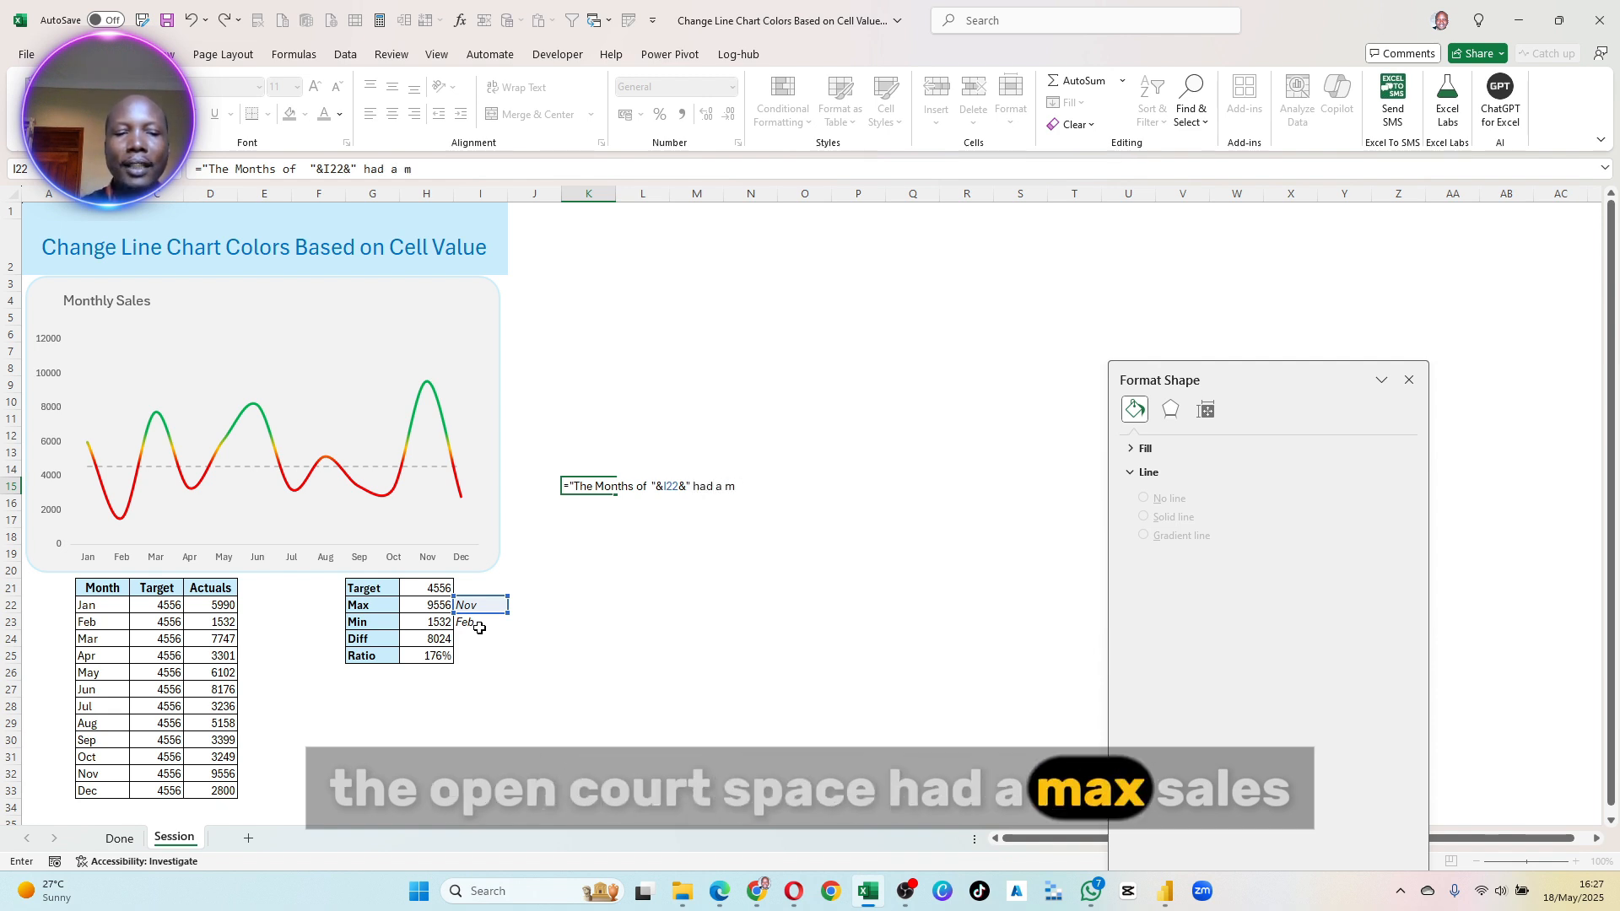
{"action": "type", "text": "ax. sales "}
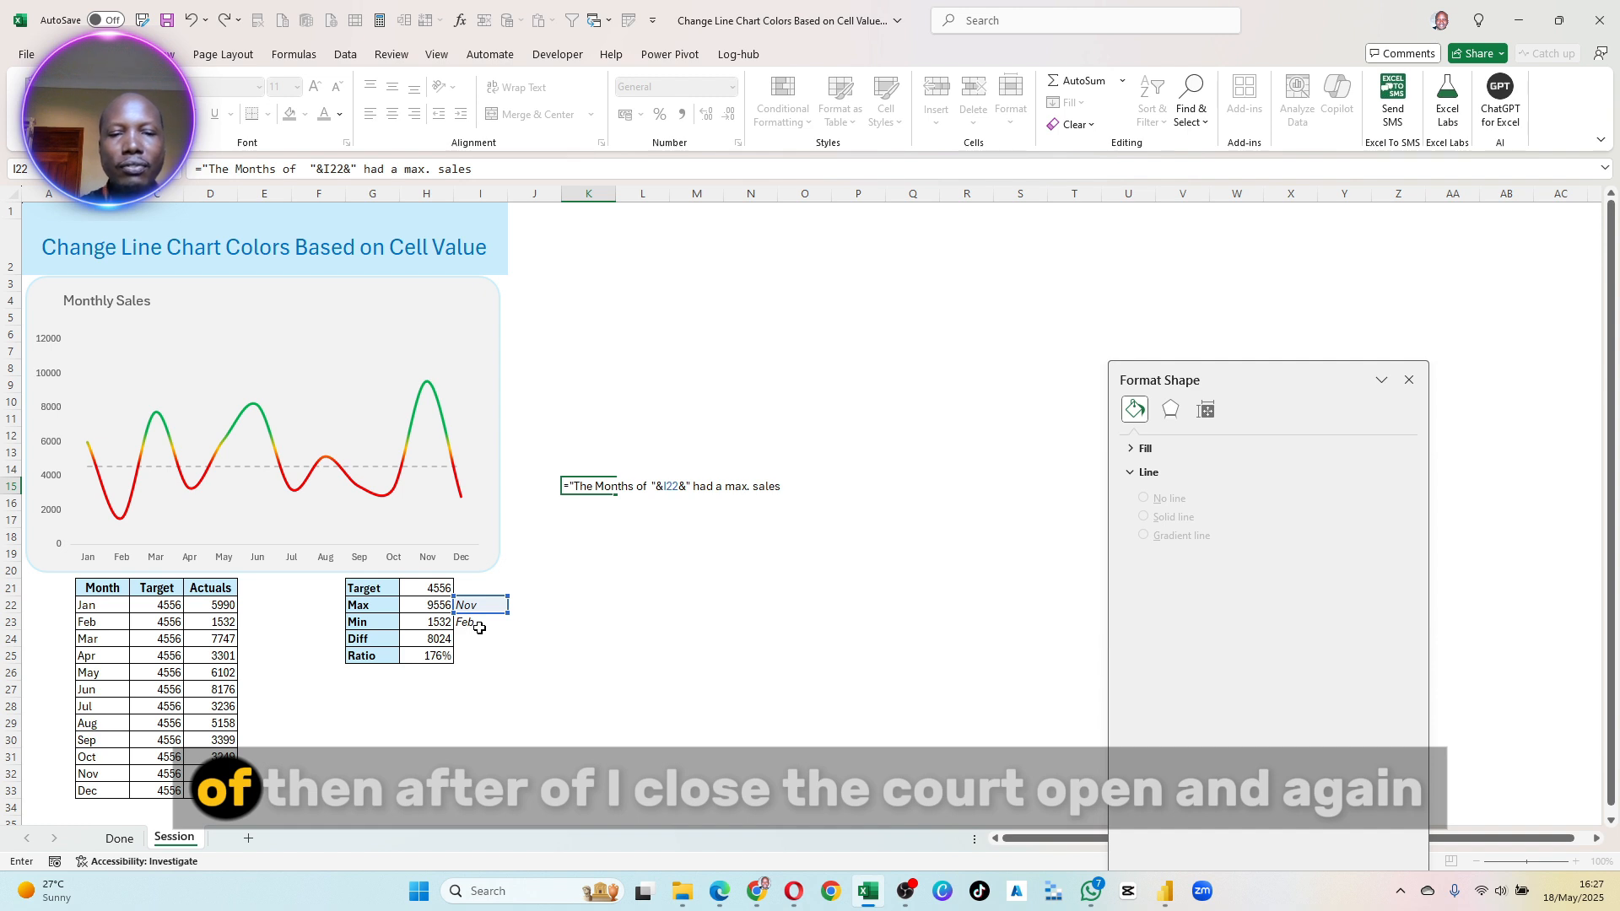
{"action": "type", "text": "of"}
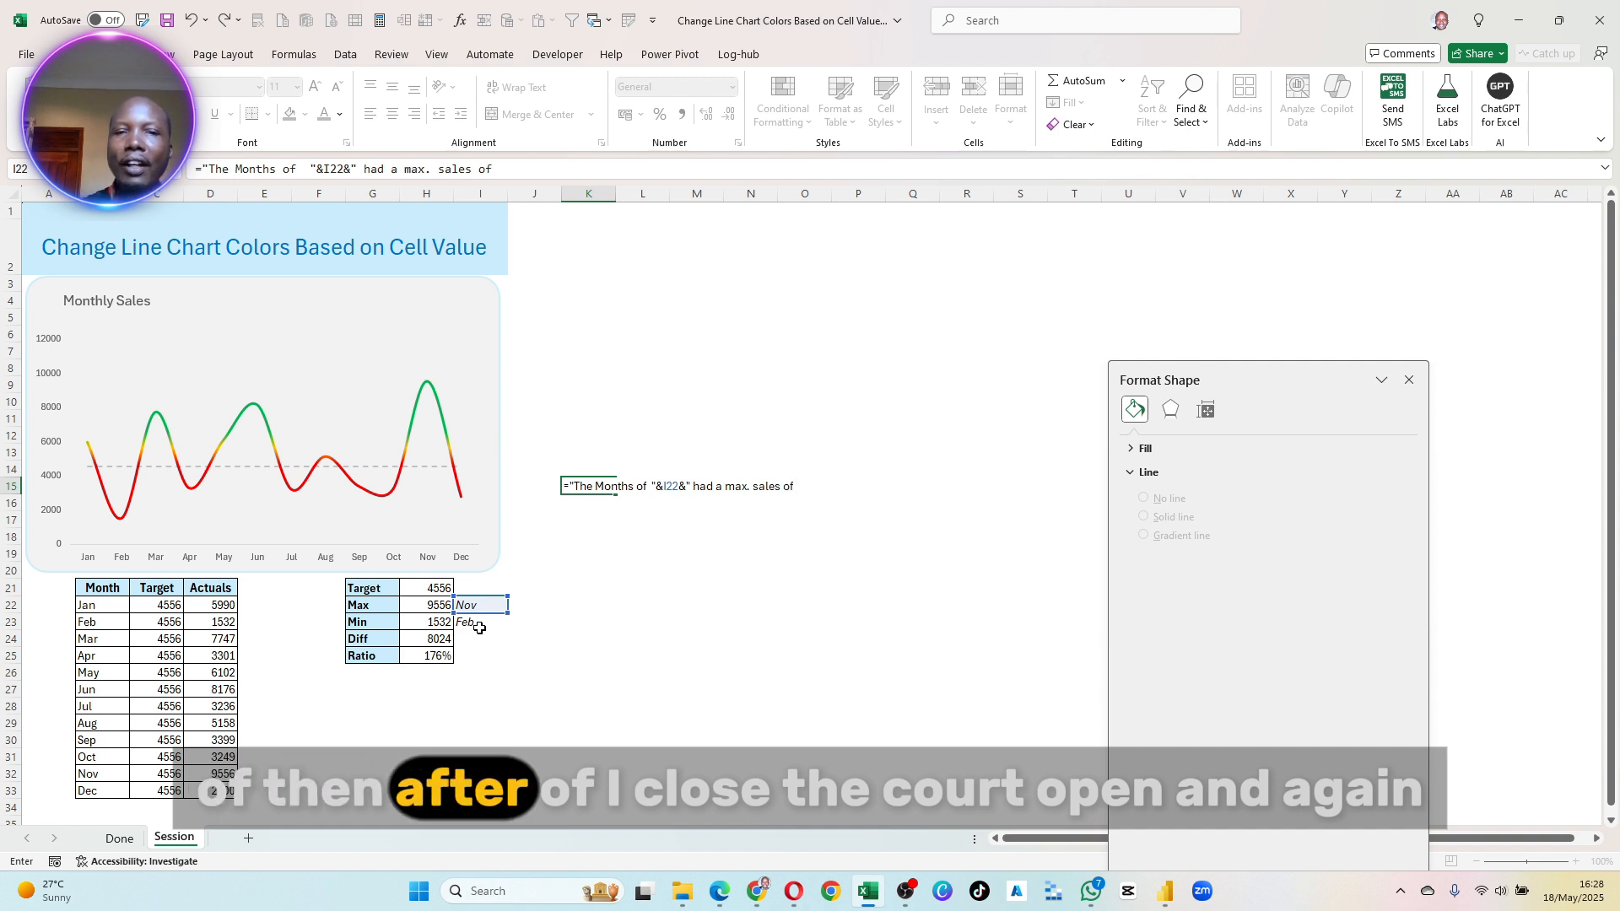
{"action": "type", "text": " \""}
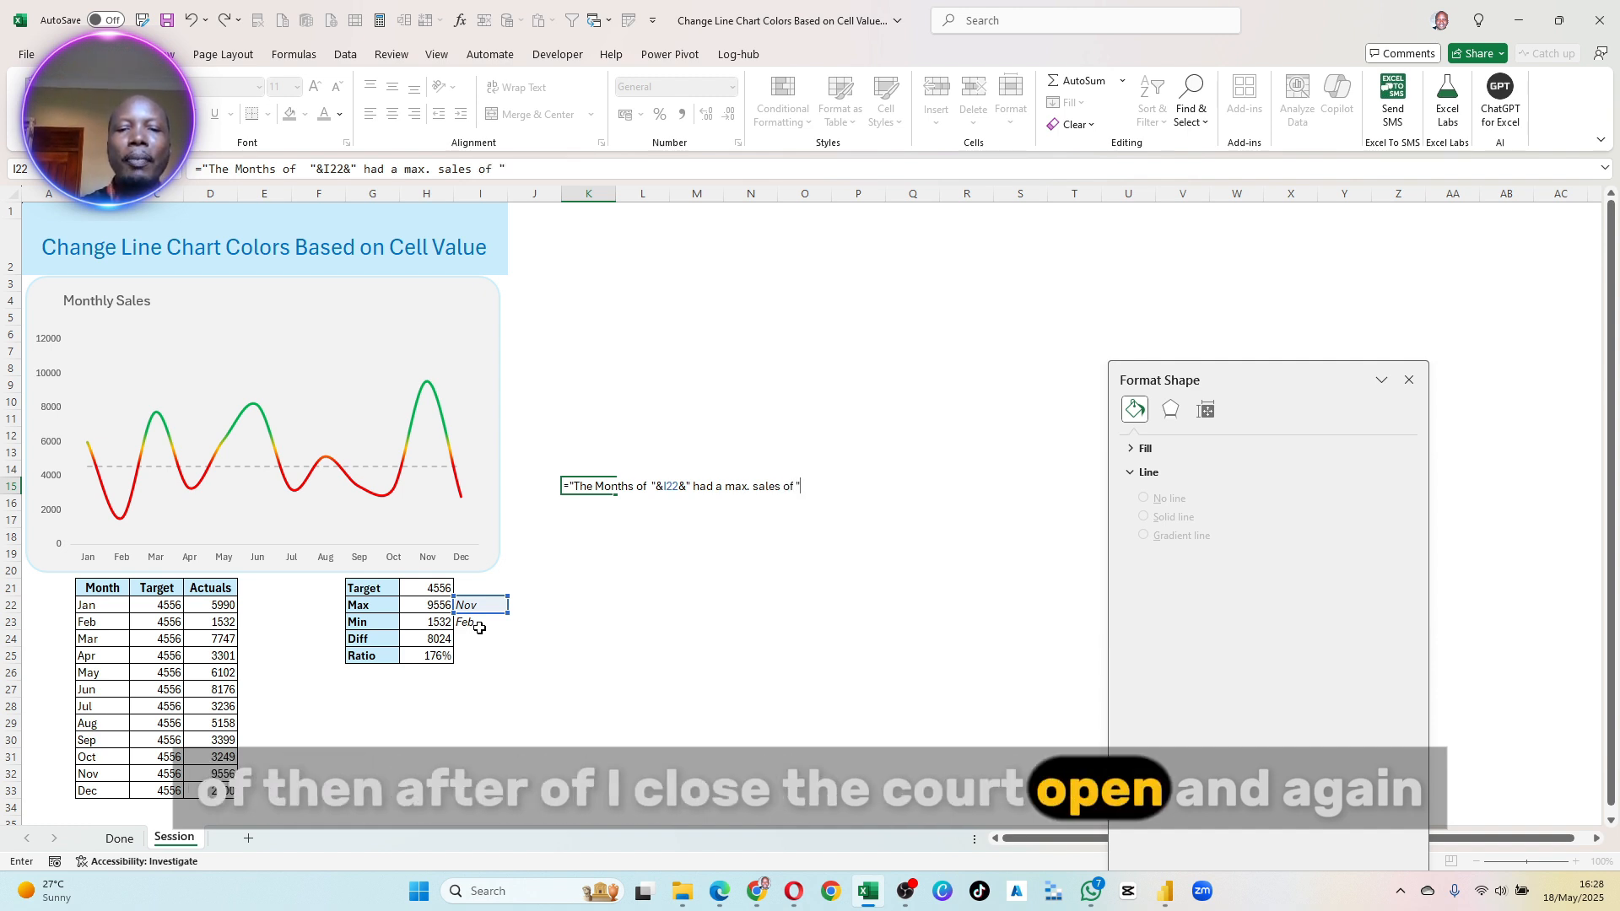
{"action": "type", "text": "&"}
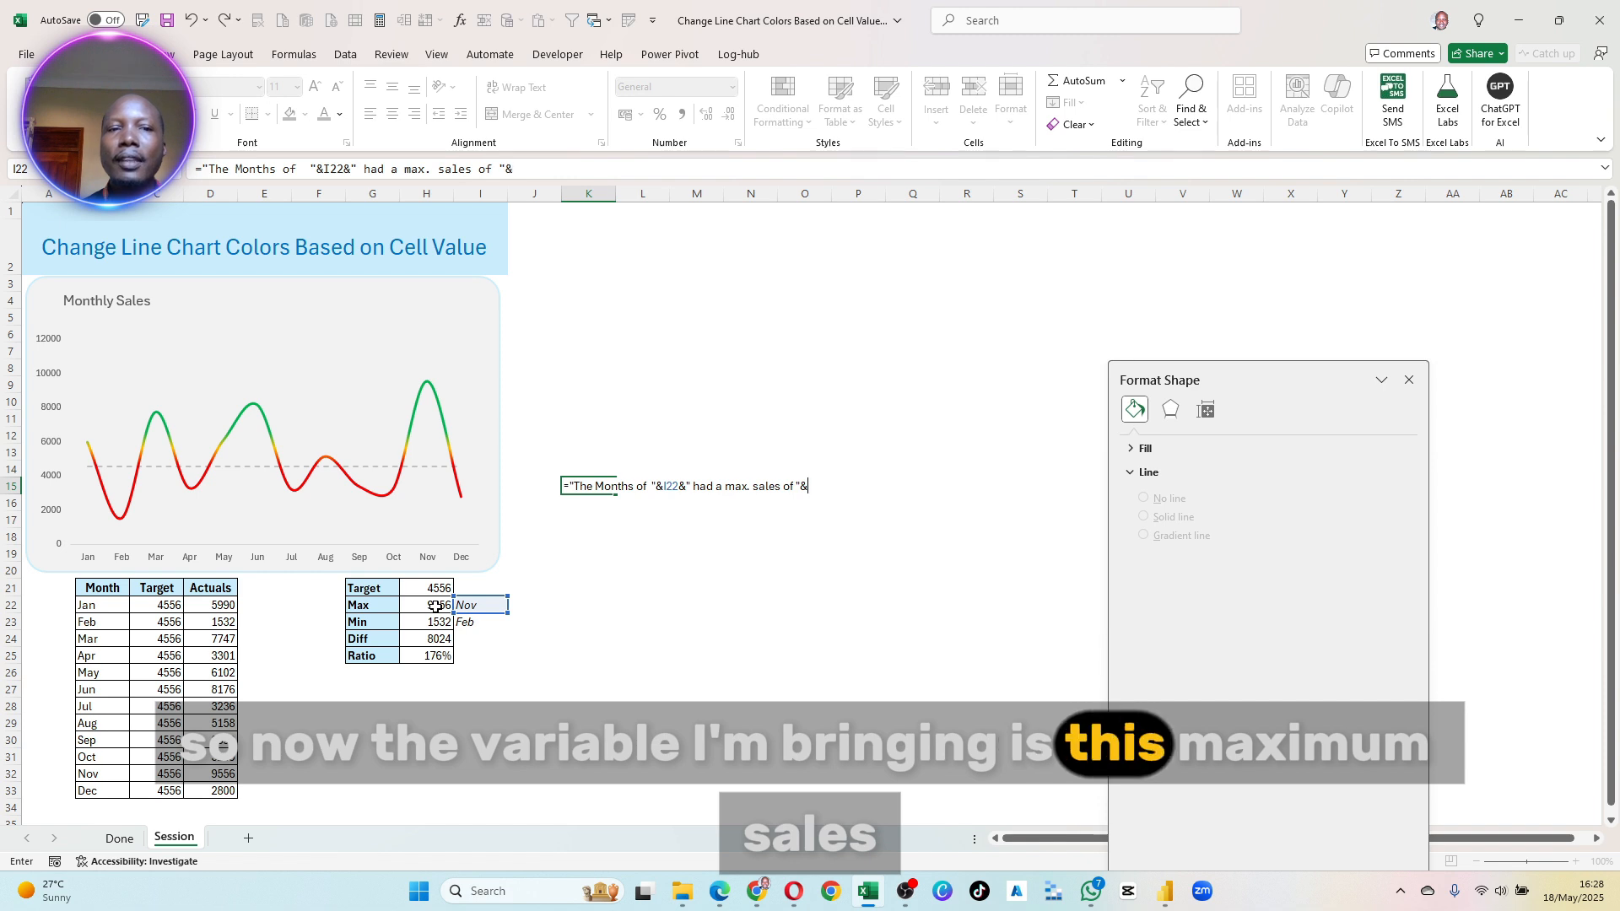
{"action": "left_click", "coordinate": [435, 607]}
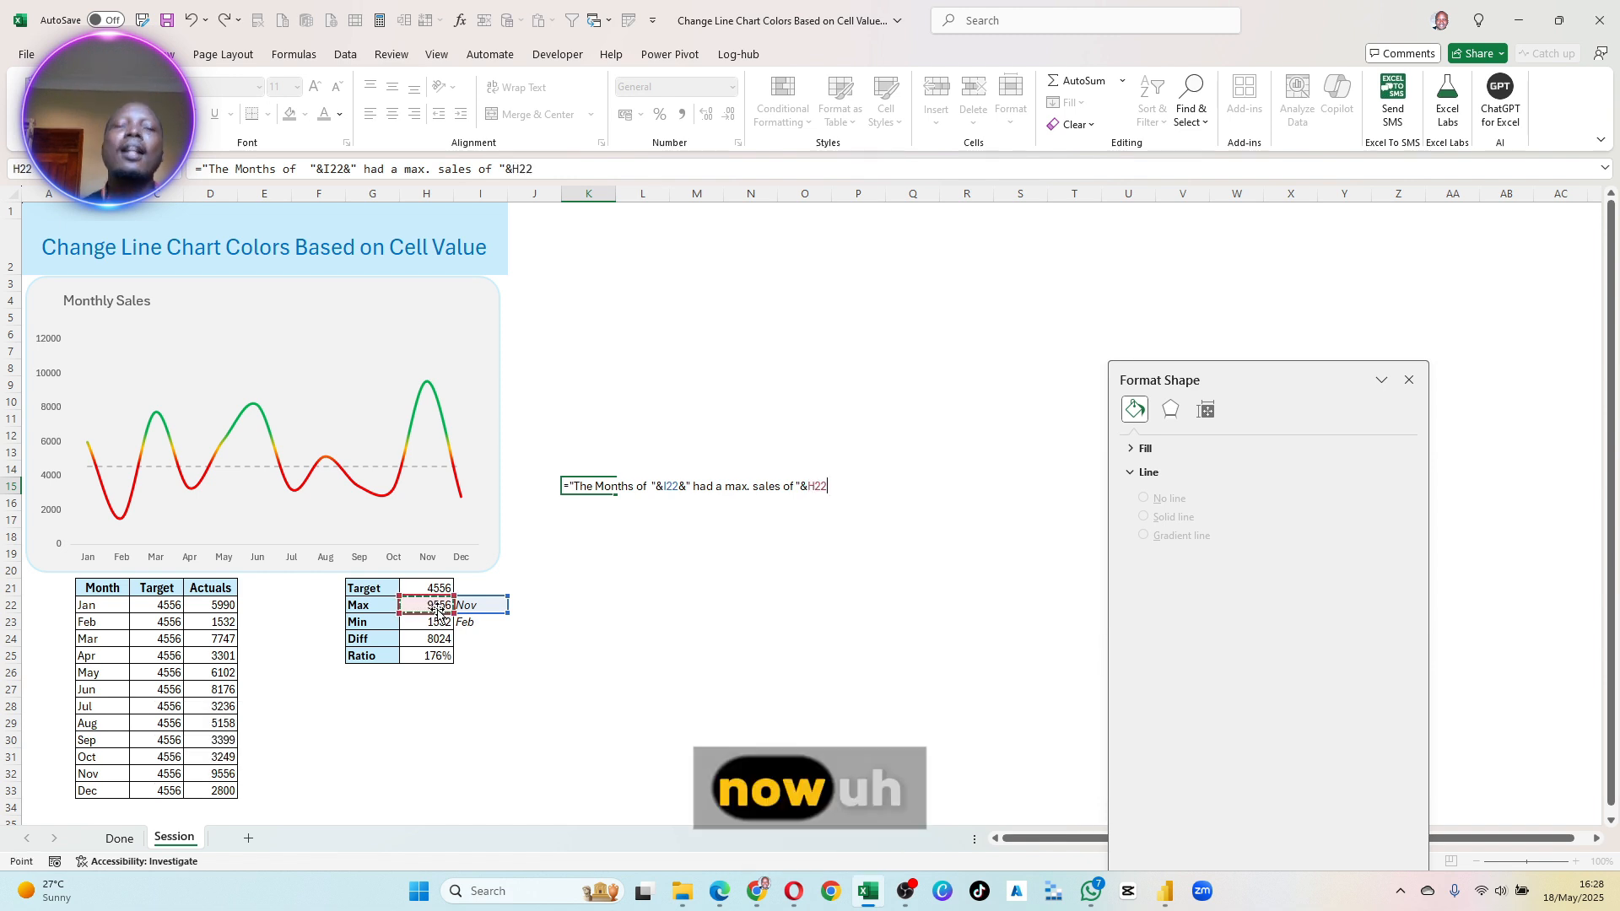
{"action": "key", "text": "Return"}
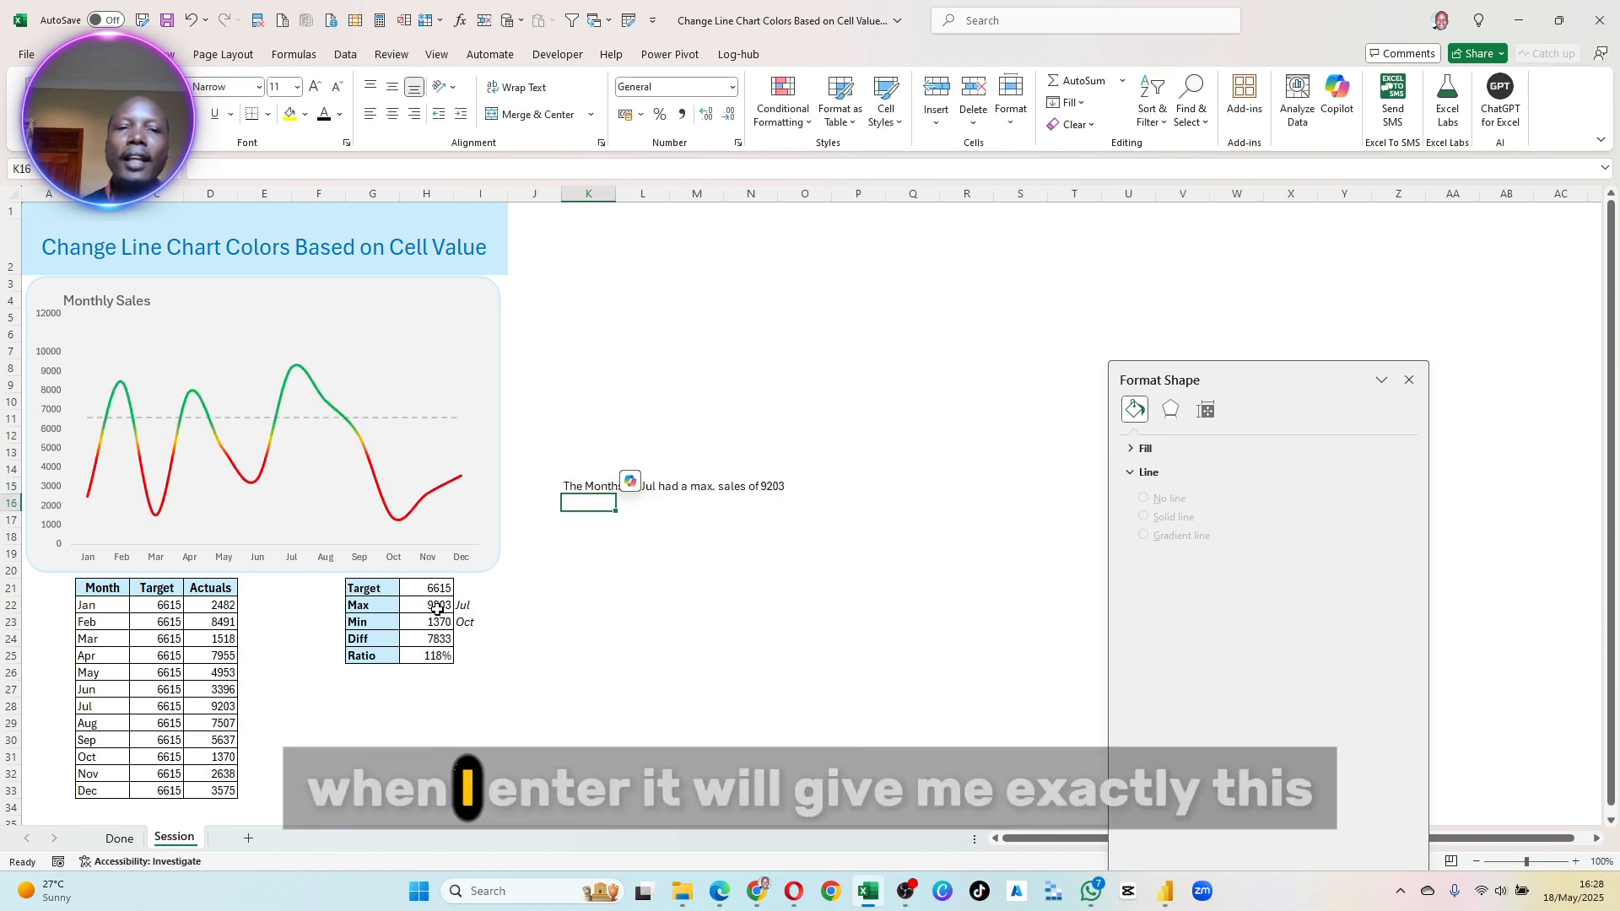
- Recalculate the random sales data and check how the K15 subtitle responds
{"action": "left_click", "coordinate": [725, 553]}
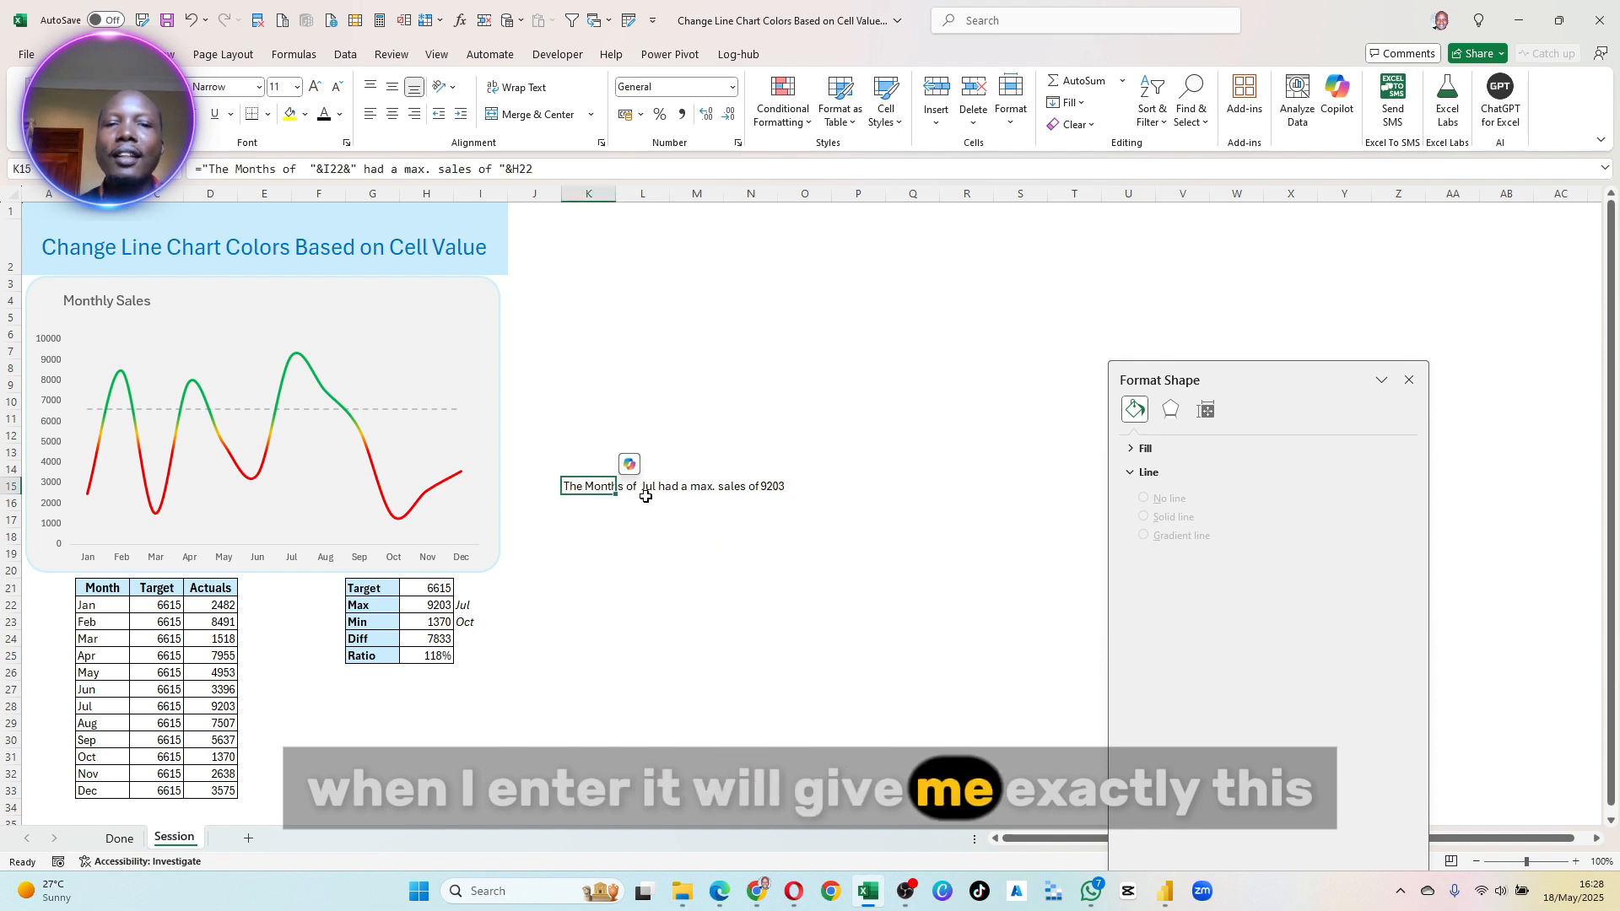
{"action": "left_click", "coordinate": [380, 21]}
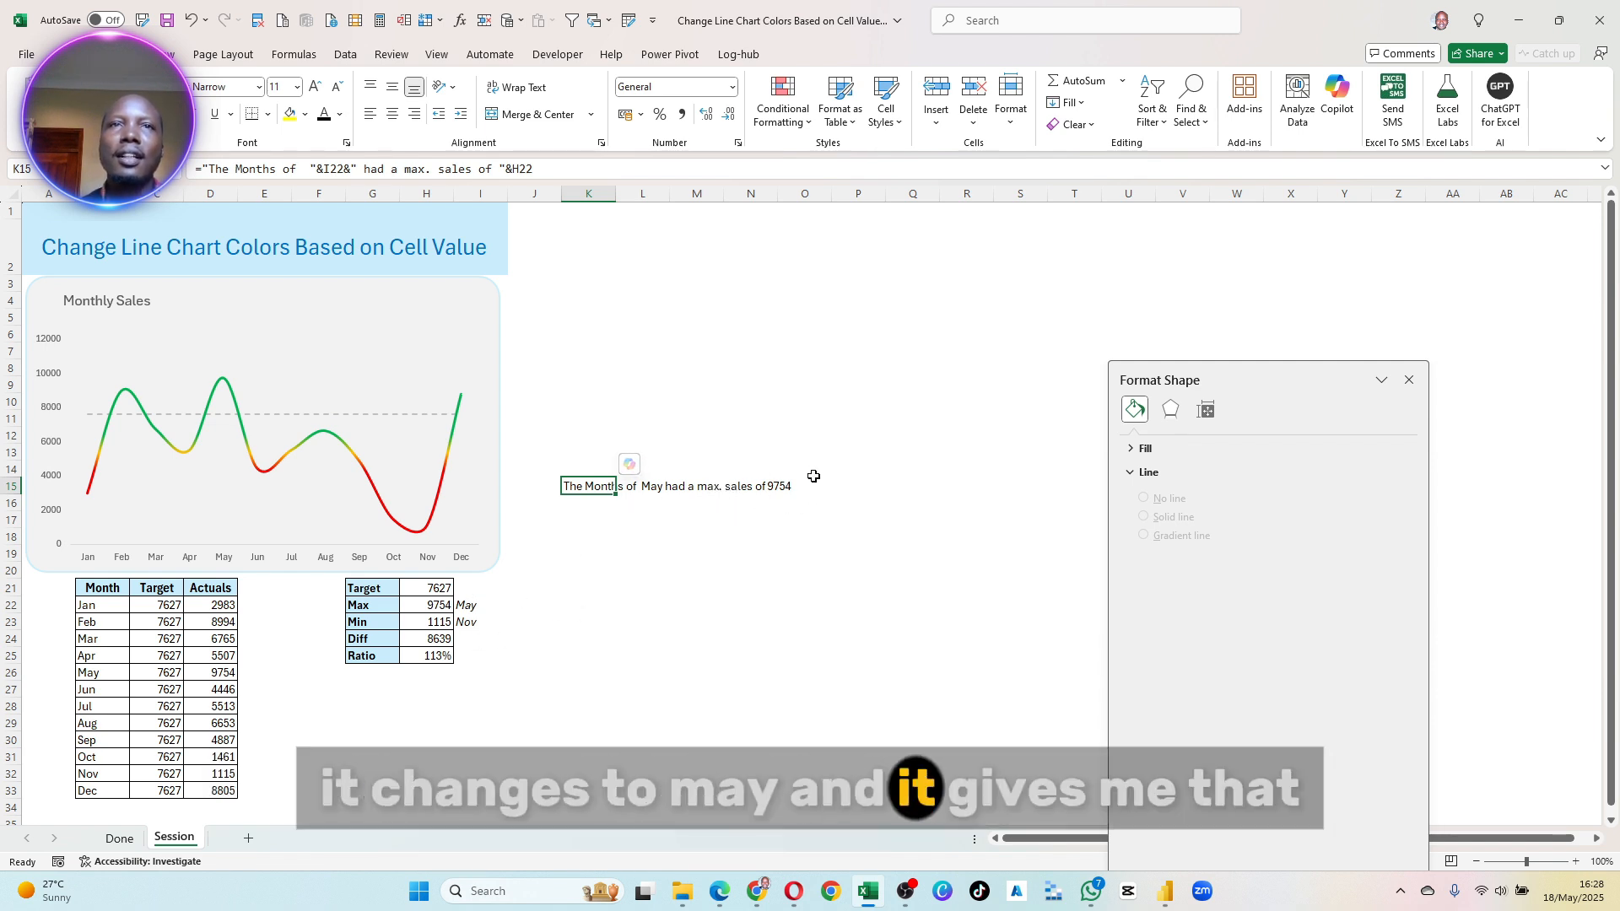
{"action": "left_click", "coordinate": [763, 487]}
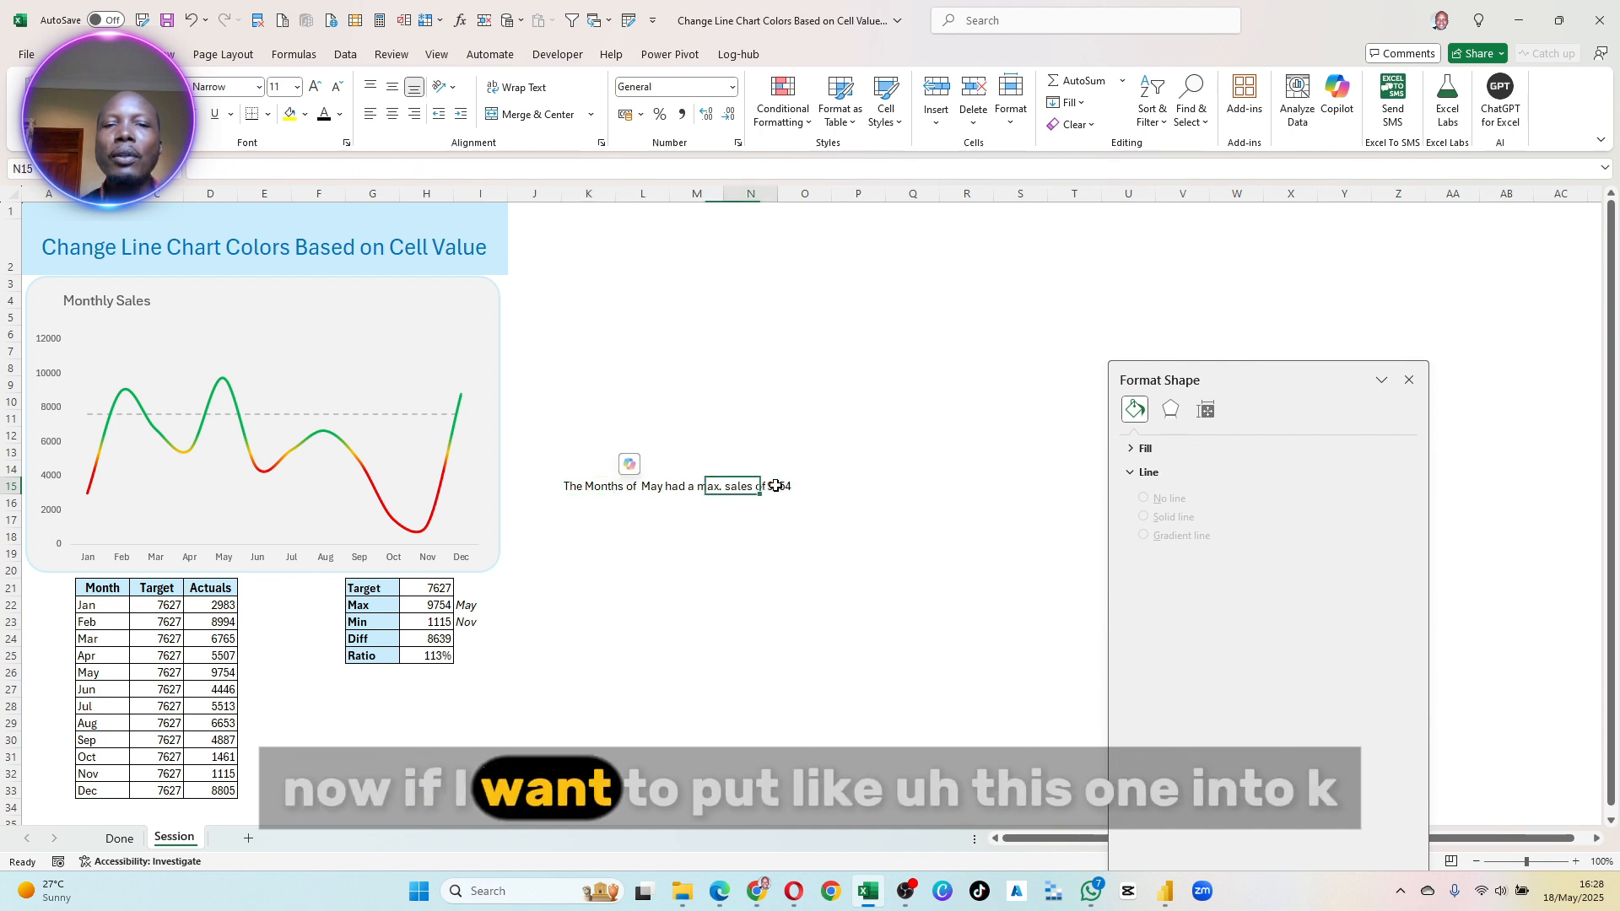
- Enter a reference to the Max value in cell N19, below the subtitle
{"action": "left_click", "coordinate": [744, 549]}
{"action": "type", "text": "="}
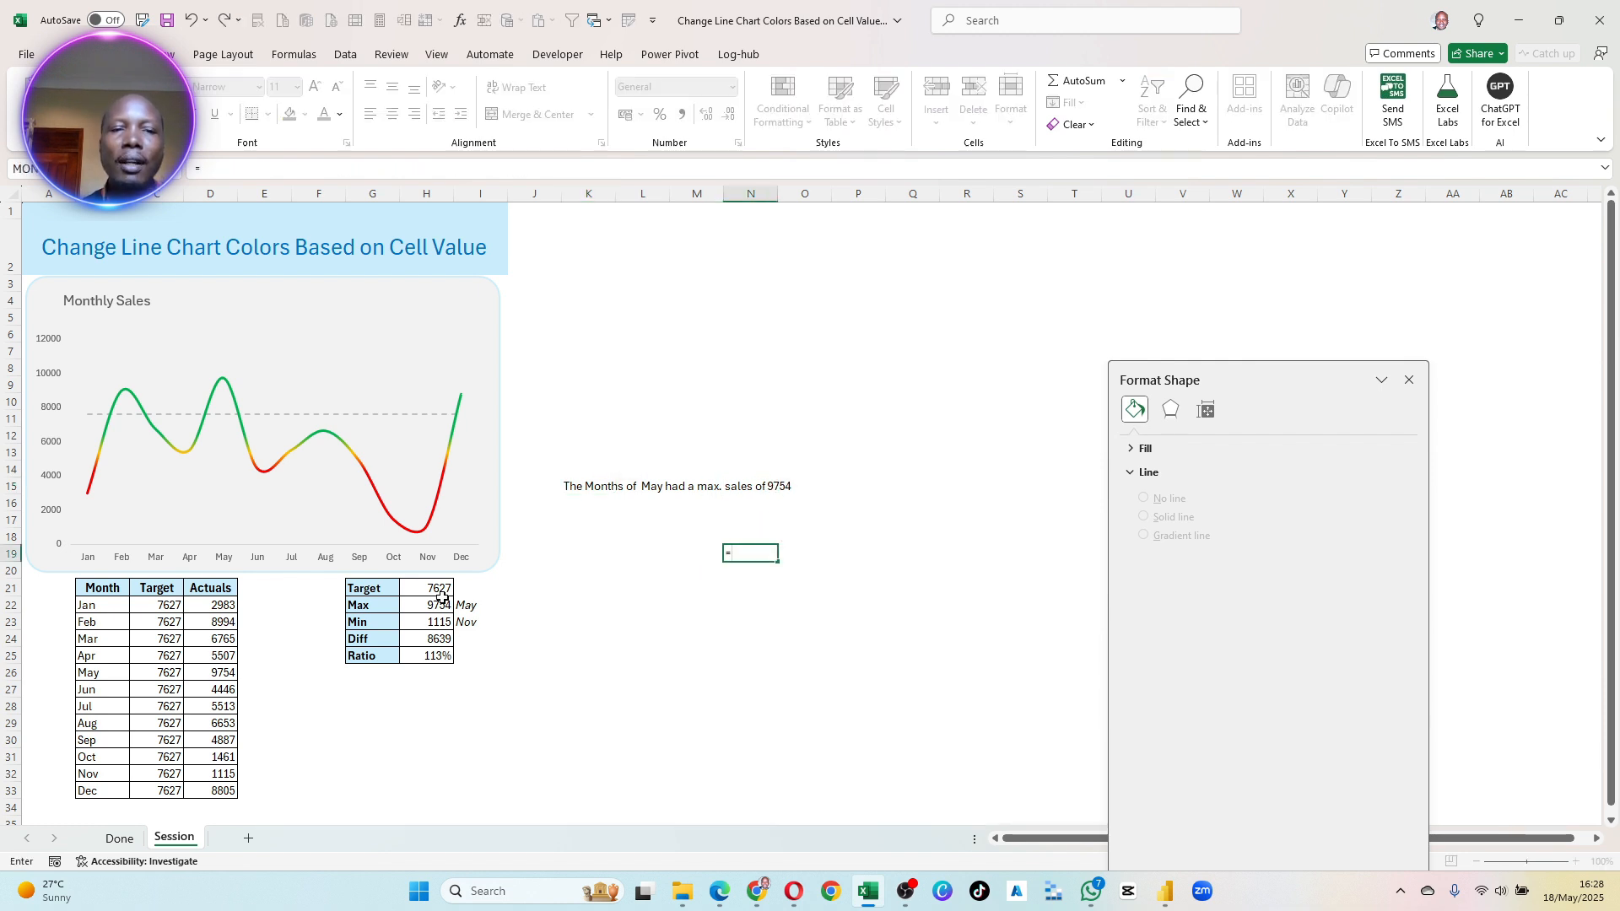
{"action": "key", "text": "Return"}
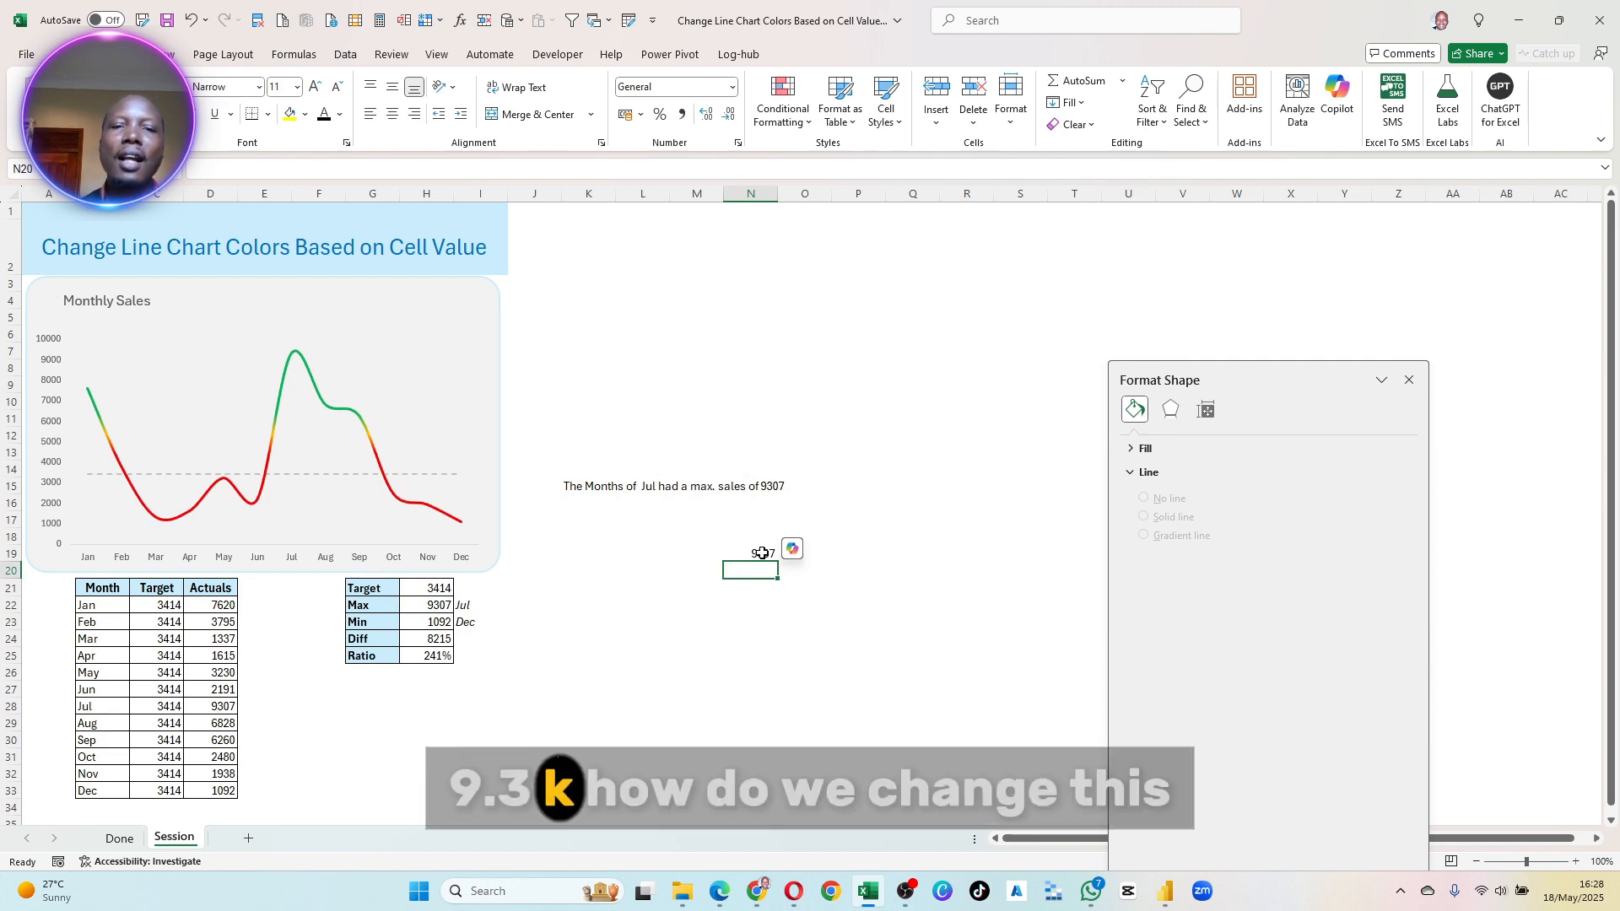
{"action": "left_click", "coordinate": [762, 553]}
- Build a TEXT formula in M21 on the Max value H22, starting its number format with #.#0,
{"action": "left_click", "coordinate": [697, 587]}
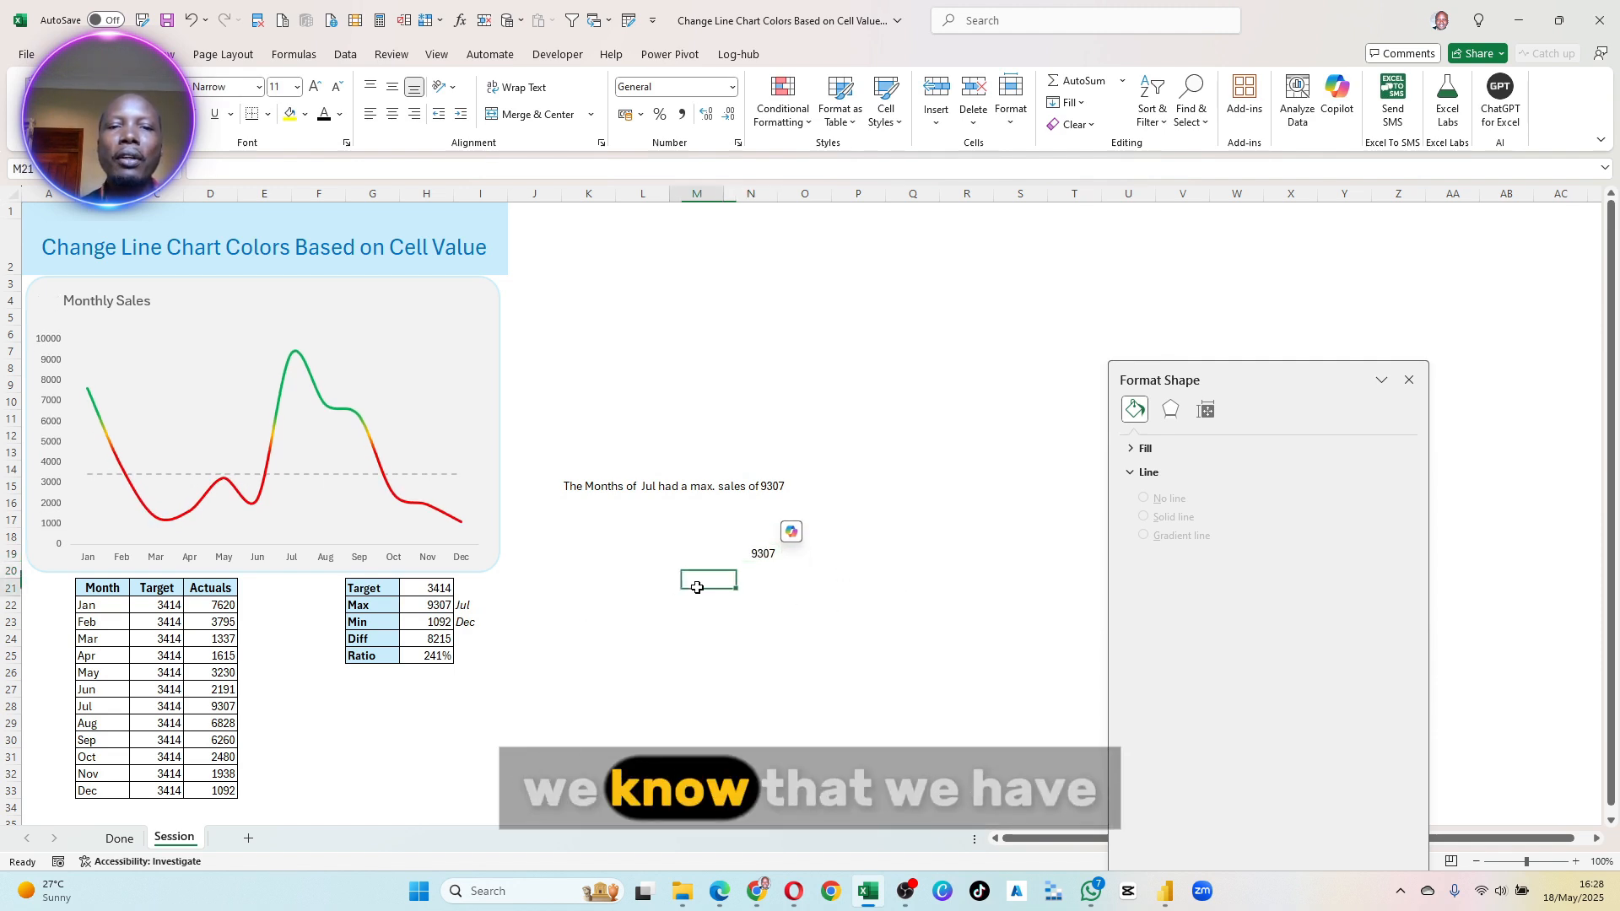
{"action": "type", "text": "=TEXT("}
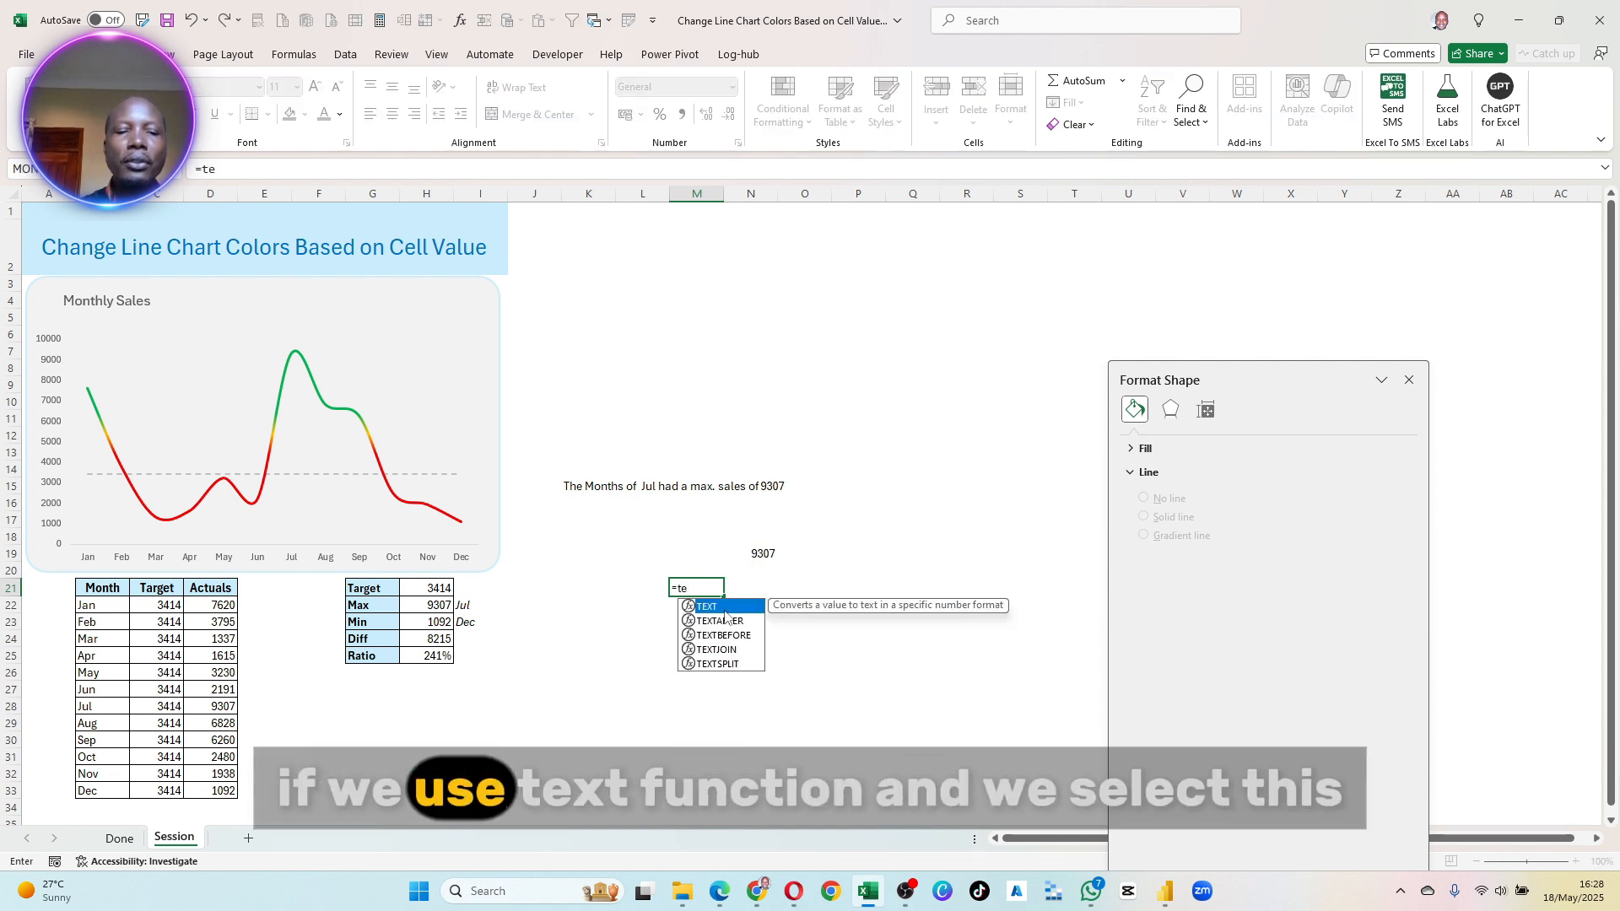
{"action": "key", "text": "Tab"}
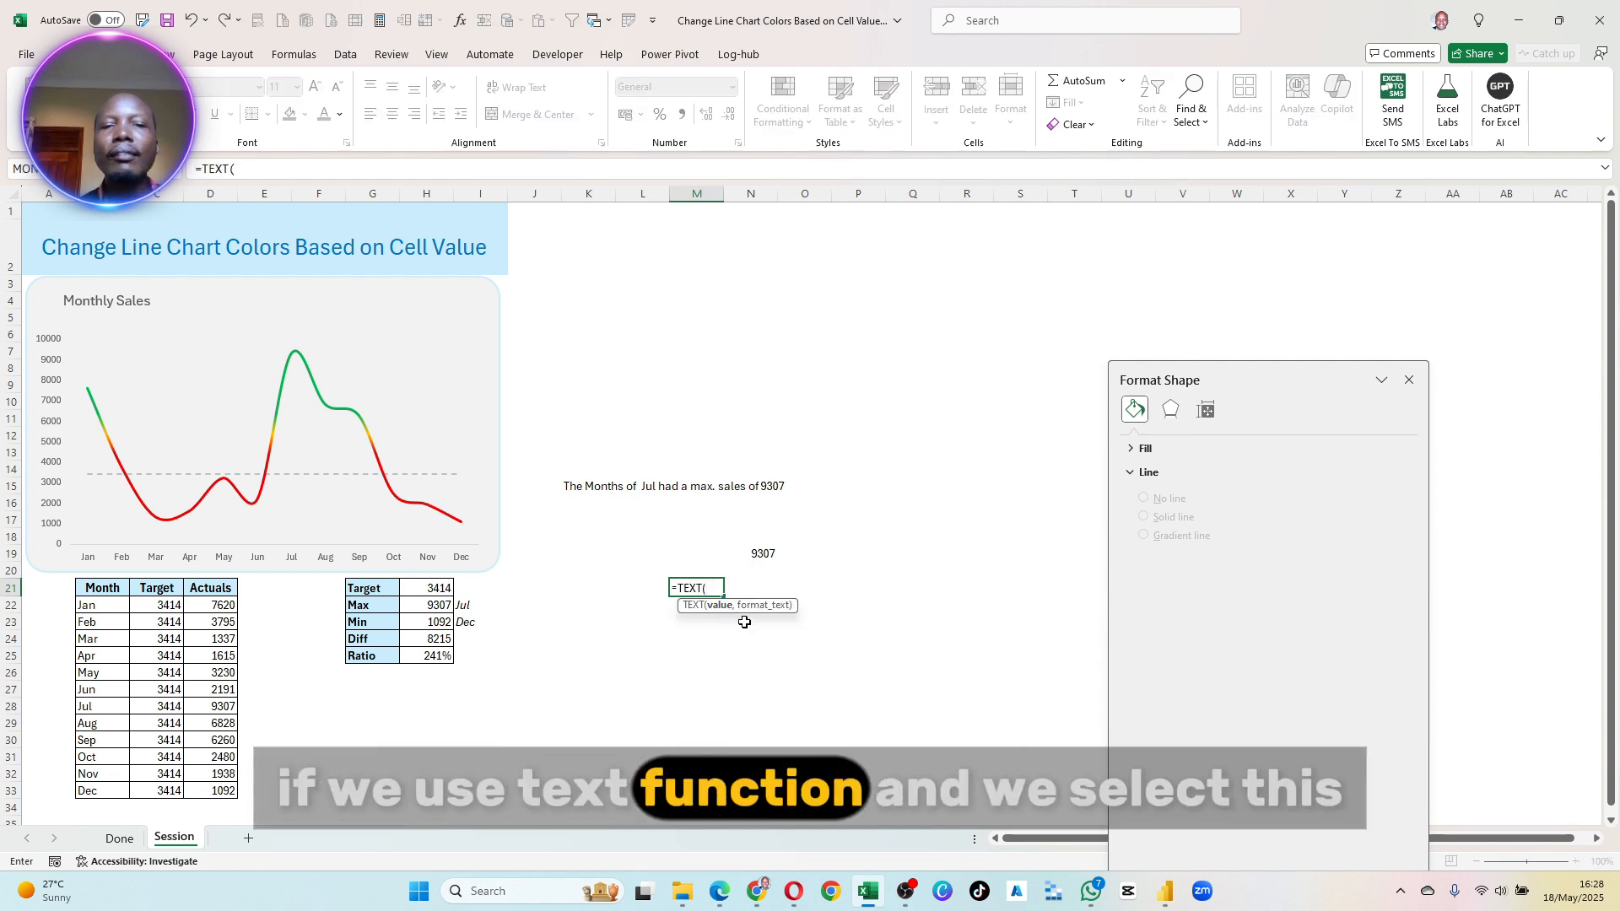
{"action": "left_click", "coordinate": [428, 608]}
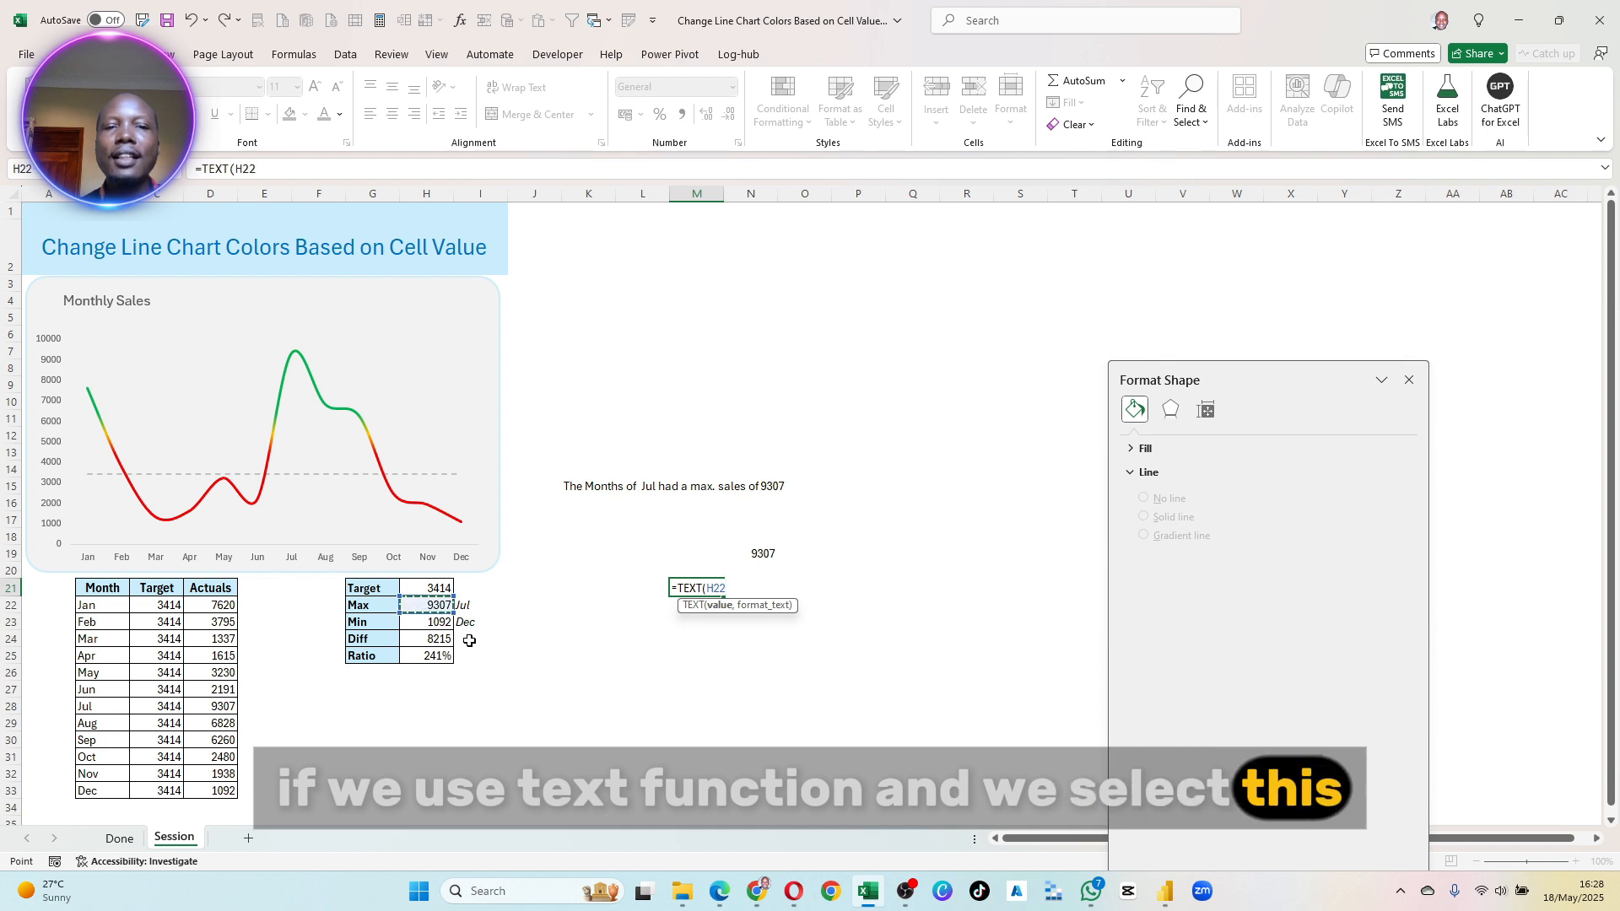
{"action": "type", "text": ", #"}
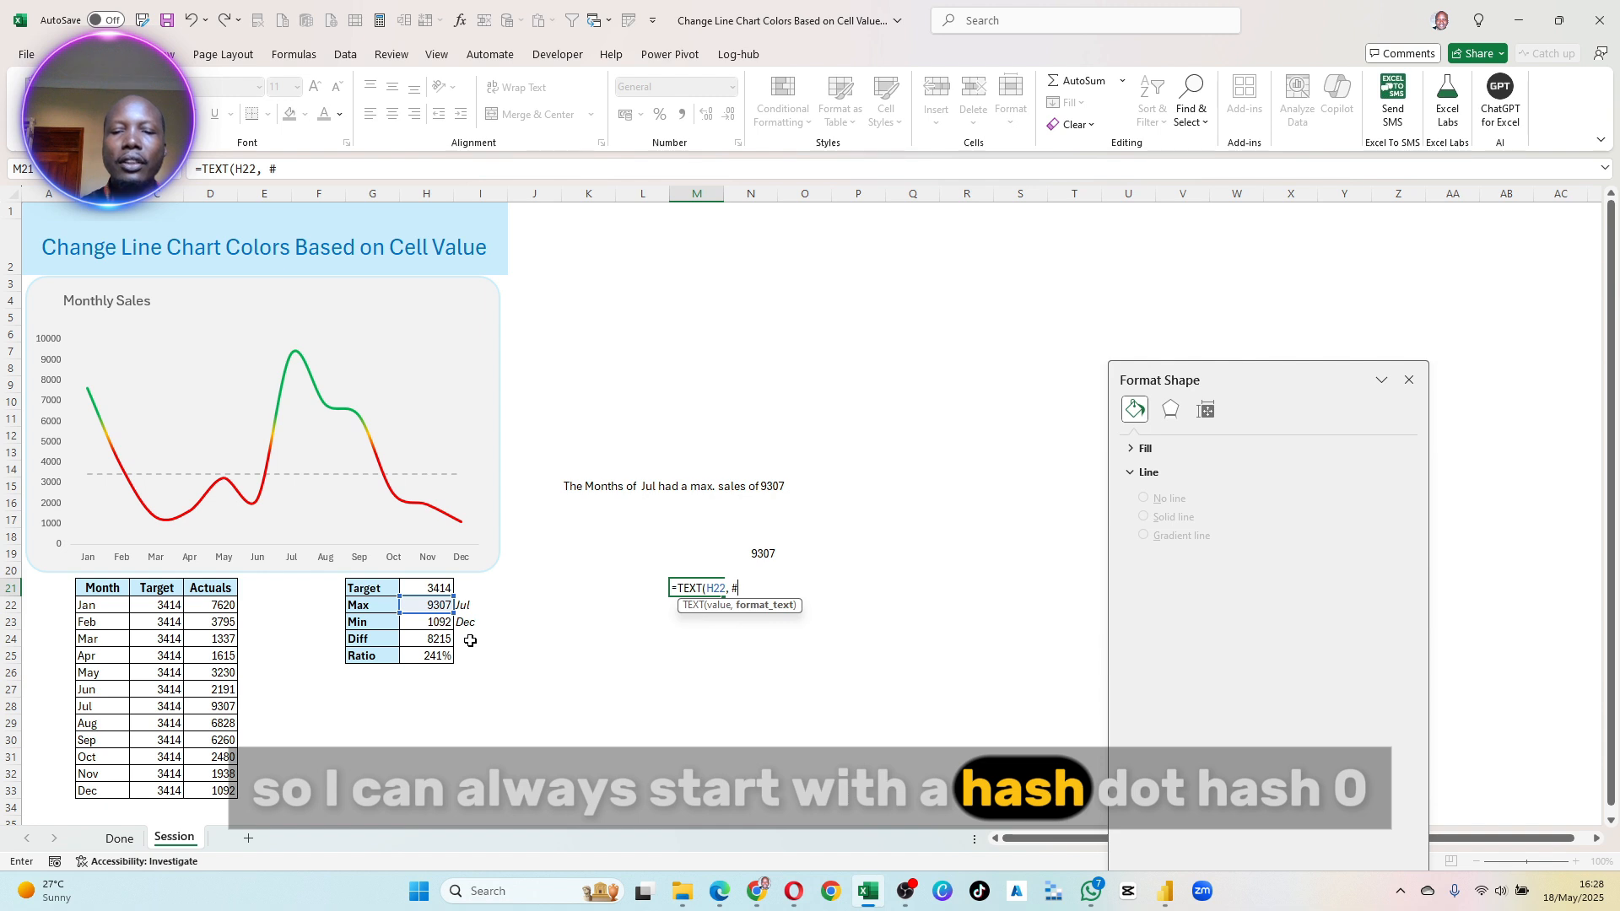
{"action": "type", "text": "."}
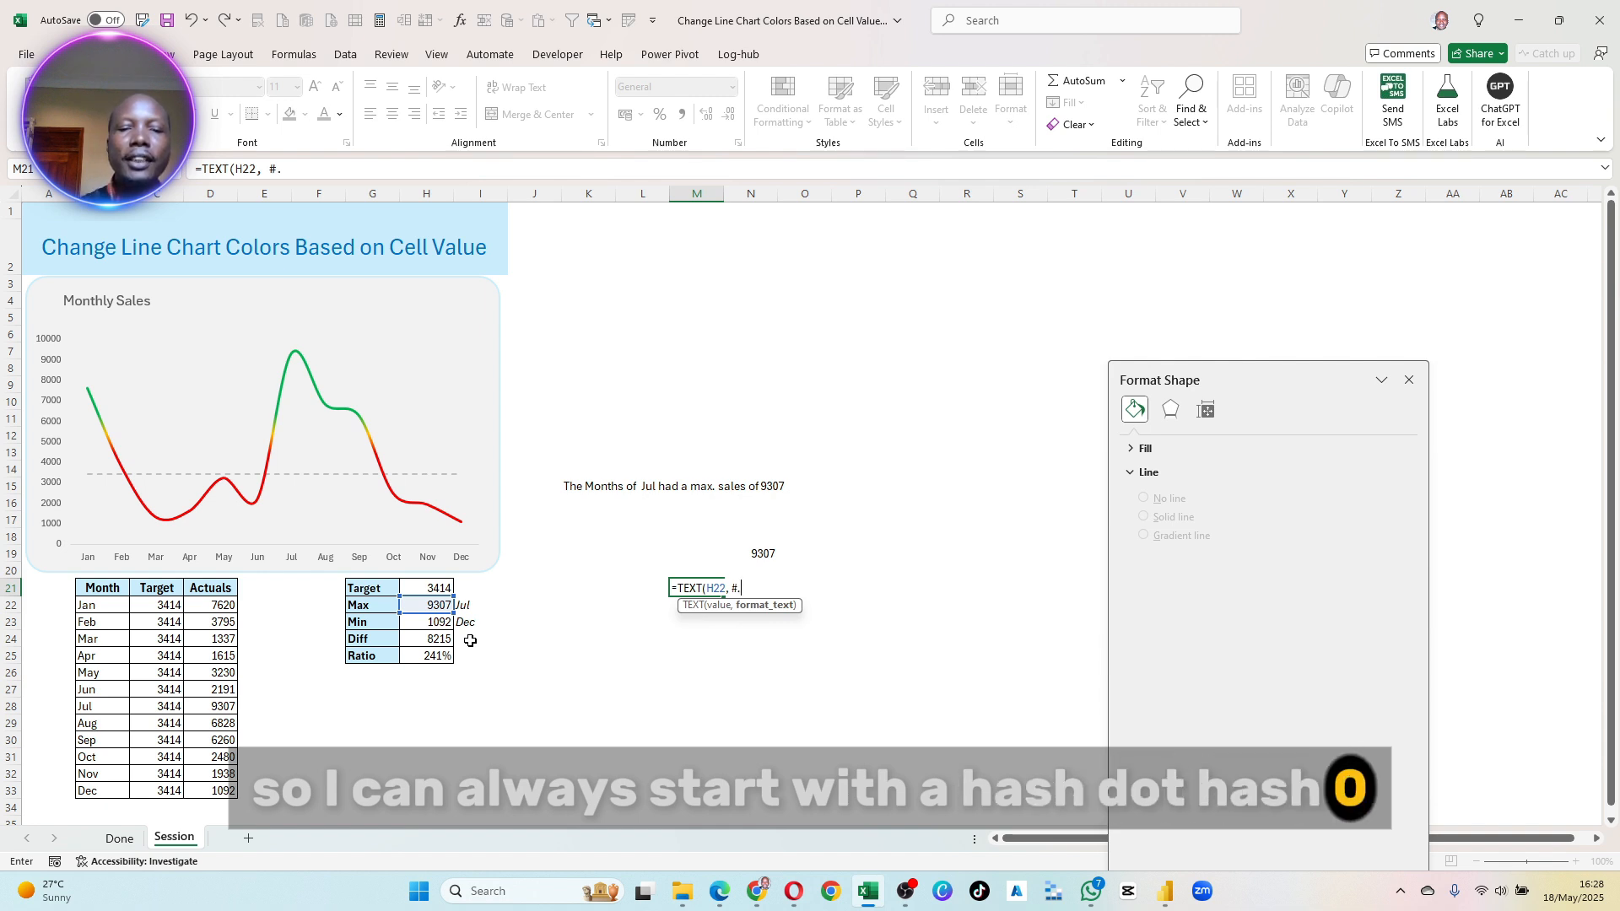
{"action": "type", "text": "#"}
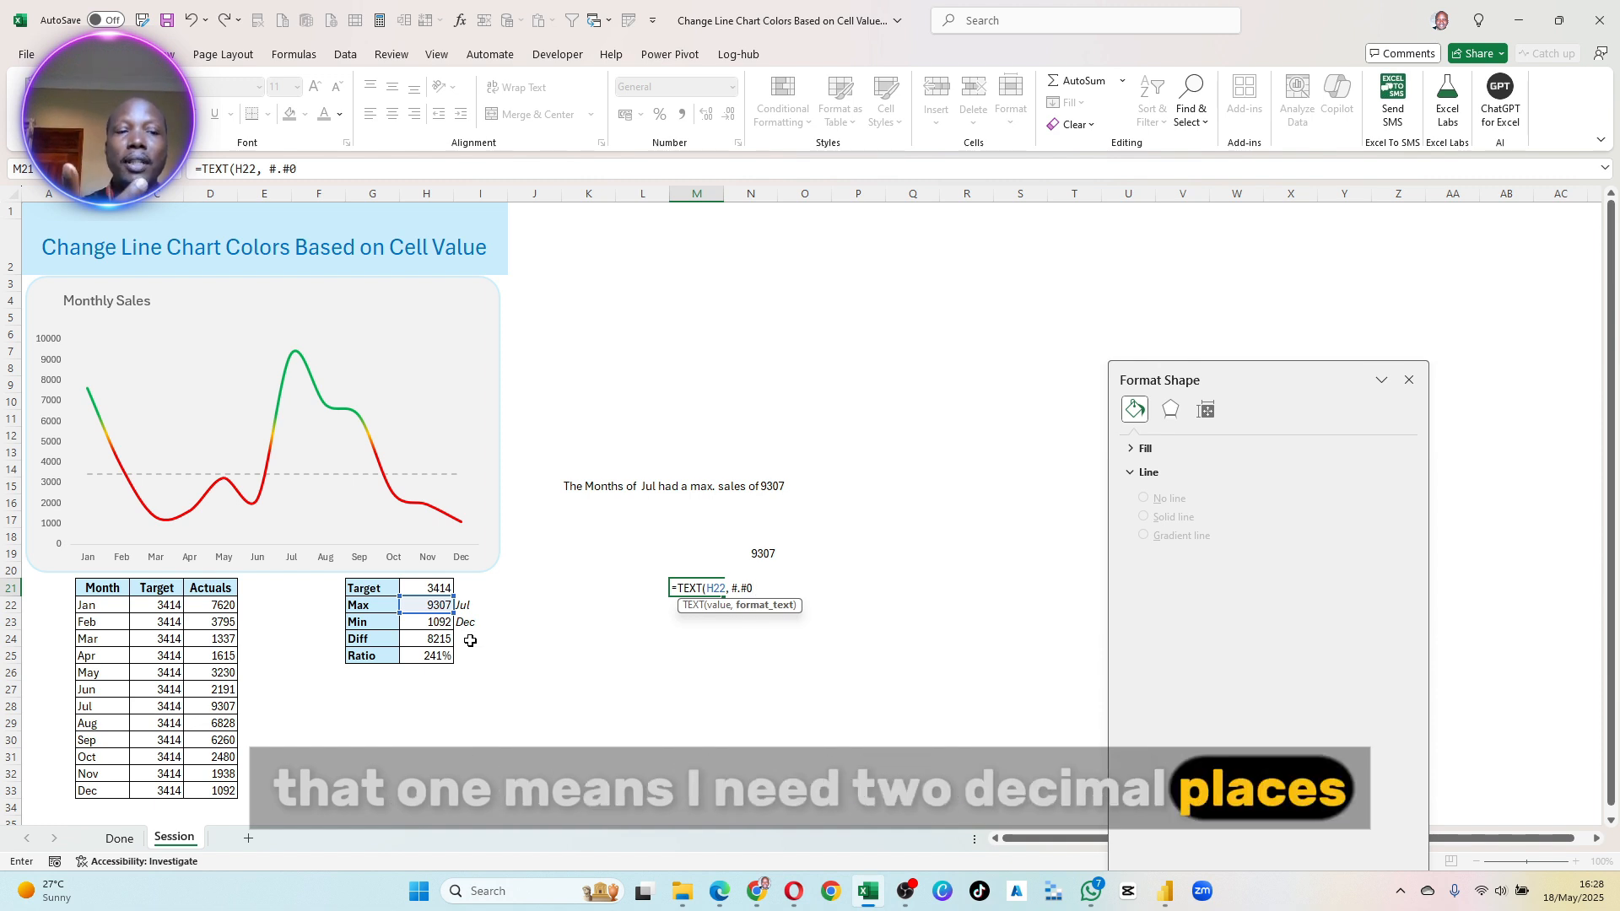
{"action": "type", "text": "0,K"}
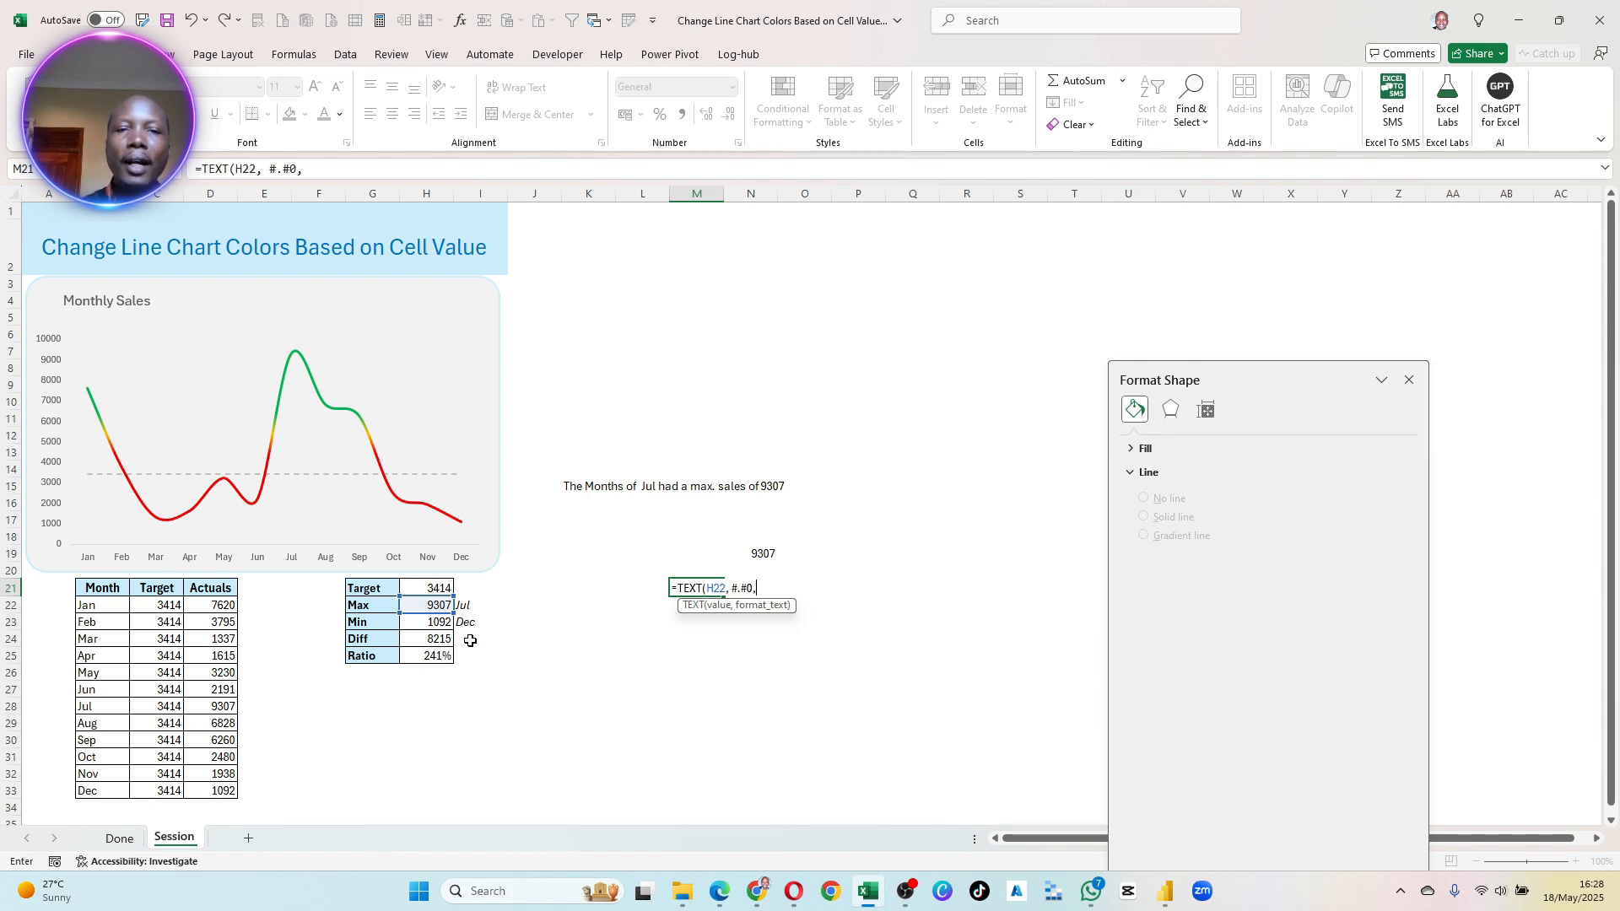
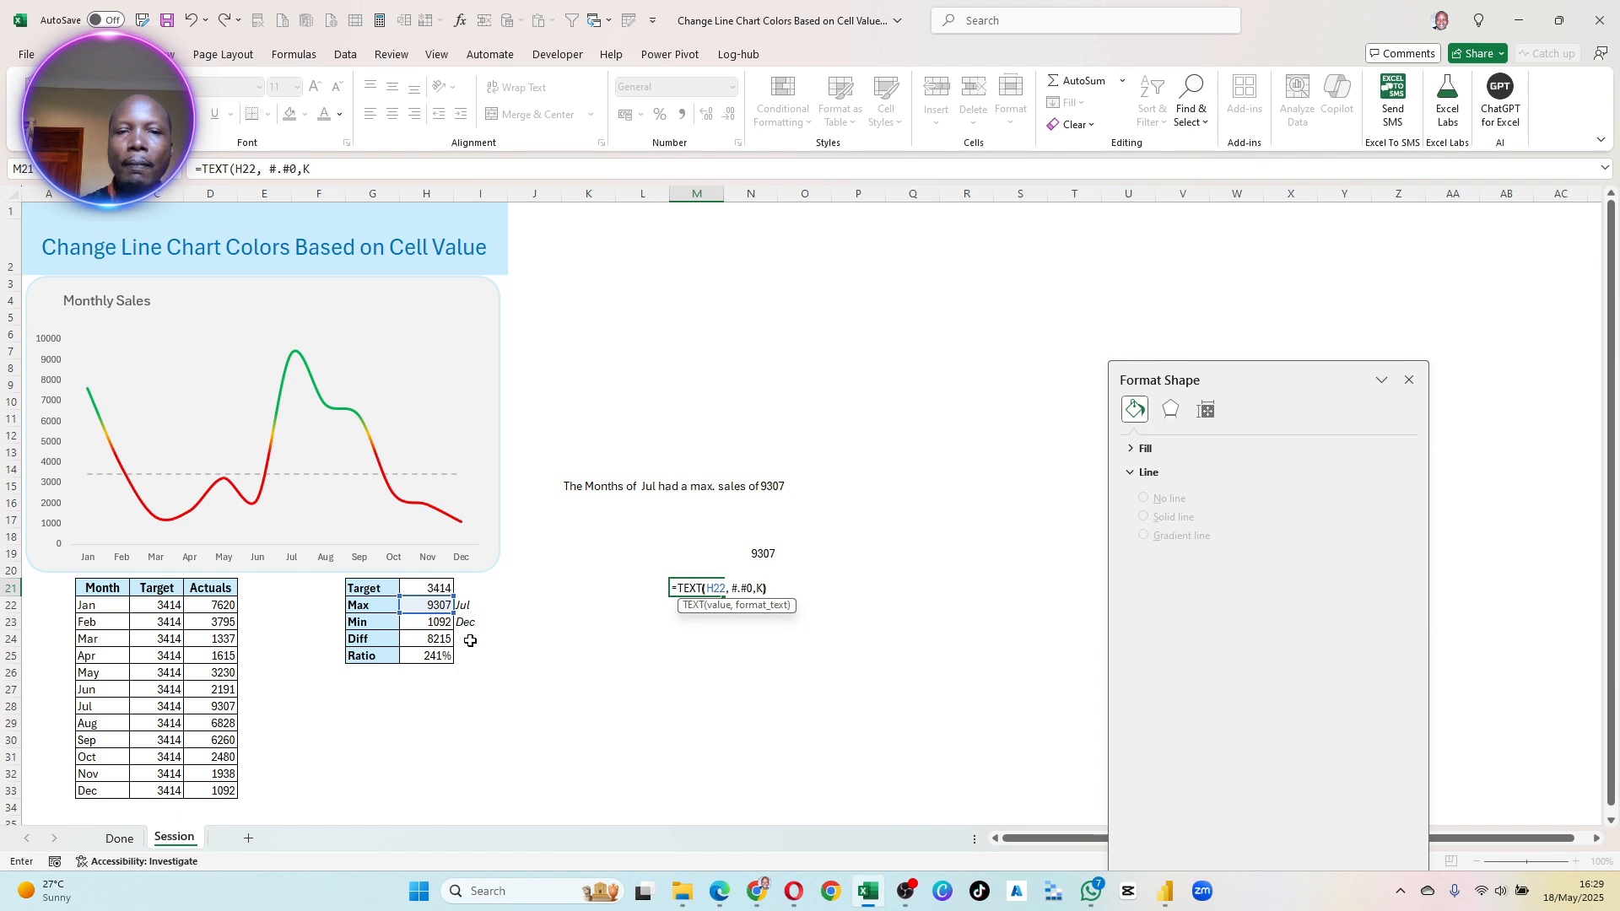
- Correct the M21 formula by enclosing the number format in quotes, giving =TEXT(H22, "#.#0,K")
{"action": "key", "text": "Return"}
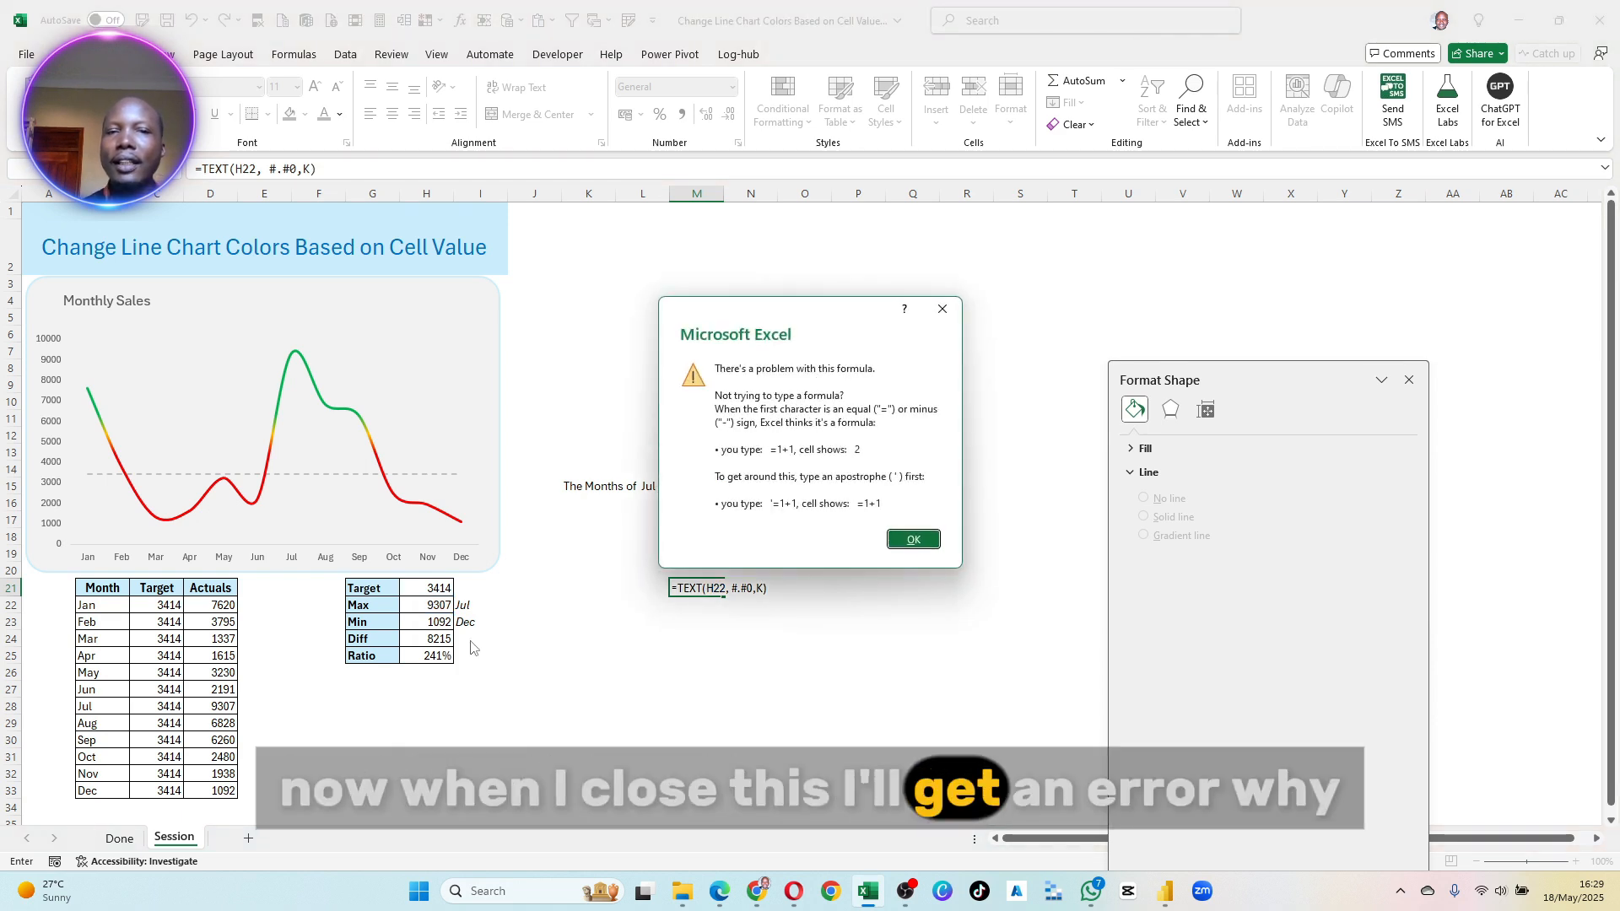
{"action": "key", "text": "Return"}
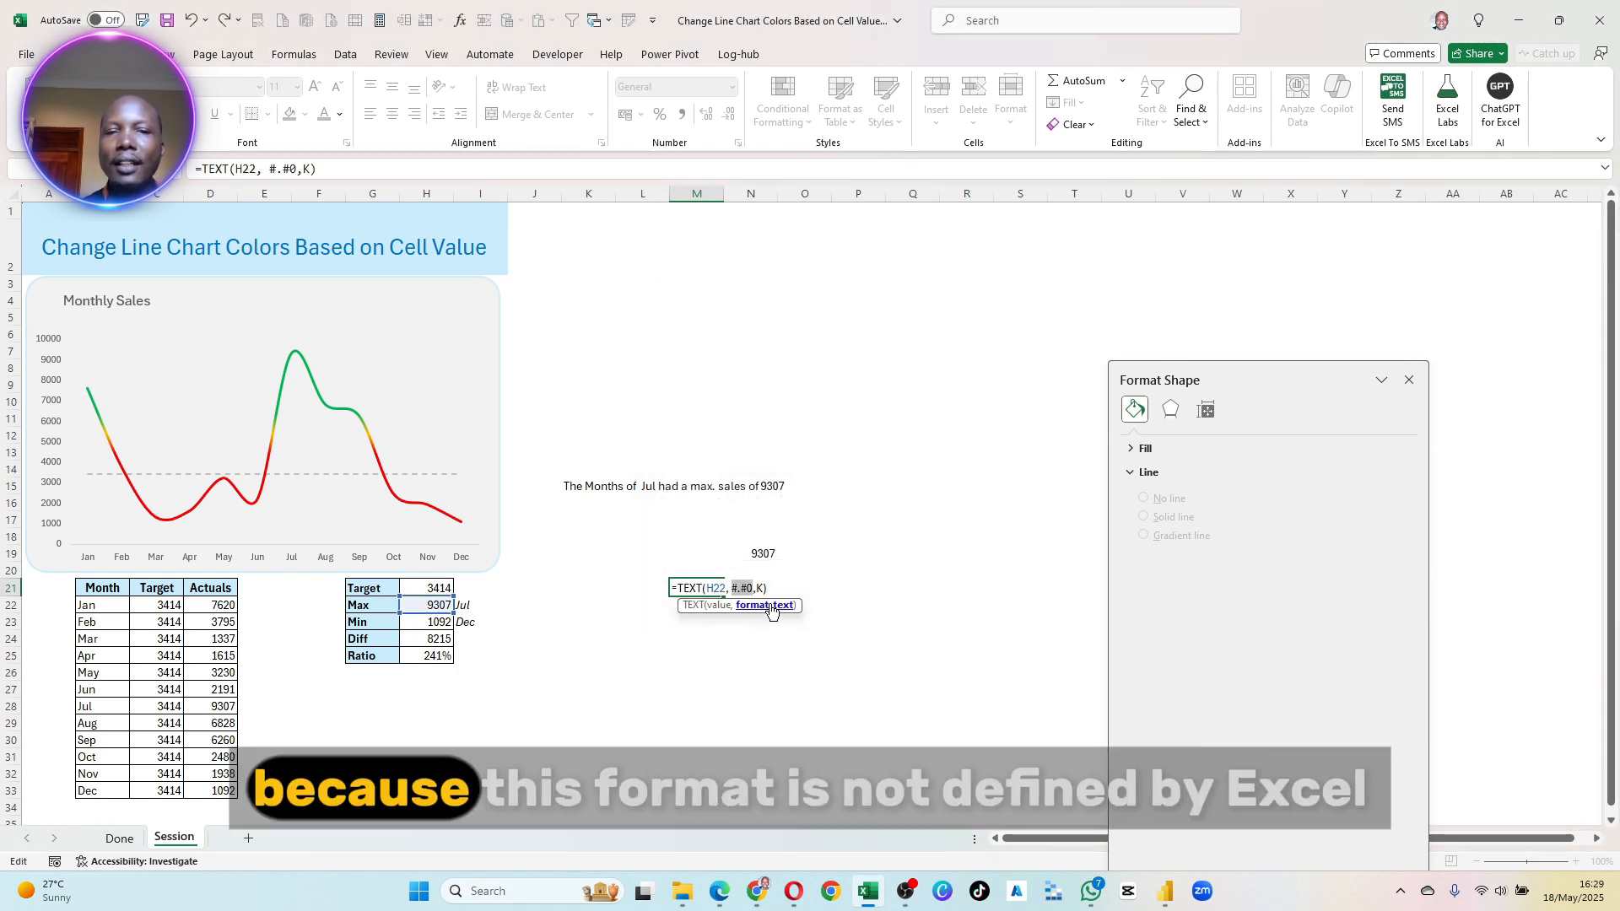
{"action": "left_click", "coordinate": [733, 588]}
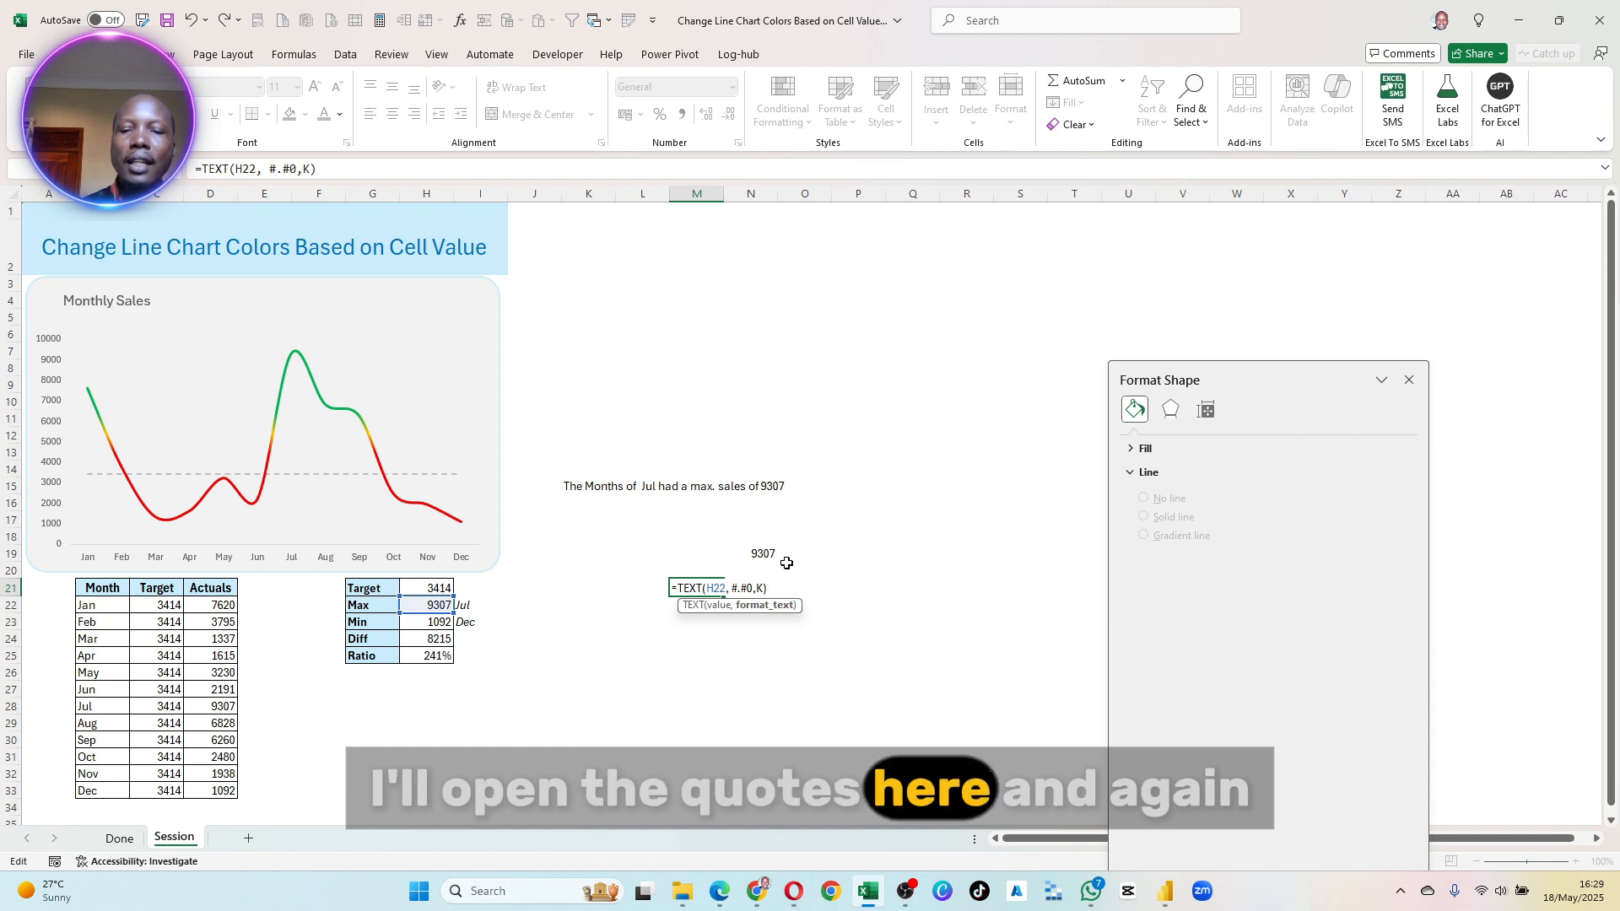
{"action": "left_click", "coordinate": [764, 588]}
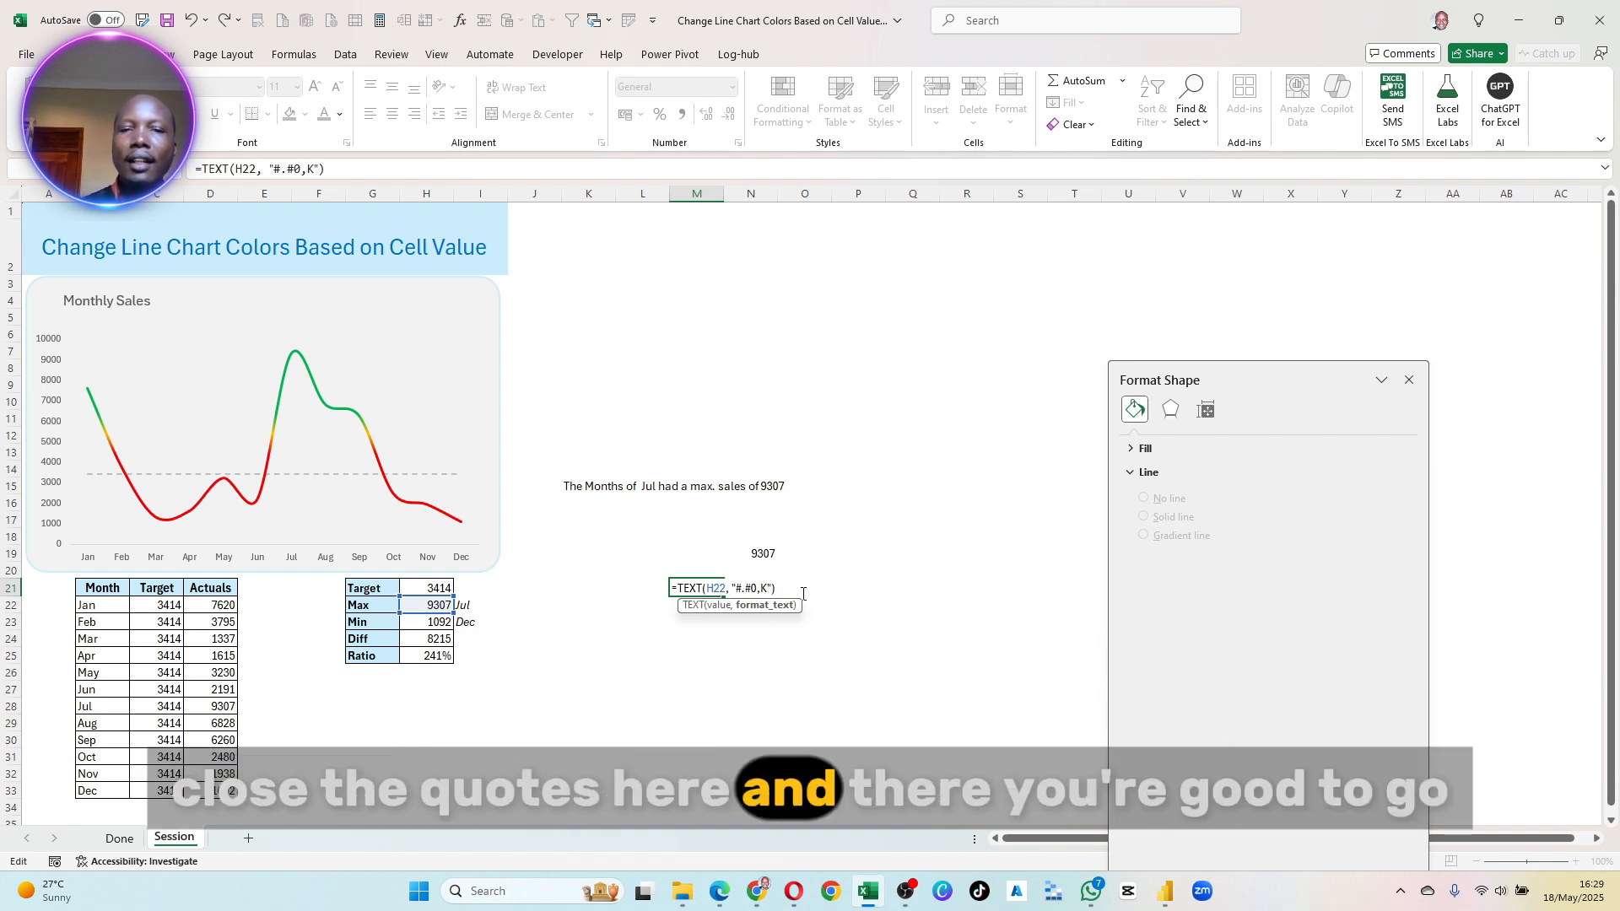
{"action": "type", "text": "\""}
{"action": "key", "text": "Return"}
{"action": "key", "text": "Up"}
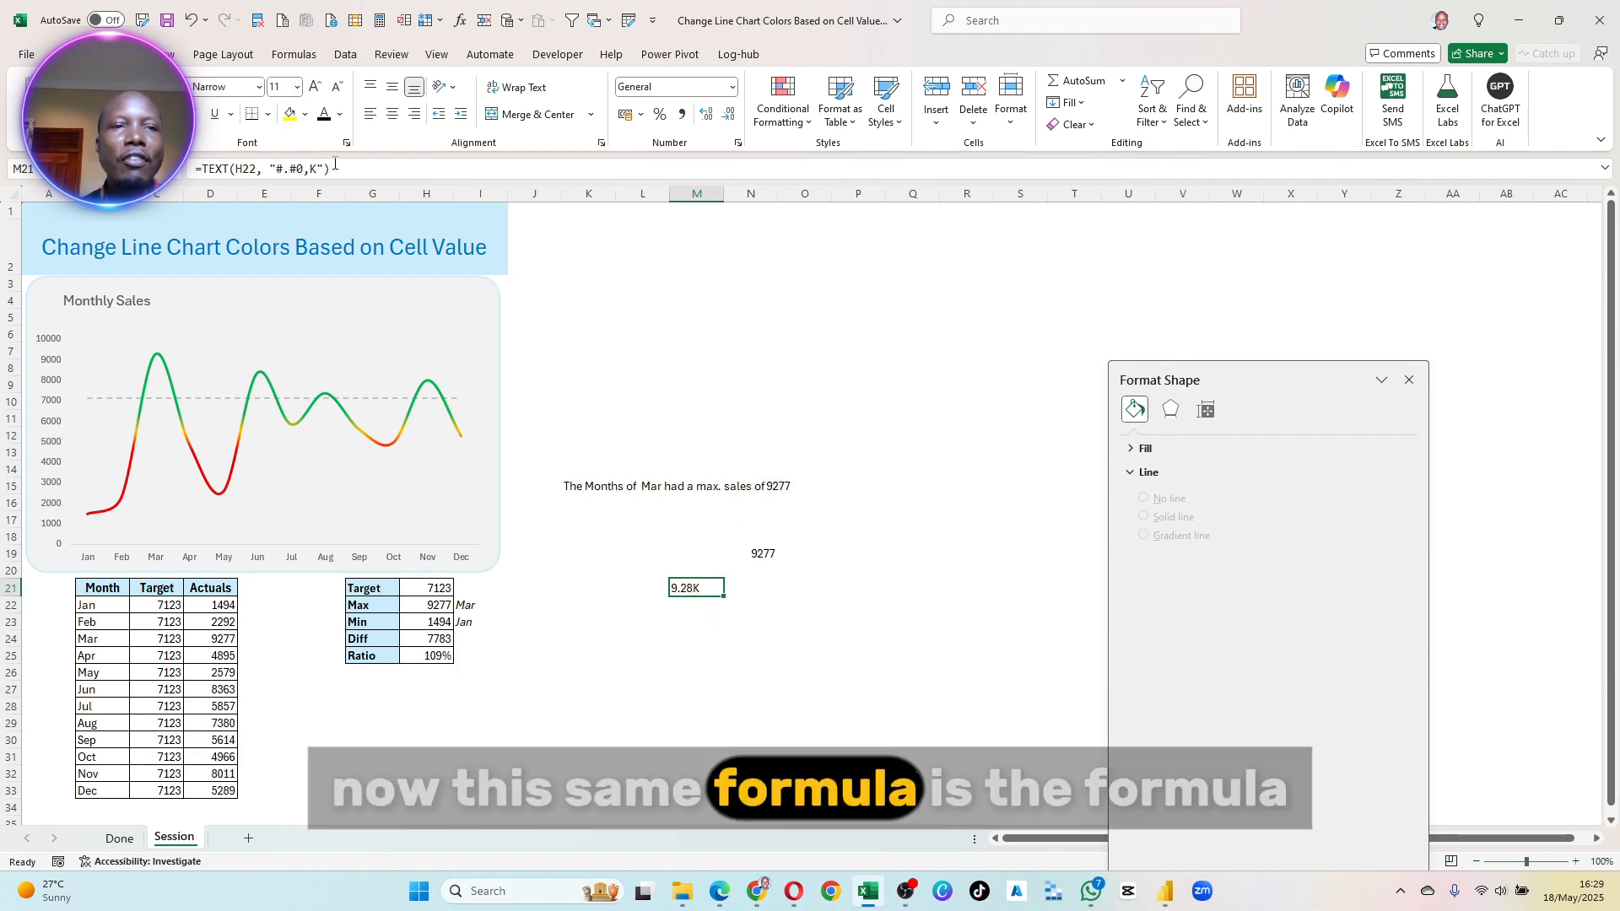
- Replace H22 at the end of the K15 subtitle formula with TEXT(H22, "#.#0,K") copied from M21
{"action": "left_click_drag", "start_coordinate": [245, 175], "coordinate": [205, 169]}
{"action": "key", "text": "ctrl+c"}
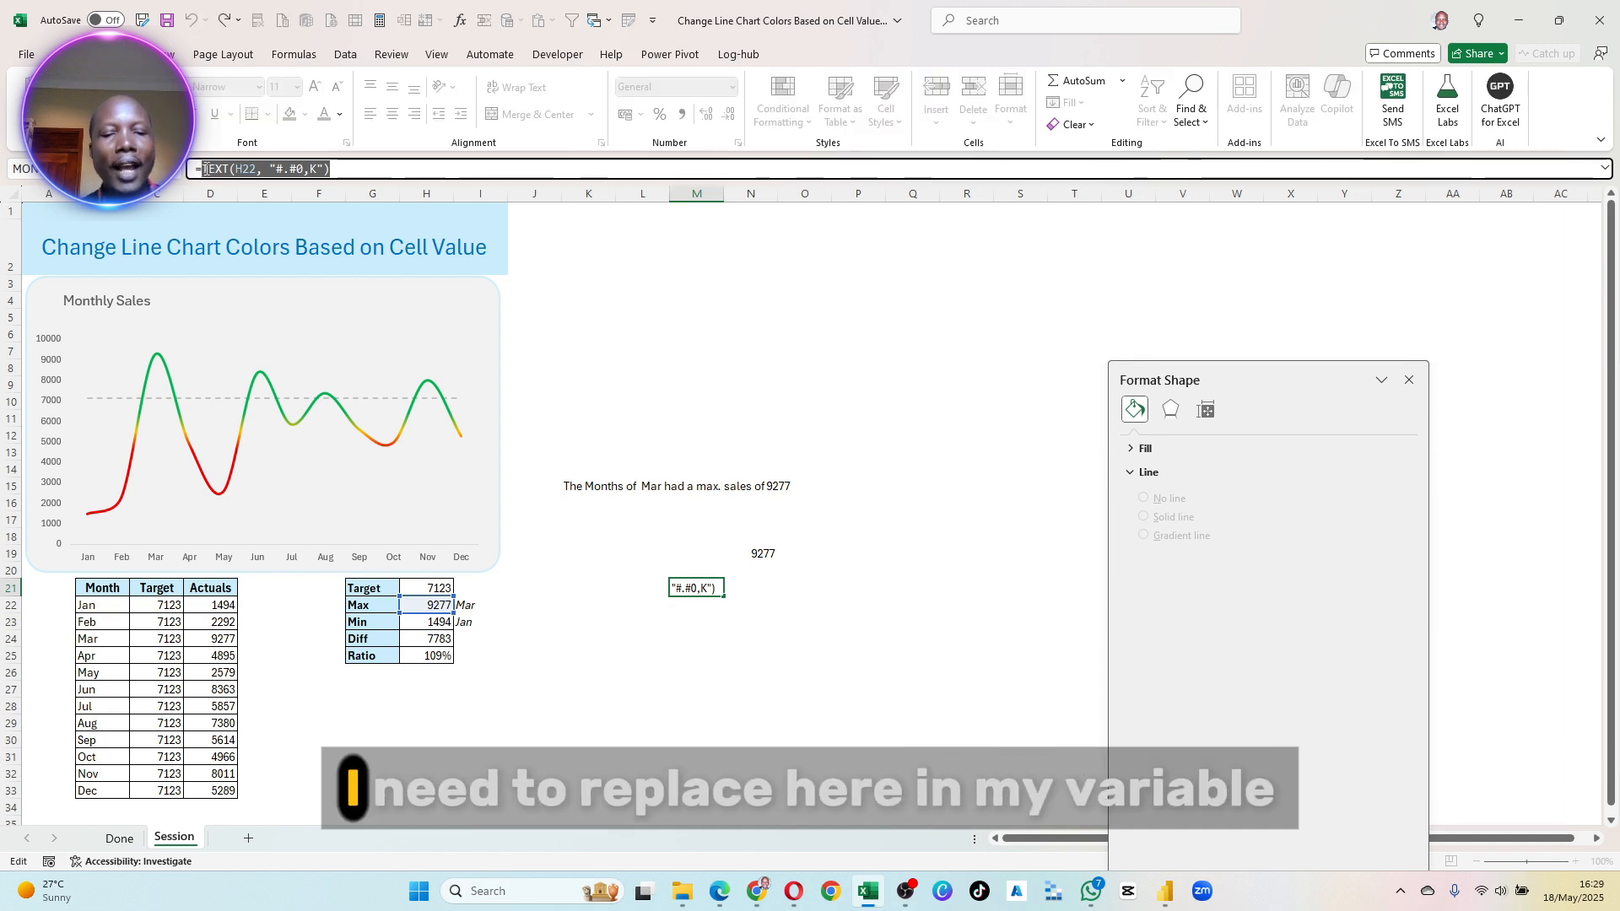
{"action": "key", "text": "Return"}
{"action": "left_click", "coordinate": [586, 483]}
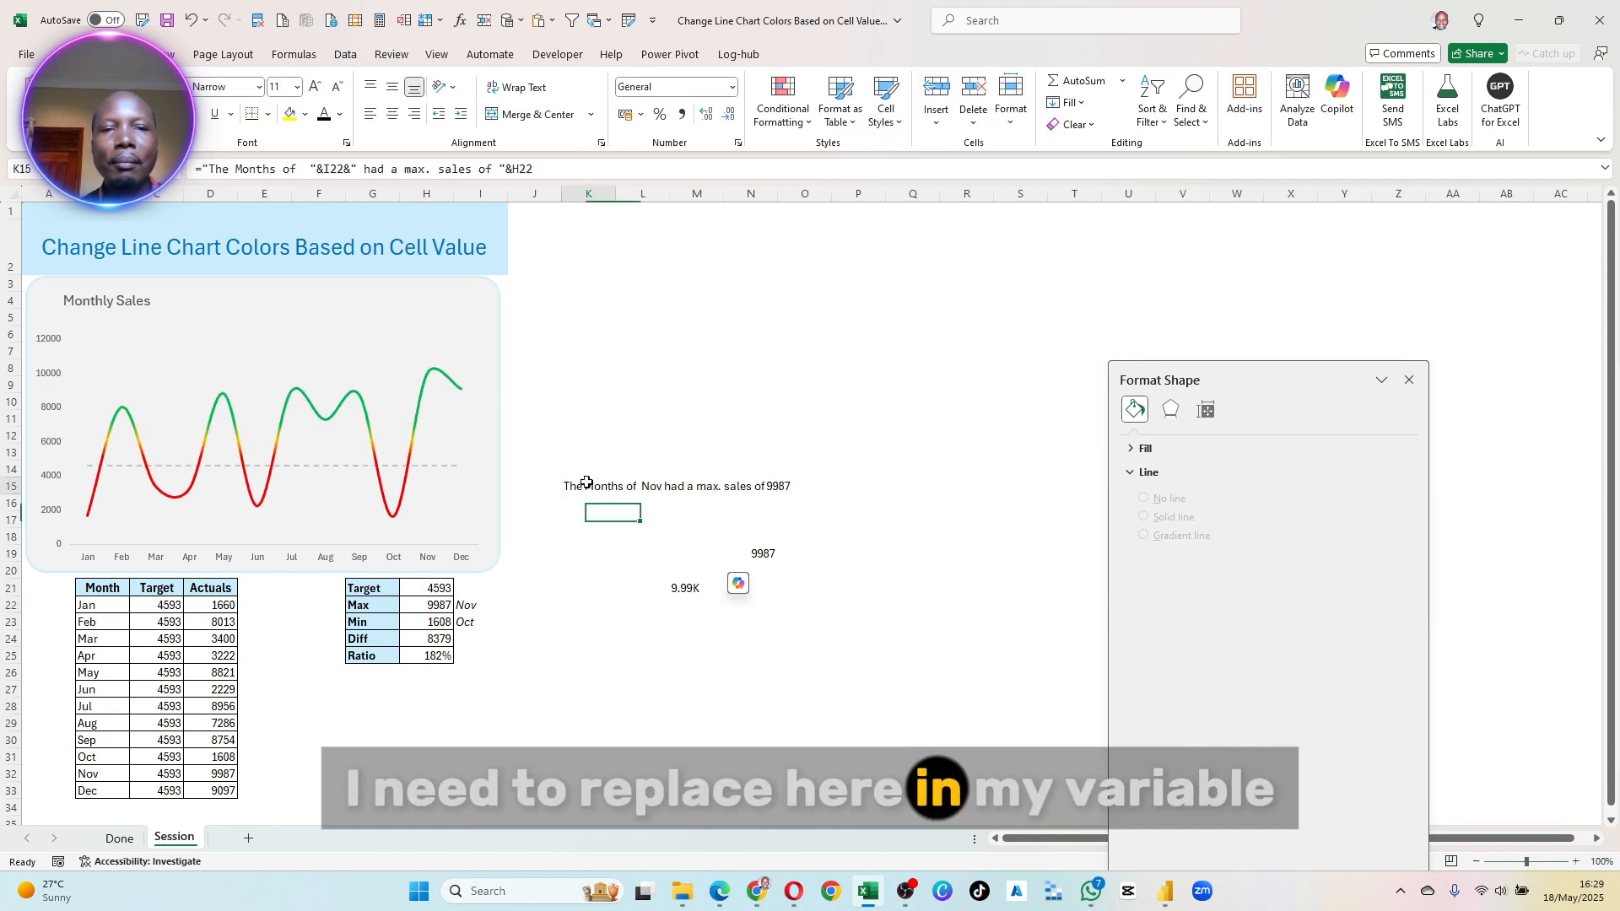
{"action": "left_click_drag", "start_coordinate": [512, 169], "coordinate": [564, 167]}
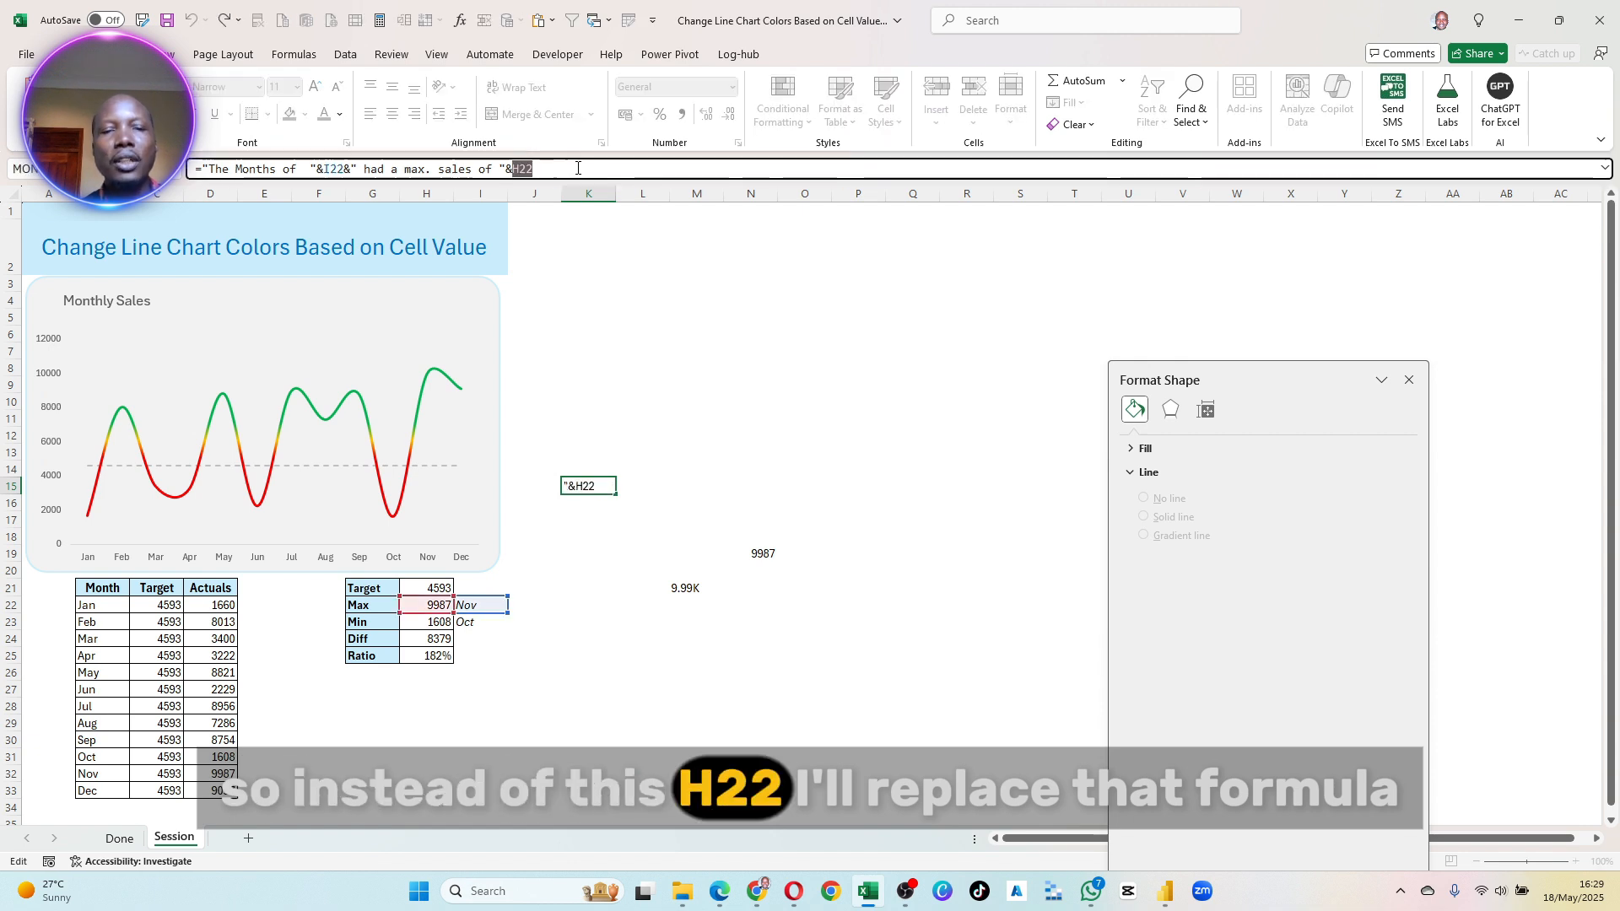
{"action": "key", "text": "ctrl+v"}
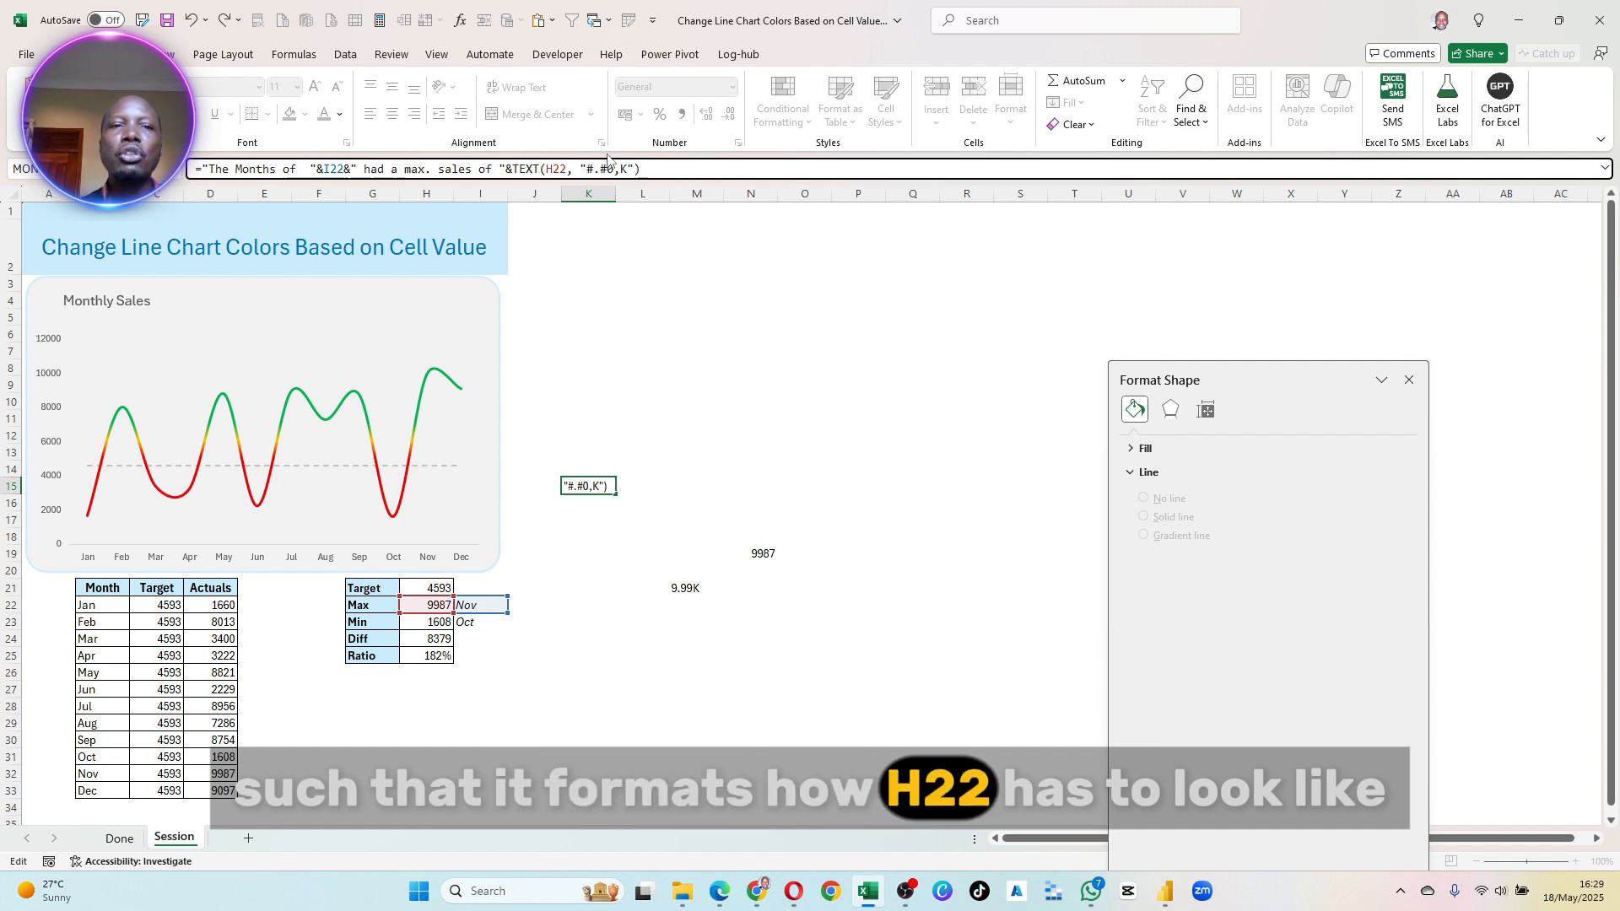
{"action": "key", "text": "Return"}
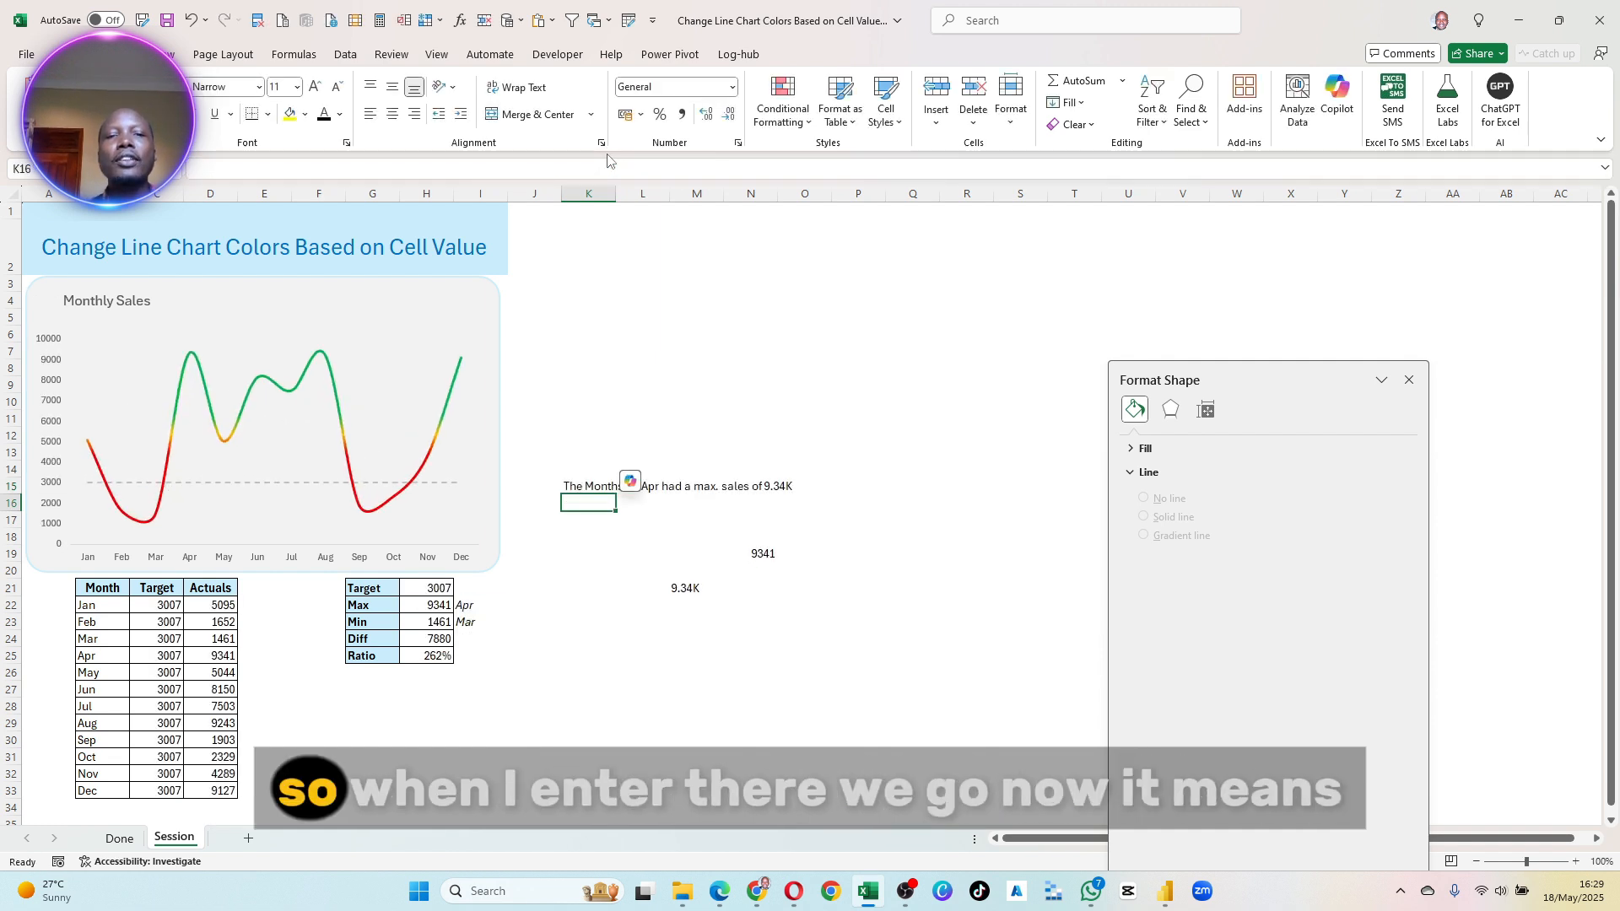
- Clear the trial values in N19 and M21 below the K15 subtitle
{"action": "left_click_drag", "start_coordinate": [808, 537], "coordinate": [654, 598]}
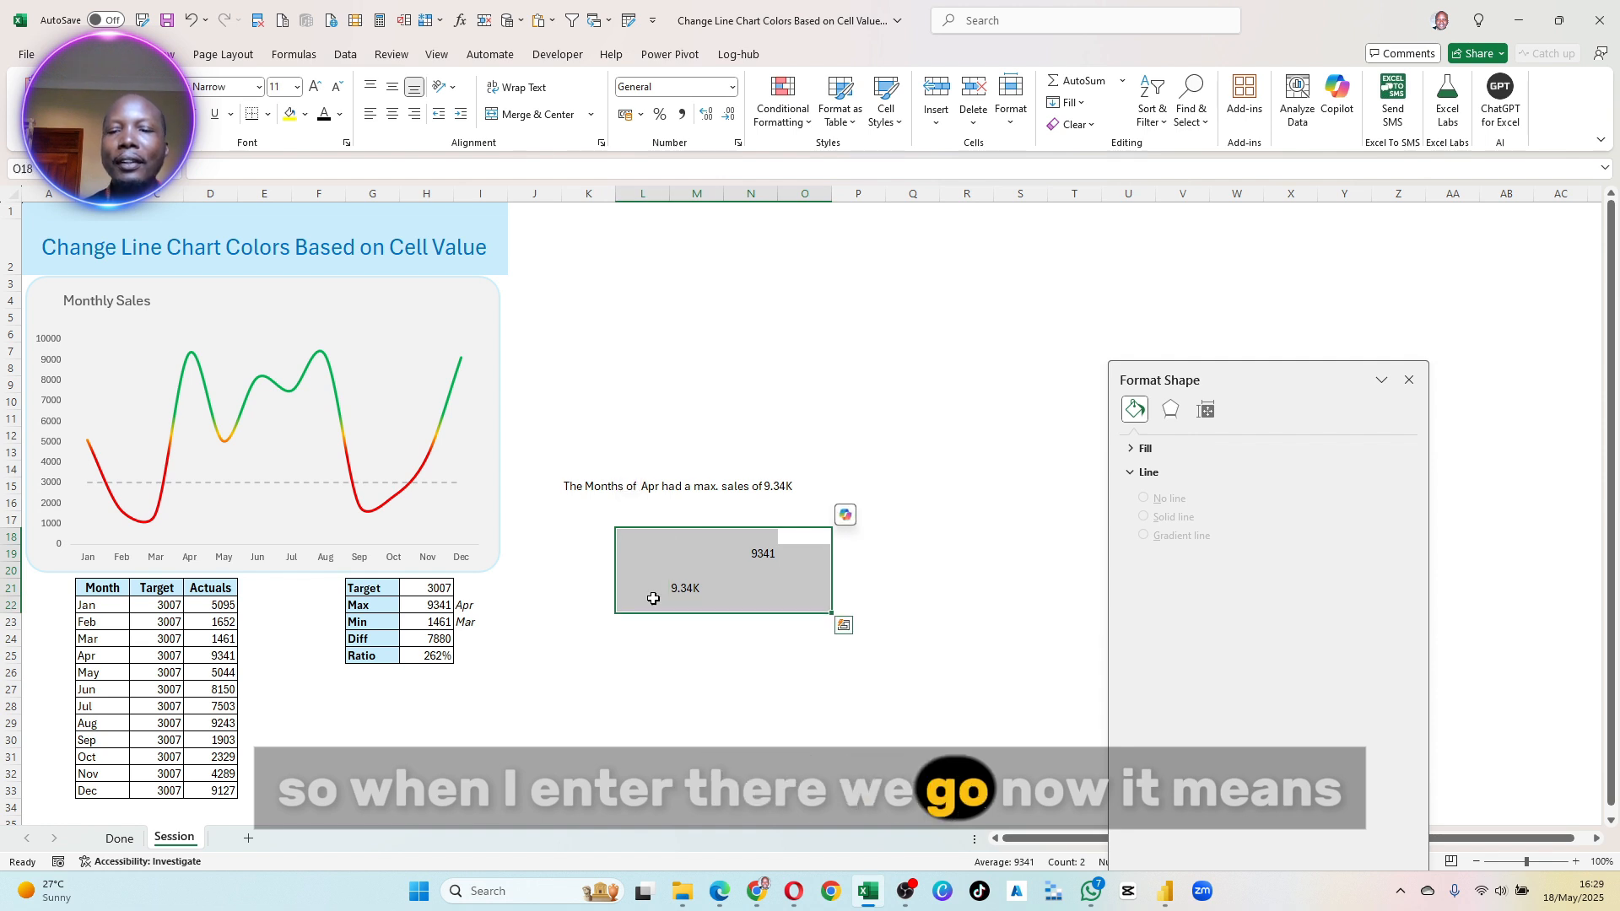
{"action": "left_click", "coordinate": [823, 683]}
{"action": "left_click_drag", "start_coordinate": [654, 540], "coordinate": [814, 669]}
{"action": "key", "text": "Delete"}
{"action": "left_click", "coordinate": [897, 642]}
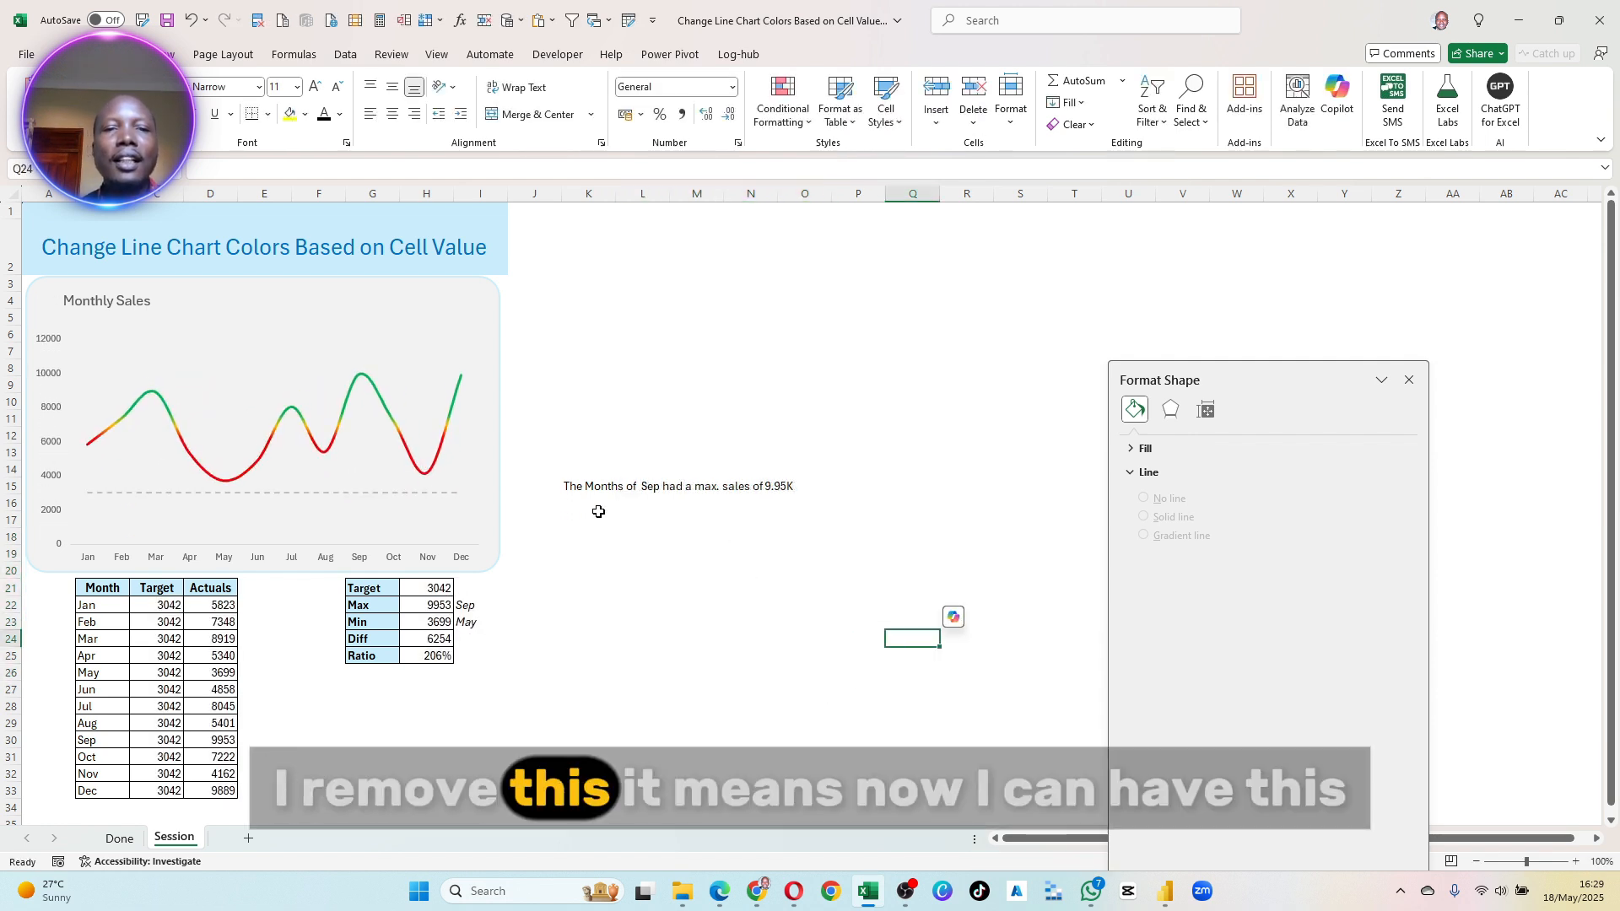
- Copy the full K15 subtitle formula text and enter it in cell B1 above the sheet heading, keeping its references to I22 and H22
{"action": "left_click", "coordinate": [585, 485]}
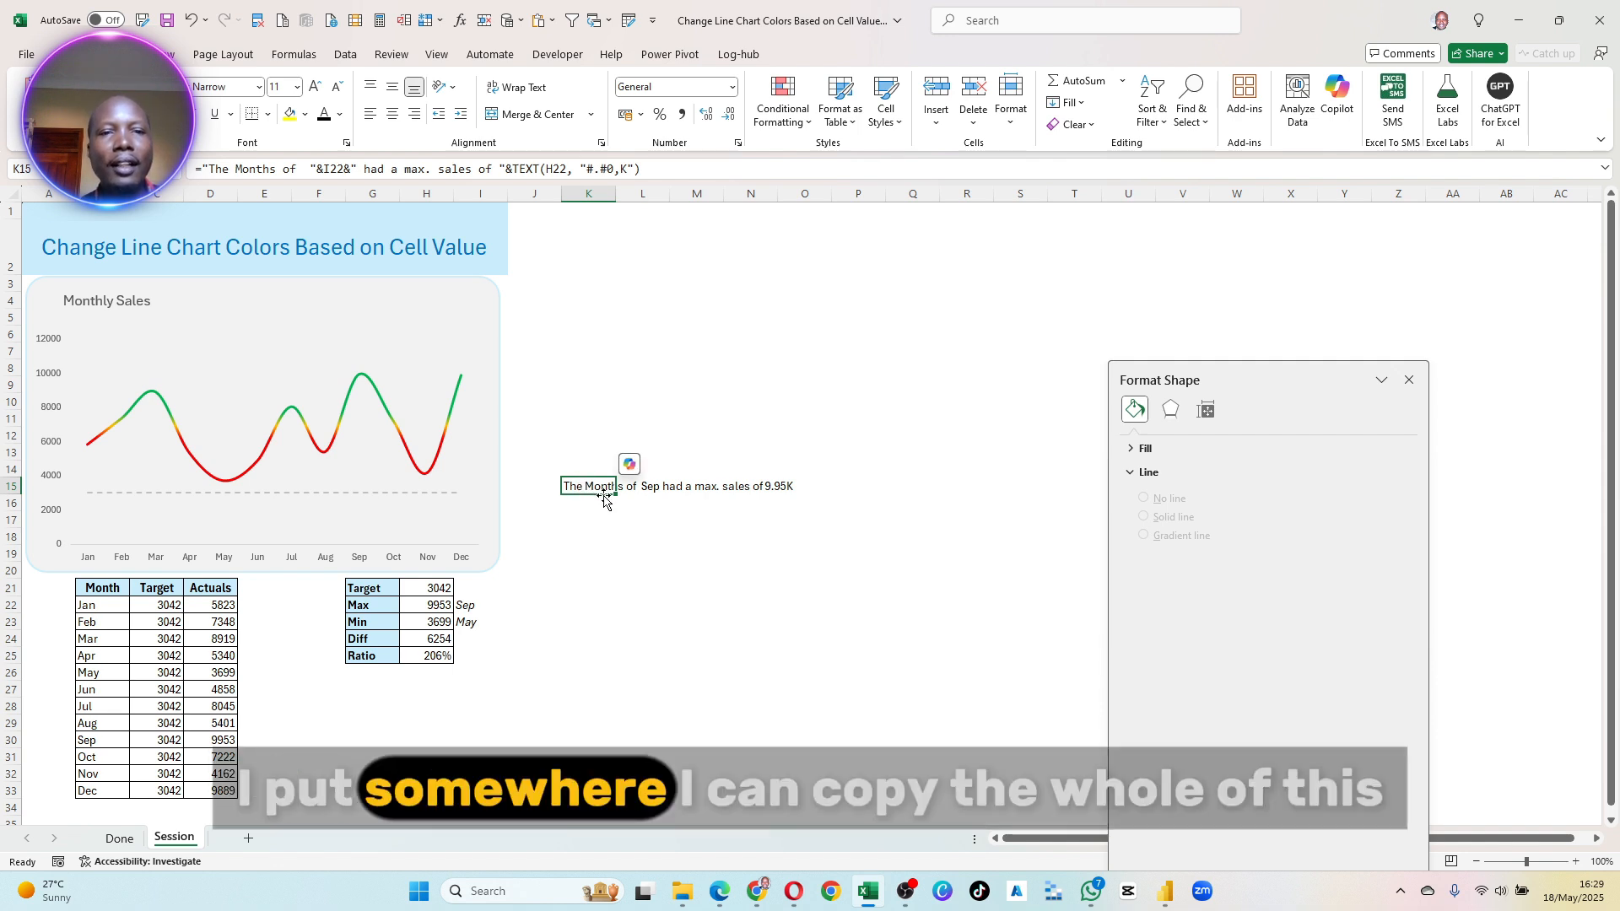
{"action": "left_click_drag", "start_coordinate": [679, 169], "coordinate": [2, 145]}
{"action": "key", "text": "ctrl+c"}
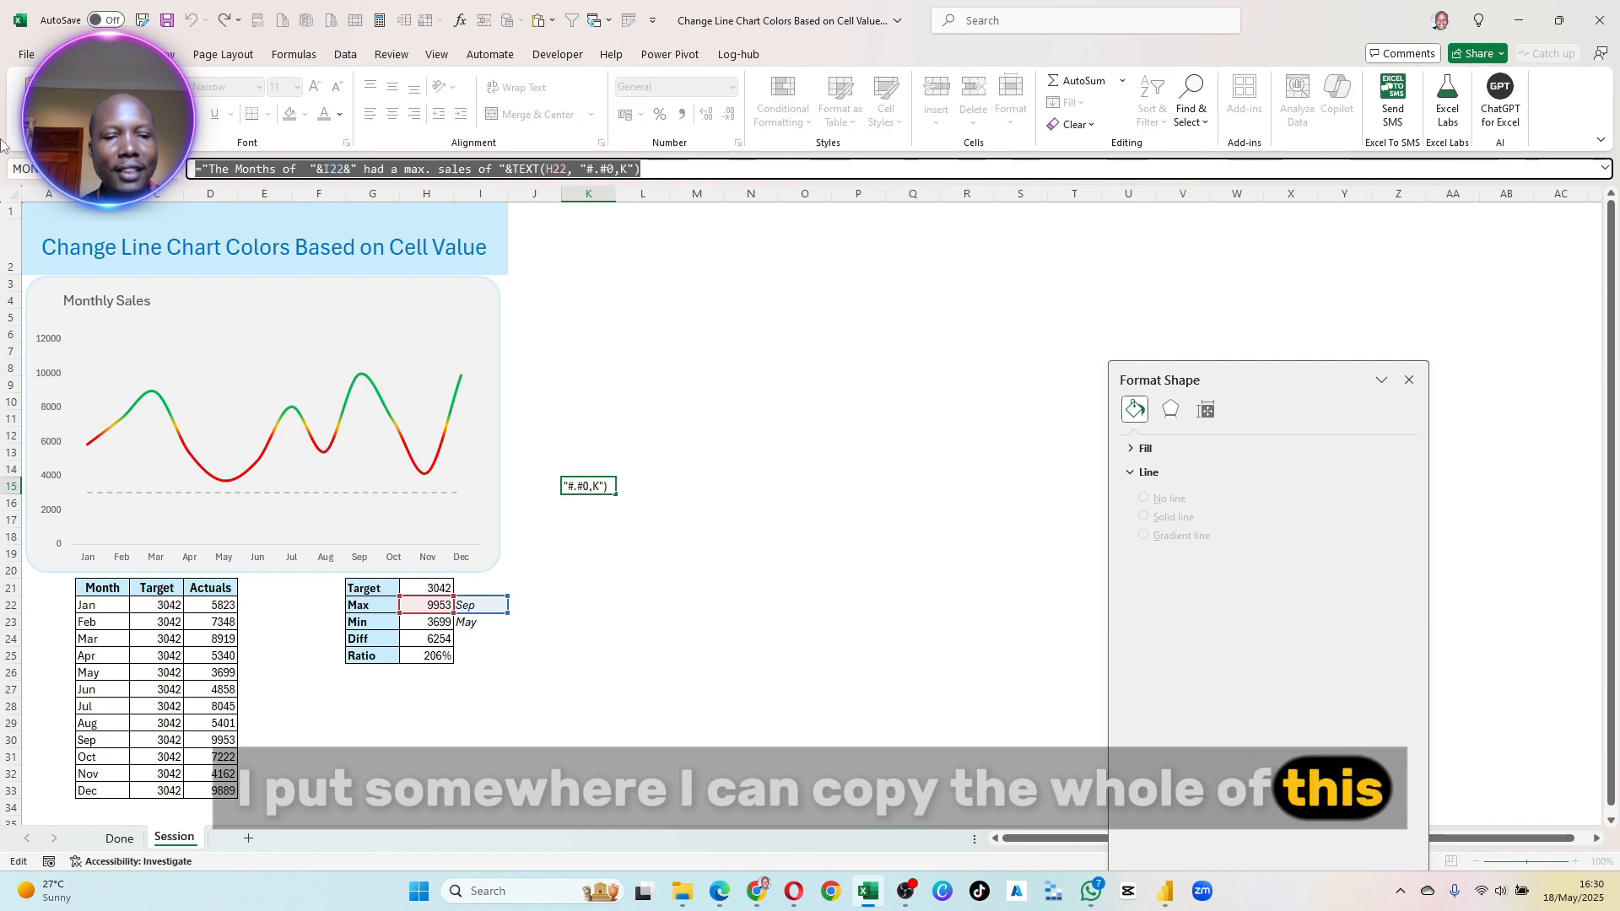
{"action": "key", "text": "Return"}
{"action": "left_click", "coordinate": [99, 214]}
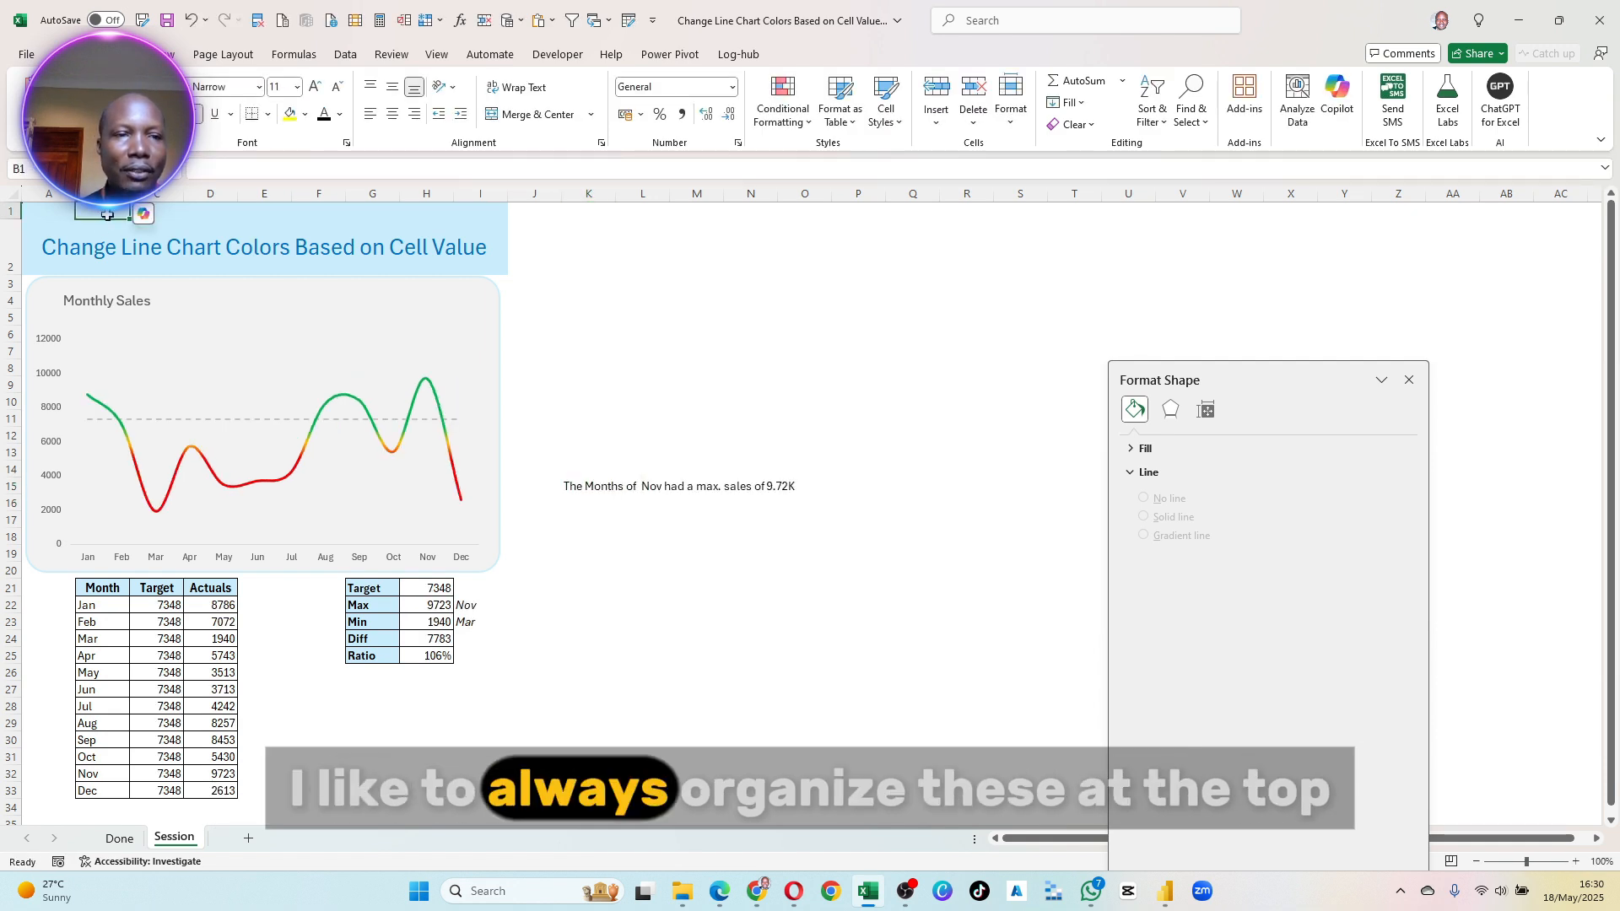
{"action": "left_click", "coordinate": [219, 167]}
{"action": "key", "text": "ctrl+v"}
{"action": "key", "text": "Return"}
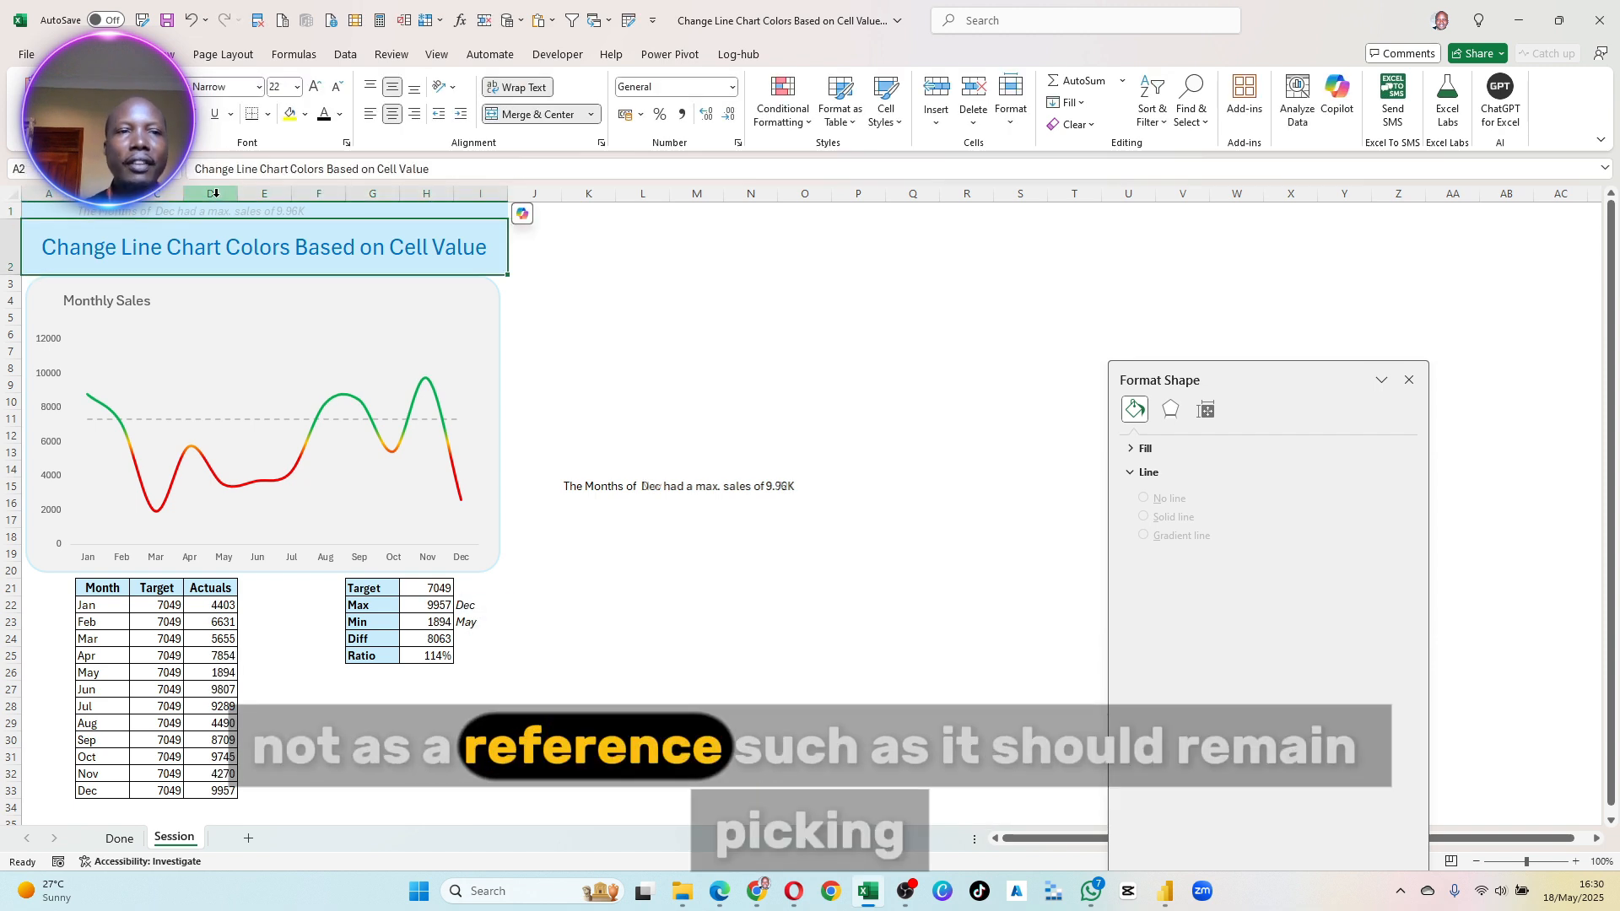
{"action": "left_click", "coordinate": [157, 212]}
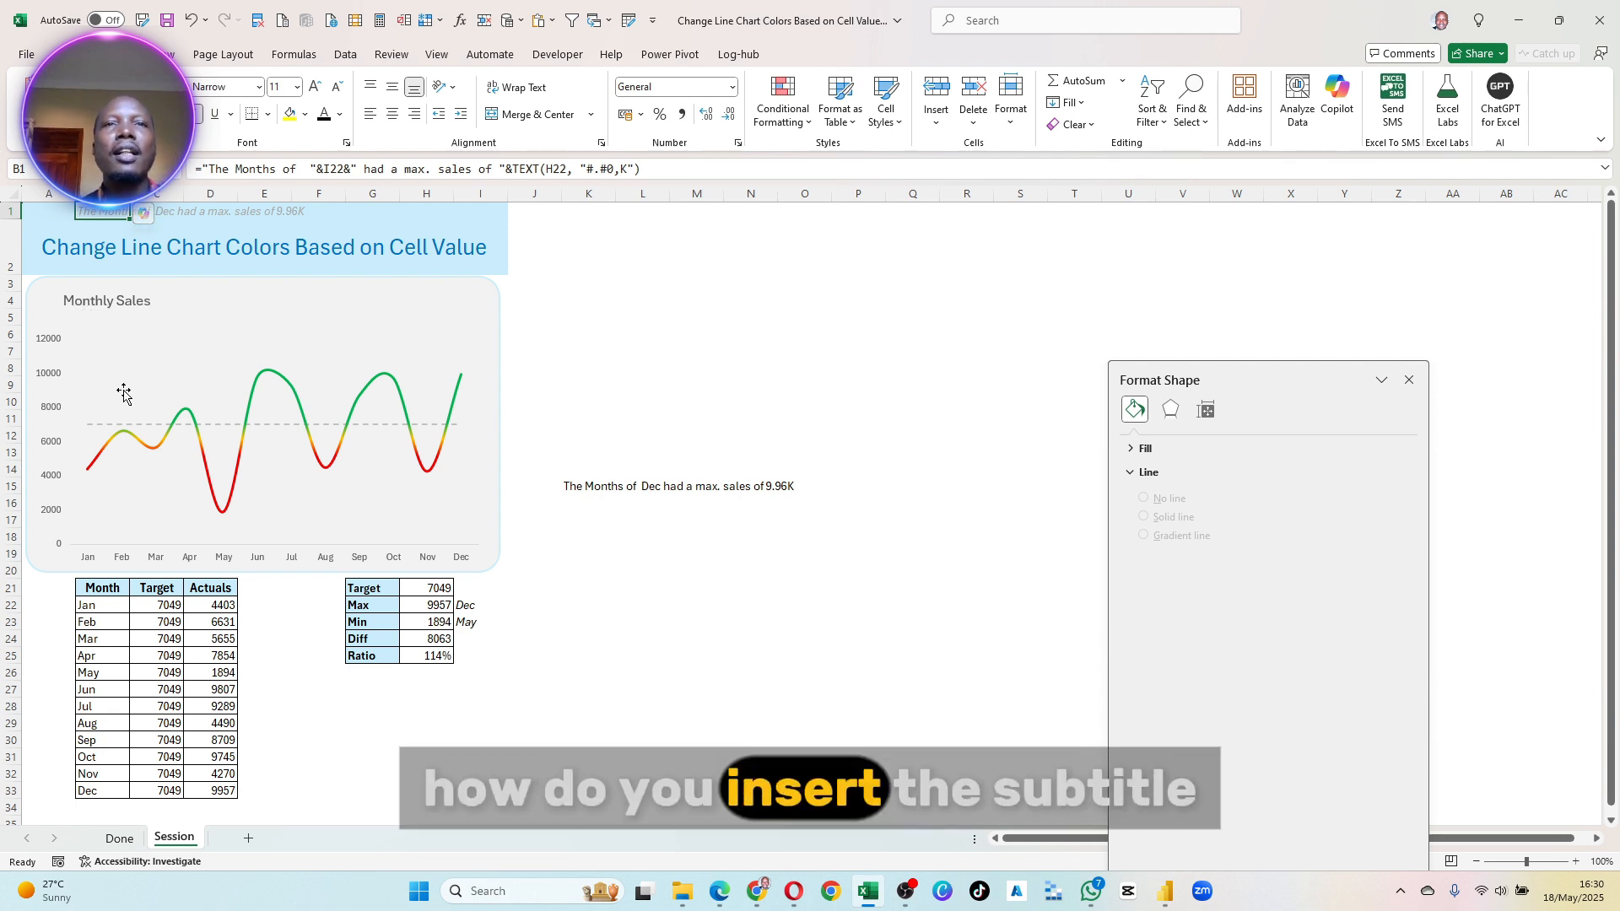
- Try to add a text box inside the selected chart, below the Monthly Sales title
{"action": "left_click", "coordinate": [333, 334]}
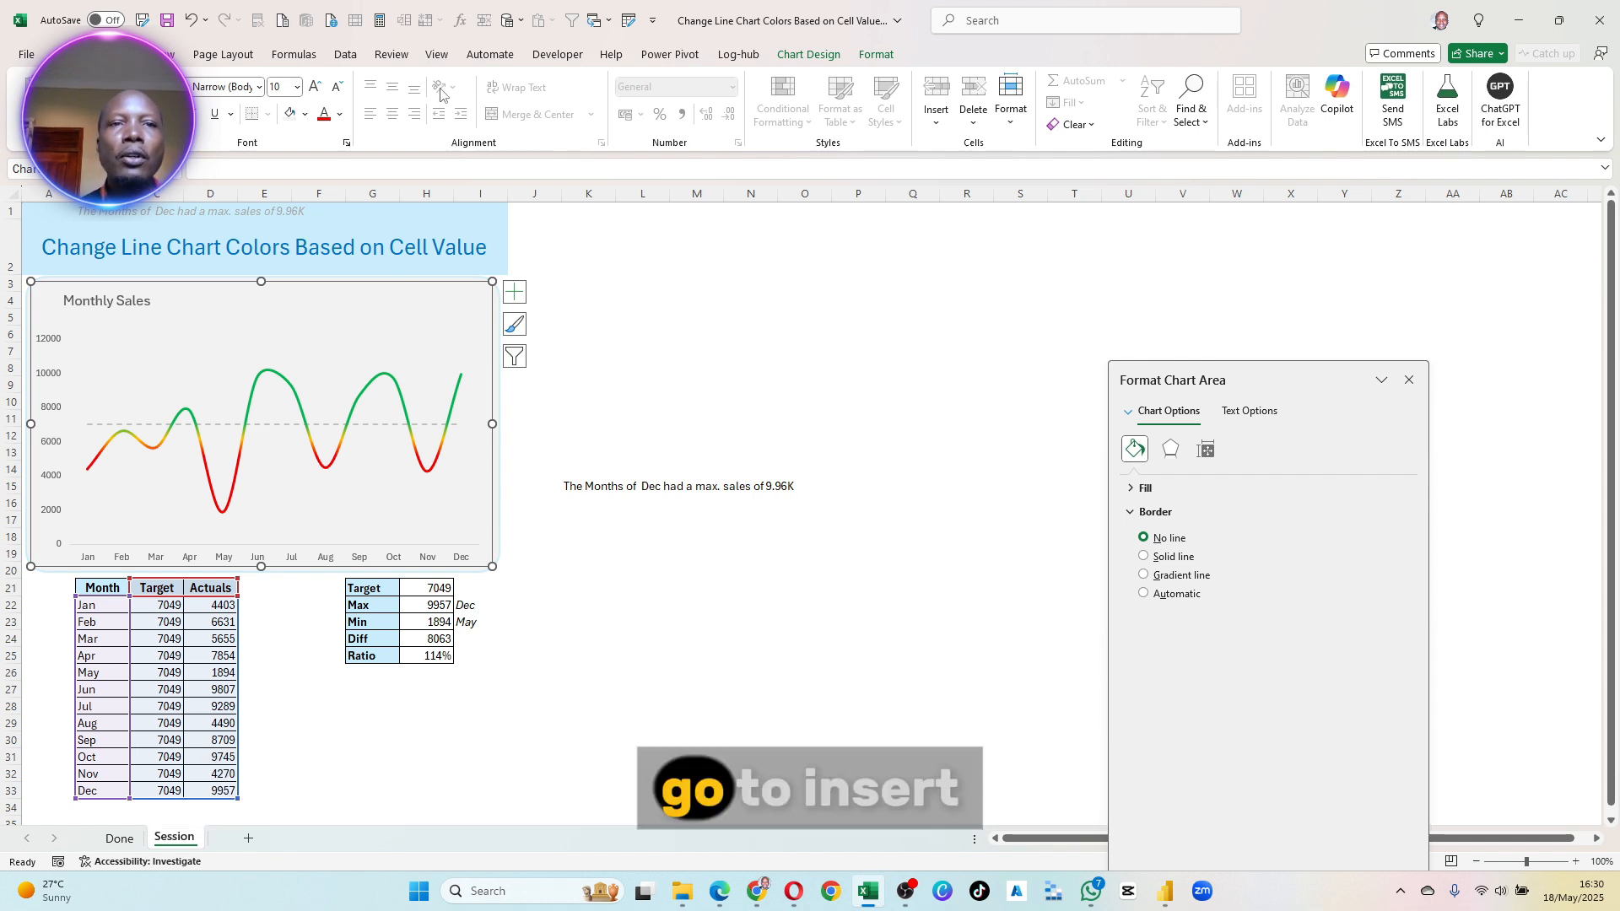
{"action": "left_click", "coordinate": [126, 54]}
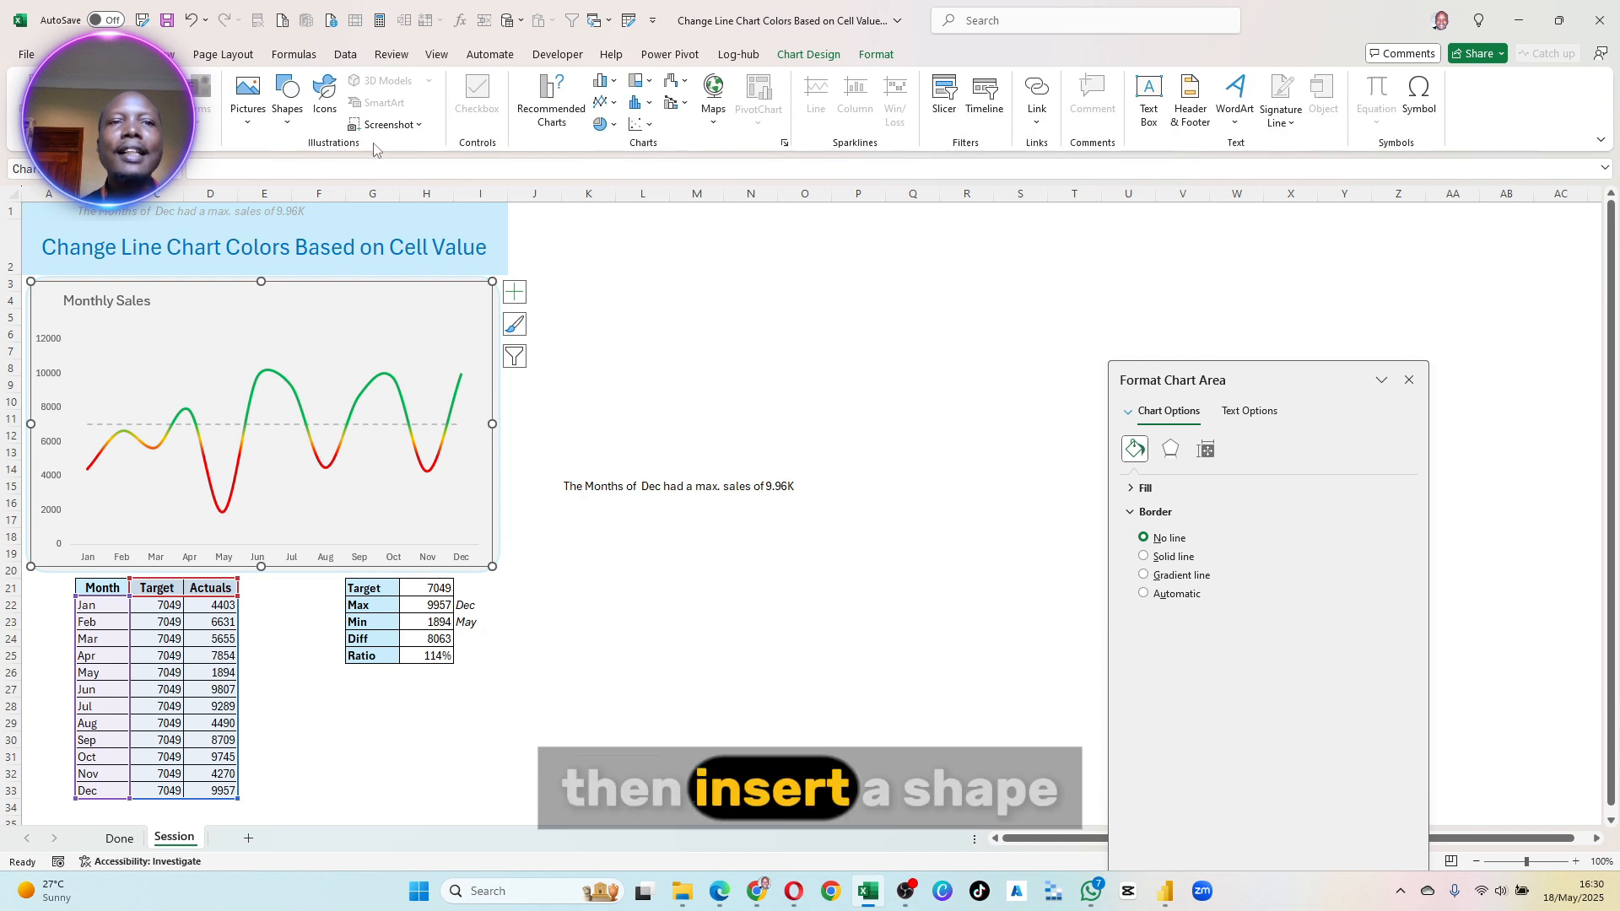
{"action": "left_click", "coordinate": [287, 97]}
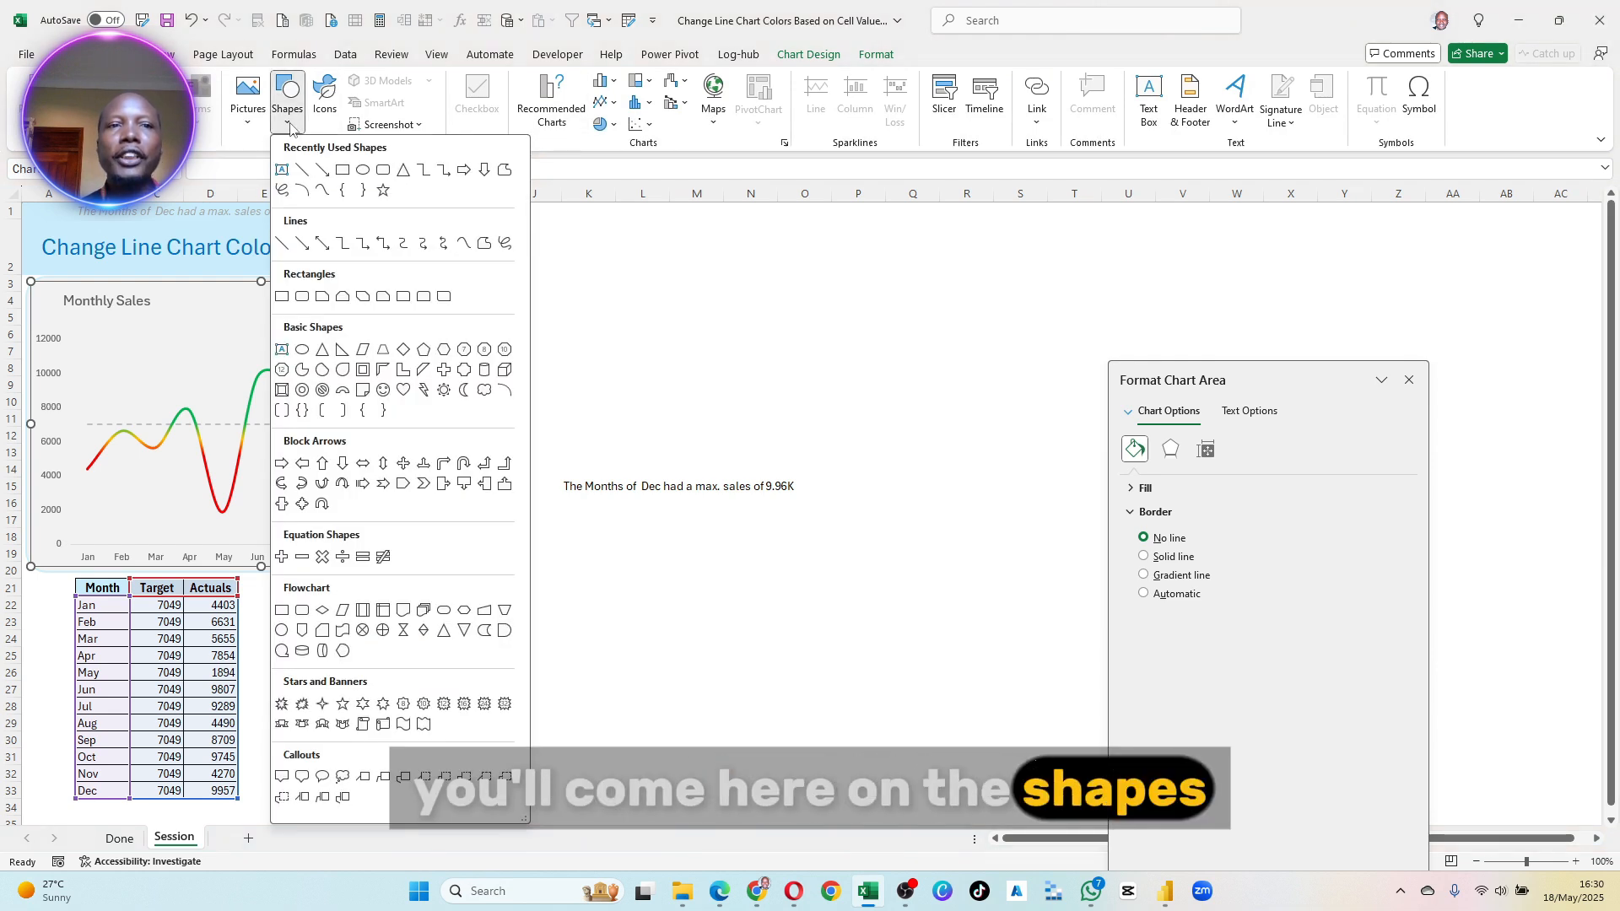
{"action": "left_click", "coordinate": [281, 171]}
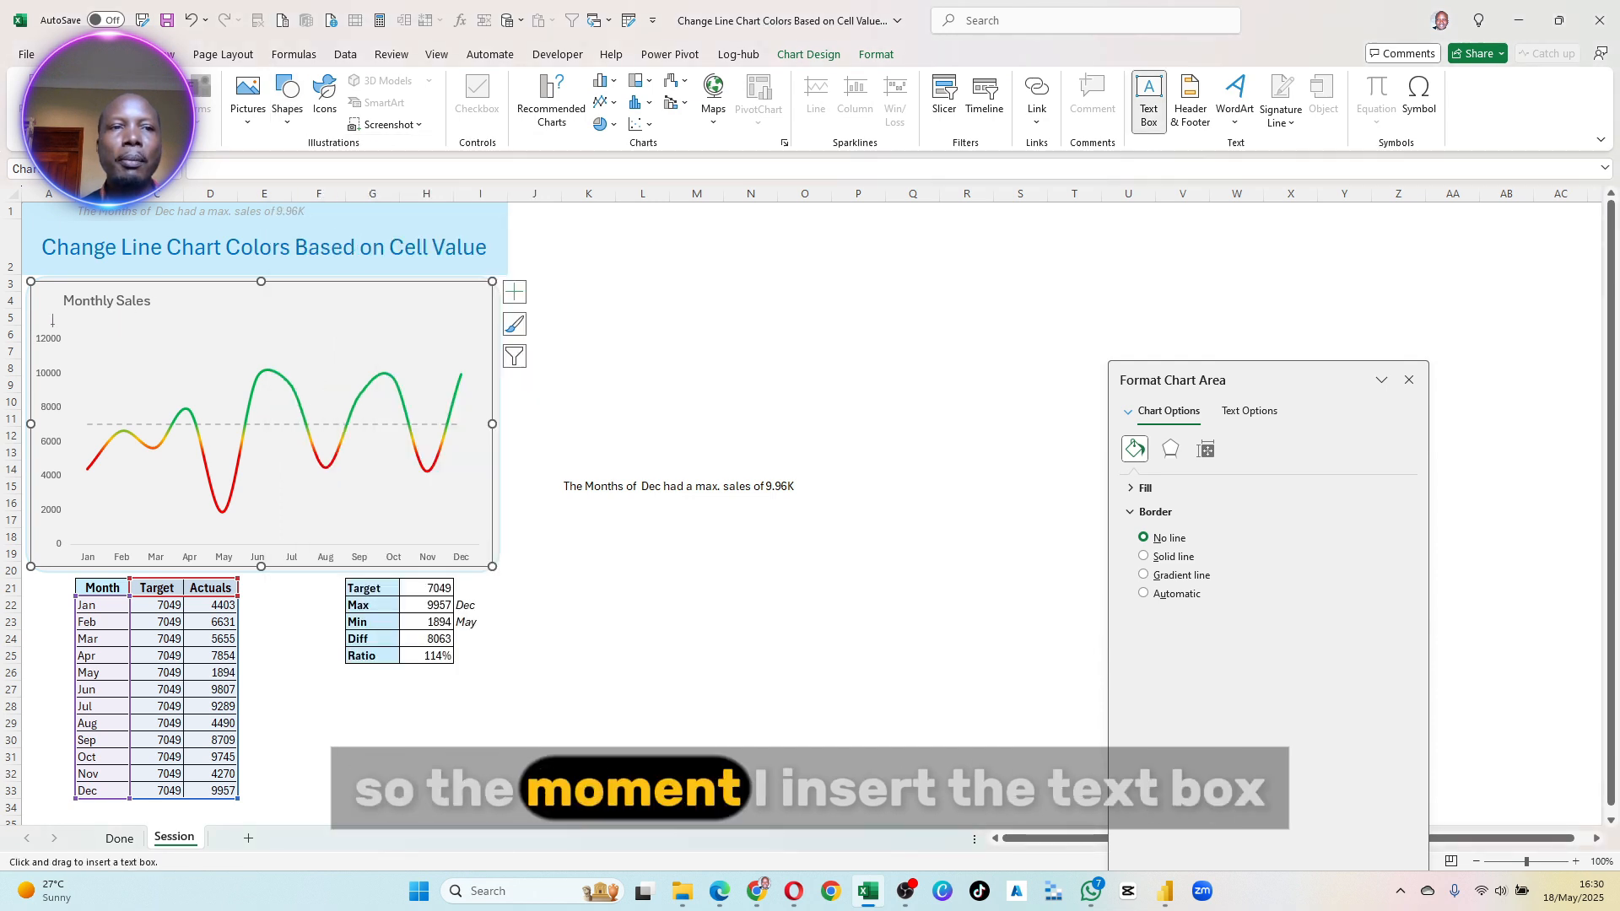
{"action": "left_click_drag", "start_coordinate": [56, 315], "coordinate": [384, 343]}
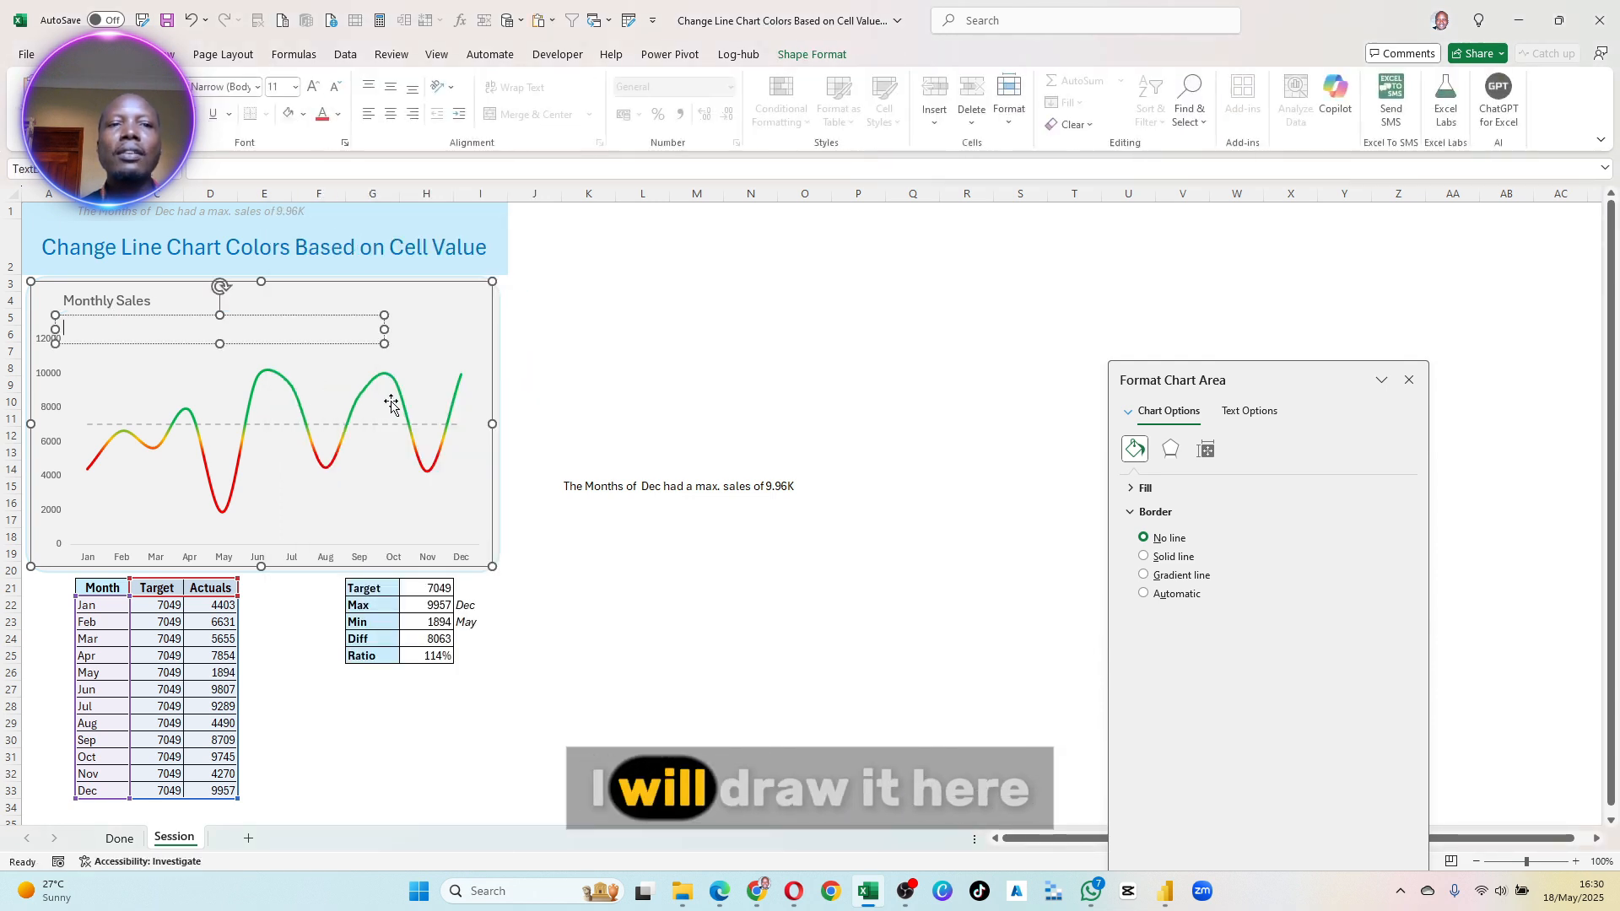
{"action": "left_click", "coordinate": [357, 322]}
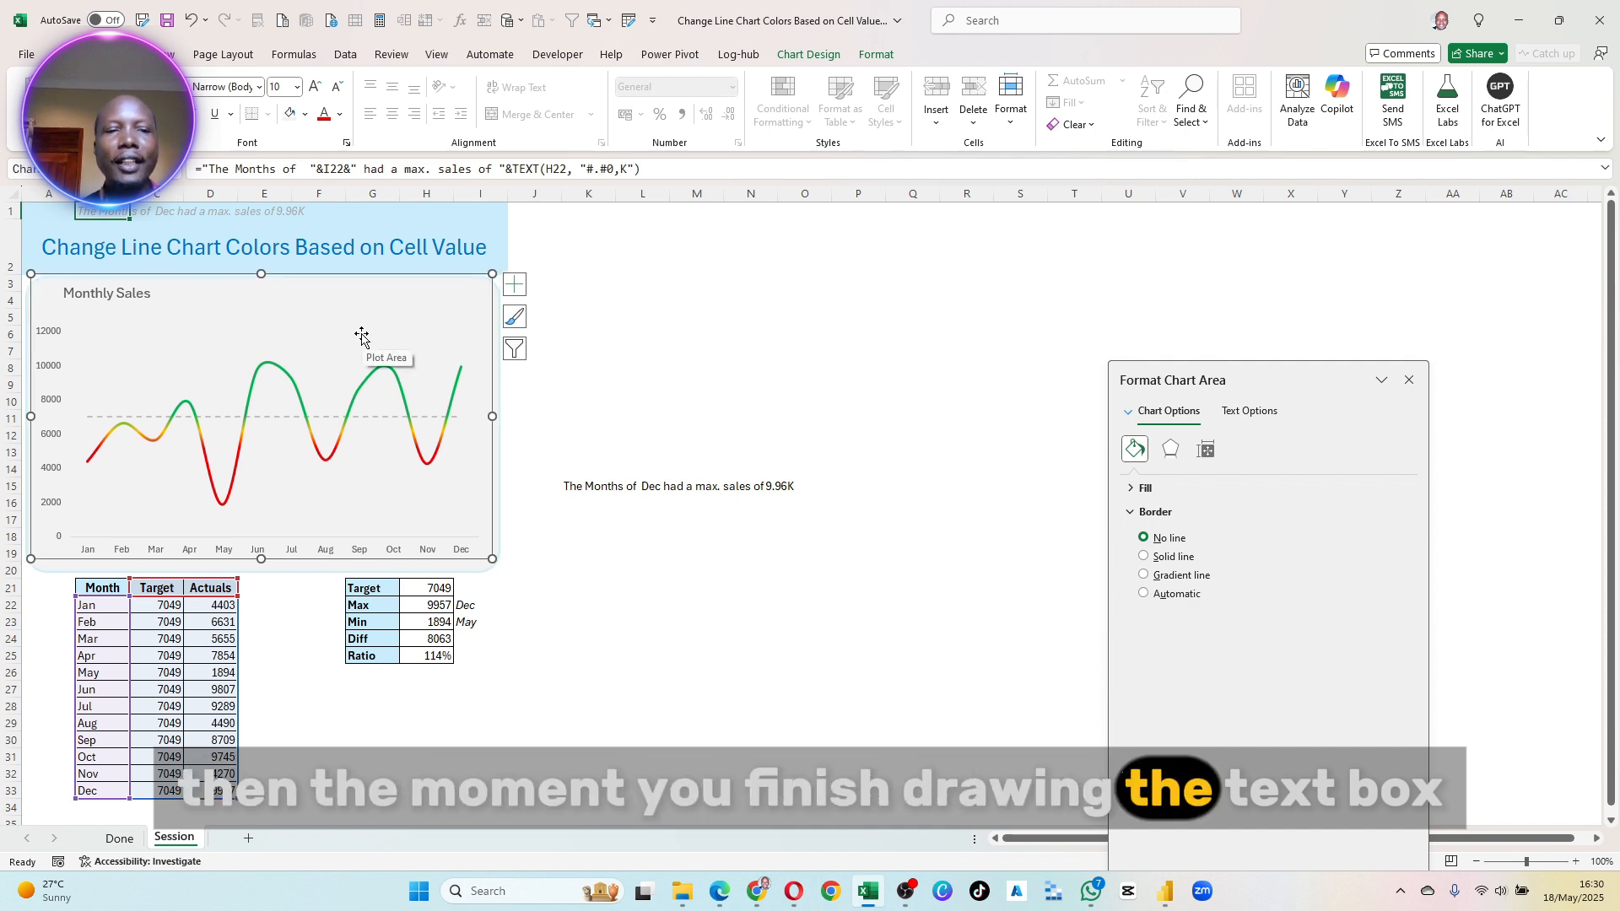
{"action": "left_click_drag", "start_coordinate": [362, 336], "coordinate": [362, 343]}
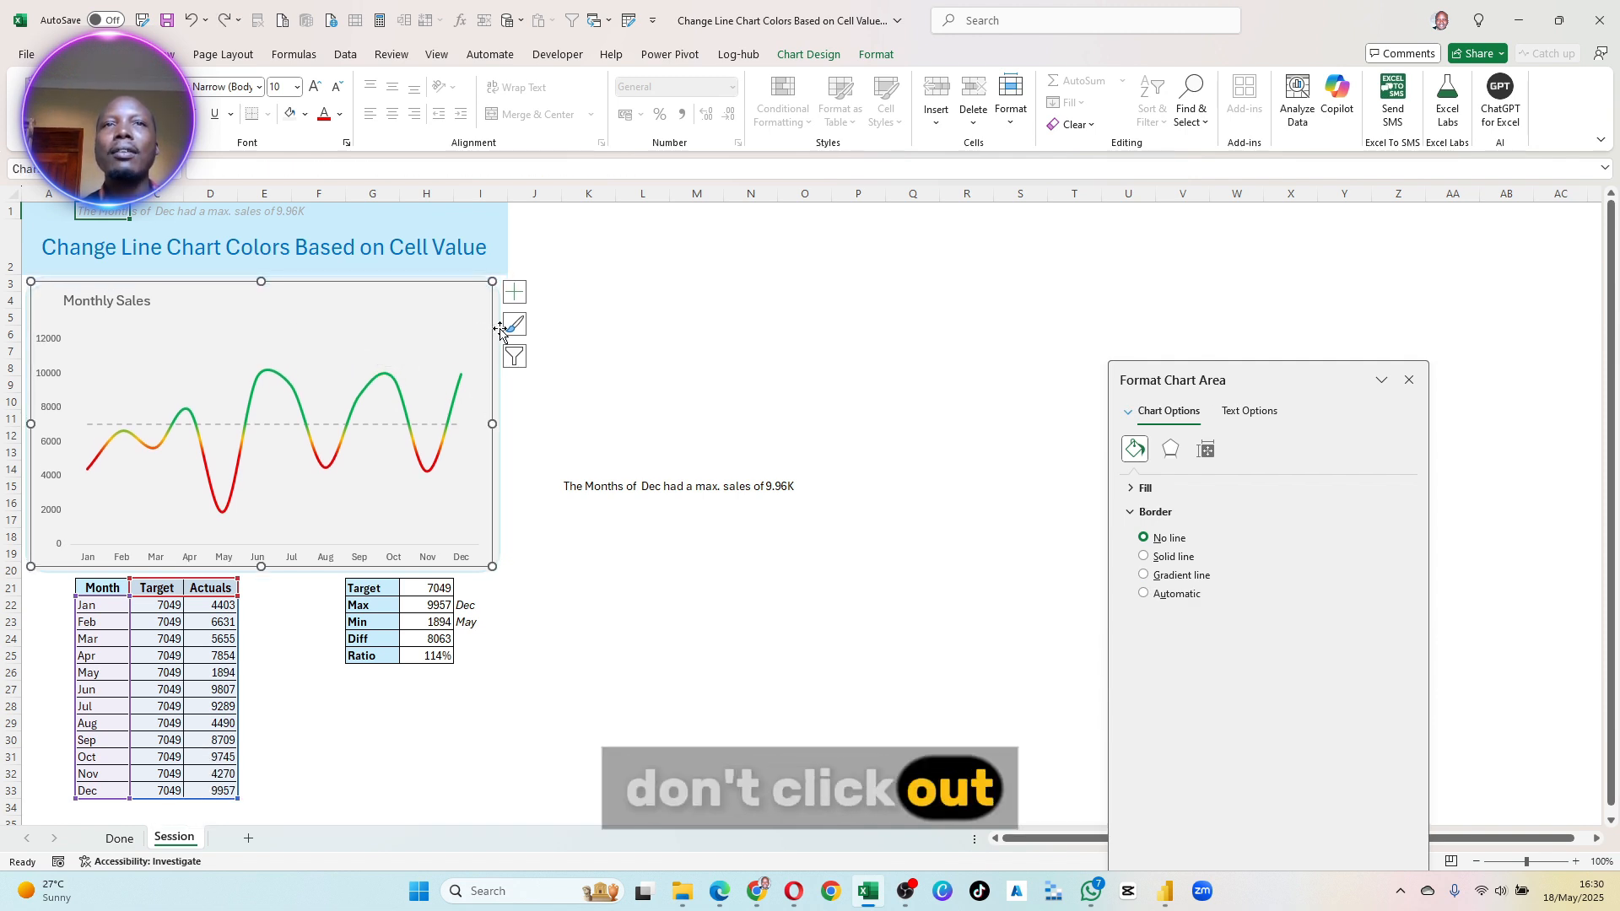
{"action": "left_click", "coordinate": [622, 333]}
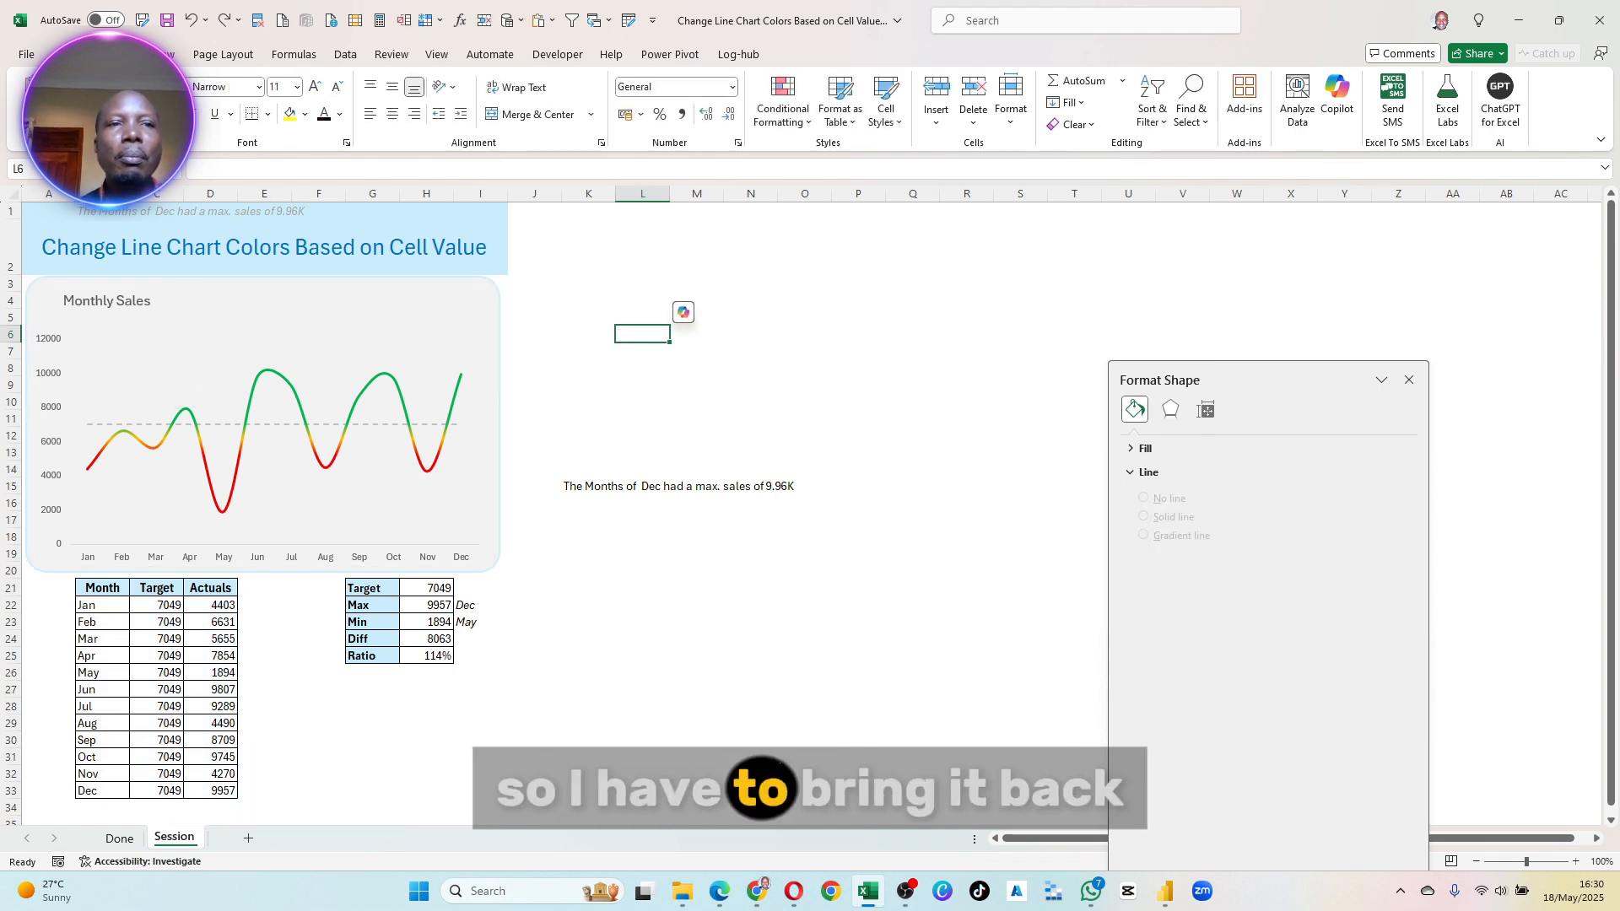
- Draw a text box about 10.4 cm wide and 0.9 cm high just below the Monthly Sales chart title
{"action": "left_click", "coordinate": [119, 54]}
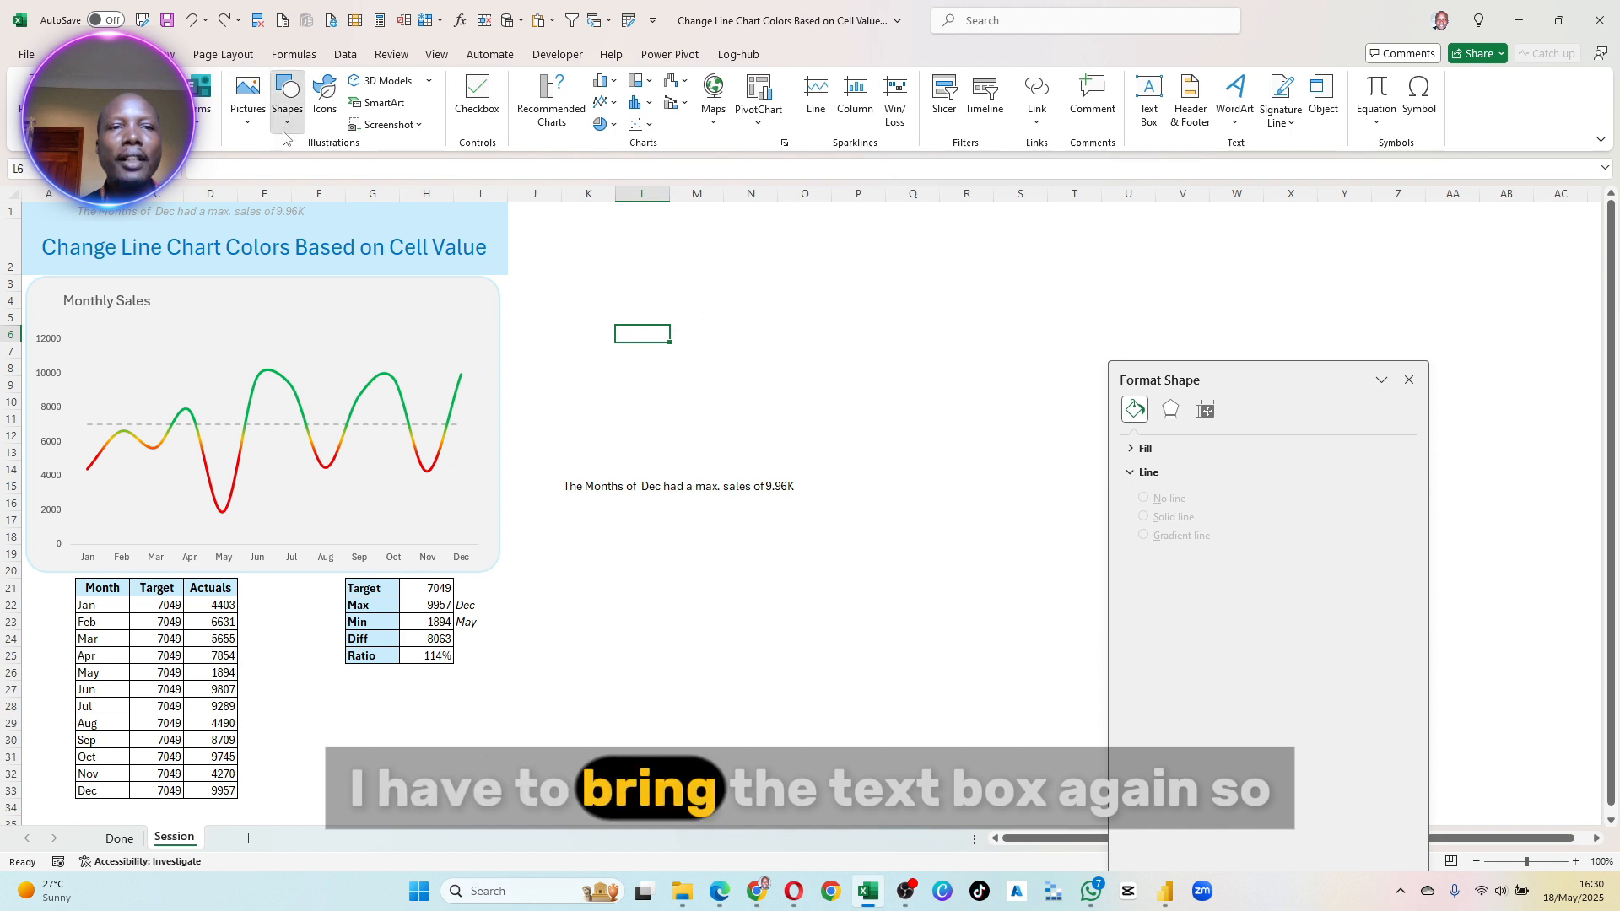
{"action": "left_click", "coordinate": [286, 95]}
{"action": "left_click", "coordinate": [284, 170]}
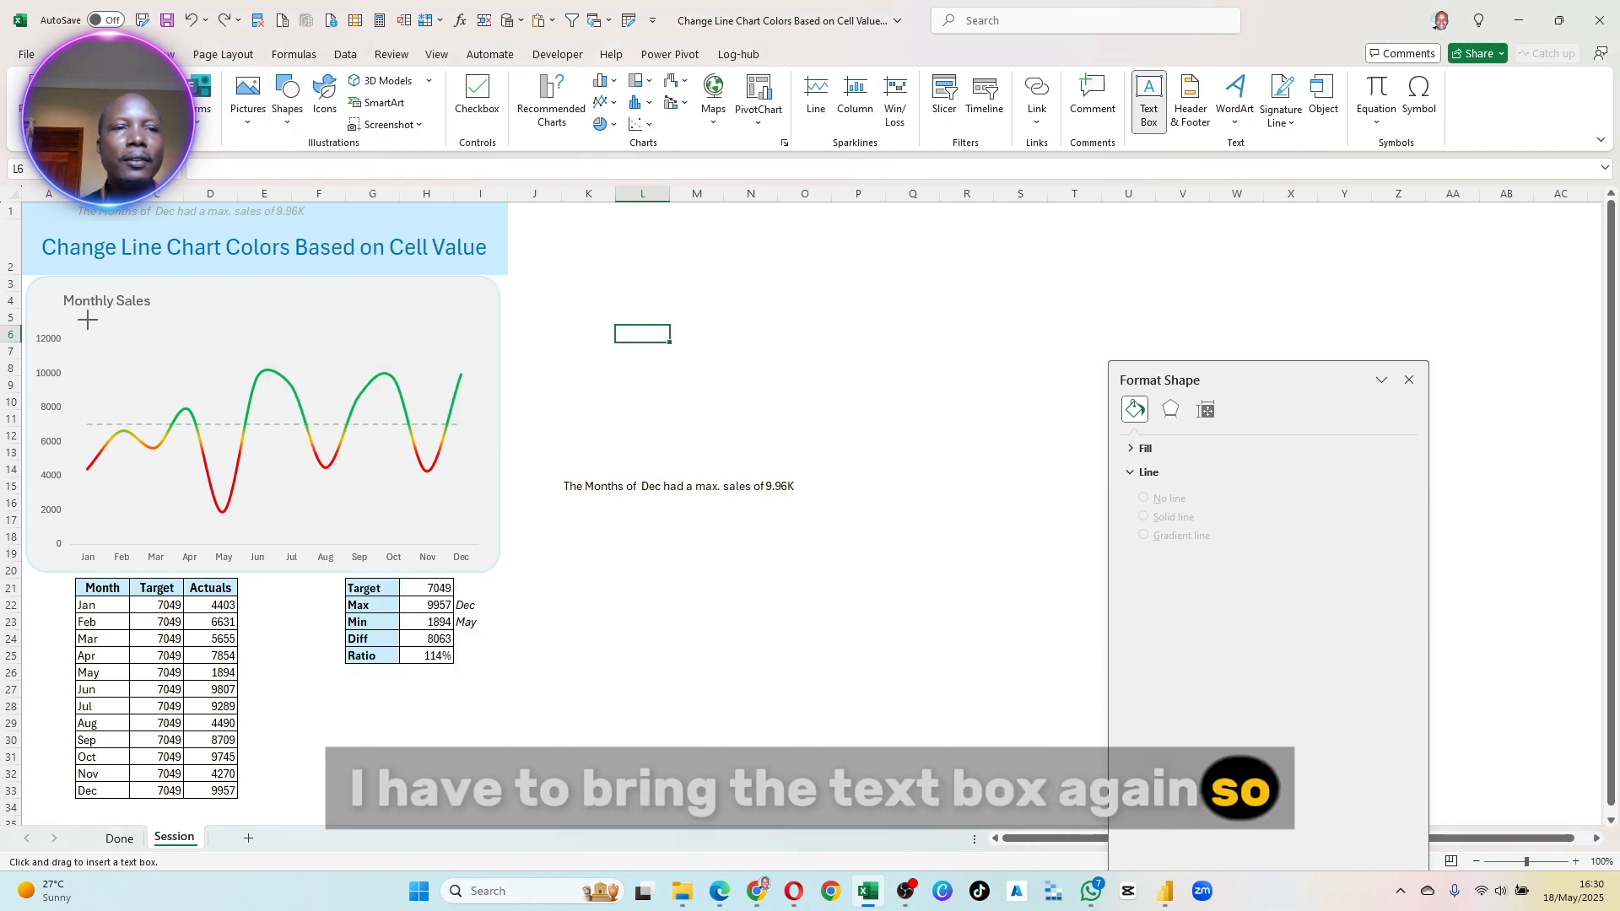
{"action": "left_click_drag", "start_coordinate": [377, 343], "coordinate": [404, 343]}
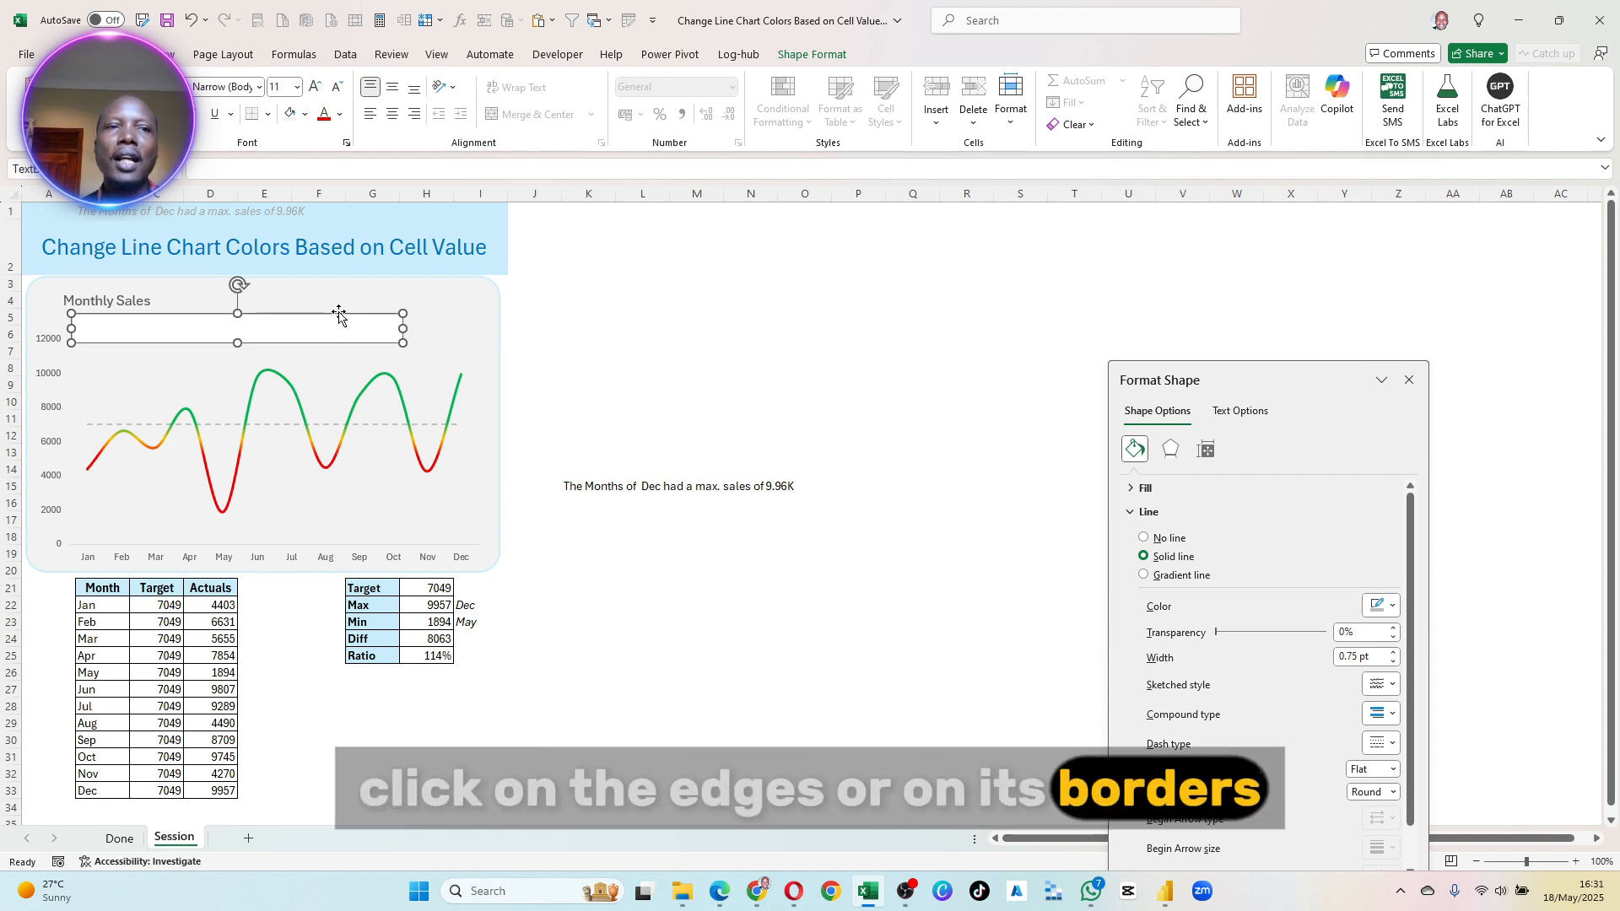
- Link the text box below the chart title to the subtitle in cell B1 with =$B$1
{"action": "left_click", "coordinate": [209, 169]}
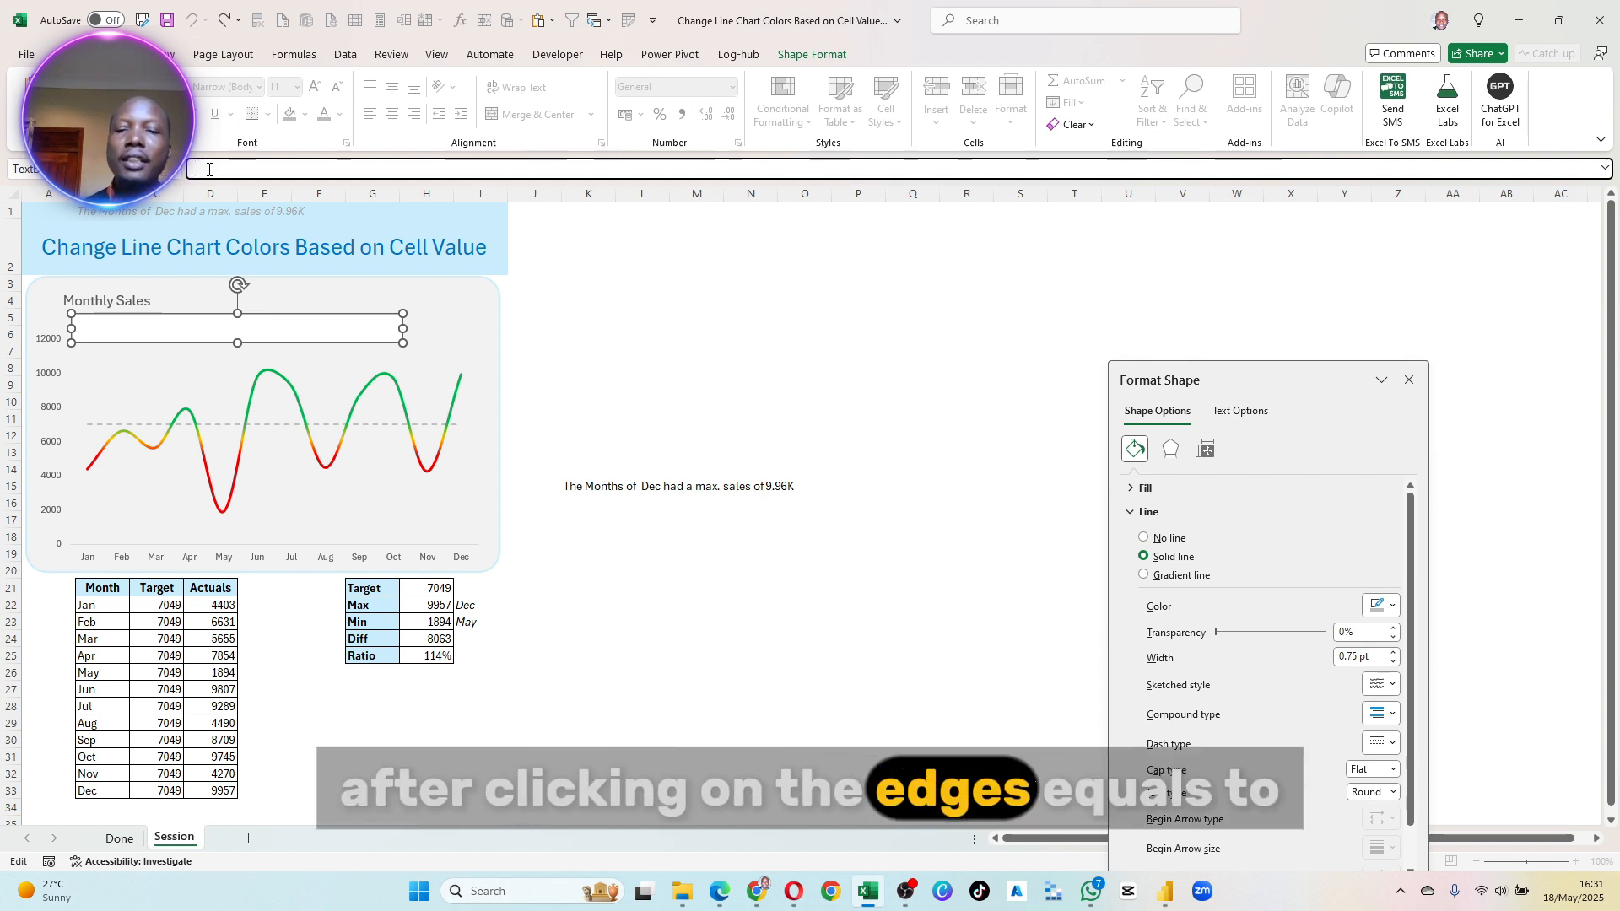
{"action": "type", "text": "="}
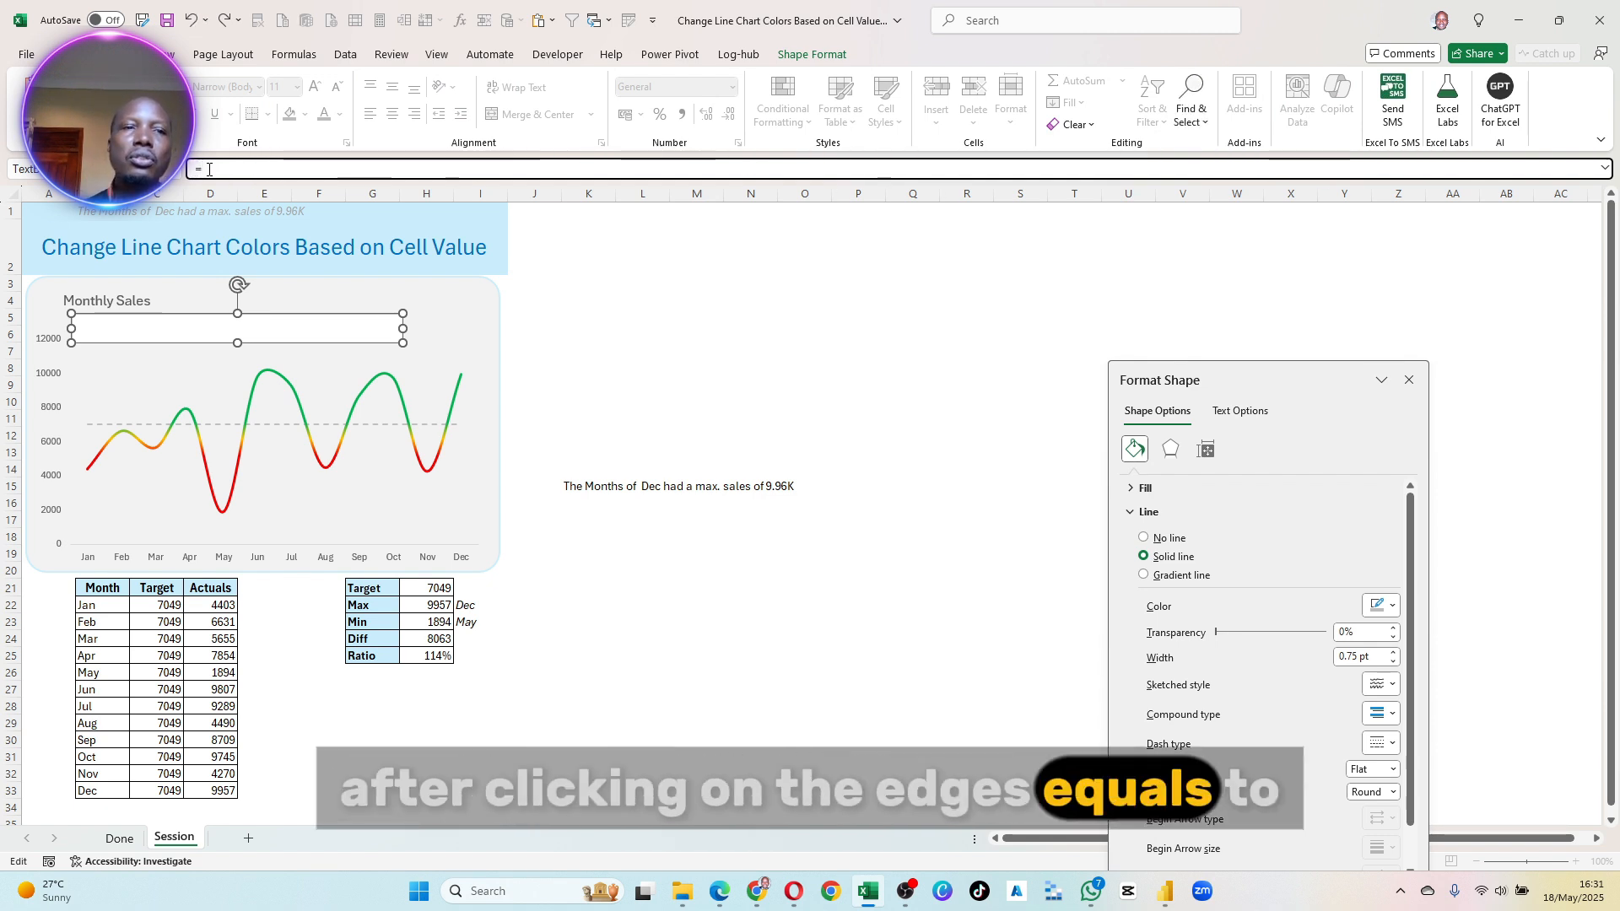
{"action": "left_click", "coordinate": [93, 211]}
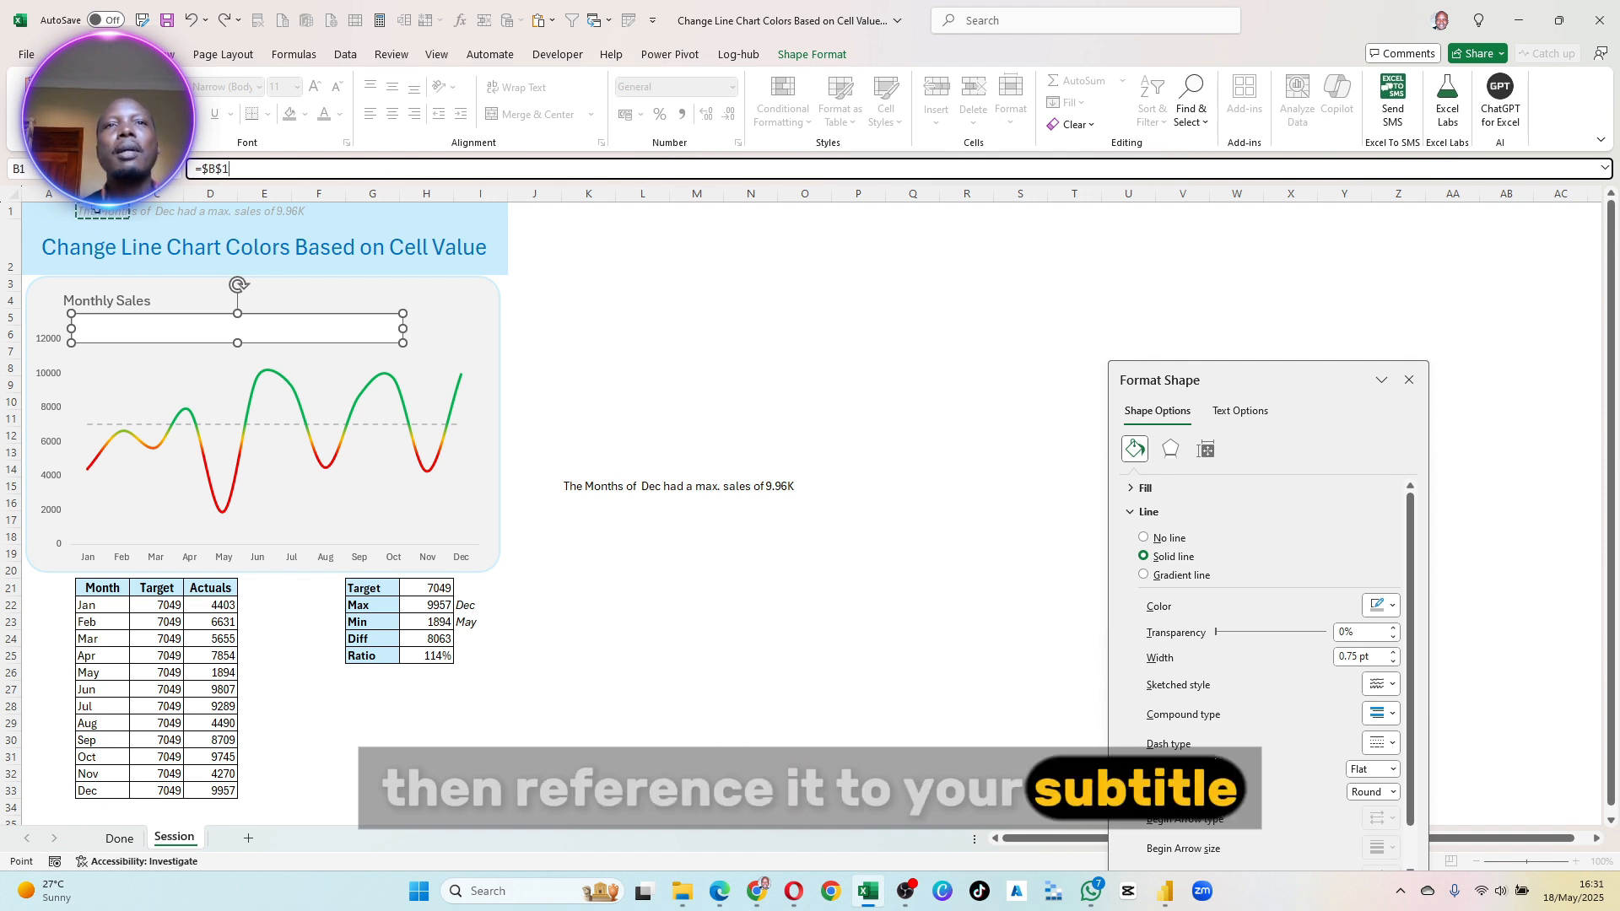
{"action": "key", "text": "Return"}
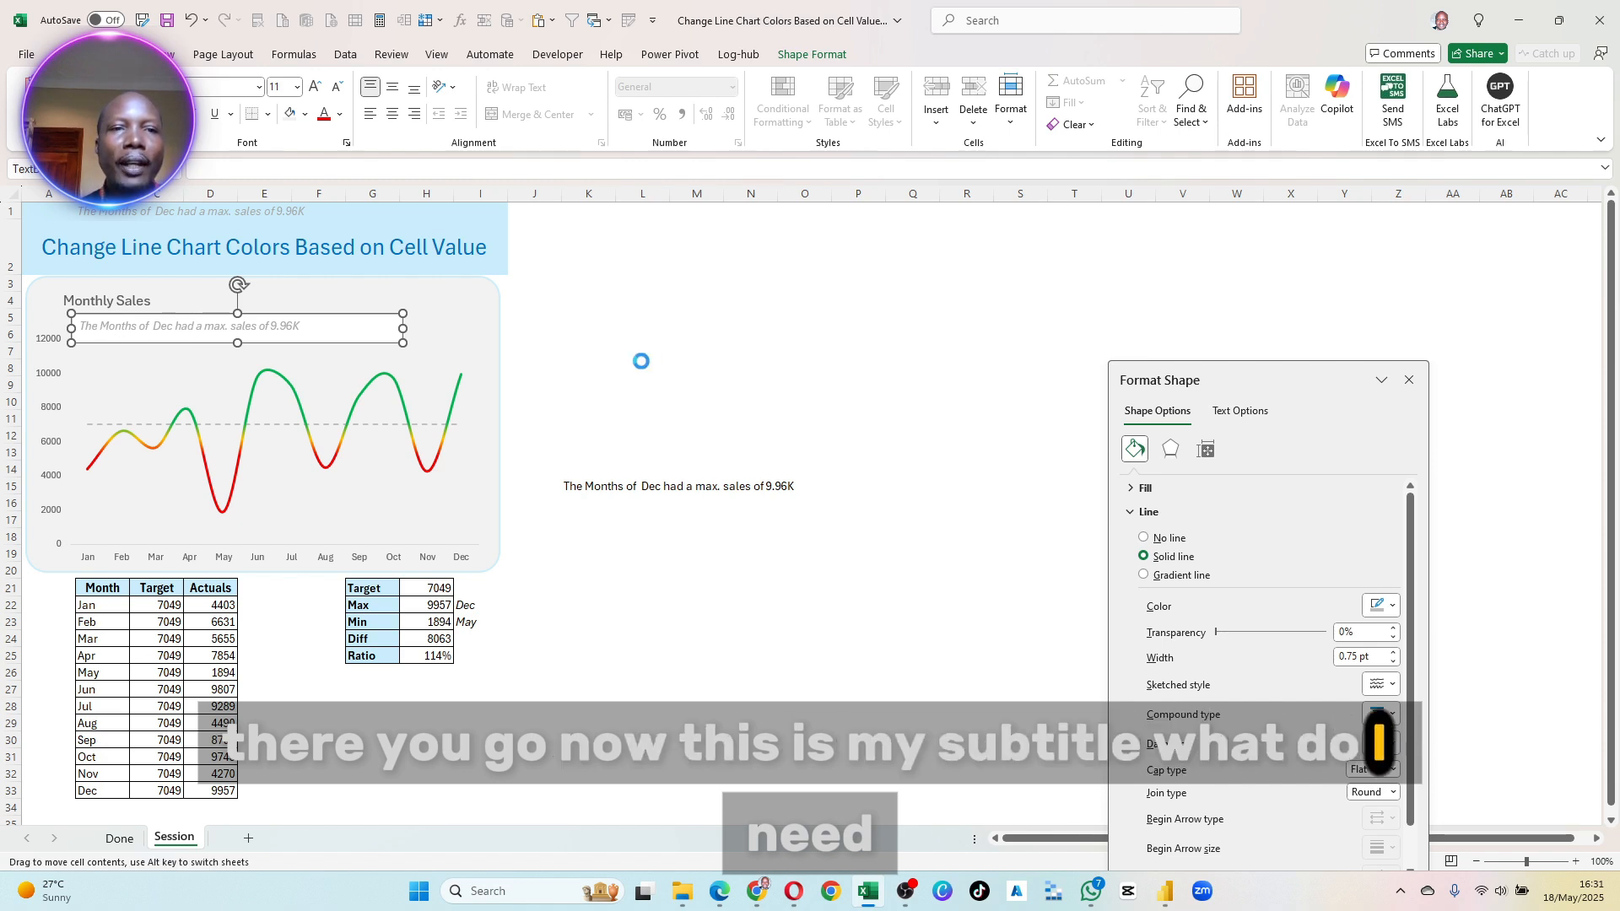
{"action": "left_click", "coordinate": [641, 354]}
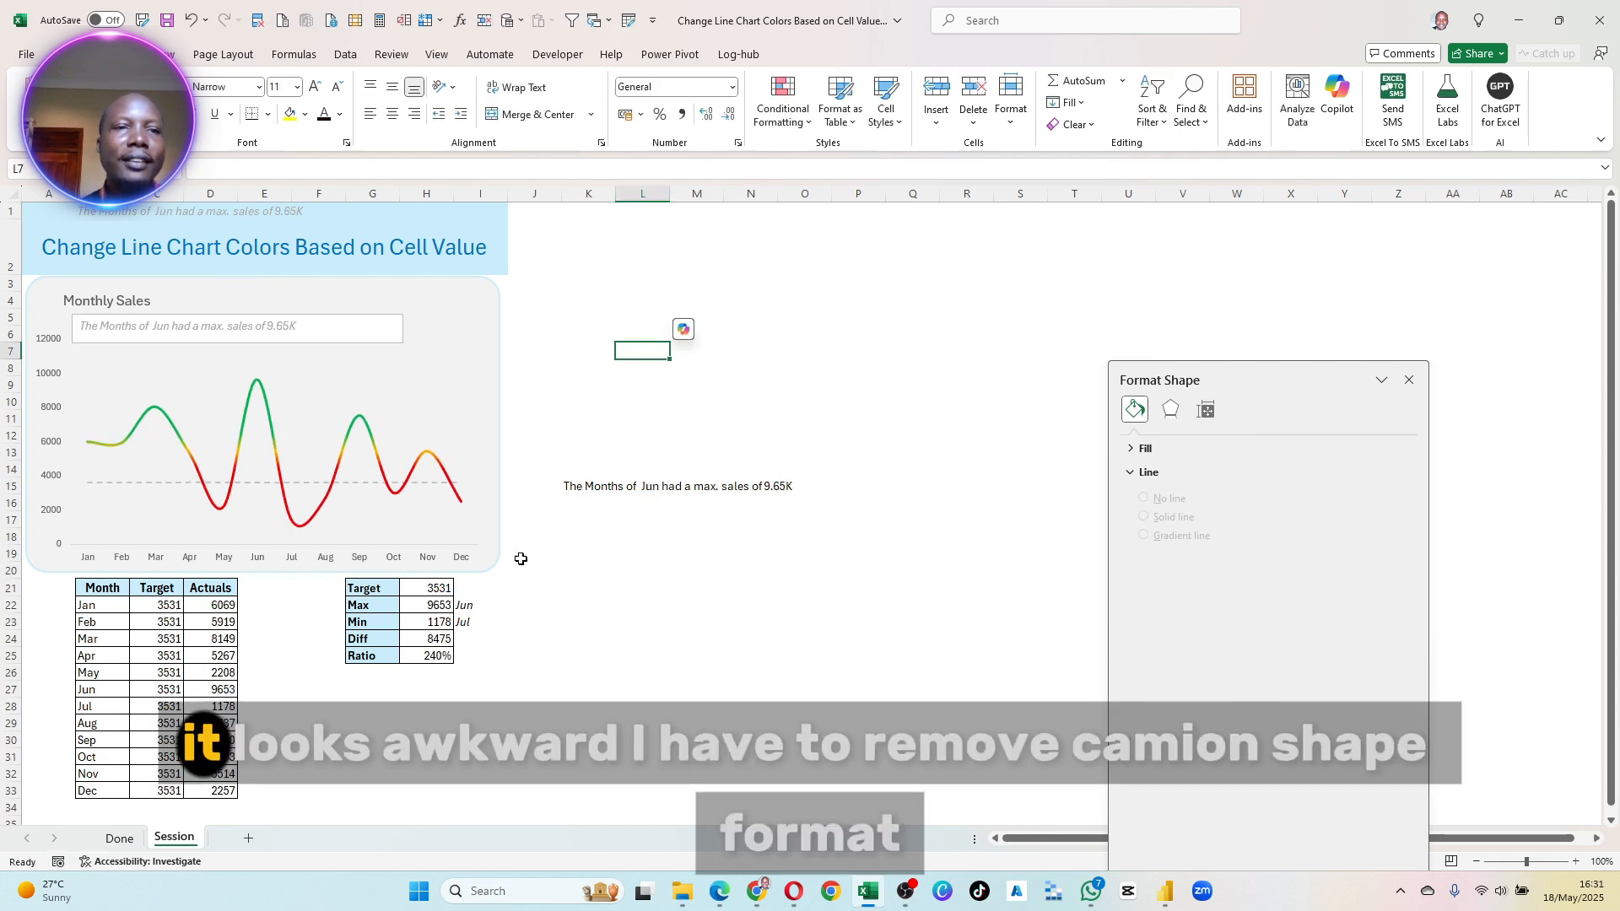
- Remove the outline and the fill from the linked subtitle text box under the Monthly Sales title
{"action": "left_click", "coordinate": [109, 331]}
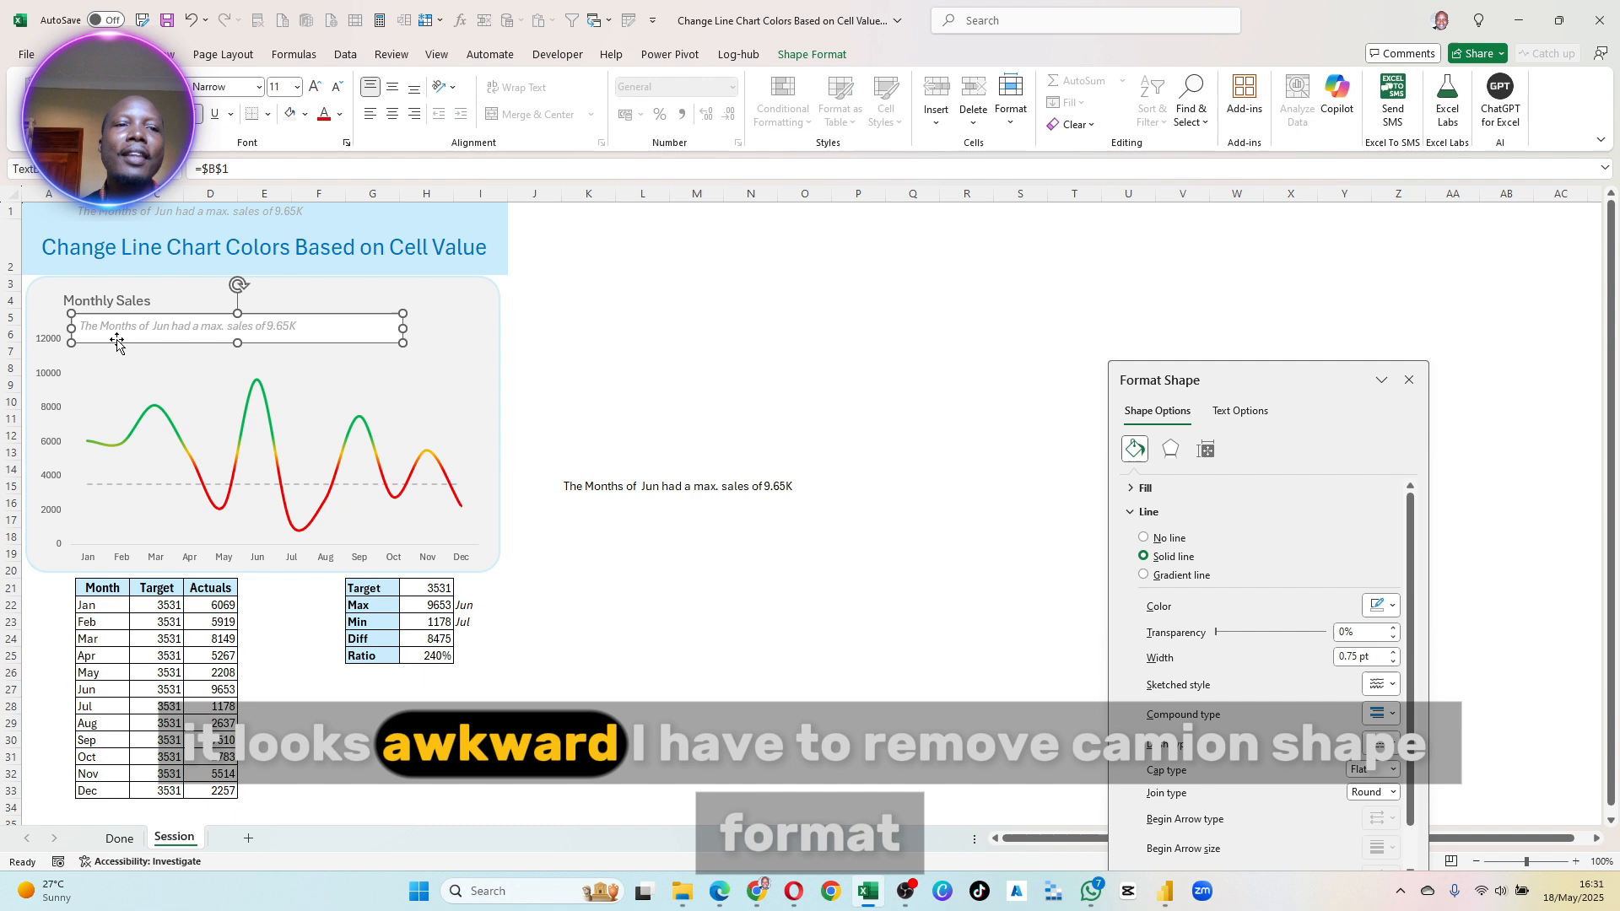
{"action": "left_click", "coordinate": [833, 57]}
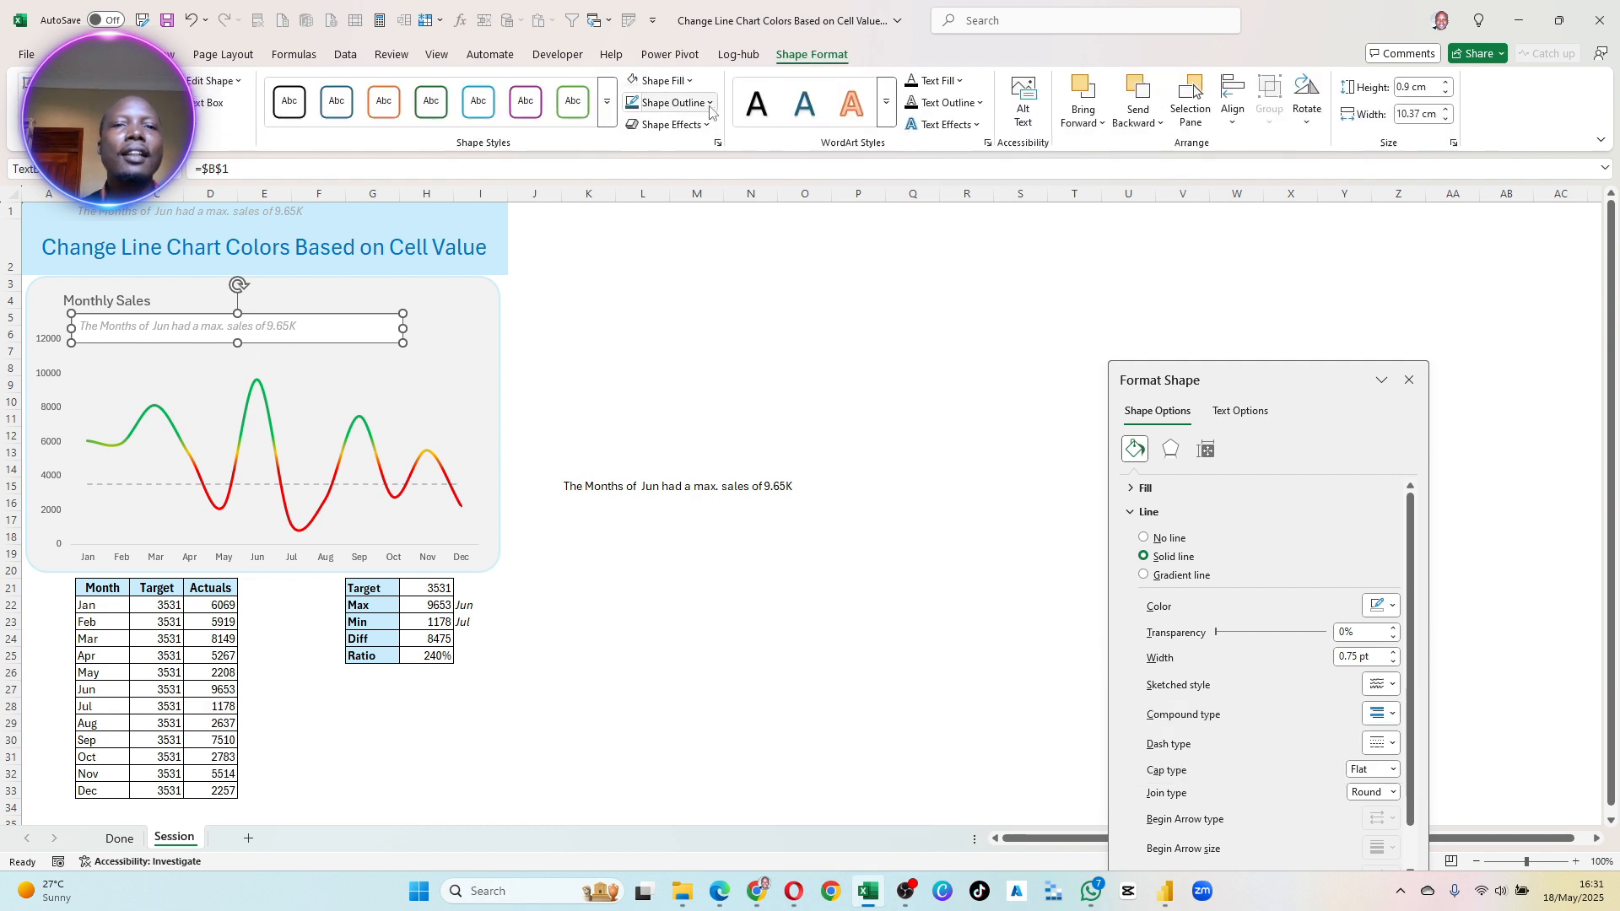
{"action": "left_click", "coordinate": [710, 103]}
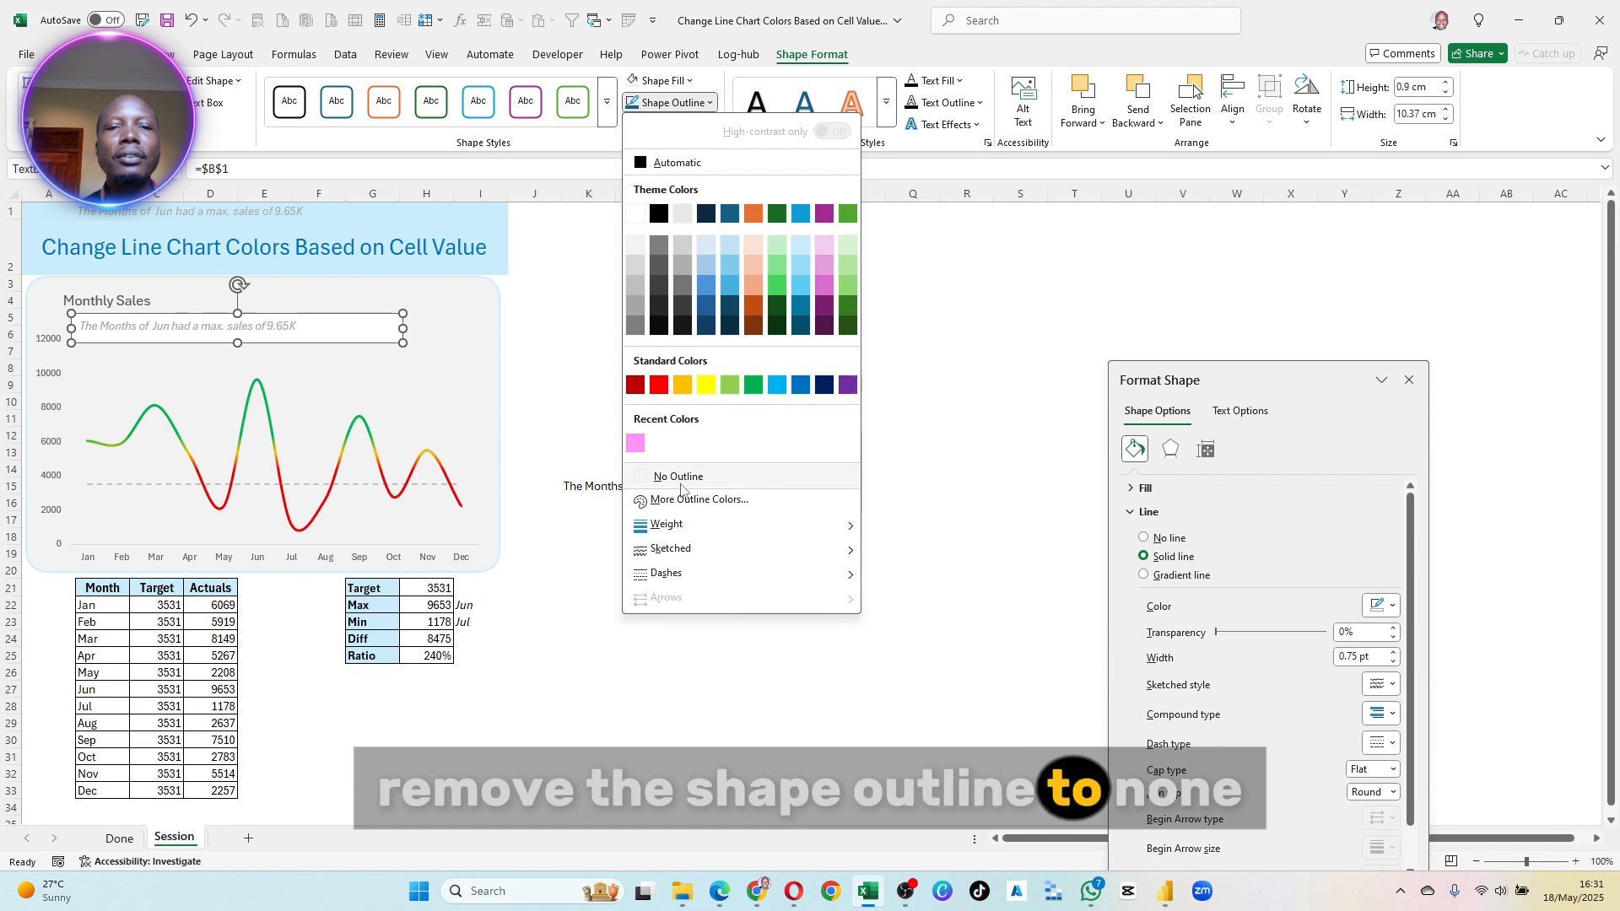
{"action": "left_click", "coordinate": [681, 484]}
{"action": "left_click", "coordinate": [689, 81]}
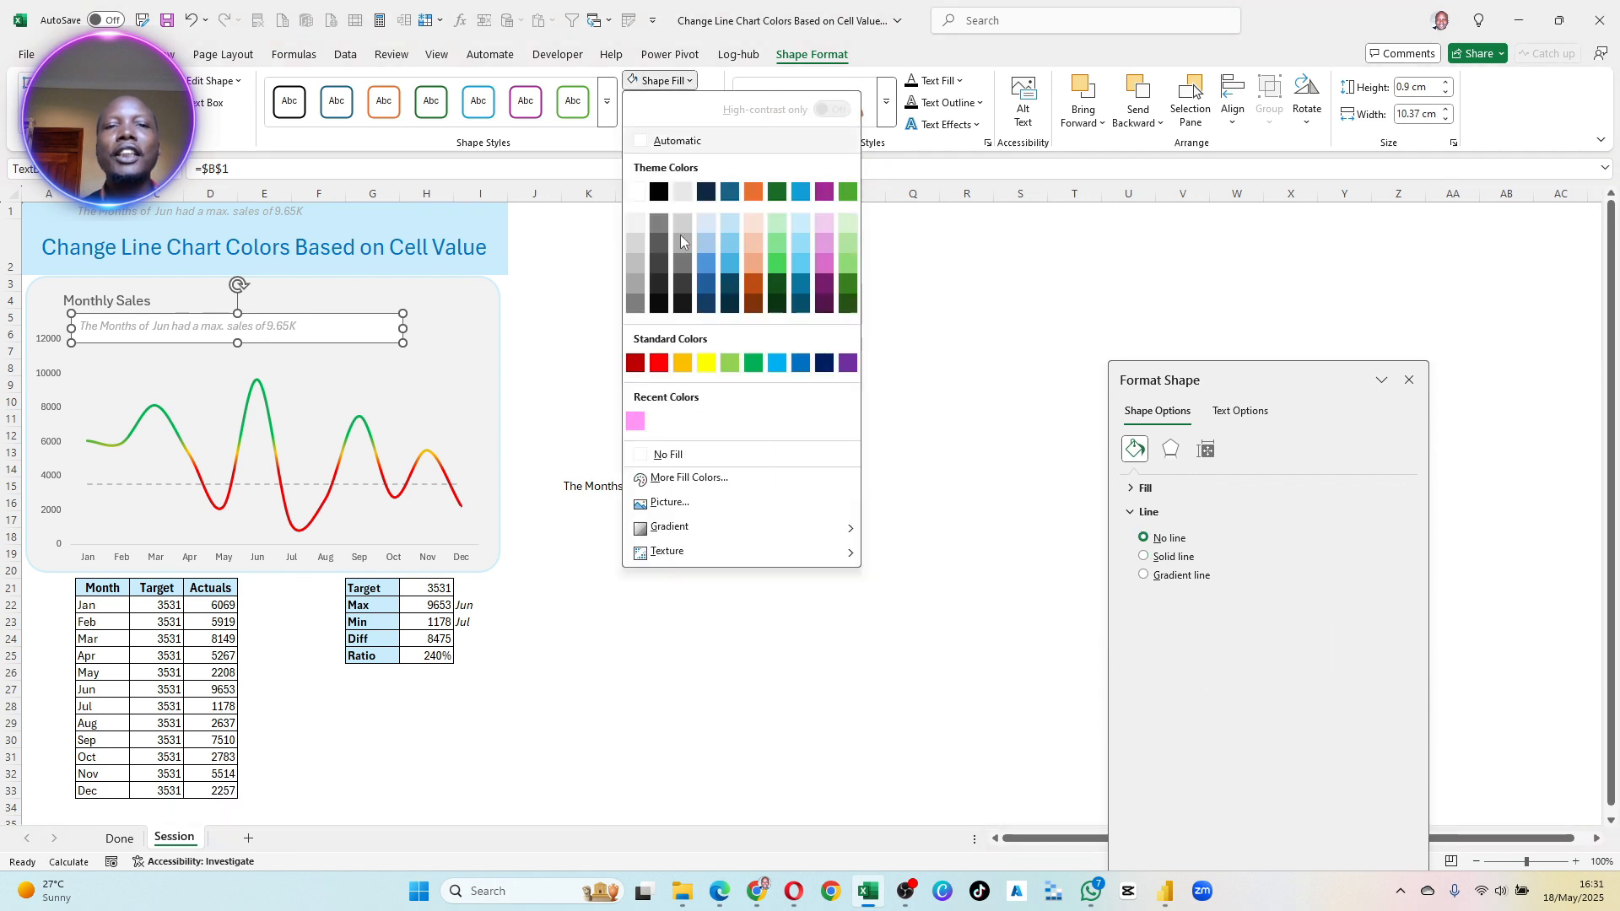
{"action": "left_click", "coordinate": [662, 454]}
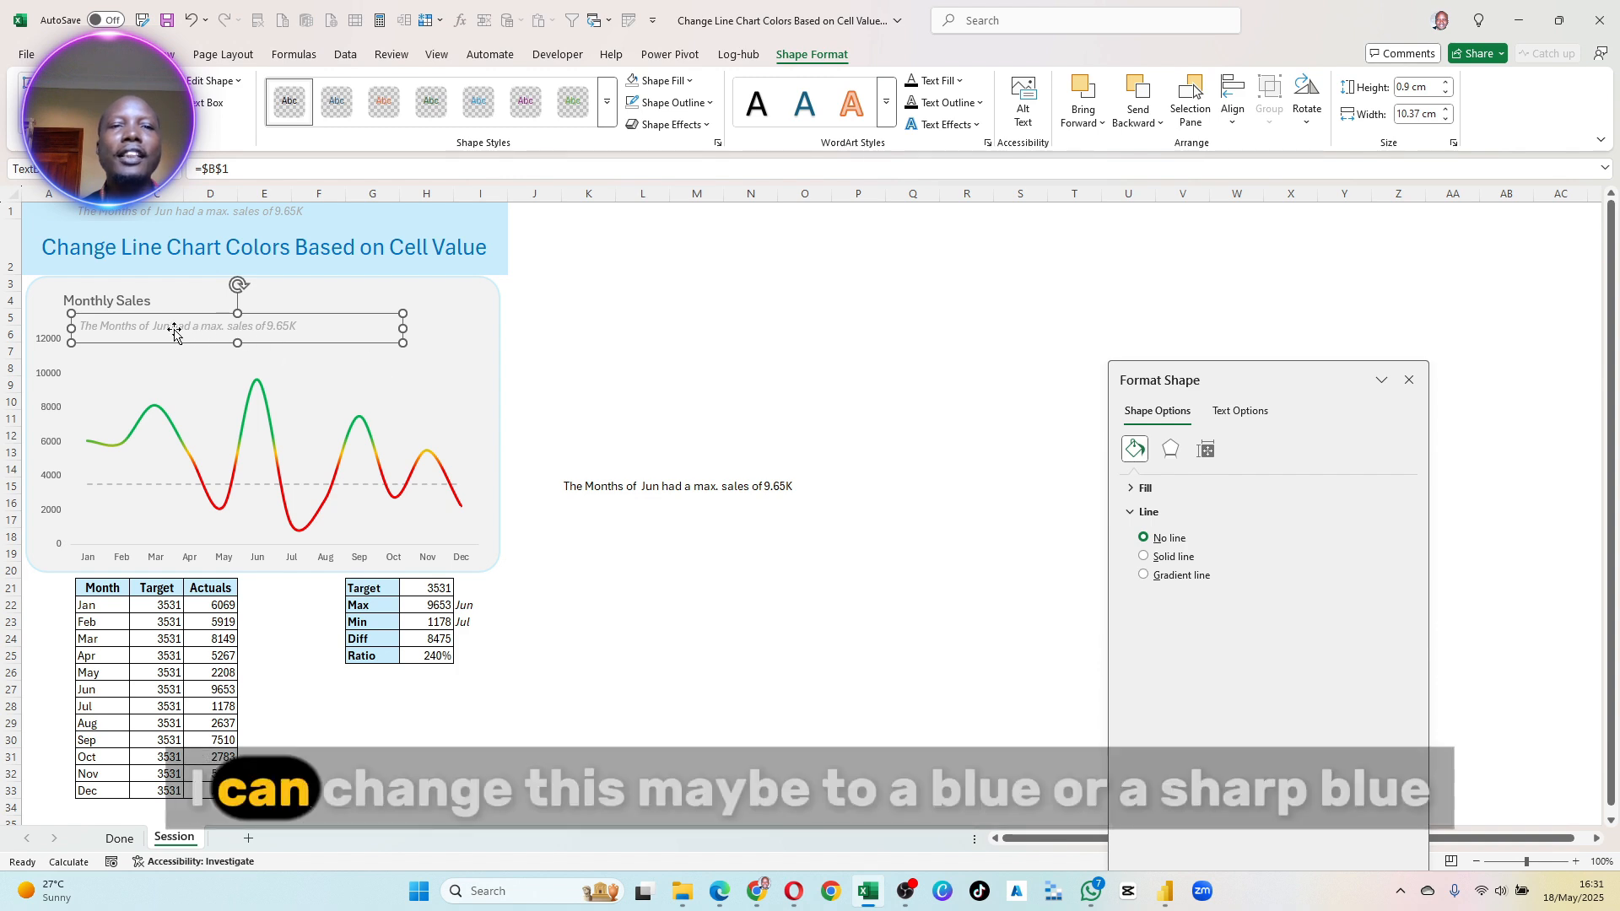
- Colour the subtitle text in the dark teal-blue theme colour and move its box up to align directly beneath the Monthly Sales title
{"action": "left_click", "coordinate": [67, 54]}
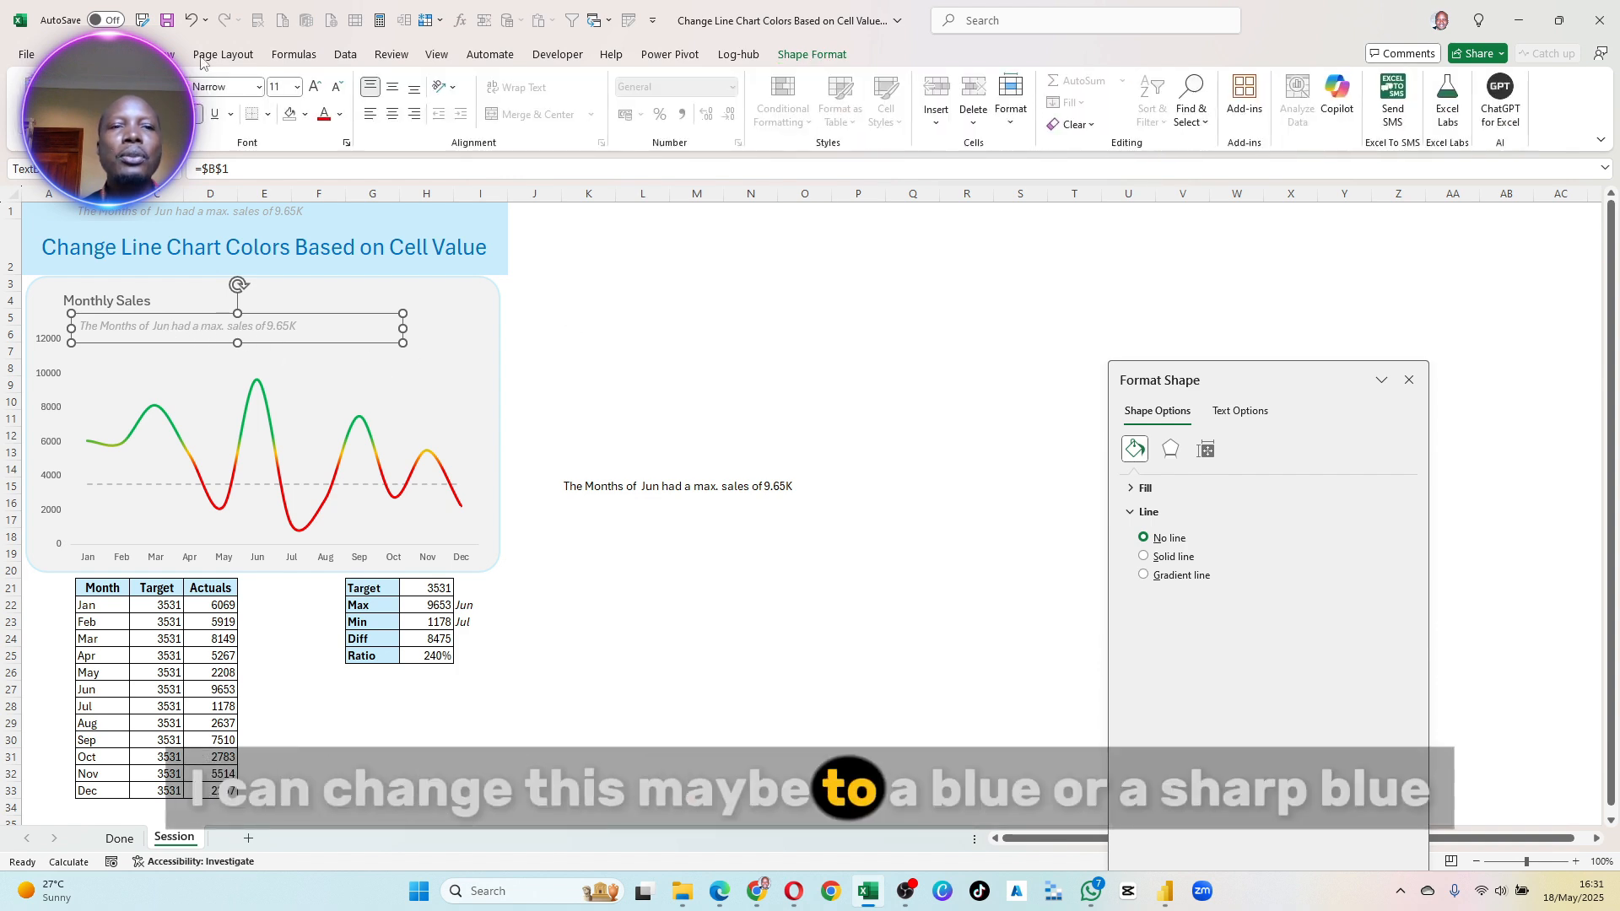
{"action": "left_click", "coordinate": [35, 53]}
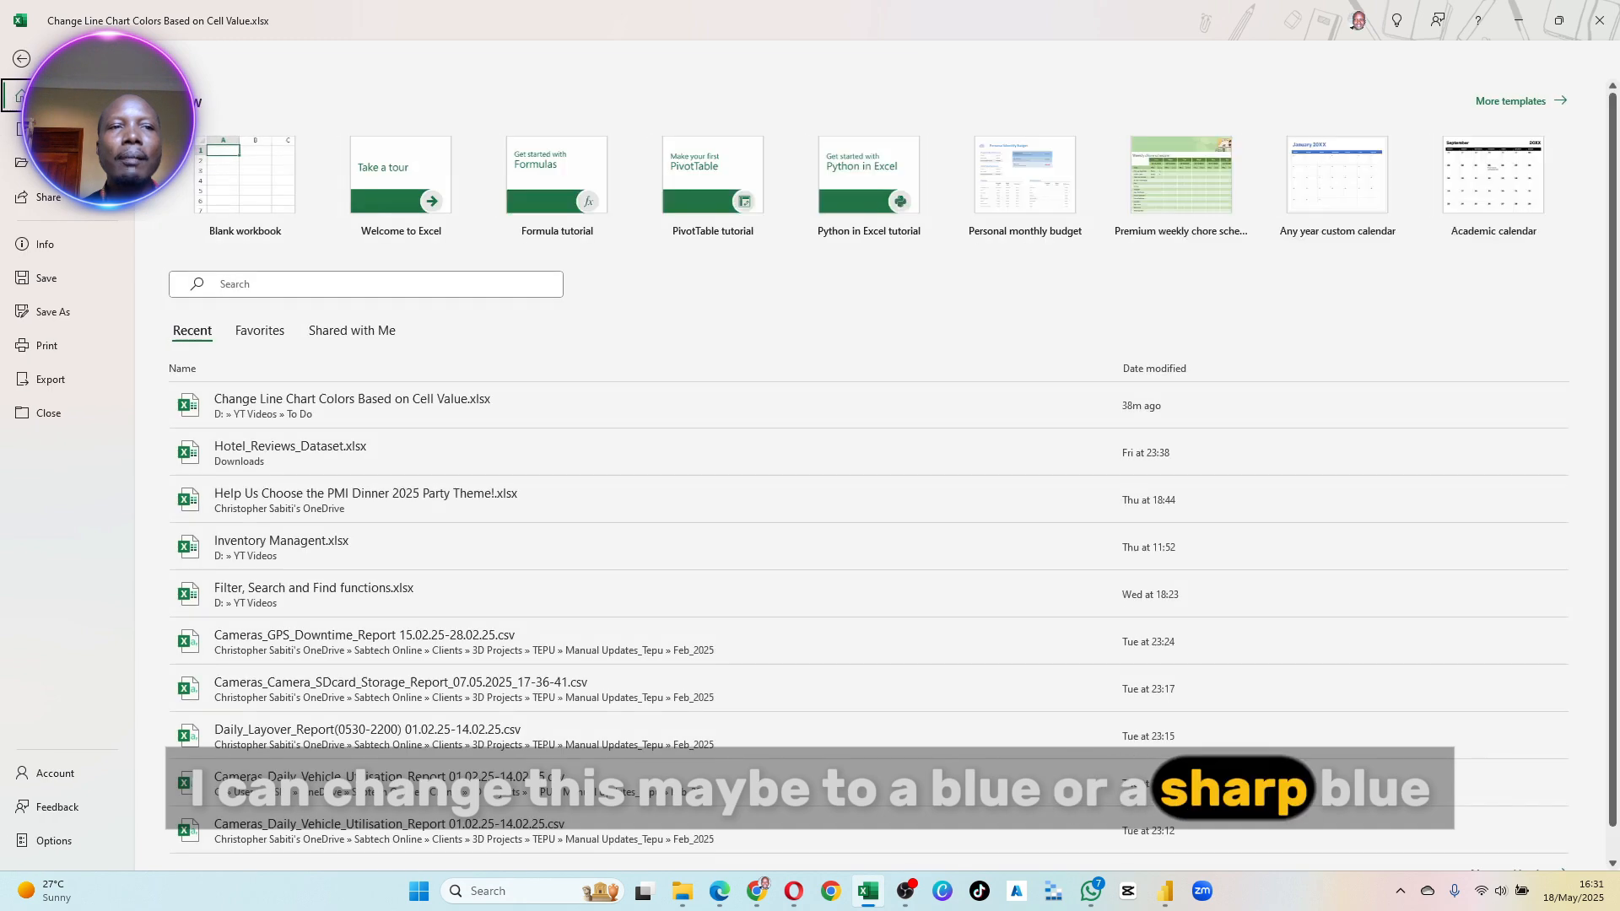
{"action": "key", "text": "Escape"}
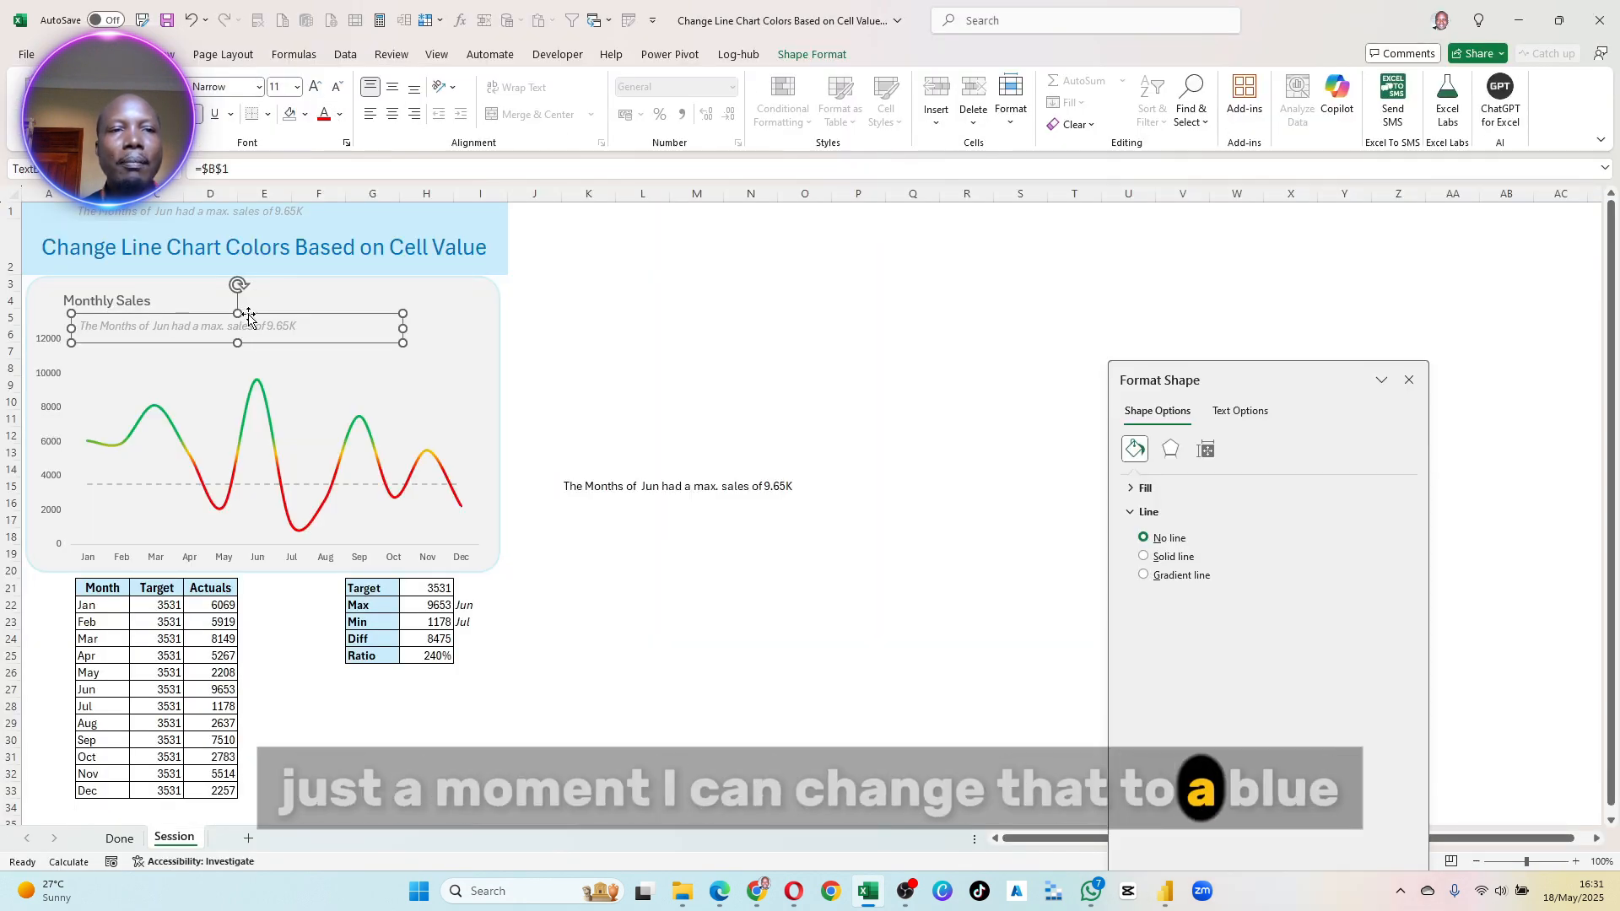
{"action": "left_click", "coordinate": [341, 116]}
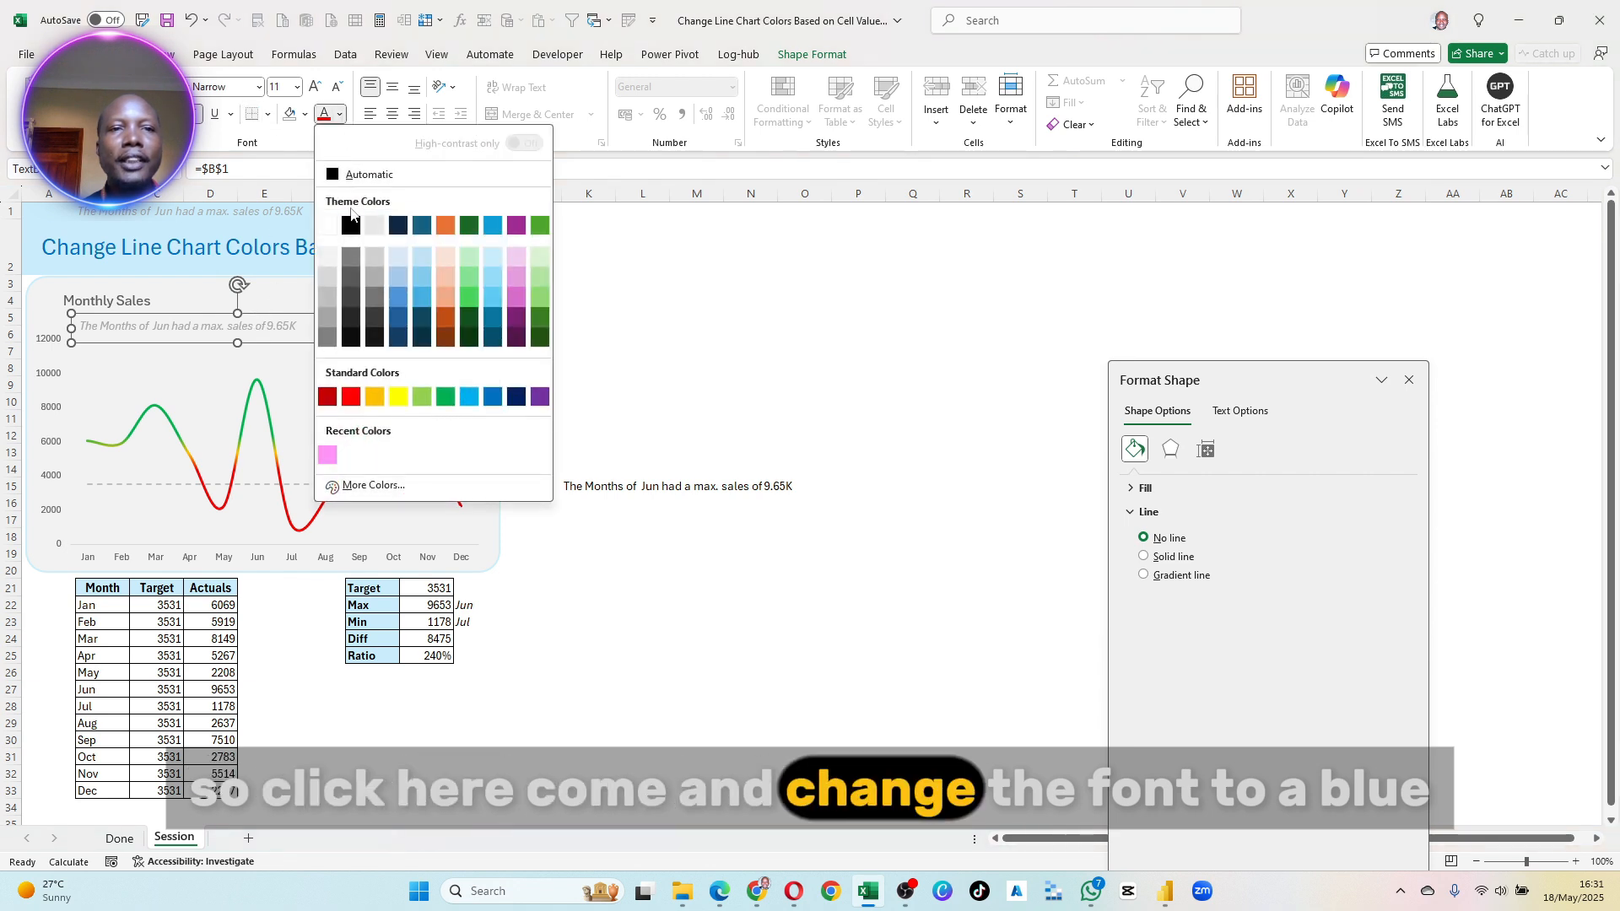
{"action": "left_click", "coordinate": [423, 226]}
{"action": "left_click_drag", "start_coordinate": [372, 320], "coordinate": [350, 307]}
{"action": "left_click", "coordinate": [713, 365]}
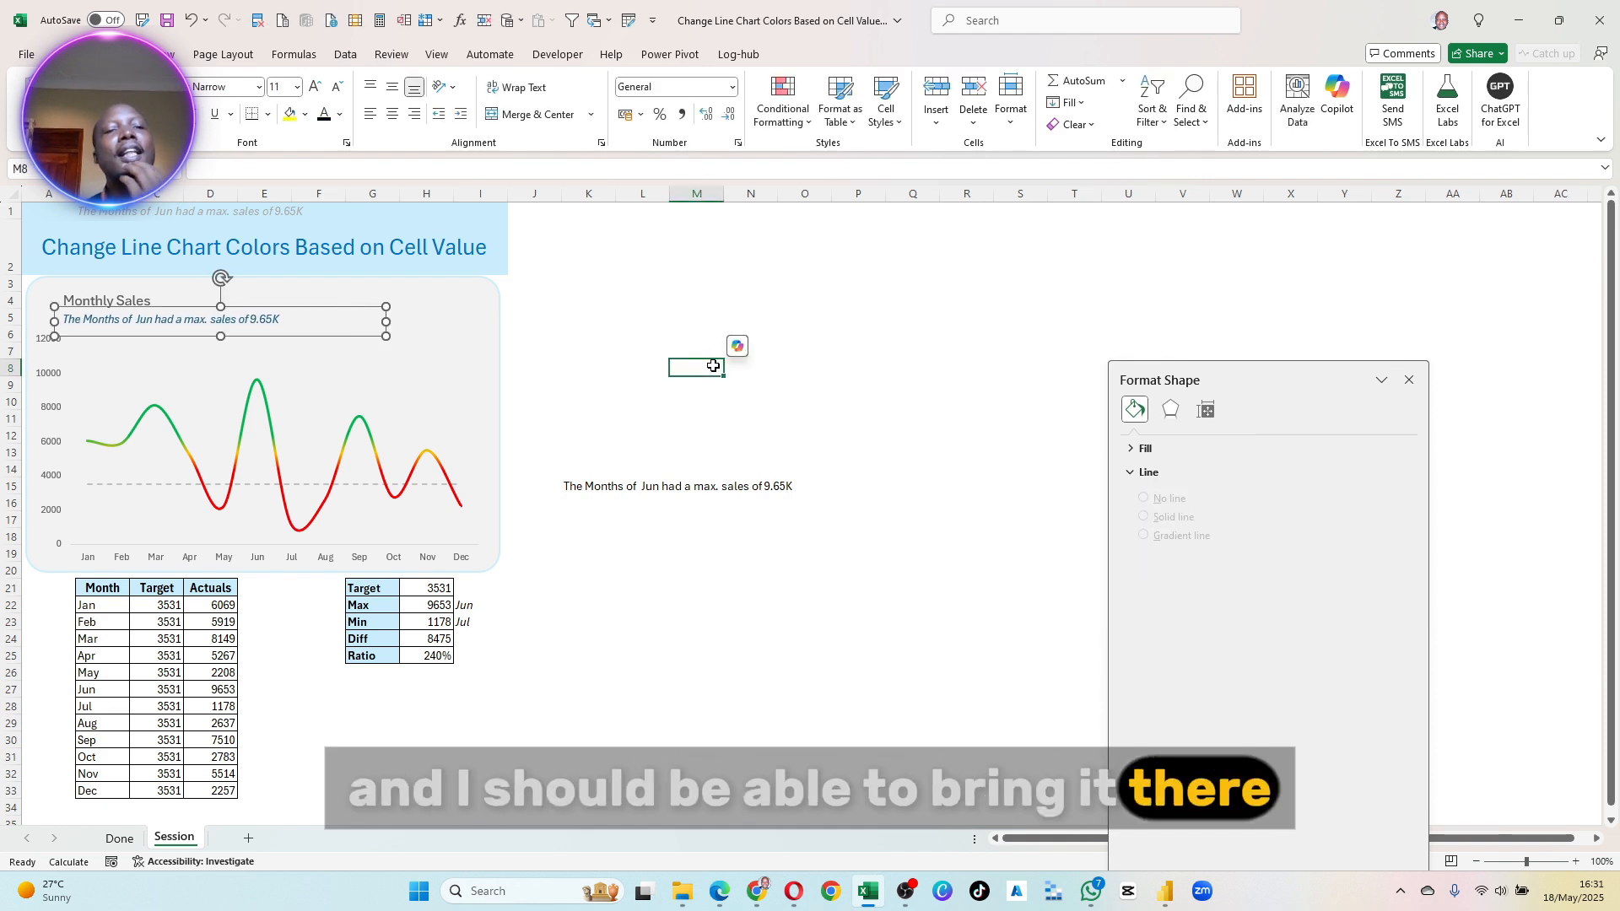
{"action": "left_click", "coordinate": [651, 431]}
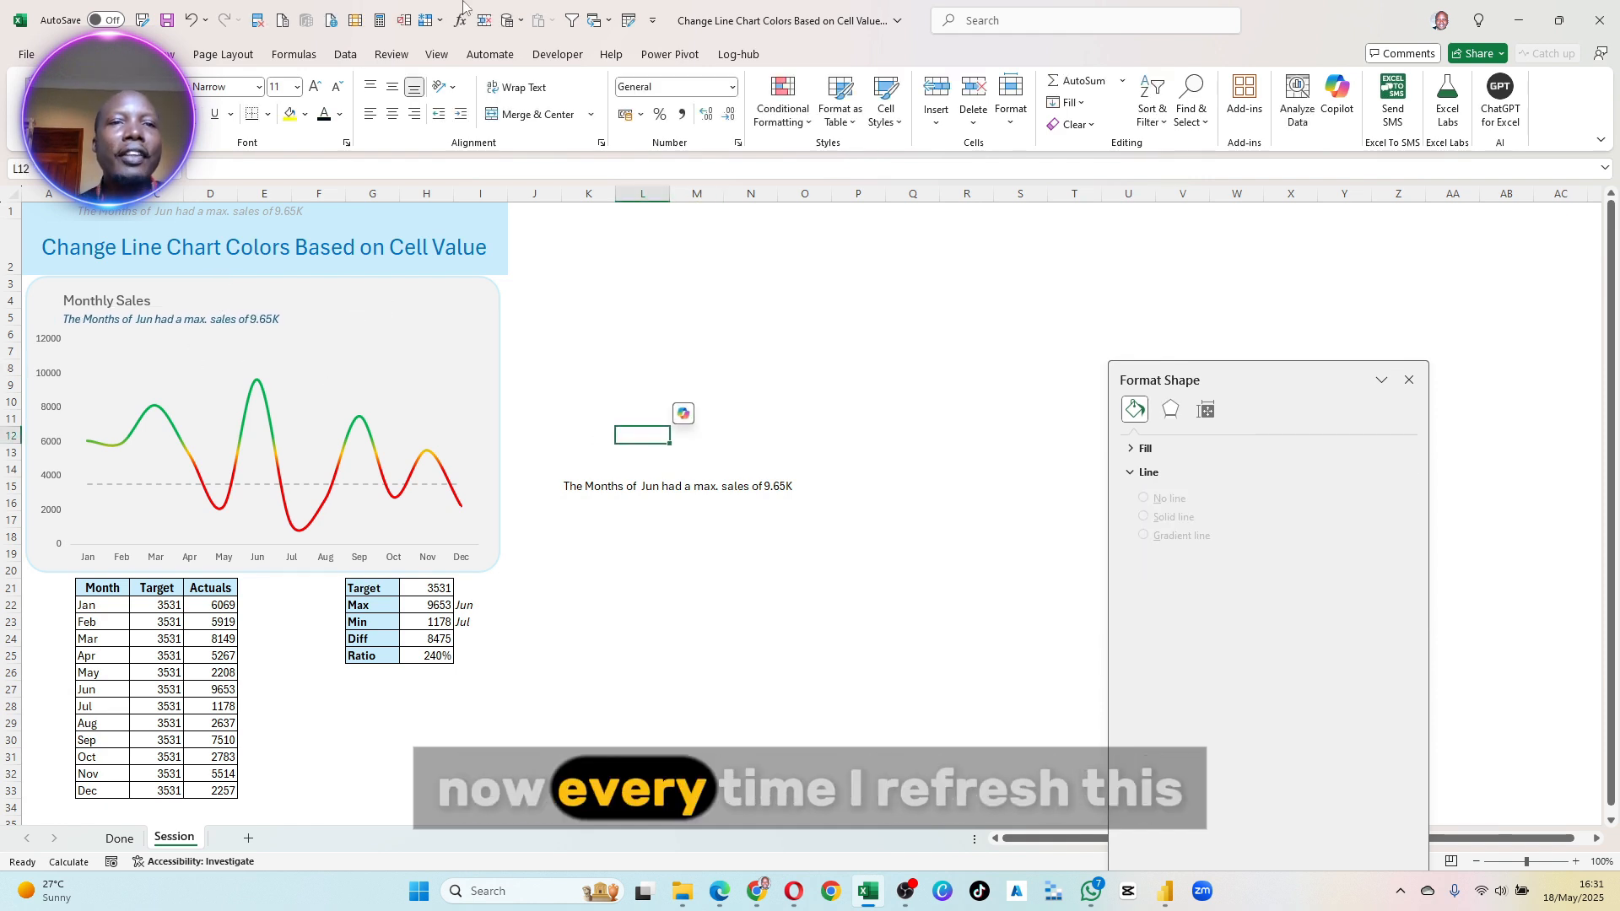
- Recalculate the workbook to refresh the sales figures, the chart and its linked subtitle
{"action": "left_click", "coordinate": [377, 28]}
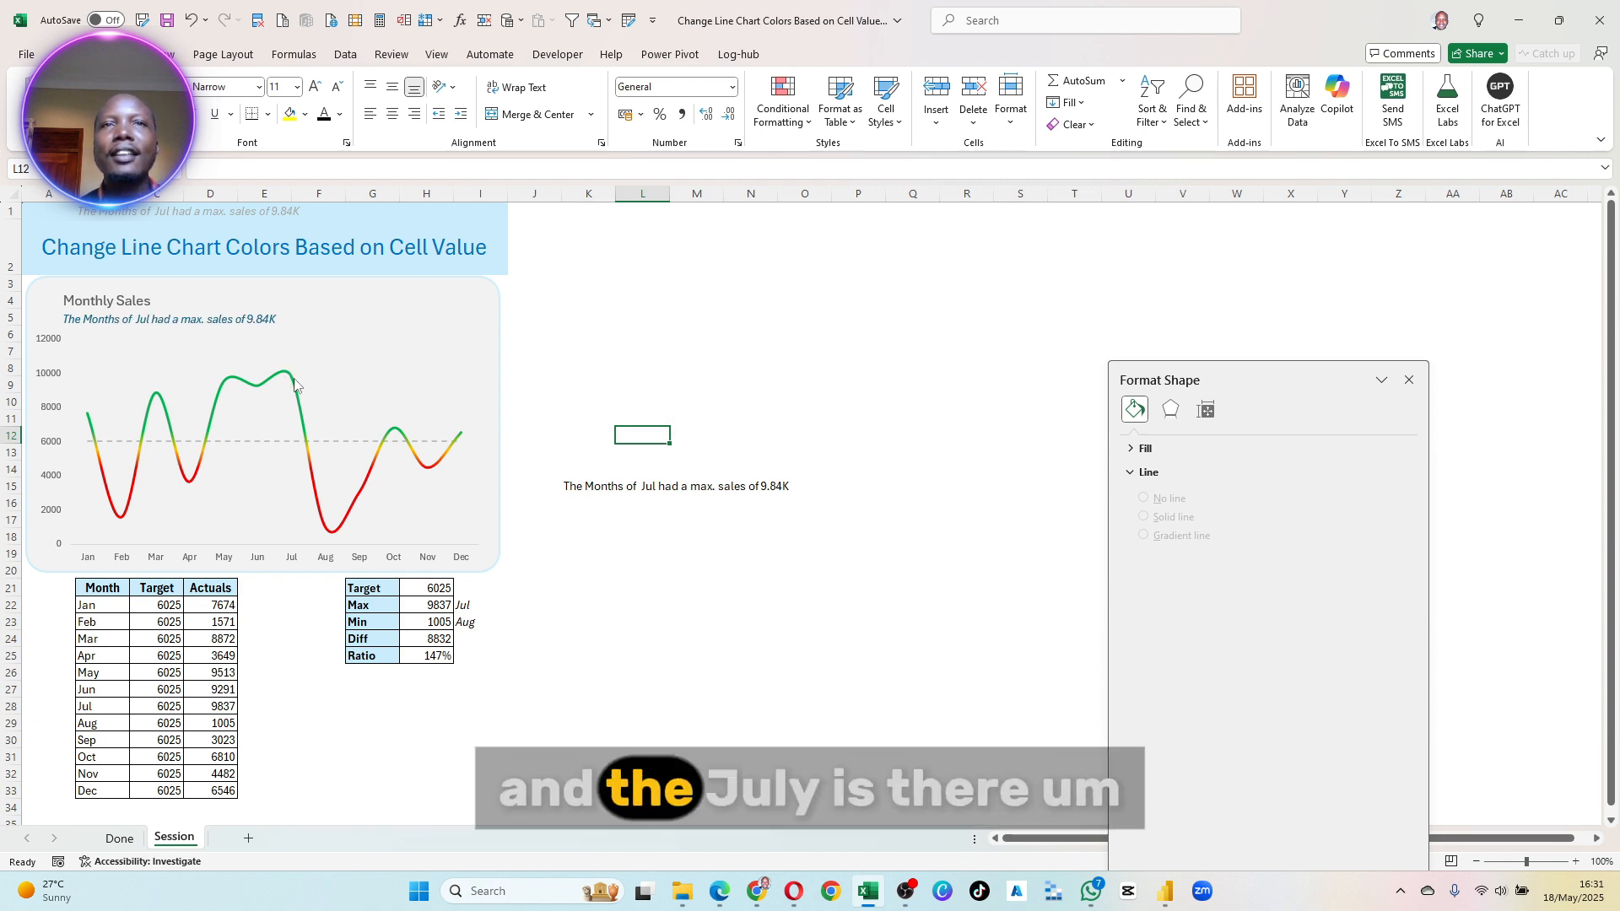
{"action": "mouse_move", "coordinate": [294, 384]}
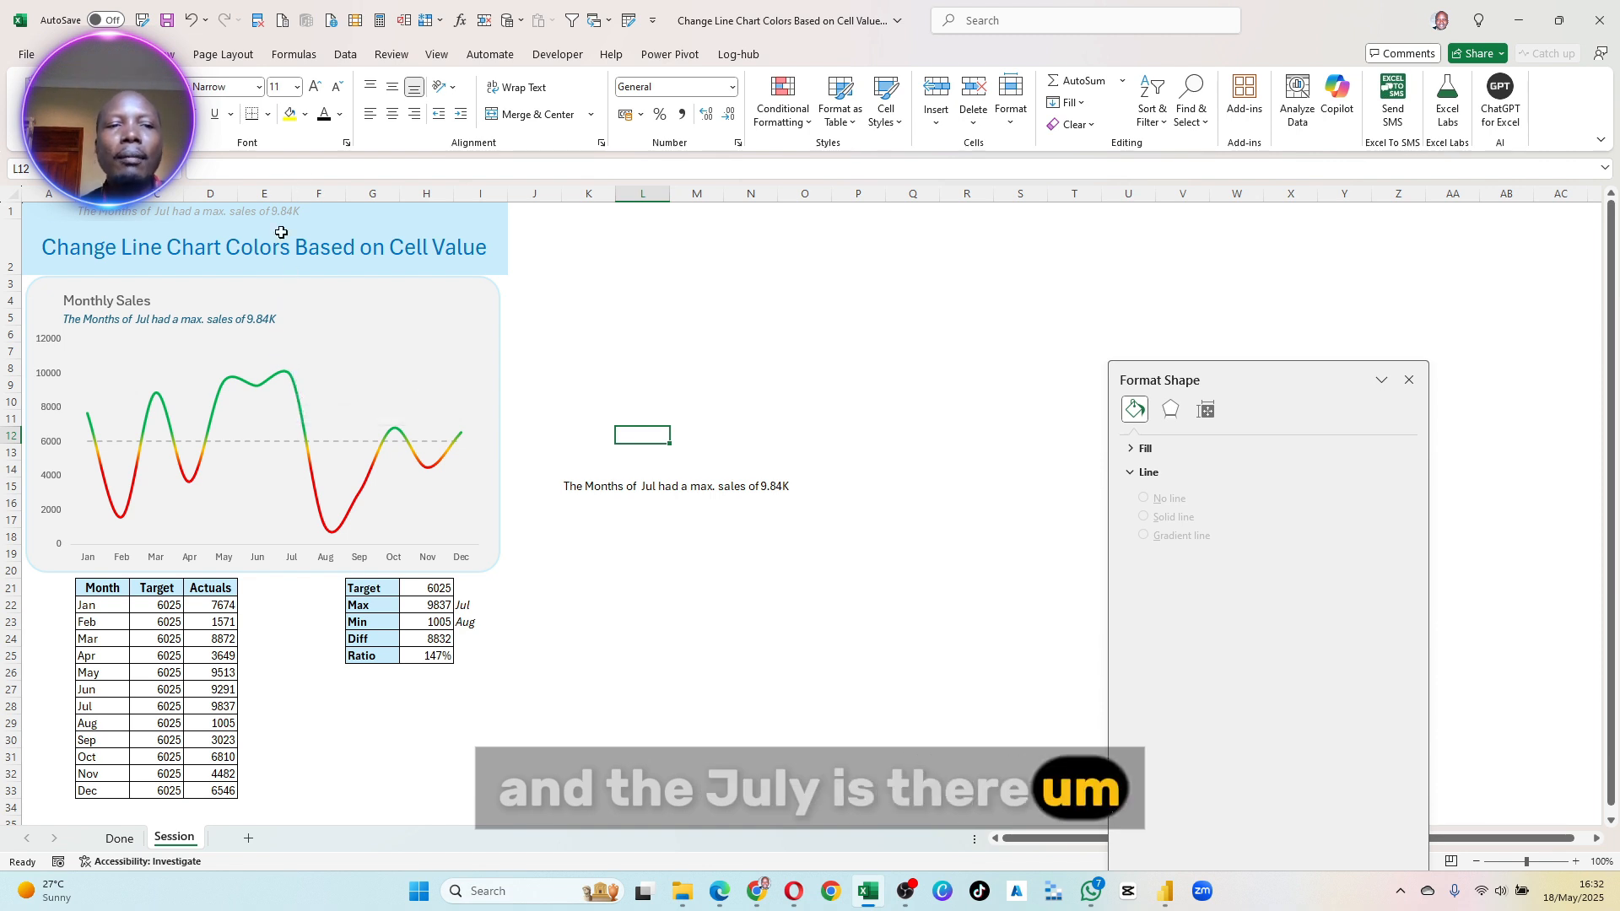
{"action": "mouse_move", "coordinate": [299, 424]}
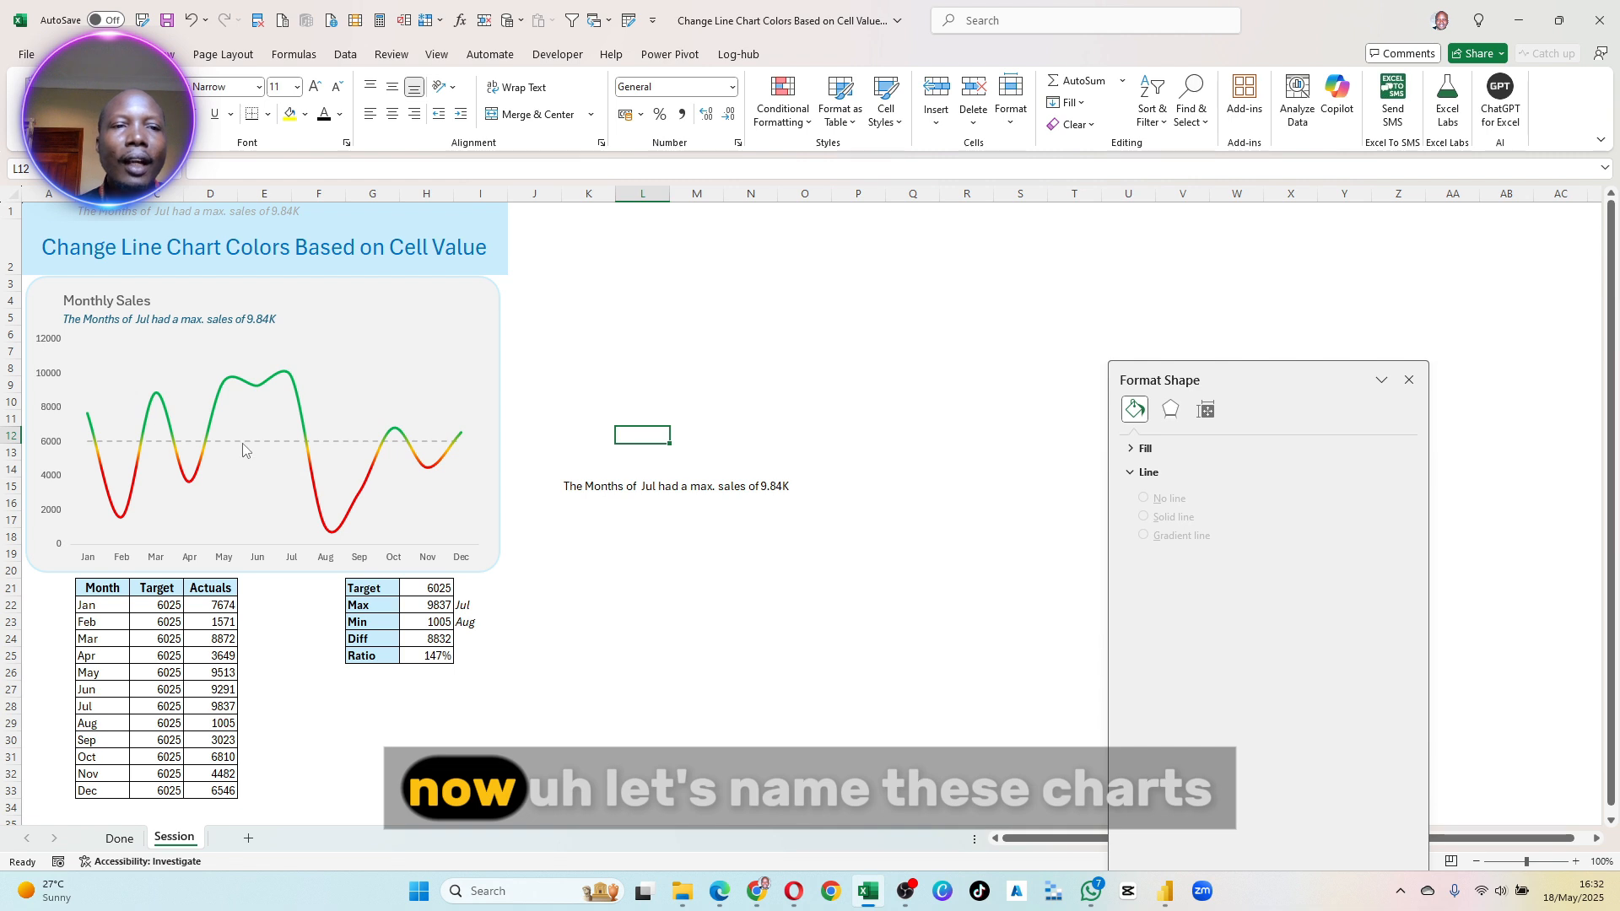
- Select only the January data point of the Actuals line in the chart
{"action": "left_click", "coordinate": [89, 441]}
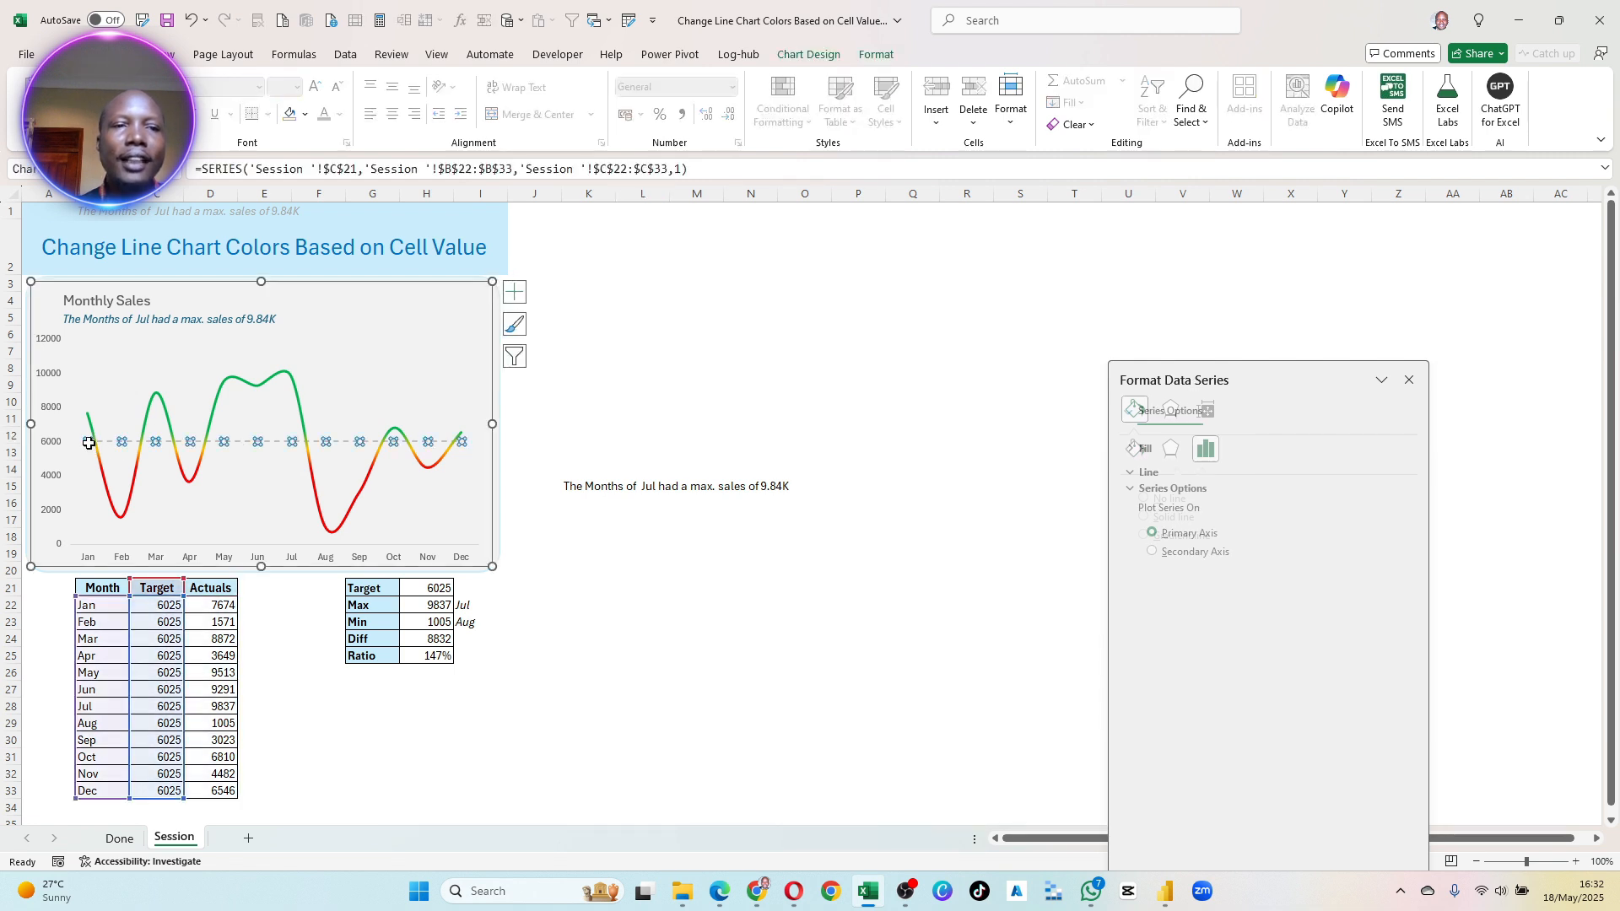
{"action": "left_click", "coordinate": [646, 418]}
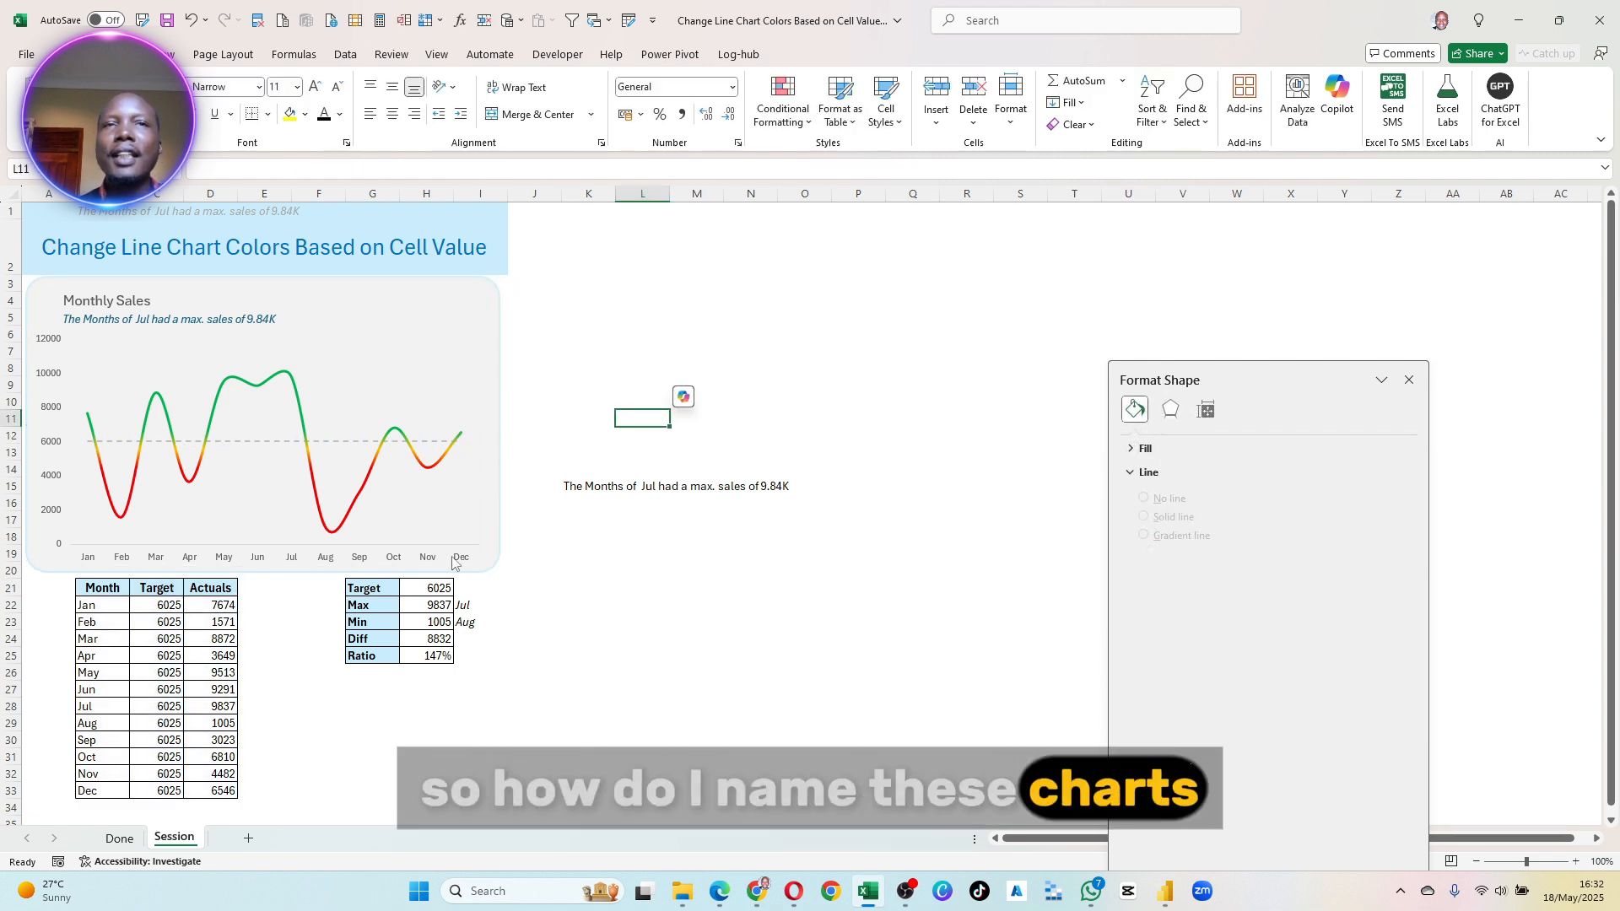
{"action": "left_click", "coordinate": [140, 430]}
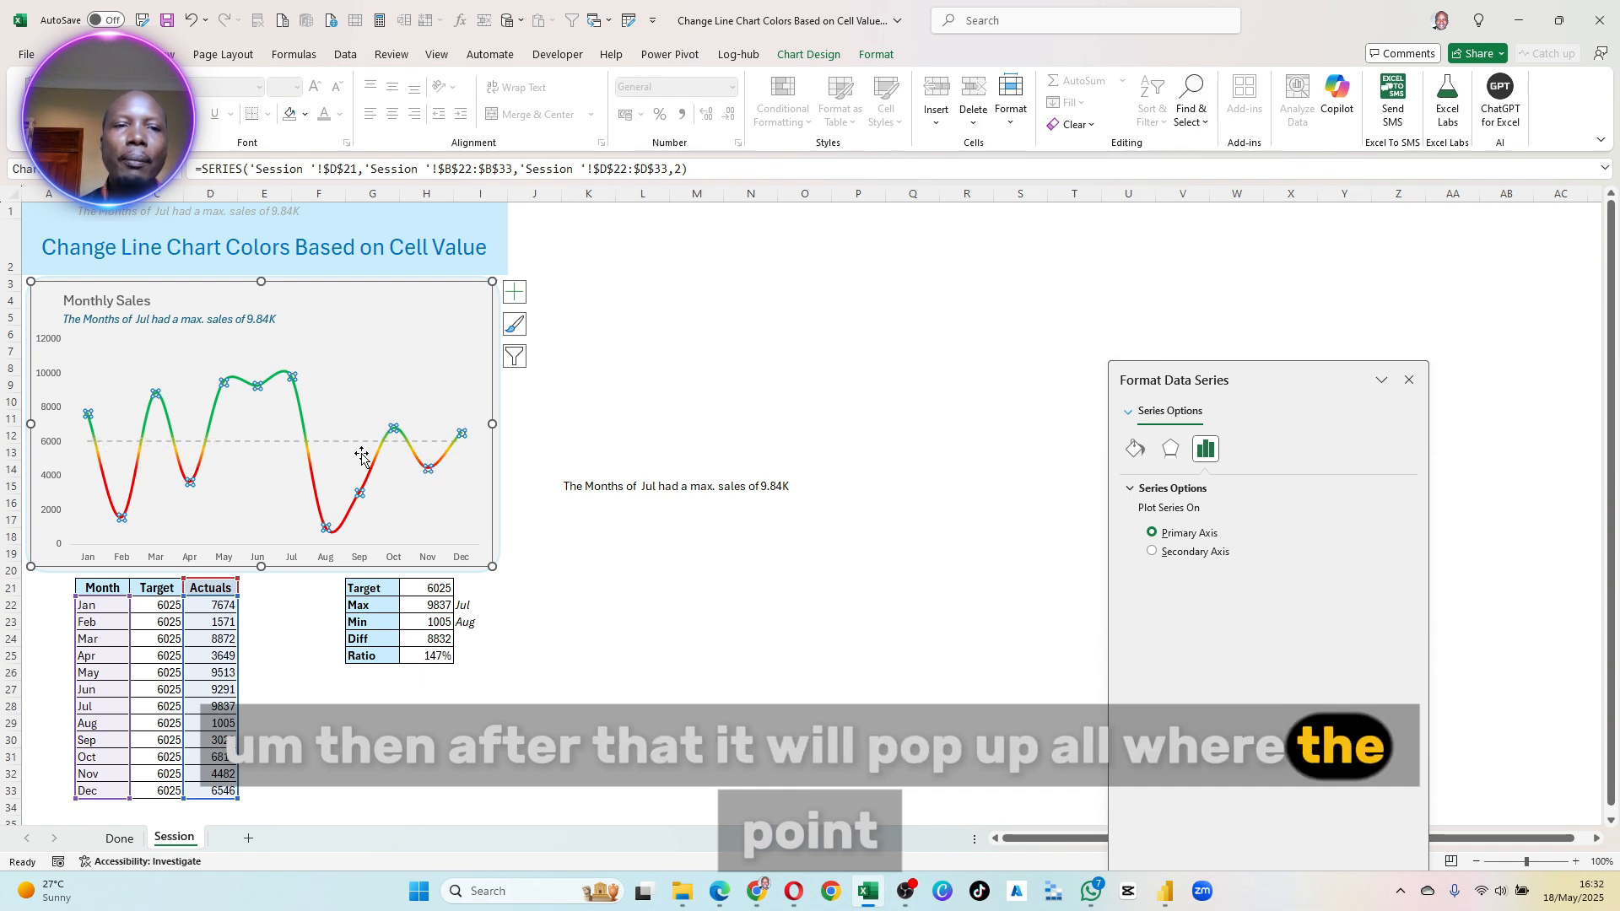
{"action": "left_click", "coordinate": [89, 415]}
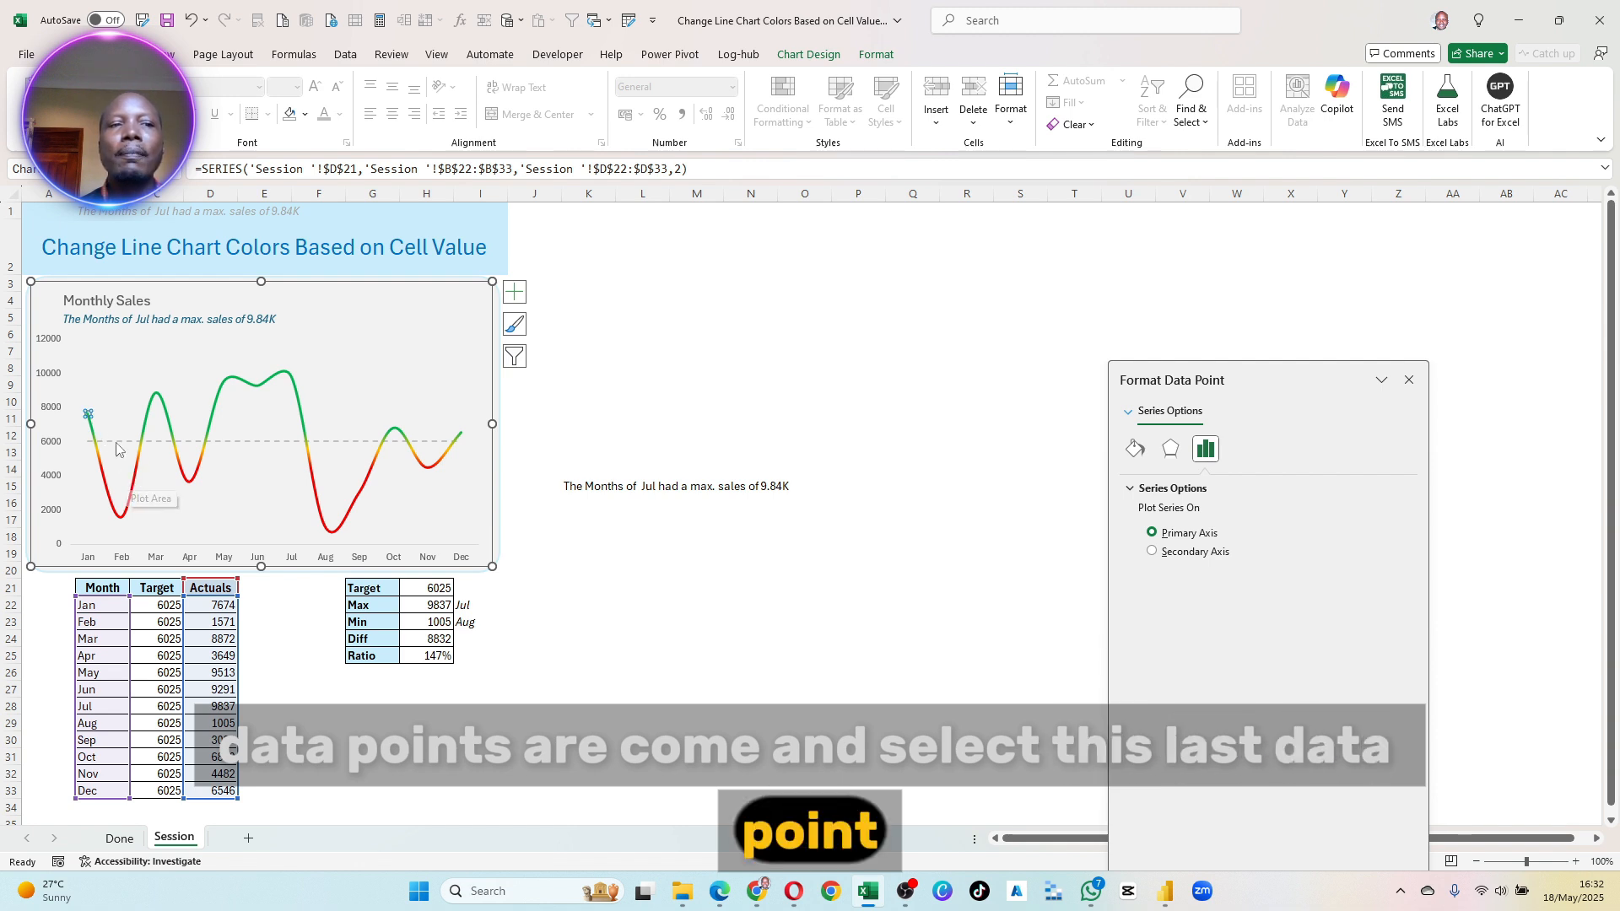
{"action": "right_click", "coordinate": [84, 415]}
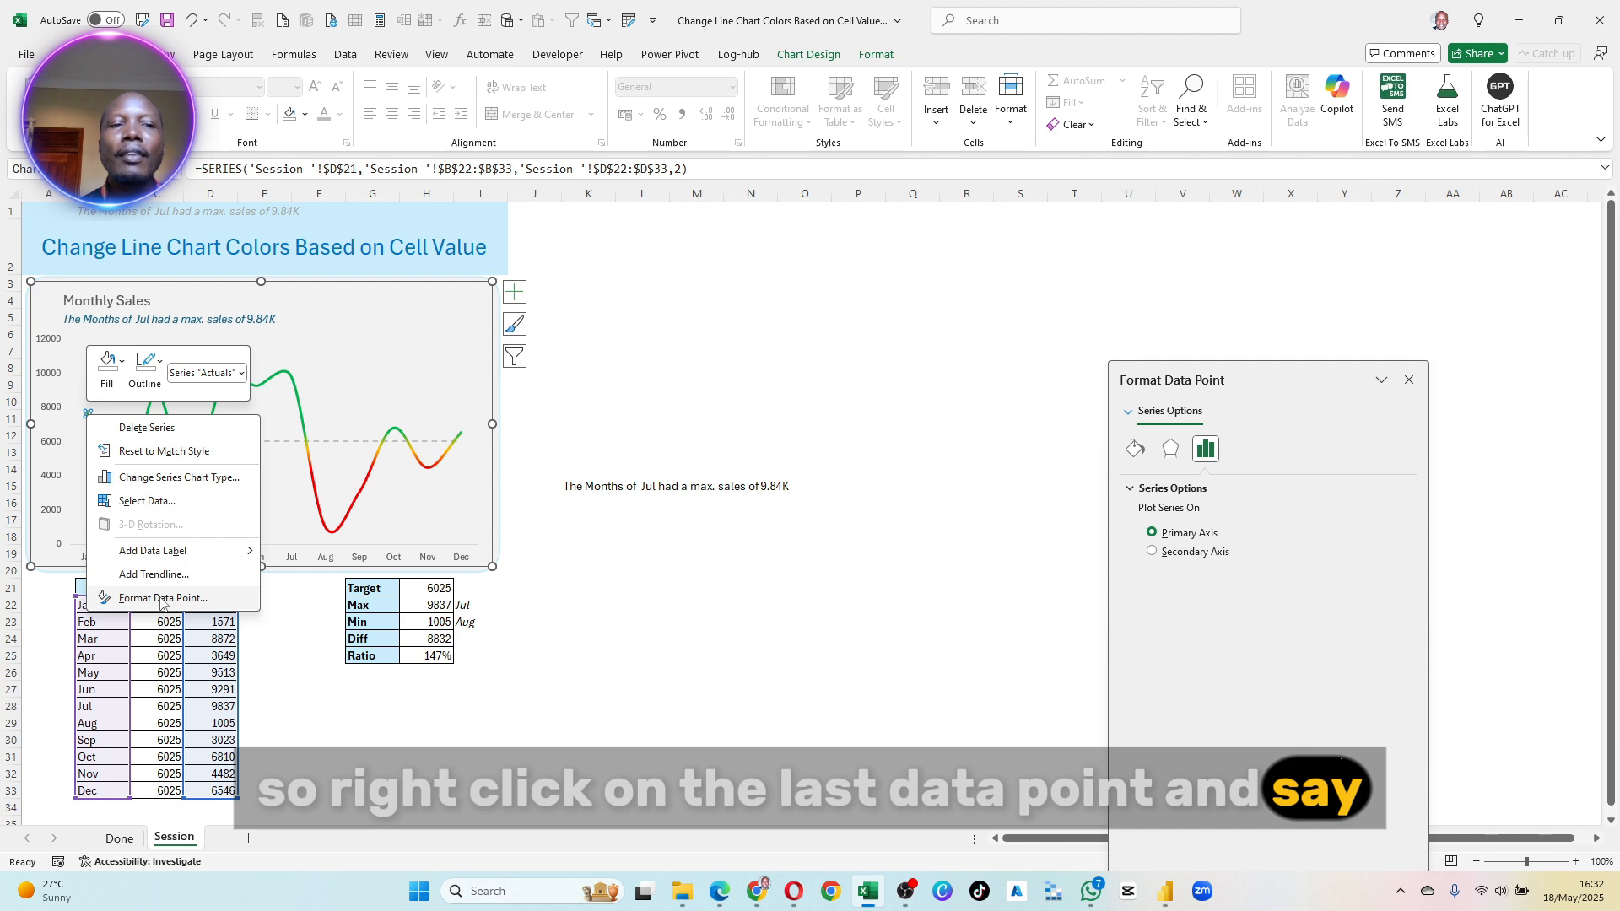
{"action": "left_click", "coordinate": [160, 599]}
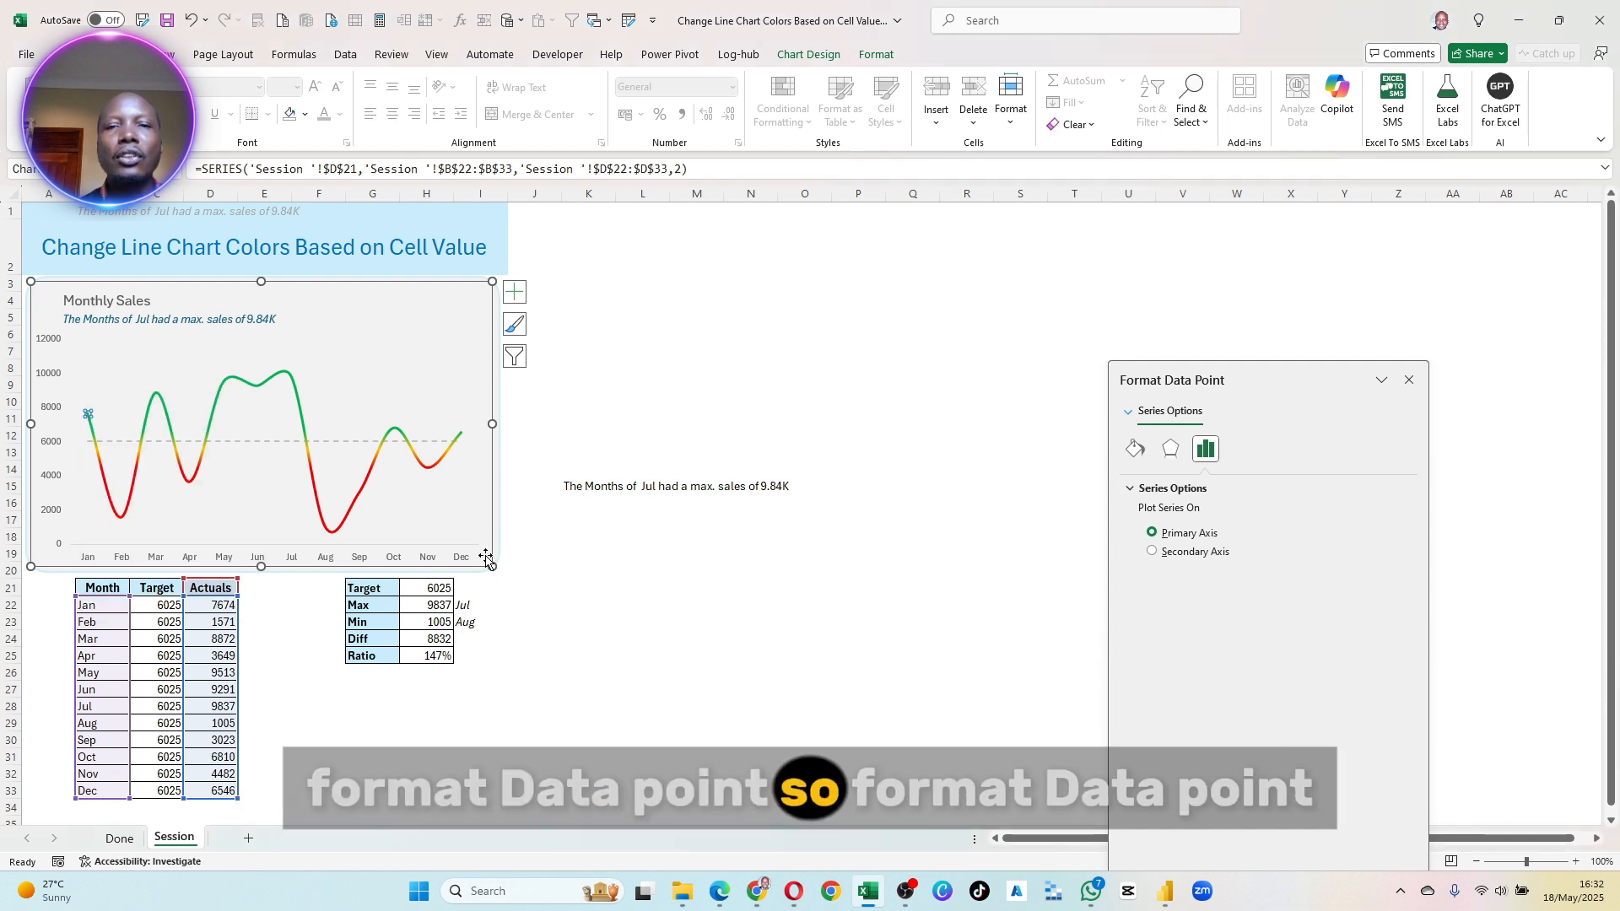
{"action": "left_click_drag", "start_coordinate": [1268, 375], "coordinate": [510, 292]}
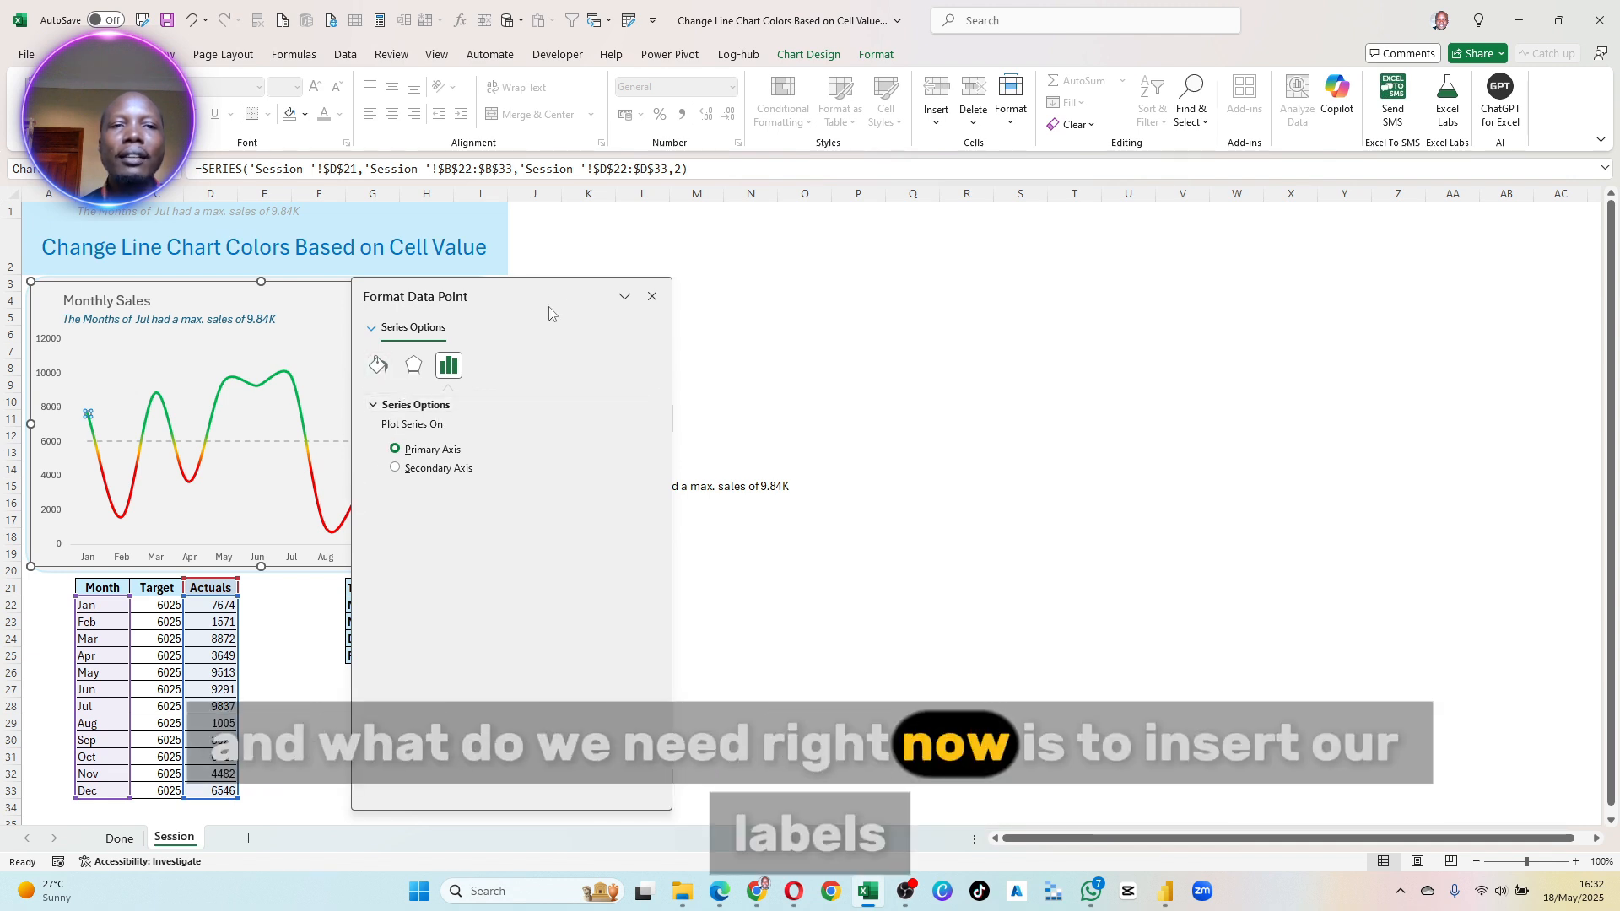
{"action": "left_click", "coordinate": [377, 366]}
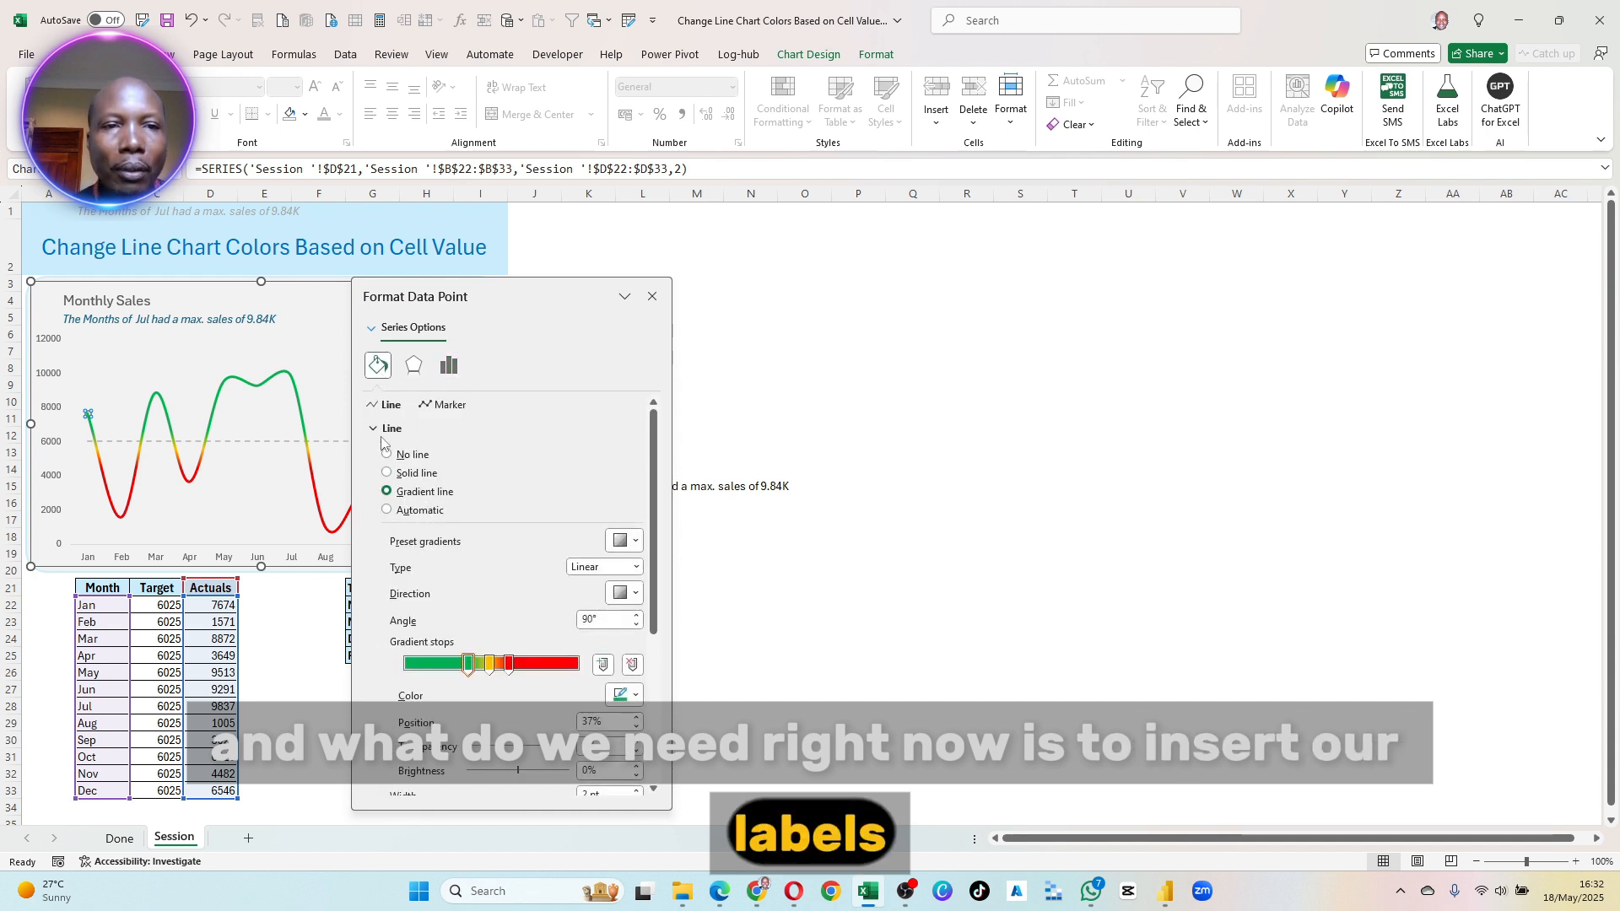
{"action": "left_click", "coordinate": [391, 428]}
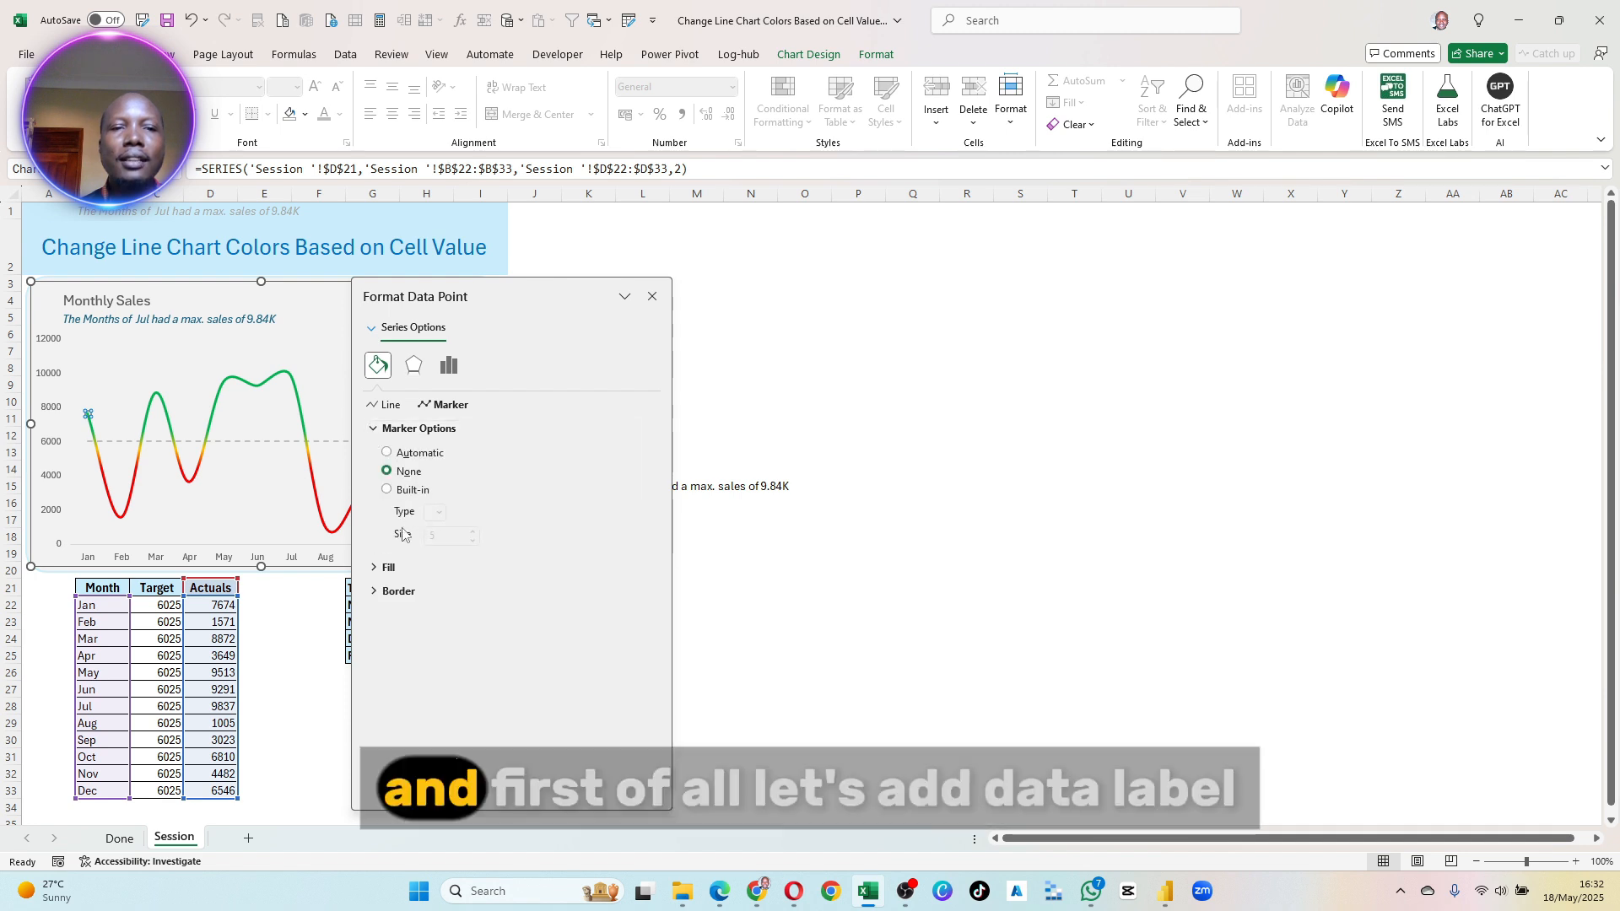
{"action": "left_click", "coordinate": [652, 296]}
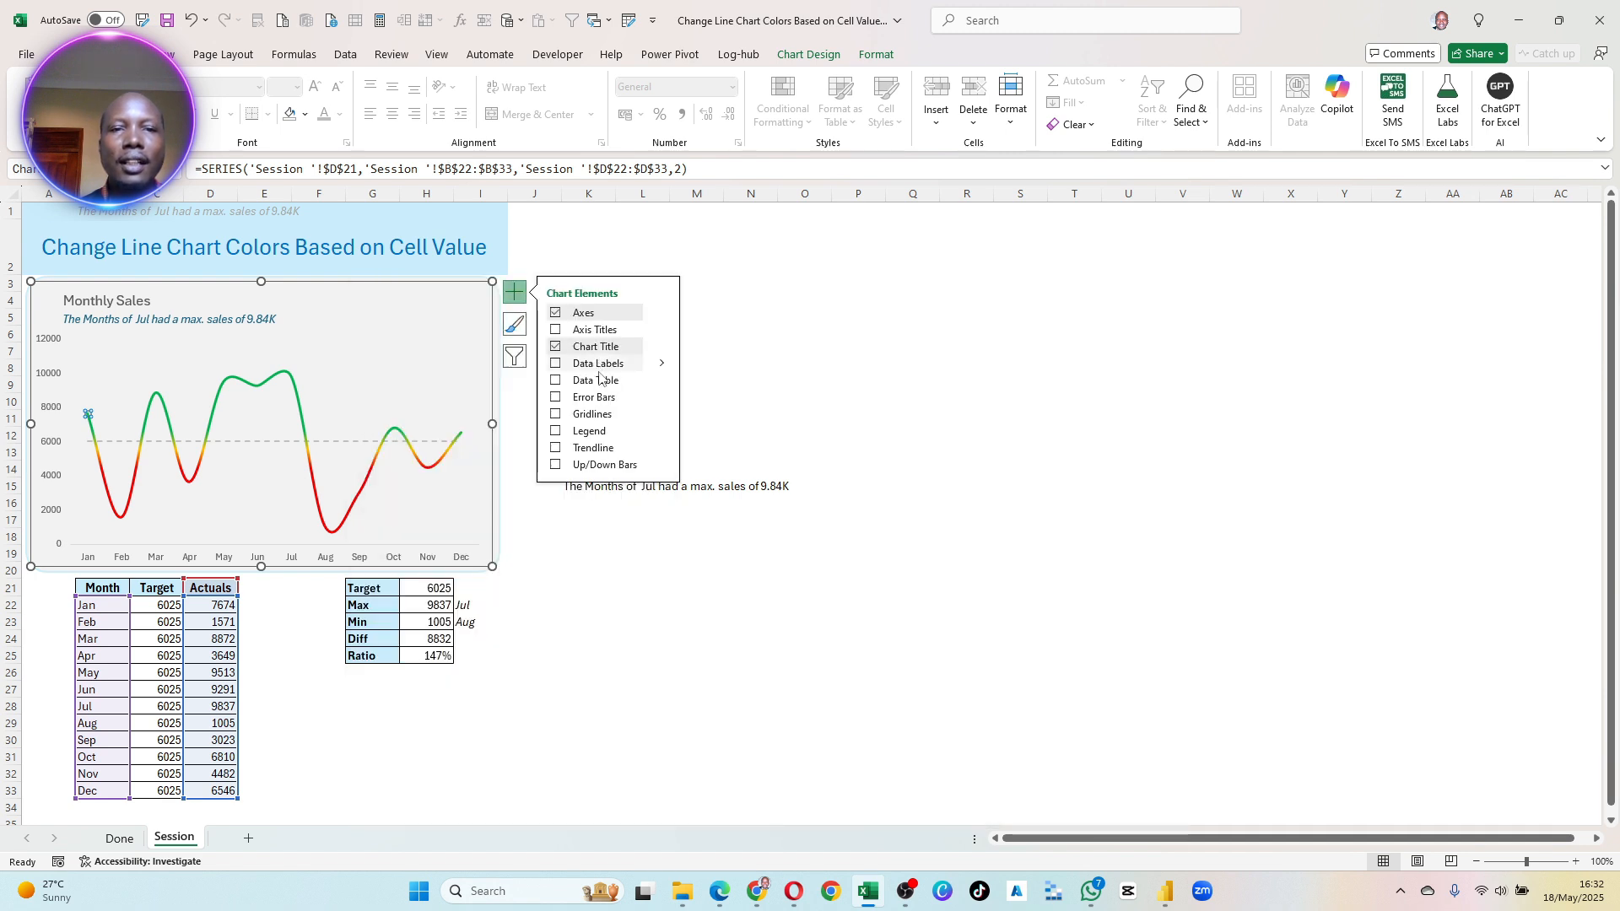
- Add a data label to the January point of the Actuals line and open the formatting options of that label
{"action": "left_click", "coordinate": [555, 364]}
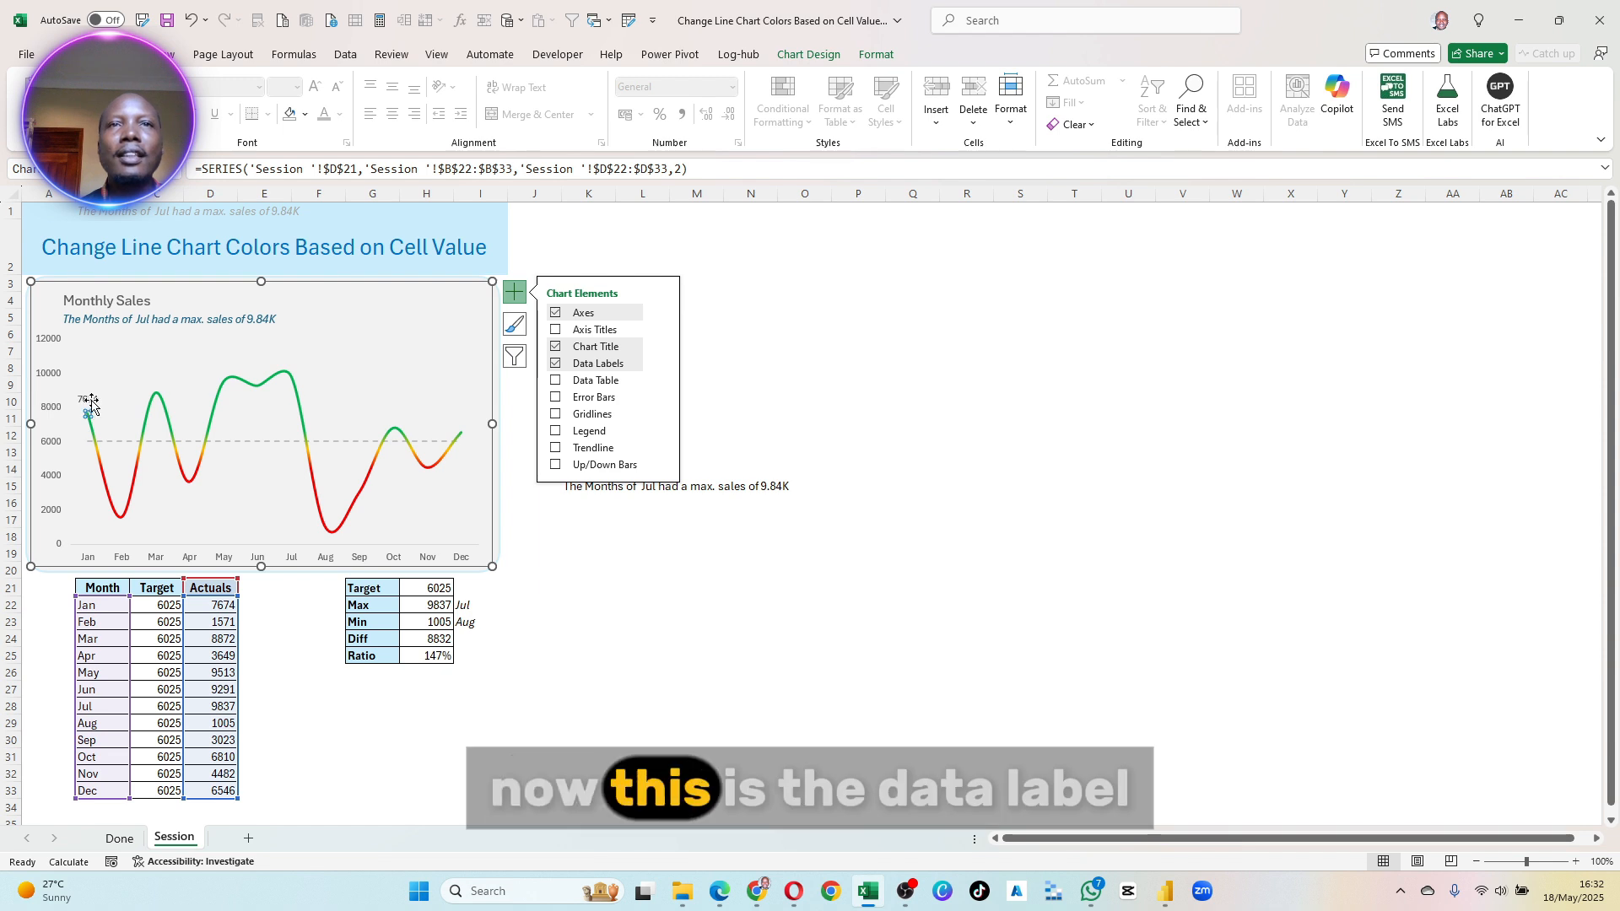
{"action": "left_click", "coordinate": [643, 568]}
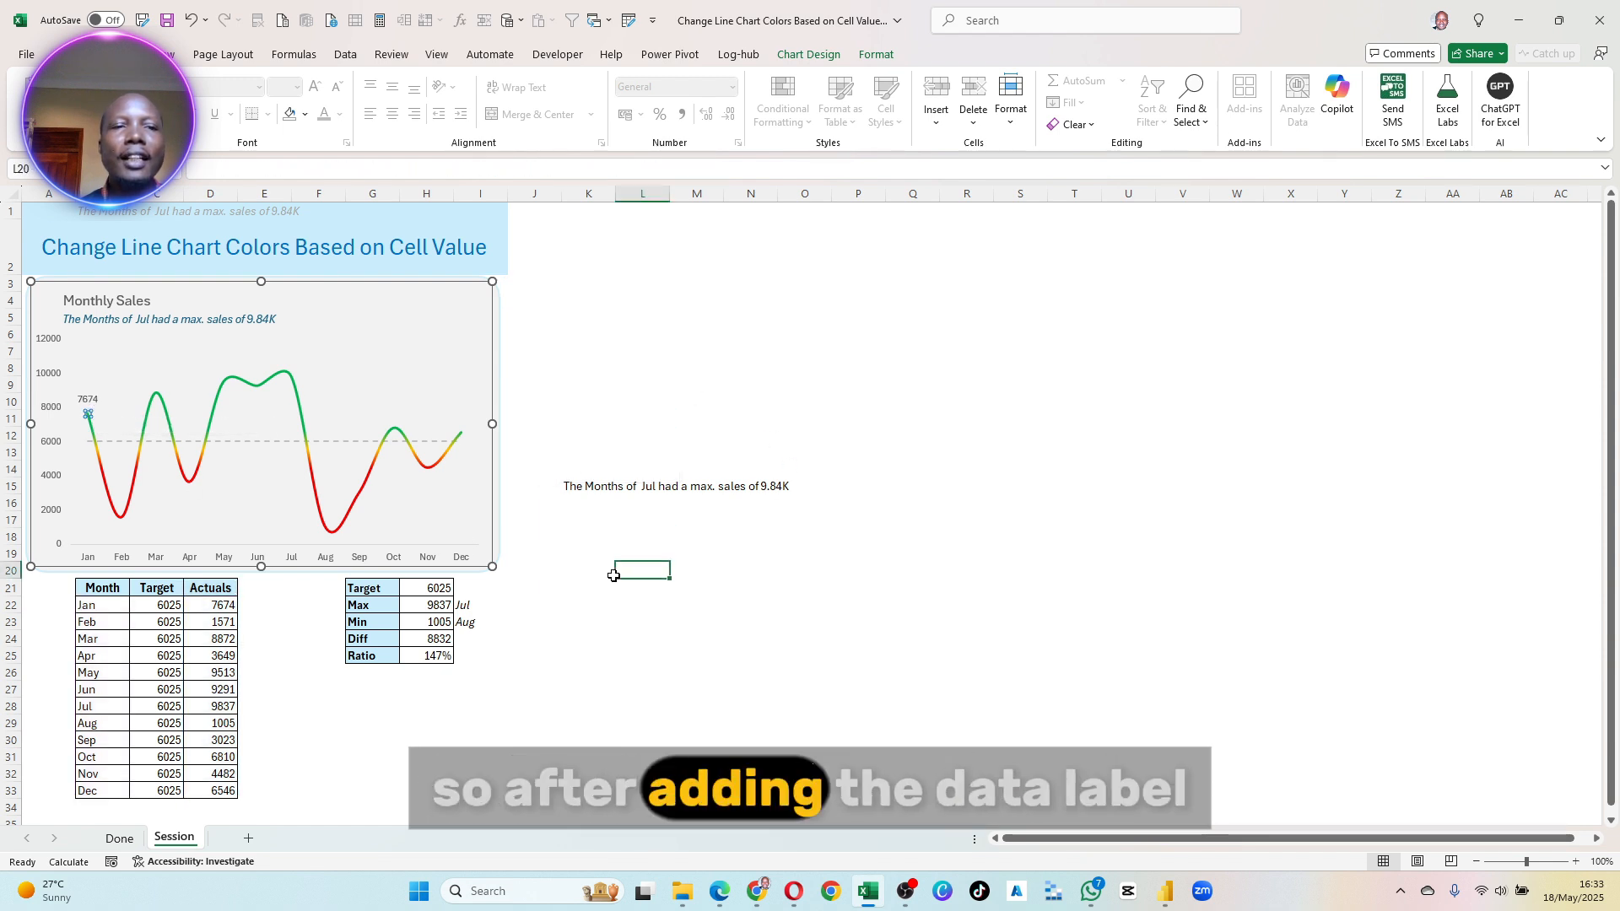
{"action": "left_click", "coordinate": [88, 401]}
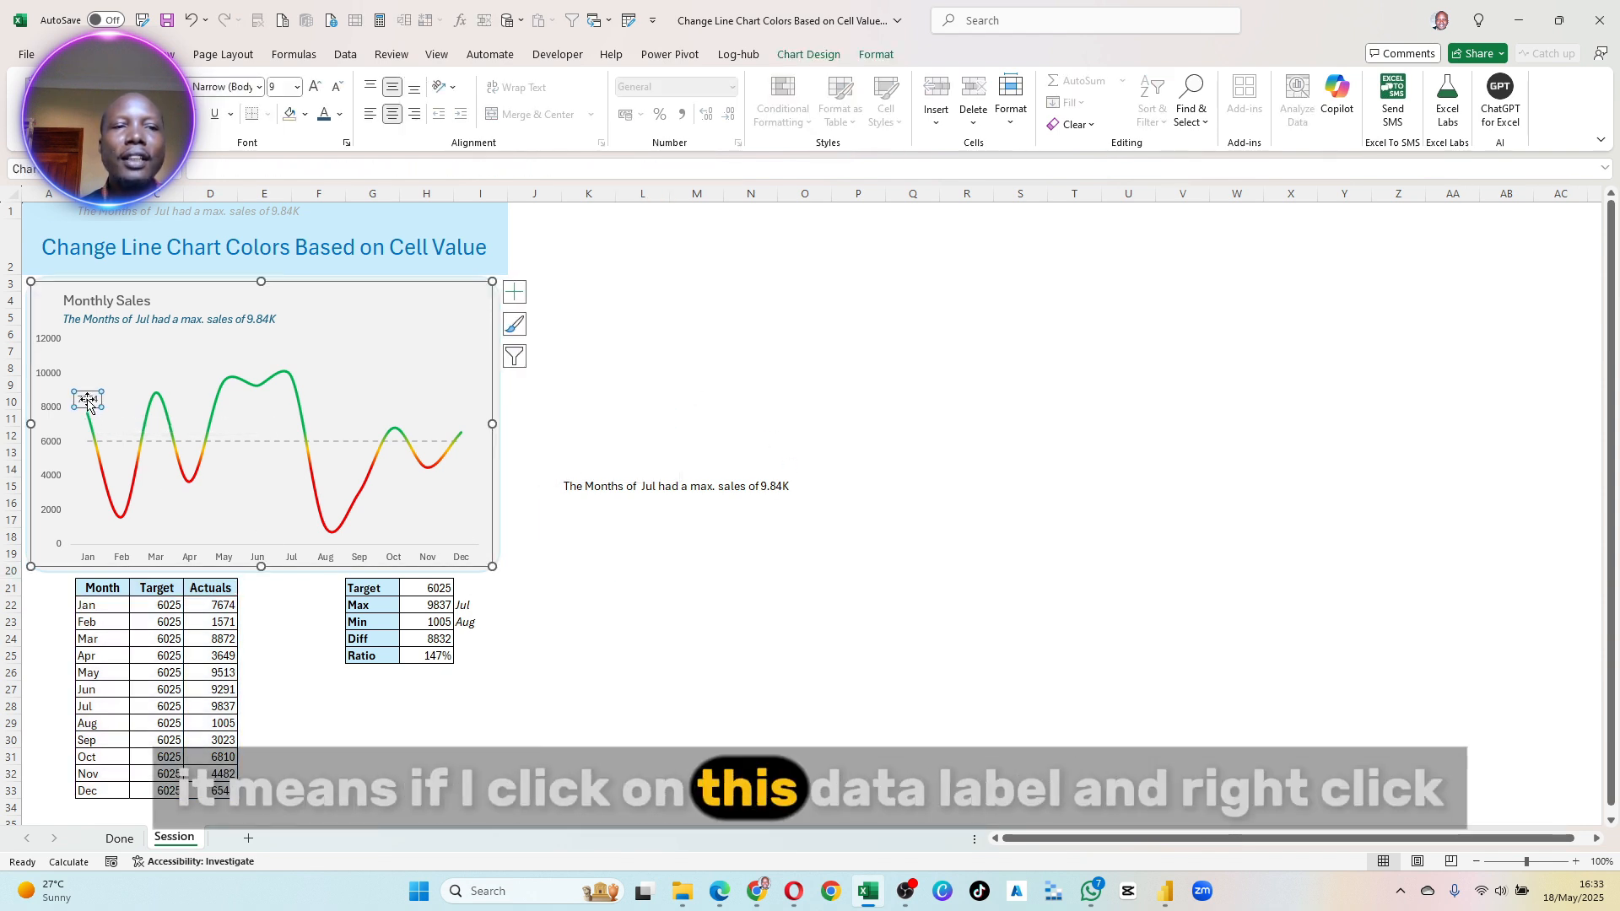
{"action": "right_click", "coordinate": [90, 406]}
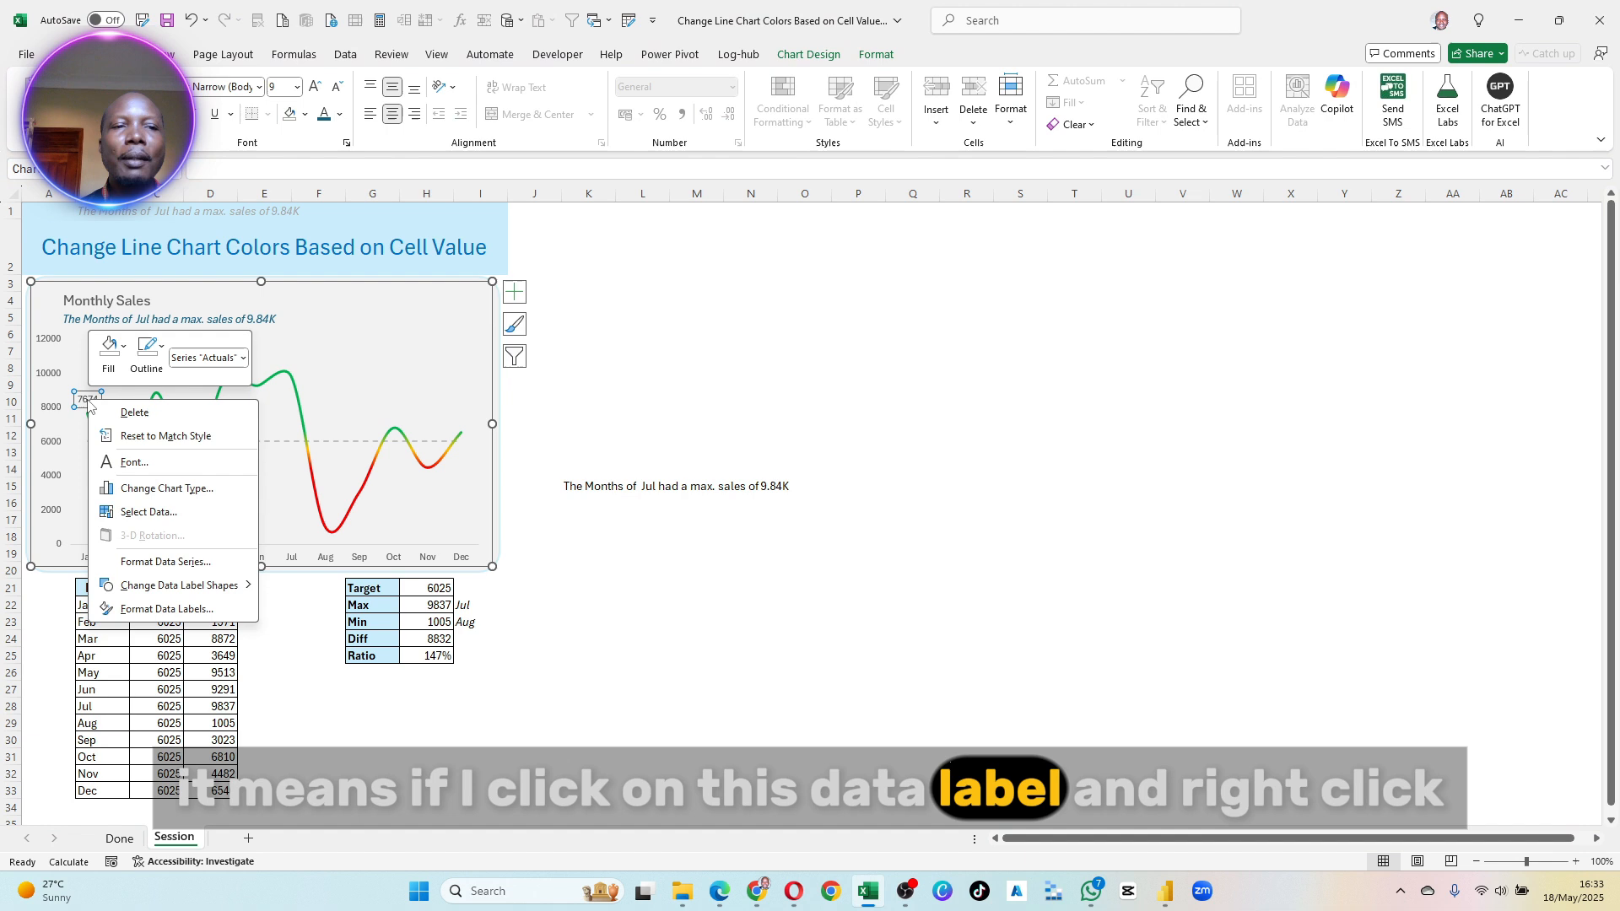
{"action": "left_click", "coordinate": [162, 609]}
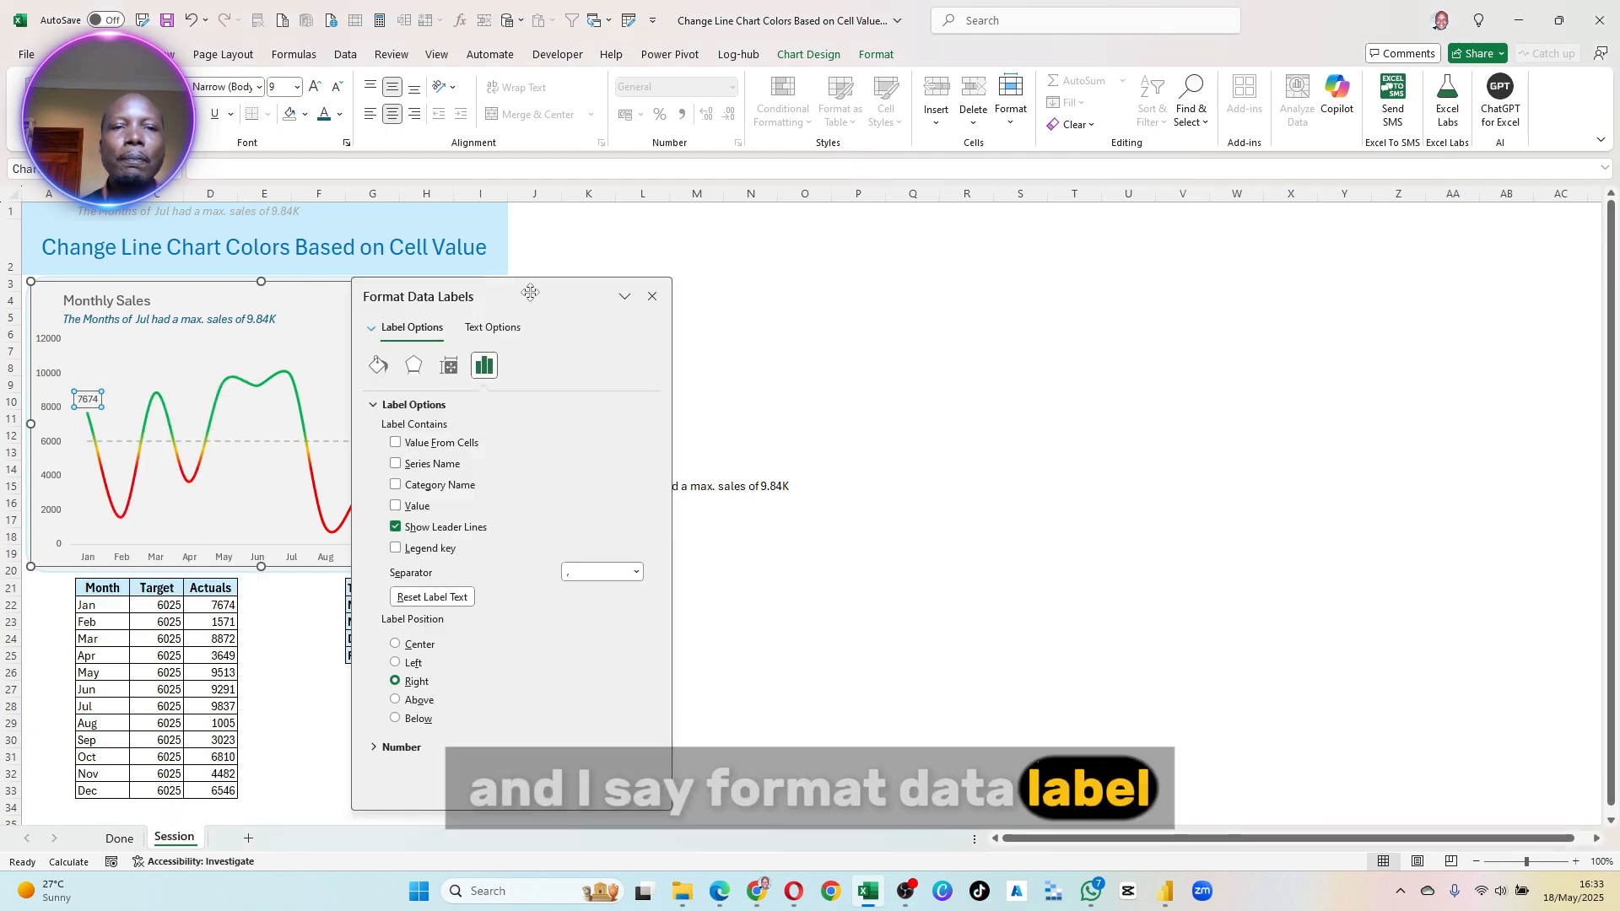
{"action": "left_click_drag", "start_coordinate": [504, 280], "coordinate": [379, 268]}
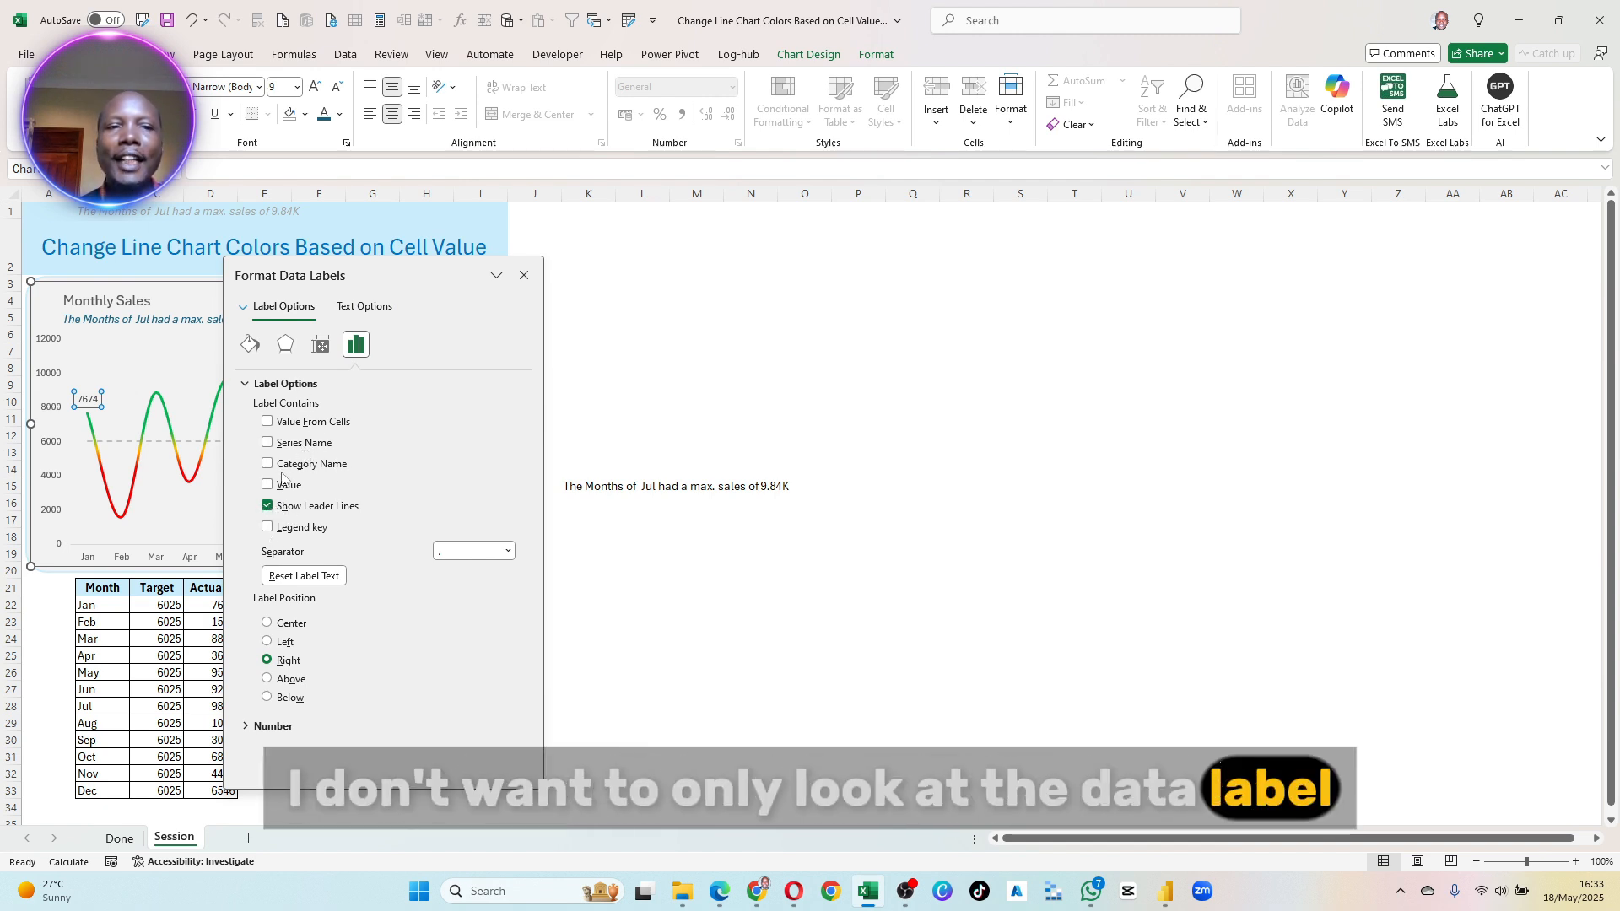
- Try Value From Cells, Series Name and Category Name as the data label's content, leaving each one switched off
{"action": "left_click", "coordinate": [267, 421]}
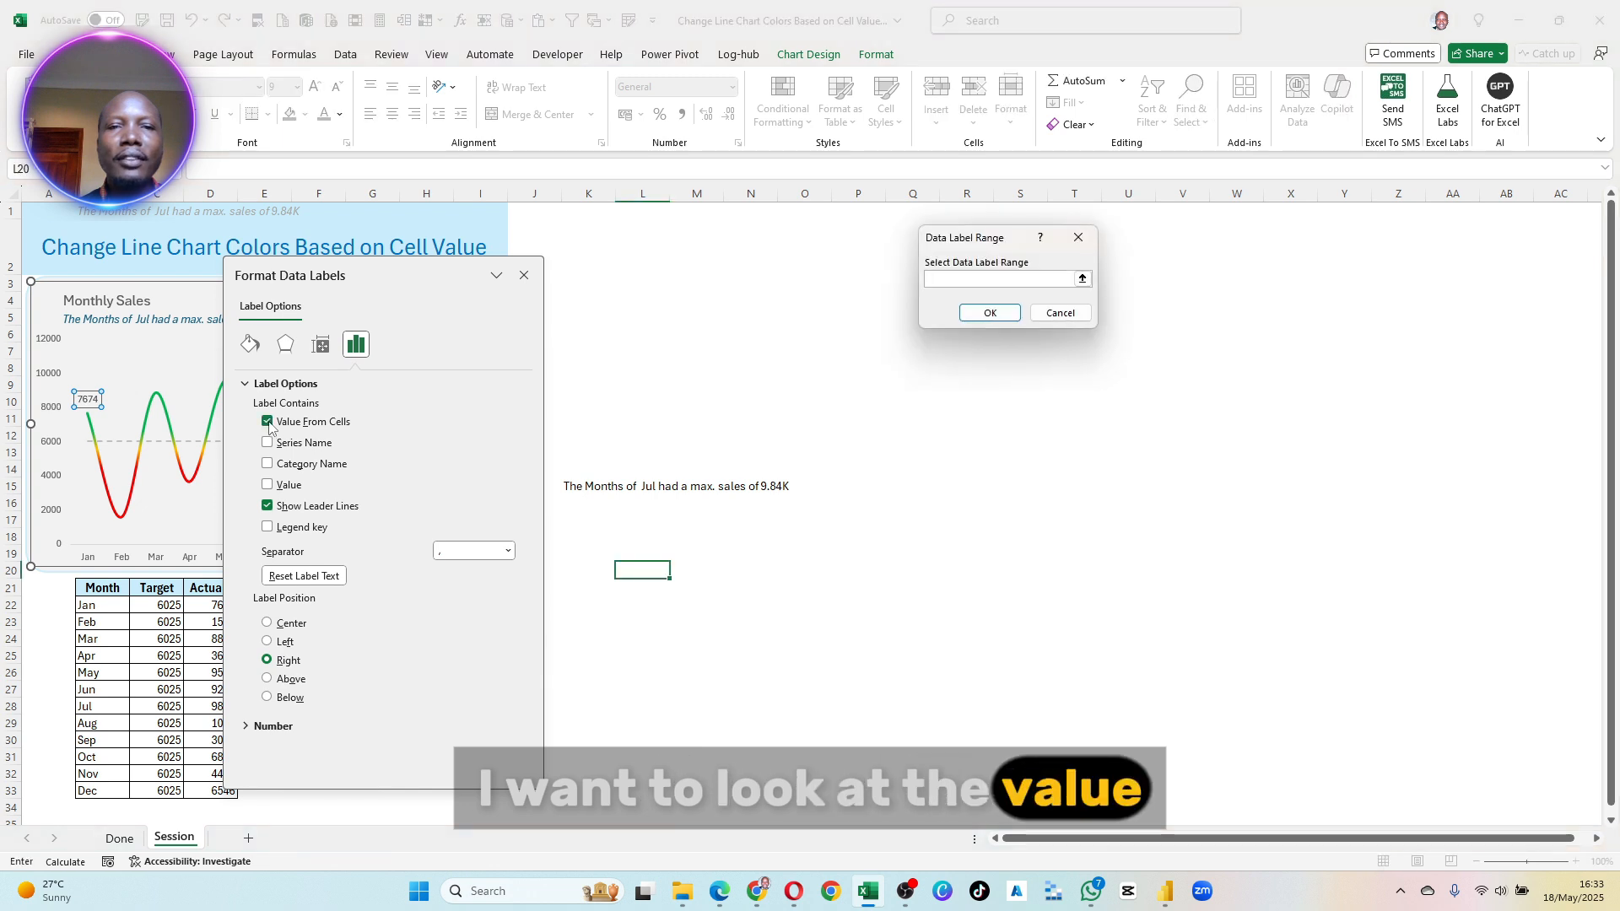
{"action": "key", "text": "Escape"}
{"action": "left_click", "coordinate": [267, 443]}
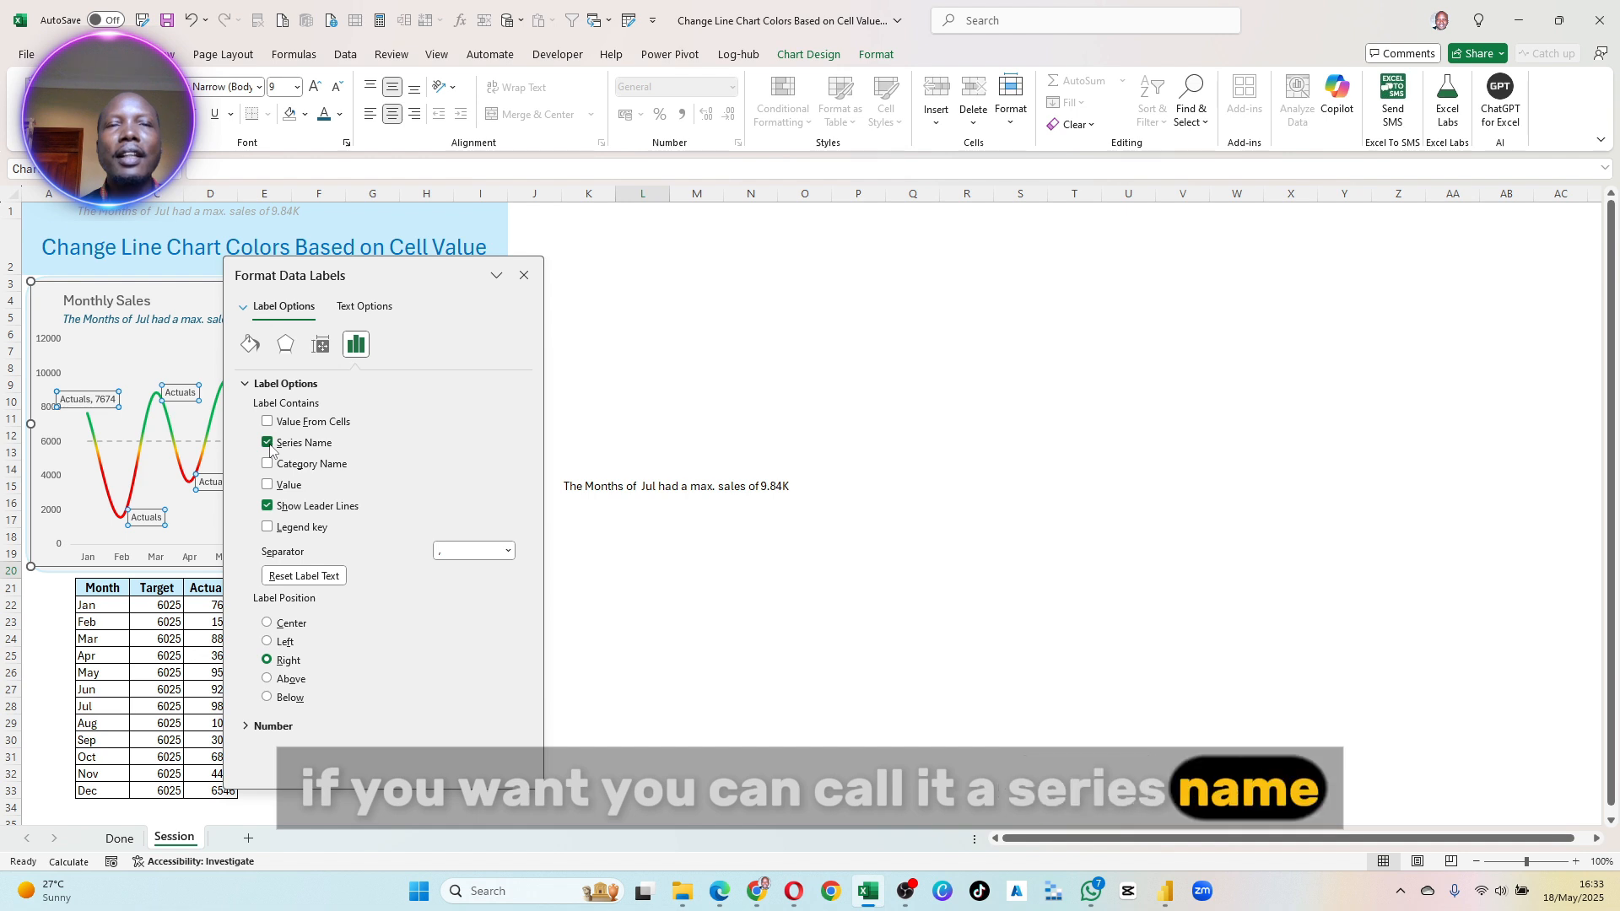
{"action": "left_click", "coordinate": [270, 447]}
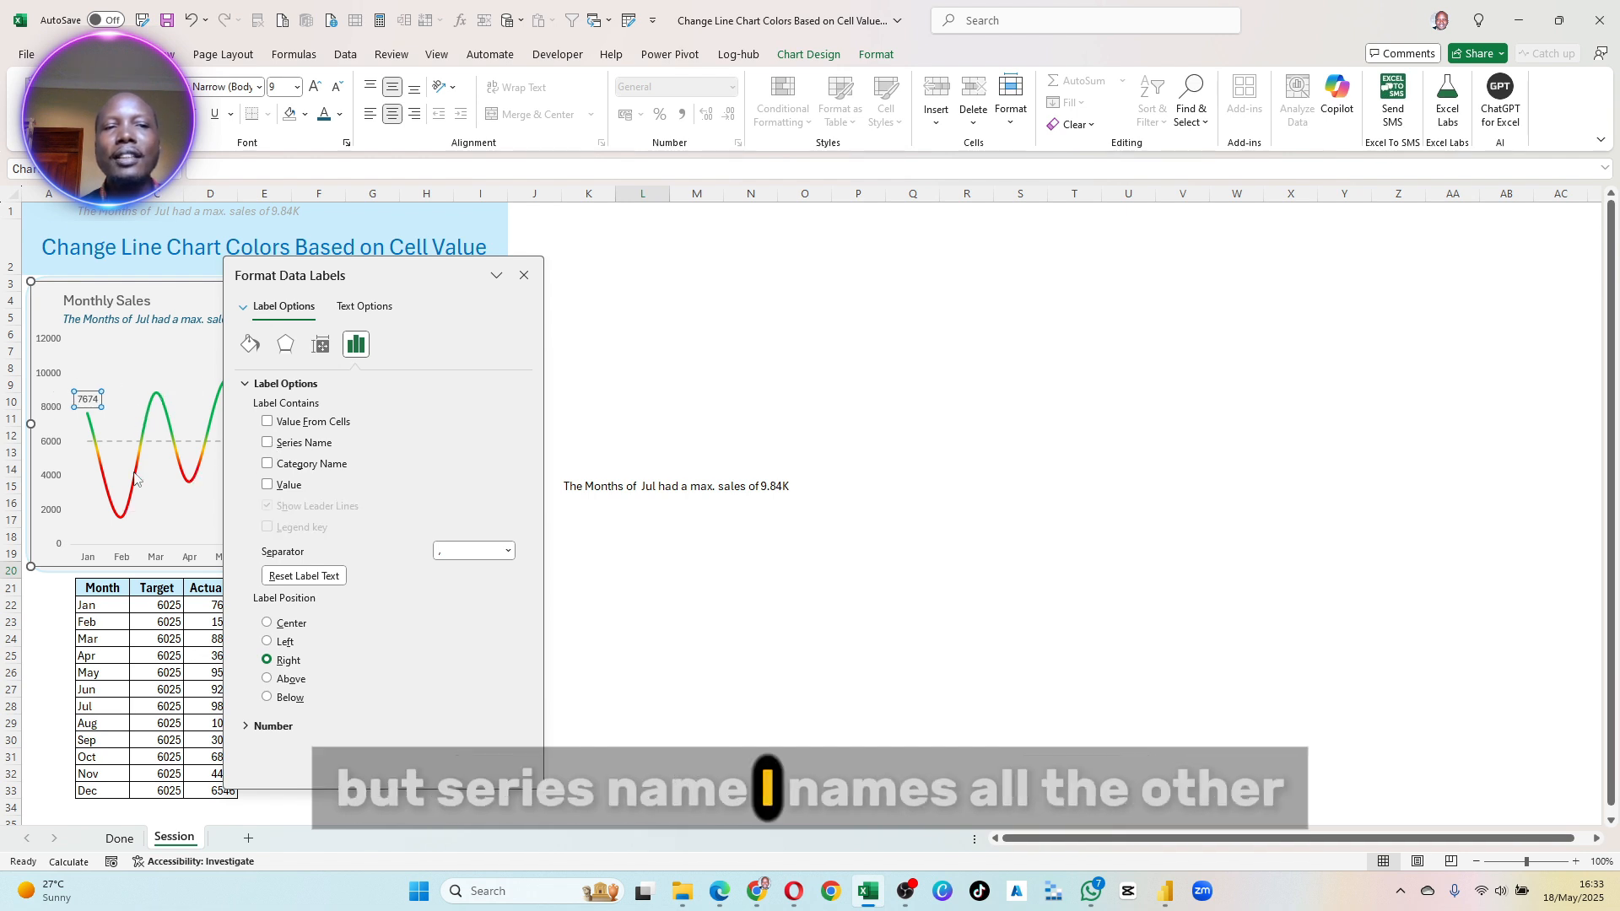
{"action": "left_click", "coordinate": [268, 465]}
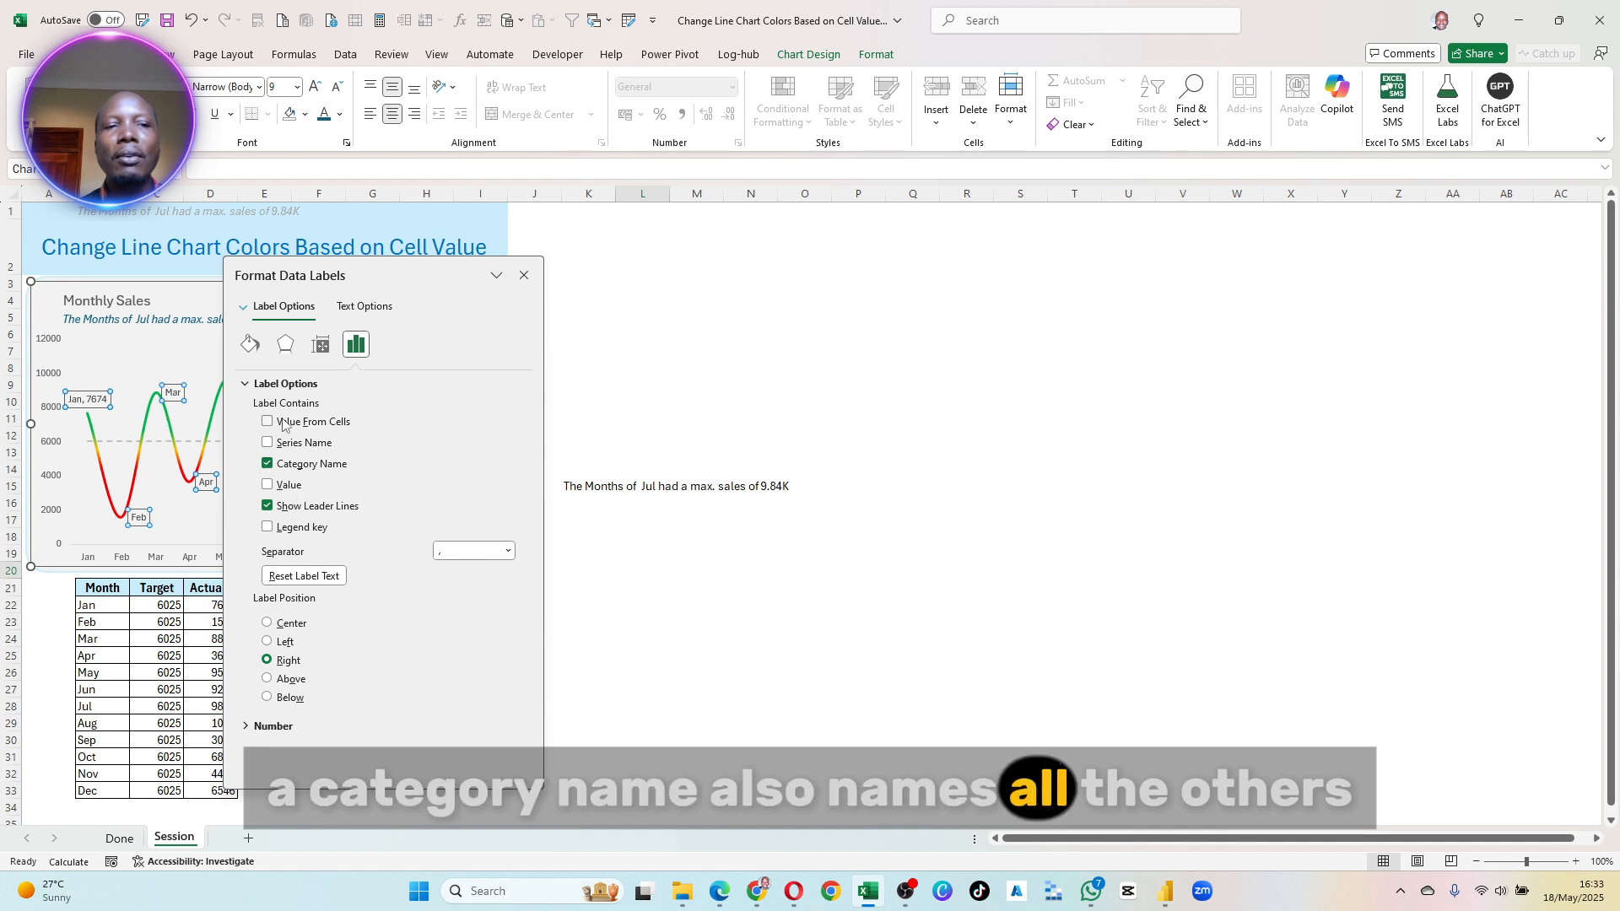
{"action": "left_click", "coordinate": [267, 463]}
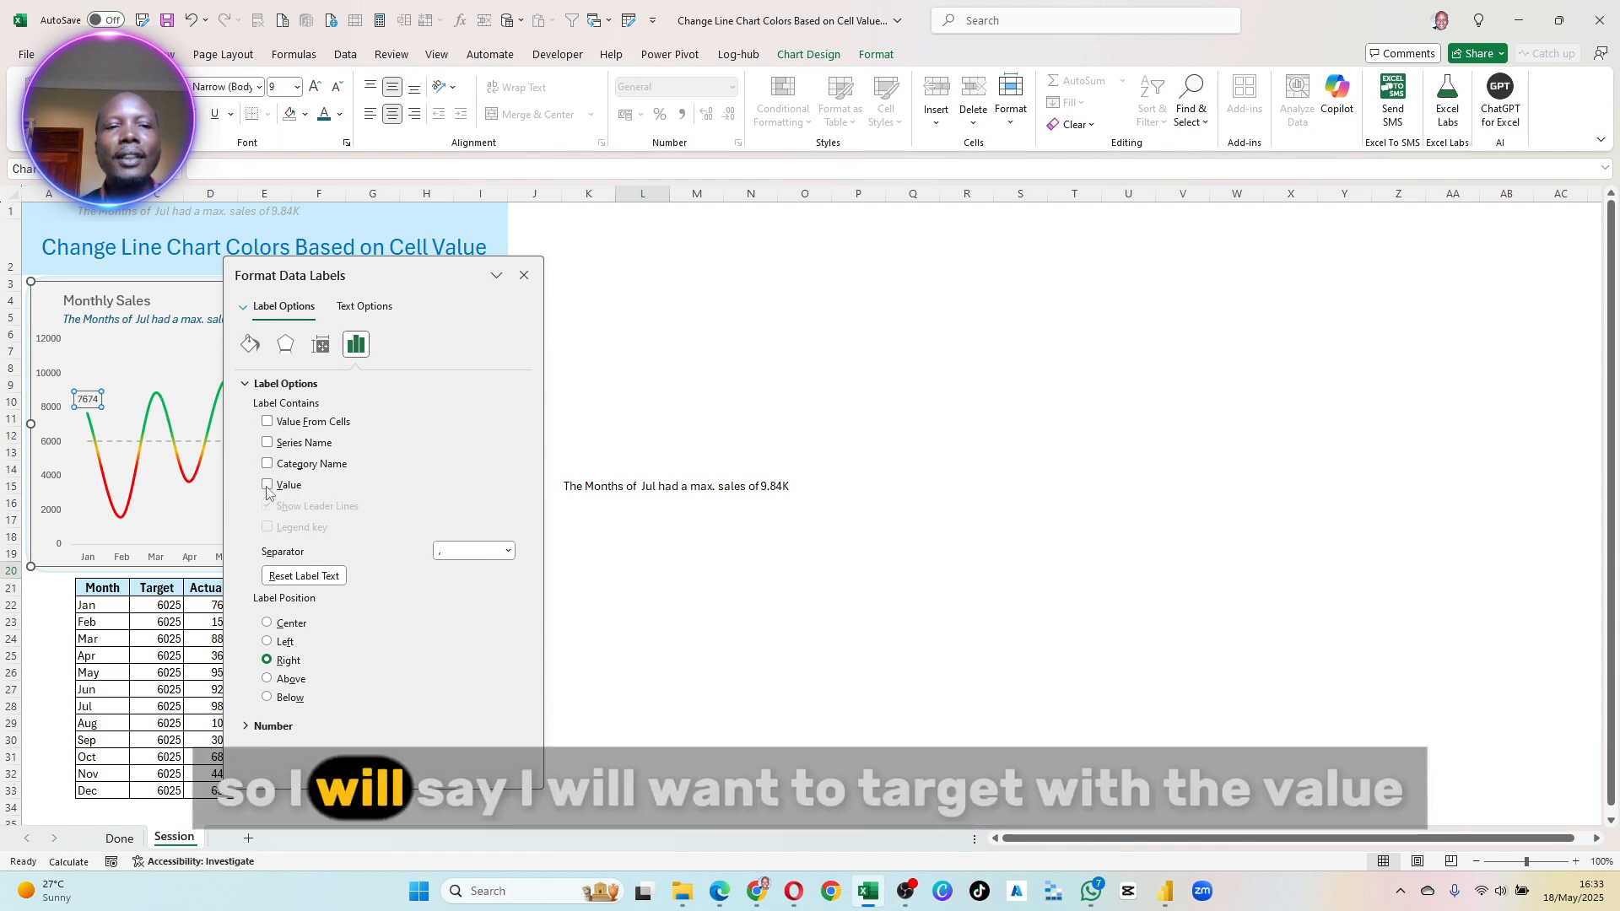
- Try Value, Category Name and Series Name as the content of the Actuals line's data labels
{"action": "left_click", "coordinate": [267, 485]}
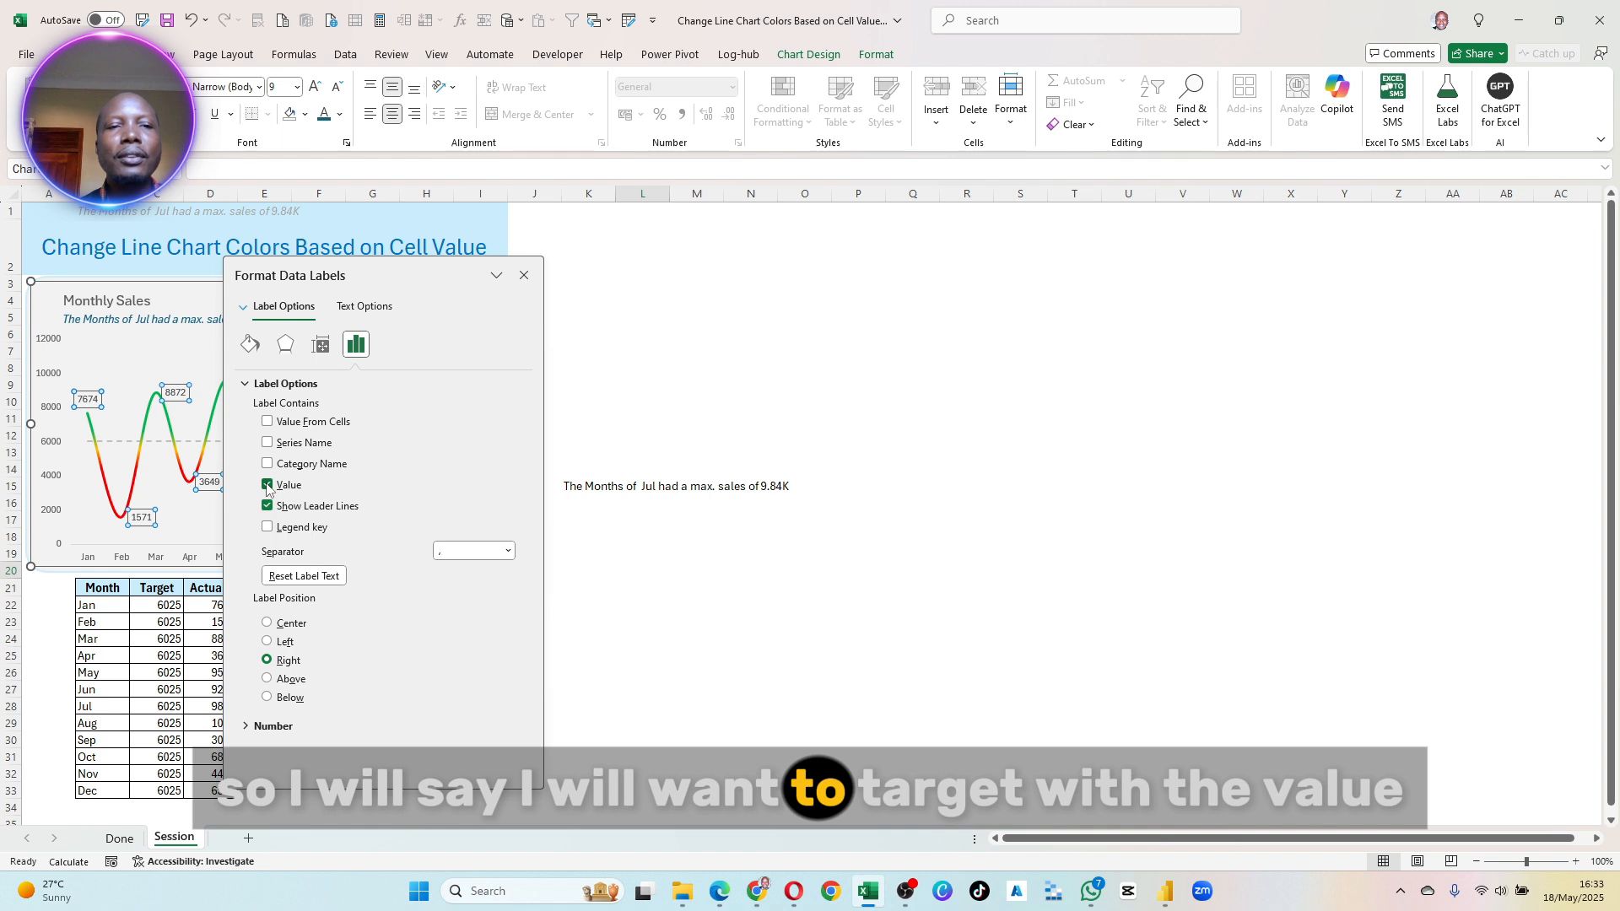
{"action": "left_click_drag", "start_coordinate": [354, 278], "coordinate": [599, 292]}
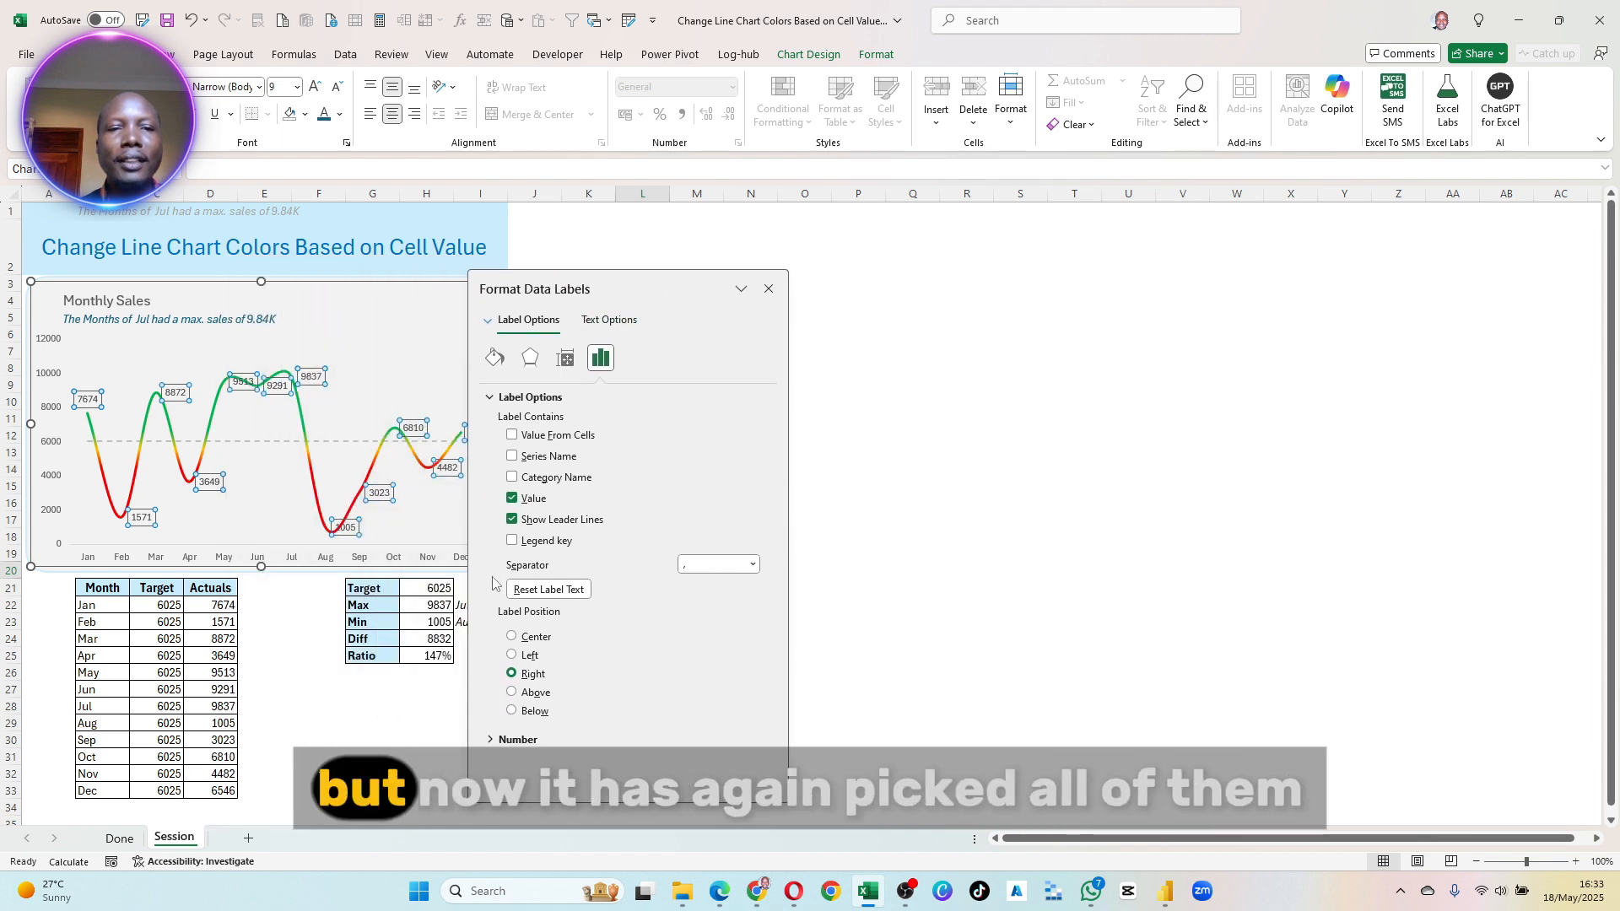
{"action": "left_click", "coordinate": [767, 289]}
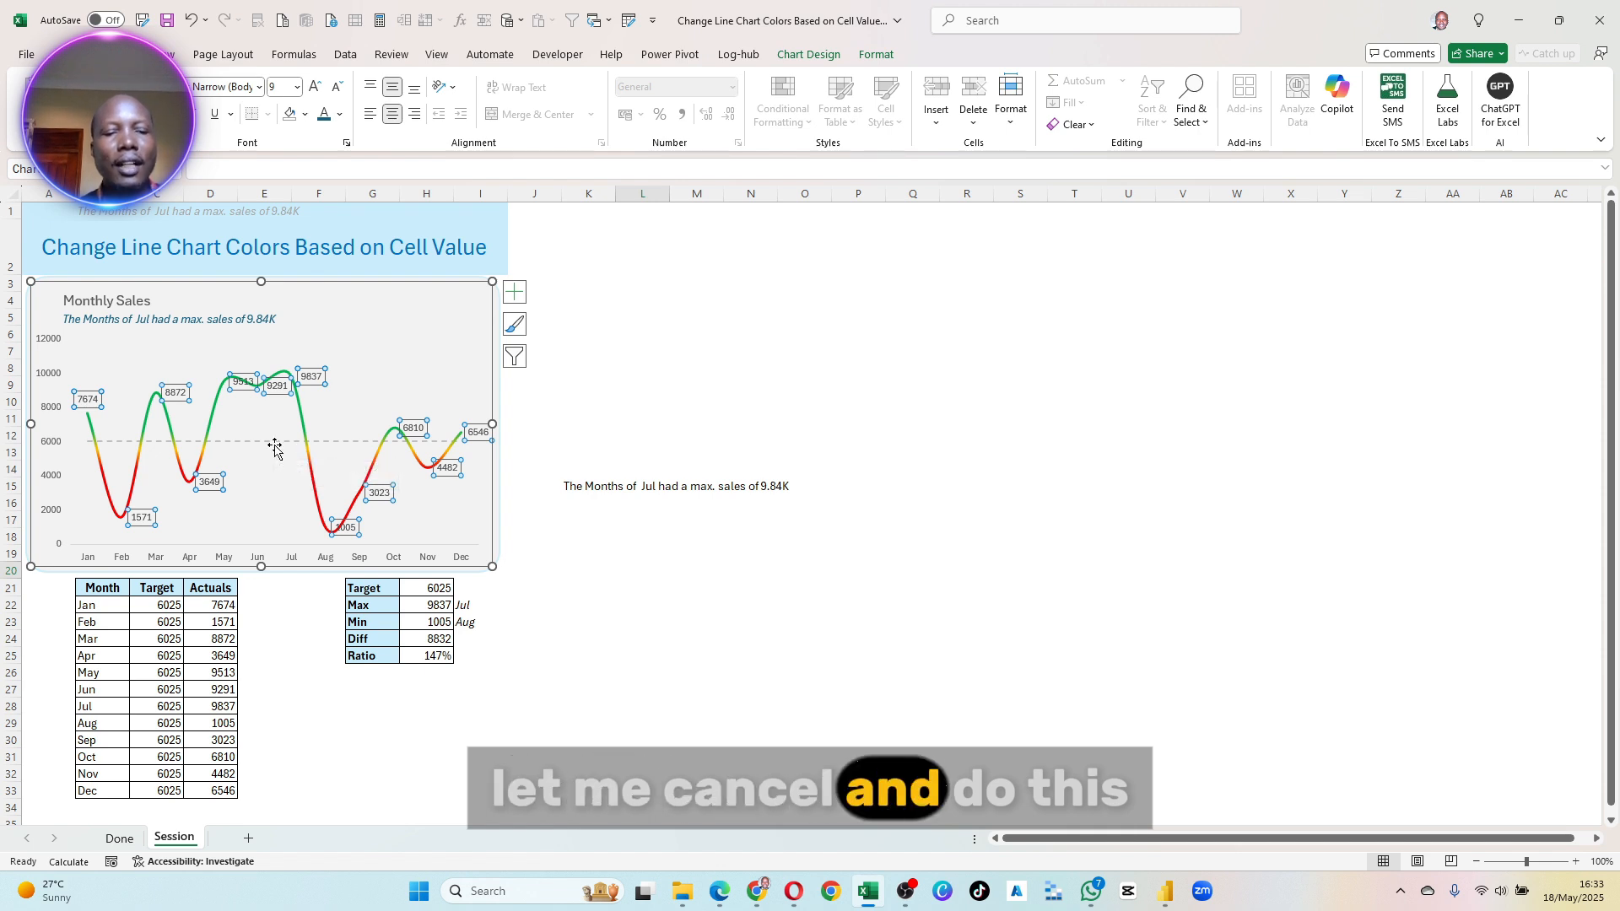
{"action": "right_click", "coordinate": [88, 404]}
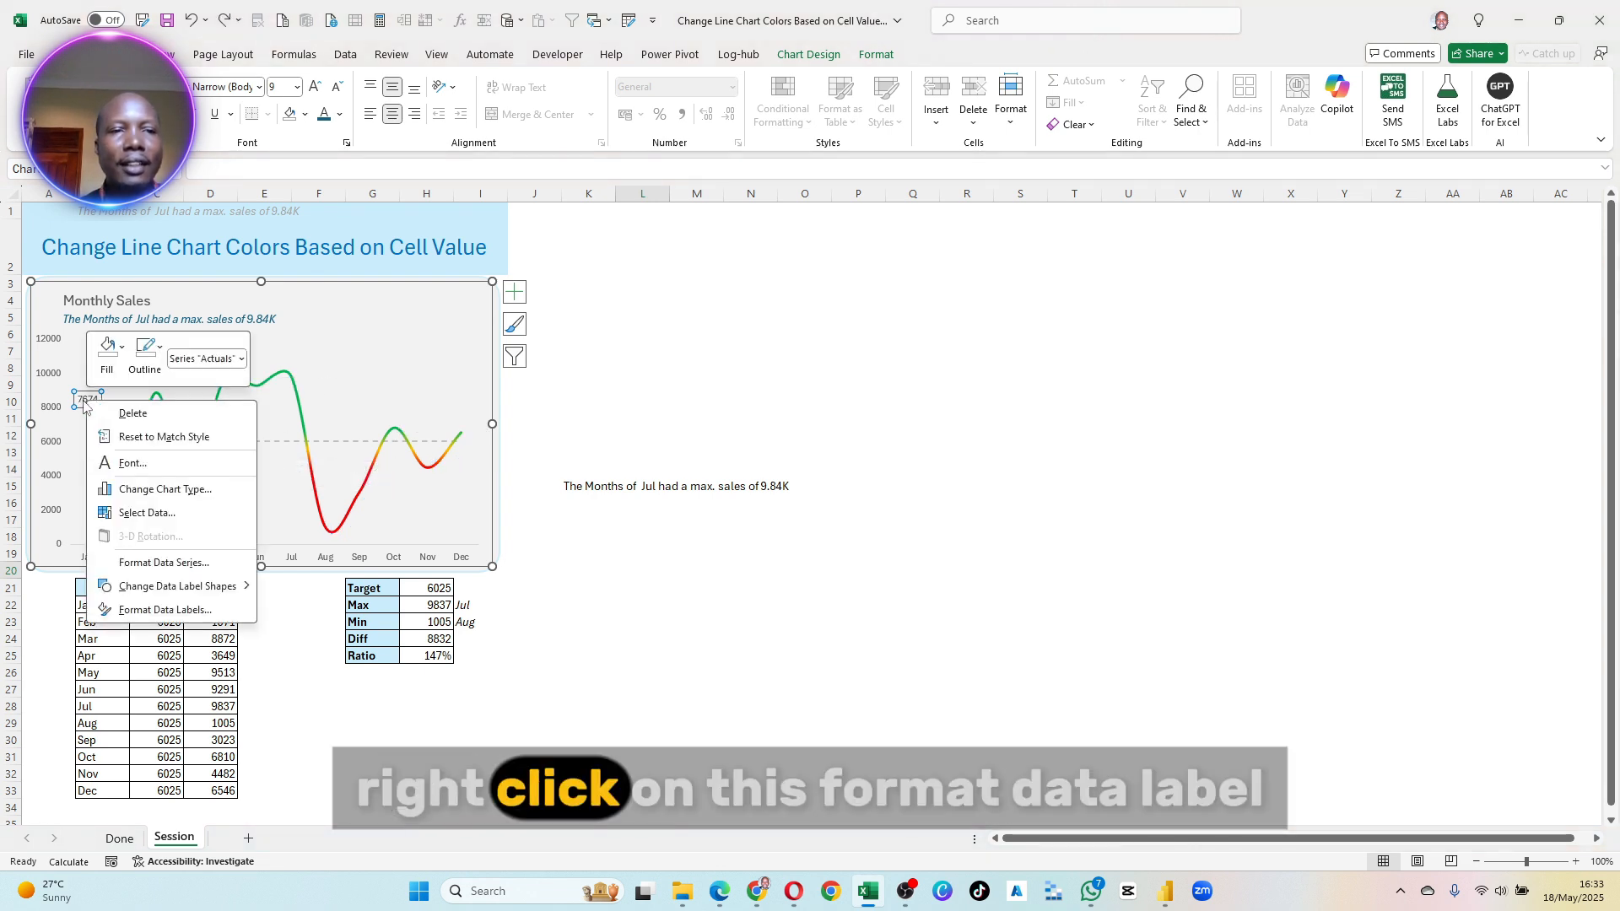
{"action": "left_click", "coordinate": [166, 610]}
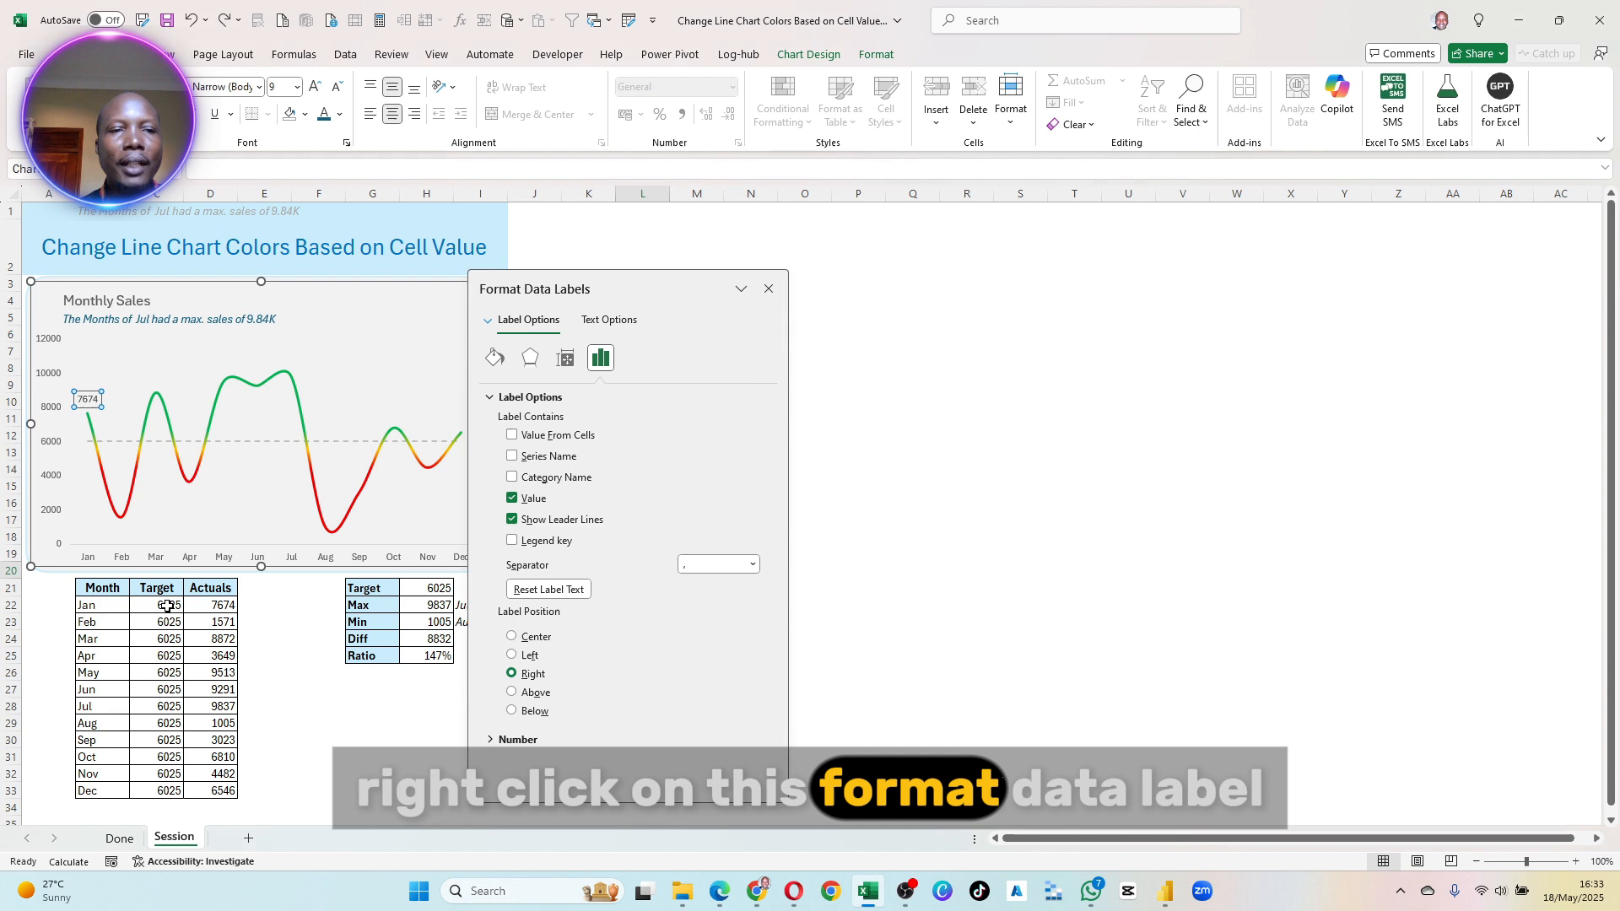
{"action": "left_click", "coordinate": [512, 478]}
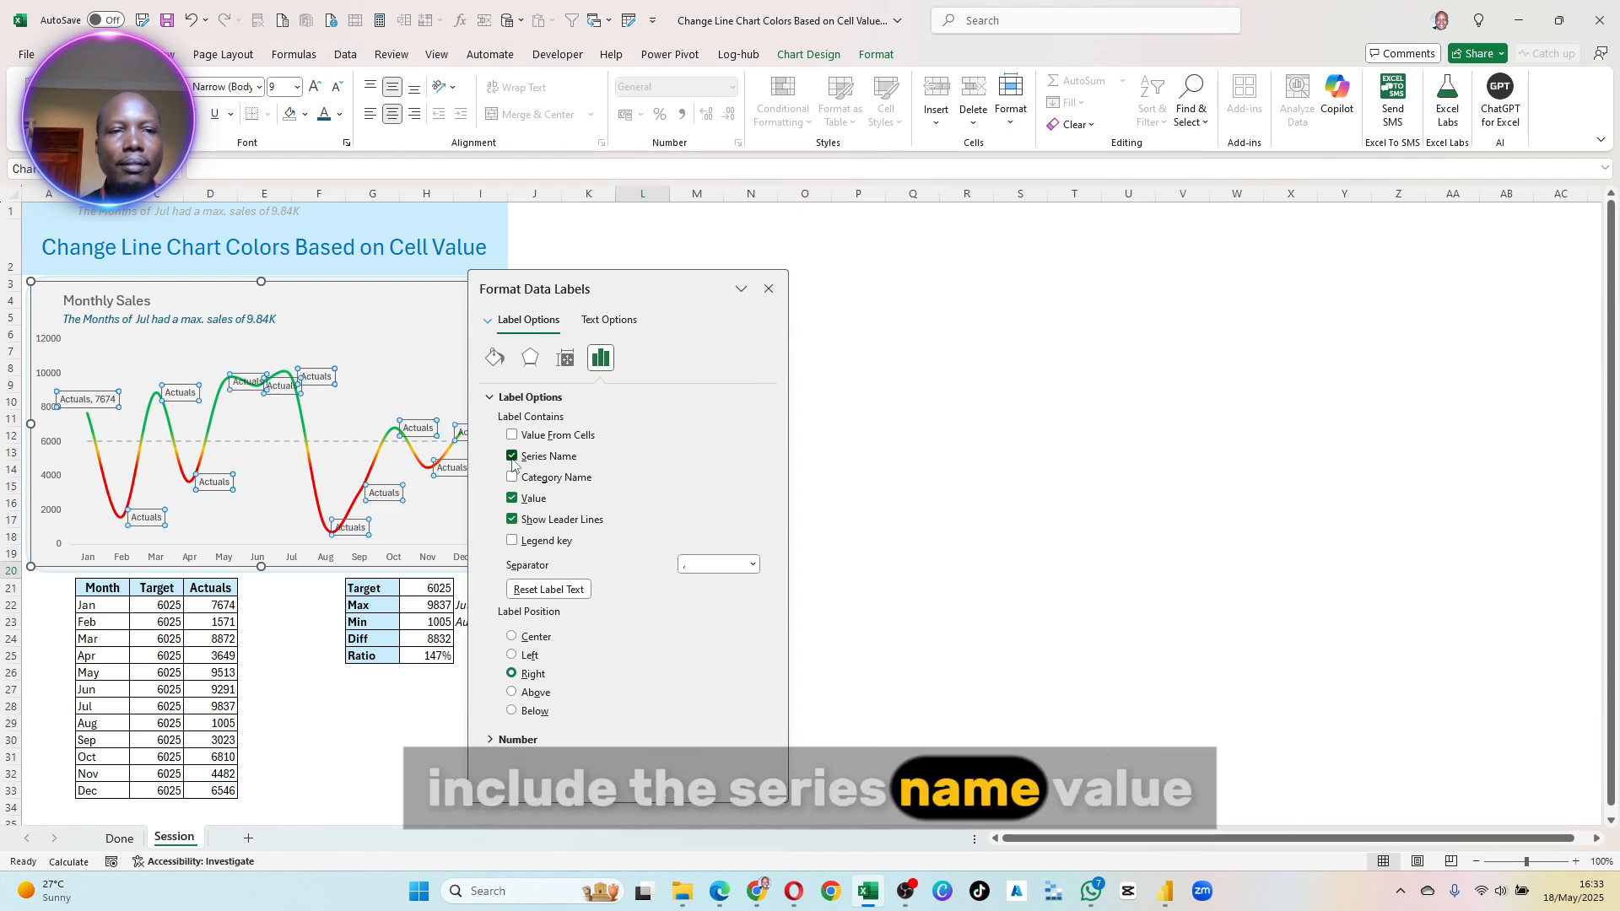
- Take the January Actuals label's text from header cell D21 using Value From Cells, and switch off its Value content
{"action": "left_click", "coordinate": [512, 435]}
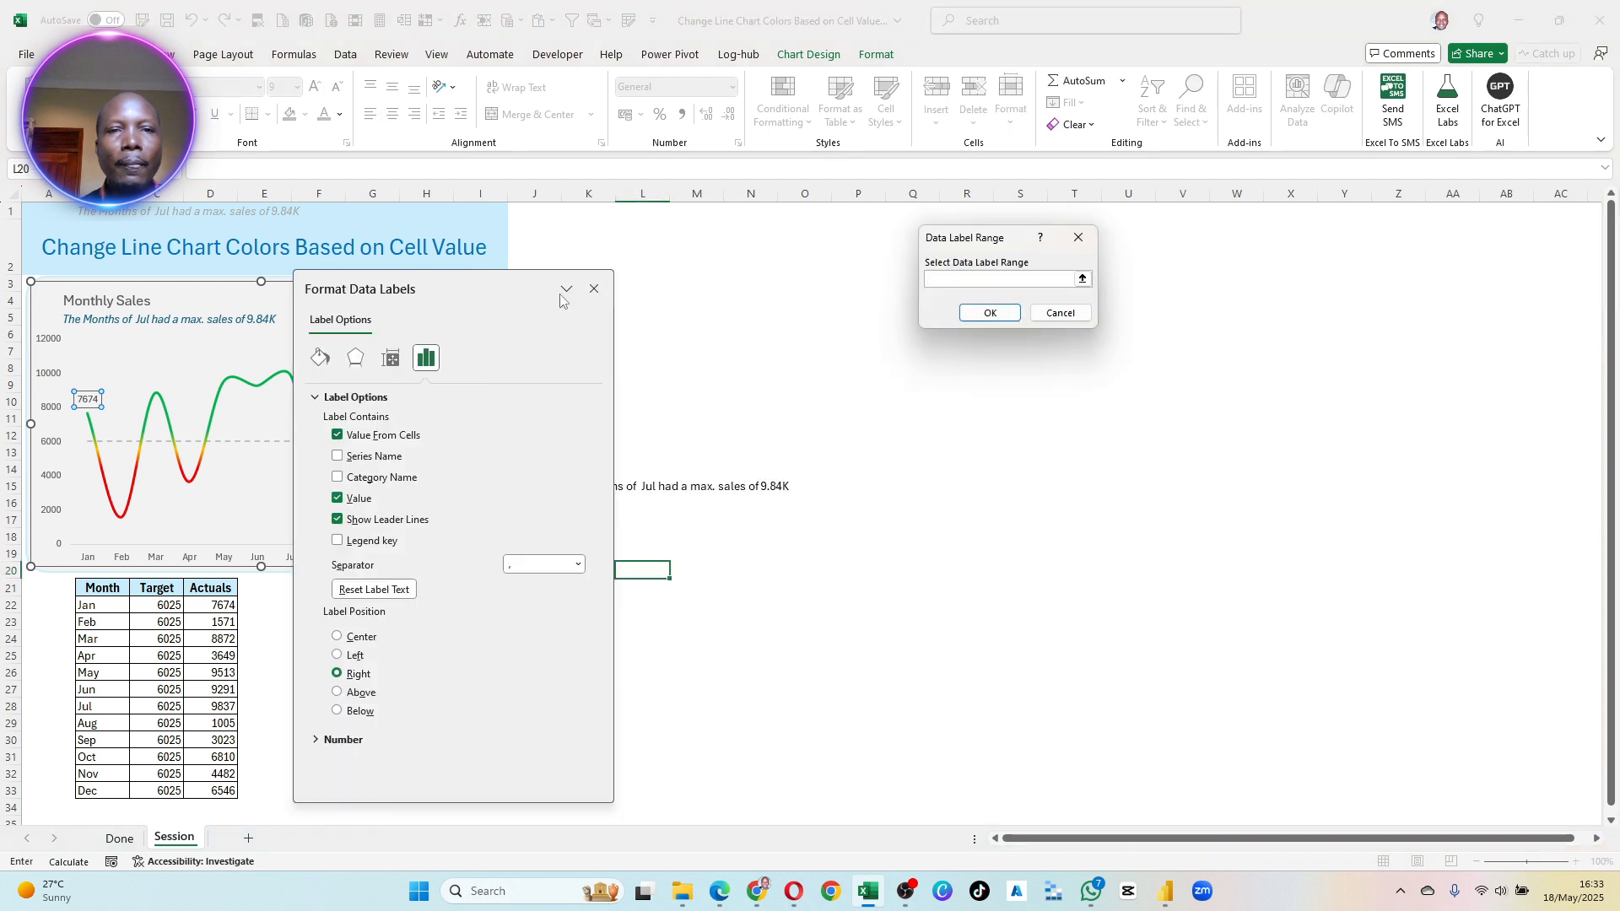
{"action": "left_click_drag", "start_coordinate": [476, 286], "coordinate": [867, 416]}
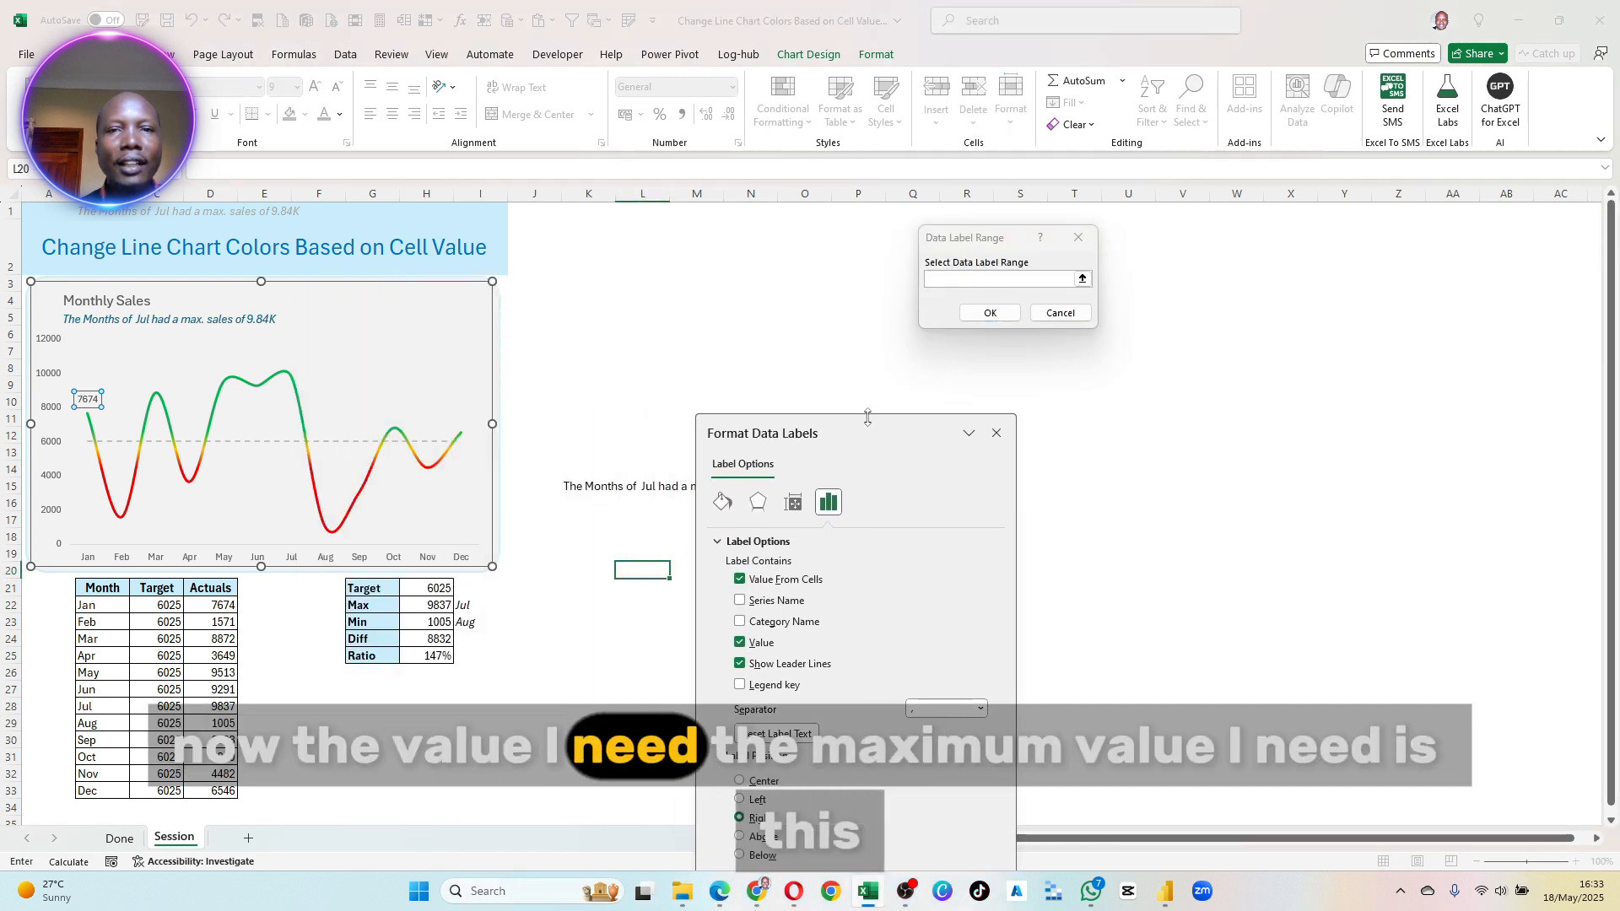
{"action": "left_click", "coordinate": [946, 275]}
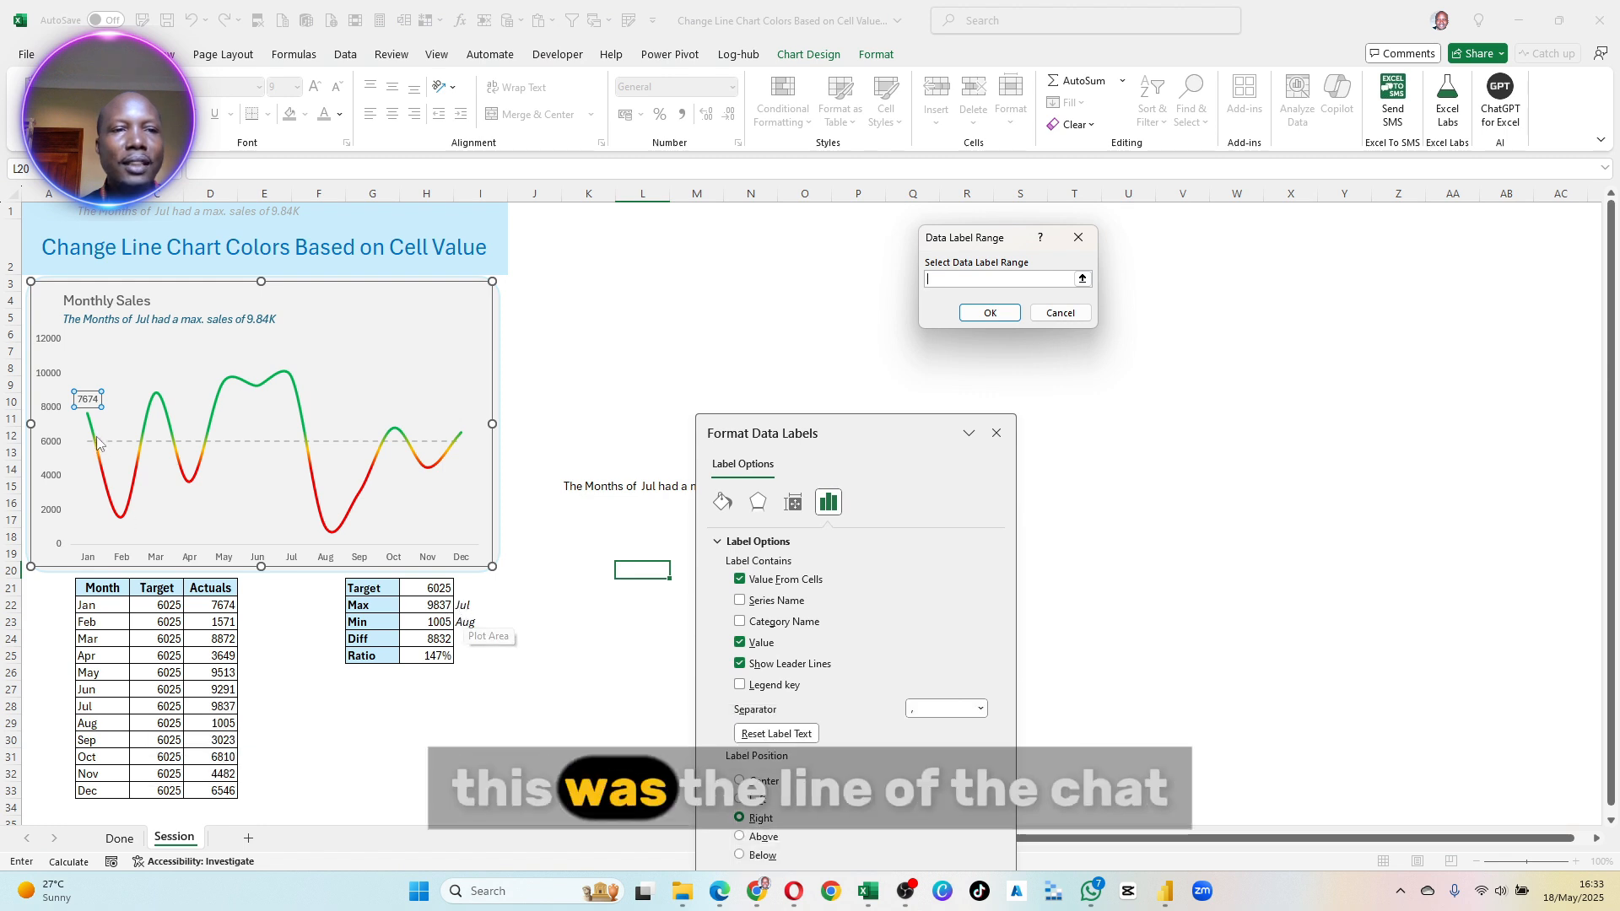
{"action": "left_click", "coordinate": [214, 586]}
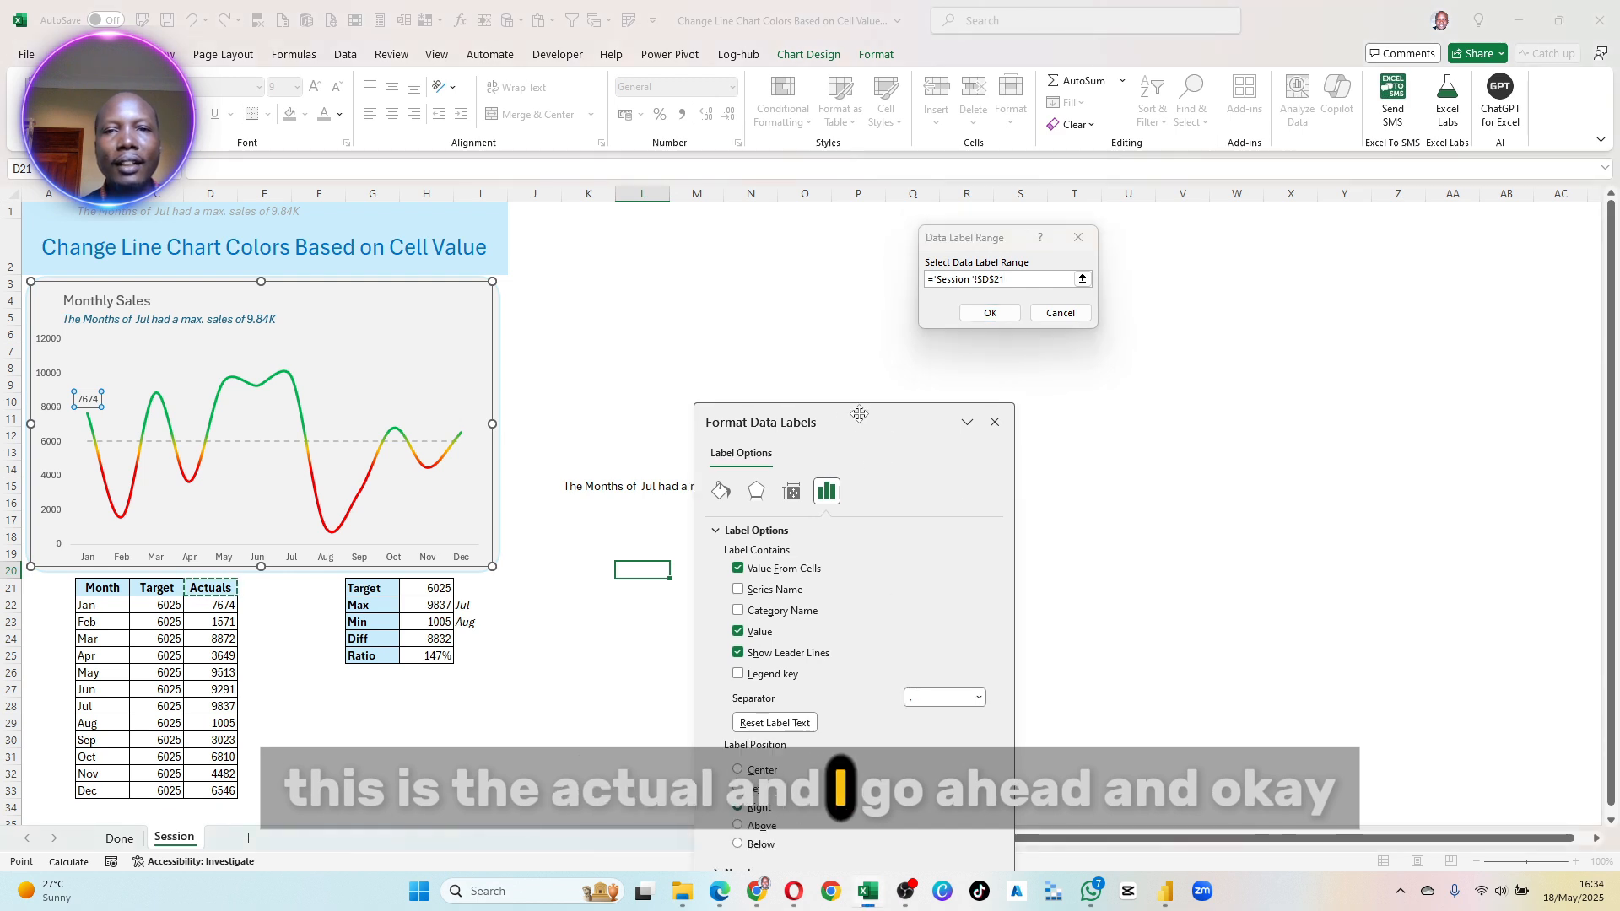
{"action": "left_click", "coordinate": [991, 312]}
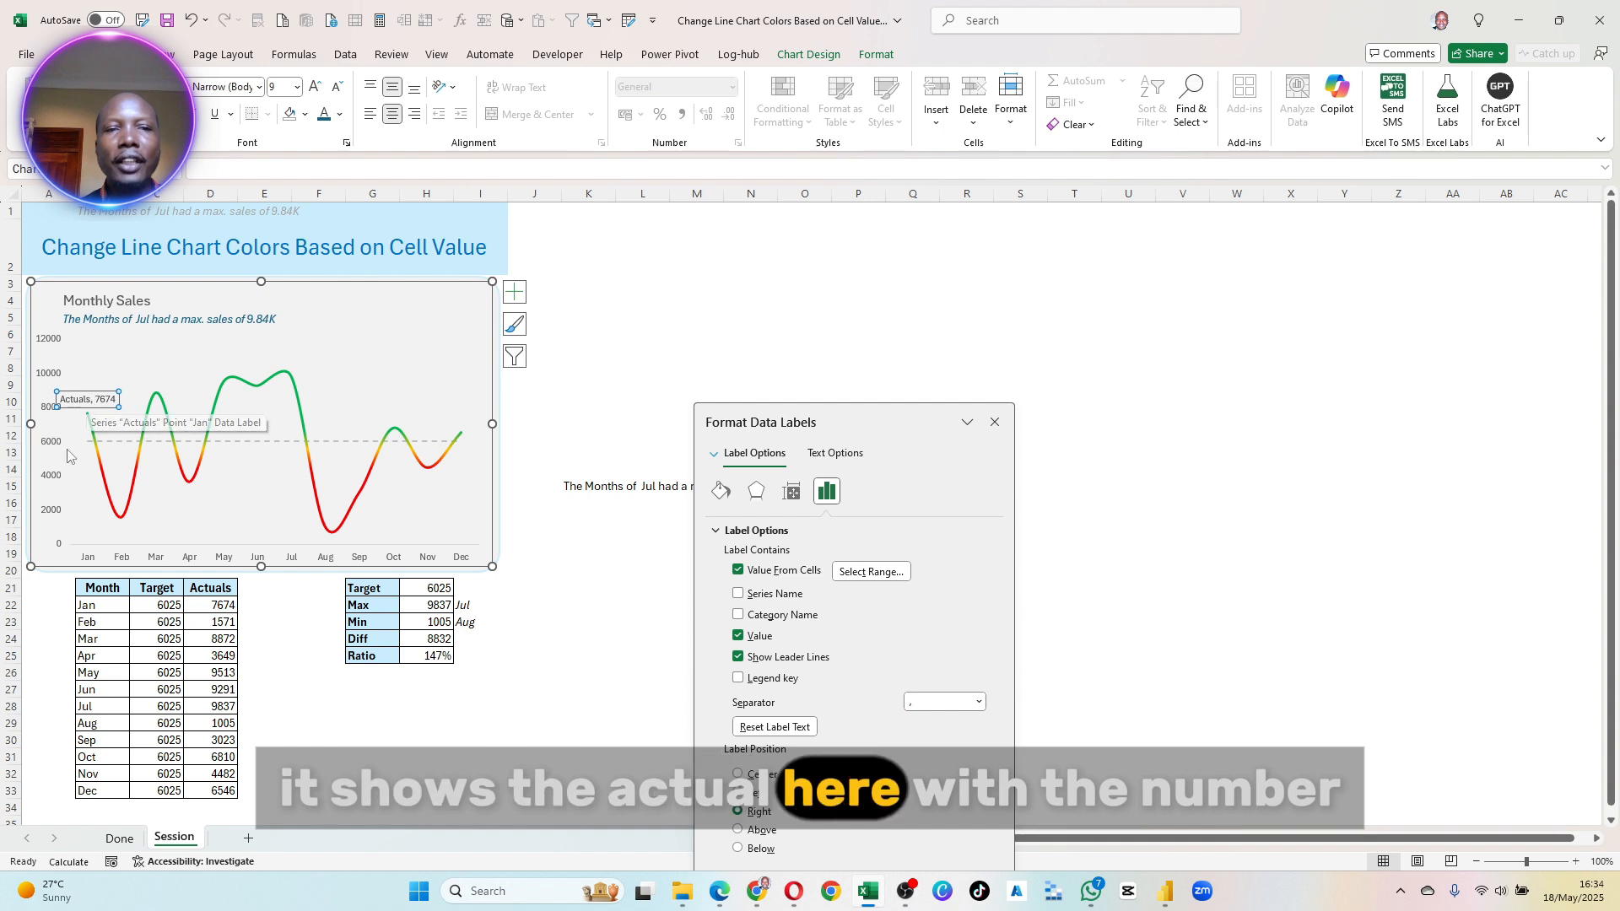
{"action": "left_click", "coordinate": [738, 638]}
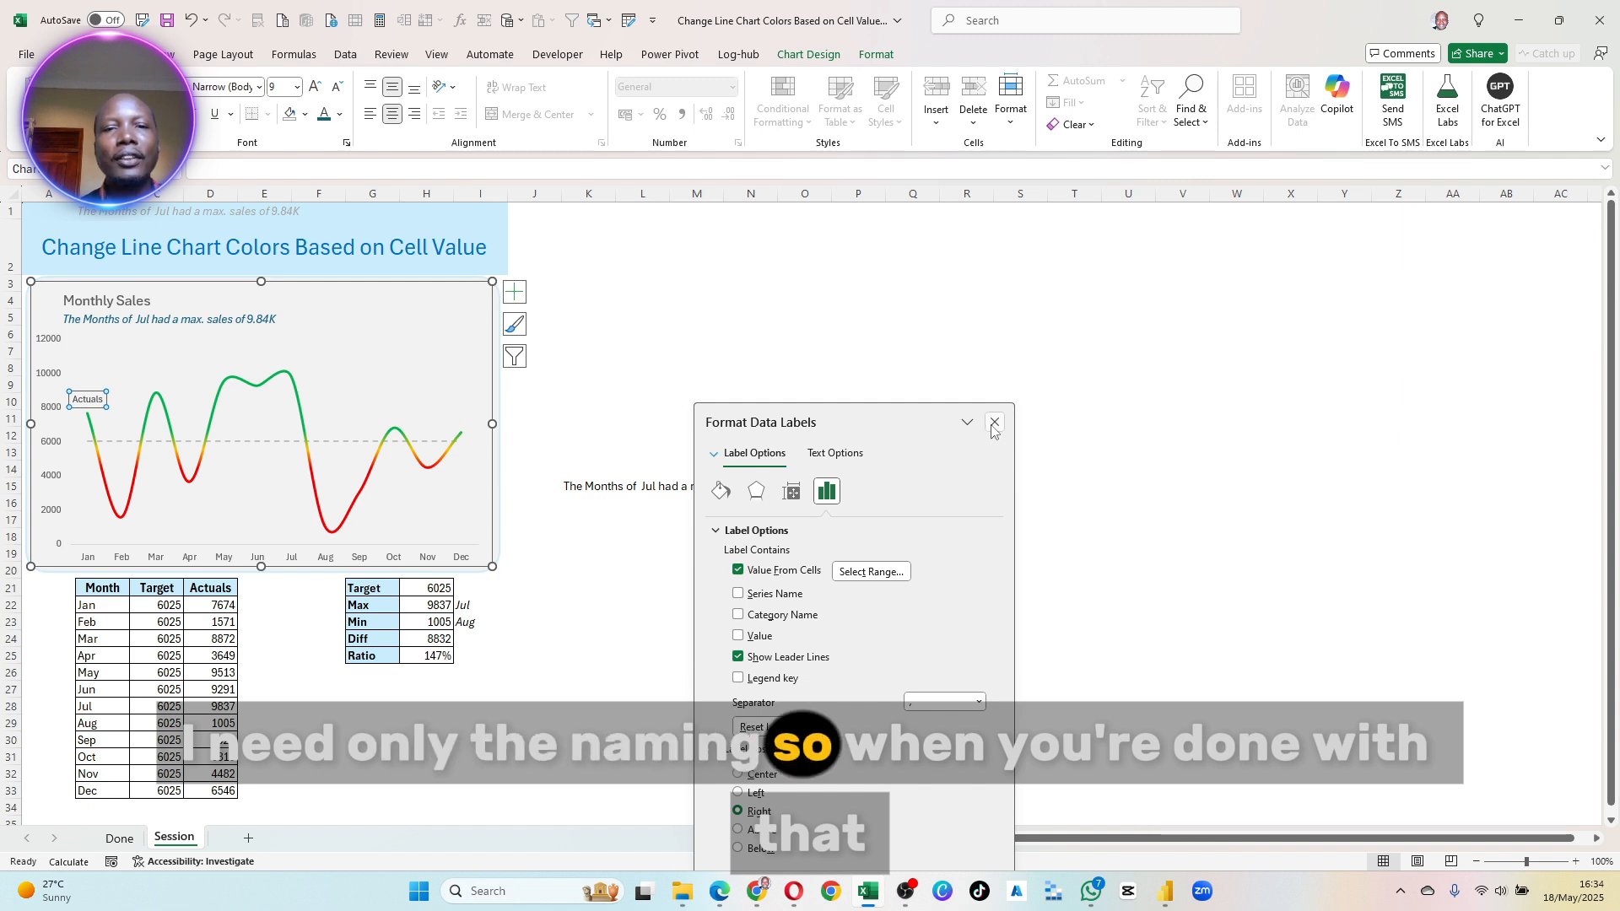
- Select only the January point of the dashed Target line and add a data label to it
{"action": "left_click_drag", "start_coordinate": [923, 421], "coordinate": [703, 262]}
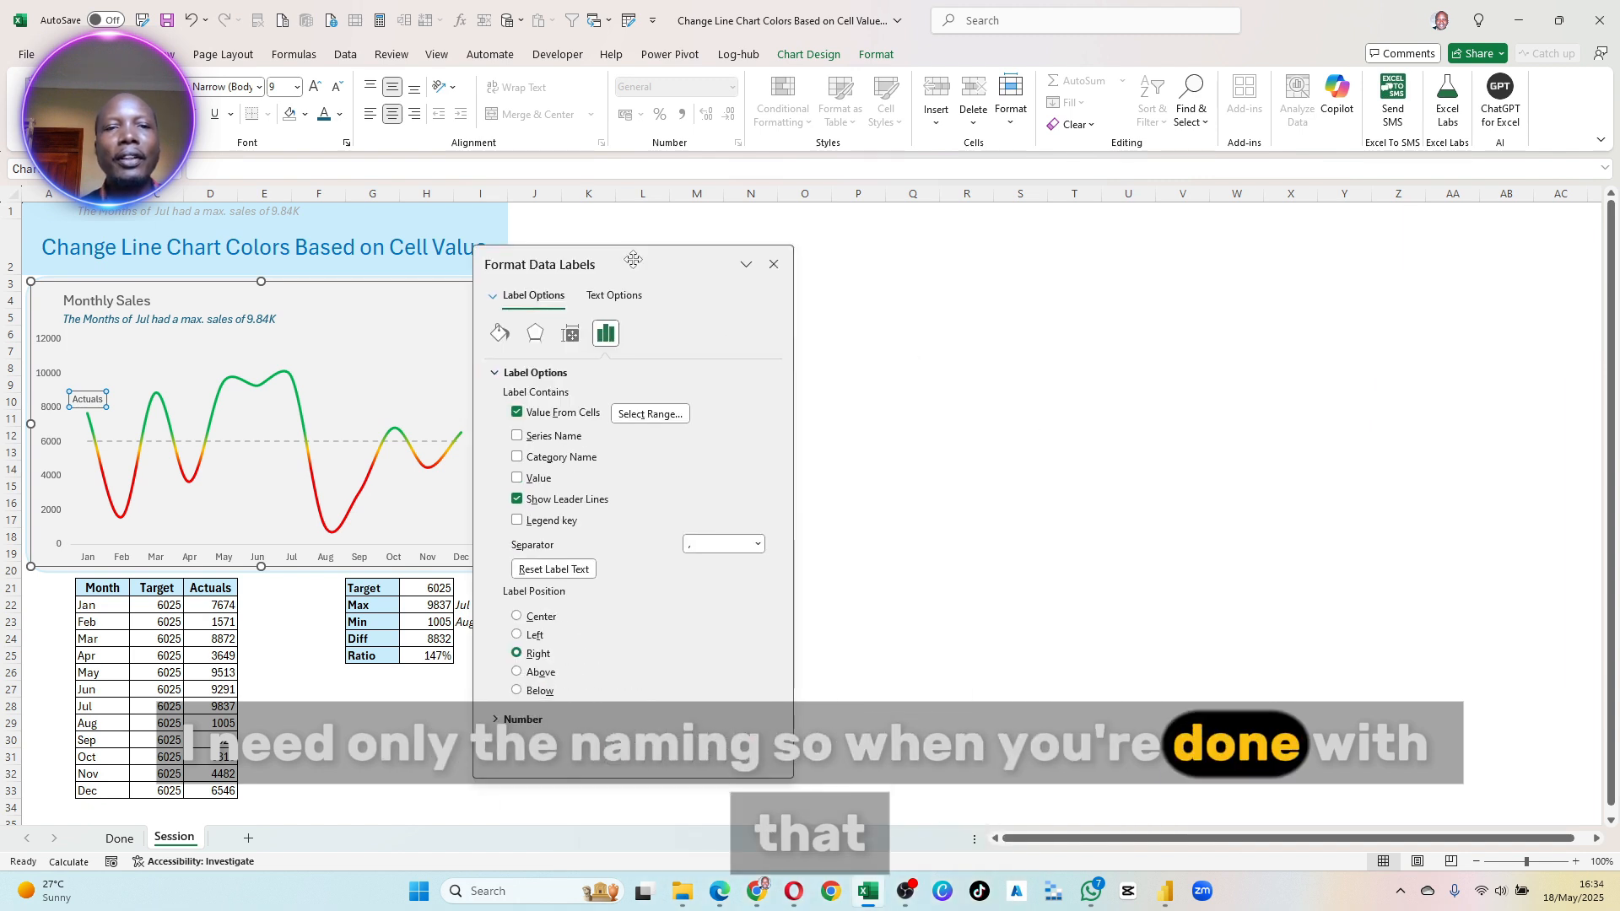
{"action": "left_click", "coordinate": [88, 442]}
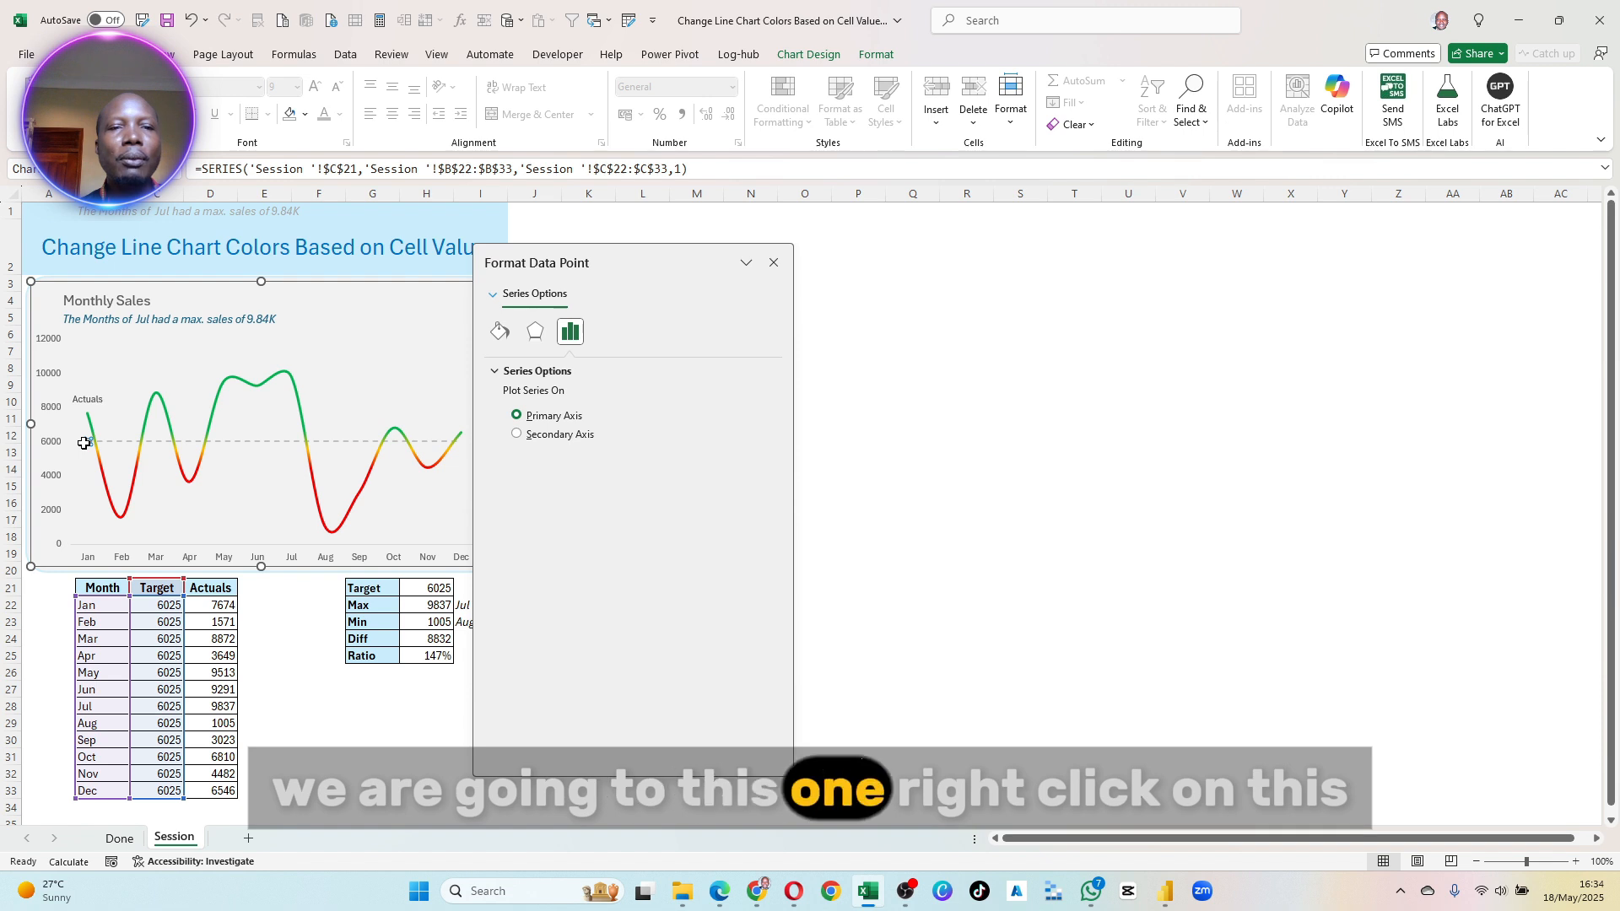
{"action": "right_click", "coordinate": [84, 443]}
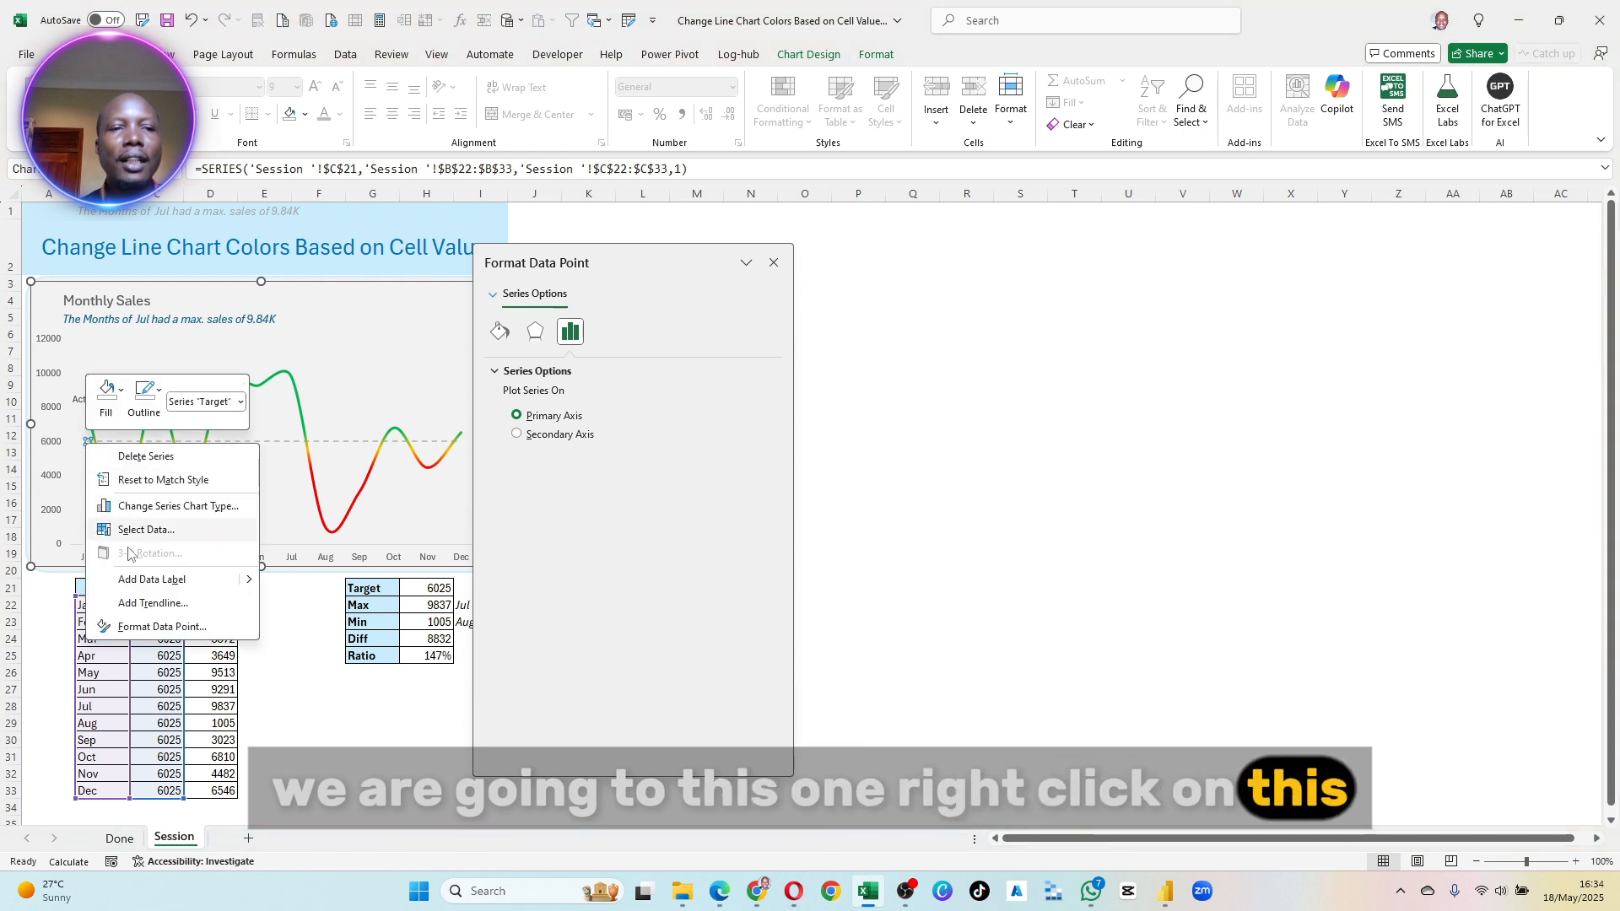
{"action": "left_click", "coordinate": [159, 627]}
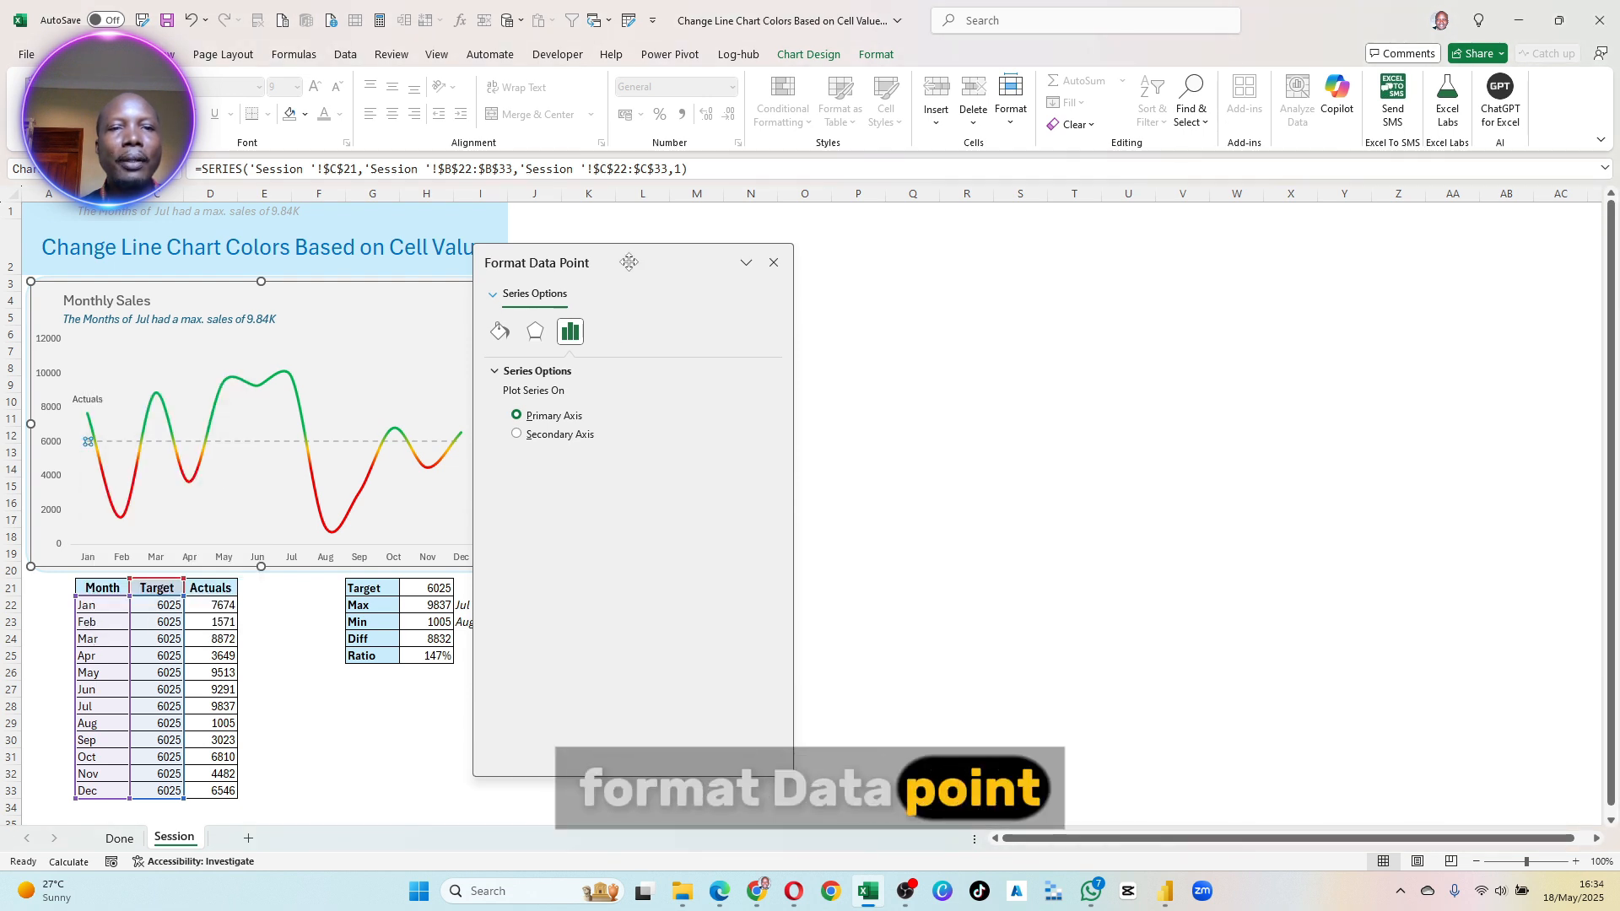
{"action": "left_click", "coordinate": [772, 263]}
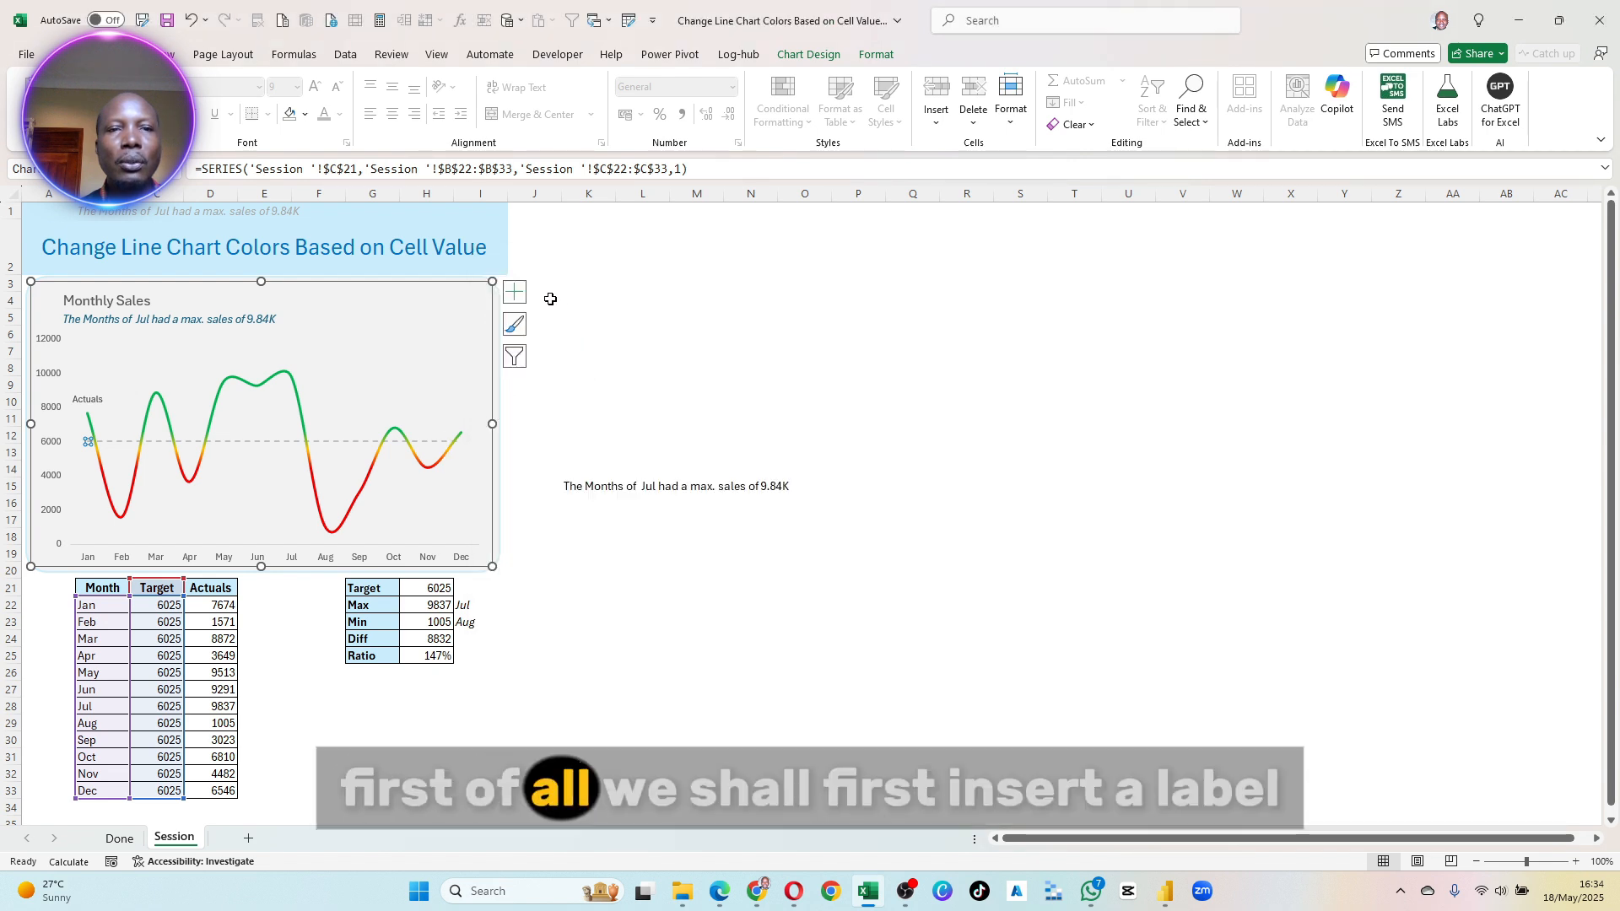
{"action": "left_click", "coordinate": [515, 292]}
{"action": "left_click", "coordinate": [555, 363]}
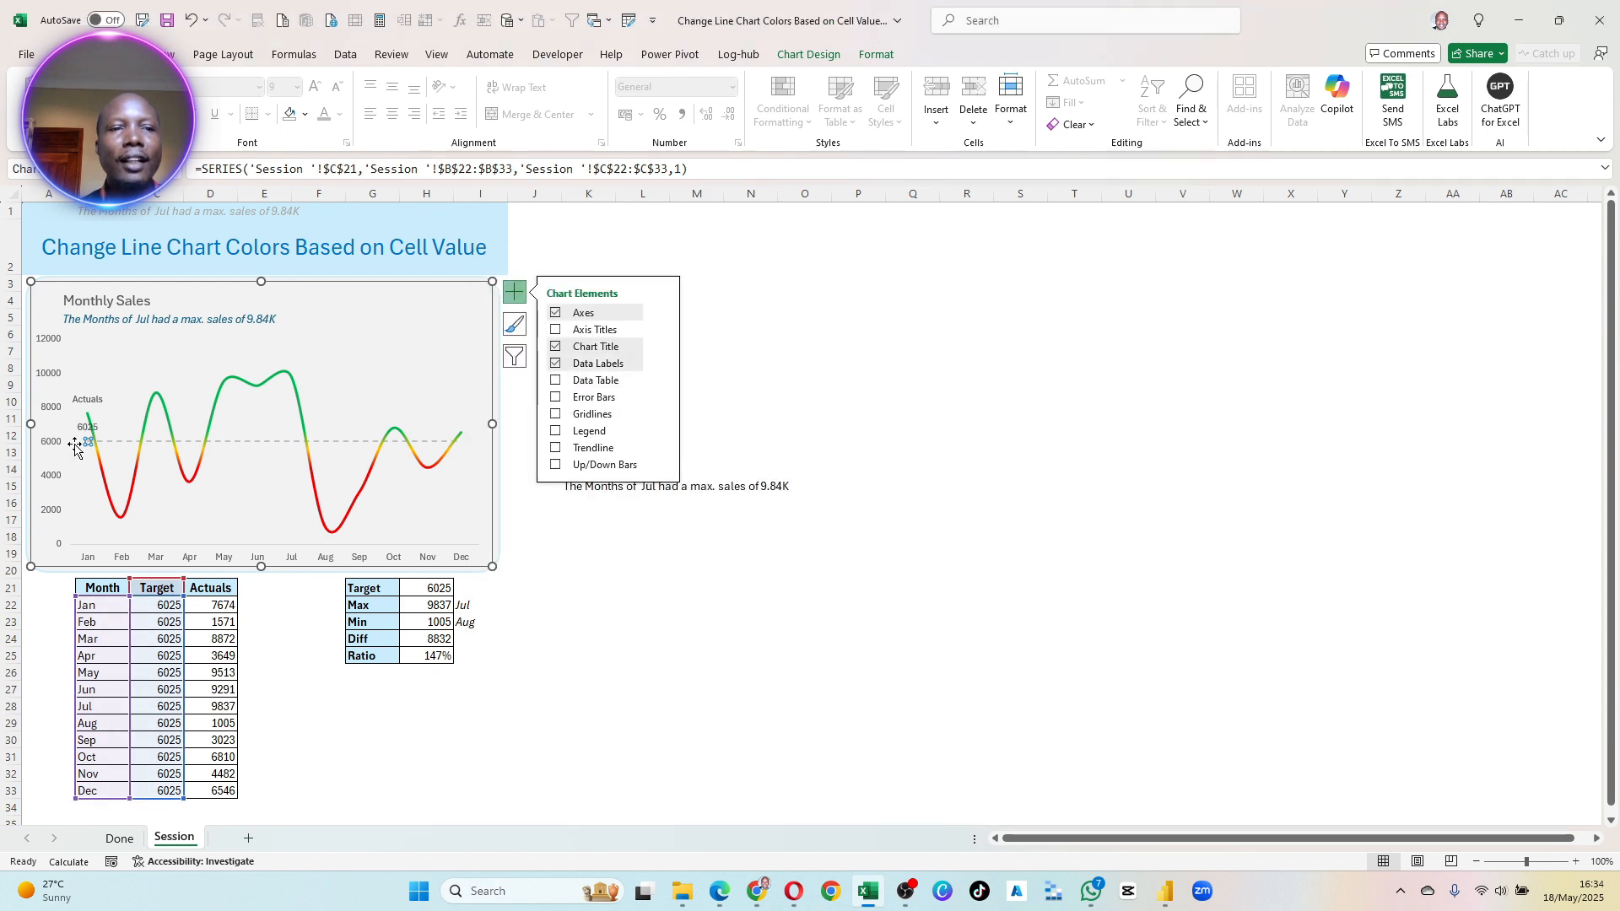
- Take the January Target label's text from header cell C21 using Value From Cells
{"action": "left_click", "coordinate": [84, 428]}
{"action": "right_click", "coordinate": [83, 428]}
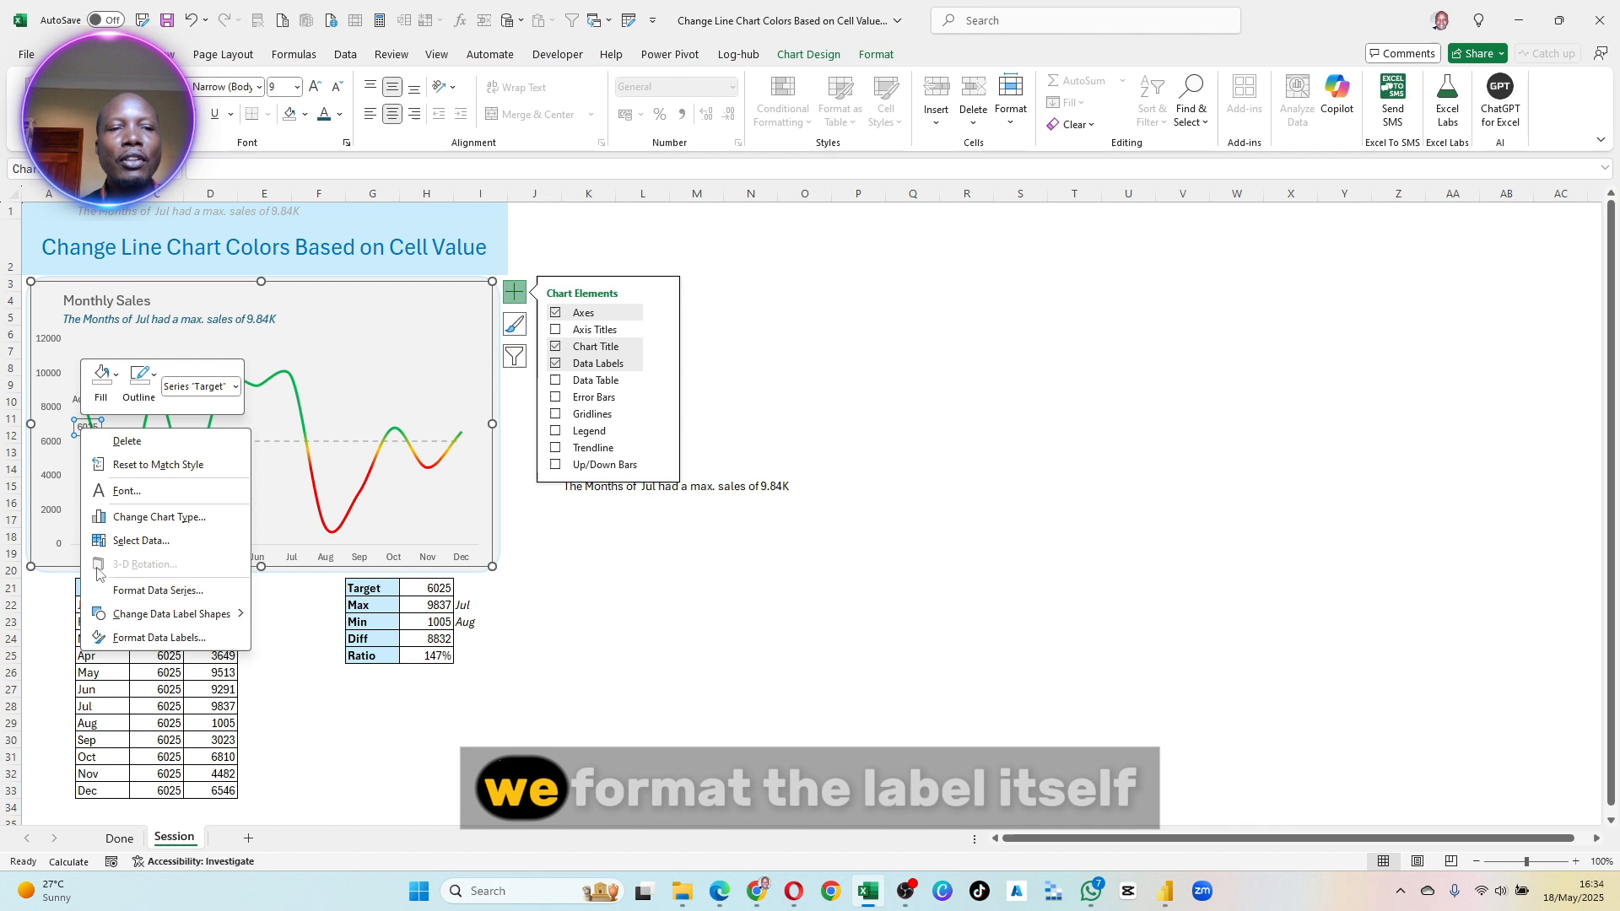
{"action": "left_click", "coordinate": [131, 638]}
{"action": "left_click_drag", "start_coordinate": [619, 258], "coordinate": [480, 287]}
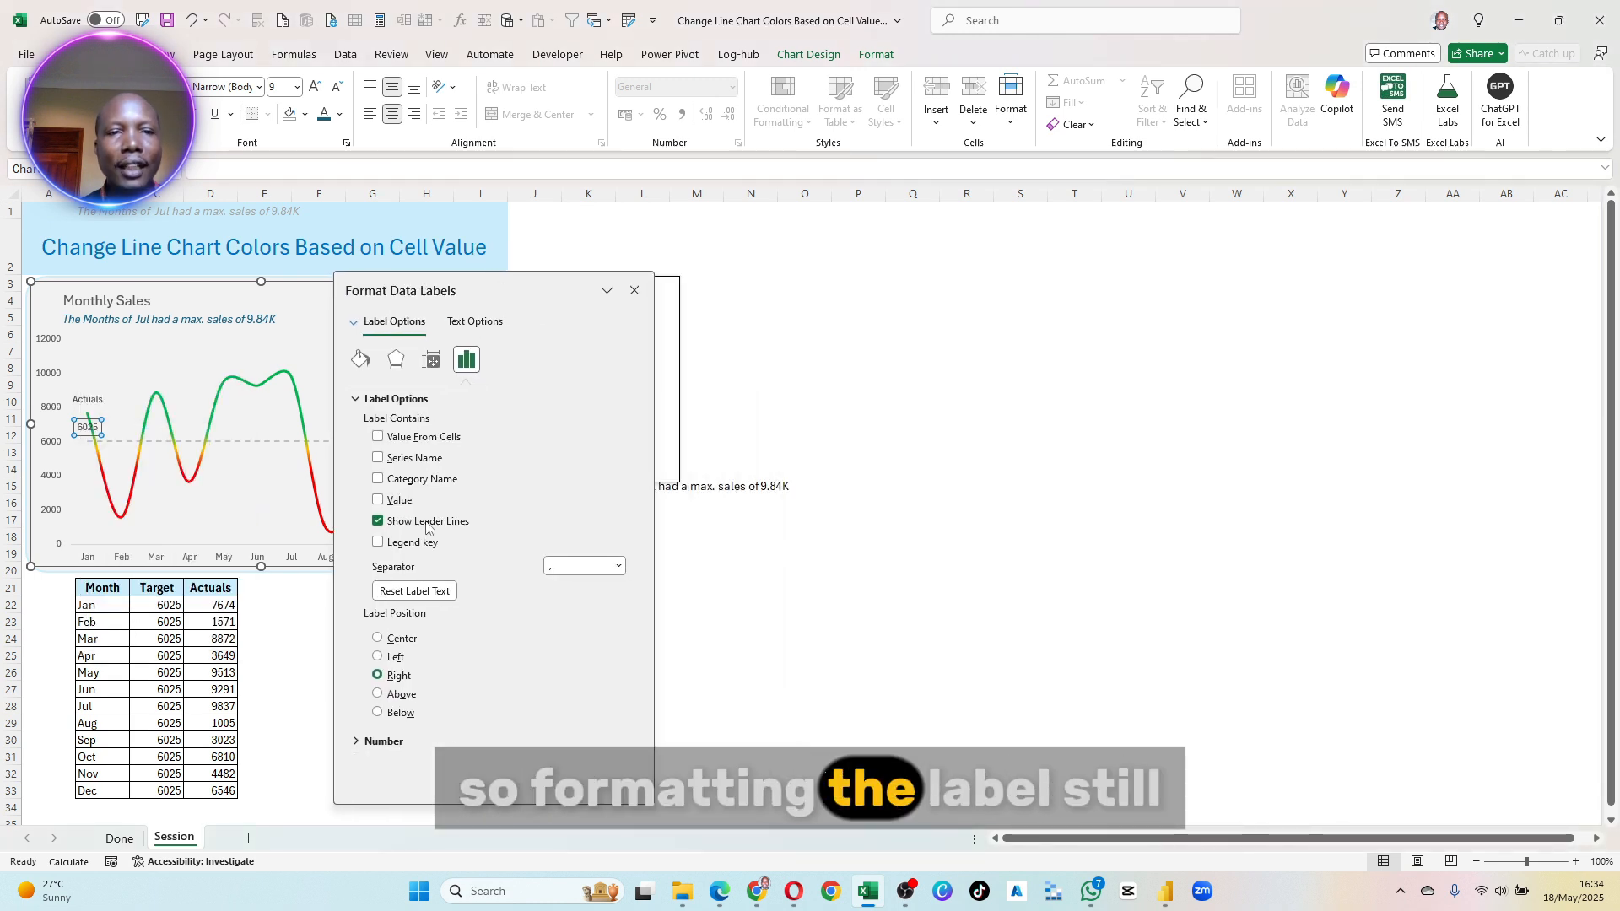
{"action": "left_click", "coordinate": [378, 438]}
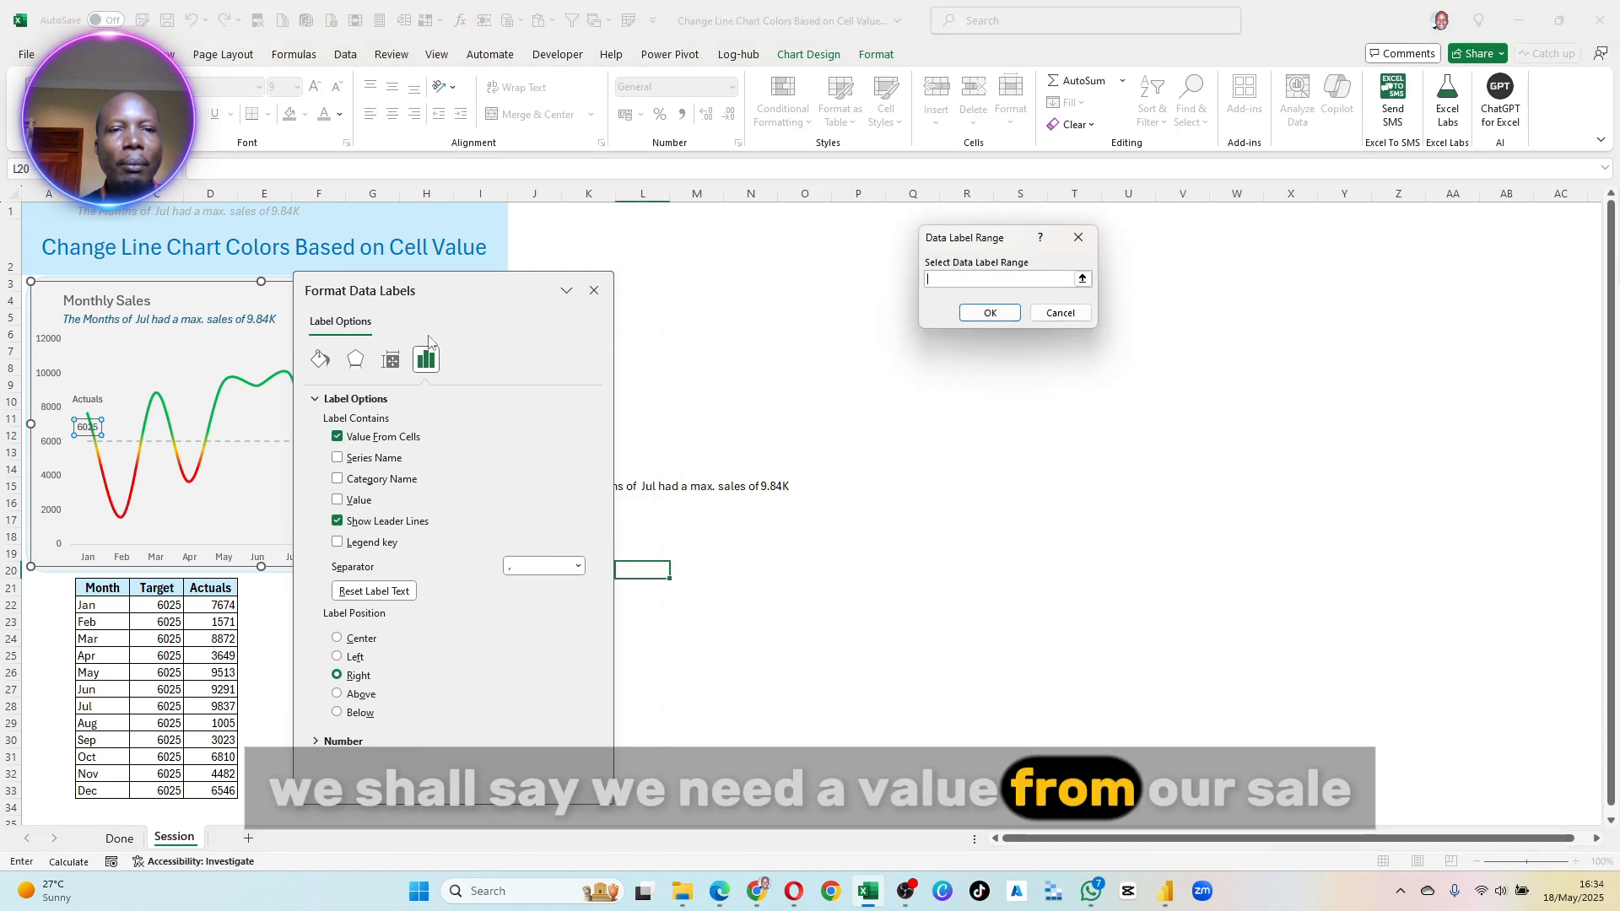
{"action": "left_click", "coordinate": [156, 588]}
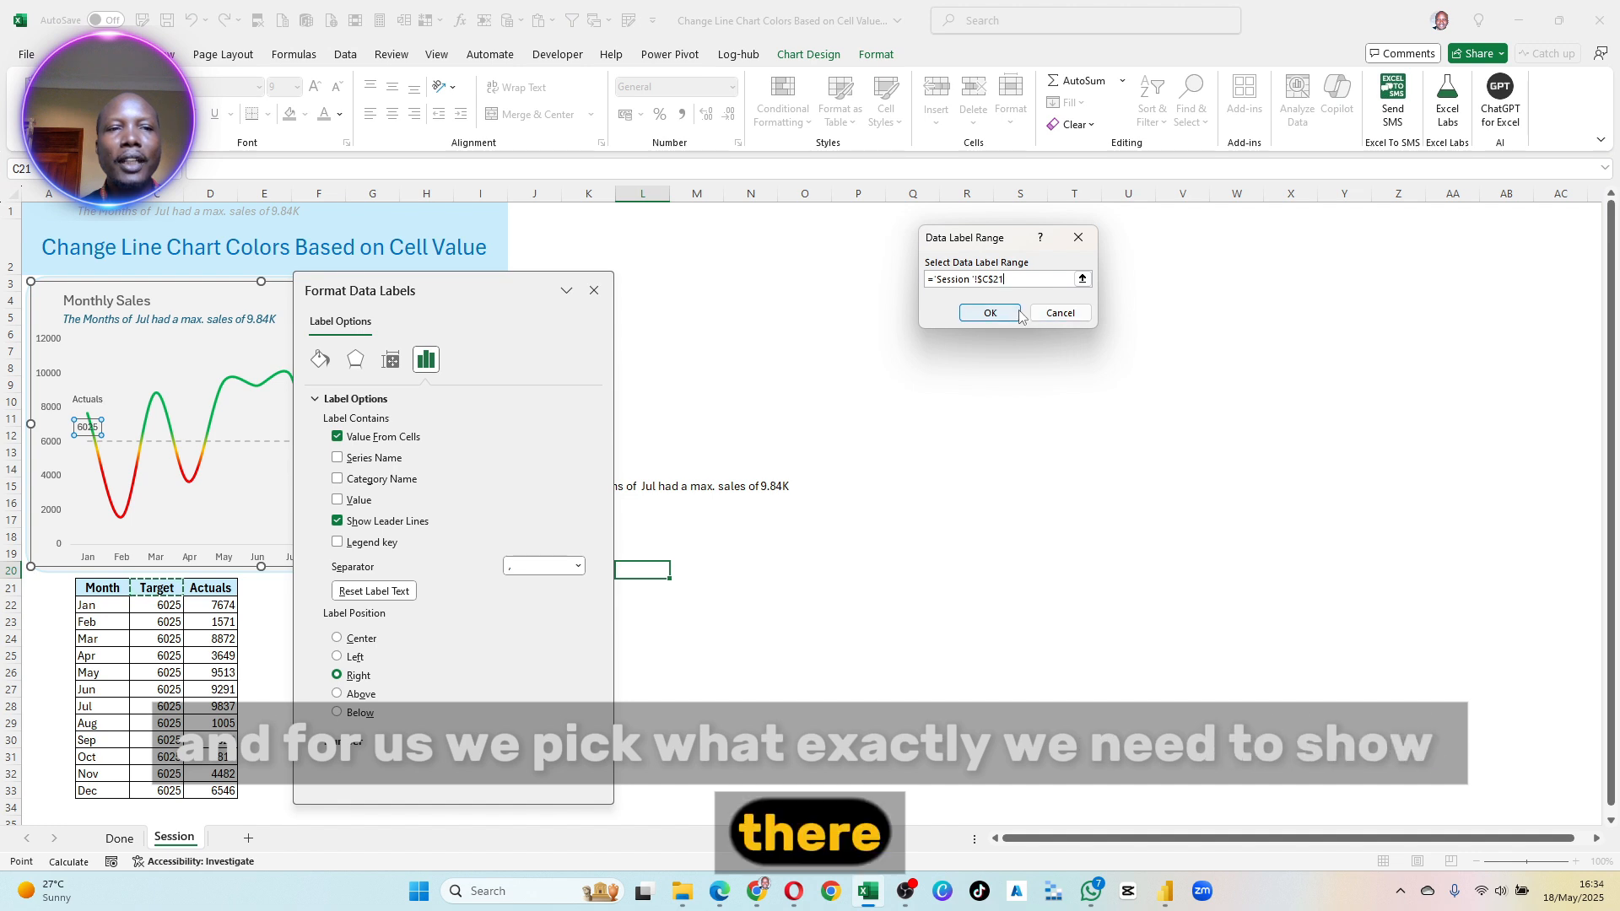
{"action": "left_click", "coordinate": [990, 313]}
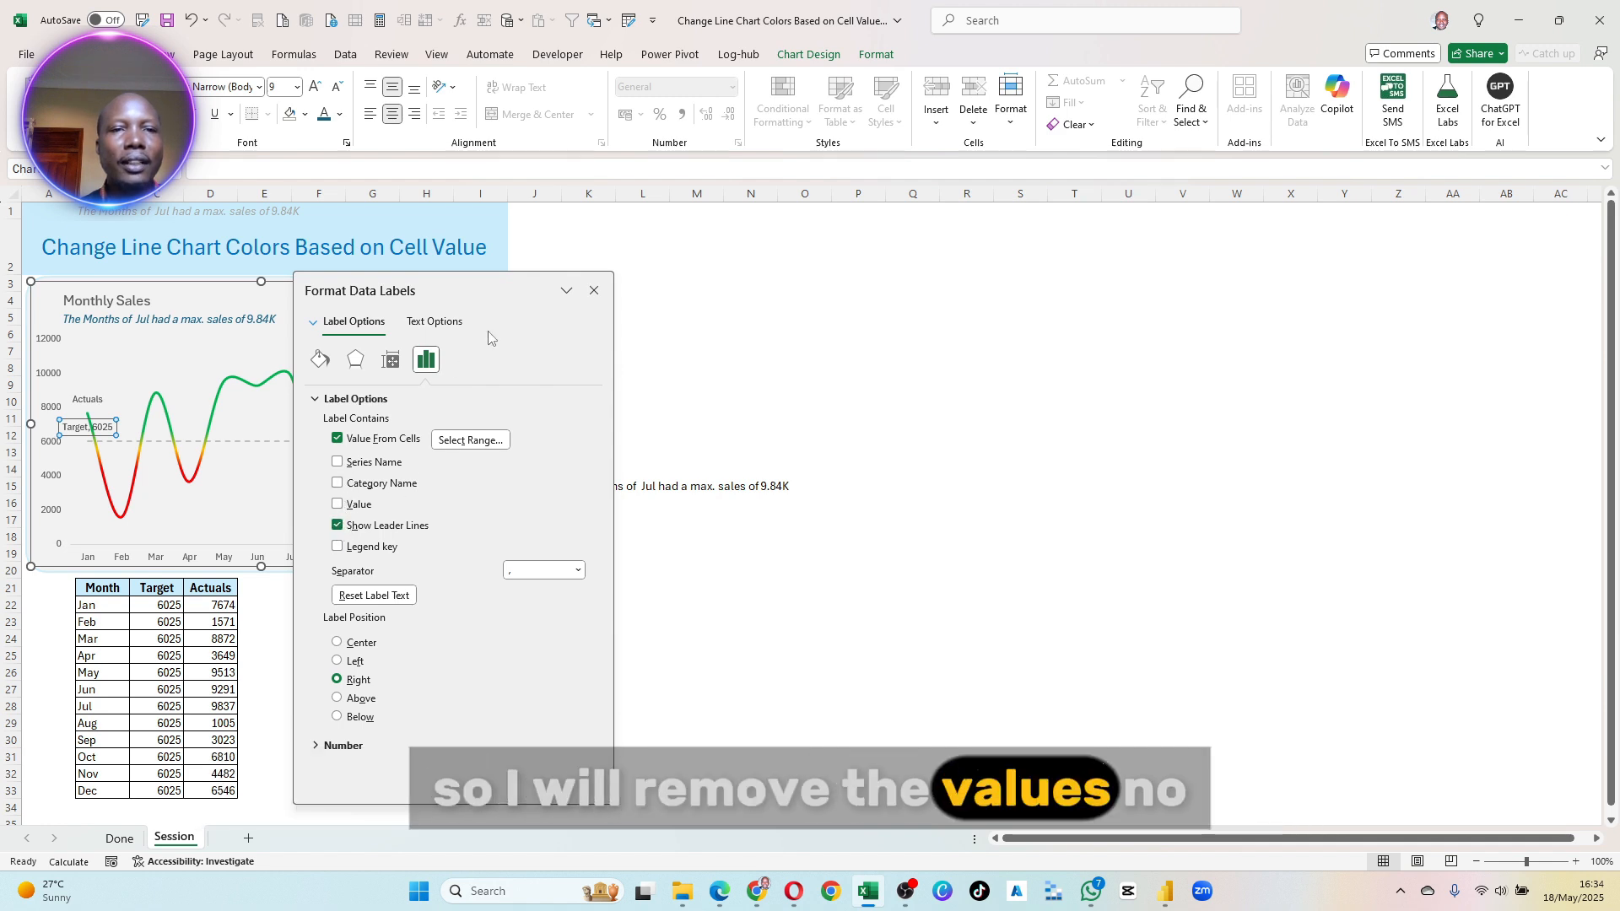
- Remove the numeric value from the January Target label, close its formatting options and select cell M4 outside the chart
{"action": "left_click", "coordinate": [595, 291]}
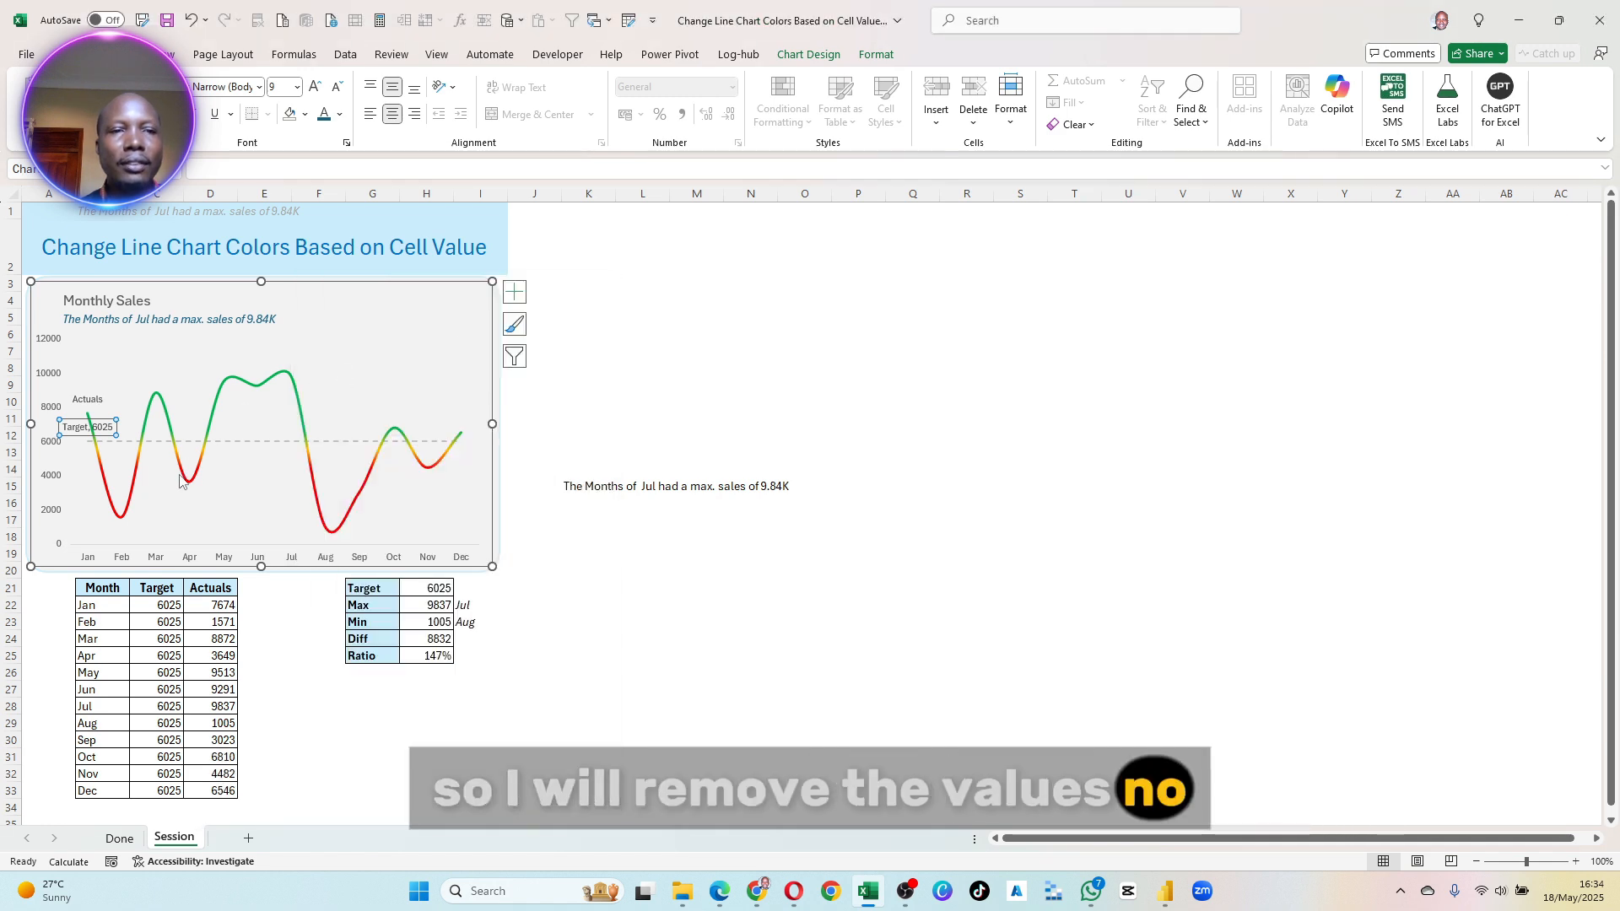
{"action": "right_click", "coordinate": [87, 435]}
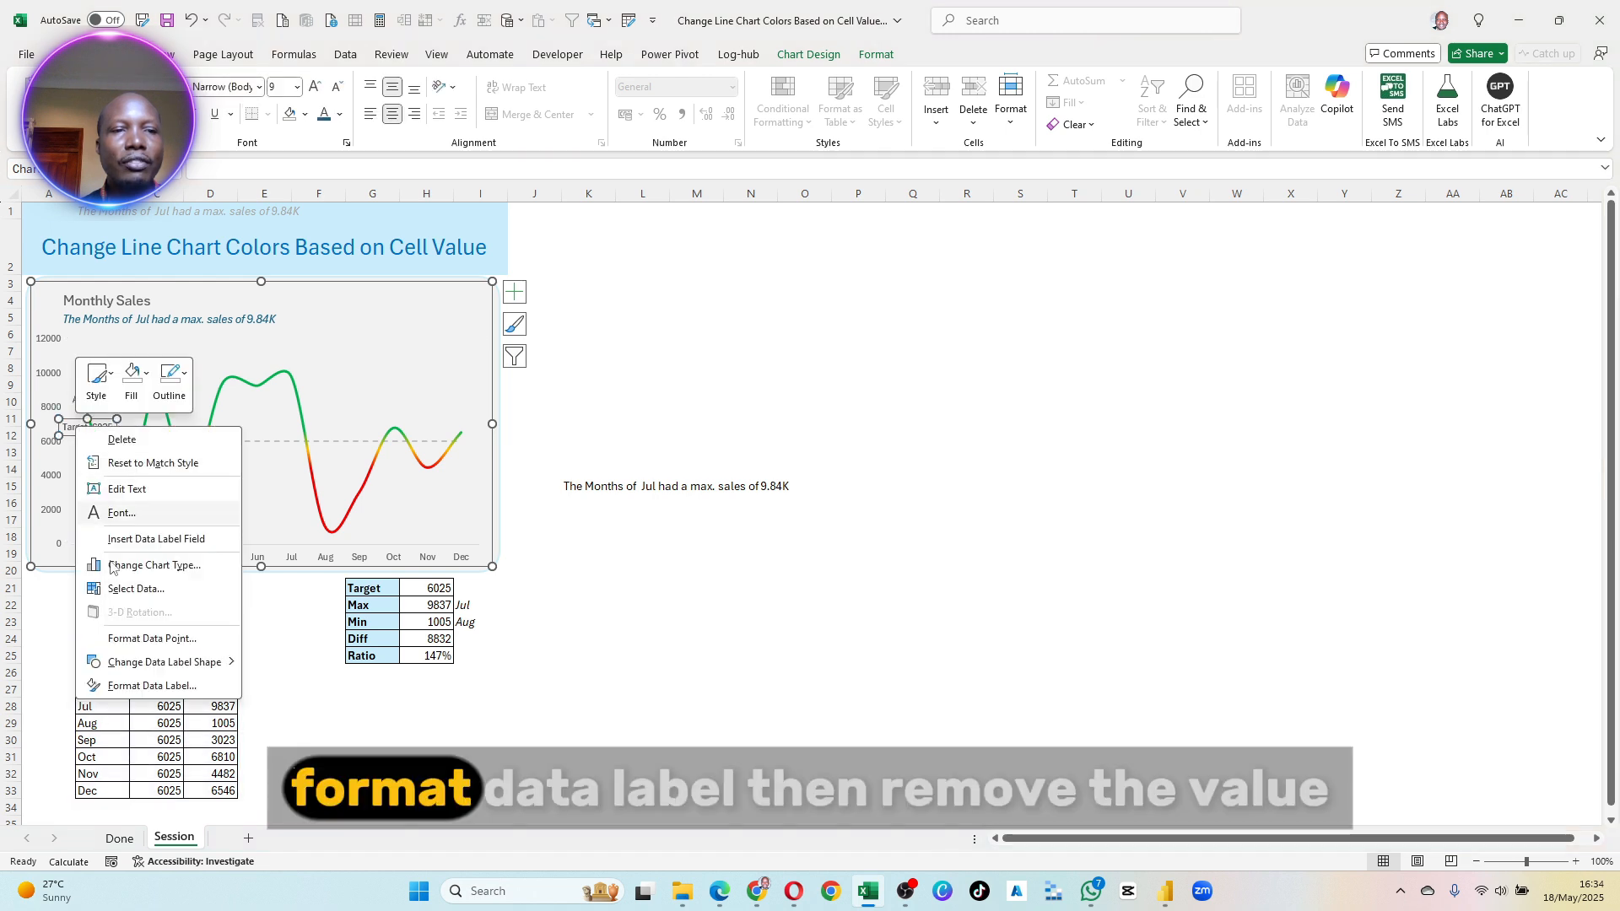
{"action": "left_click", "coordinate": [151, 685]}
{"action": "left_click", "coordinate": [338, 505]}
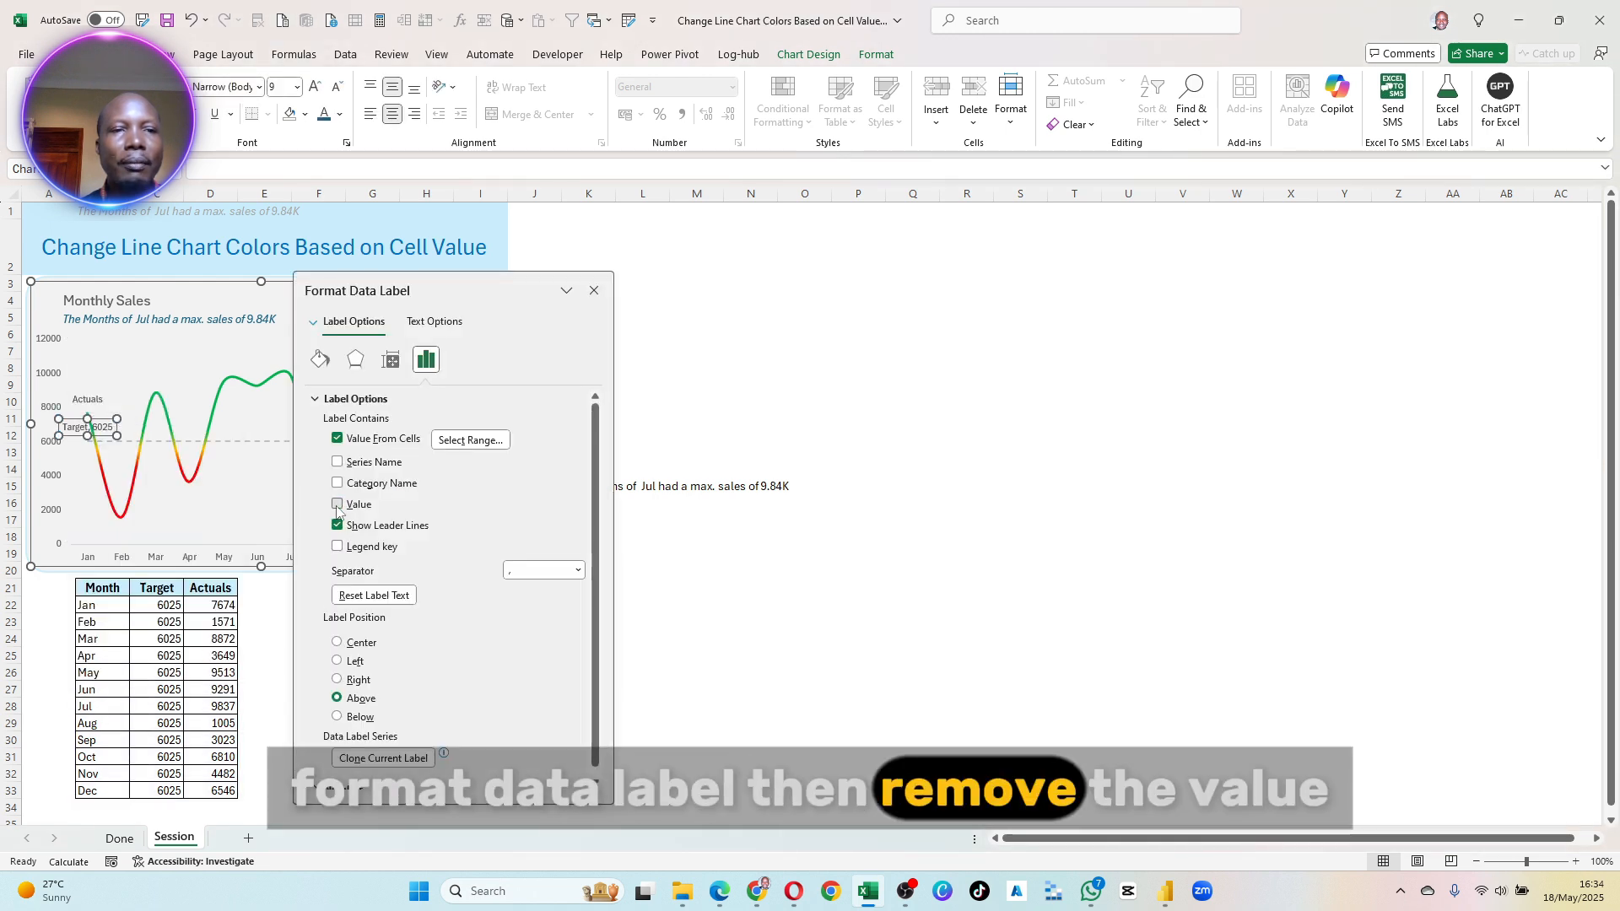
{"action": "left_click", "coordinate": [594, 290]}
{"action": "left_click", "coordinate": [684, 299]}
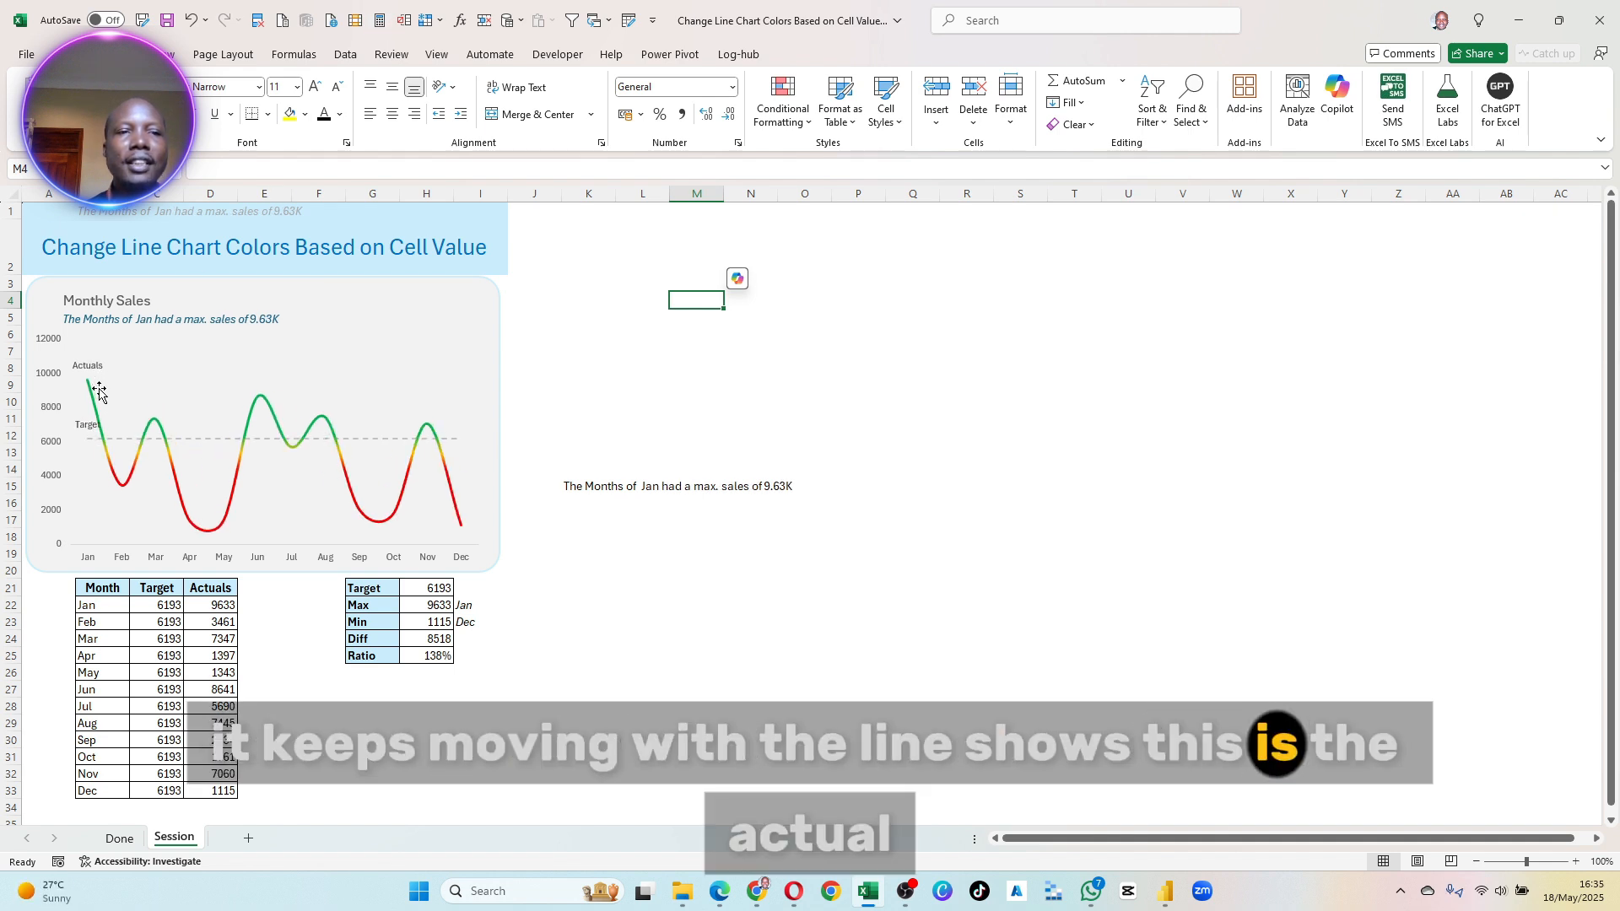
- Try Below for the Actuals label's position, then set both the Actuals and Target labels to Left
{"action": "left_click", "coordinate": [84, 365]}
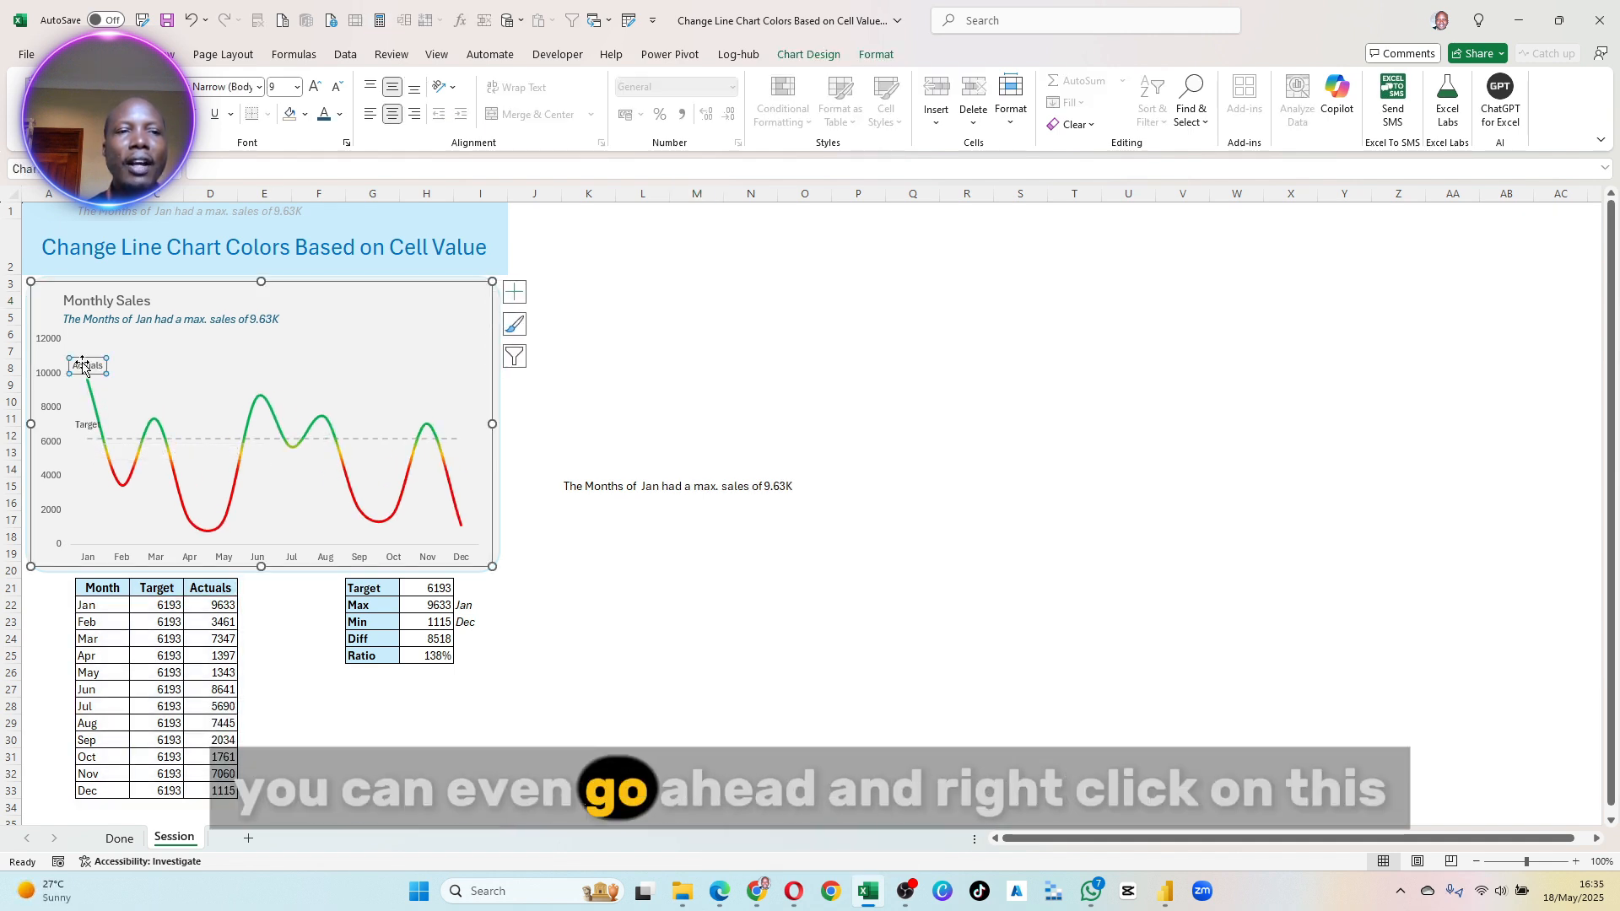
{"action": "right_click", "coordinate": [84, 364]}
{"action": "left_click", "coordinate": [160, 573]}
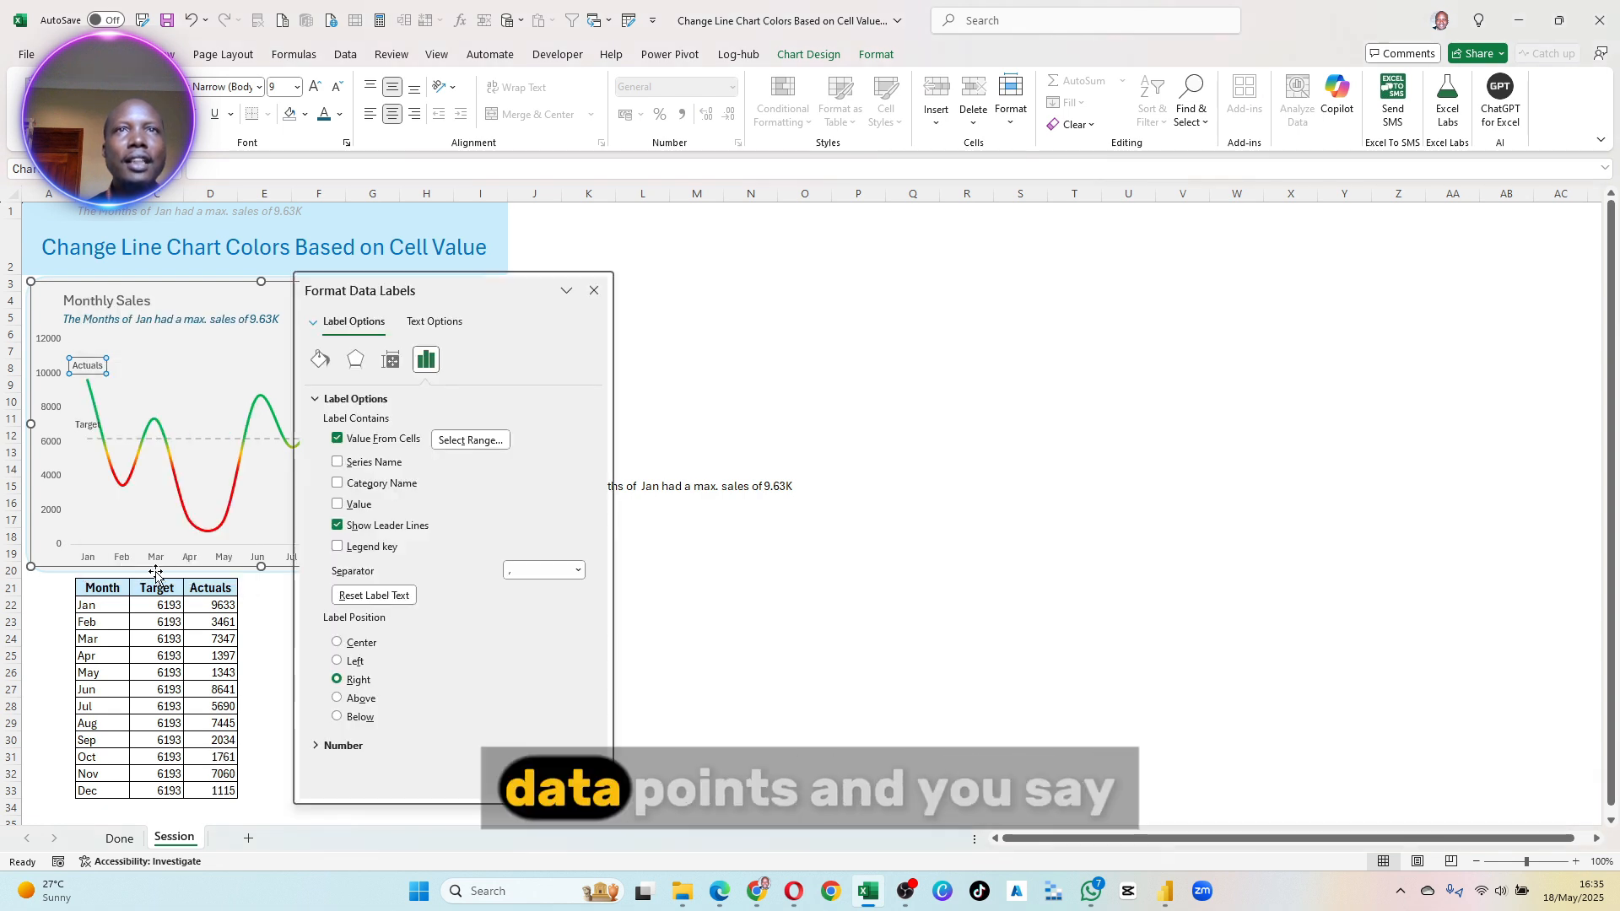
{"action": "left_click", "coordinate": [355, 719]}
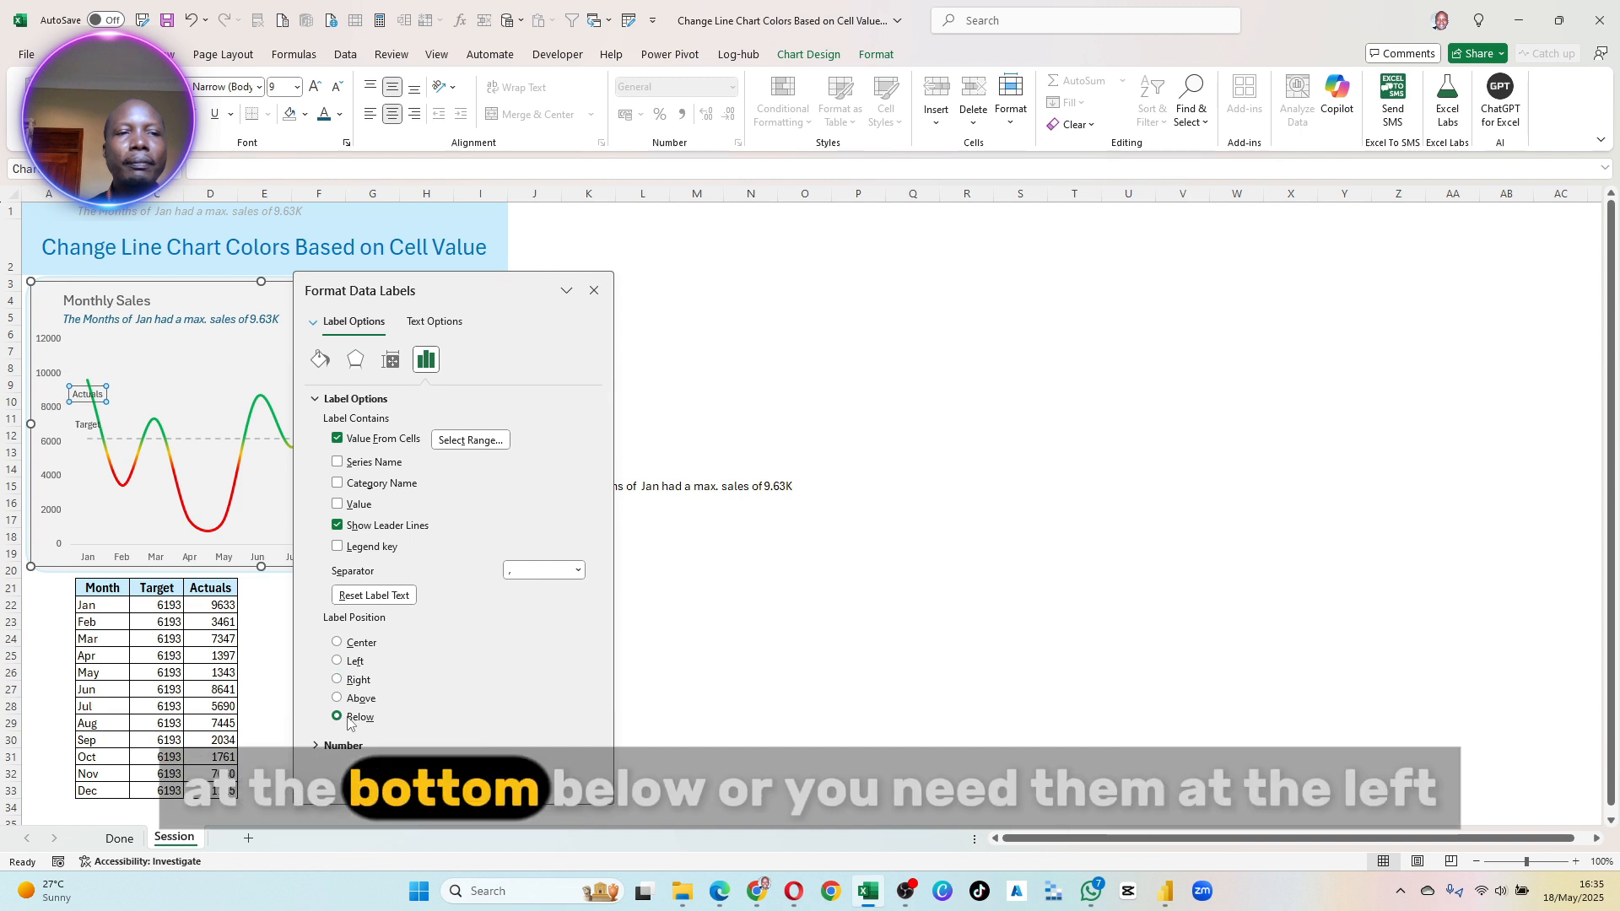
{"action": "left_click", "coordinate": [354, 663]}
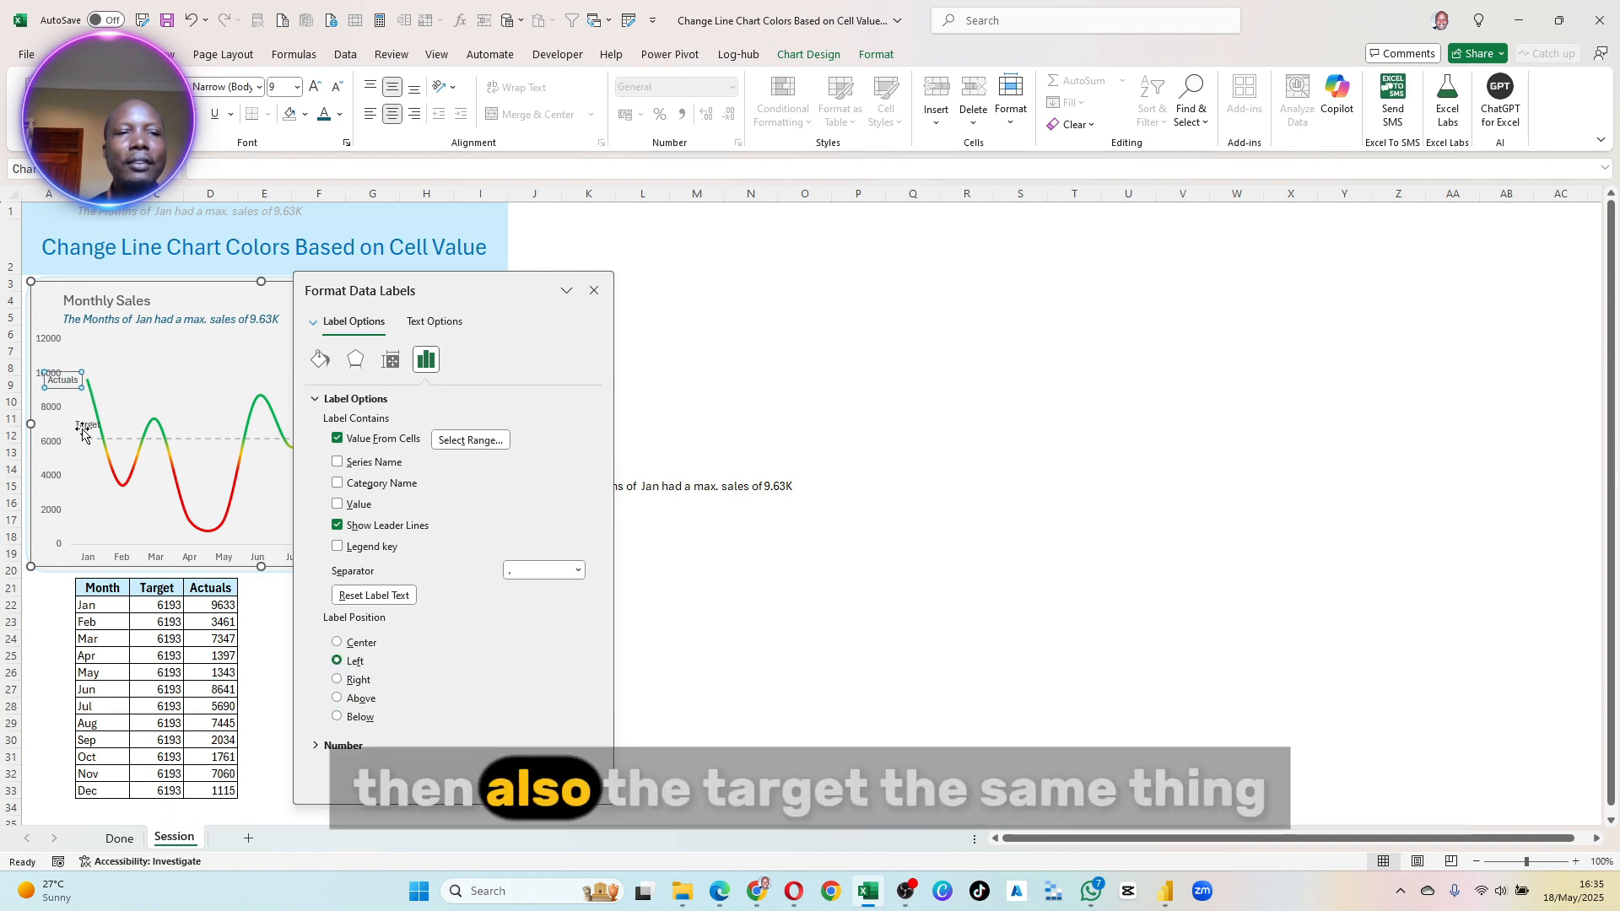
{"action": "left_click", "coordinate": [355, 663]}
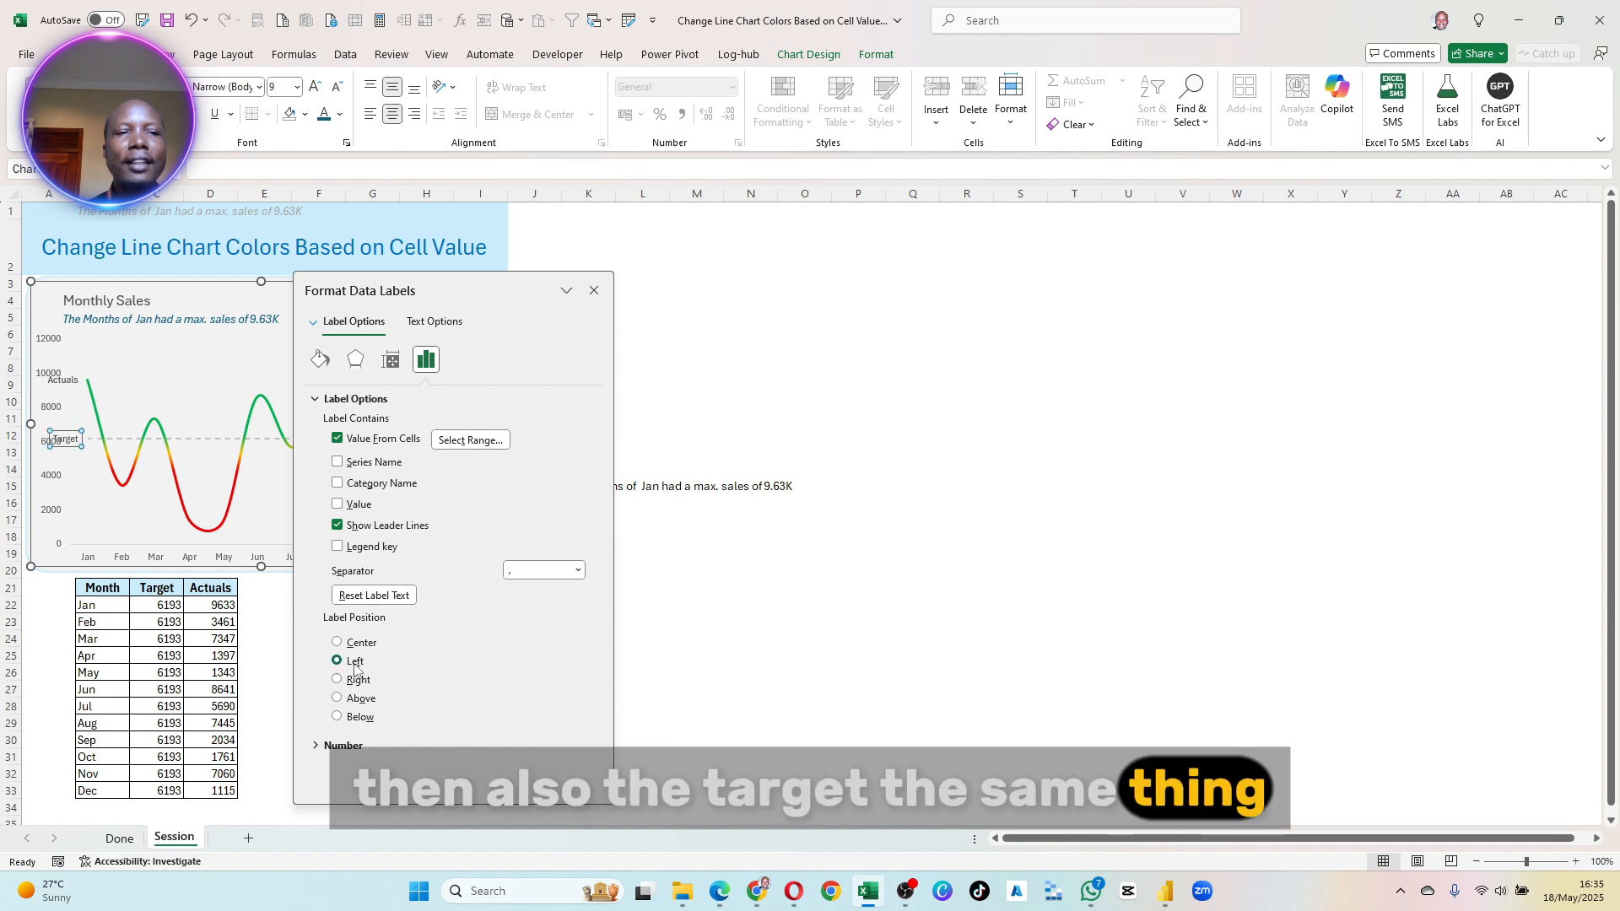
{"action": "left_click", "coordinate": [594, 290]}
- Narrow the Monthly Sales plot area slightly by moving its left edge inward, and leave the chart by selecting cell K10
{"action": "left_click", "coordinate": [181, 391]}
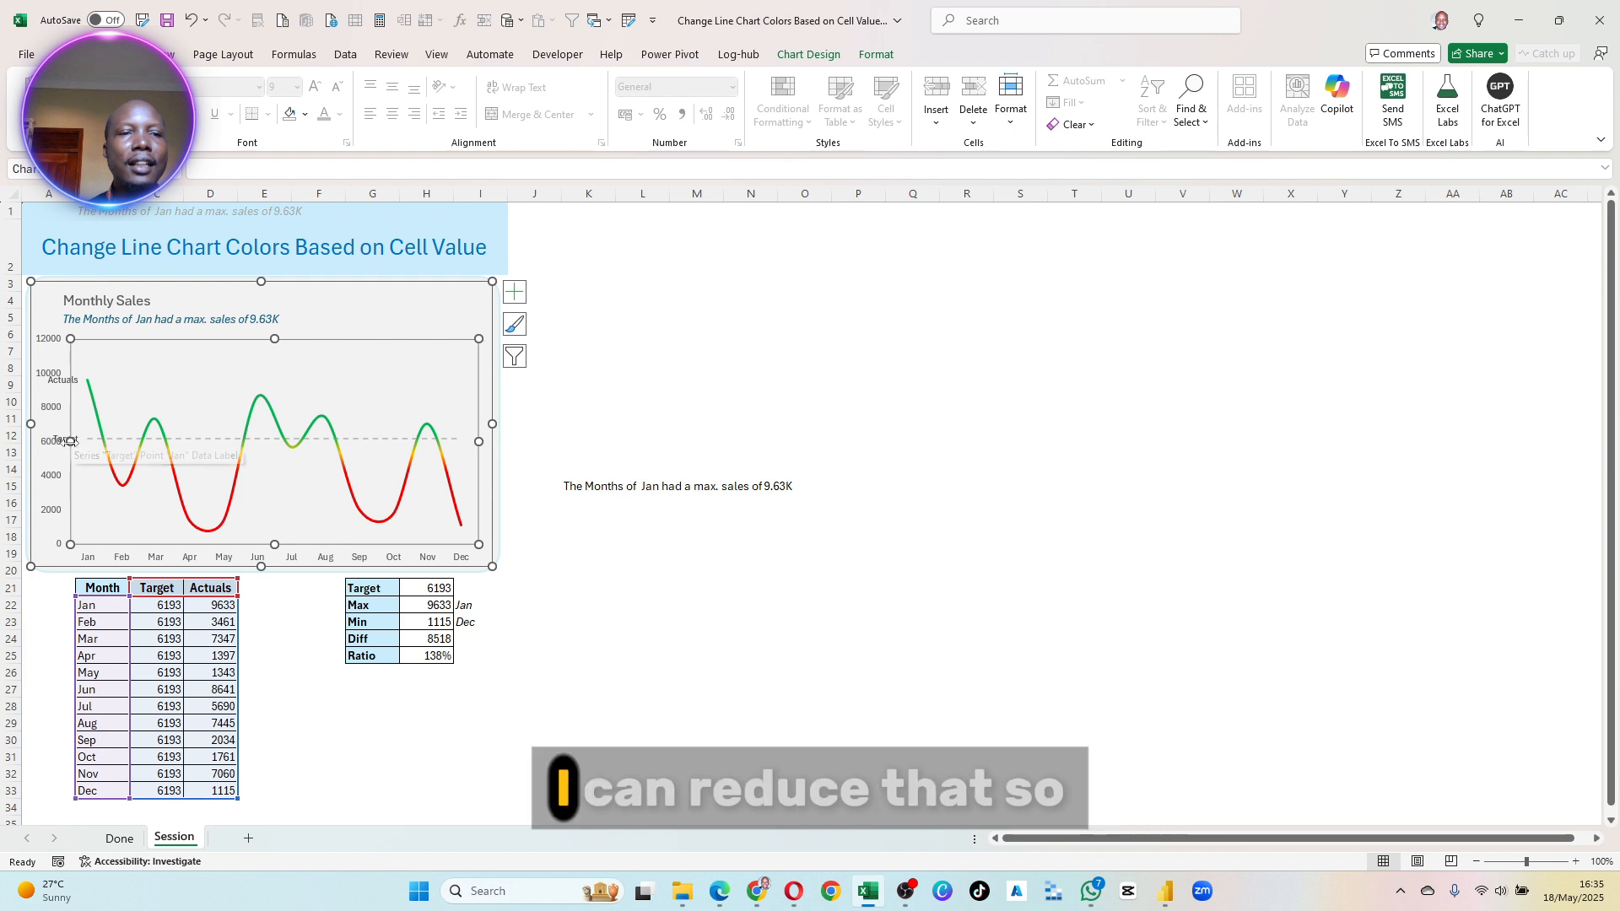
{"action": "left_click_drag", "start_coordinate": [75, 444], "coordinate": [84, 445]}
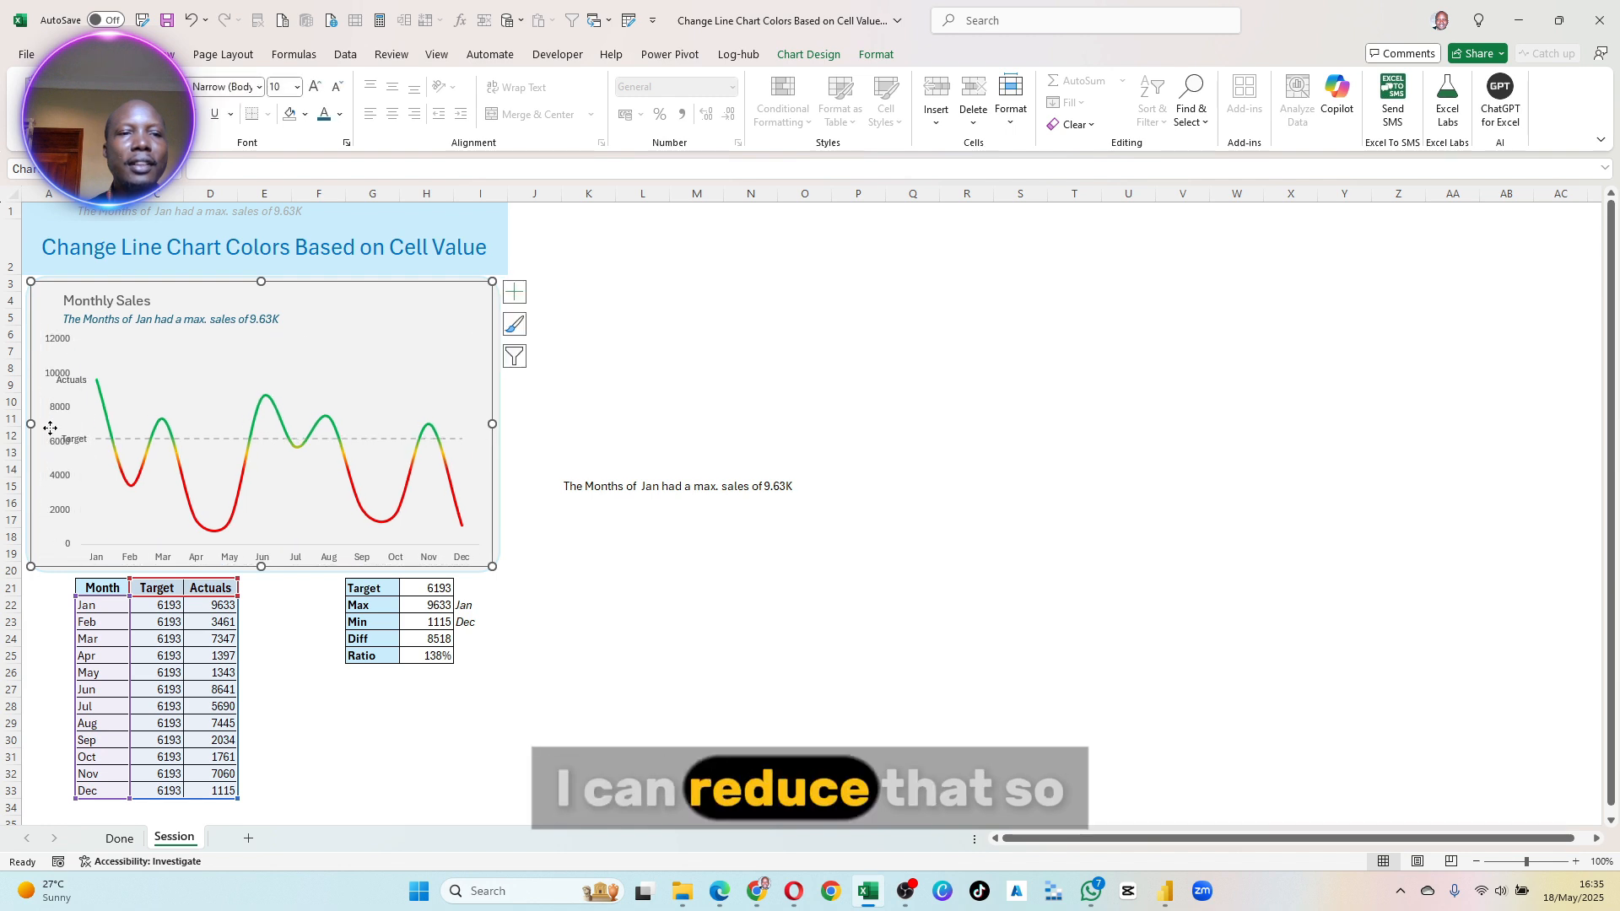
{"action": "left_click", "coordinate": [60, 397]}
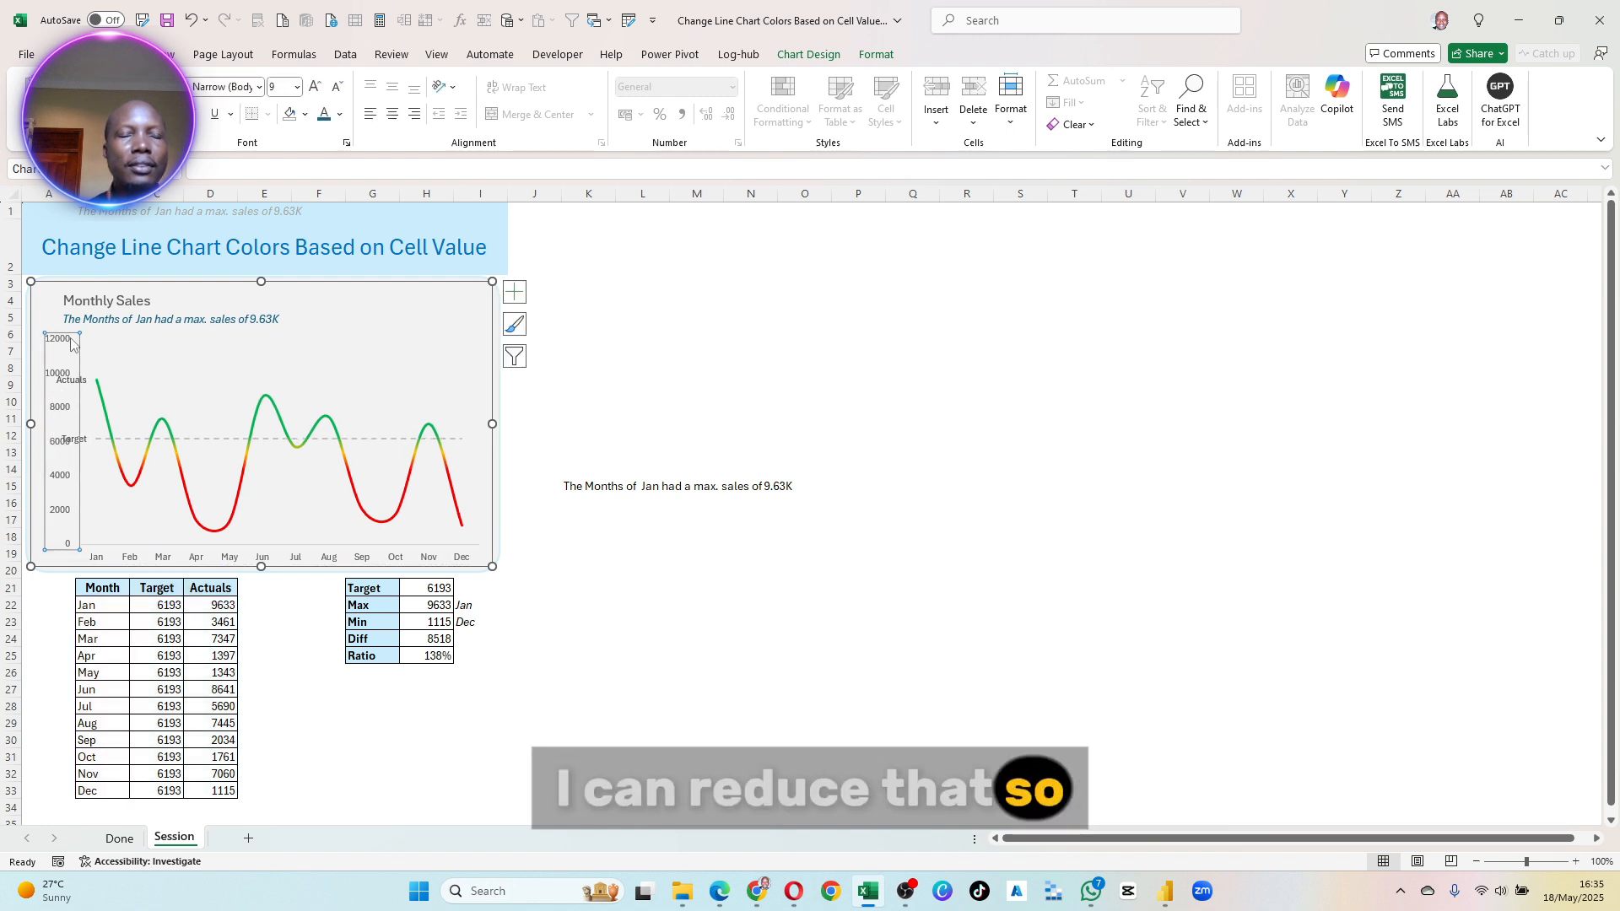
{"action": "left_click", "coordinate": [74, 380]}
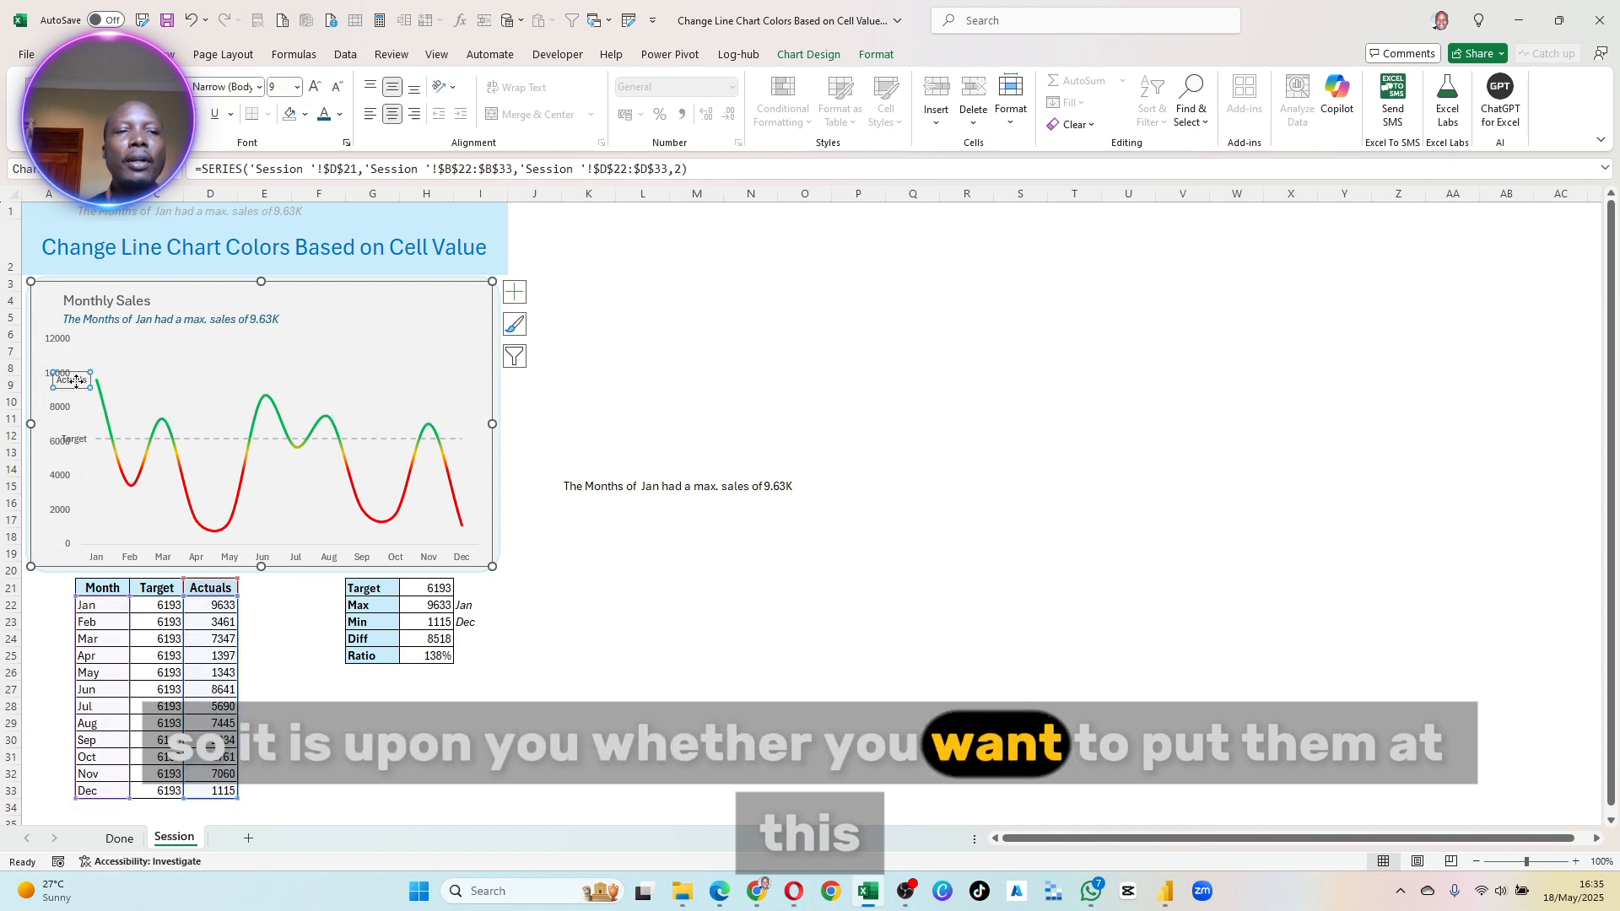
{"action": "left_click", "coordinate": [76, 380]}
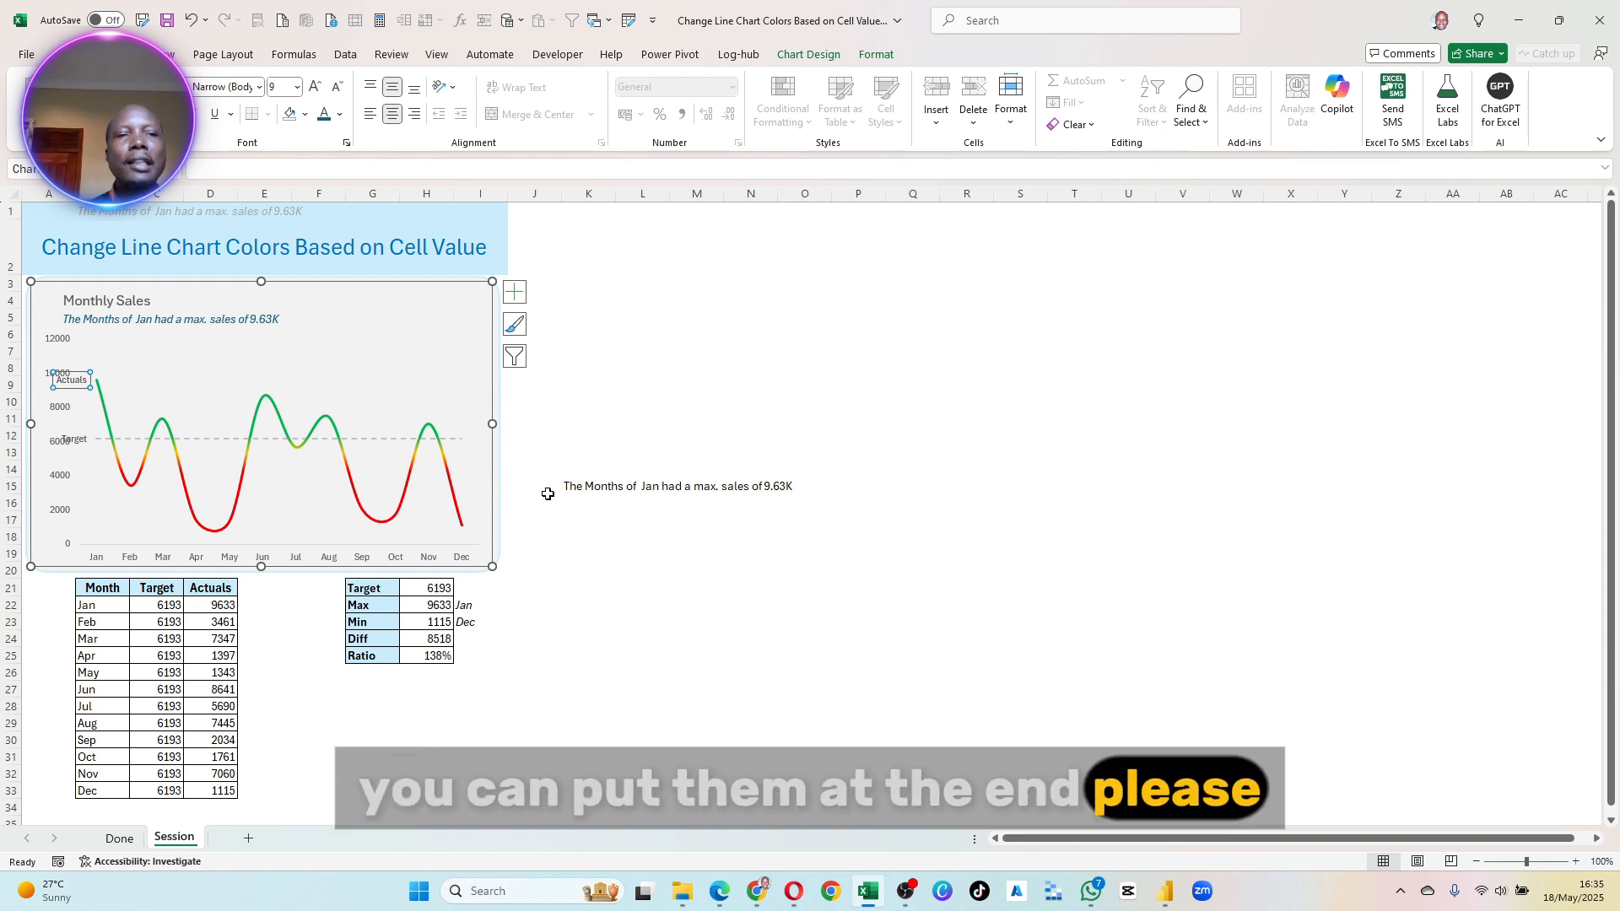
{"action": "left_click", "coordinate": [592, 413]}
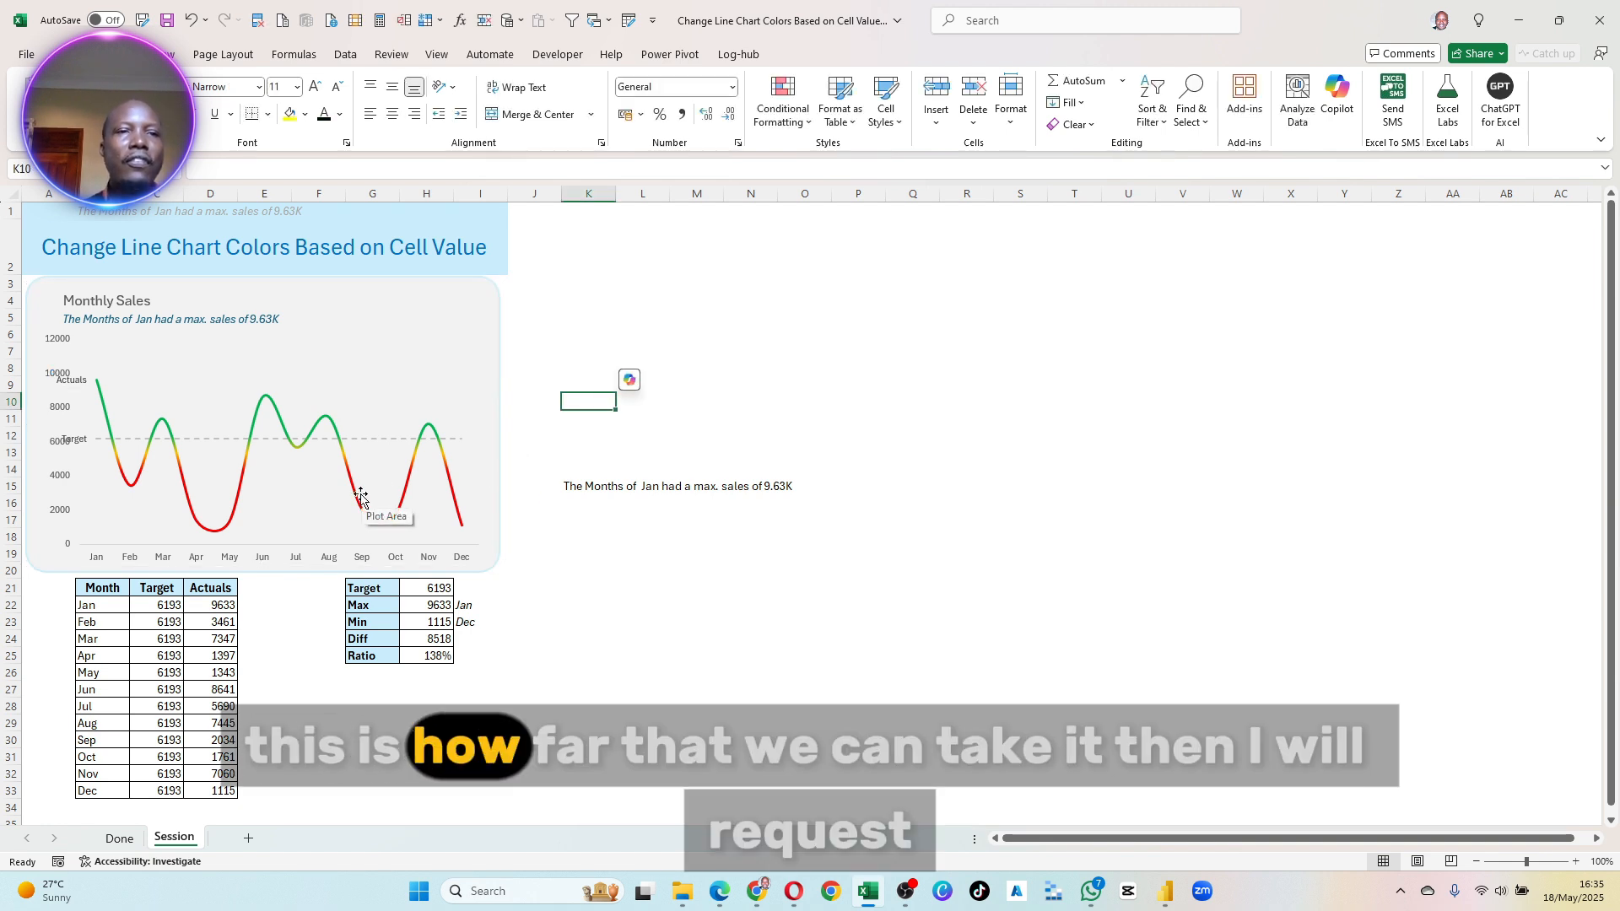
- Compare the Session chart's subtitle with the Done sheet's chart by selecting the red minimum-sales subtitle there to examine its cell link
{"action": "left_click", "coordinate": [165, 320]}
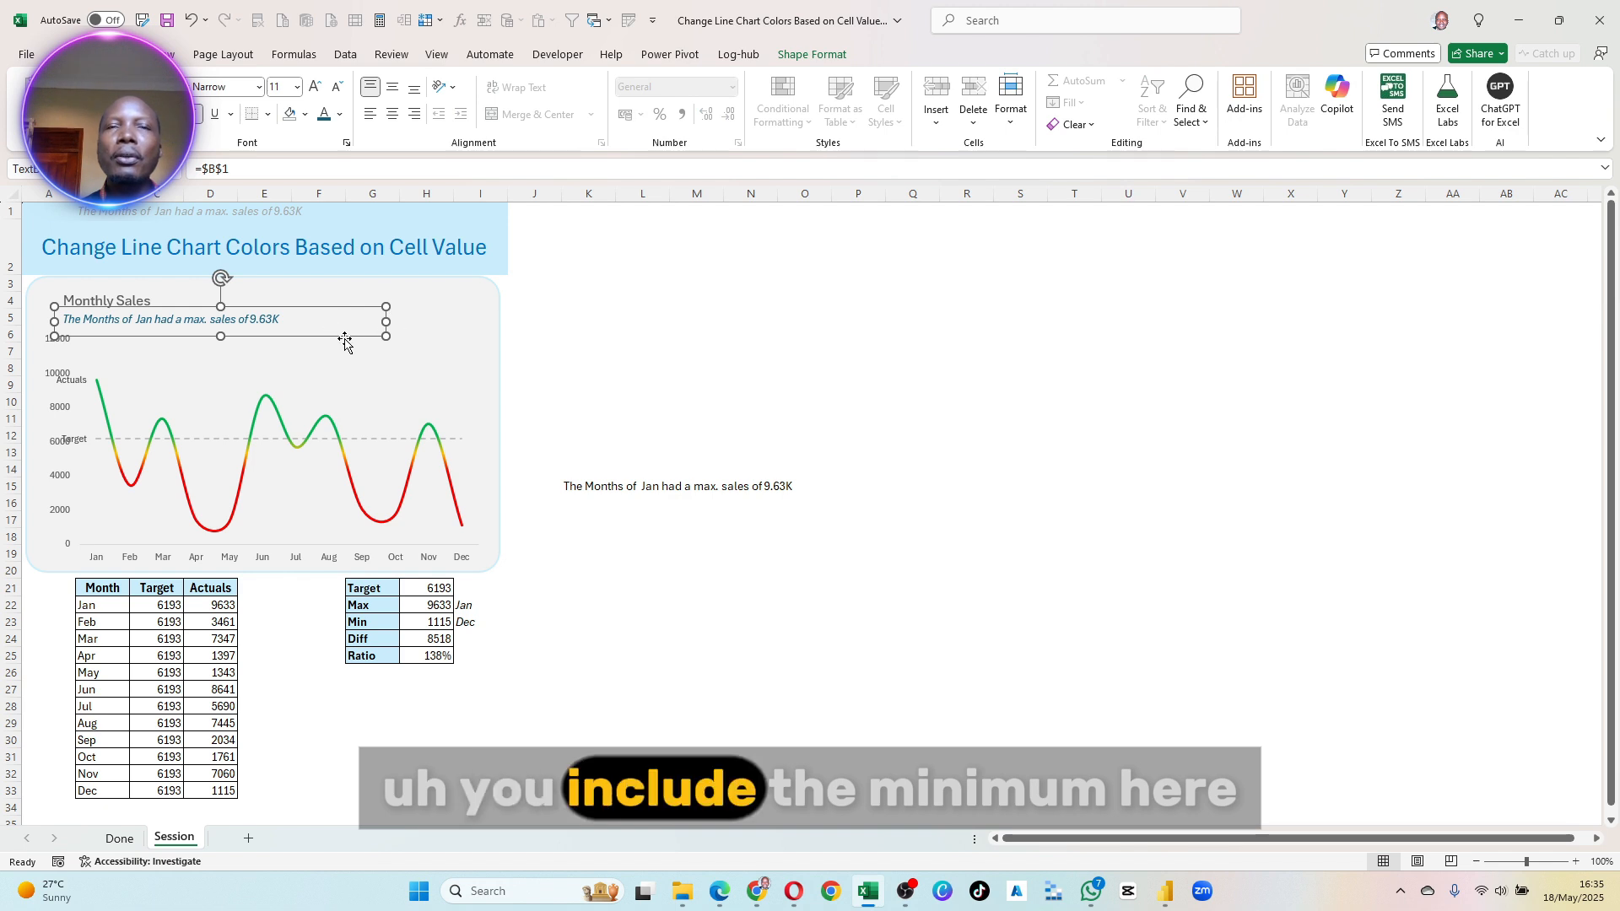
{"action": "left_click", "coordinate": [650, 504]}
{"action": "key", "text": "ctrl+Page_Up"}
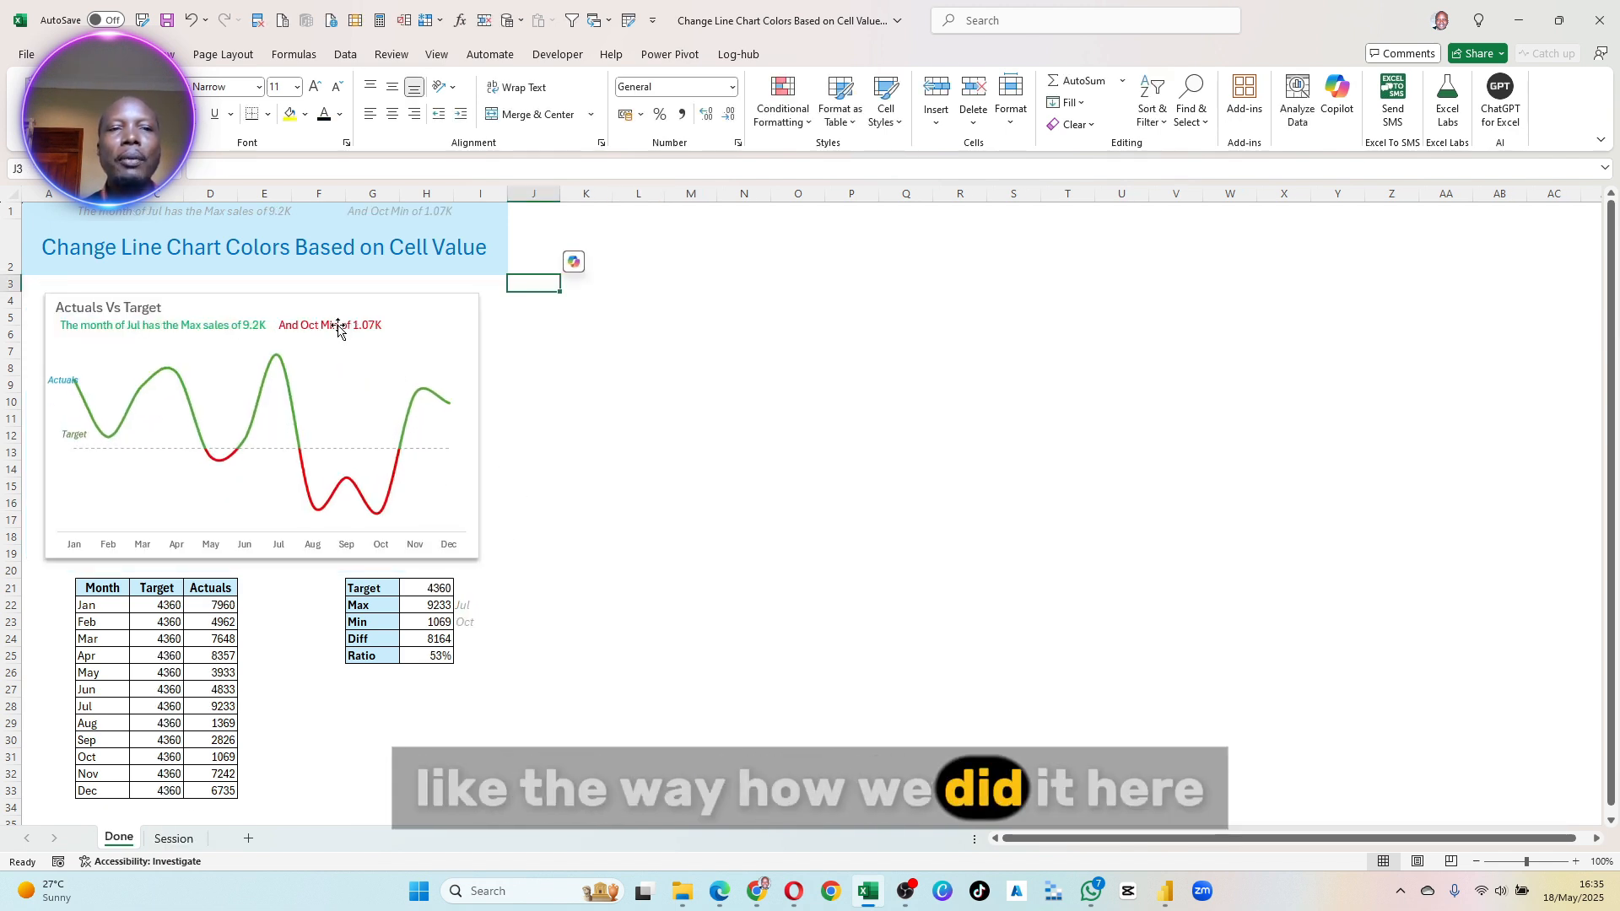
{"action": "left_click", "coordinate": [336, 326]}
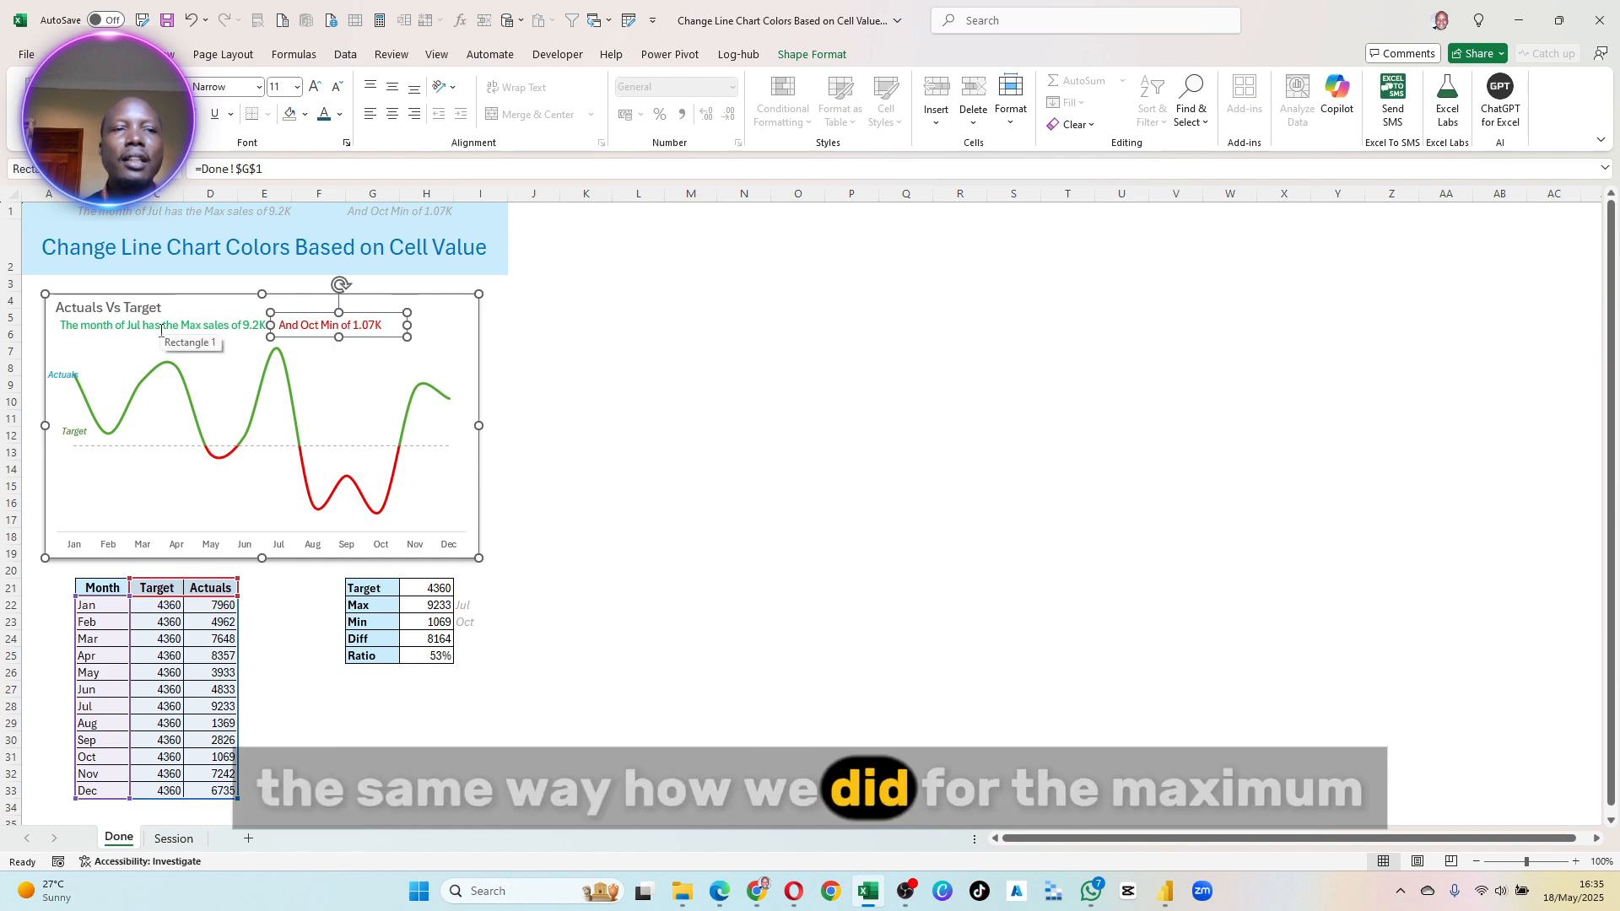